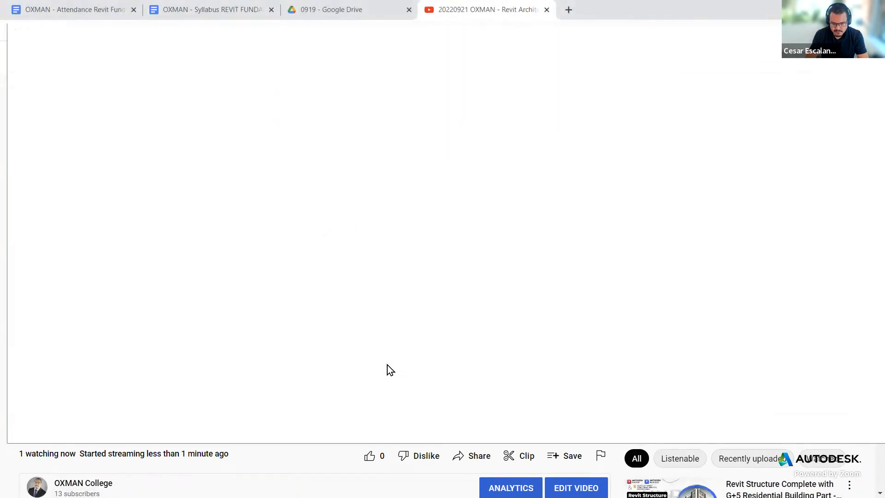
- Leave the stream page and switch to the Mylla_Hytt_start.rvt project in Revit, showing its West elevation
{"action": "left_click", "coordinate": [590, 300]}
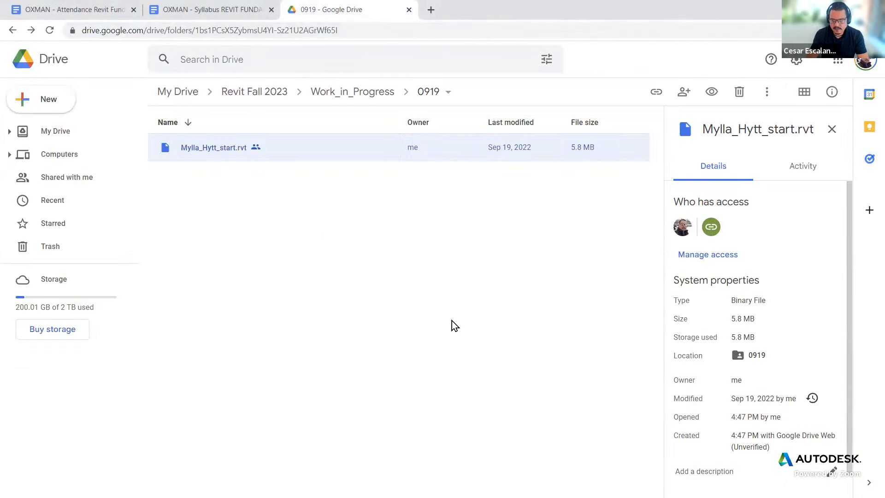
{"action": "key", "text": "alt+Tab"}
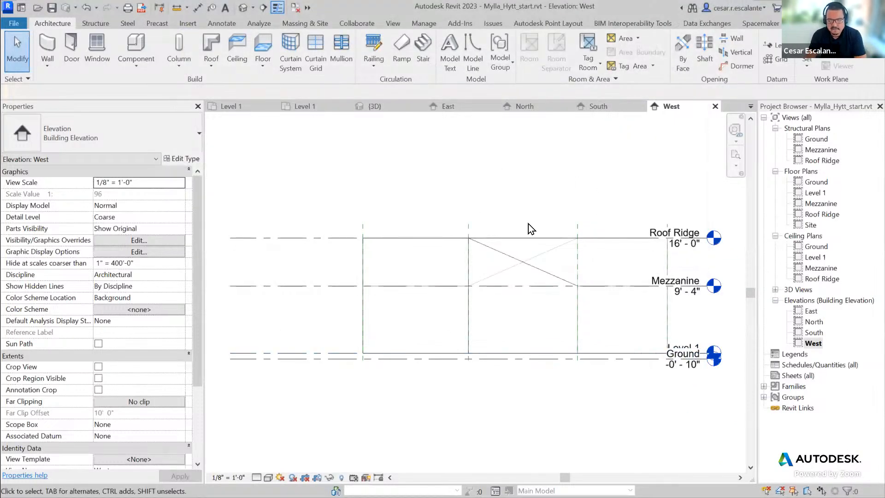
{"action": "scroll", "coordinate": [449, 173], "scroll_direction": "down", "scroll_amount": 3}
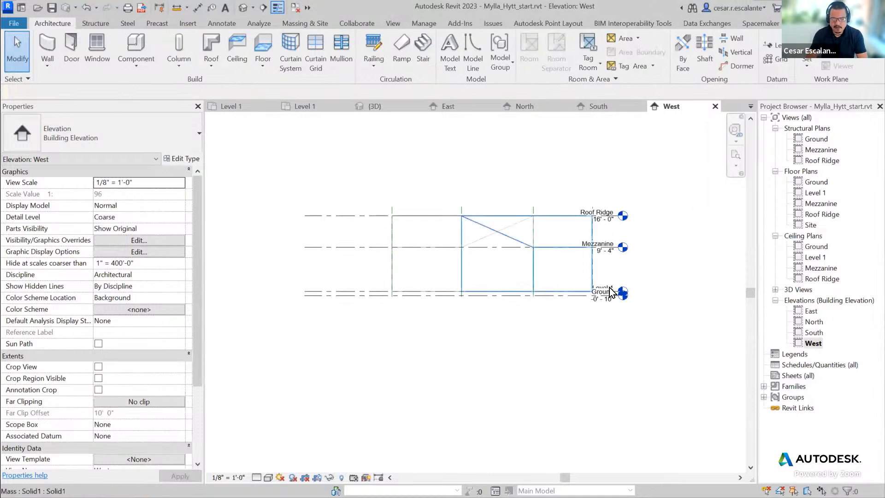
{"action": "middle_click_drag", "start_coordinate": [644, 300], "coordinate": [638, 336]}
- Open the default 3D view and examine the building mass and its levels from several sides
{"action": "left_click", "coordinate": [243, 8]}
{"action": "middle_click_drag", "start_coordinate": [532, 366], "coordinate": [602, 374], "text": "shift"}
{"action": "scroll", "coordinate": [432, 355], "scroll_direction": "up", "scroll_amount": 1}
{"action": "scroll", "coordinate": [451, 350], "scroll_direction": "down", "scroll_amount": 1}
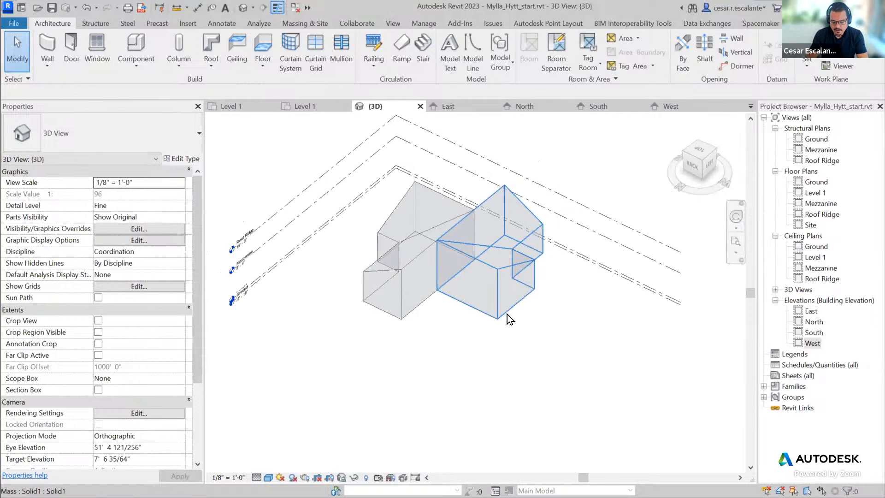
{"action": "scroll", "coordinate": [438, 341], "scroll_direction": "down", "scroll_amount": 2}
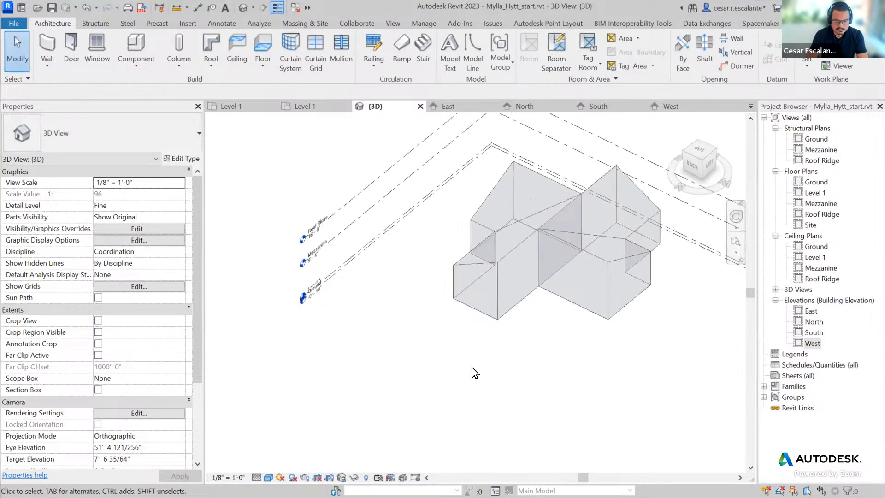
{"action": "middle_click_drag", "start_coordinate": [401, 358], "coordinate": [559, 330], "text": "shift"}
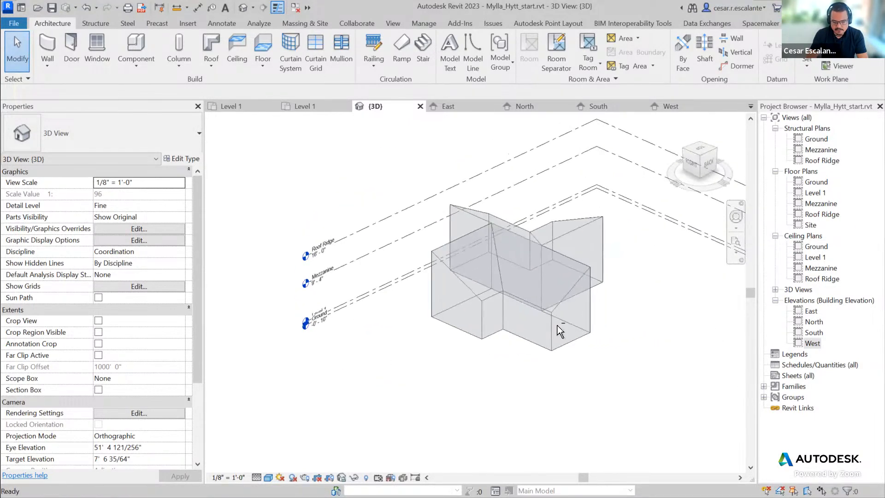
{"action": "scroll", "coordinate": [362, 319], "scroll_direction": "up", "scroll_amount": 2}
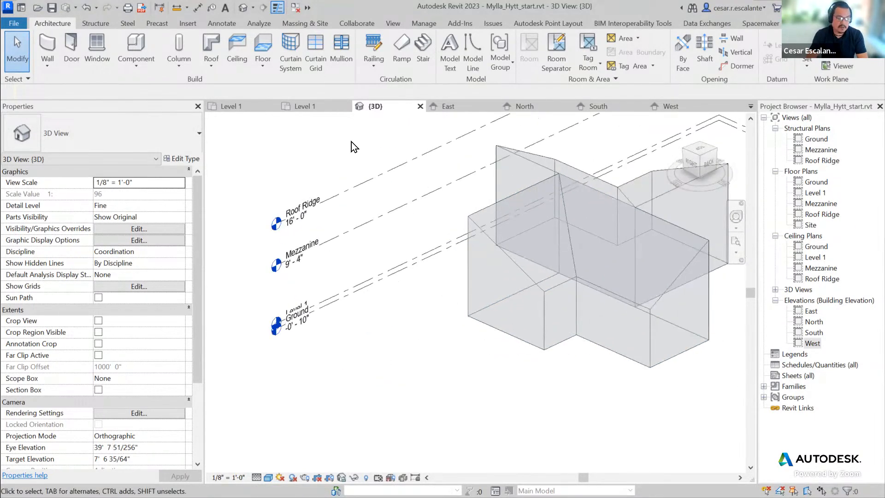
{"action": "scroll", "coordinate": [368, 272], "scroll_direction": "down", "scroll_amount": 3}
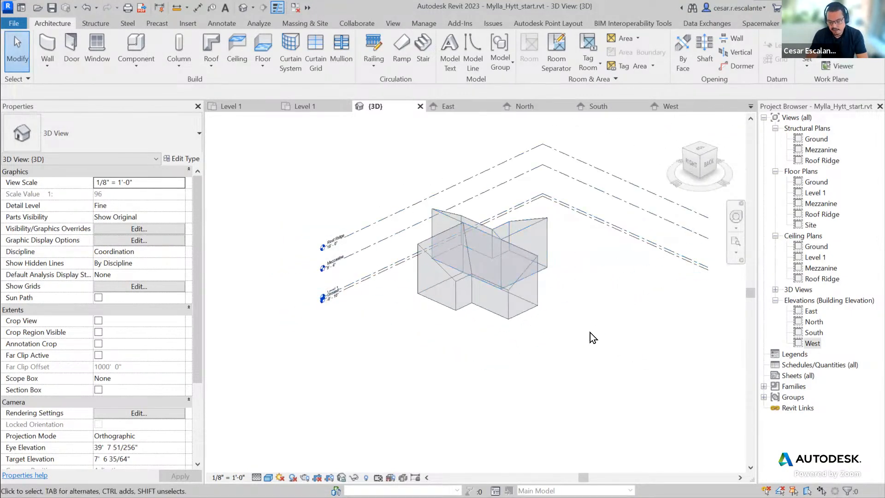
{"action": "middle_click_drag", "start_coordinate": [591, 336], "coordinate": [571, 360]}
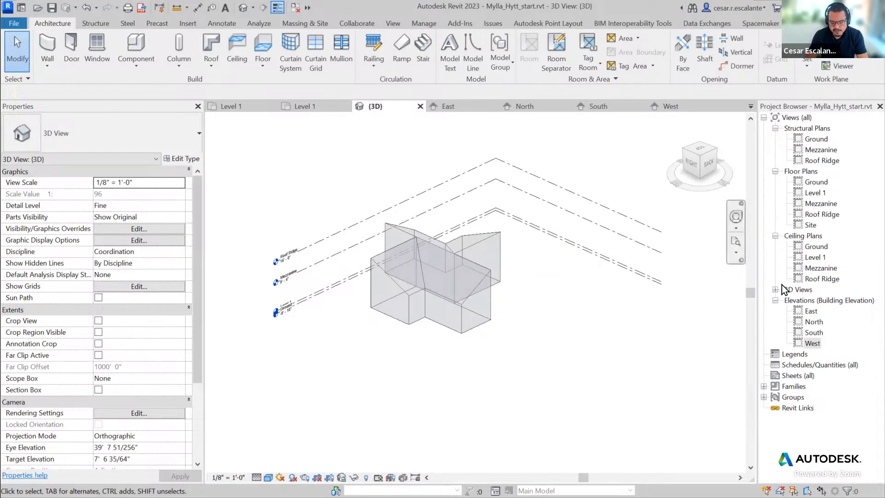
- Open the West elevation and examine the level heads, especially the overlapping Level 1 and Ground labels
{"action": "double_click", "coordinate": [812, 343]}
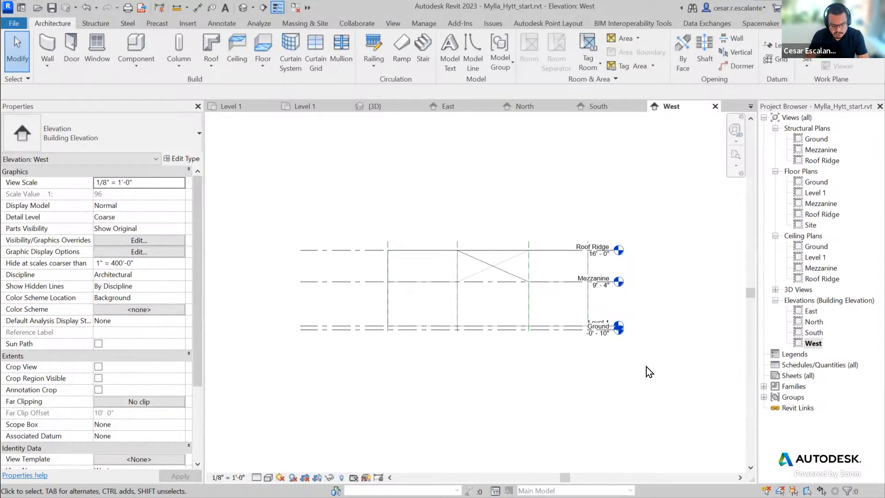
{"action": "scroll", "coordinate": [640, 294], "scroll_direction": "up", "scroll_amount": 2}
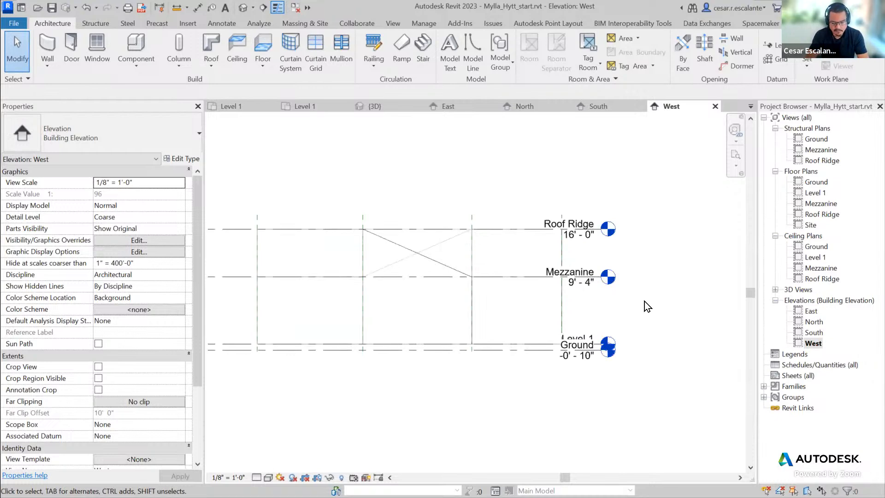
{"action": "scroll", "coordinate": [647, 297], "scroll_direction": "up", "scroll_amount": 3}
{"action": "scroll", "coordinate": [650, 279], "scroll_direction": "down", "scroll_amount": 3}
{"action": "scroll", "coordinate": [594, 432], "scroll_direction": "up", "scroll_amount": 2}
{"action": "middle_click_drag", "start_coordinate": [586, 375], "coordinate": [569, 482]}
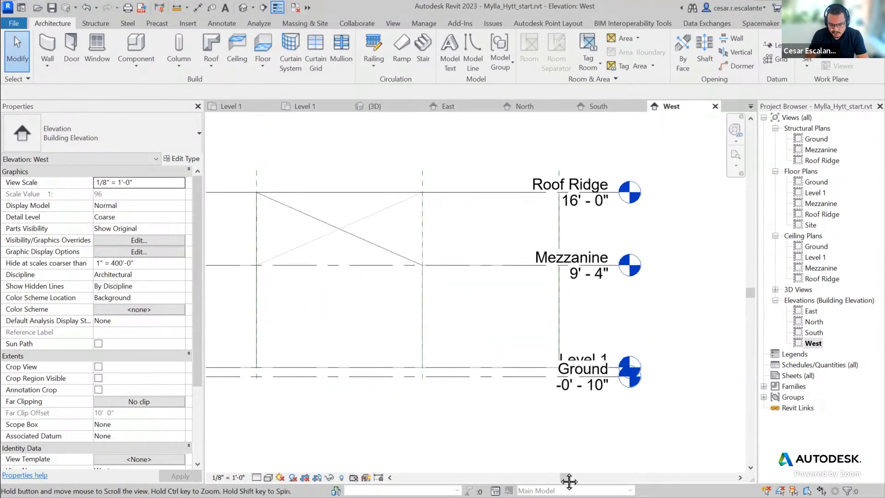
{"action": "scroll", "coordinate": [679, 250], "scroll_direction": "down", "scroll_amount": 2}
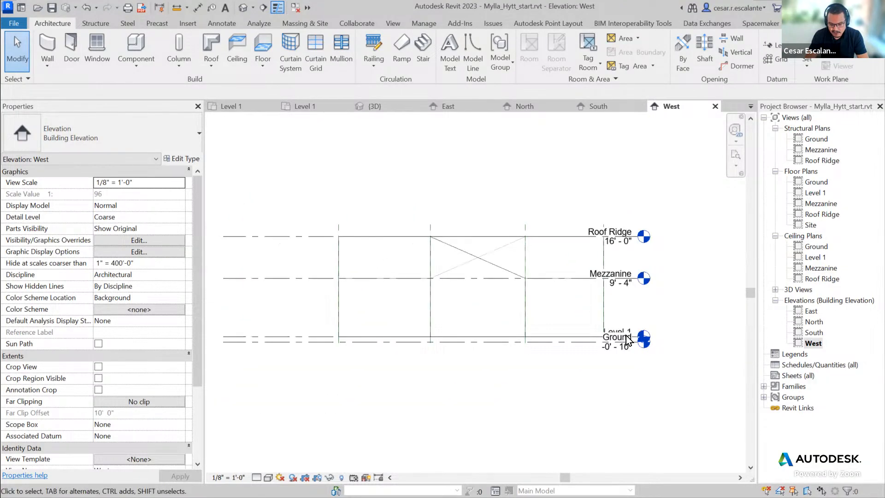
- Select the Ground level and toggle its head visibility on and off at both ends of the line
{"action": "left_click", "coordinate": [584, 344]}
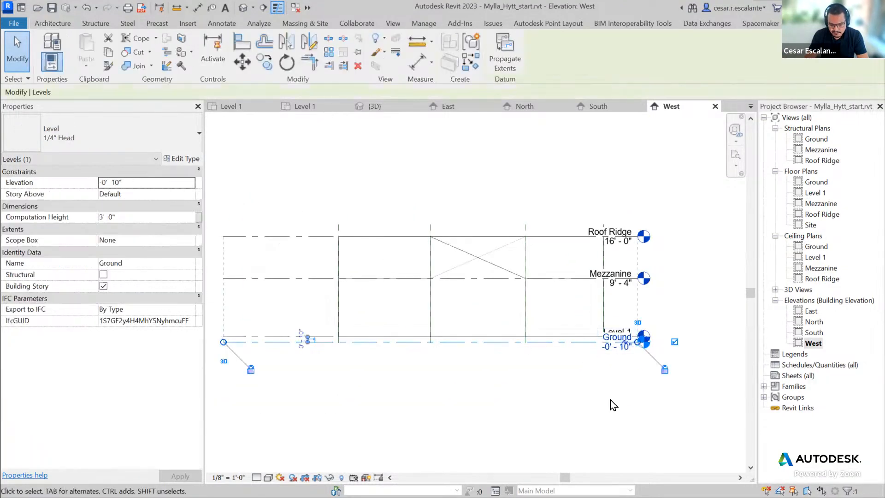
{"action": "middle_click_drag", "start_coordinate": [617, 399], "coordinate": [629, 382]}
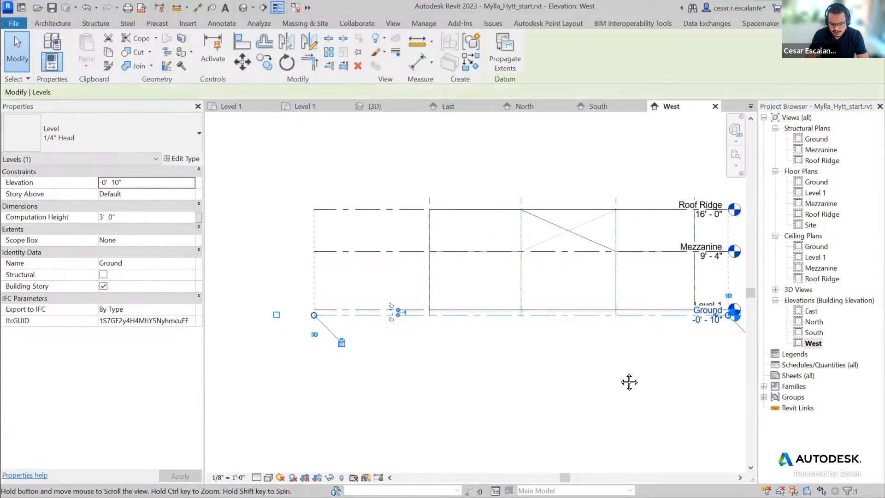
{"action": "left_click", "coordinate": [276, 316]}
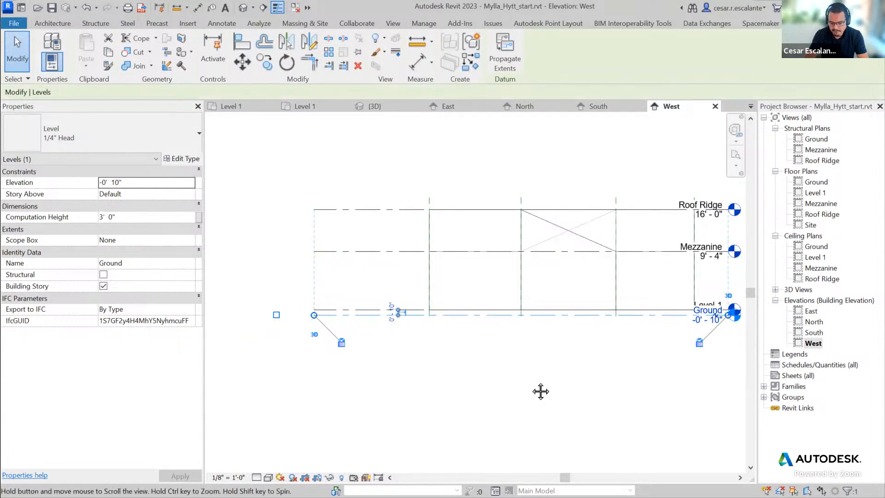
{"action": "middle_click_drag", "start_coordinate": [593, 389], "coordinate": [479, 410]}
{"action": "scroll", "coordinate": [645, 341], "scroll_direction": "up", "scroll_amount": 2}
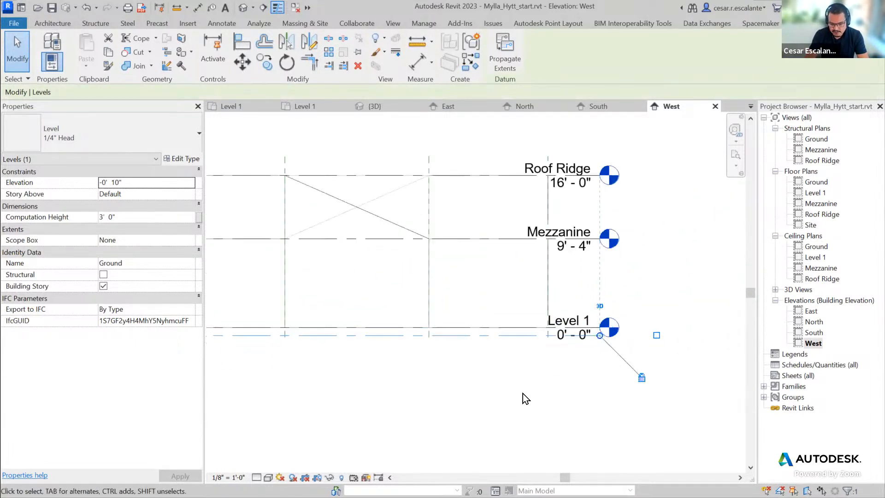
{"action": "left_click", "coordinate": [656, 335]}
{"action": "scroll", "coordinate": [553, 387], "scroll_direction": "up", "scroll_amount": 2}
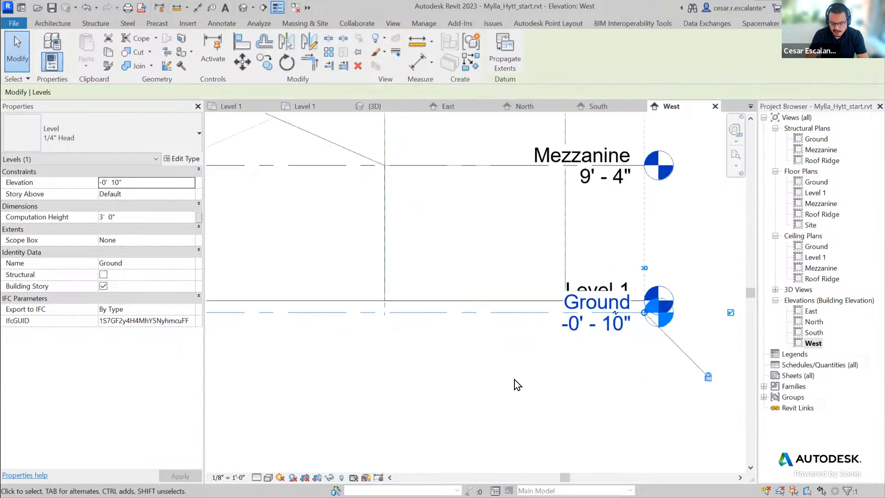
- Add an elbow to the Ground level line and offset its head below Level 1 so the two labels are separated
{"action": "middle_click_drag", "start_coordinate": [443, 377], "coordinate": [384, 383]}
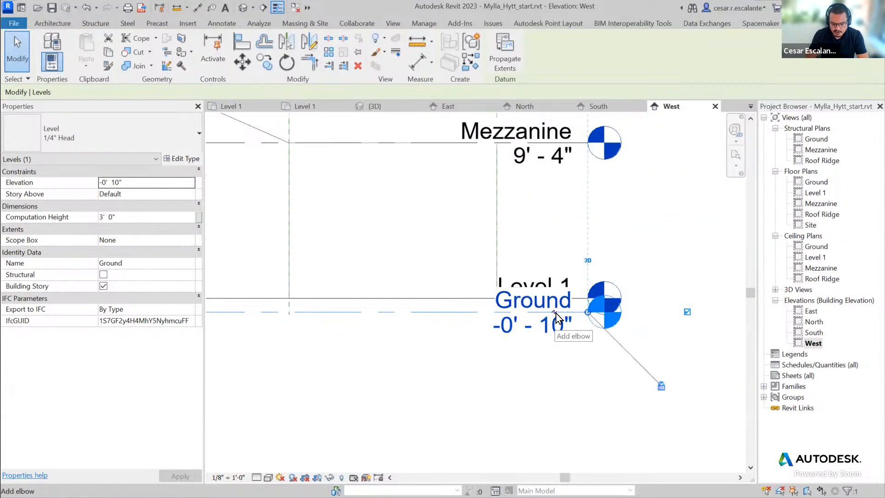
{"action": "left_click", "coordinate": [556, 313]}
{"action": "left_click_drag", "start_coordinate": [521, 313], "coordinate": [461, 313]}
{"action": "left_click_drag", "start_coordinate": [554, 345], "coordinate": [555, 379]}
{"action": "left_click", "coordinate": [640, 454]}
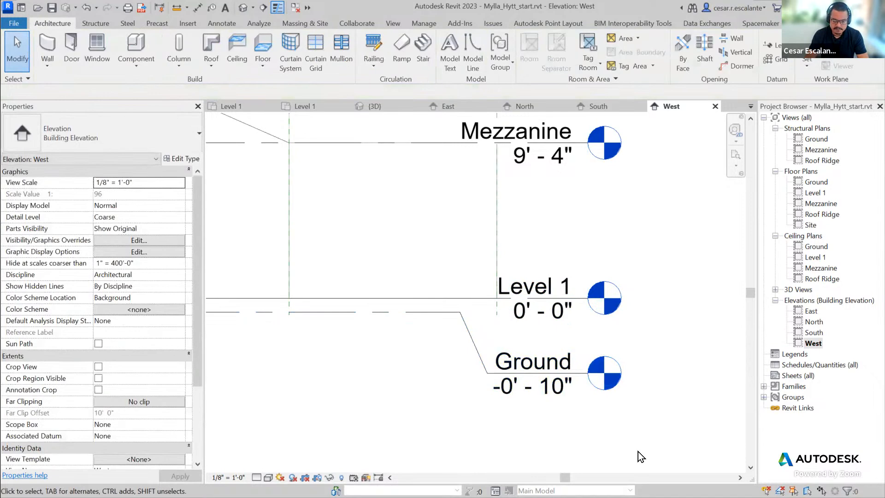
- Select Level 1 to examine its elbow control, and clear the selection
{"action": "scroll", "coordinate": [638, 452], "scroll_direction": "down", "scroll_amount": 2}
{"action": "scroll", "coordinate": [567, 353], "scroll_direction": "up", "scroll_amount": 2}
{"action": "left_click", "coordinate": [569, 353]}
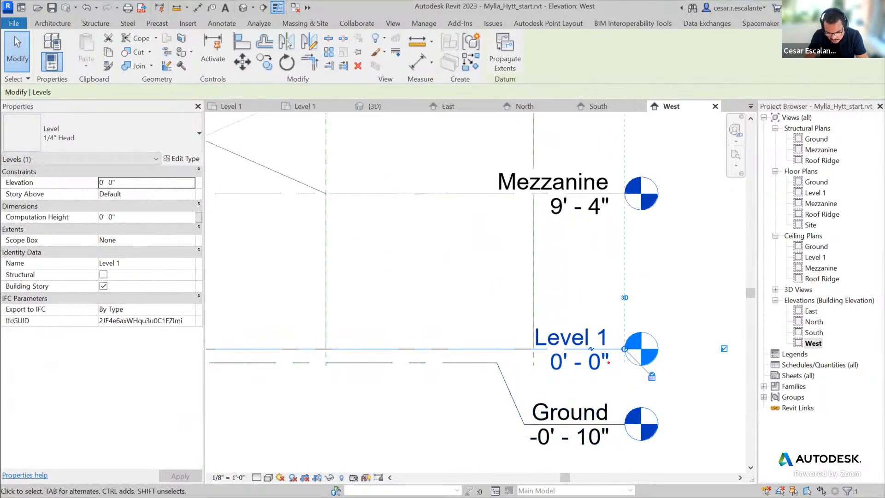
{"action": "mouse_move", "coordinate": [526, 293]}
{"action": "left_mouse_down"}
{"action": "mouse_move", "coordinate": [574, 257]}
{"action": "mouse_move", "coordinate": [611, 300]}
{"action": "left_mouse_up"}
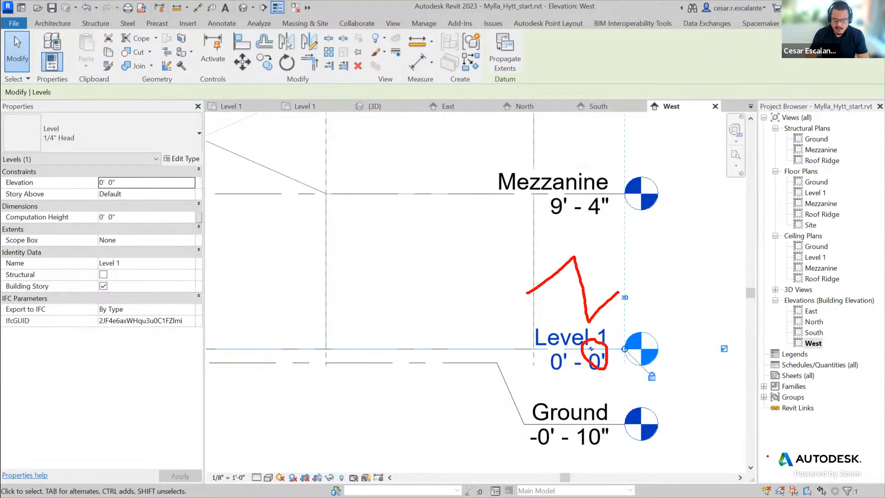
{"action": "left_click", "coordinate": [654, 389]}
{"action": "scroll", "coordinate": [655, 388], "scroll_direction": "down", "scroll_amount": 4}
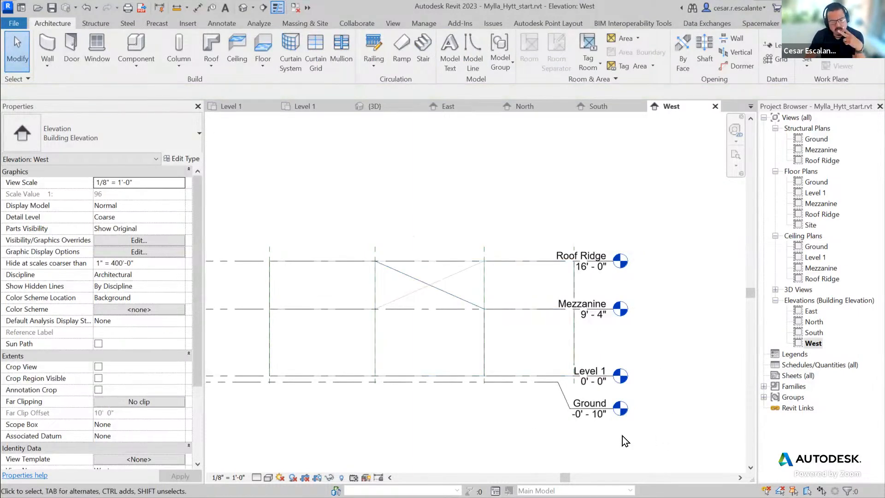
{"action": "middle_click_drag", "start_coordinate": [355, 468], "coordinate": [433, 443]}
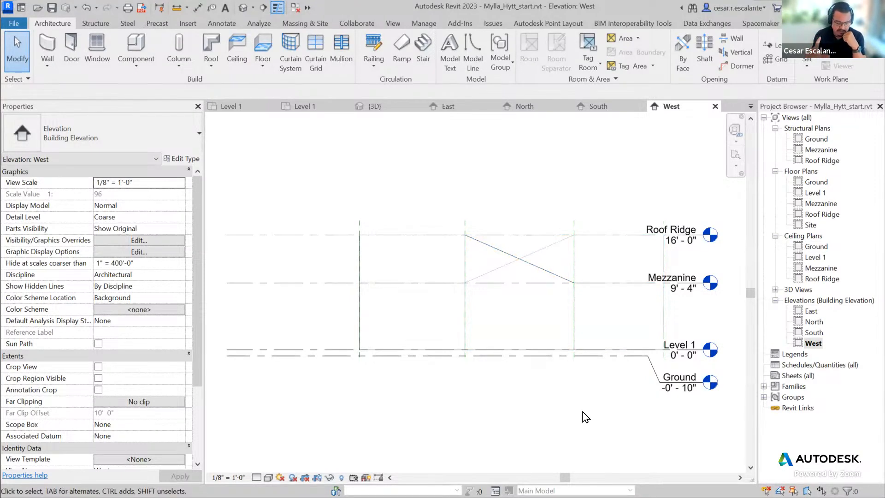
{"action": "middle_click_drag", "start_coordinate": [570, 416], "coordinate": [479, 428]}
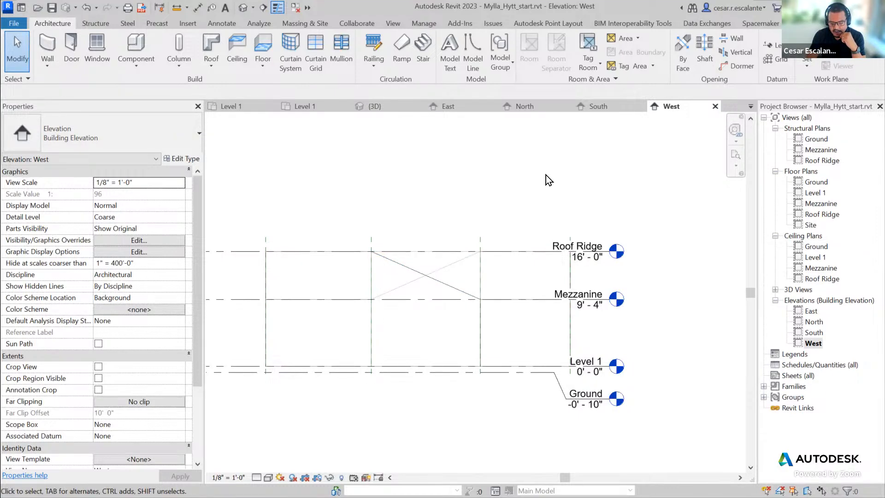
{"action": "middle_click_drag", "start_coordinate": [546, 175], "coordinate": [630, 175]}
{"action": "scroll", "coordinate": [631, 176], "scroll_direction": "down", "scroll_amount": 1}
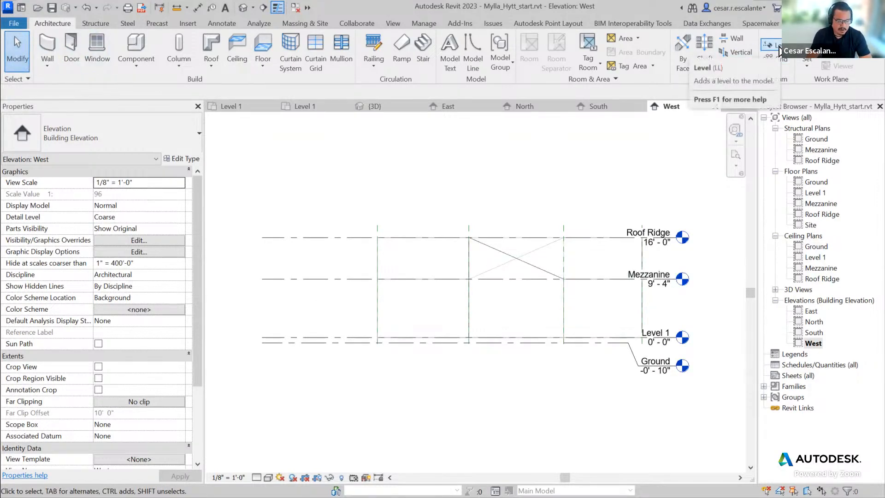
{"action": "left_click", "coordinate": [780, 48]}
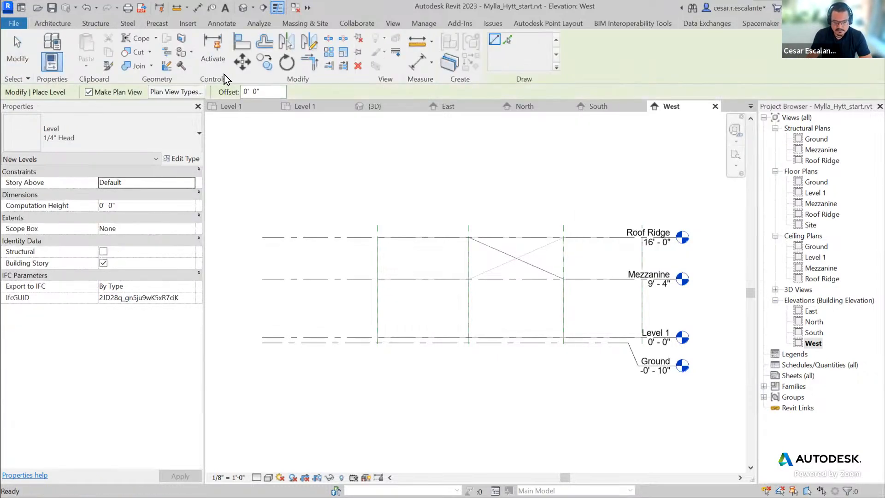
{"action": "key", "text": "Escape"}
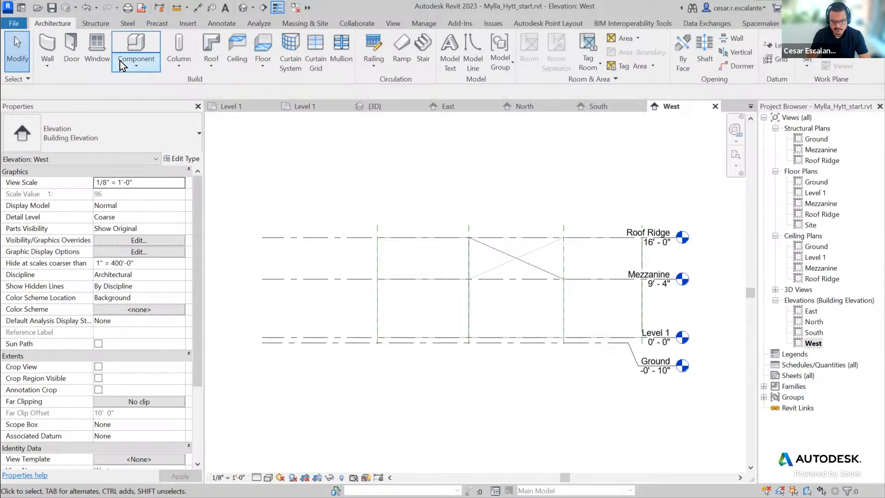
- Set tooltip assistance to None in Revit's user interface options
{"action": "left_click", "coordinate": [19, 24]}
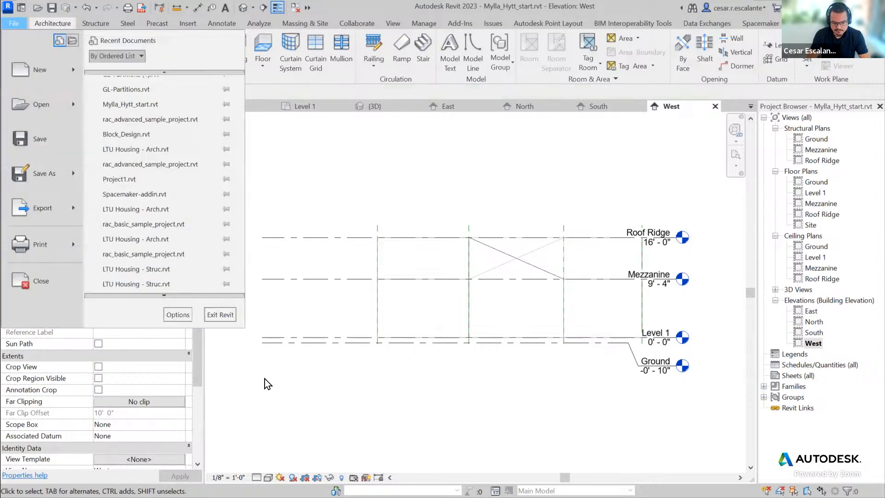
{"action": "left_click", "coordinate": [185, 318]}
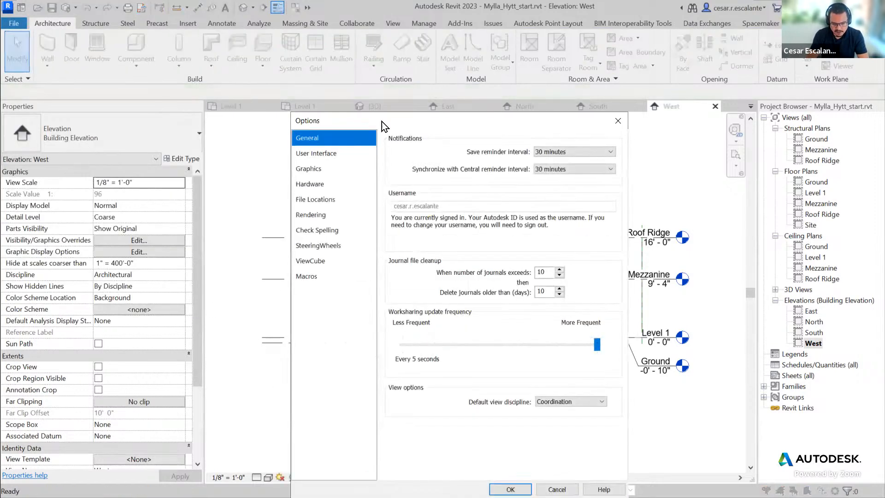
{"action": "left_click", "coordinate": [329, 154]}
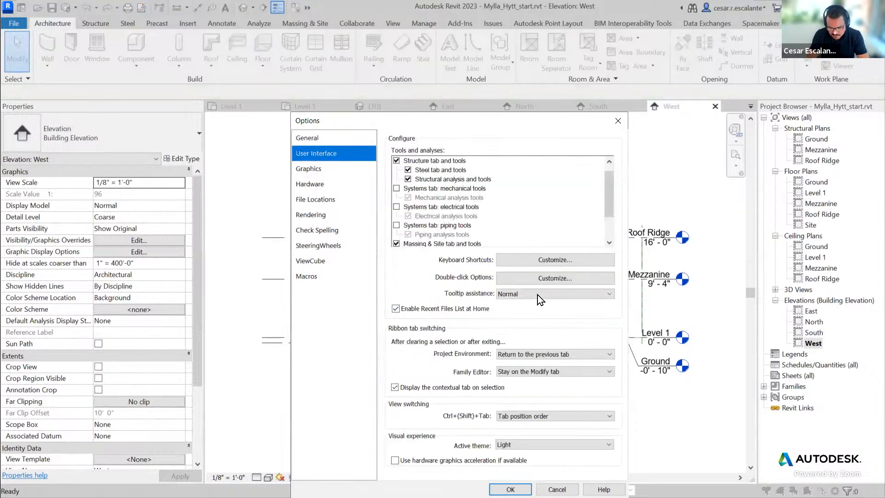
{"action": "left_click", "coordinate": [539, 294]}
{"action": "left_click", "coordinate": [527, 303]}
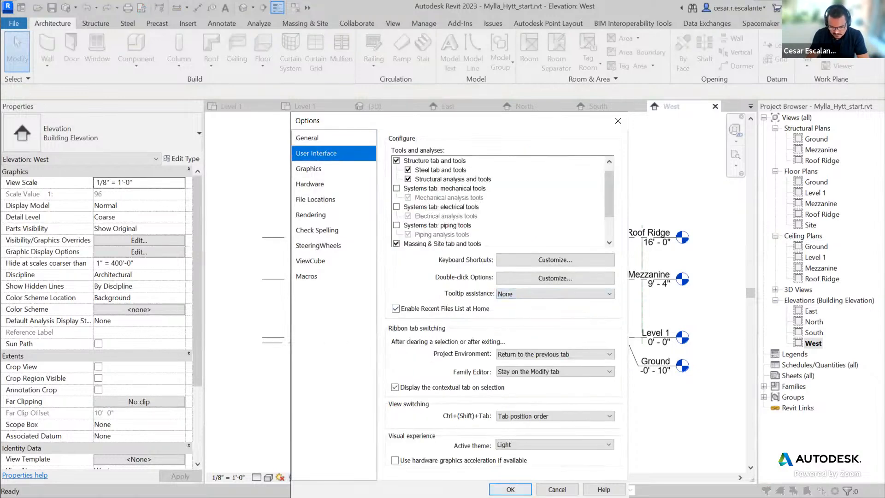
{"action": "left_click", "coordinate": [511, 489]}
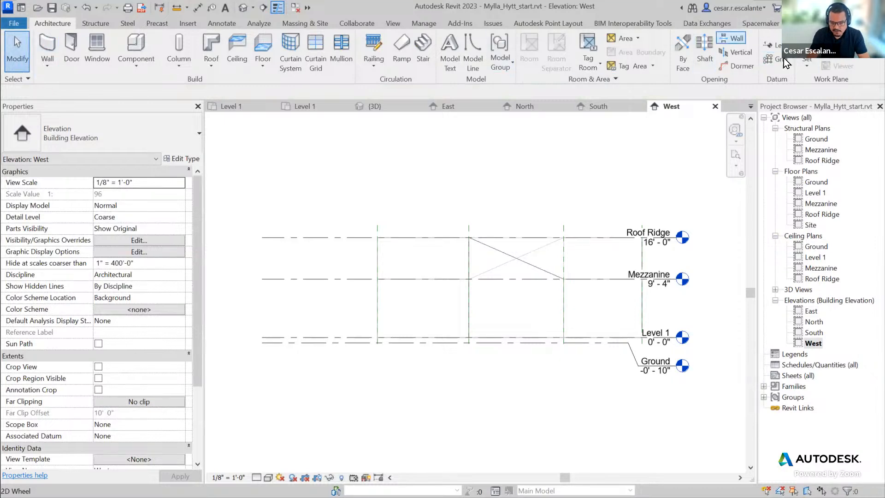
- Start placing a level to review its plan view creation option and available plan view types, and leave the command
{"action": "left_click", "coordinate": [777, 46]}
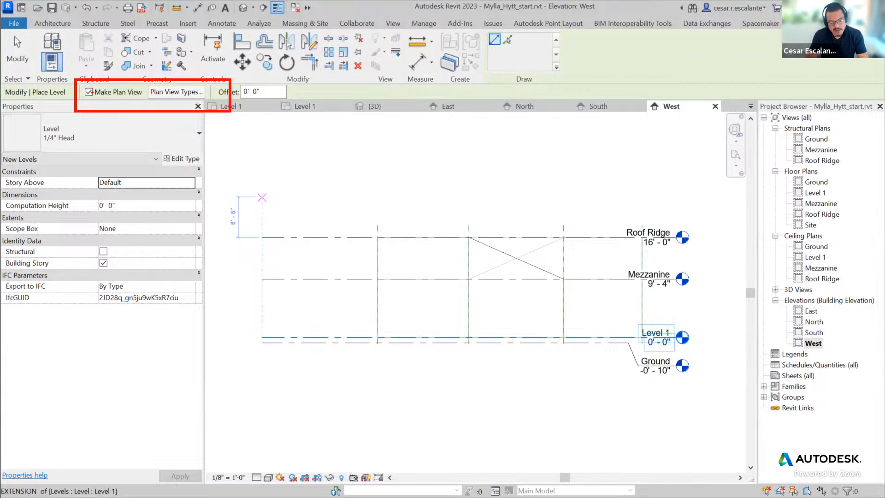
{"action": "left_click", "coordinate": [189, 92]}
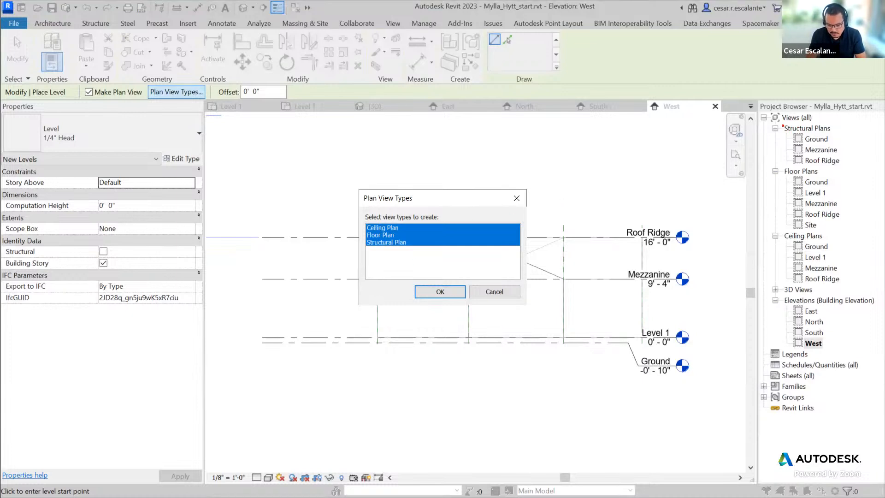
{"action": "left_click_drag", "start_coordinate": [768, 122], "coordinate": [852, 170]}
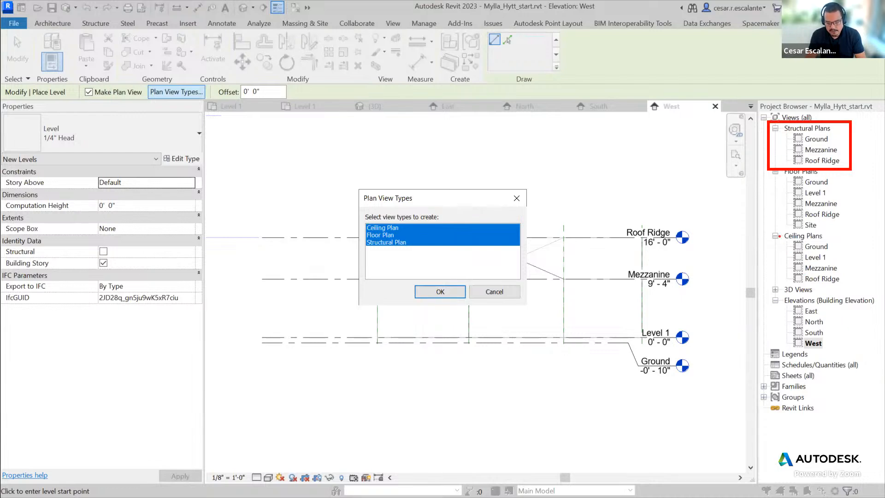
{"action": "left_click_drag", "start_coordinate": [771, 228], "coordinate": [854, 283]}
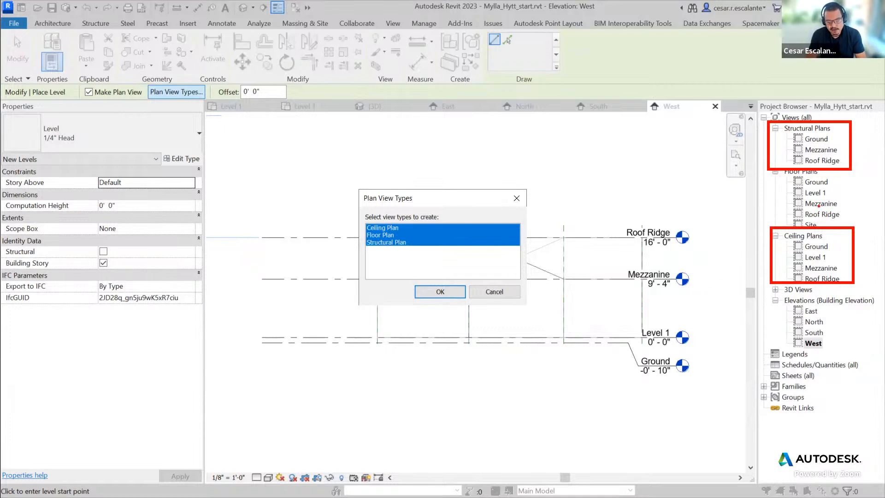
{"action": "mouse_move", "coordinate": [126, 80]}
{"action": "left_mouse_down"}
{"action": "mouse_move", "coordinate": [77, 90]}
{"action": "mouse_move", "coordinate": [131, 105]}
{"action": "mouse_move", "coordinate": [116, 79]}
{"action": "left_mouse_up"}
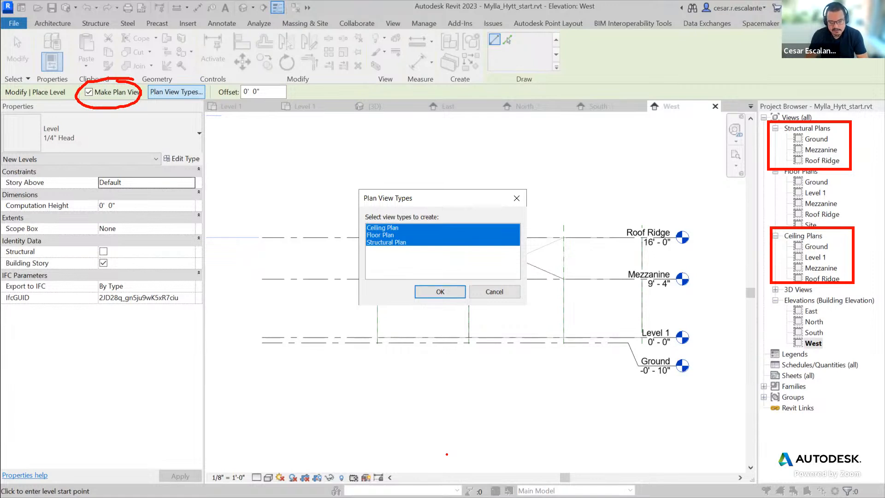
{"action": "left_click", "coordinate": [440, 291]}
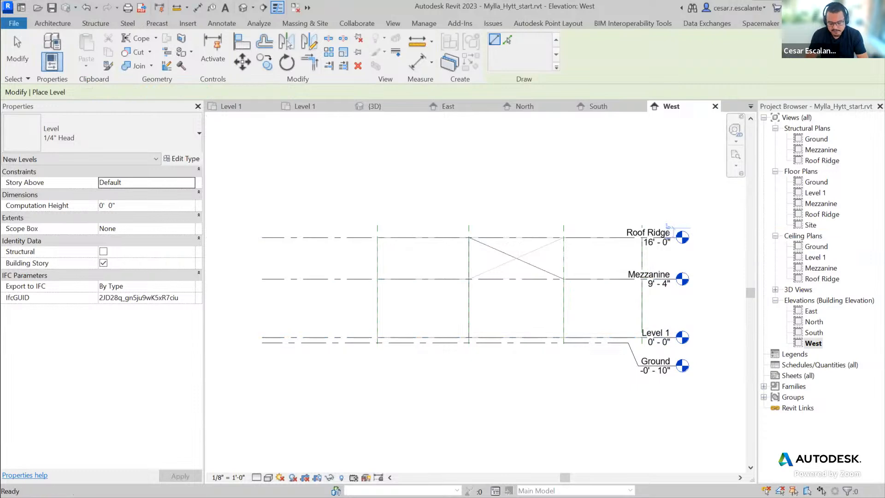
{"action": "key", "text": "Escape"}
- Delete the Ground, Mezzanine and Roof Ridge structural plan views from the project
{"action": "left_click", "coordinate": [815, 139]}
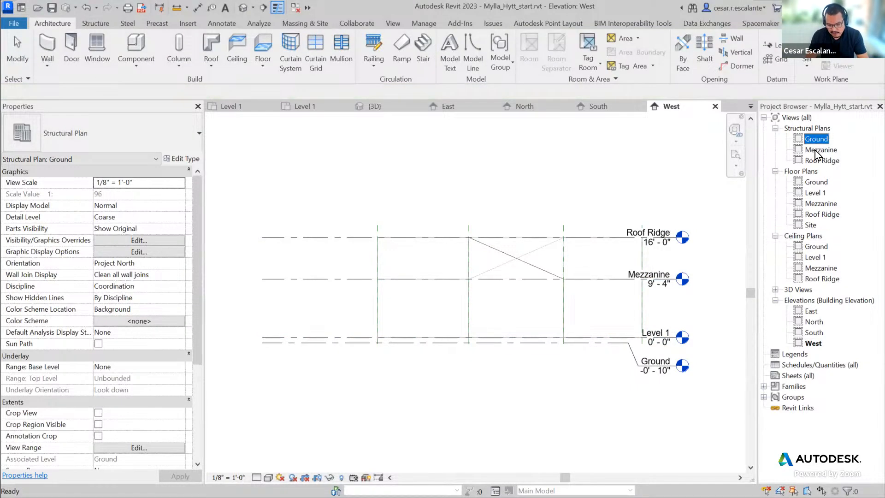
{"action": "left_click", "coordinate": [828, 161], "text": "shift"}
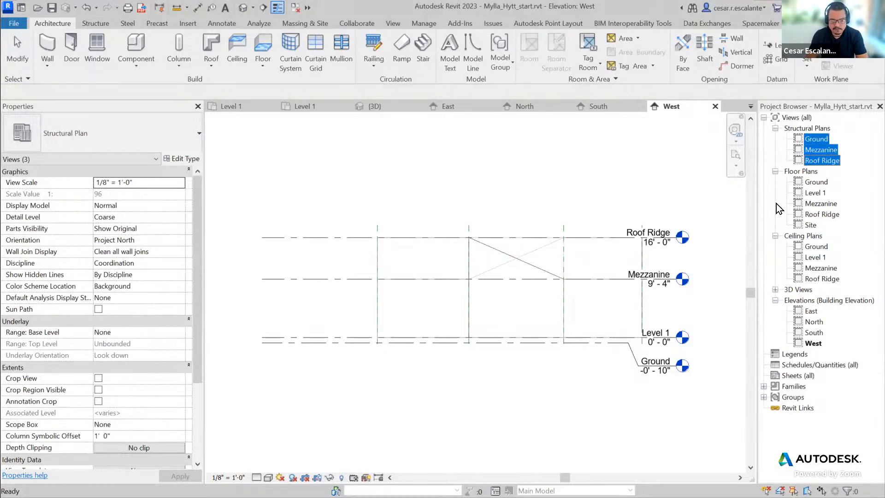
{"action": "right_click", "coordinate": [813, 140]}
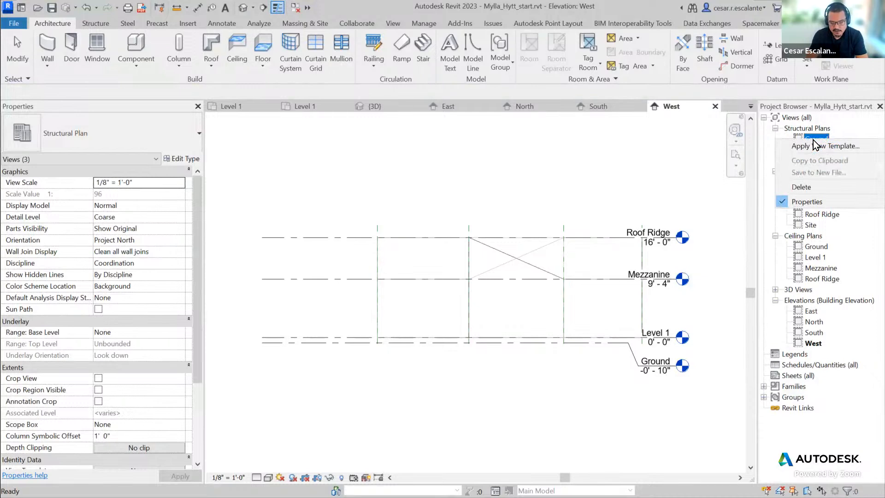
{"action": "left_click", "coordinate": [813, 190]}
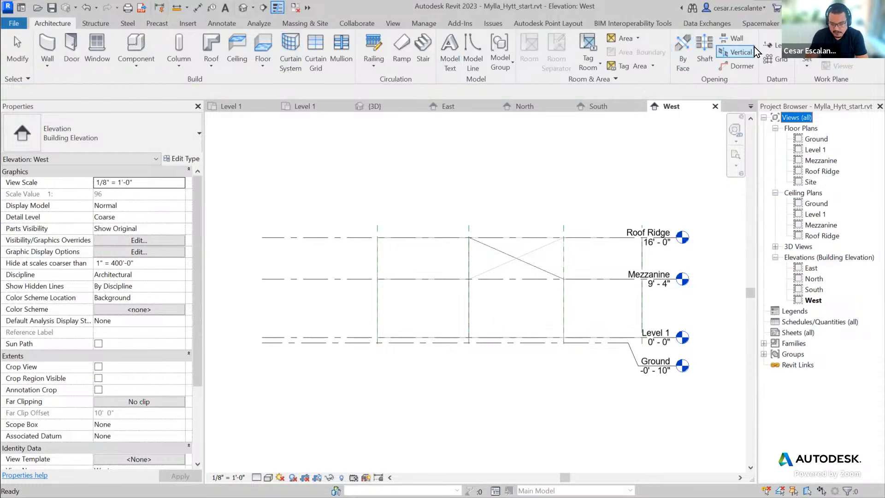
- Try to leave Structural Plan out of the plan view types created with new levels
{"action": "key", "text": "l"}
{"action": "key", "text": "l"}
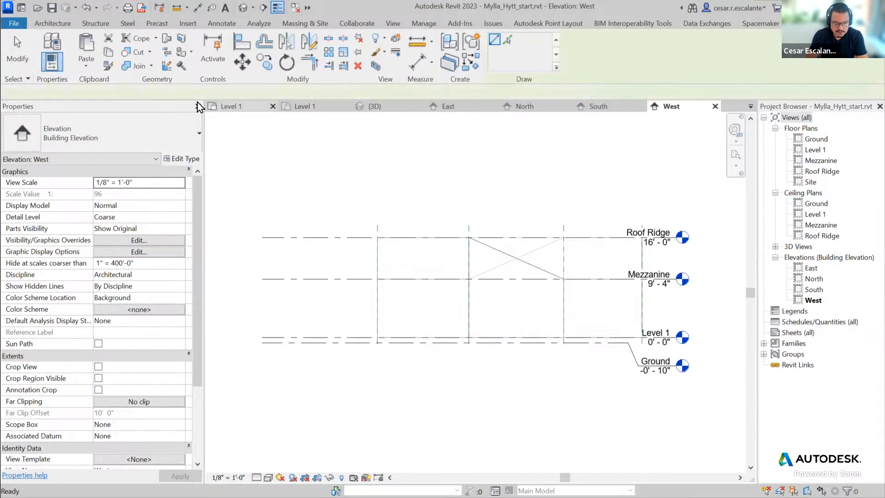
{"action": "left_click", "coordinate": [200, 93]}
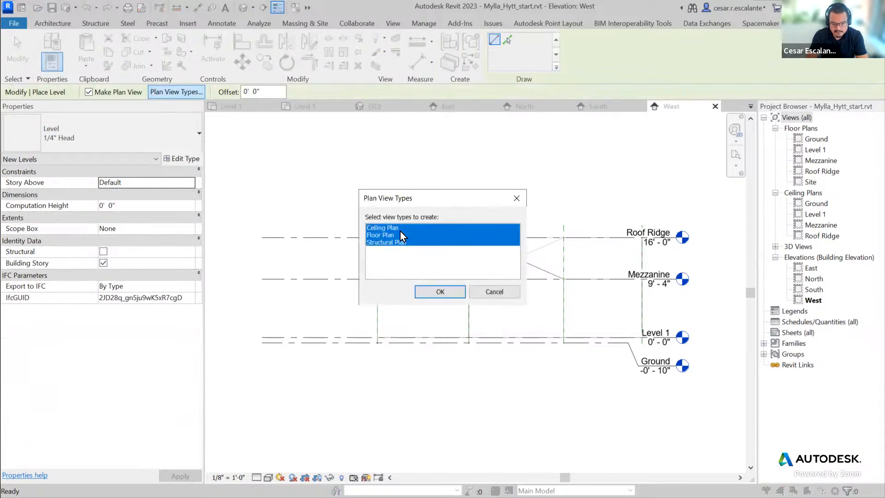
{"action": "left_click", "coordinate": [396, 242]}
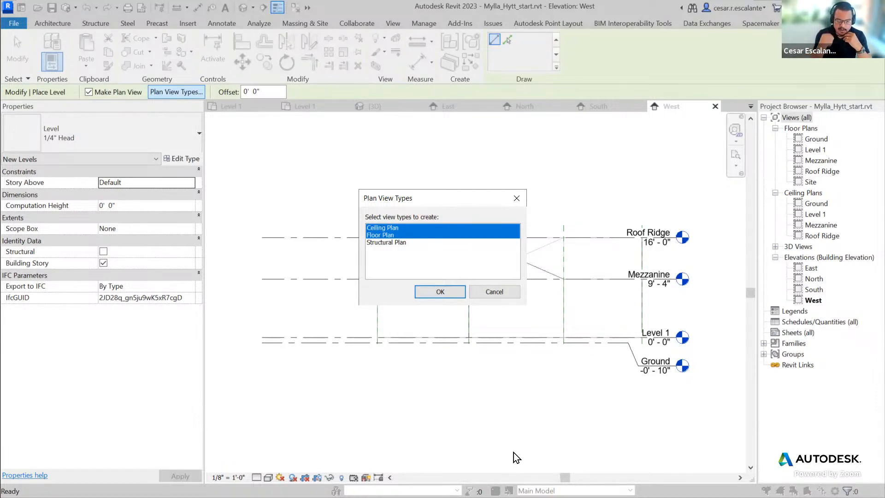
{"action": "left_click", "coordinate": [510, 294]}
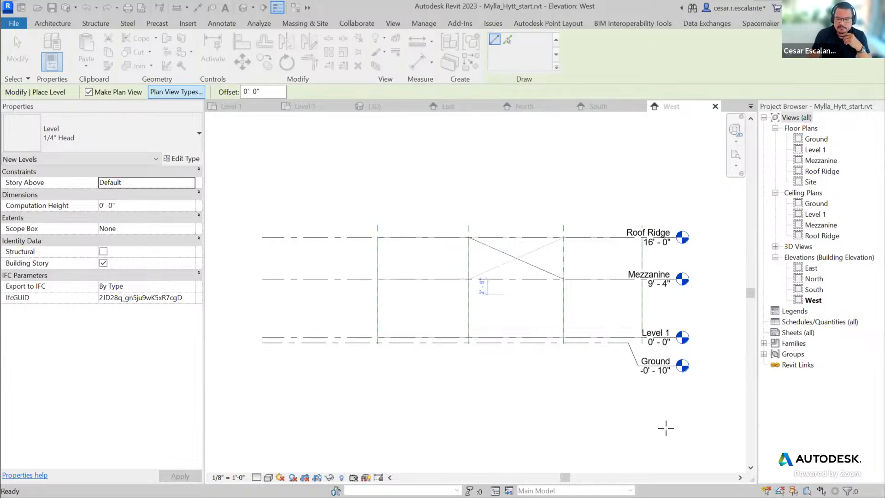
{"action": "left_click", "coordinate": [593, 421]}
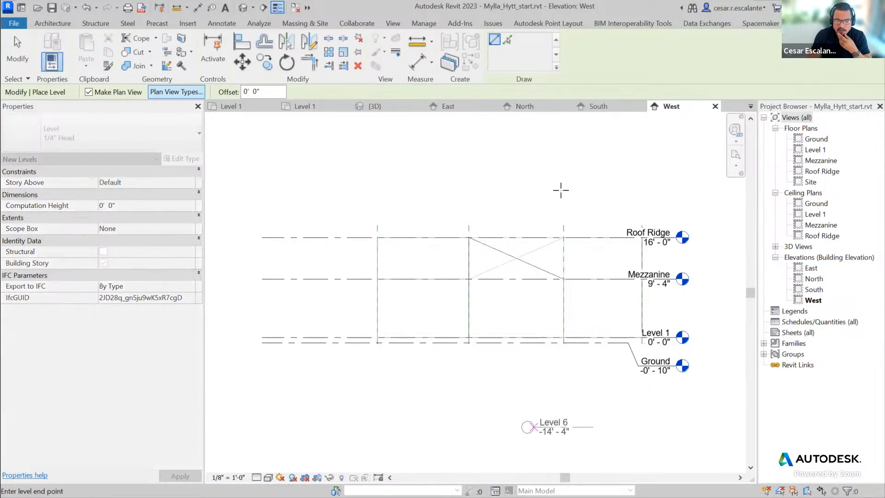
{"action": "key", "text": "Escape"}
{"action": "key", "text": "Escape"}
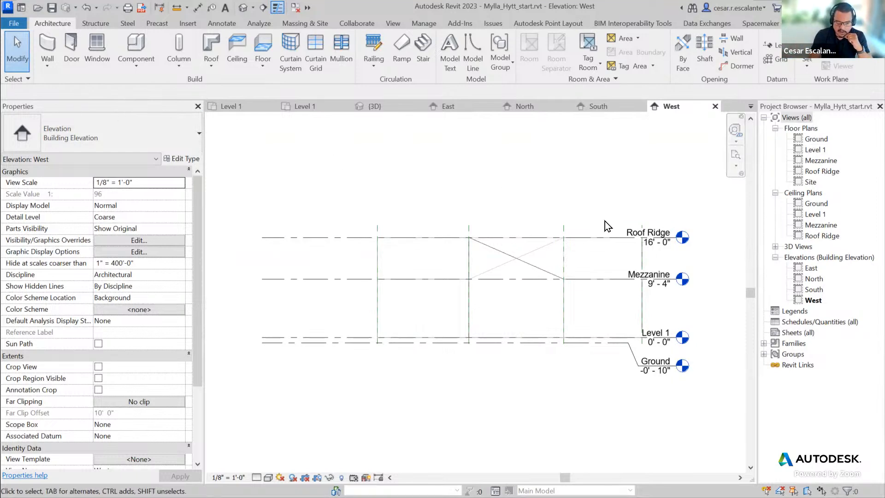
- Place a level without a plan view 7' 6" above Roof Ridge, aligned with both ends of the existing level lines
{"action": "left_click", "coordinate": [769, 45]}
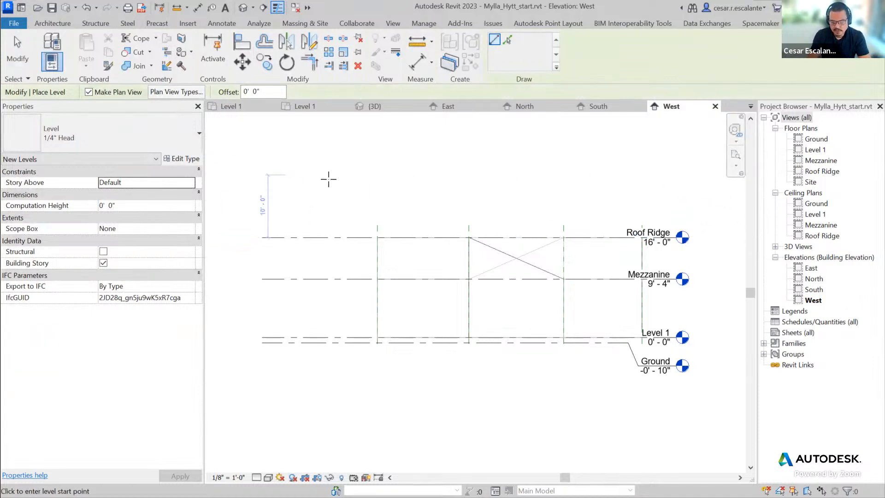
{"action": "left_click", "coordinate": [90, 92]}
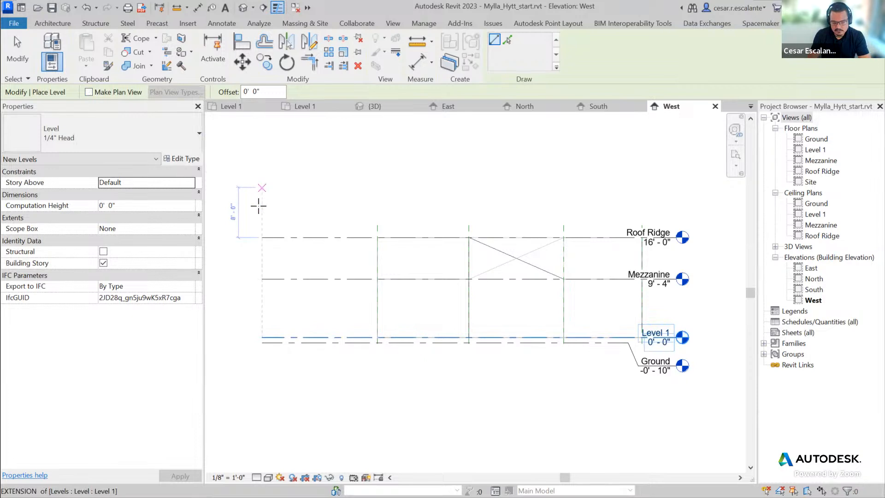
{"action": "left_click", "coordinate": [261, 191]}
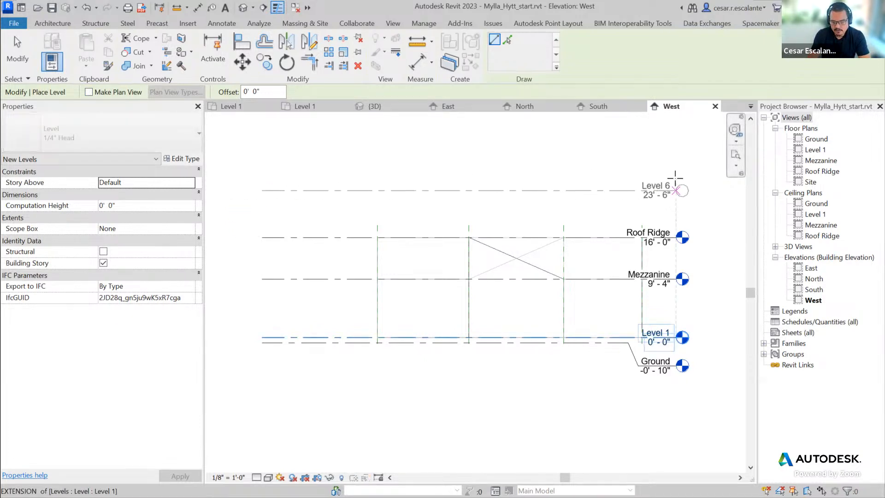
{"action": "left_click", "coordinate": [676, 190]}
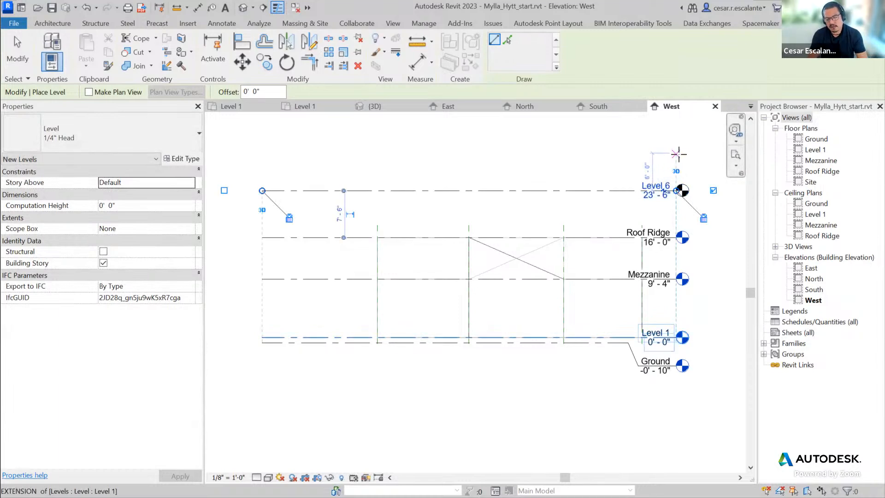
{"action": "key", "text": "Escape"}
{"action": "key", "text": "Escape"}
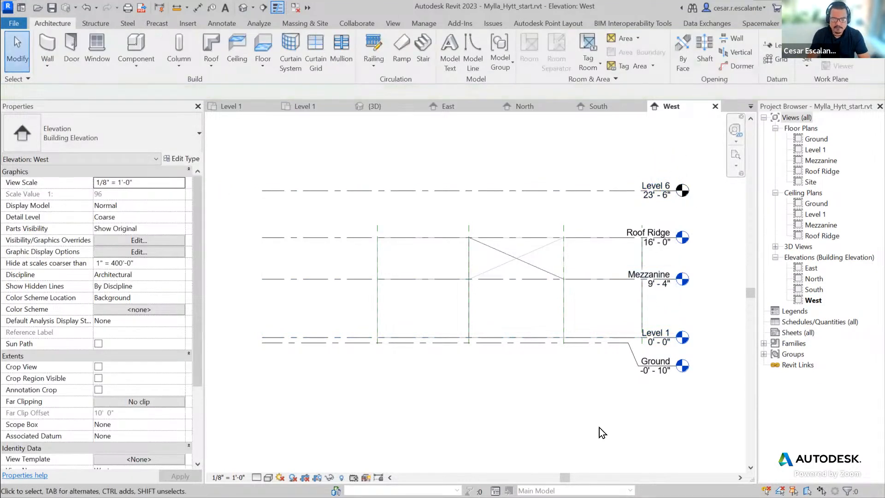
- Rename the new level above Roof Ridge as SIte
{"action": "middle_click_drag", "start_coordinate": [706, 267], "coordinate": [559, 294]}
{"action": "scroll", "coordinate": [571, 247], "scroll_direction": "up", "scroll_amount": 1}
{"action": "scroll", "coordinate": [570, 248], "scroll_direction": "up", "scroll_amount": 5}
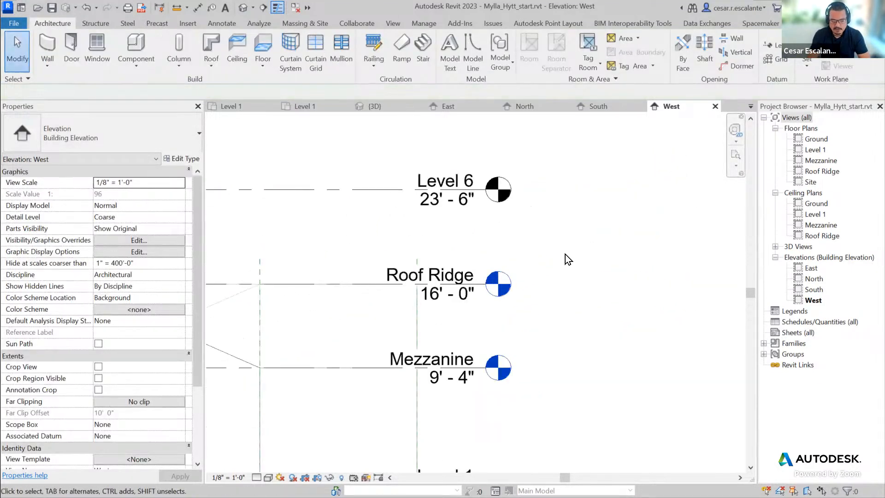
{"action": "scroll", "coordinate": [622, 291], "scroll_direction": "down", "scroll_amount": 1}
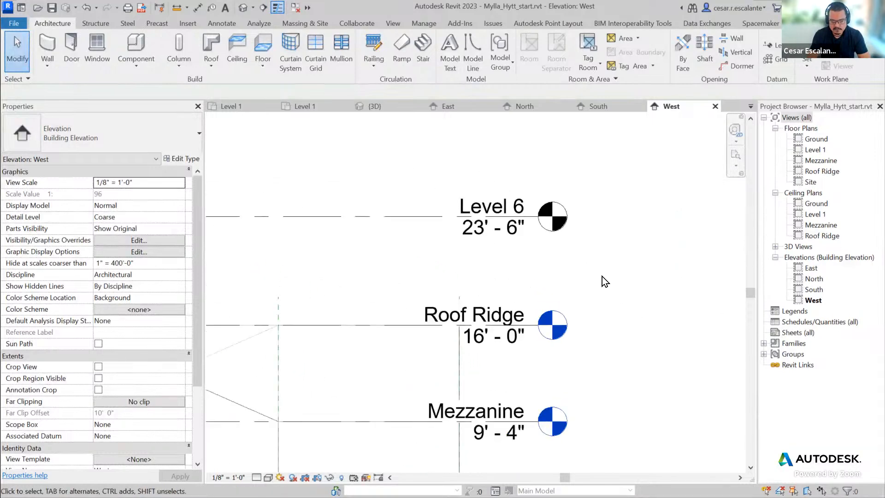
{"action": "left_click", "coordinate": [505, 212]}
{"action": "left_click", "coordinate": [504, 211]}
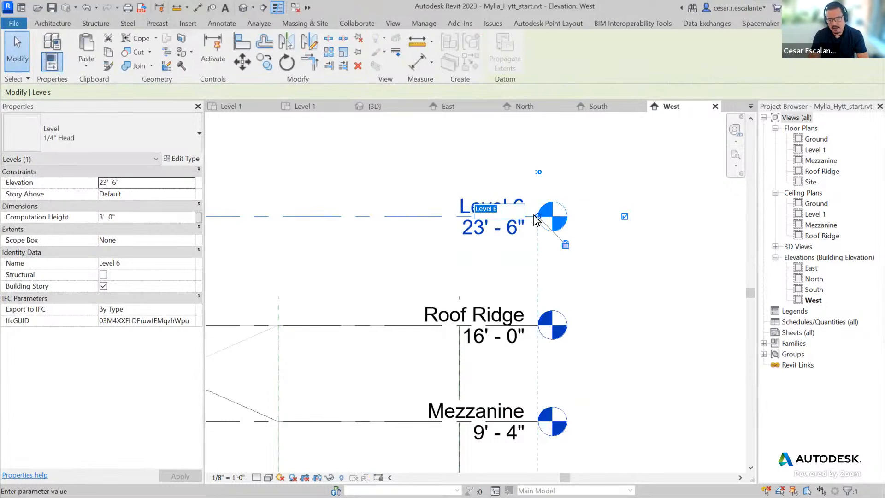
{"action": "type", "text": "SIte"}
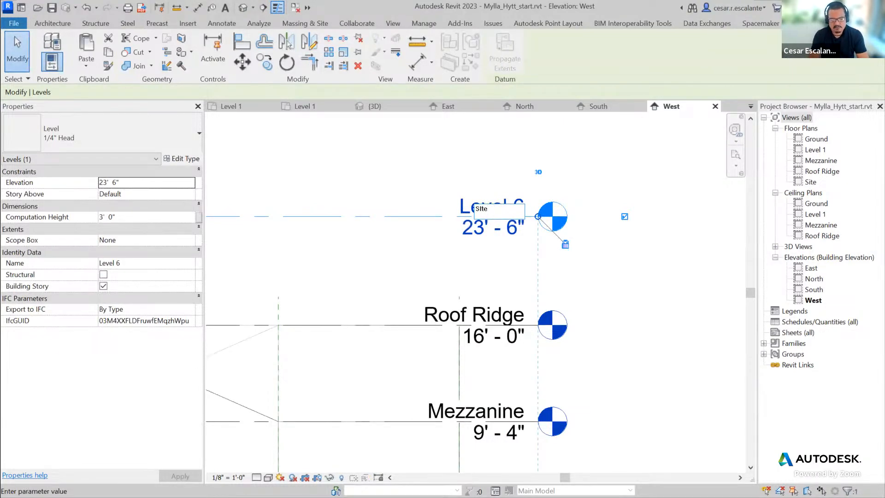
{"action": "key", "text": "Return"}
{"action": "left_click", "coordinate": [647, 291]}
{"action": "scroll", "coordinate": [639, 240], "scroll_direction": "down", "scroll_amount": 3}
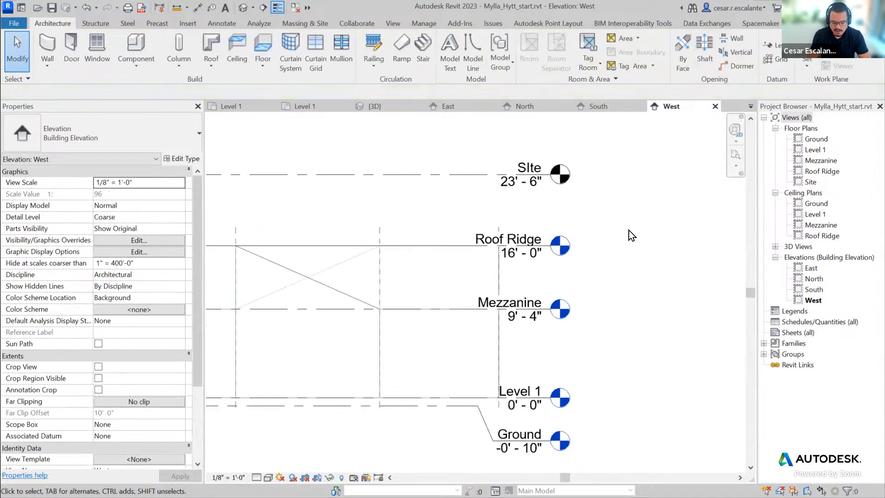
{"action": "scroll", "coordinate": [577, 247], "scroll_direction": "up", "scroll_amount": 4}
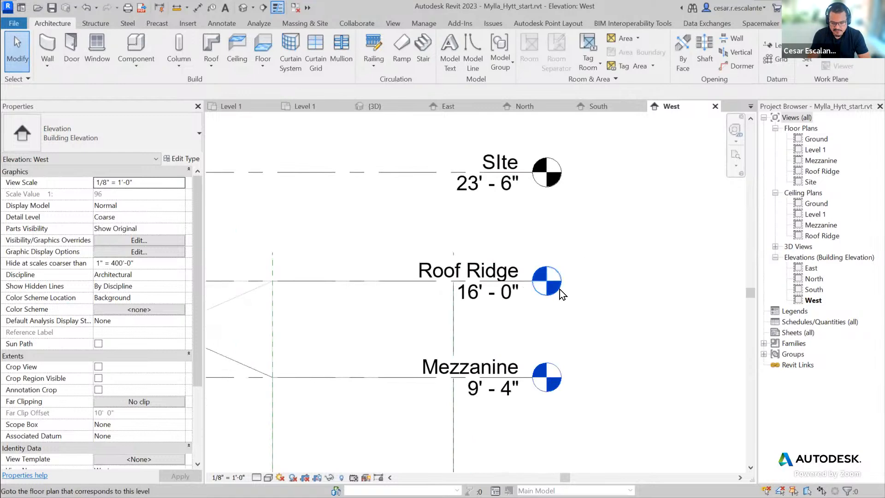
{"action": "middle_click_drag", "start_coordinate": [567, 223], "coordinate": [407, 261]}
{"action": "key", "text": "ctrl+2"}
{"action": "key", "text": "t"}
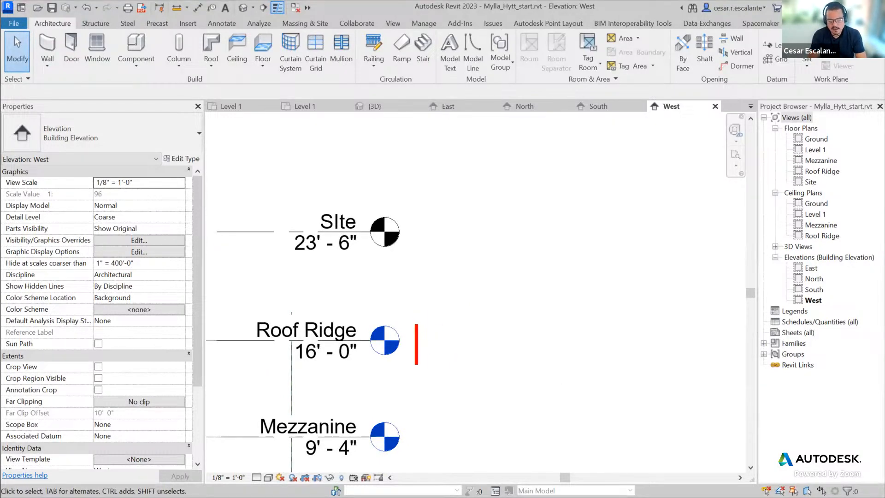
{"action": "left_click", "coordinate": [417, 344]}
{"action": "type", "text": "Associate"}
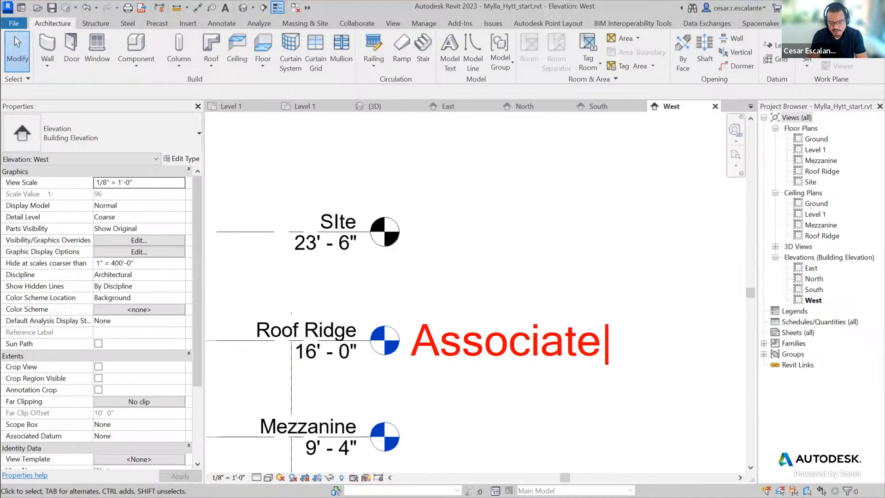
{"action": "type", "text": "d with"}
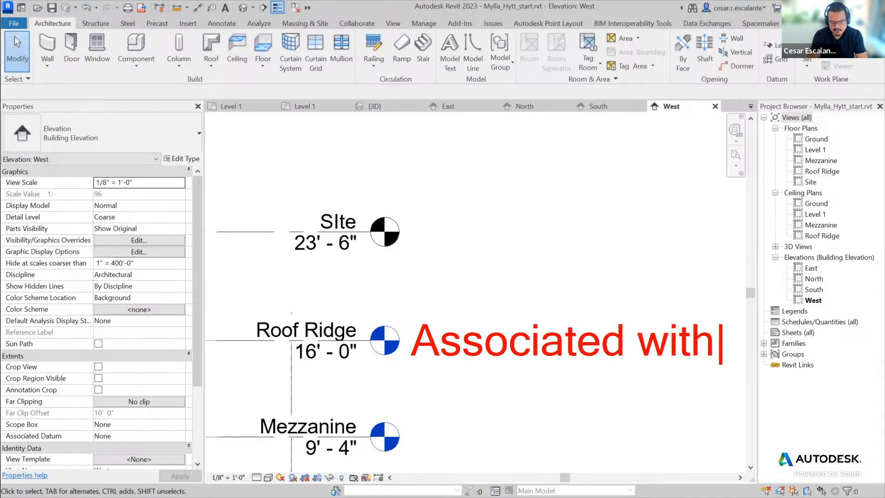
{"action": "type", "text": " a view"}
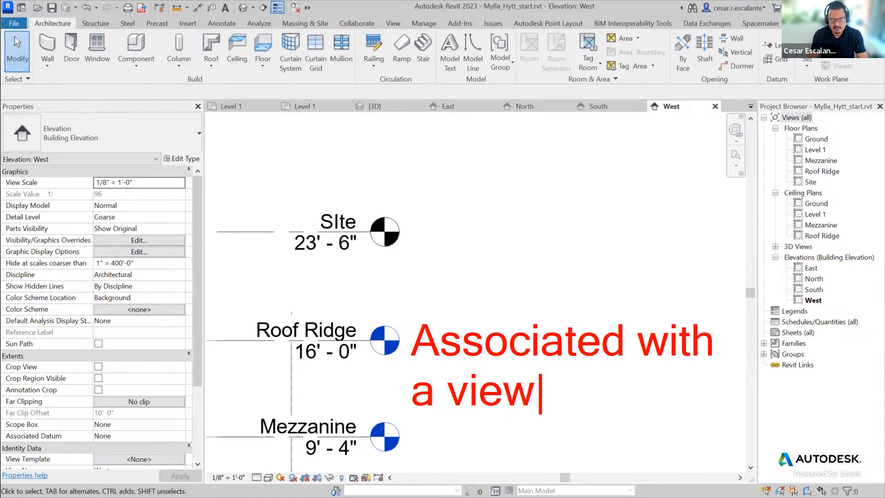
{"action": "left_click", "coordinate": [423, 215]}
{"action": "type", "text": "No "}
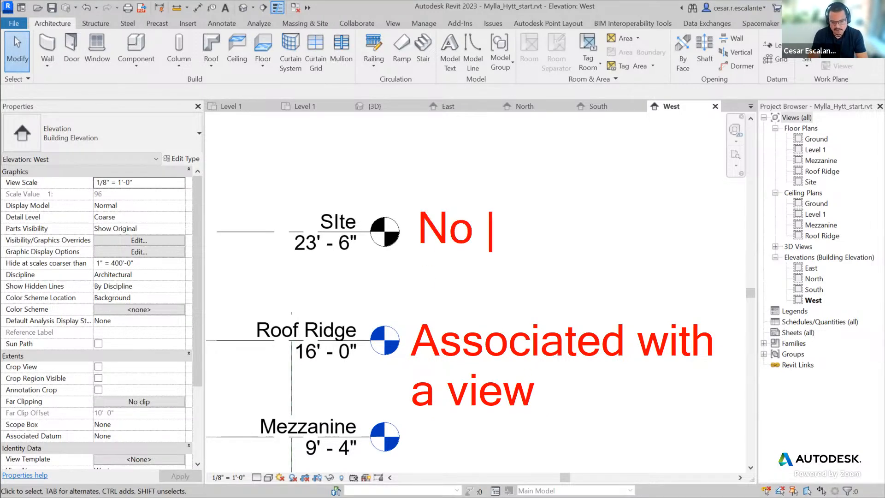
{"action": "type", "text": "view associea"}
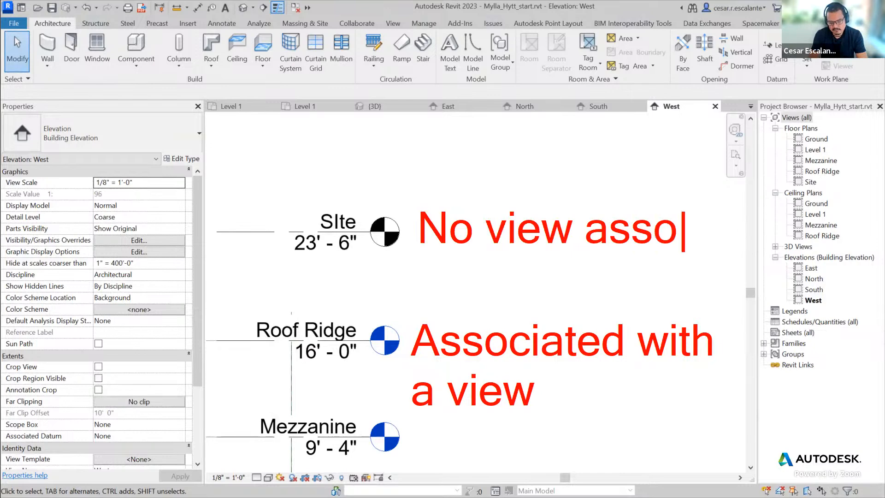
{"action": "key", "text": "BackSpace"}
{"action": "key", "text": "BackSpace"}
{"action": "type", "text": "ated"}
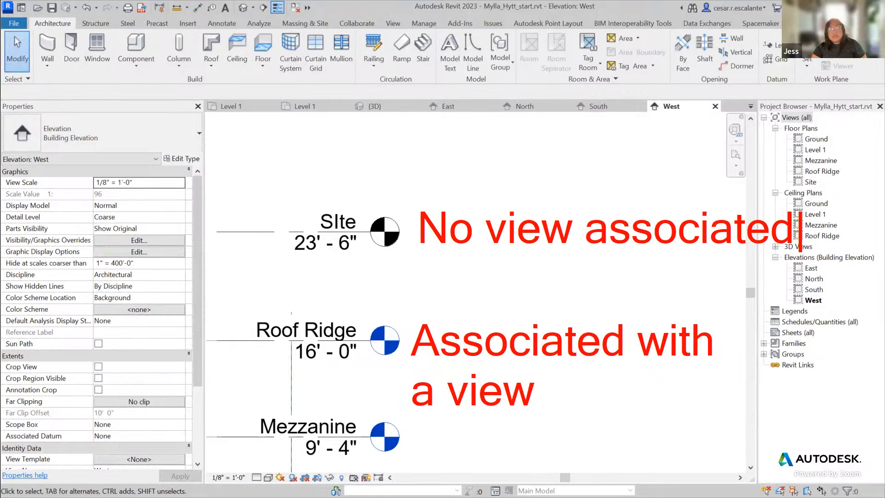
{"action": "key", "text": "Escape"}
{"action": "key", "text": "Escape"}
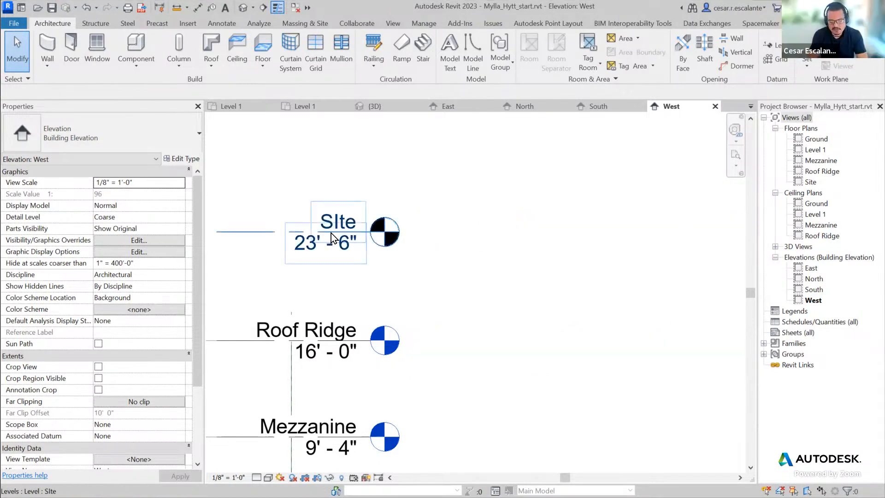
- Rename the level above Roof Ridge as Overall Site
{"action": "scroll", "coordinate": [335, 238], "scroll_direction": "up", "scroll_amount": 2}
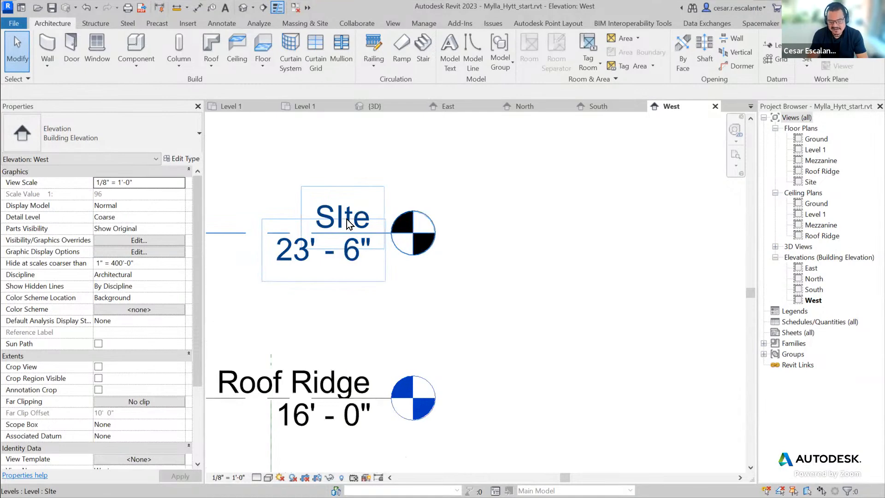
{"action": "left_click", "coordinate": [349, 224]}
{"action": "left_click", "coordinate": [350, 225]}
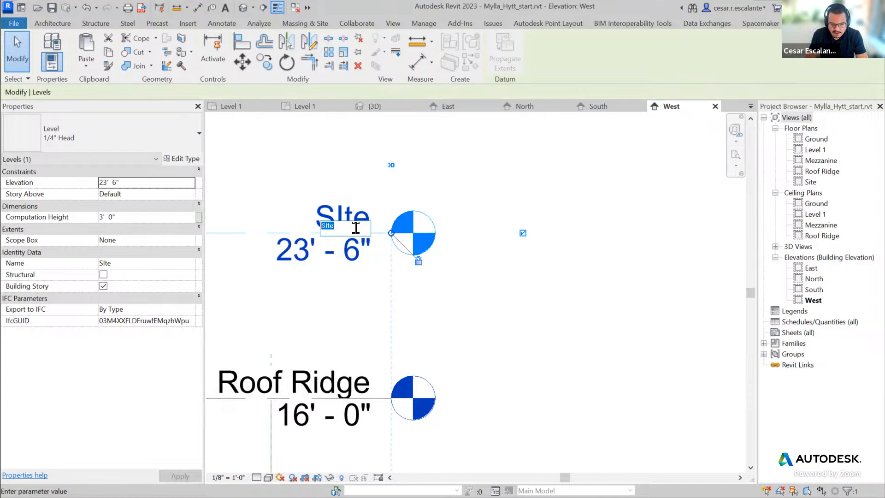
{"action": "type", "text": "Overall Site"}
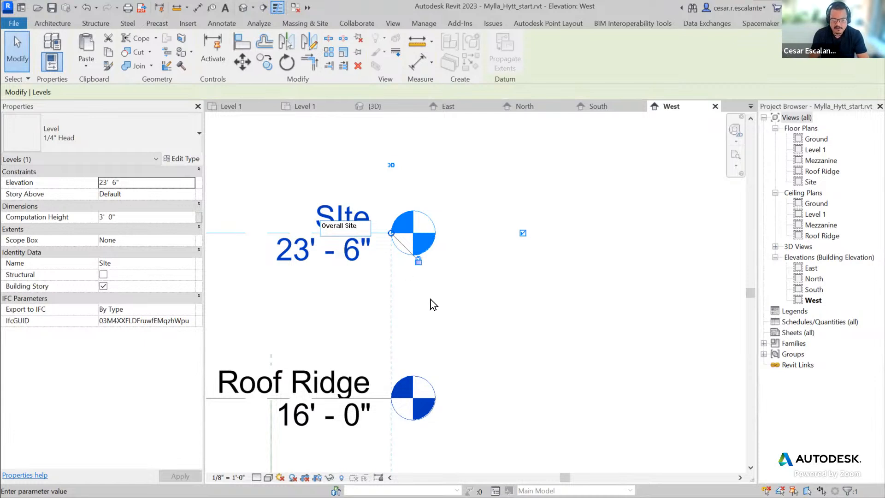
{"action": "key", "text": "Return"}
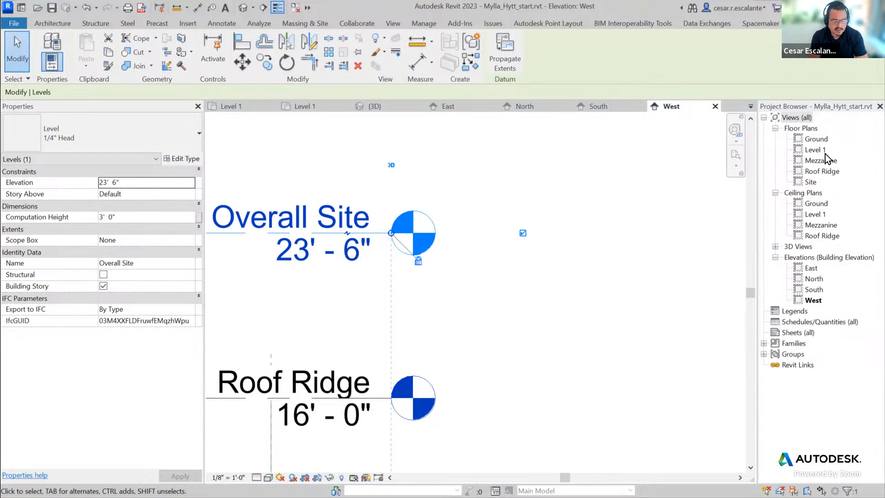
{"action": "left_click", "coordinate": [584, 330]}
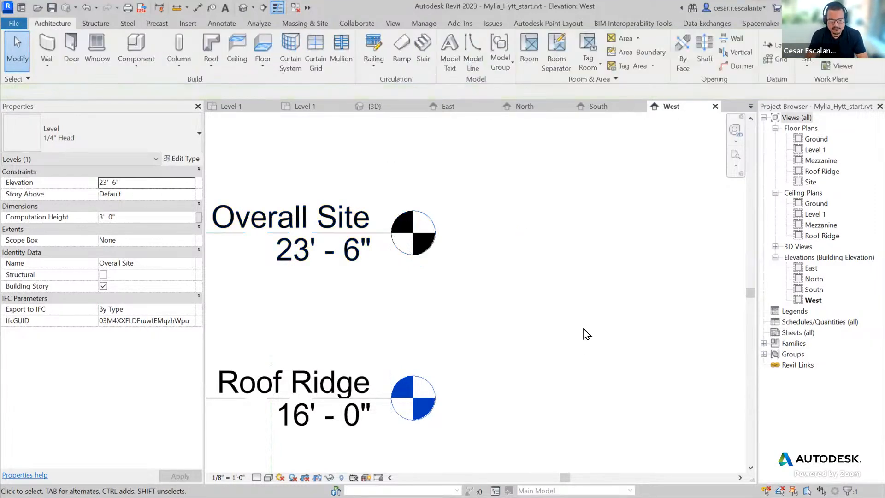
- Compare the Overall Site and Roof Ridge level heads in the West elevation and check which level has matching plan views
{"action": "scroll", "coordinate": [587, 332], "scroll_direction": "down", "scroll_amount": 2}
{"action": "middle_click_drag", "start_coordinate": [588, 334], "coordinate": [638, 314]}
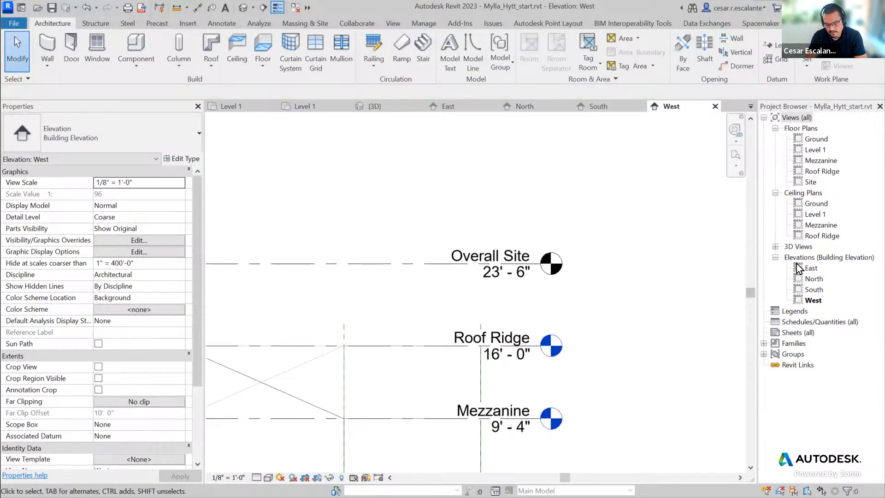
{"action": "scroll", "coordinate": [621, 306], "scroll_direction": "down", "scroll_amount": 2}
{"action": "scroll", "coordinate": [617, 308], "scroll_direction": "up", "scroll_amount": 4}
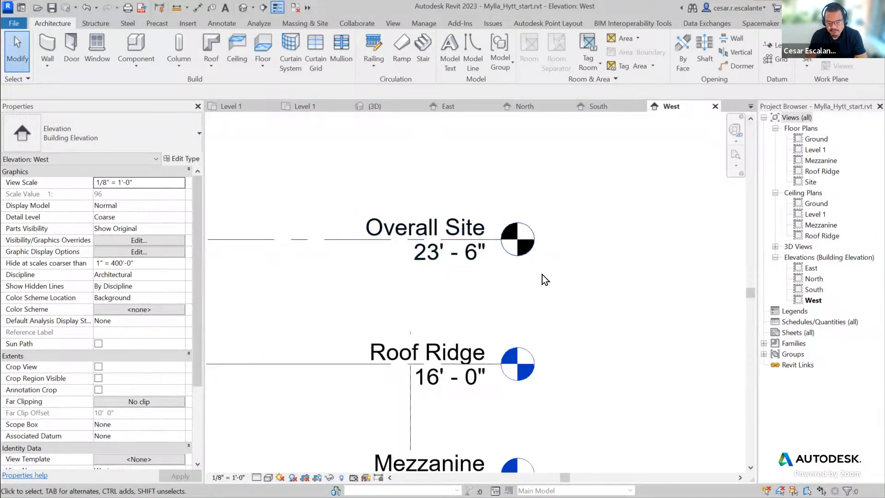
{"action": "left_click", "coordinate": [492, 366]}
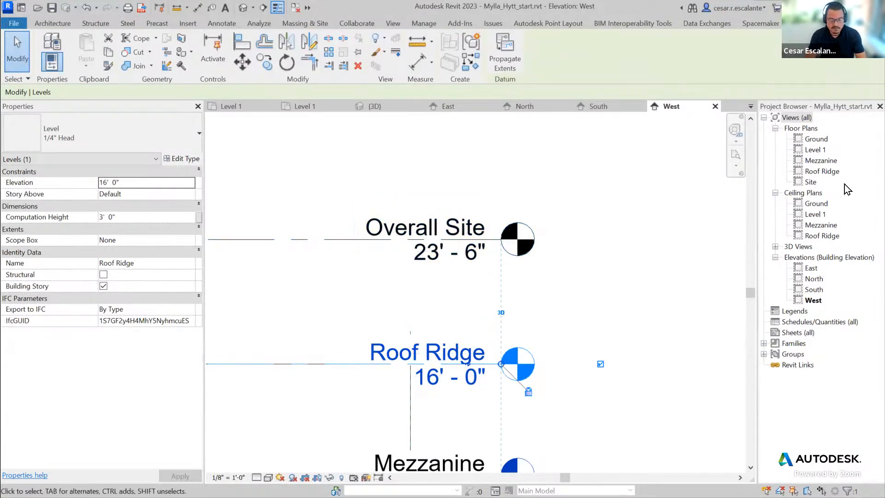
{"action": "left_click", "coordinate": [669, 288]}
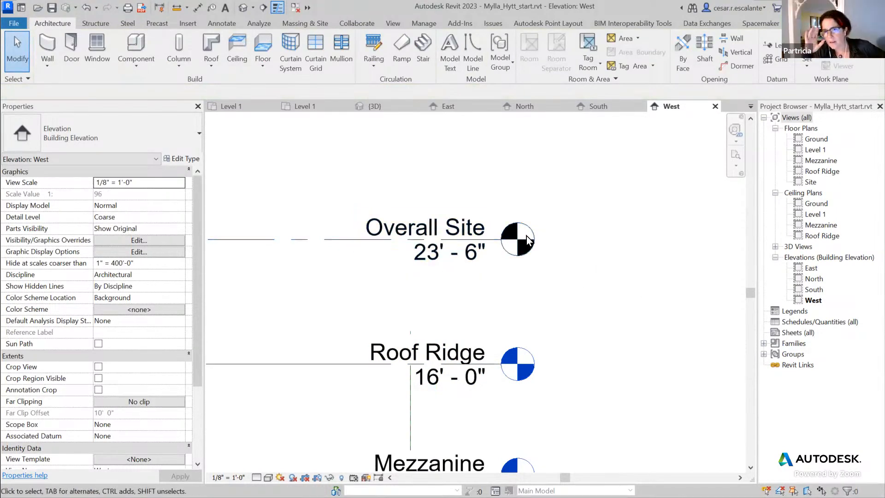
{"action": "scroll", "coordinate": [528, 236], "scroll_direction": "down", "scroll_amount": 5}
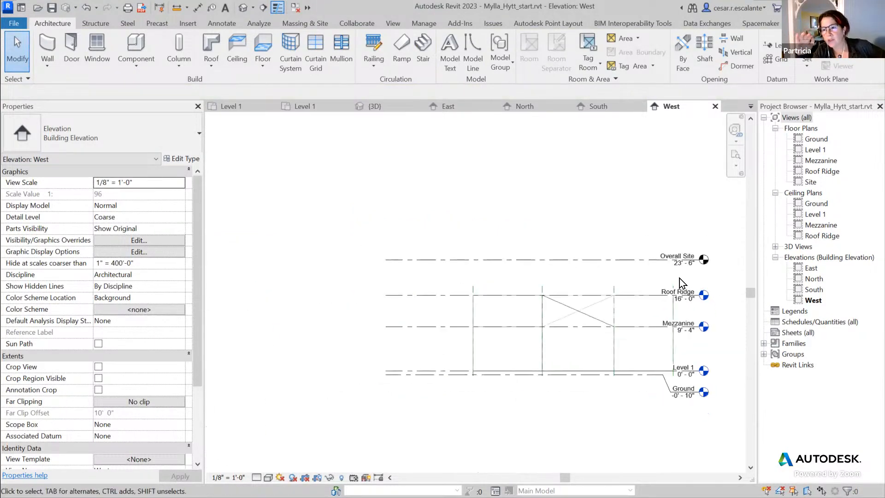
{"action": "scroll", "coordinate": [487, 280], "scroll_direction": "up", "scroll_amount": 4}
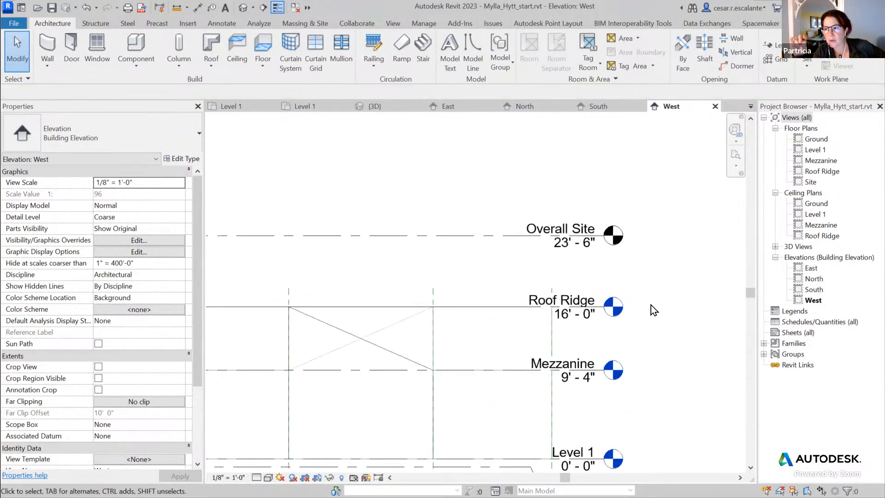
{"action": "scroll", "coordinate": [651, 306], "scroll_direction": "up", "scroll_amount": 2}
{"action": "scroll", "coordinate": [642, 309], "scroll_direction": "down", "scroll_amount": 4}
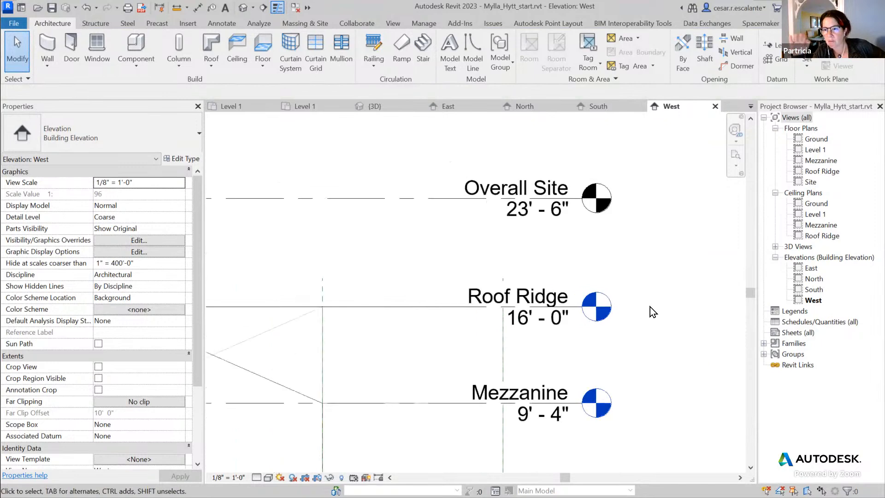
{"action": "middle_click_drag", "start_coordinate": [652, 300], "coordinate": [713, 255]}
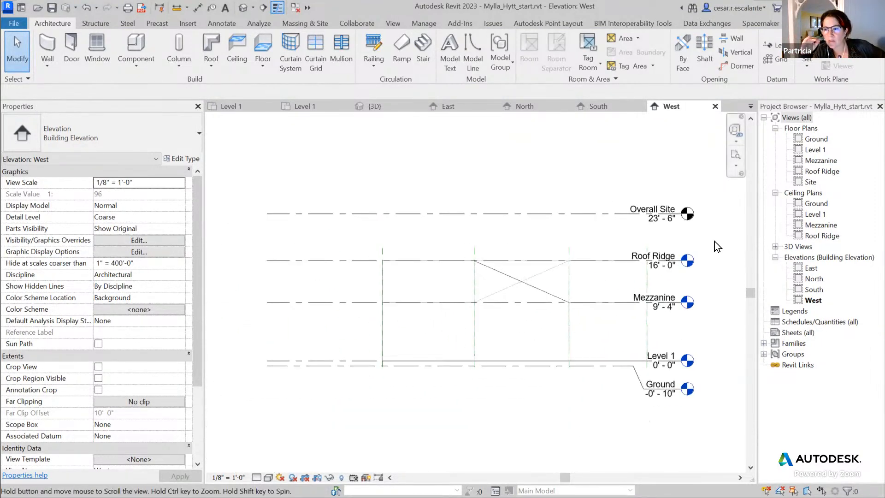
{"action": "left_click", "coordinate": [790, 48]}
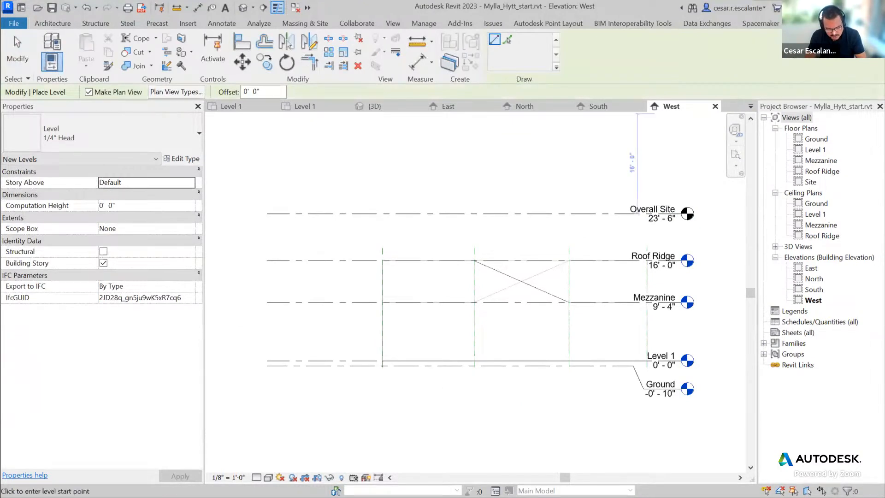
{"action": "left_click", "coordinate": [90, 93]}
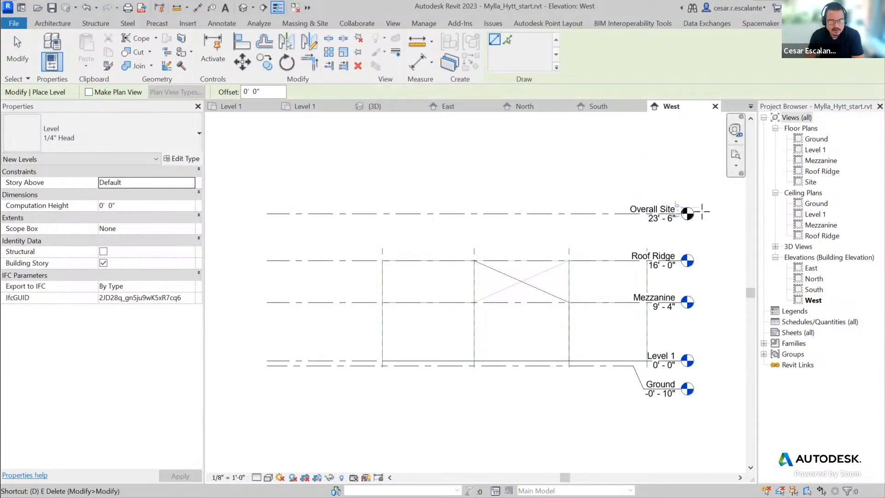
{"action": "left_click", "coordinate": [88, 92]}
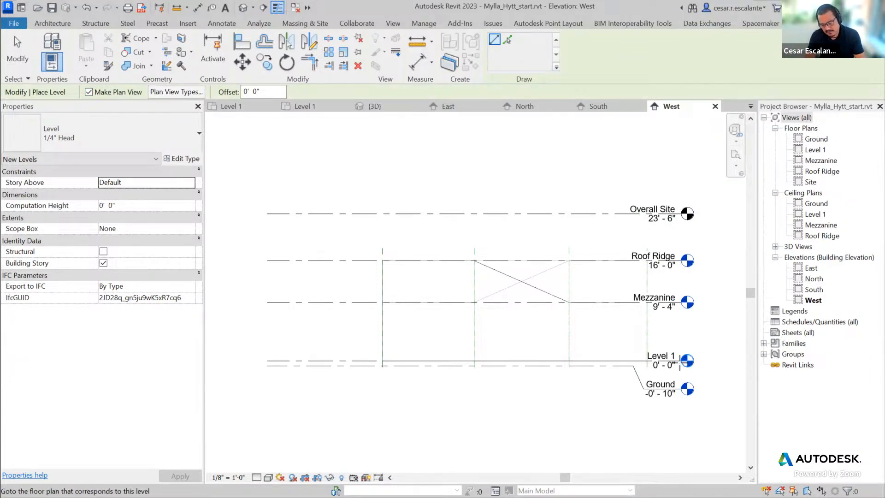
{"action": "key", "text": "Escape"}
- Delete the Overall Site level from the West elevation
{"action": "middle_click_drag", "start_coordinate": [606, 212], "coordinate": [525, 220]}
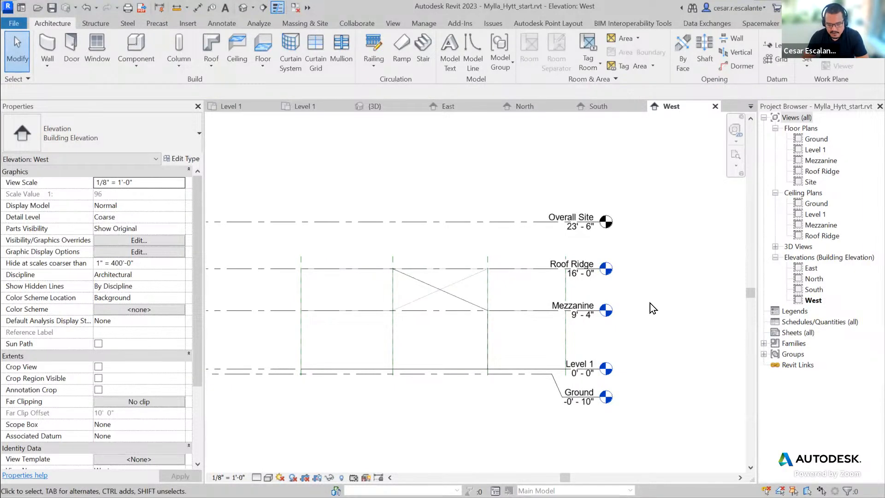
{"action": "scroll", "coordinate": [619, 254], "scroll_direction": "up", "scroll_amount": 2}
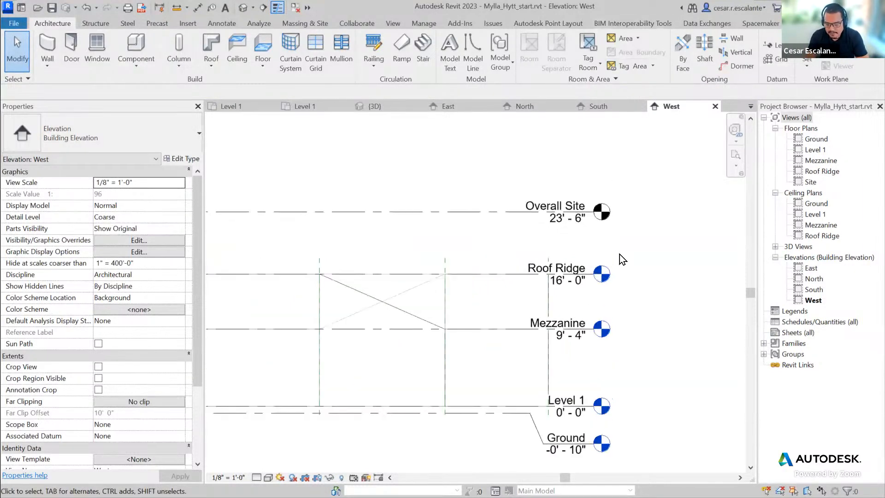
{"action": "left_click", "coordinate": [493, 212]}
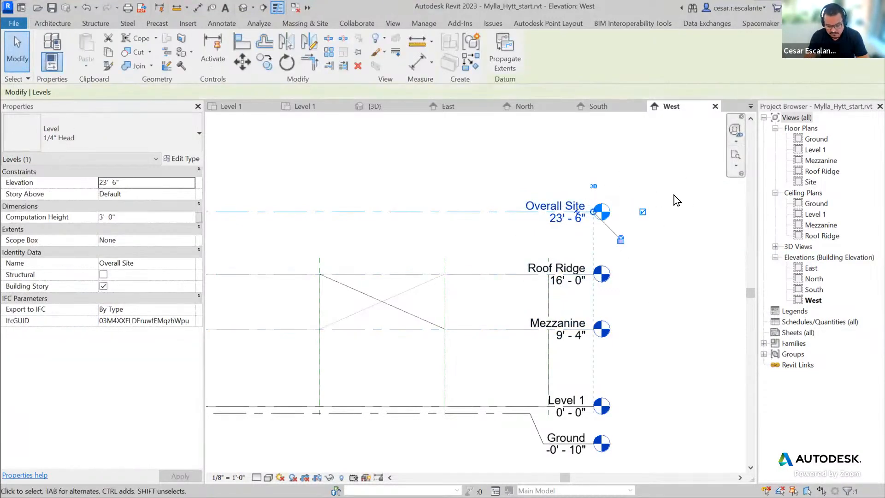
{"action": "key", "text": "Delete"}
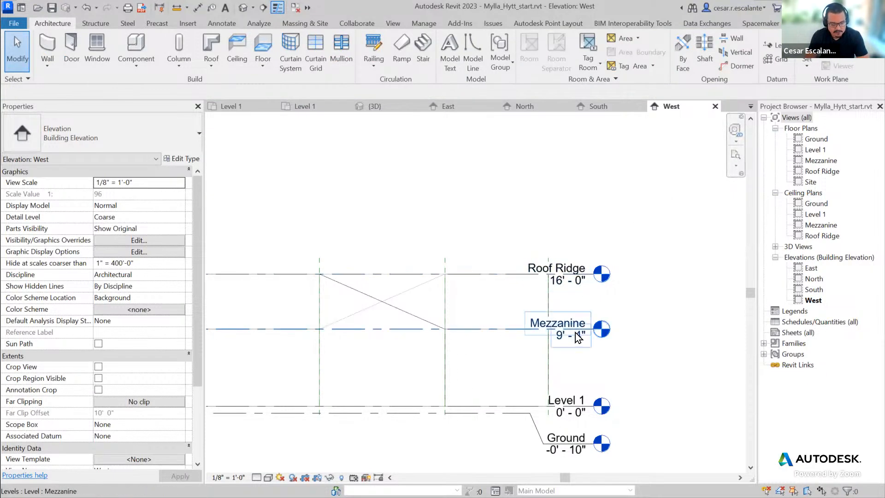
- Delete the Mezzanine level along with its floor and ceiling plan views, and undo that deletion
{"action": "left_click", "coordinate": [593, 333]}
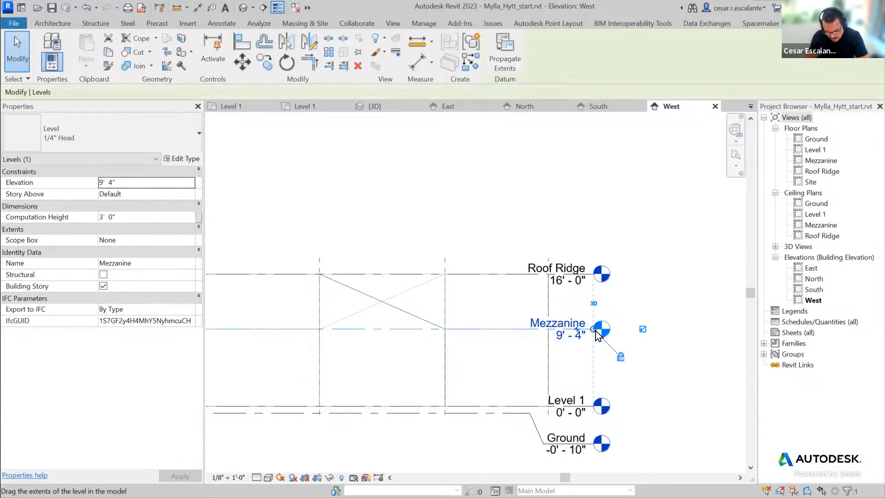
{"action": "key", "text": "Delete"}
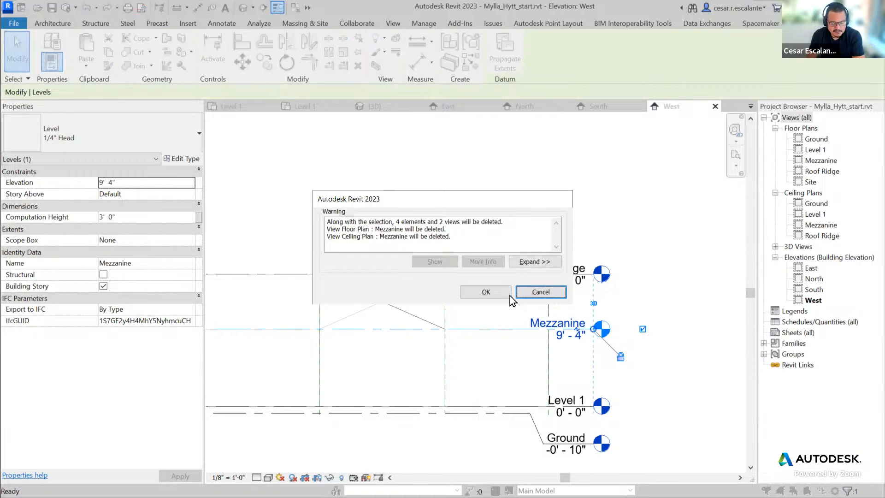
{"action": "left_click", "coordinate": [487, 292]}
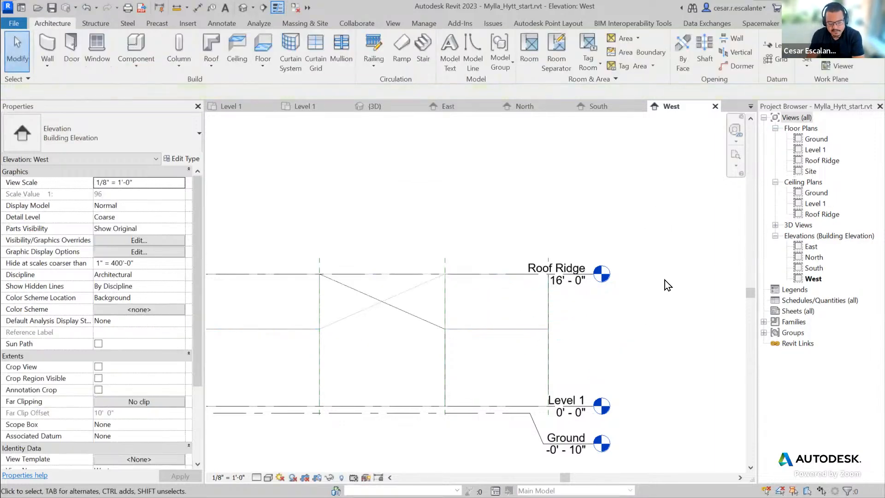
{"action": "left_click", "coordinate": [86, 8]}
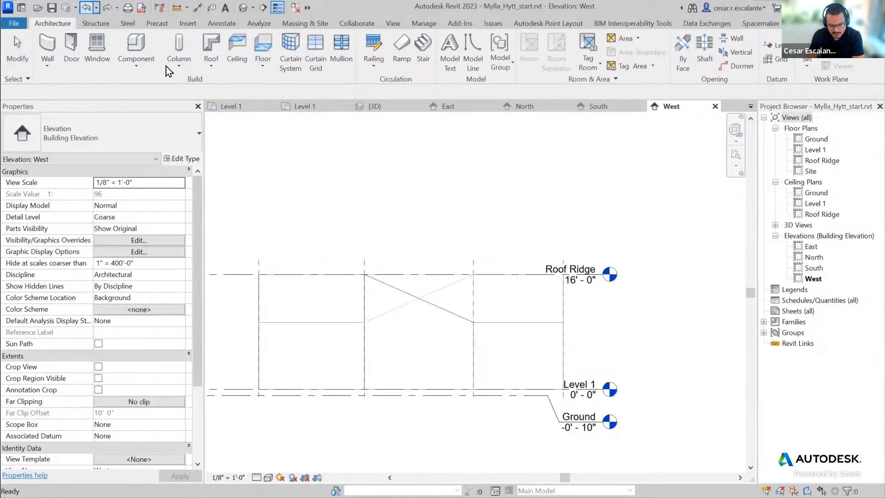
{"action": "scroll", "coordinate": [654, 358], "scroll_direction": "down", "scroll_amount": 3}
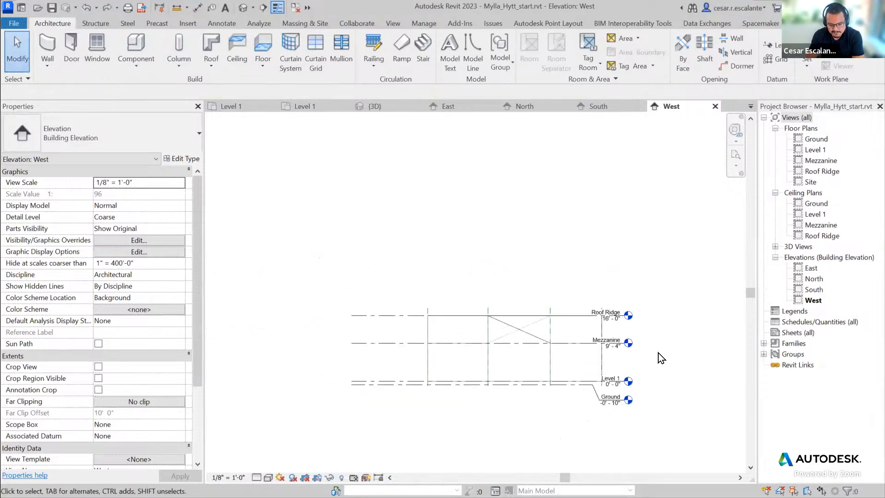
{"action": "scroll", "coordinate": [621, 339], "scroll_direction": "up", "scroll_amount": 1}
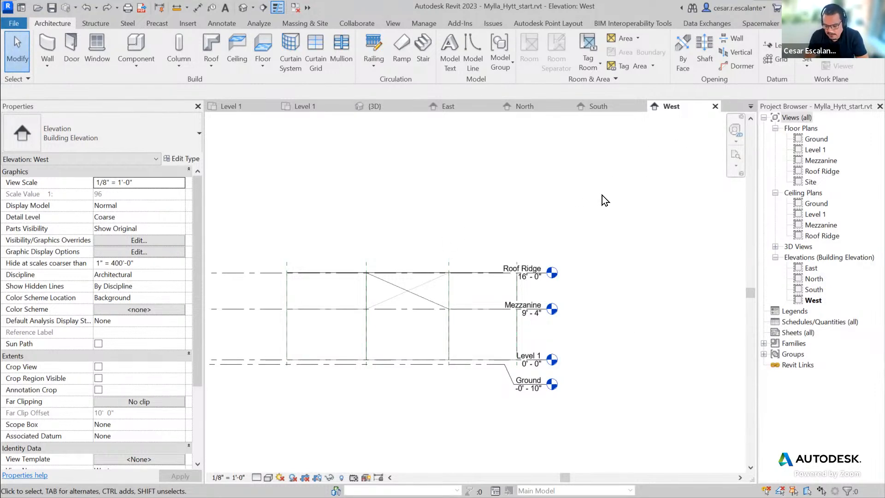
{"action": "middle_click_drag", "start_coordinate": [602, 197], "coordinate": [641, 204]}
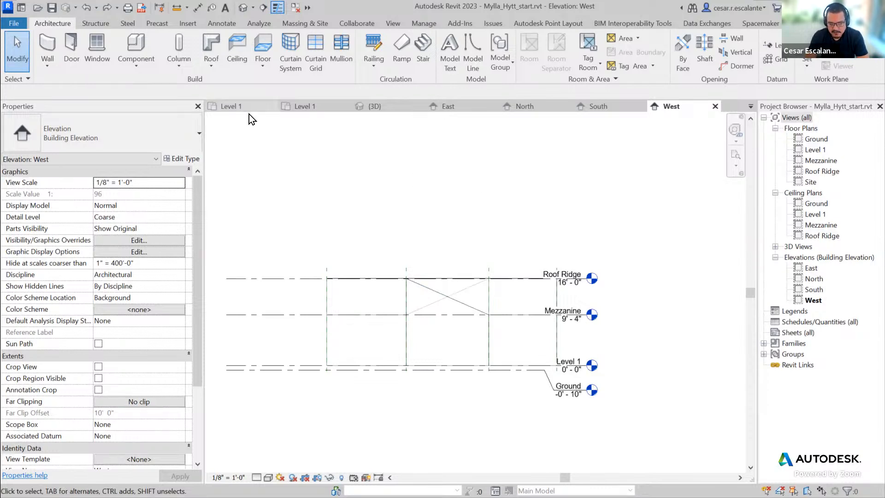
- Open the Level 1 floor plan and survey the reference images placed around the building plan
{"action": "double_click", "coordinate": [821, 151]}
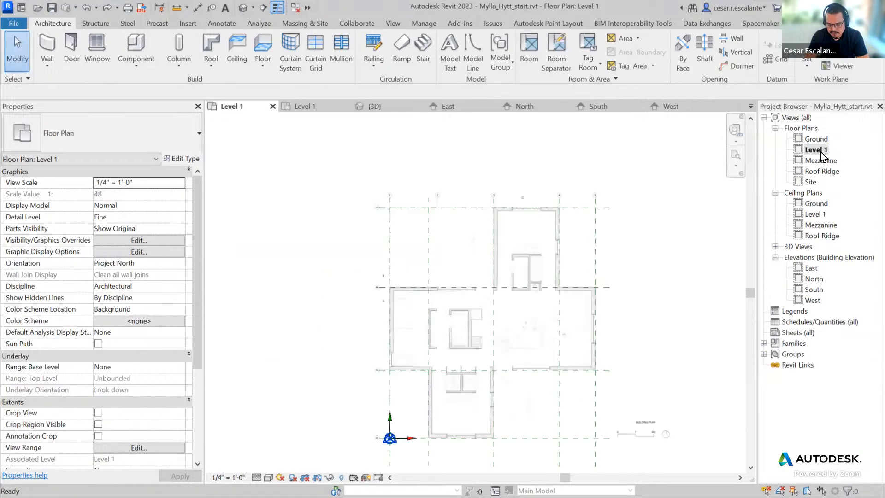
{"action": "middle_click_drag", "start_coordinate": [698, 291], "coordinate": [494, 284]}
{"action": "scroll", "coordinate": [502, 278], "scroll_direction": "down", "scroll_amount": 3}
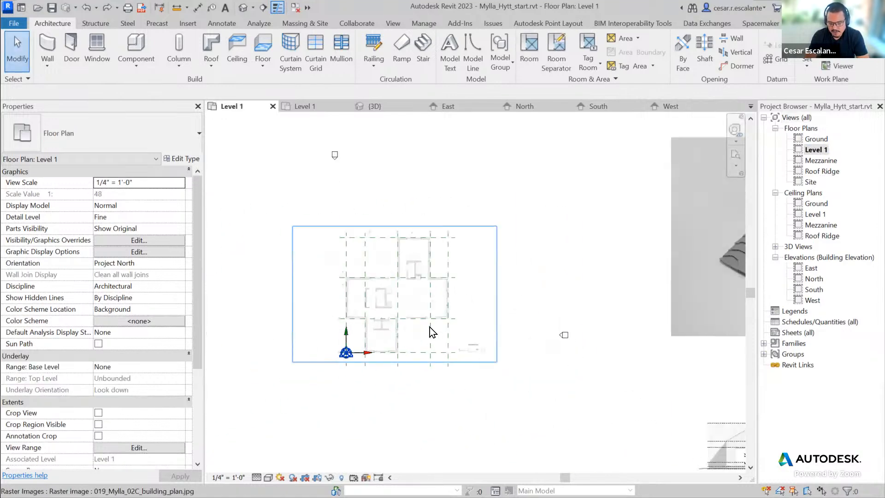
{"action": "middle_click_drag", "start_coordinate": [638, 332], "coordinate": [474, 235]}
{"action": "scroll", "coordinate": [525, 260], "scroll_direction": "down", "scroll_amount": 2}
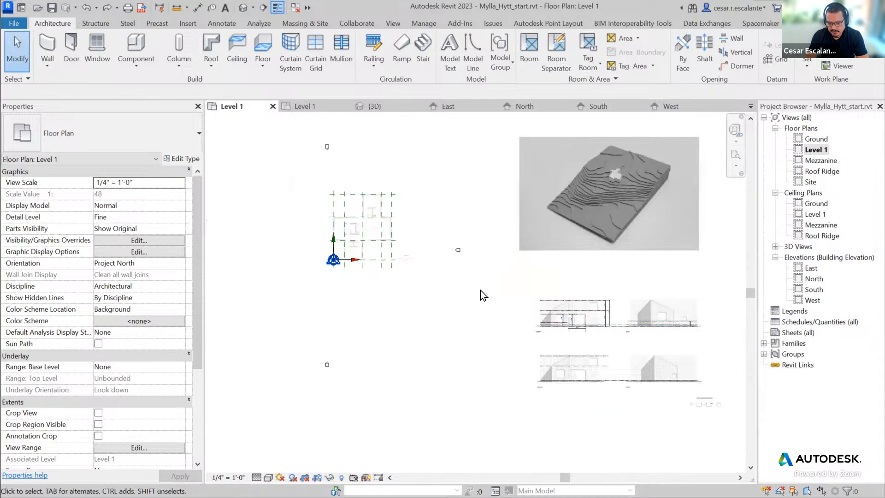
{"action": "scroll", "coordinate": [395, 237], "scroll_direction": "up", "scroll_amount": 2}
{"action": "middle_click_drag", "start_coordinate": [394, 237], "coordinate": [596, 292]}
- Examine the grid bubbles, reference planes and walls along the upper edge of the Level 1 building plan image
{"action": "scroll", "coordinate": [597, 292], "scroll_direction": "up", "scroll_amount": 5}
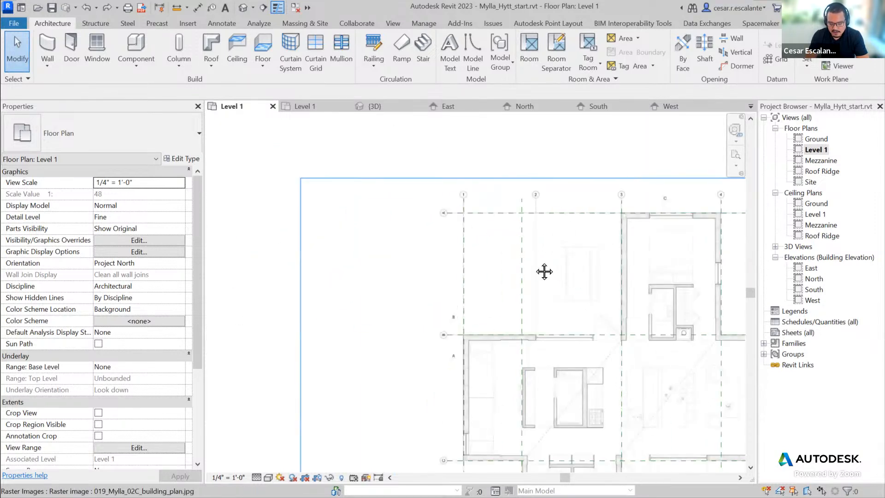
{"action": "scroll", "coordinate": [456, 303], "scroll_direction": "up", "scroll_amount": 3}
{"action": "scroll", "coordinate": [421, 265], "scroll_direction": "up", "scroll_amount": 3}
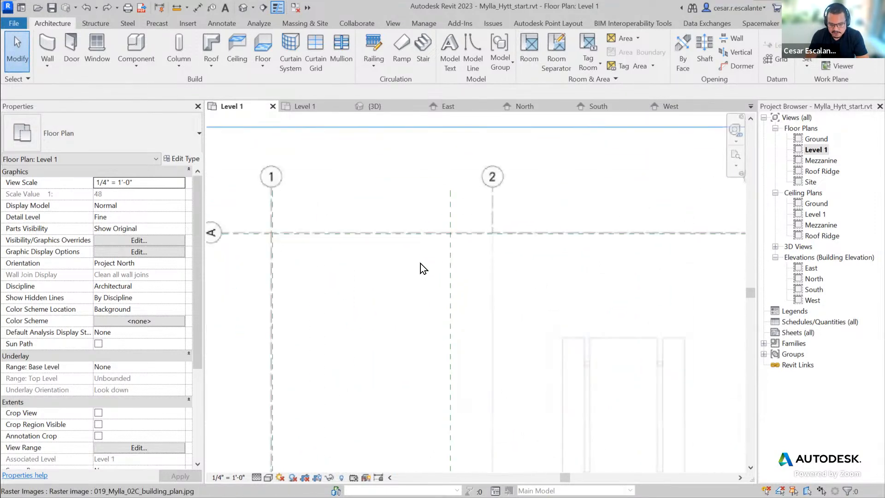
{"action": "middle_click_drag", "start_coordinate": [431, 269], "coordinate": [173, 316]}
{"action": "scroll", "coordinate": [488, 285], "scroll_direction": "up", "scroll_amount": 4}
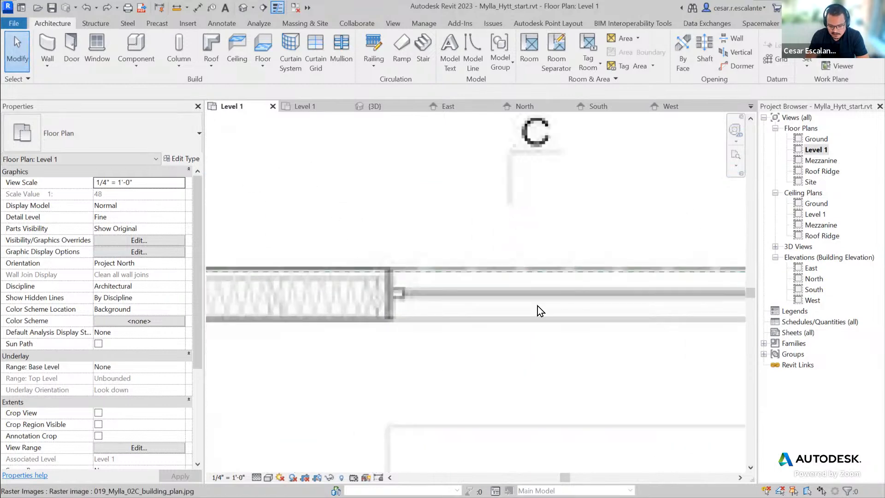
{"action": "scroll", "coordinate": [532, 316], "scroll_direction": "down", "scroll_amount": 5}
{"action": "middle_click_drag", "start_coordinate": [446, 341], "coordinate": [431, 287]}
{"action": "scroll", "coordinate": [590, 305], "scroll_direction": "down", "scroll_amount": 1}
{"action": "scroll", "coordinate": [431, 286], "scroll_direction": "down", "scroll_amount": 2}
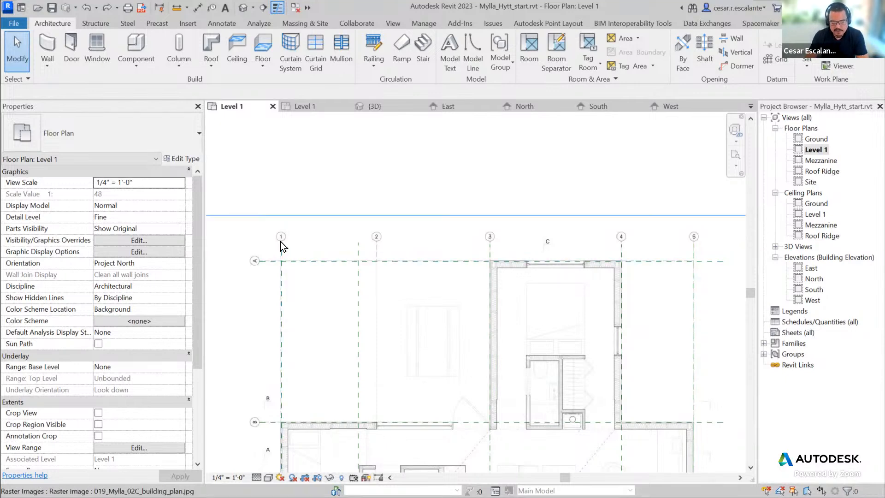
{"action": "scroll", "coordinate": [484, 195], "scroll_direction": "down", "scroll_amount": 5}
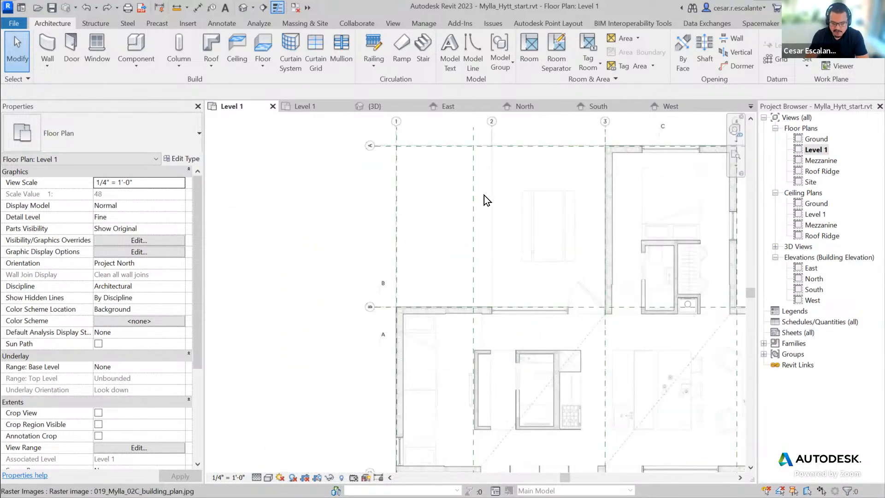
{"action": "middle_click_drag", "start_coordinate": [490, 222], "coordinate": [417, 239]}
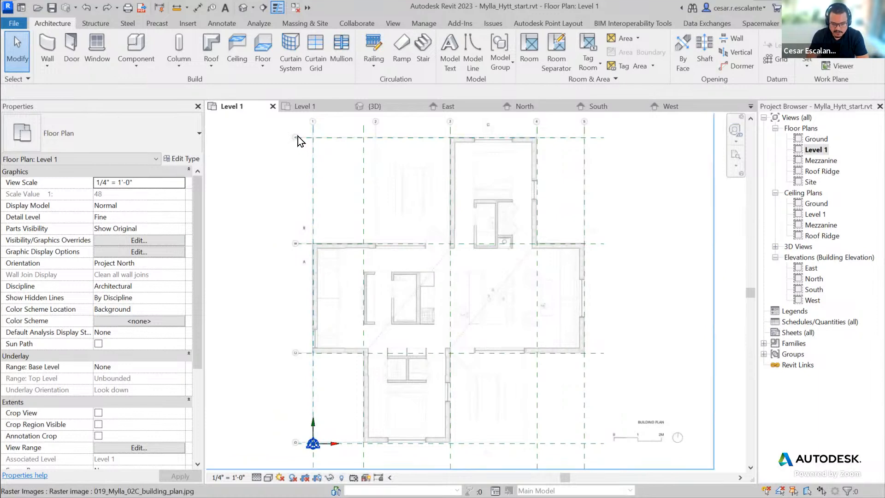
{"action": "middle_click_drag", "start_coordinate": [571, 302], "coordinate": [574, 390]}
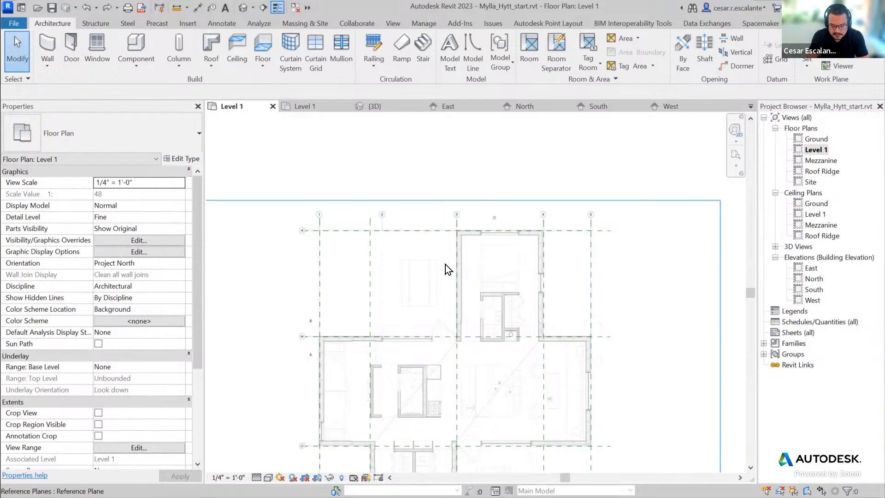
{"action": "scroll", "coordinate": [392, 297], "scroll_direction": "down", "scroll_amount": 4}
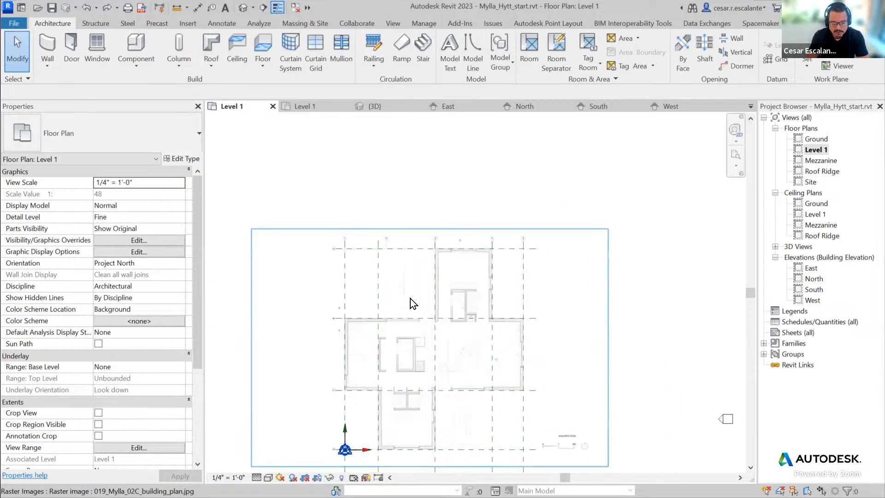
{"action": "scroll", "coordinate": [456, 294], "scroll_direction": "up", "scroll_amount": 2}
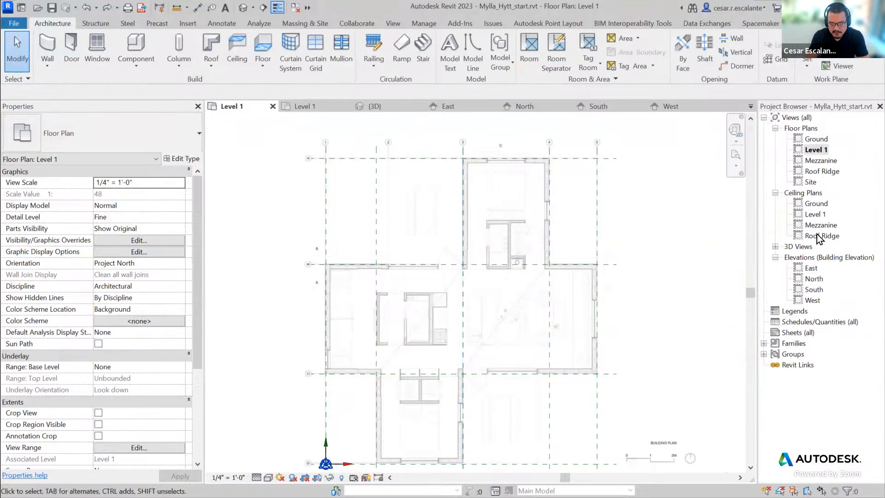
- View the levels in the East elevation and return to the Level 1 floor plan
{"action": "double_click", "coordinate": [817, 270]}
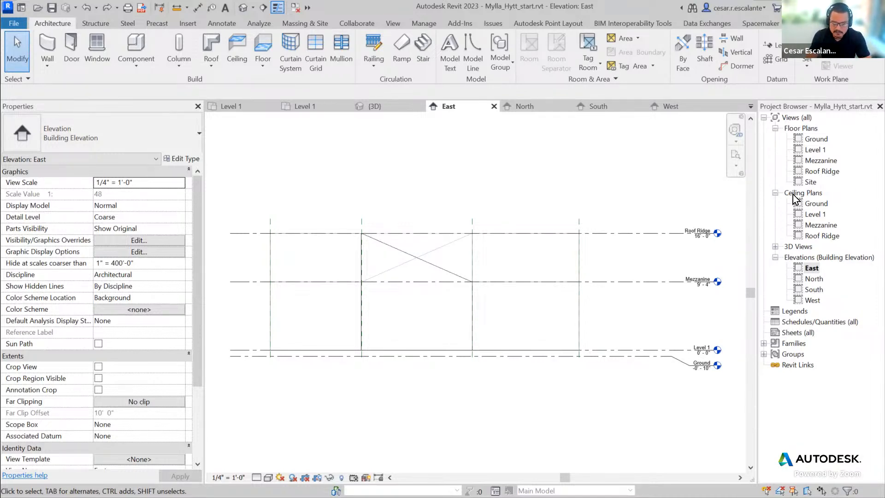
{"action": "left_click", "coordinate": [815, 150]}
{"action": "double_click", "coordinate": [816, 150]}
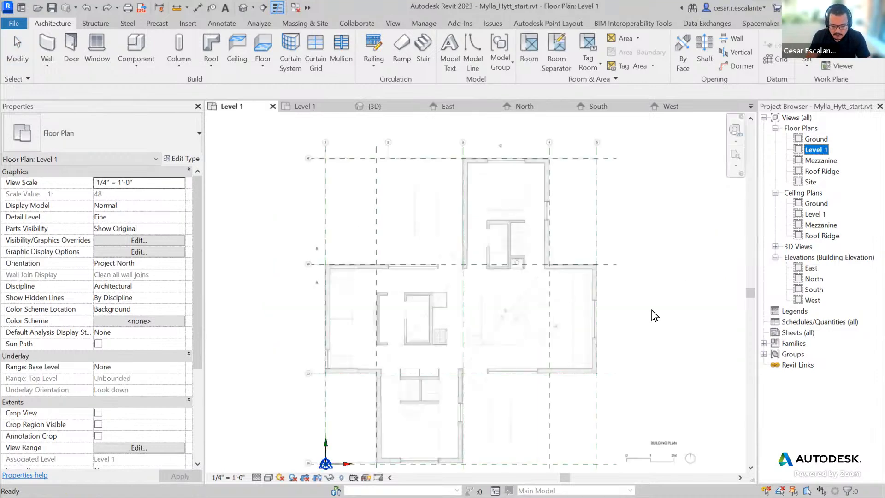
{"action": "middle_click_drag", "start_coordinate": [652, 318], "coordinate": [614, 320]}
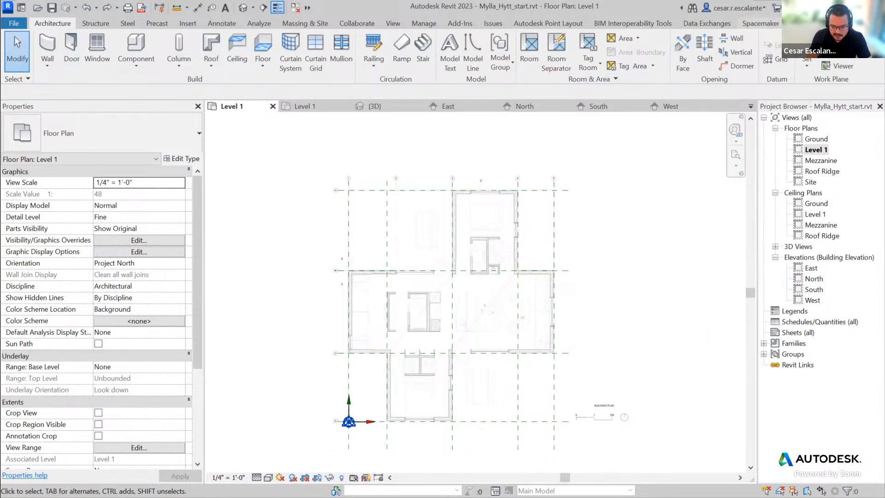
- Draw a straight vertical grid line along the westernmost reference plane on Level 1, from its lower endpoint to its upper endpoint
{"action": "left_click", "coordinate": [777, 59]}
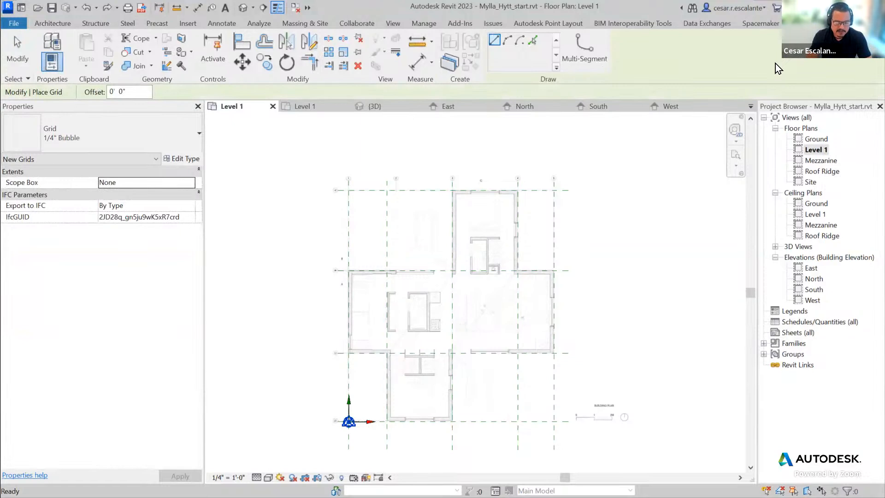
{"action": "left_click", "coordinate": [533, 41]}
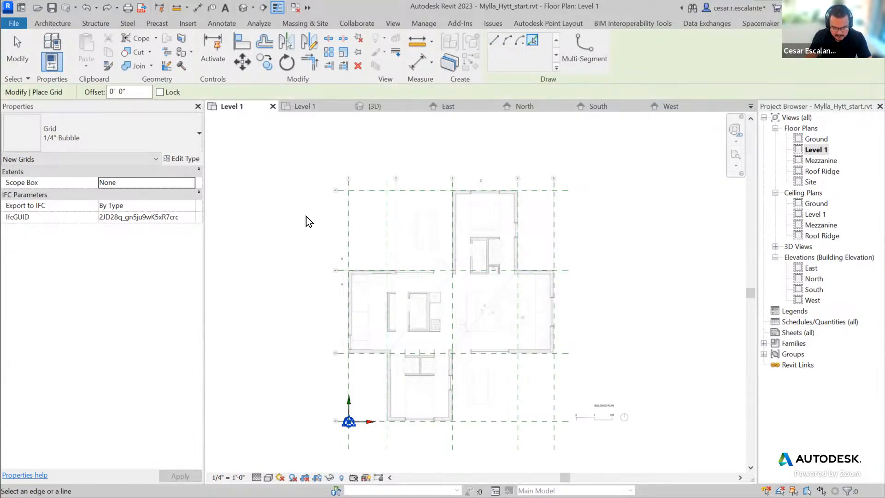
{"action": "scroll", "coordinate": [351, 216], "scroll_direction": "up", "scroll_amount": 4}
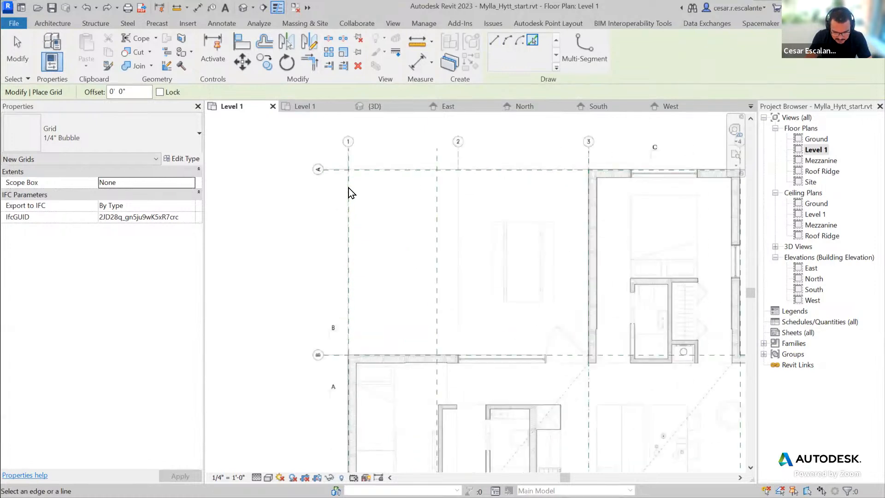
{"action": "scroll", "coordinate": [346, 187], "scroll_direction": "up", "scroll_amount": 3}
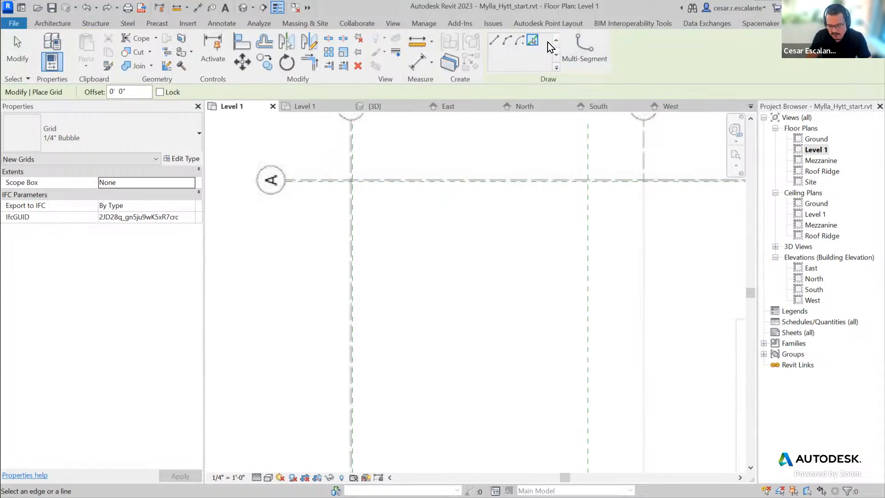
{"action": "left_click", "coordinate": [495, 41]}
{"action": "left_click", "coordinate": [509, 275]}
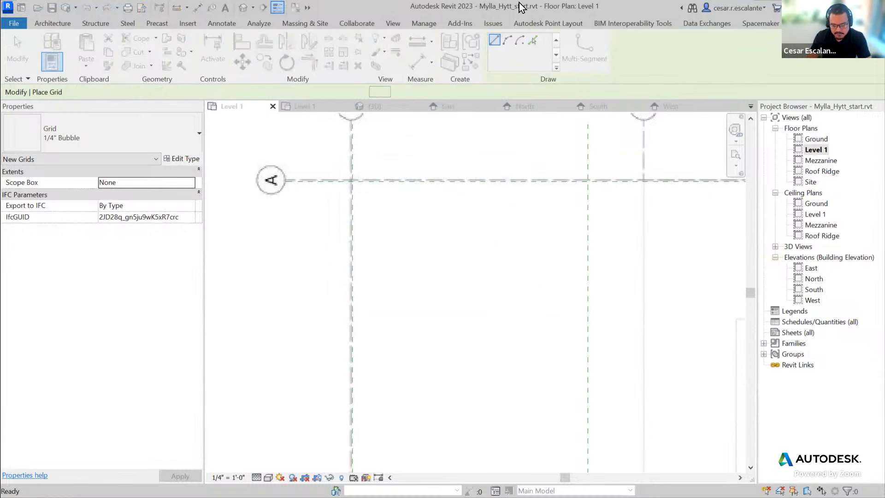
{"action": "scroll", "coordinate": [461, 171], "scroll_direction": "down", "scroll_amount": 2}
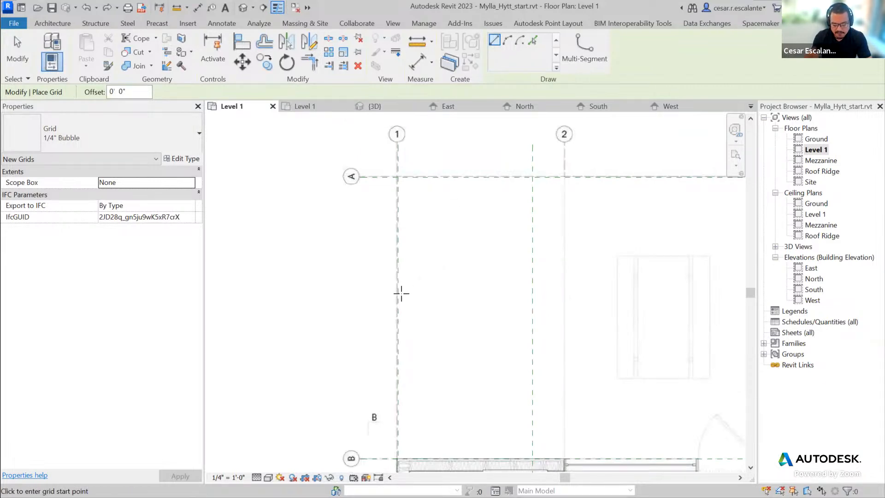
{"action": "scroll", "coordinate": [435, 290], "scroll_direction": "down", "scroll_amount": 3}
{"action": "middle_click_drag", "start_coordinate": [444, 290], "coordinate": [430, 154]}
{"action": "middle_click_drag", "start_coordinate": [438, 250], "coordinate": [441, 402]}
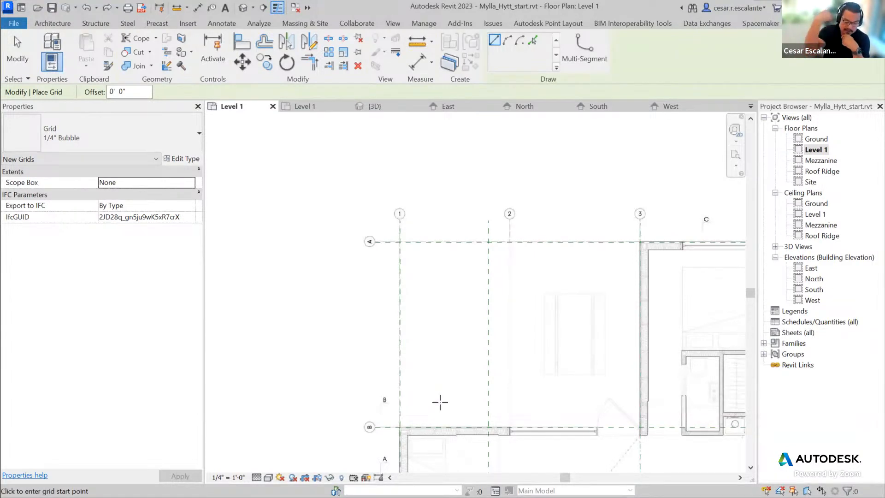
{"action": "scroll", "coordinate": [428, 355], "scroll_direction": "down", "scroll_amount": 2}
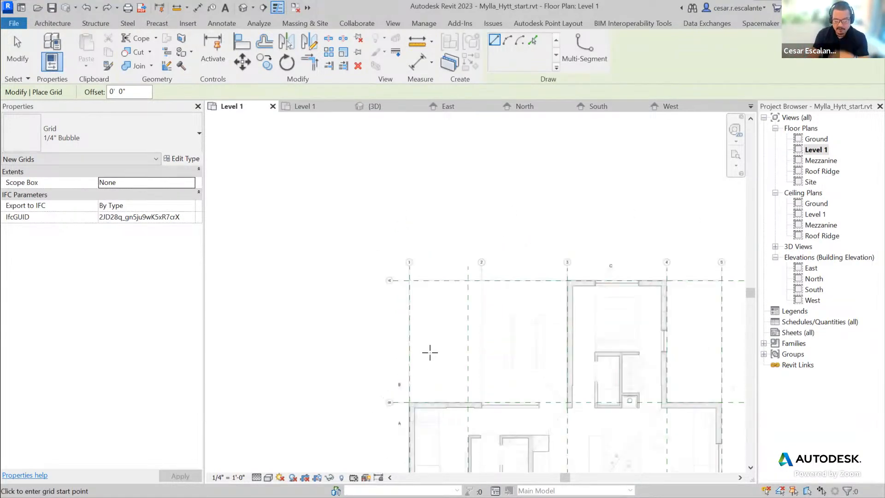
{"action": "middle_click_drag", "start_coordinate": [431, 354], "coordinate": [466, 161]}
{"action": "middle_click_drag", "start_coordinate": [435, 332], "coordinate": [441, 249]}
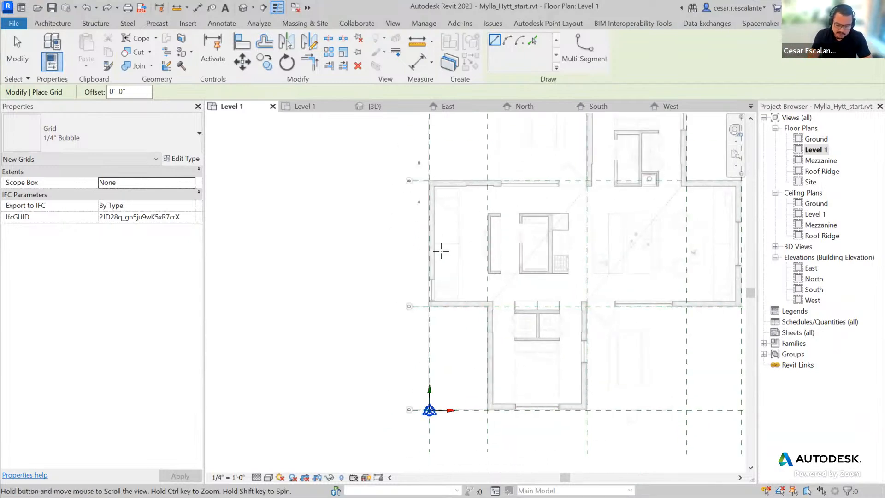
{"action": "scroll", "coordinate": [452, 405], "scroll_direction": "up", "scroll_amount": 1}
{"action": "scroll", "coordinate": [422, 433], "scroll_direction": "up", "scroll_amount": 1}
{"action": "scroll", "coordinate": [433, 408], "scroll_direction": "down", "scroll_amount": 1}
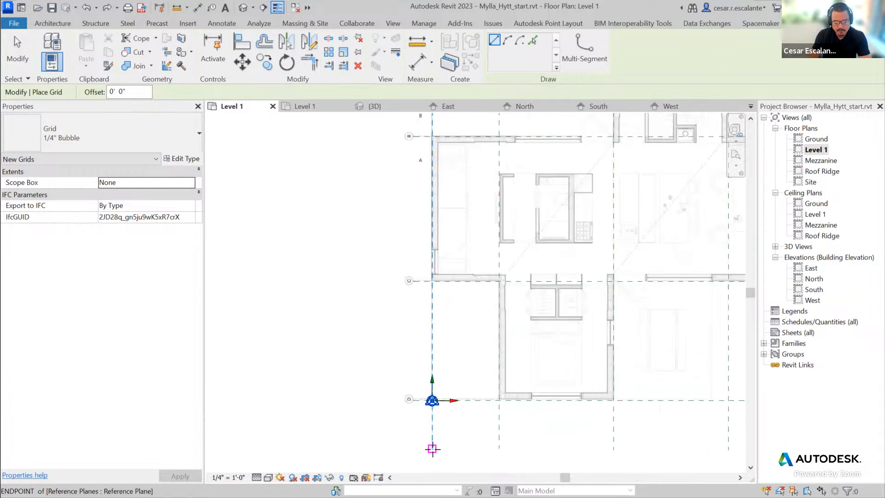
{"action": "left_click", "coordinate": [432, 449]}
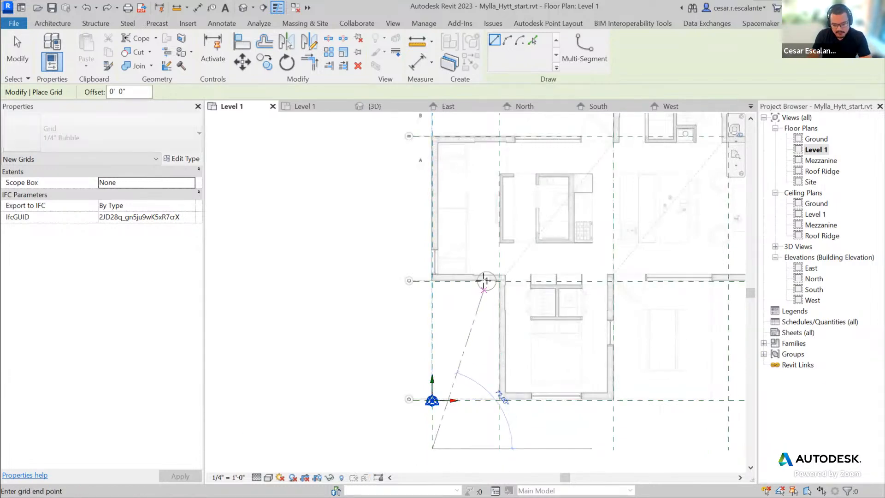
{"action": "middle_click_drag", "start_coordinate": [492, 278], "coordinate": [475, 409]}
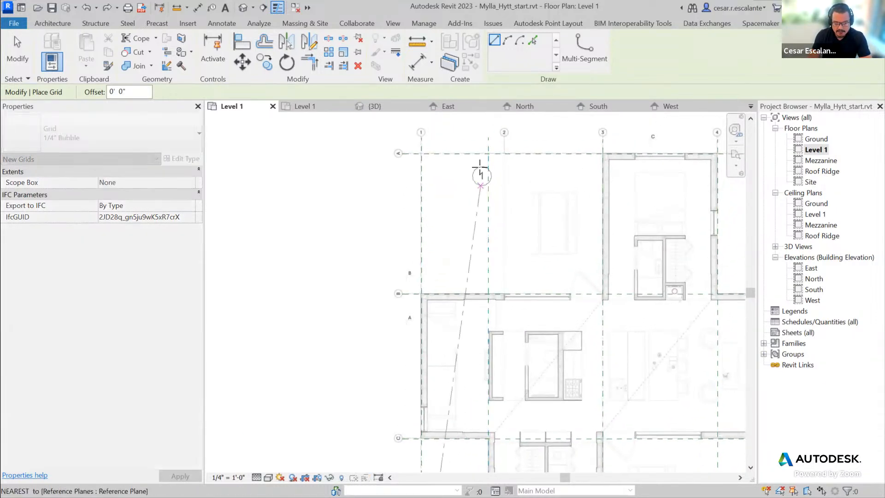
{"action": "scroll", "coordinate": [466, 134], "scroll_direction": "up", "scroll_amount": 2}
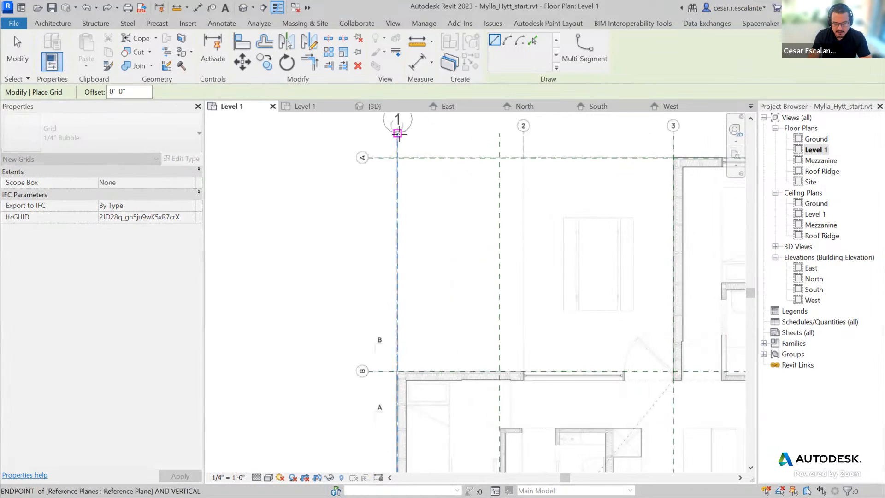
{"action": "left_click", "coordinate": [398, 134]}
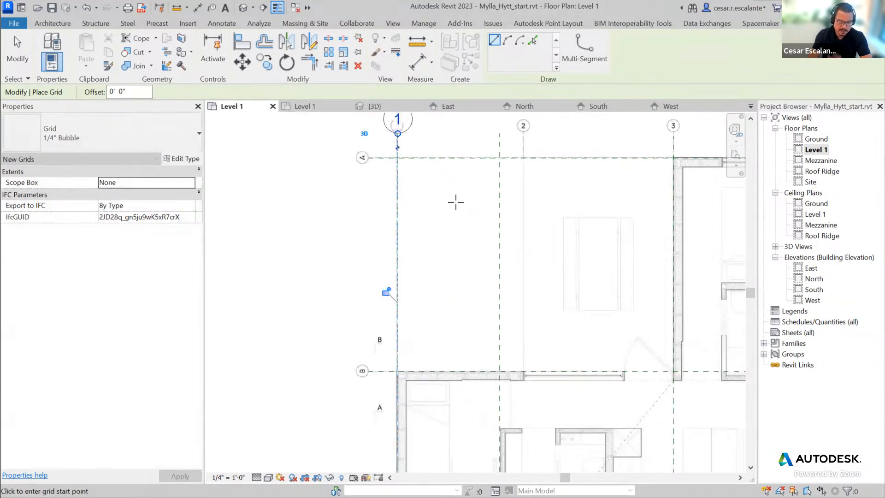
- Examine the second vertical reference plane against the plan image's grid 2 and the nearby walls and window along grid B
{"action": "scroll", "coordinate": [446, 207], "scroll_direction": "down", "scroll_amount": 2}
{"action": "scroll", "coordinate": [444, 210], "scroll_direction": "down", "scroll_amount": 1}
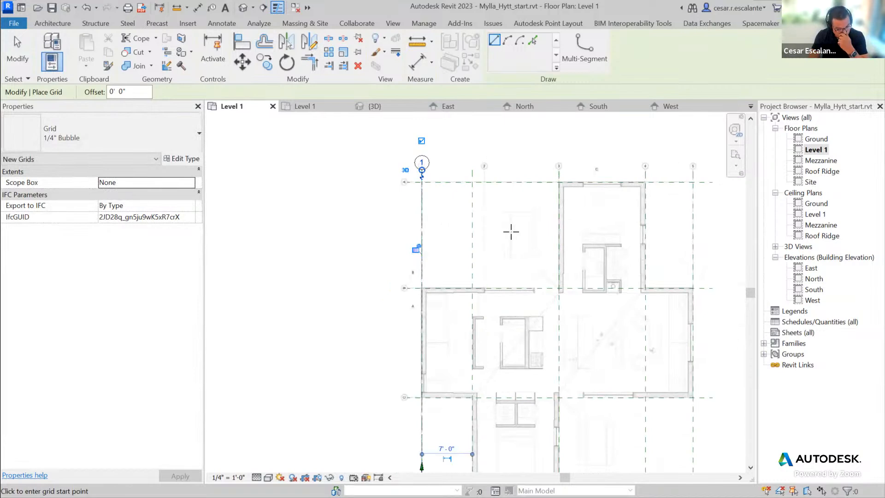
{"action": "middle_click_drag", "start_coordinate": [579, 220], "coordinate": [547, 231]}
{"action": "mouse_move", "coordinate": [531, 327]}
{"action": "middle_mouse_down"}
{"action": "mouse_move", "coordinate": [533, 235]}
{"action": "mouse_move", "coordinate": [524, 322]}
{"action": "middle_mouse_up"}
{"action": "scroll", "coordinate": [466, 196], "scroll_direction": "up", "scroll_amount": 4}
{"action": "scroll", "coordinate": [455, 305], "scroll_direction": "up", "scroll_amount": 2}
{"action": "scroll", "coordinate": [456, 303], "scroll_direction": "down", "scroll_amount": 5}
{"action": "middle_click_drag", "start_coordinate": [472, 303], "coordinate": [490, 251]}
{"action": "scroll", "coordinate": [431, 276], "scroll_direction": "up", "scroll_amount": 2}
{"action": "scroll", "coordinate": [431, 281], "scroll_direction": "up", "scroll_amount": 2}
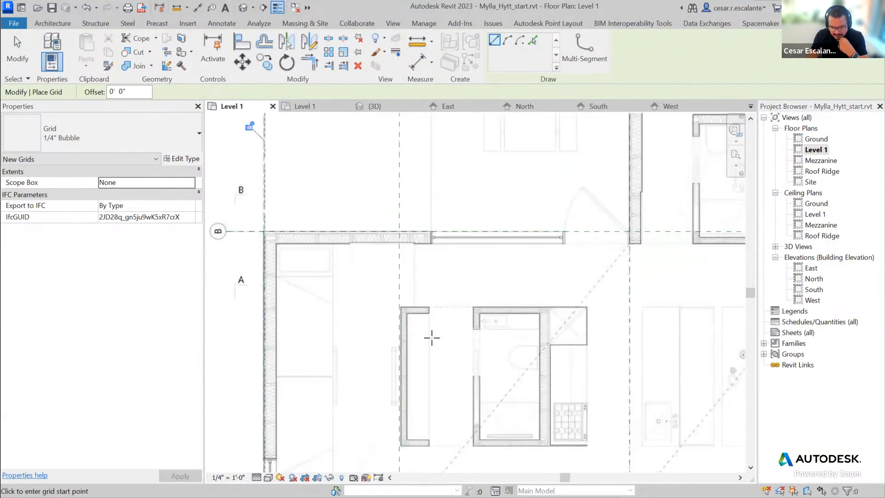
{"action": "middle_click_drag", "start_coordinate": [574, 219], "coordinate": [547, 303]}
{"action": "scroll", "coordinate": [444, 349], "scroll_direction": "up", "scroll_amount": 2}
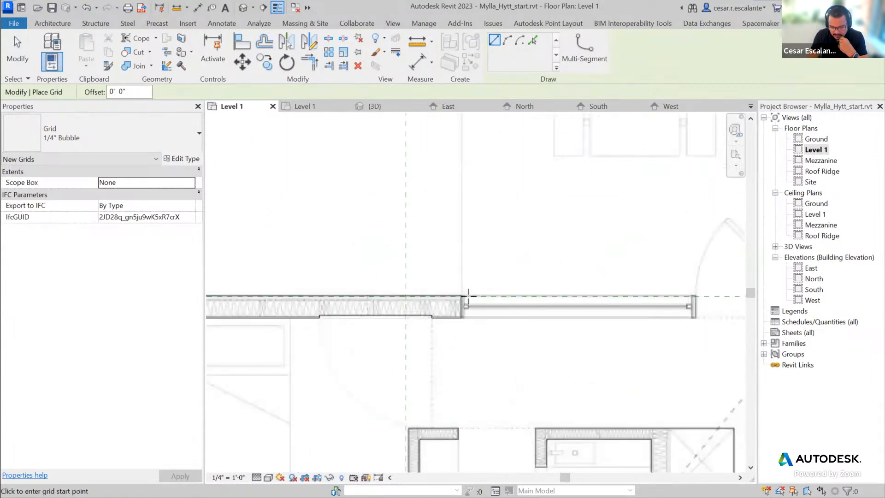
{"action": "scroll", "coordinate": [470, 292], "scroll_direction": "down", "scroll_amount": 3}
{"action": "scroll", "coordinate": [476, 344], "scroll_direction": "up", "scroll_amount": 2}
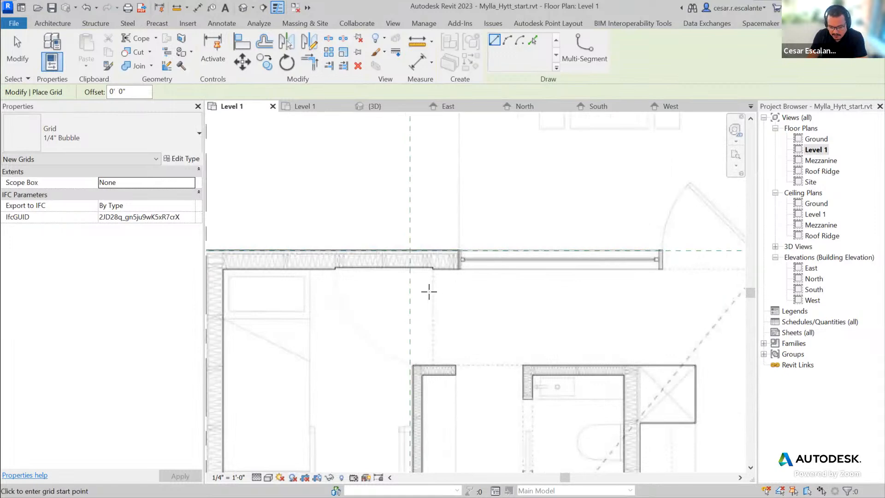
{"action": "scroll", "coordinate": [470, 282], "scroll_direction": "down", "scroll_amount": 2}
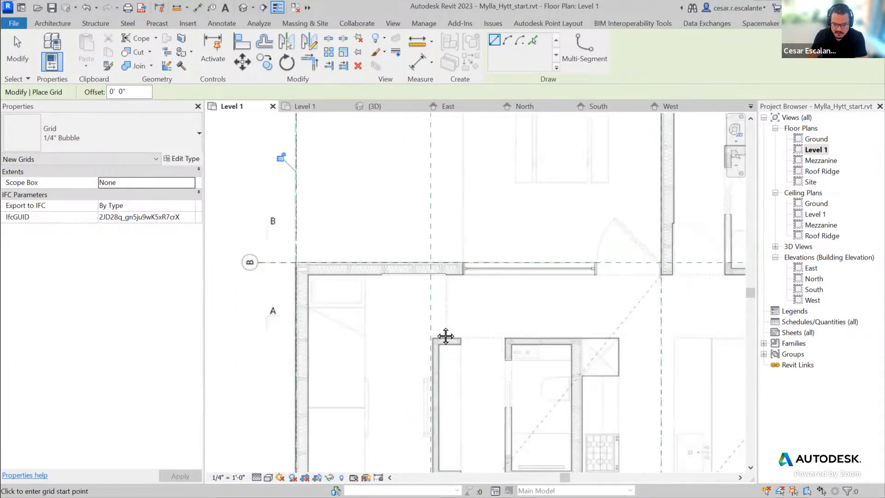
{"action": "middle_click_drag", "start_coordinate": [501, 297], "coordinate": [450, 290]}
{"action": "middle_click_drag", "start_coordinate": [538, 370], "coordinate": [439, 409]}
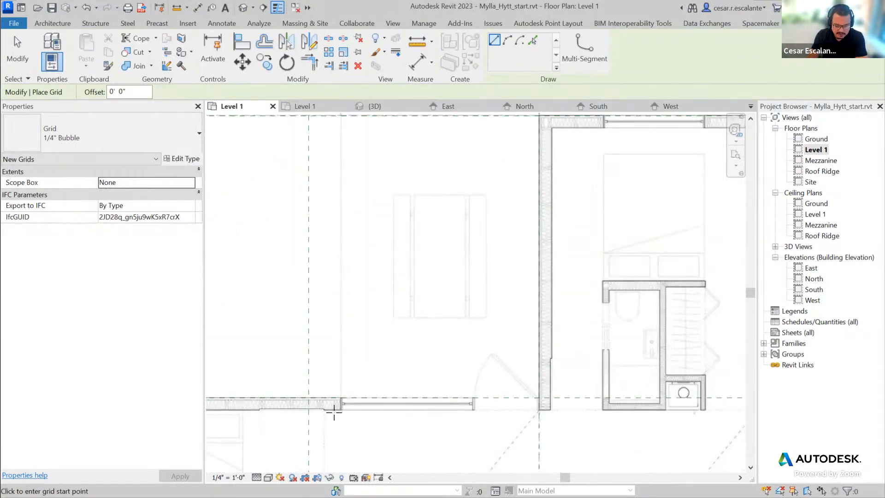
{"action": "scroll", "coordinate": [346, 413], "scroll_direction": "down", "scroll_amount": 1}
{"action": "scroll", "coordinate": [350, 409], "scroll_direction": "down", "scroll_amount": 3}
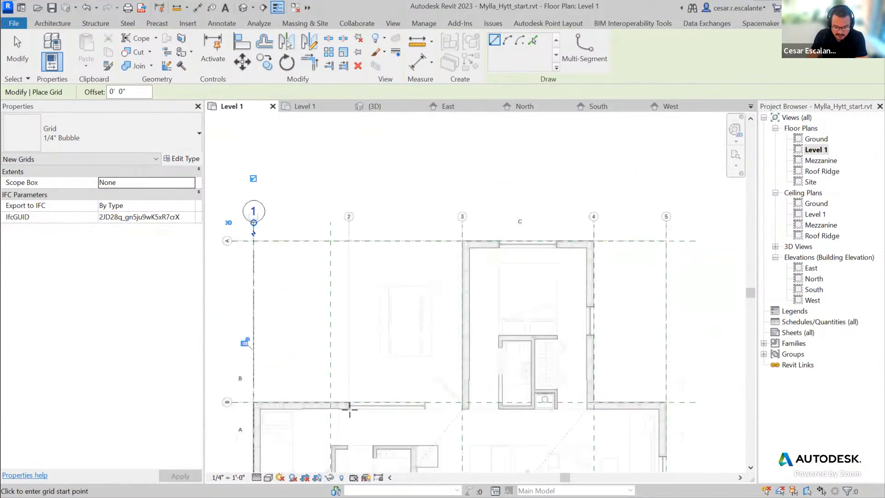
{"action": "middle_click_drag", "start_coordinate": [350, 410], "coordinate": [430, 142]}
{"action": "mouse_move", "coordinate": [438, 190]}
{"action": "middle_mouse_down"}
{"action": "mouse_move", "coordinate": [425, 292]}
{"action": "mouse_move", "coordinate": [446, 177]}
{"action": "middle_mouse_up"}
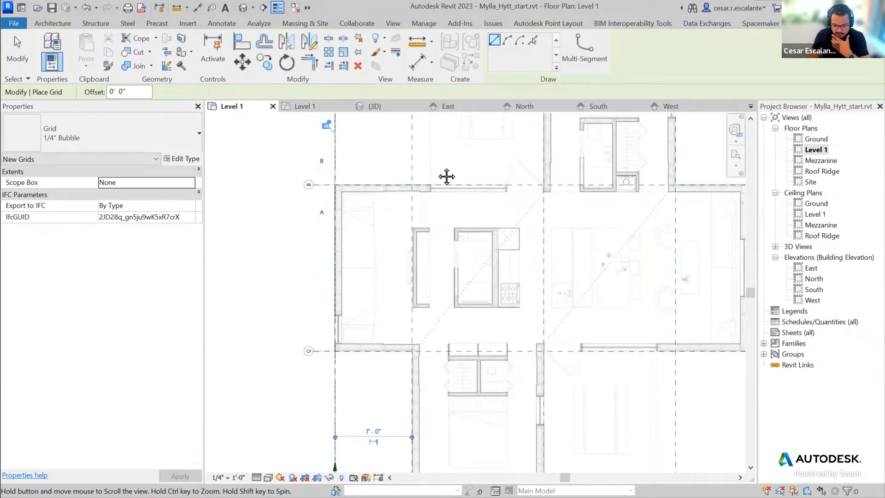
{"action": "scroll", "coordinate": [435, 169], "scroll_direction": "down", "scroll_amount": 3}
{"action": "middle_click_drag", "start_coordinate": [479, 287], "coordinate": [445, 398]}
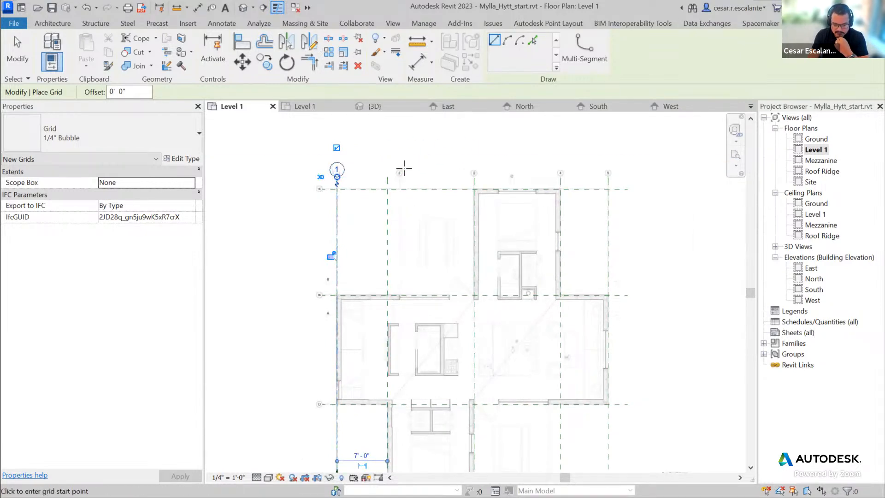
- Draw a second vertical grid line along the next reference plane to the east, its ends aligned with the first grid line
{"action": "scroll", "coordinate": [433, 191], "scroll_direction": "down", "scroll_amount": 1}
{"action": "scroll", "coordinate": [433, 191], "scroll_direction": "down", "scroll_amount": 1}
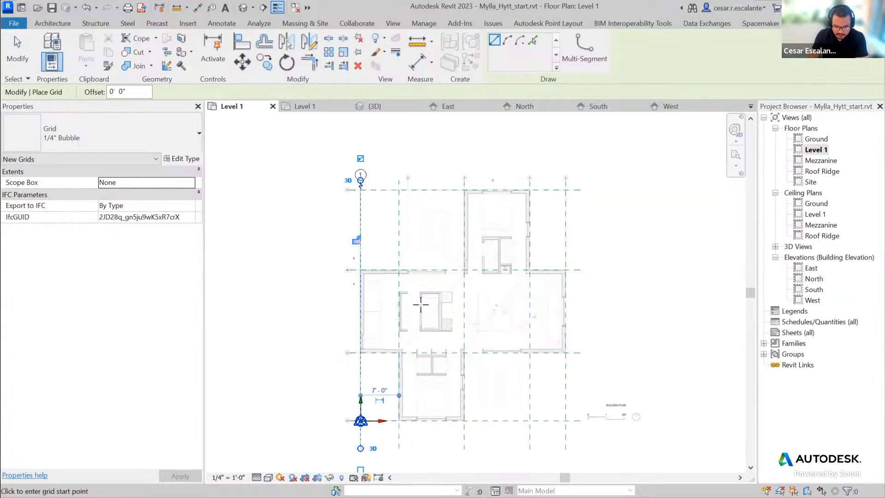
{"action": "left_click", "coordinate": [398, 449]}
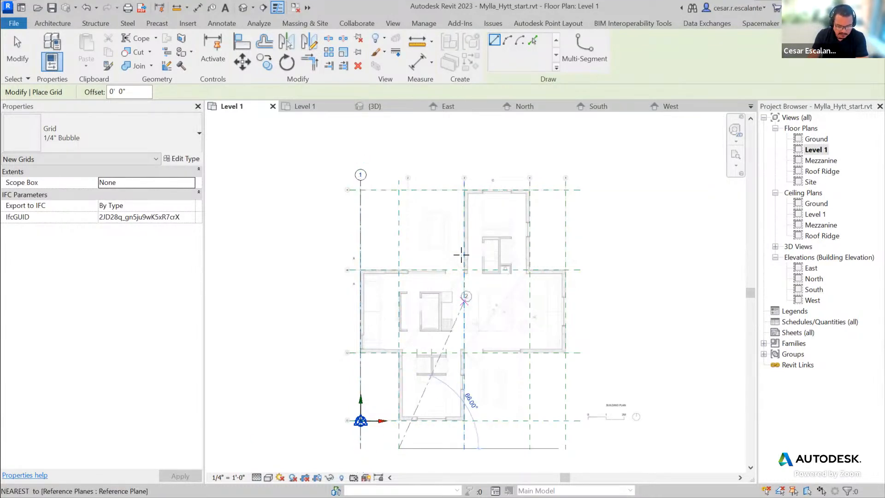
{"action": "left_click", "coordinate": [399, 180]}
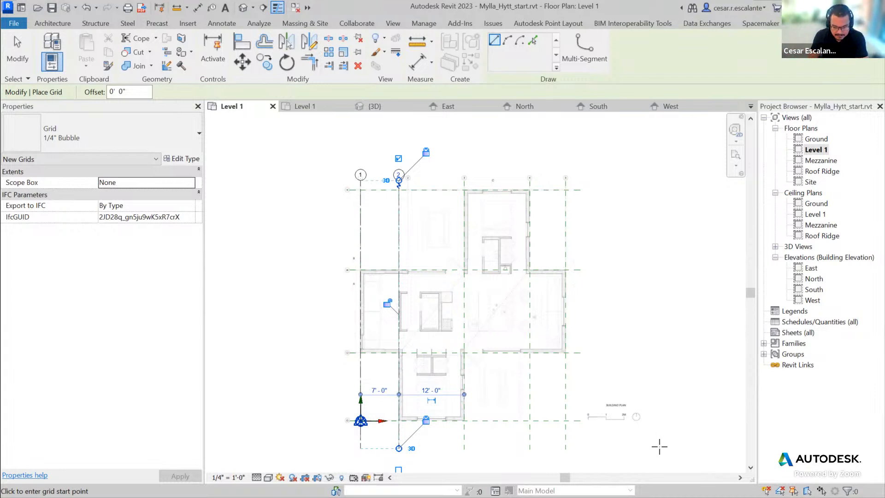
- Draw a third vertical grid line along the reference plane east of grid 2, its ends aligned with the existing grid lines
{"action": "left_click", "coordinate": [463, 448]}
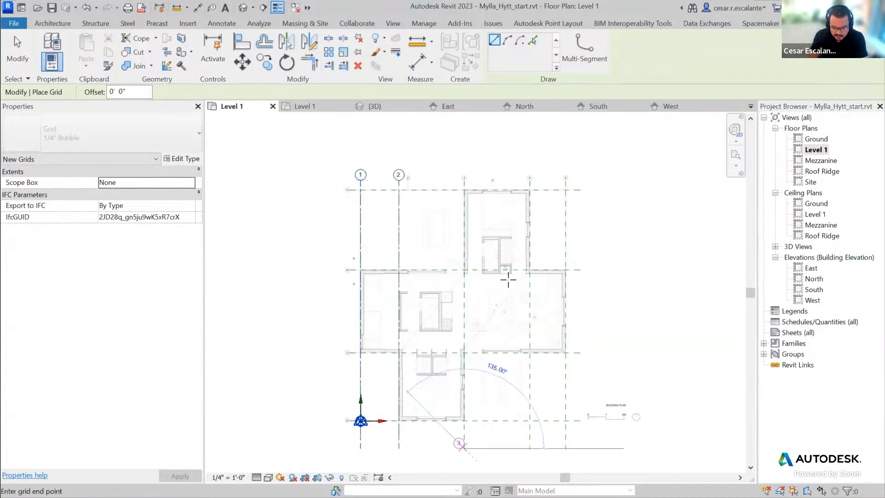
{"action": "scroll", "coordinate": [485, 198], "scroll_direction": "up", "scroll_amount": 3}
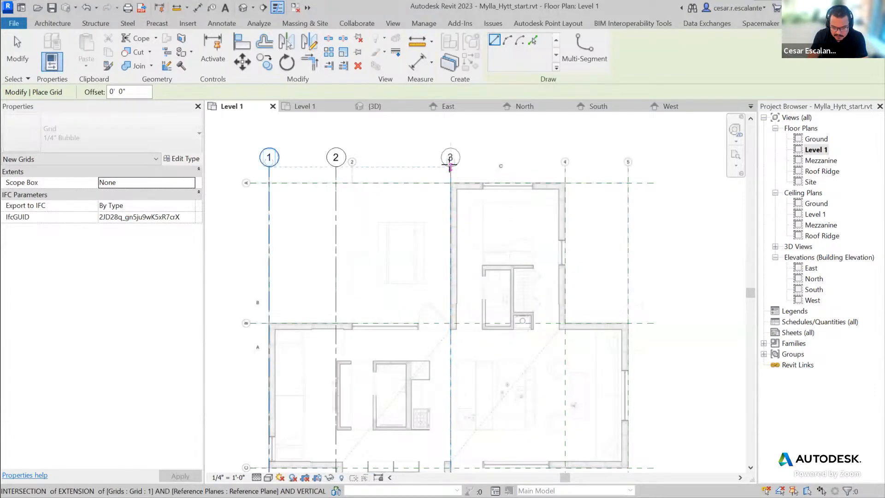
{"action": "left_click", "coordinate": [450, 166]}
{"action": "scroll", "coordinate": [570, 186], "scroll_direction": "down", "scroll_amount": 2}
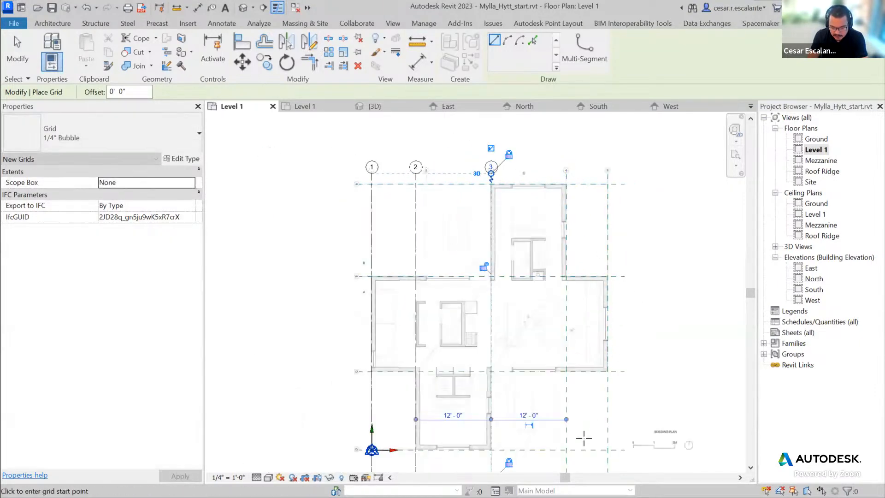
- Draw a fourth vertical grid line along the next reference plane east of grid 3, aligning its bubble with the others
{"action": "scroll", "coordinate": [572, 321], "scroll_direction": "down", "scroll_amount": 2}
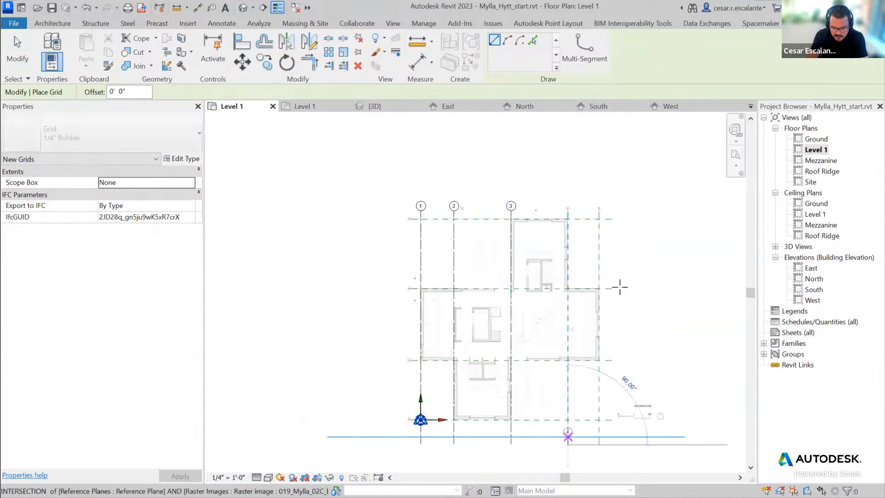
{"action": "scroll", "coordinate": [572, 203], "scroll_direction": "up", "scroll_amount": 4}
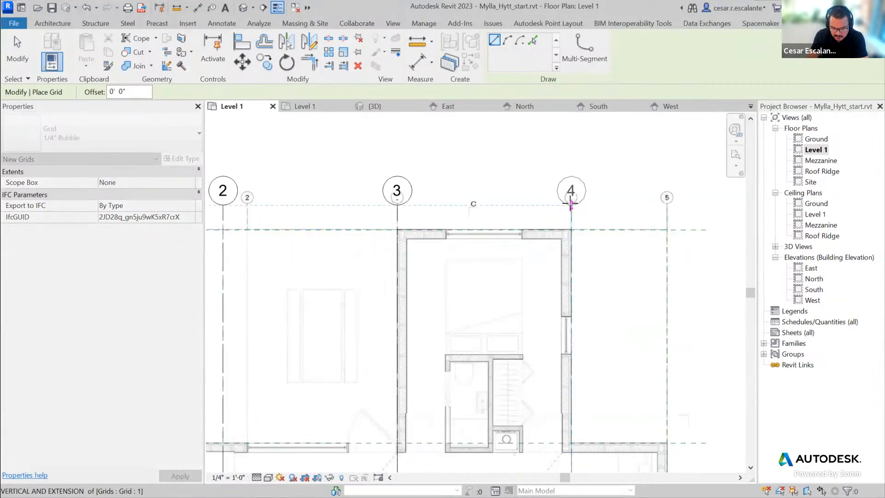
{"action": "left_click", "coordinate": [571, 202]}
{"action": "scroll", "coordinate": [655, 226], "scroll_direction": "down", "scroll_amount": 3}
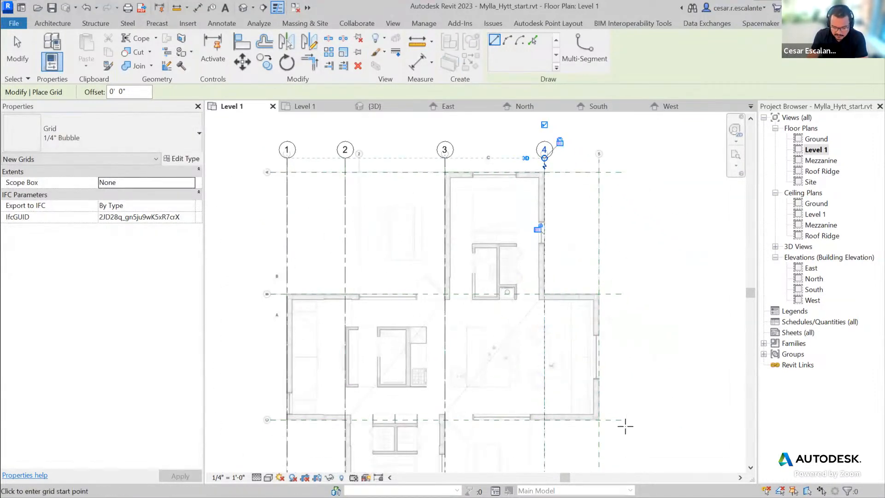
- Draw a fifth vertical grid line along the easternmost reference plane, ends aligned with the other grids, and finish placing grids
{"action": "middle_click_drag", "start_coordinate": [608, 428], "coordinate": [612, 308]}
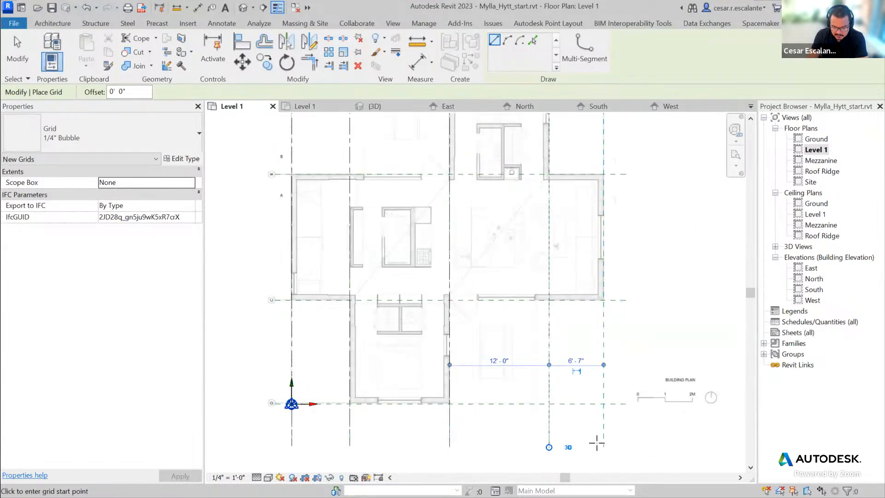
{"action": "left_click", "coordinate": [604, 447]}
{"action": "scroll", "coordinate": [624, 356], "scroll_direction": "down", "scroll_amount": 3}
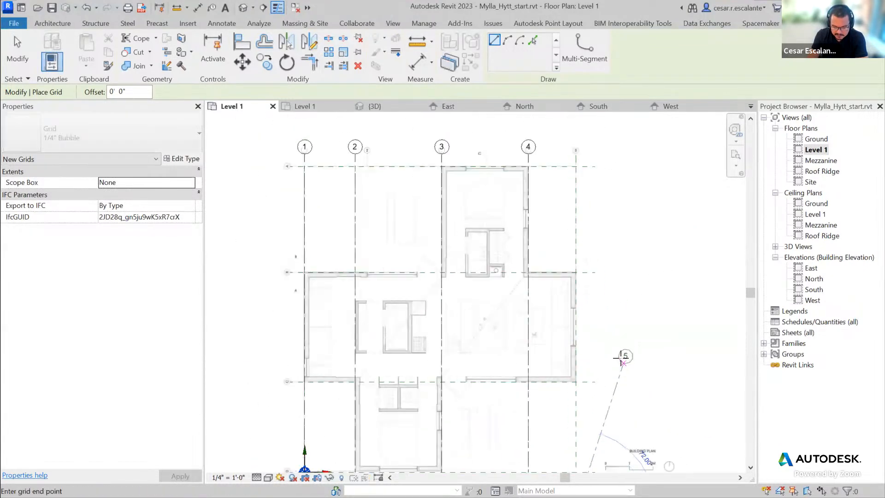
{"action": "left_click", "coordinate": [581, 182]}
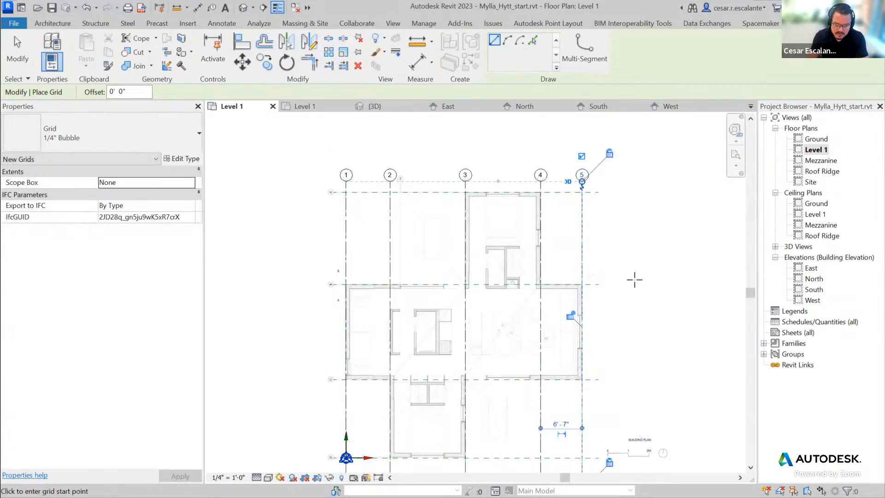
{"action": "scroll", "coordinate": [572, 308], "scroll_direction": "down", "scroll_amount": 3}
{"action": "scroll", "coordinate": [572, 308], "scroll_direction": "up", "scroll_amount": 4}
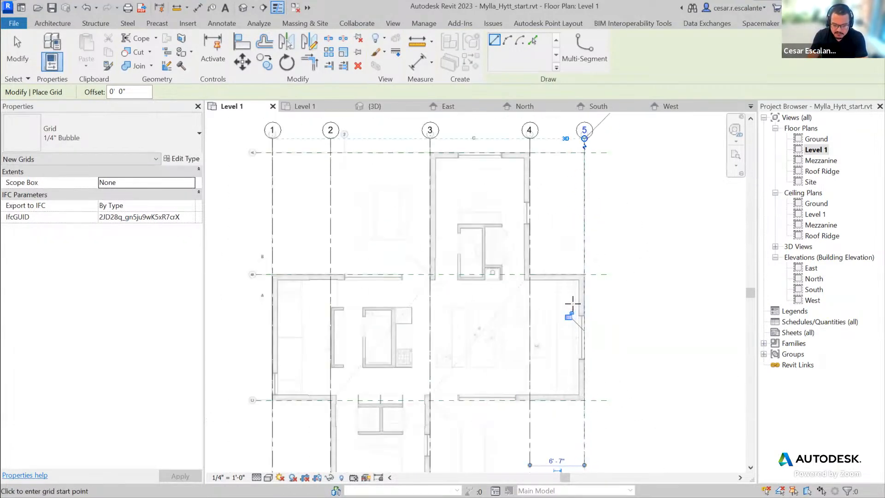
{"action": "scroll", "coordinate": [614, 301], "scroll_direction": "down", "scroll_amount": 3}
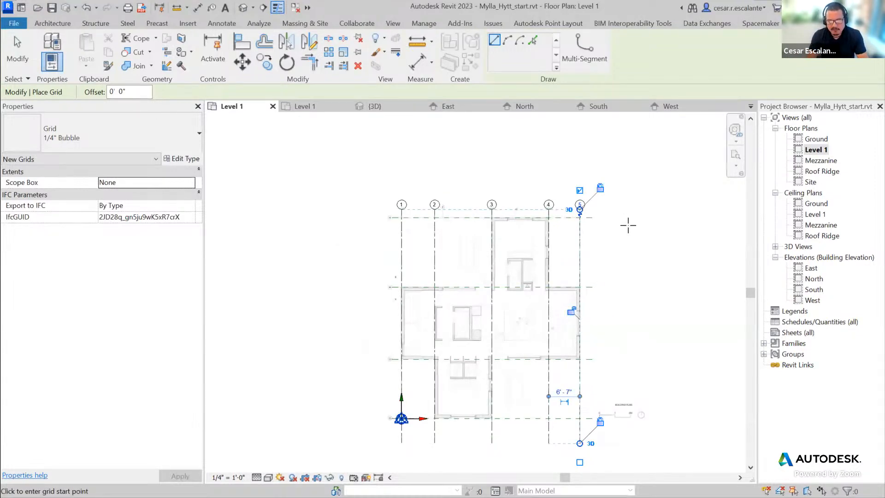
{"action": "key", "text": "Escape"}
{"action": "key", "text": "Escape"}
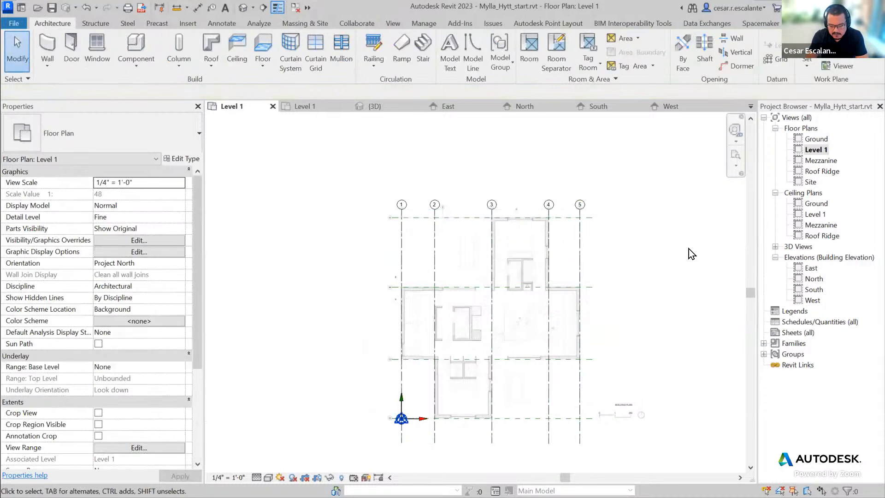
- Try the Level 1 view scale at 1/8" = 1'-0" and at 1/2" = 1'-0" to compare the grid bubble sizes
{"action": "scroll", "coordinate": [443, 219], "scroll_direction": "up", "scroll_amount": 5}
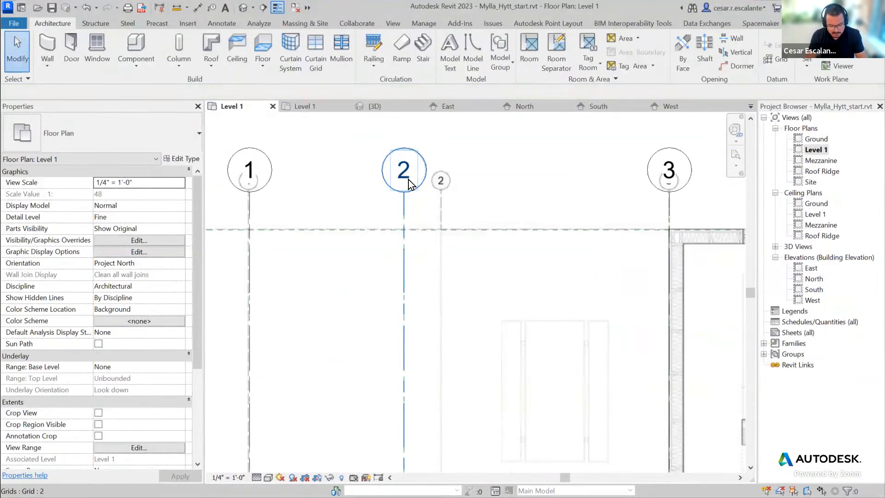
{"action": "mouse_move", "coordinate": [251, 464]}
{"action": "left_mouse_down"}
{"action": "mouse_move", "coordinate": [202, 471]}
{"action": "mouse_move", "coordinate": [261, 485]}
{"action": "mouse_move", "coordinate": [247, 452]}
{"action": "left_mouse_up"}
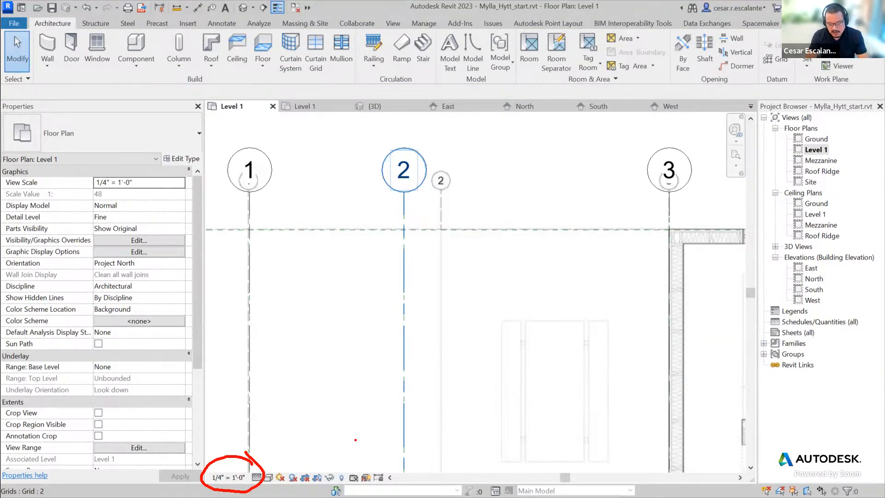
{"action": "key", "text": "Escape"}
{"action": "left_click", "coordinate": [243, 474]}
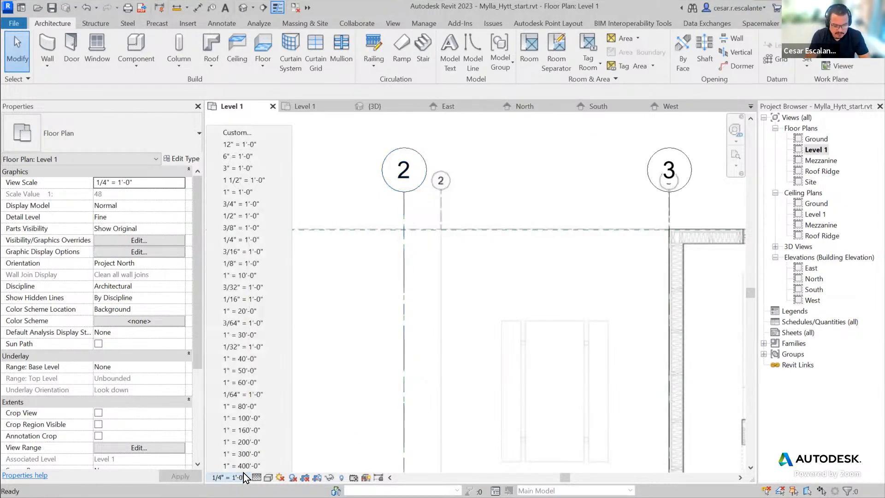
{"action": "left_click", "coordinate": [252, 264]}
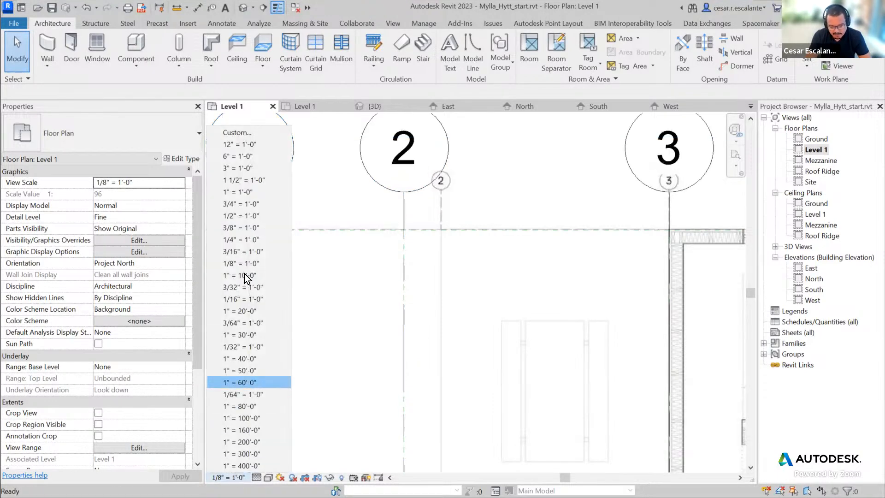
{"action": "left_click", "coordinate": [259, 217]}
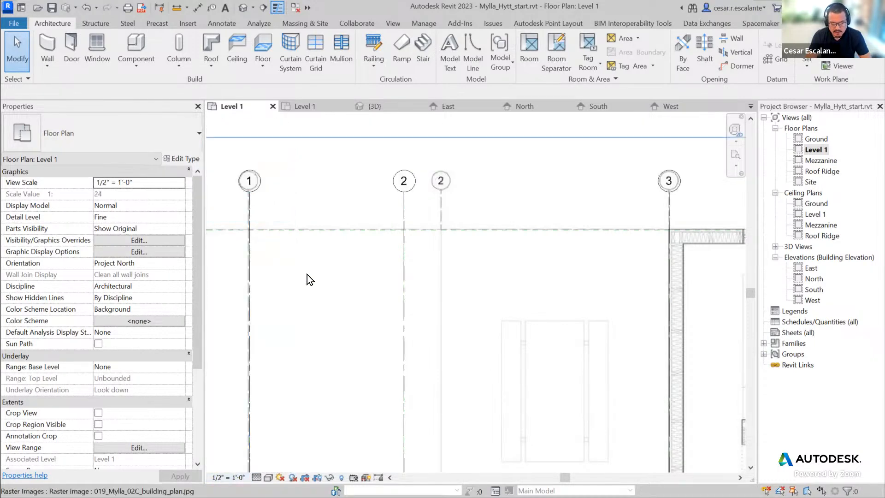
- Review all the grids at the current scale, and set the Level 1 view scale to 1/4" = 1'-0"
{"action": "scroll", "coordinate": [307, 274], "scroll_direction": "down", "scroll_amount": 5}
{"action": "scroll", "coordinate": [423, 328], "scroll_direction": "down", "scroll_amount": 1}
{"action": "middle_click_drag", "start_coordinate": [445, 317], "coordinate": [439, 248]}
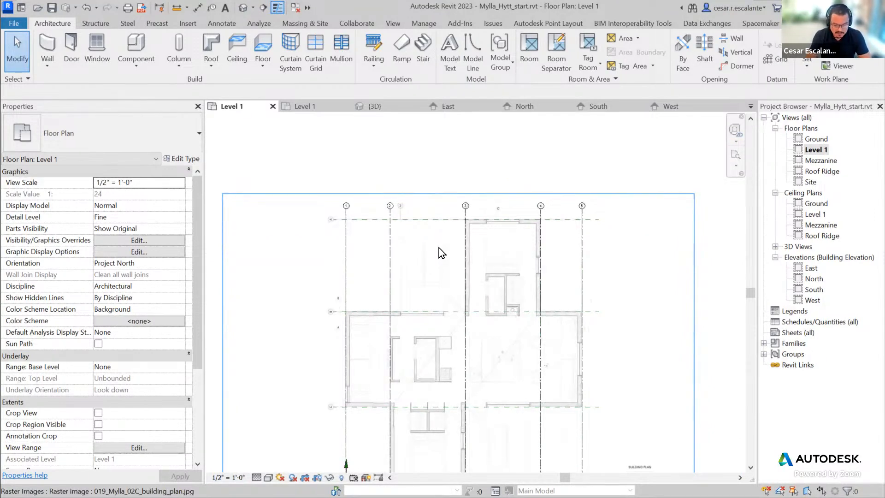
{"action": "left_click", "coordinate": [239, 476]}
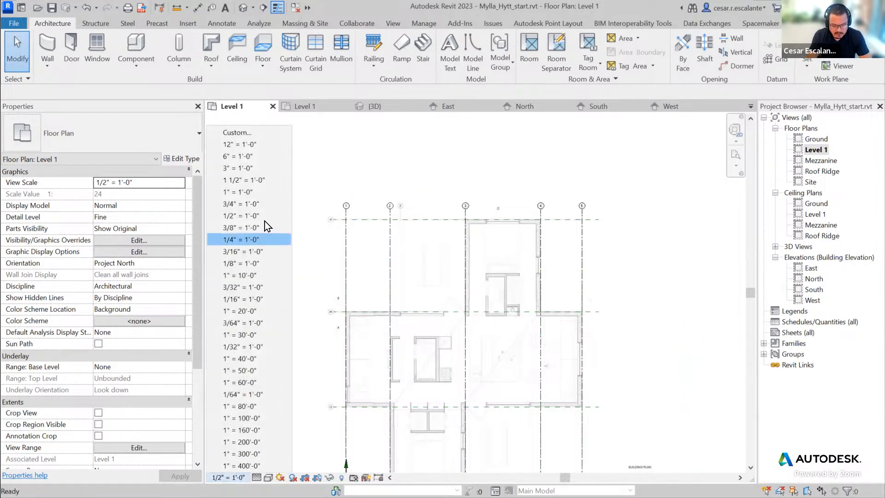
{"action": "left_click", "coordinate": [252, 241]}
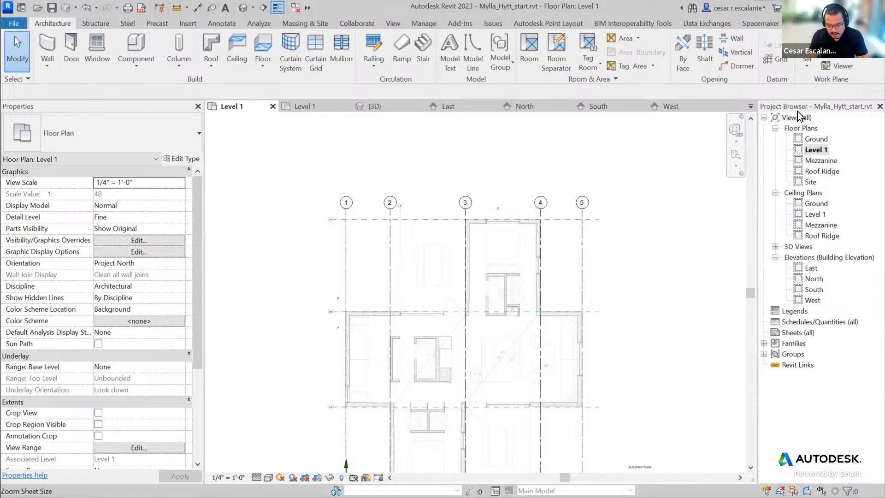
- View the grids in the Mezzanine and Roof Ridge floor plans, and close both views to return to Level 1
{"action": "double_click", "coordinate": [826, 161]}
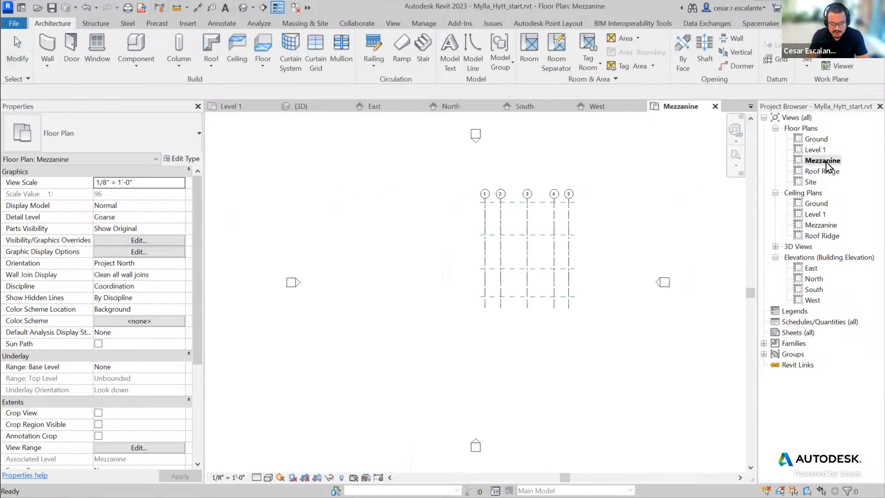
{"action": "left_click", "coordinate": [831, 172]}
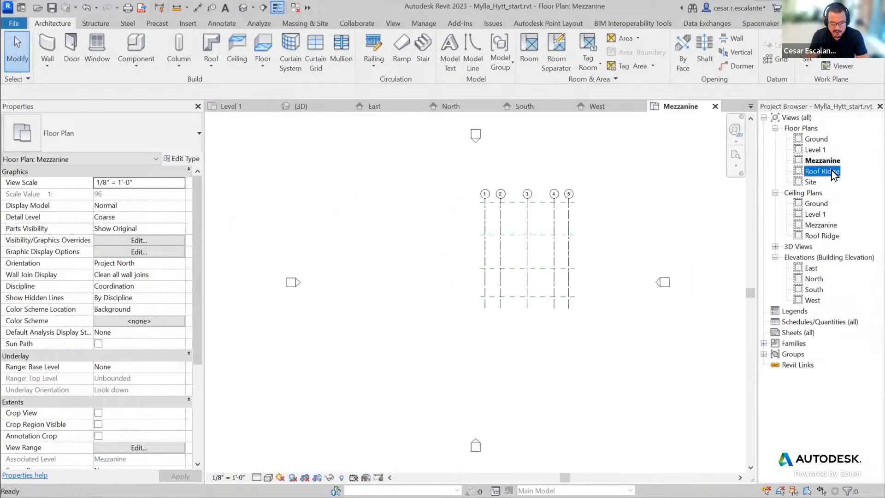
{"action": "double_click", "coordinate": [832, 172]}
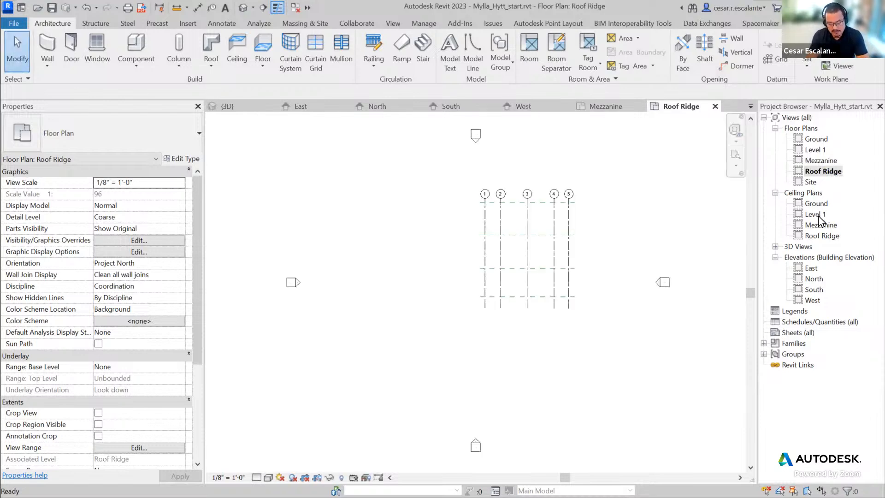
{"action": "left_click", "coordinate": [716, 107]}
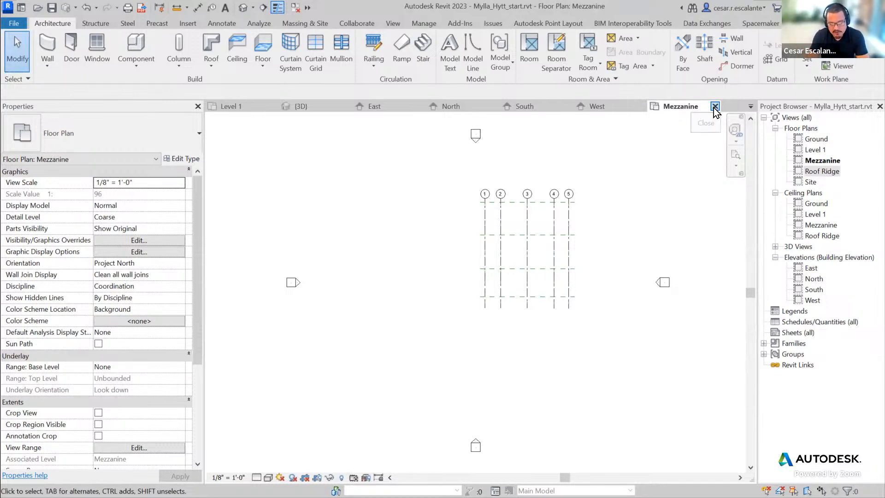
{"action": "left_click", "coordinate": [713, 107]}
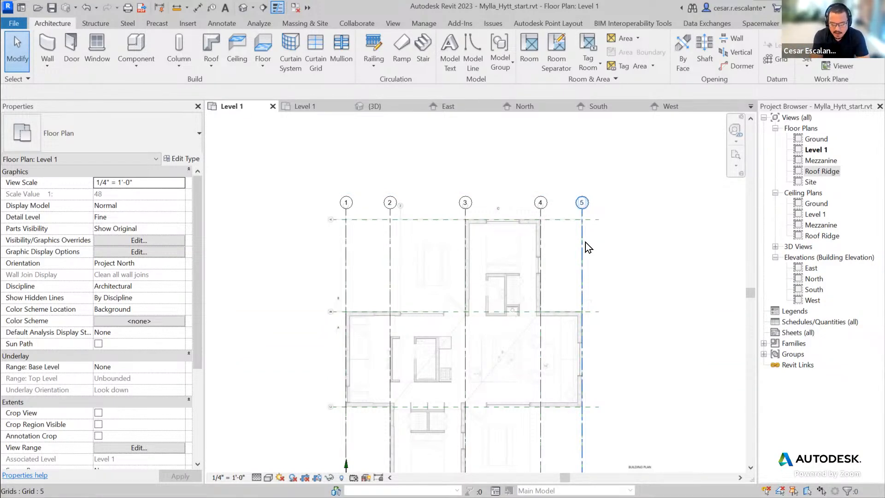
- Delete grid lines 5 and 4 from the Level 1 floor plan
{"action": "scroll", "coordinate": [344, 232], "scroll_direction": "up", "scroll_amount": 1}
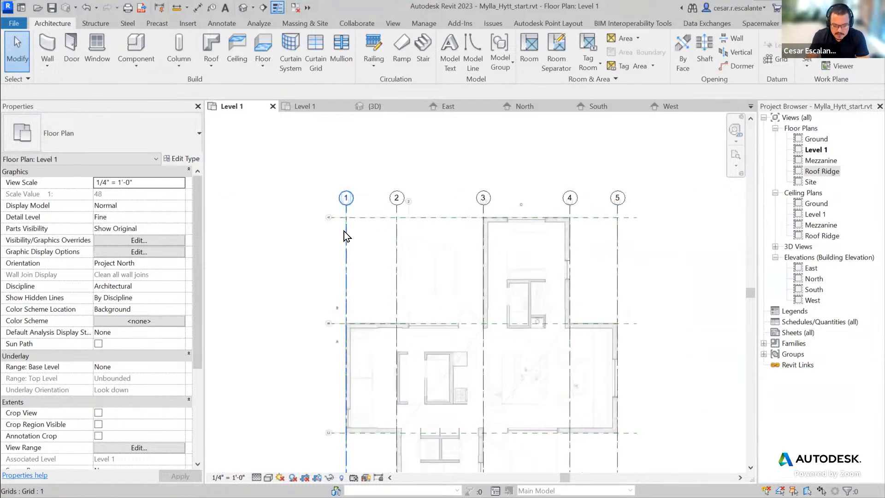
{"action": "scroll", "coordinate": [342, 230], "scroll_direction": "up", "scroll_amount": 2}
{"action": "scroll", "coordinate": [337, 278], "scroll_direction": "down", "scroll_amount": 2}
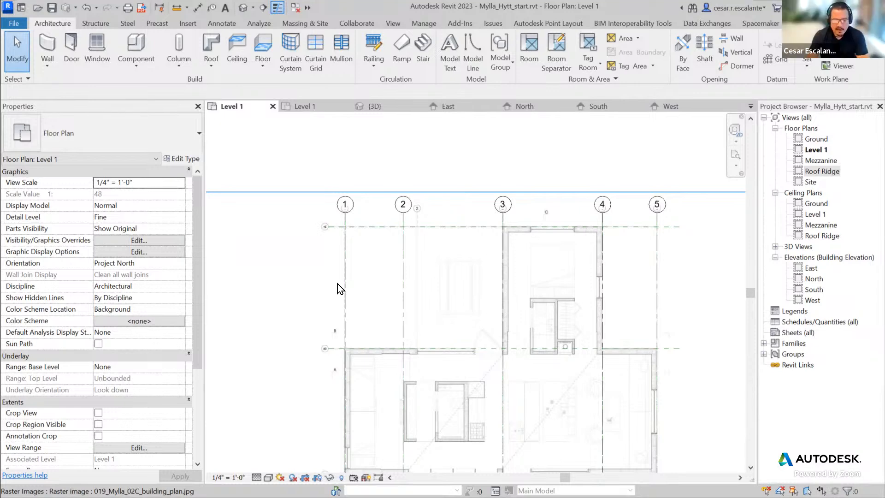
{"action": "left_click", "coordinate": [657, 237]}
{"action": "key", "text": "Delete"}
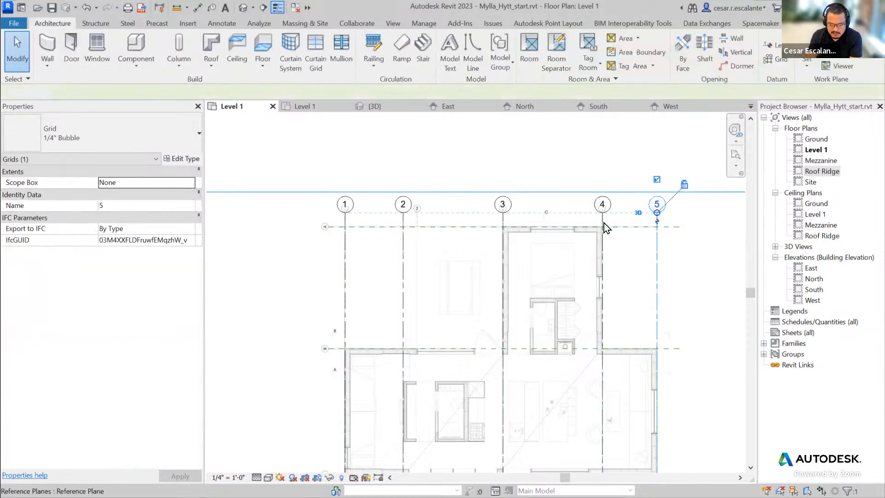
{"action": "left_click", "coordinate": [603, 220]}
{"action": "key", "text": "Delete"}
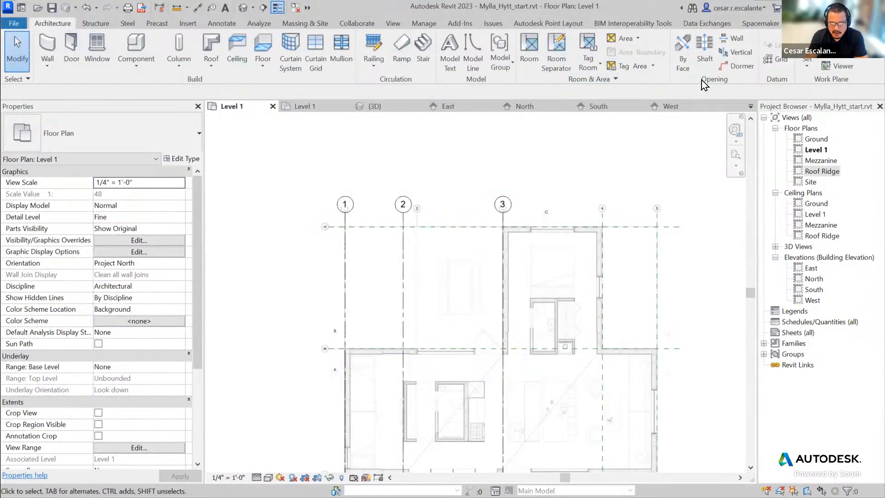
- Draw a vertical grid line along the reference plane directly east of grid 3, ends aligned with the other grids, and finish placing grids
{"action": "left_click", "coordinate": [778, 65]}
{"action": "scroll", "coordinate": [675, 206], "scroll_direction": "down", "scroll_amount": 1}
{"action": "middle_click_drag", "start_coordinate": [700, 336], "coordinate": [611, 231]}
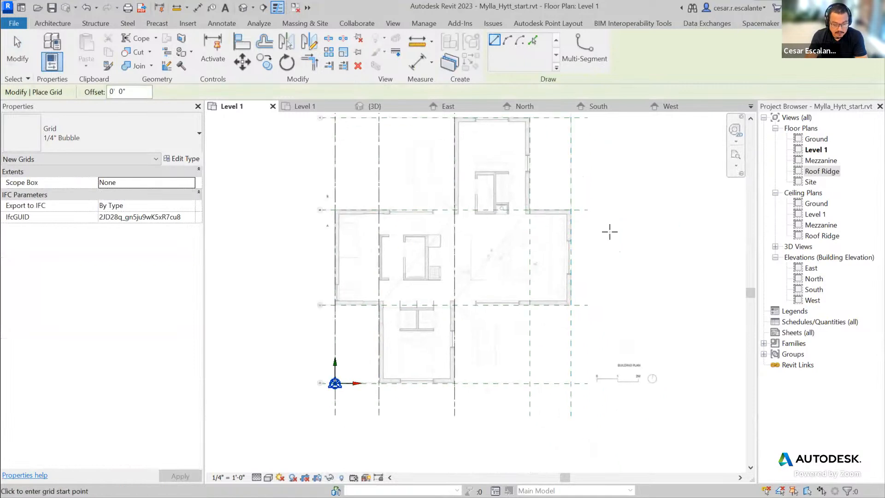
{"action": "left_click", "coordinate": [529, 415]}
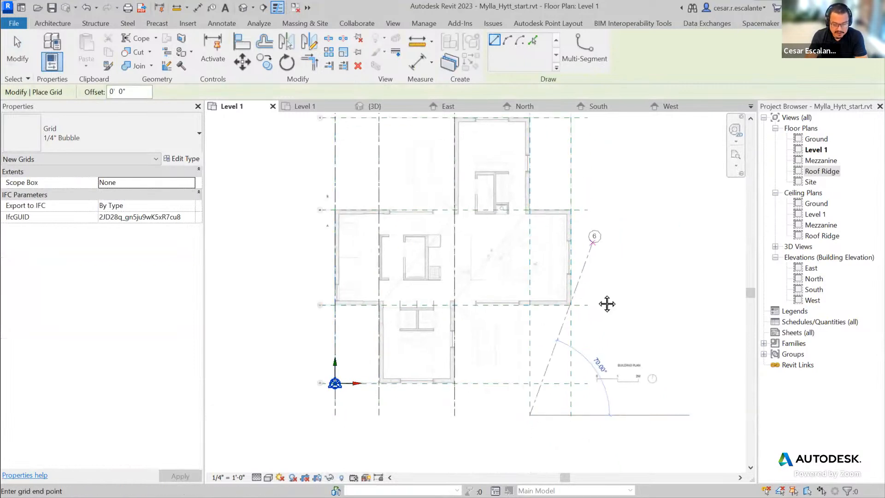
{"action": "scroll", "coordinate": [593, 242], "scroll_direction": "up", "scroll_amount": 5}
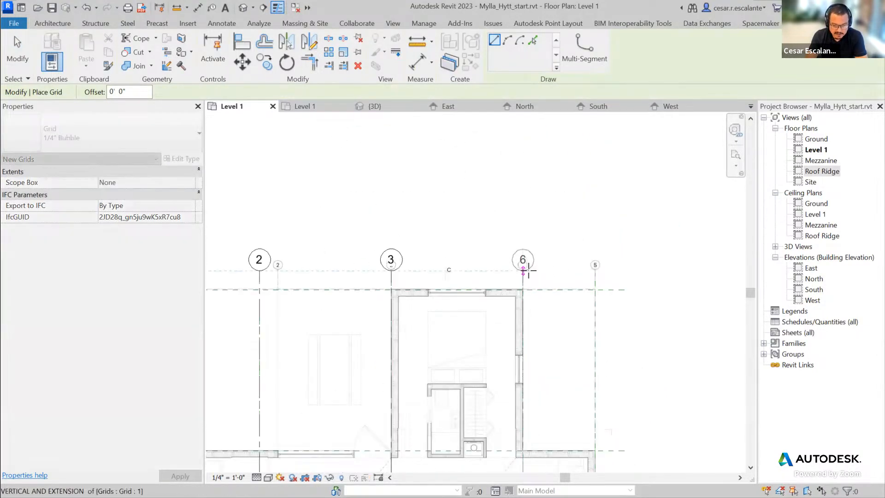
{"action": "left_click", "coordinate": [529, 271]}
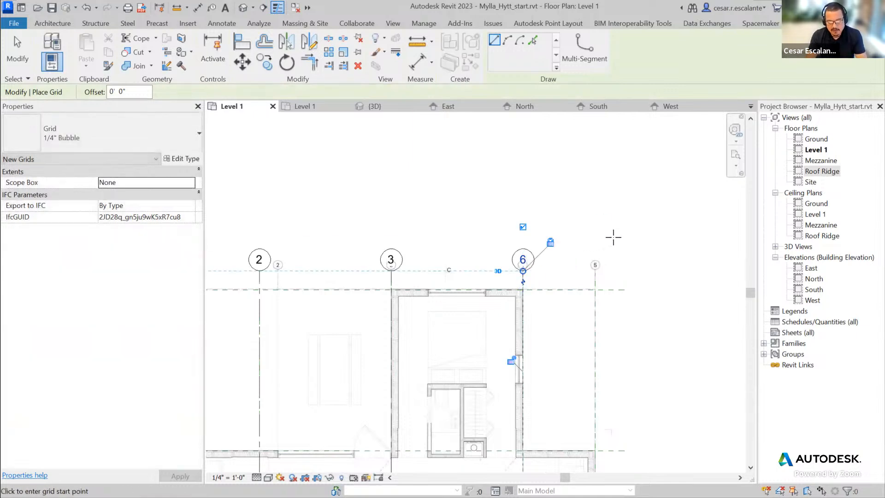
{"action": "key", "text": "Escape"}
{"action": "key", "text": "Escape"}
- Rename grid 6, directly east of grid 3, as 4
{"action": "scroll", "coordinate": [558, 330], "scroll_direction": "up", "scroll_amount": 1}
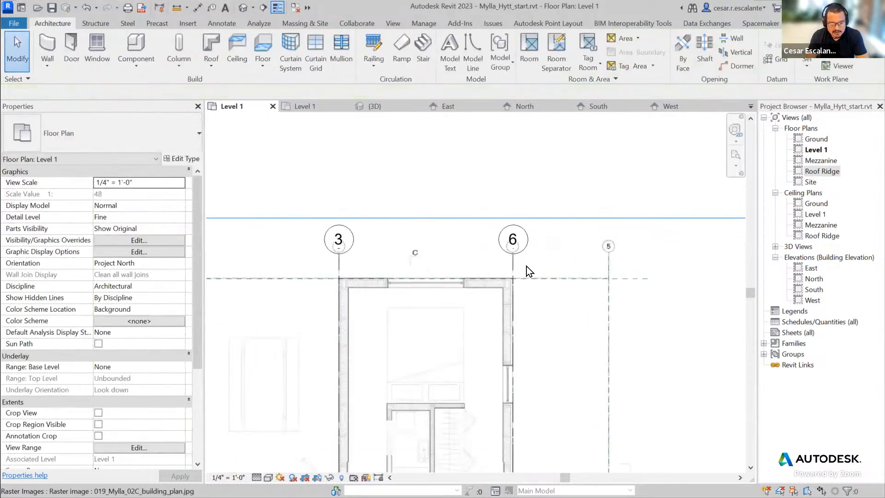
{"action": "left_click", "coordinate": [515, 245]}
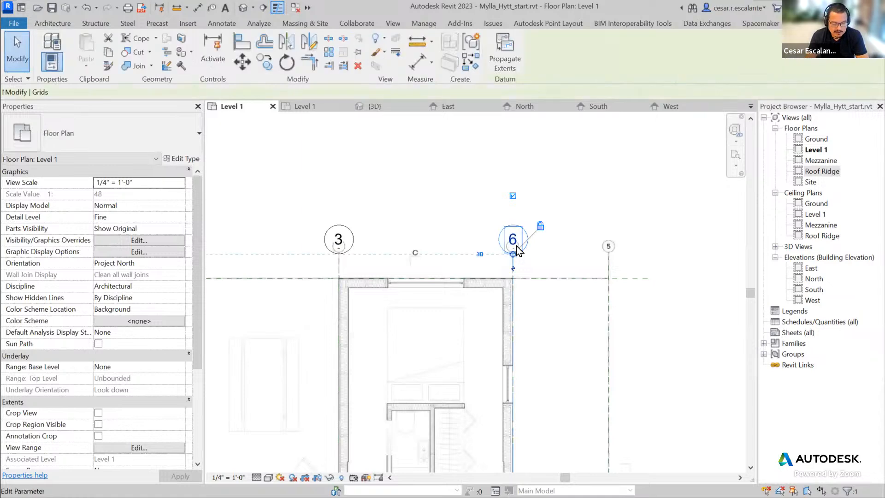
{"action": "left_click", "coordinate": [515, 240]}
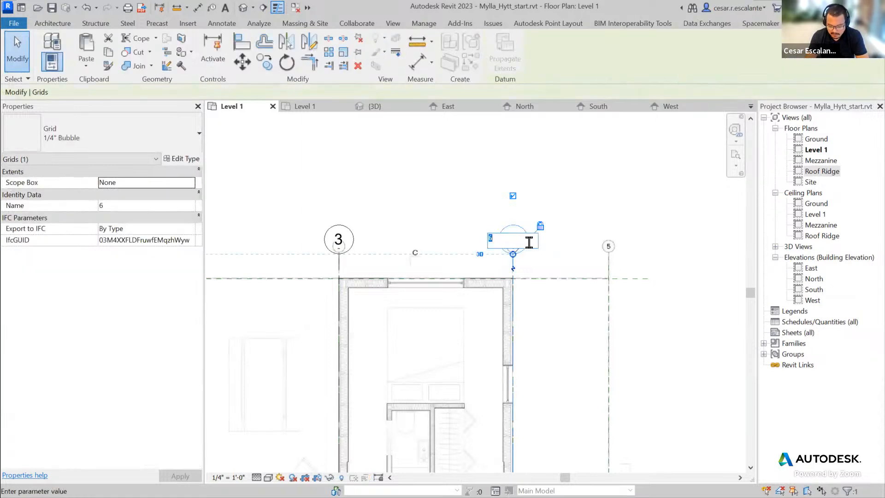
{"action": "type", "text": "4"}
{"action": "key", "text": "Return"}
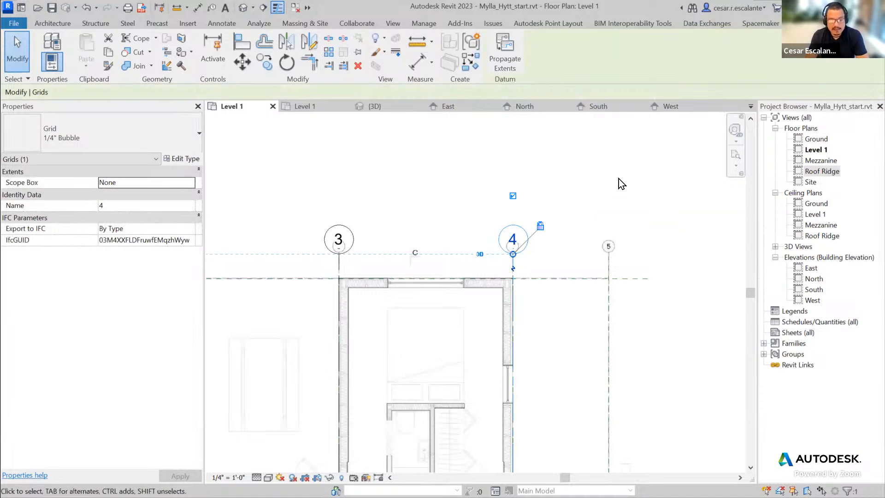
- Draw a vertical grid line along the easternmost reference plane, ends aligned with the other grids, and finish placing grids
{"action": "scroll", "coordinate": [618, 178], "scroll_direction": "down", "scroll_amount": 1}
{"action": "scroll", "coordinate": [619, 181], "scroll_direction": "down", "scroll_amount": 1}
{"action": "key", "text": "Escape"}
{"action": "middle_click_drag", "start_coordinate": [673, 342], "coordinate": [617, 268]}
{"action": "scroll", "coordinate": [622, 310], "scroll_direction": "down", "scroll_amount": 1}
{"action": "scroll", "coordinate": [613, 223], "scroll_direction": "down", "scroll_amount": 1}
{"action": "scroll", "coordinate": [601, 394], "scroll_direction": "down", "scroll_amount": 2}
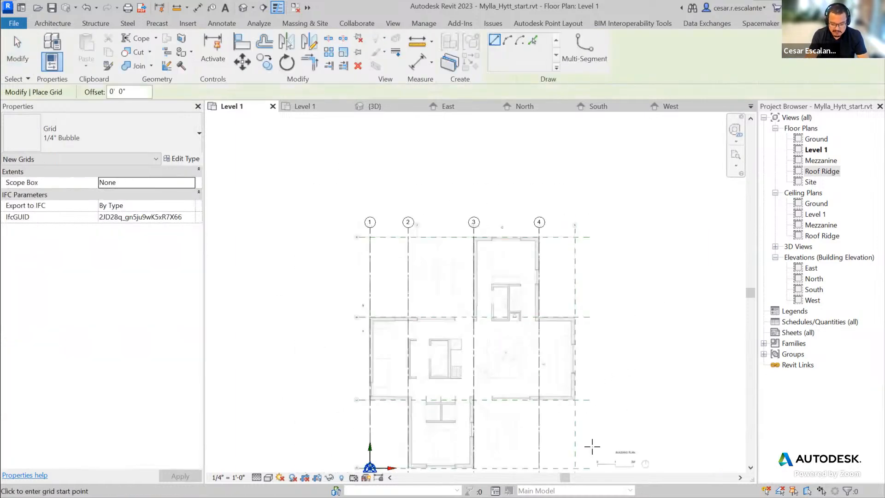
{"action": "middle_click_drag", "start_coordinate": [573, 470], "coordinate": [561, 414]}
{"action": "left_click", "coordinate": [562, 439]}
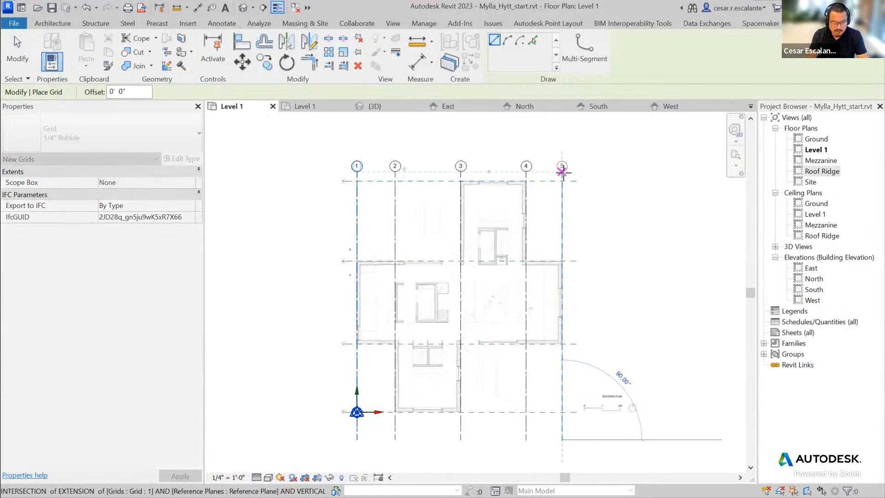
{"action": "left_click", "coordinate": [562, 171]}
{"action": "scroll", "coordinate": [644, 230], "scroll_direction": "up", "scroll_amount": 1}
{"action": "key", "text": "Escape"}
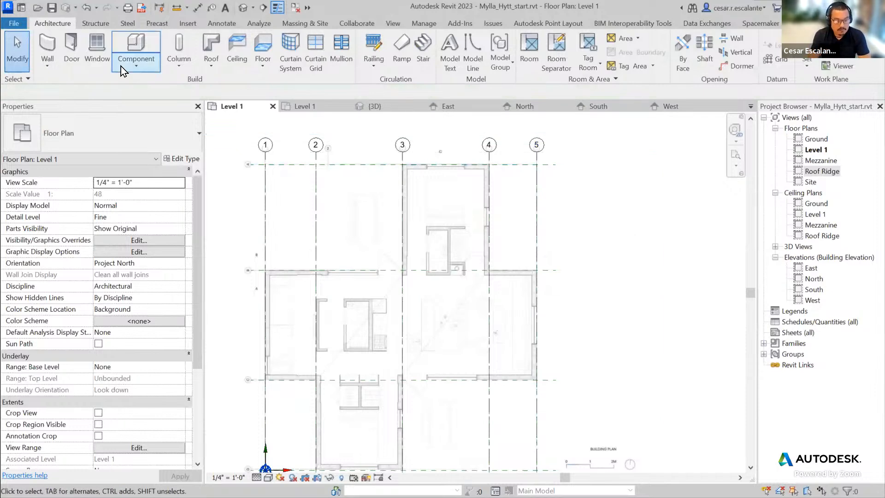
- Undo the last grid line, and rename grid 4 as 4.1
{"action": "left_click", "coordinate": [86, 9]}
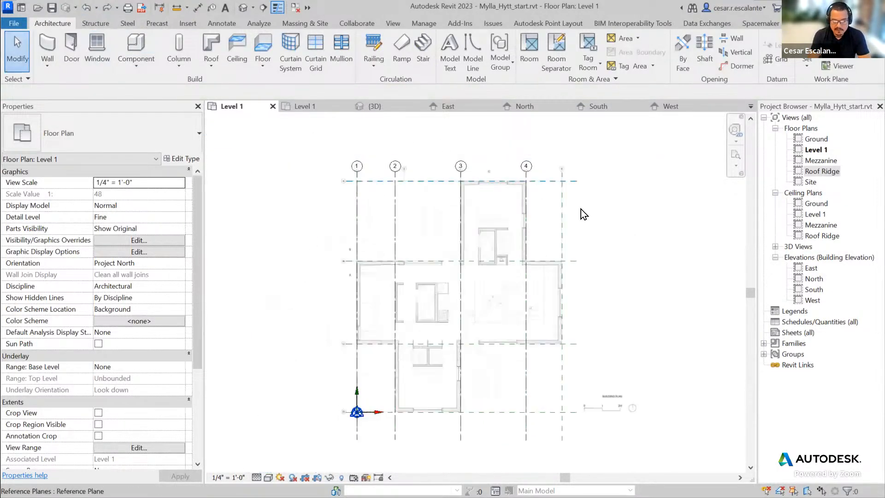
{"action": "scroll", "coordinate": [530, 176], "scroll_direction": "up", "scroll_amount": 1}
{"action": "scroll", "coordinate": [533, 177], "scroll_direction": "down", "scroll_amount": 1}
{"action": "left_click", "coordinate": [528, 166]}
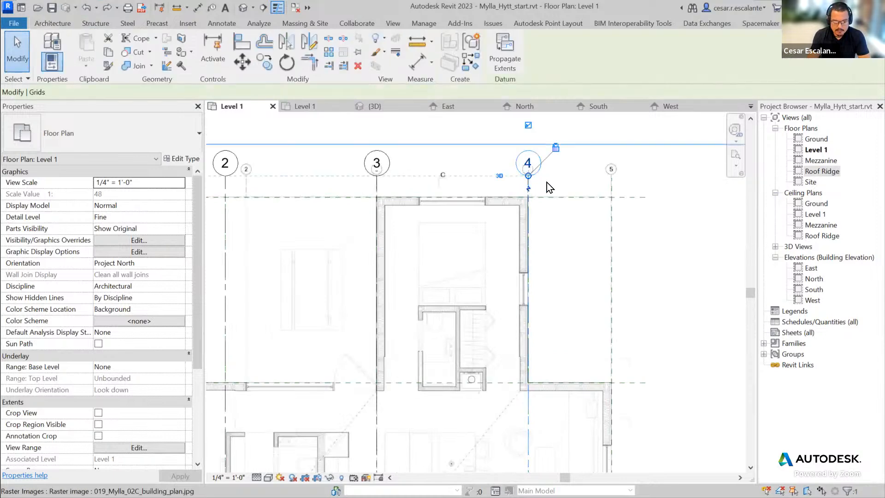
{"action": "left_click", "coordinate": [532, 165]}
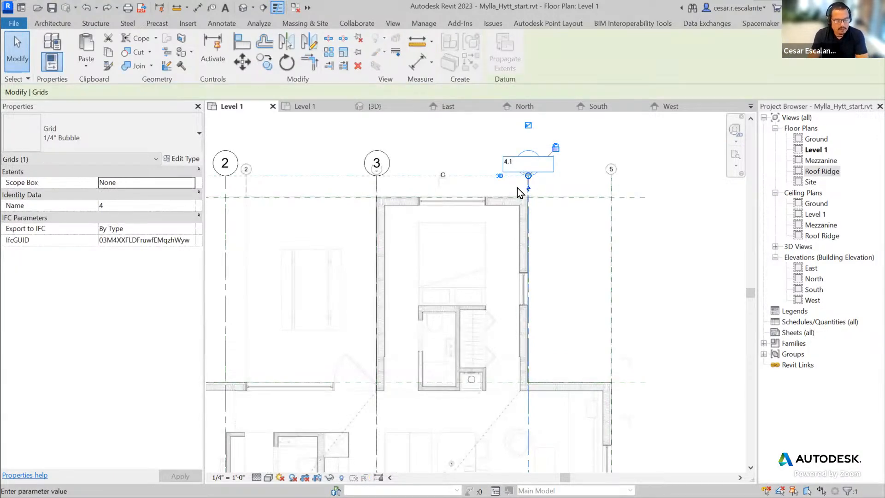
{"action": "key", "text": "Return"}
{"action": "scroll", "coordinate": [568, 294], "scroll_direction": "down", "scroll_amount": 1}
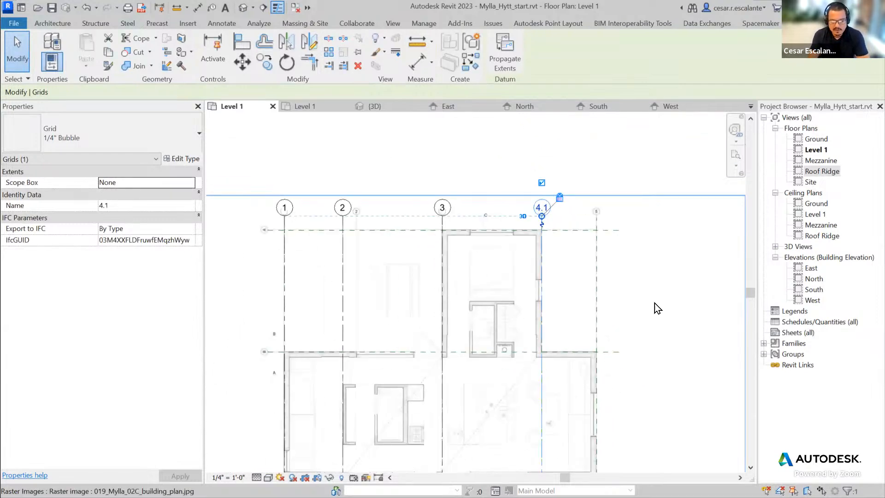
{"action": "left_click", "coordinate": [653, 295]}
{"action": "middle_click_drag", "start_coordinate": [654, 295], "coordinate": [618, 272]}
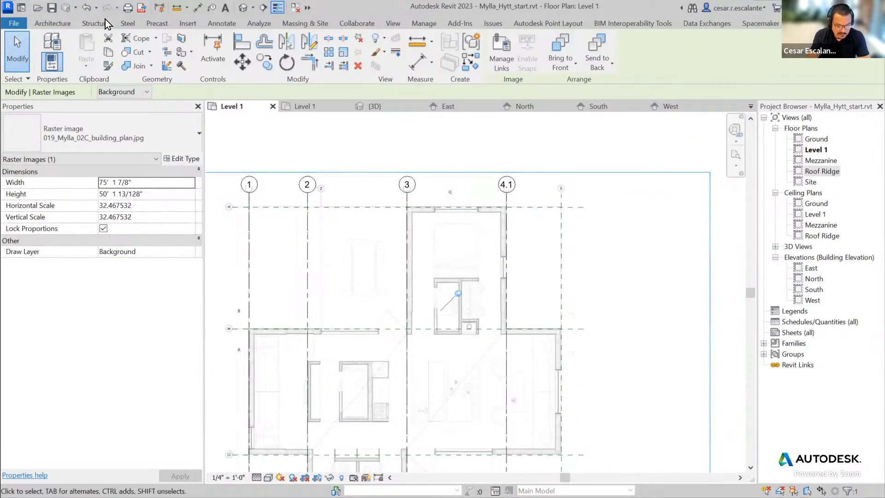
- Draw a vertical grid line along the reference plane east of grid 4.1, ends aligned with the other grids, and finish placing grids
{"action": "left_click", "coordinate": [64, 23]}
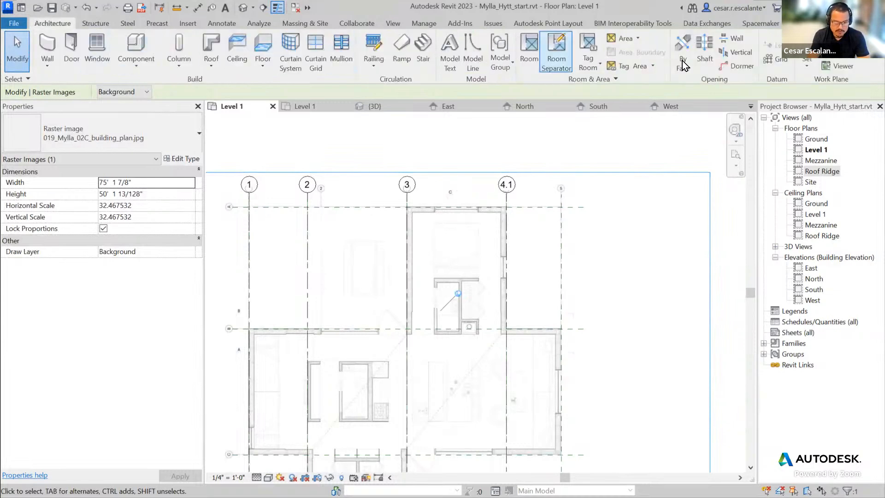
{"action": "left_click", "coordinate": [776, 57]}
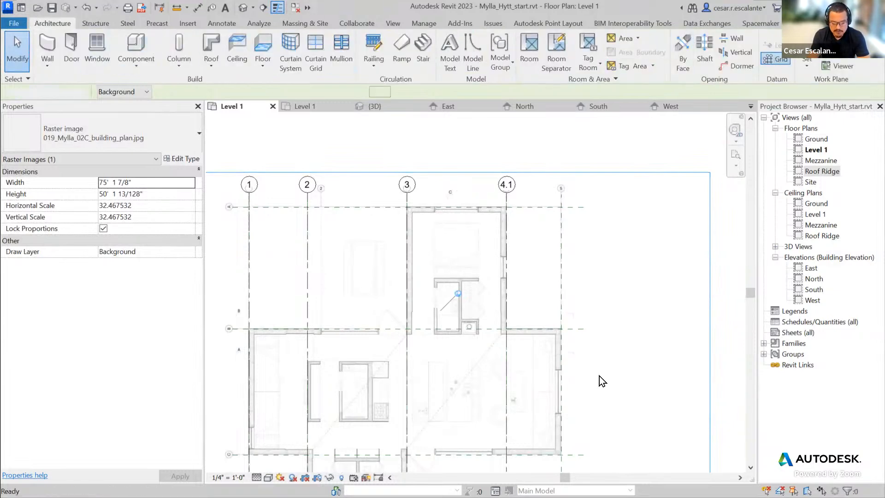
{"action": "scroll", "coordinate": [600, 375], "scroll_direction": "down", "scroll_amount": 1}
{"action": "middle_click_drag", "start_coordinate": [590, 387], "coordinate": [575, 305]}
{"action": "left_click", "coordinate": [562, 442]}
{"action": "left_click", "coordinate": [562, 179]}
{"action": "left_click", "coordinate": [637, 292]}
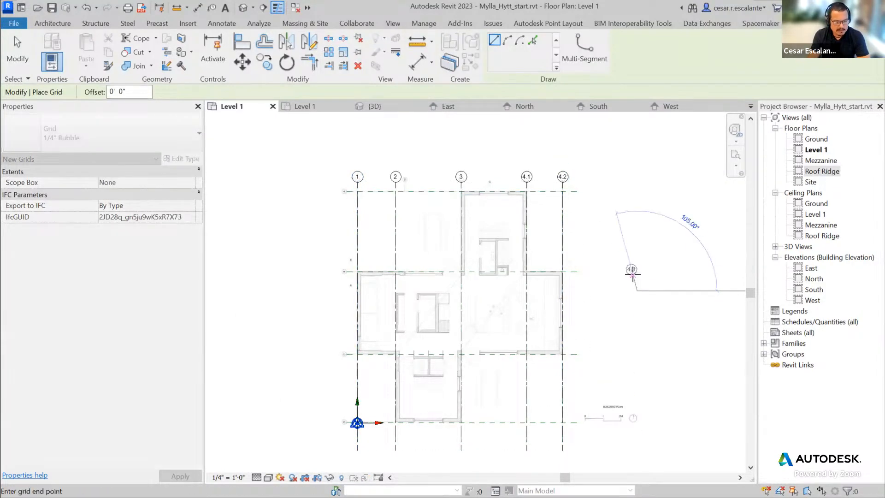
{"action": "scroll", "coordinate": [633, 274], "scroll_direction": "up", "scroll_amount": 1}
{"action": "key", "text": "Escape"}
{"action": "key", "text": "Escape"}
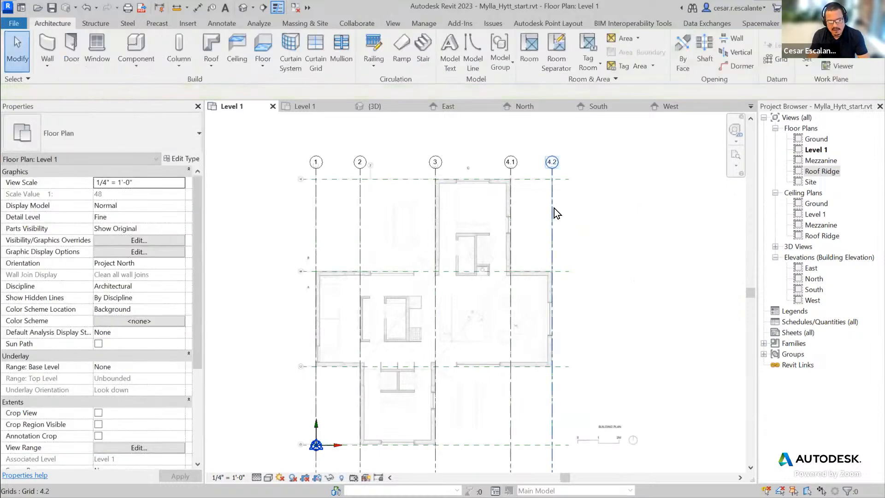
- Delete grid line 4.2, and rename grid 4.1 as 4
{"action": "left_click", "coordinate": [553, 208]}
{"action": "key", "text": "Escape"}
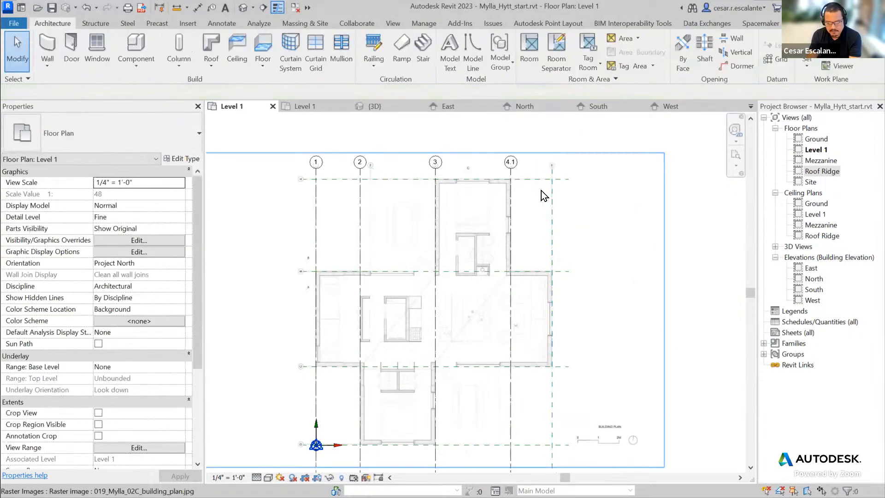
{"action": "left_click", "coordinate": [520, 171]}
{"action": "scroll", "coordinate": [518, 173], "scroll_direction": "up", "scroll_amount": 1}
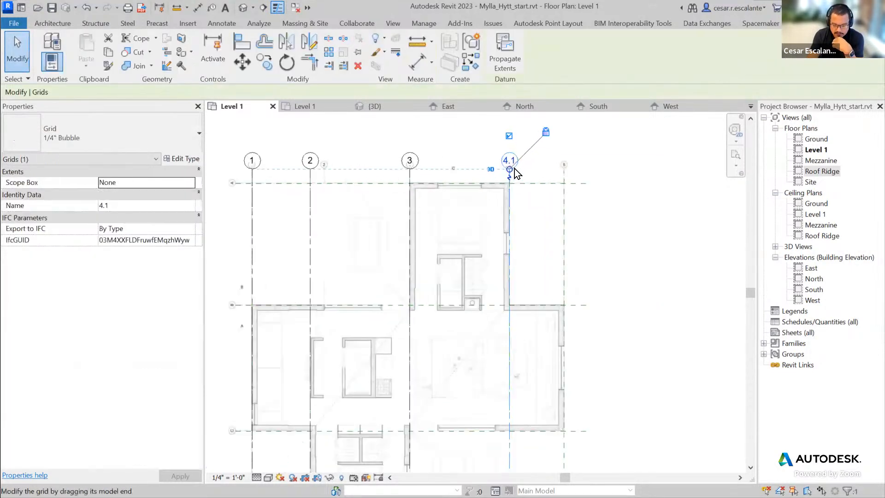
{"action": "left_click", "coordinate": [510, 162]}
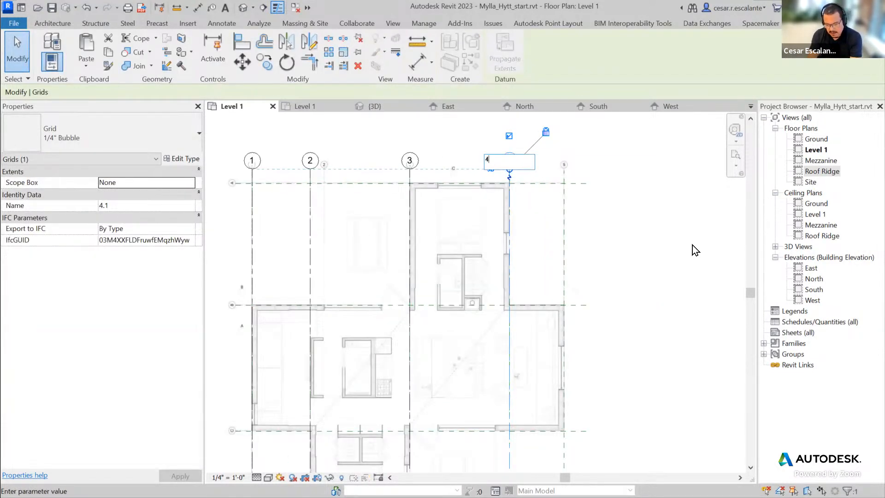
{"action": "type", "text": "4"}
{"action": "key", "text": "Return"}
{"action": "scroll", "coordinate": [651, 247], "scroll_direction": "down", "scroll_amount": 2}
{"action": "middle_click_drag", "start_coordinate": [644, 240], "coordinate": [625, 243]}
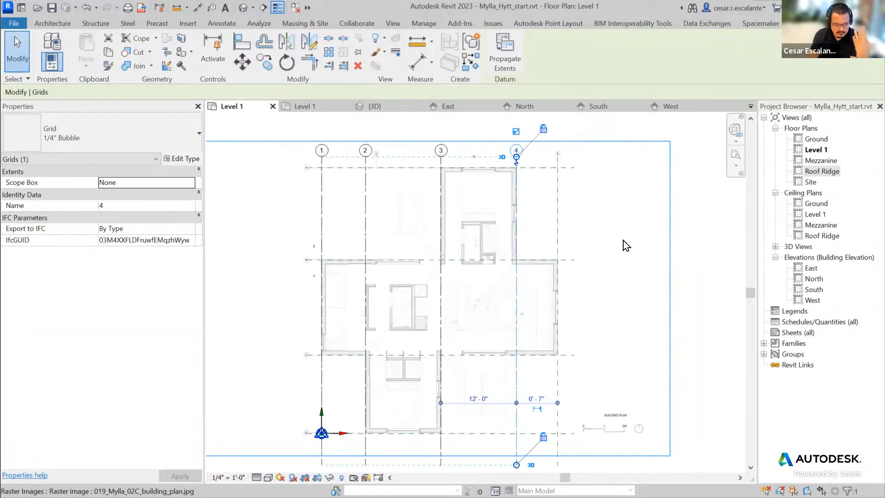
- Draw a vertical grid line from south to north along the reference plane east of grid 4, ends aligned with the other grids
{"action": "left_click", "coordinate": [623, 240]}
{"action": "scroll", "coordinate": [691, 256], "scroll_direction": "down", "scroll_amount": 1}
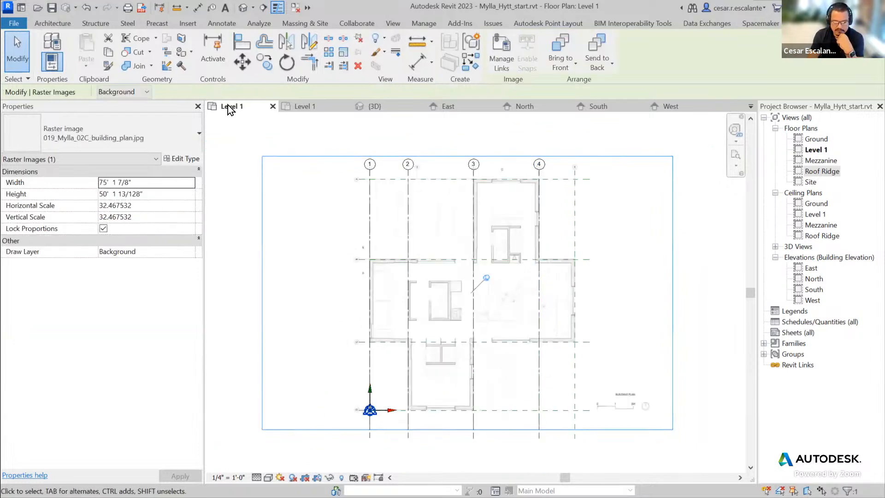
{"action": "left_click", "coordinate": [54, 25]}
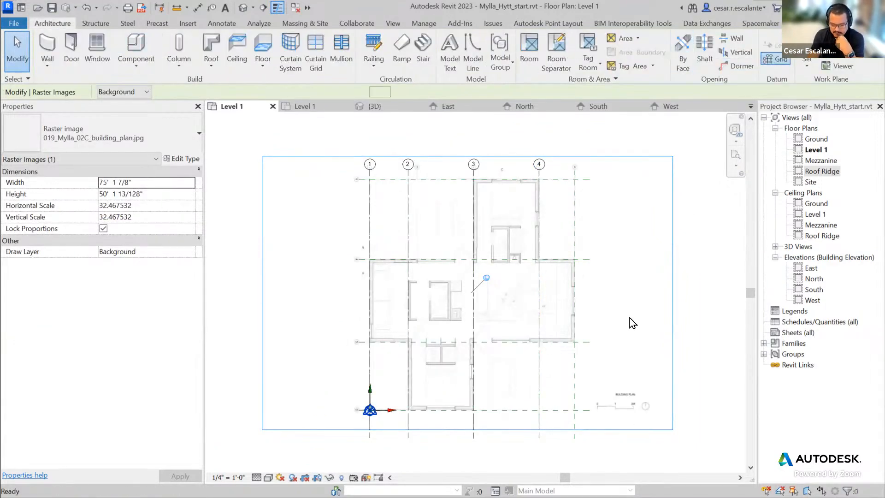
{"action": "key", "text": "g"}
{"action": "key", "text": "r"}
{"action": "left_click", "coordinate": [575, 437]}
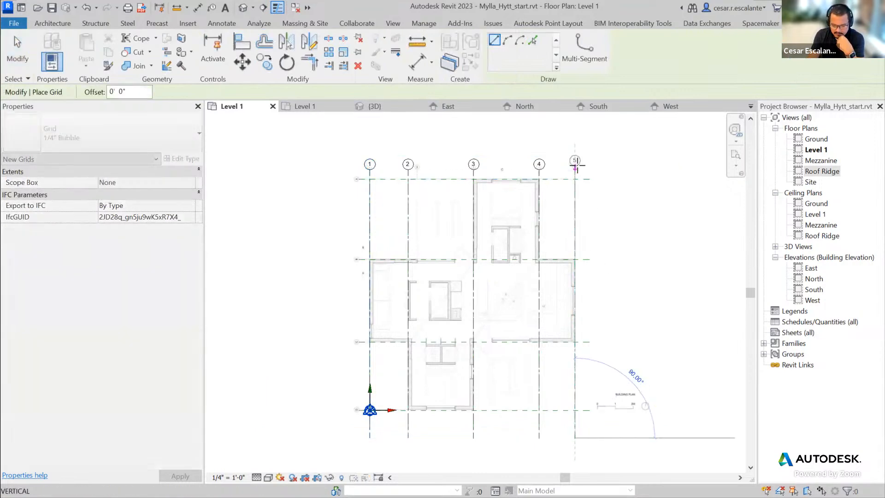
{"action": "left_click", "coordinate": [575, 165]}
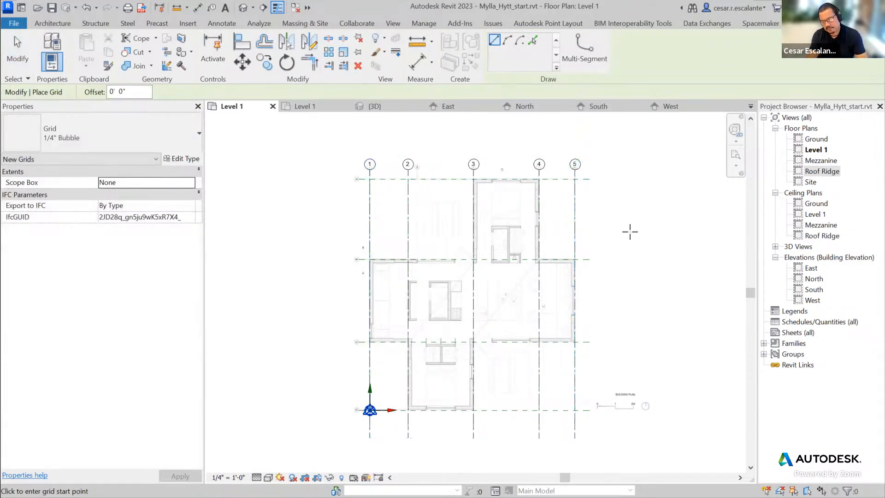
{"action": "key", "text": "Escape"}
{"action": "key", "text": "Escape"}
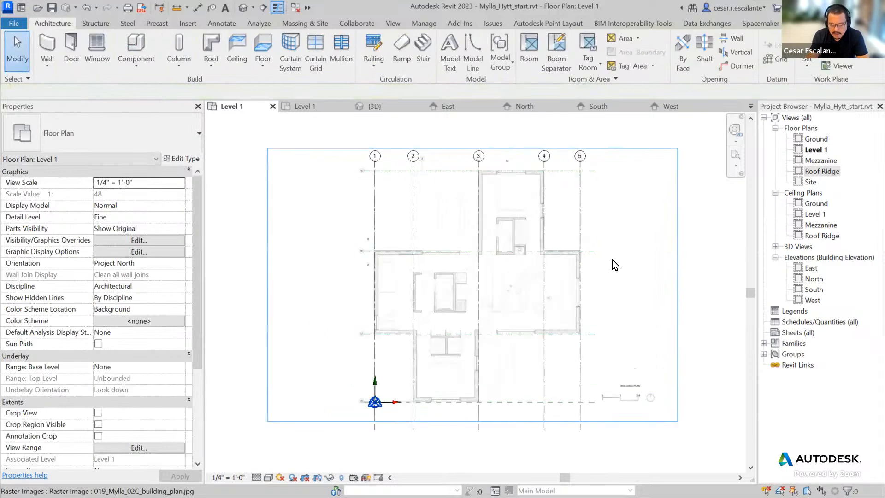
- Draw a horizontal grid line from east to west along the northernmost reference plane, crossing grids 5 to 1, and finish placing grids
{"action": "scroll", "coordinate": [349, 202], "scroll_direction": "up", "scroll_amount": 2}
{"action": "middle_click_drag", "start_coordinate": [349, 203], "coordinate": [333, 223]}
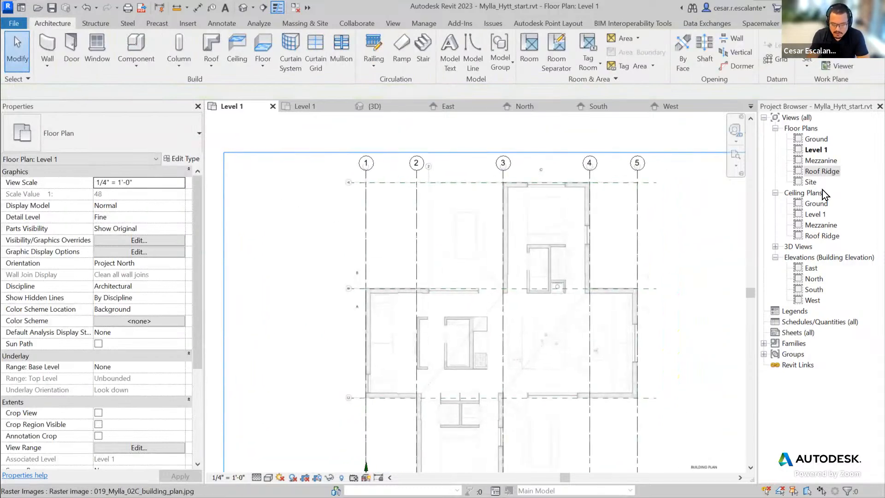
{"action": "scroll", "coordinate": [532, 201], "scroll_direction": "up", "scroll_amount": 2}
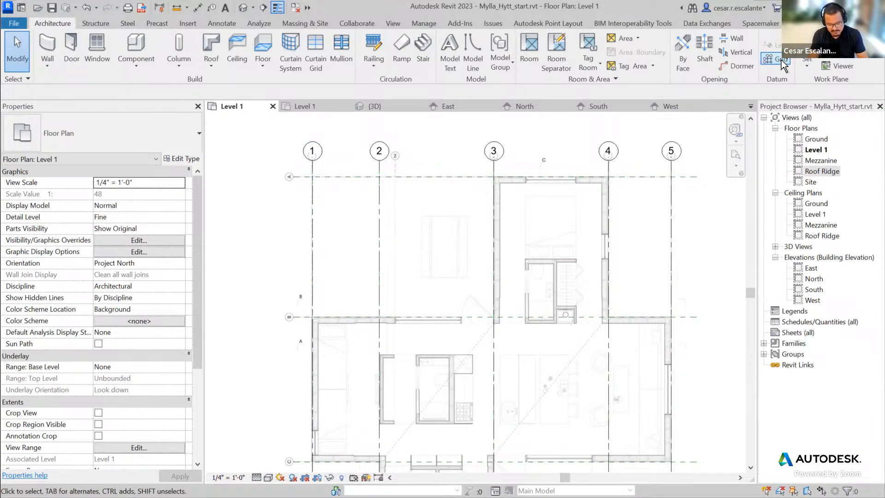
{"action": "left_click", "coordinate": [255, 228]}
{"action": "left_click", "coordinate": [258, 223]}
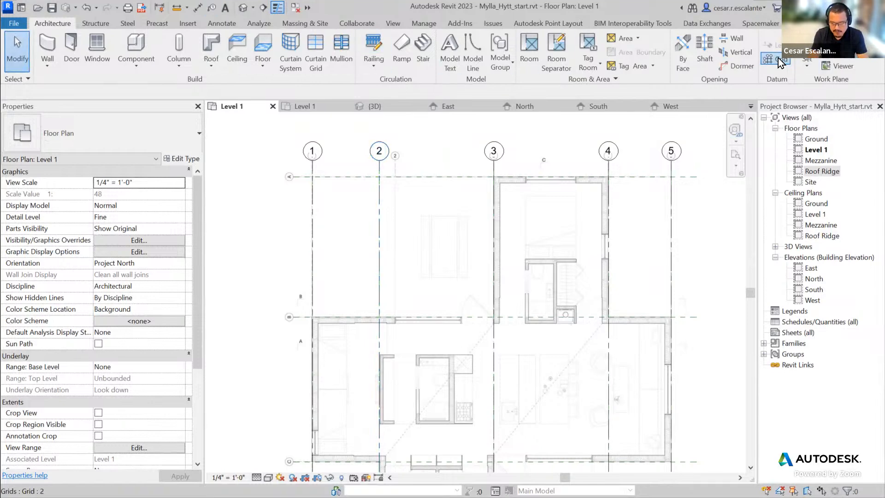
{"action": "key", "text": "g"}
{"action": "key", "text": "r"}
{"action": "left_click", "coordinate": [696, 177]}
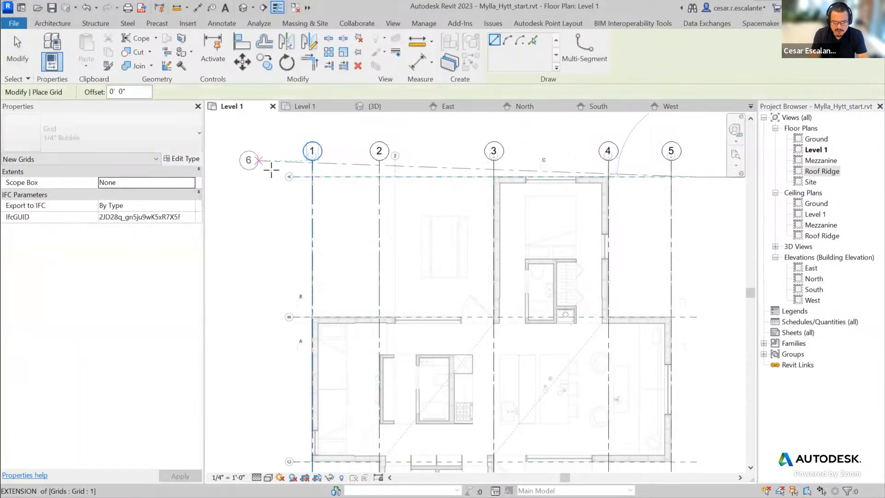
{"action": "left_click", "coordinate": [293, 176]}
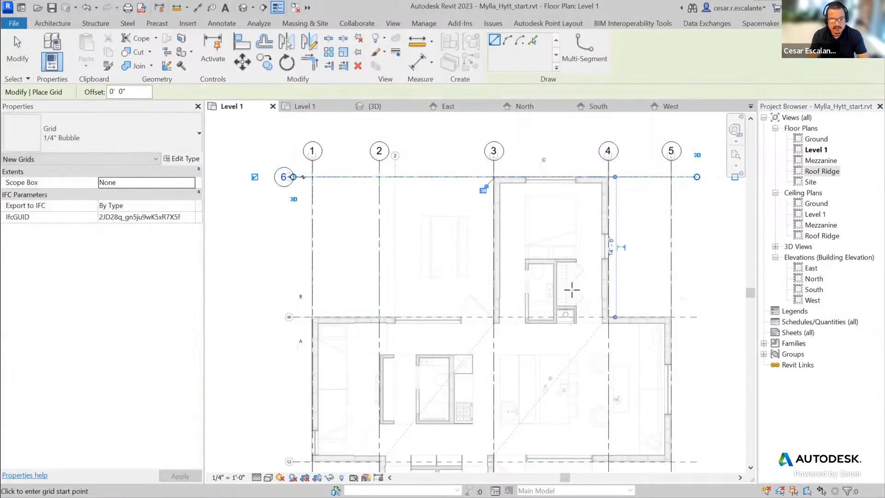
{"action": "key", "text": "Escape"}
{"action": "scroll", "coordinate": [286, 191], "scroll_direction": "up", "scroll_amount": 3}
{"action": "key", "text": "Escape"}
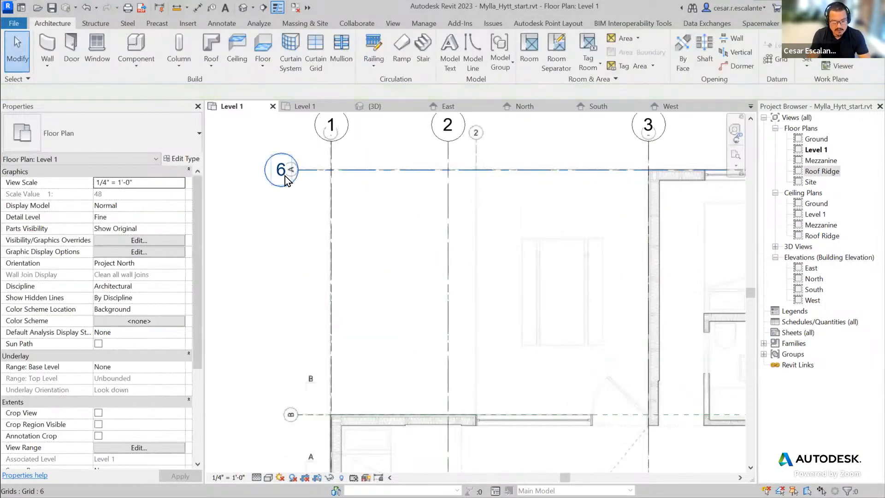
- Rename the horizontal grid line along the north wall as A
{"action": "double_click", "coordinate": [285, 175]}
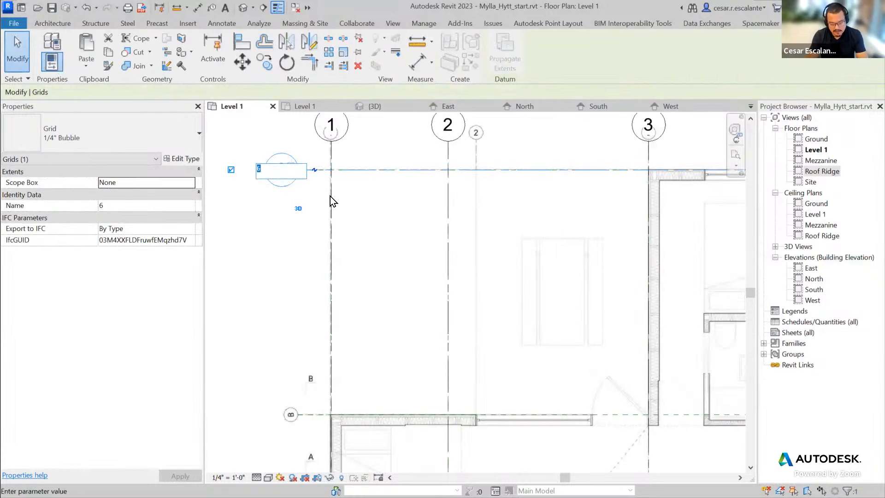
{"action": "key", "text": "Return"}
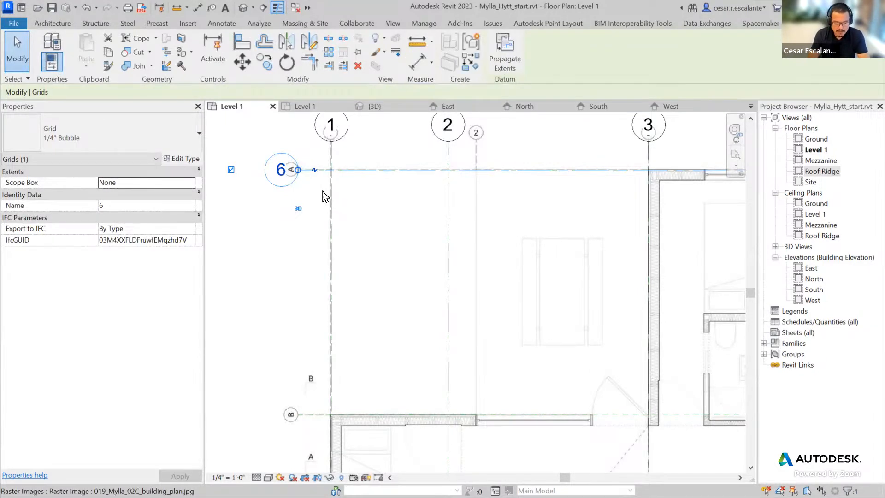
{"action": "left_click", "coordinate": [283, 170]}
{"action": "type", "text": "A"}
{"action": "key", "text": "Return"}
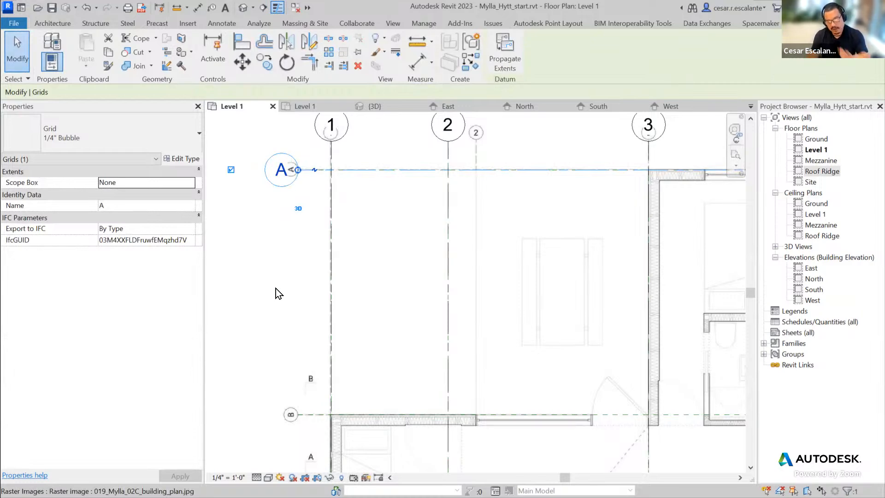
{"action": "scroll", "coordinate": [277, 290], "scroll_direction": "down", "scroll_amount": 3}
{"action": "middle_click_drag", "start_coordinate": [276, 292], "coordinate": [236, 263]}
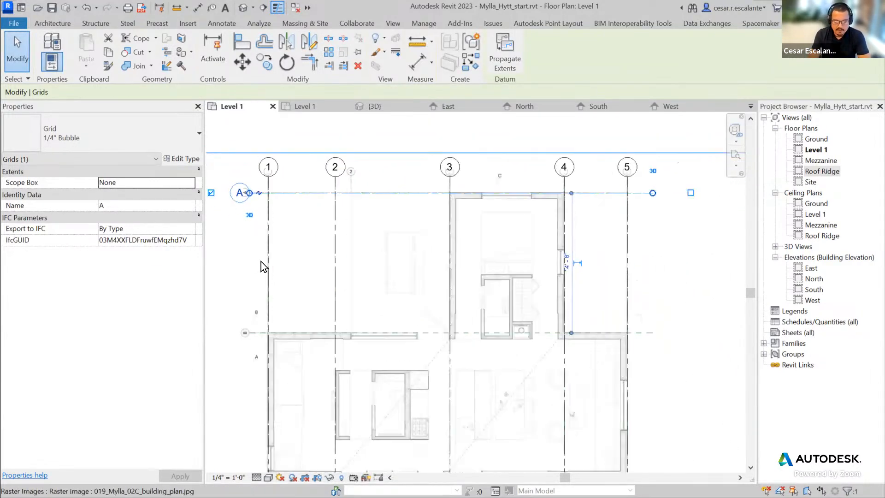
- Draw horizontal grid line B from east to west along the second reference plane from the north, ends aligned with grid A
{"action": "scroll", "coordinate": [258, 262], "scroll_direction": "down", "scroll_amount": 2}
{"action": "middle_click_drag", "start_coordinate": [602, 286], "coordinate": [624, 286]}
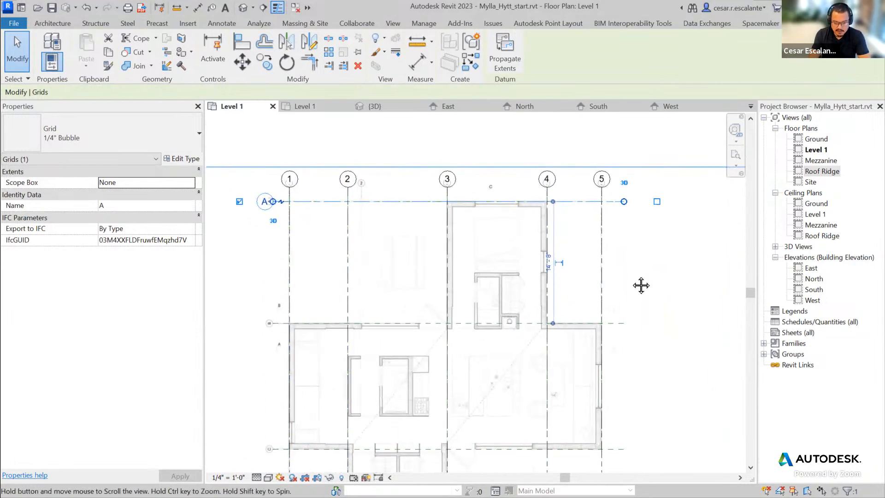
{"action": "left_click", "coordinate": [52, 24]}
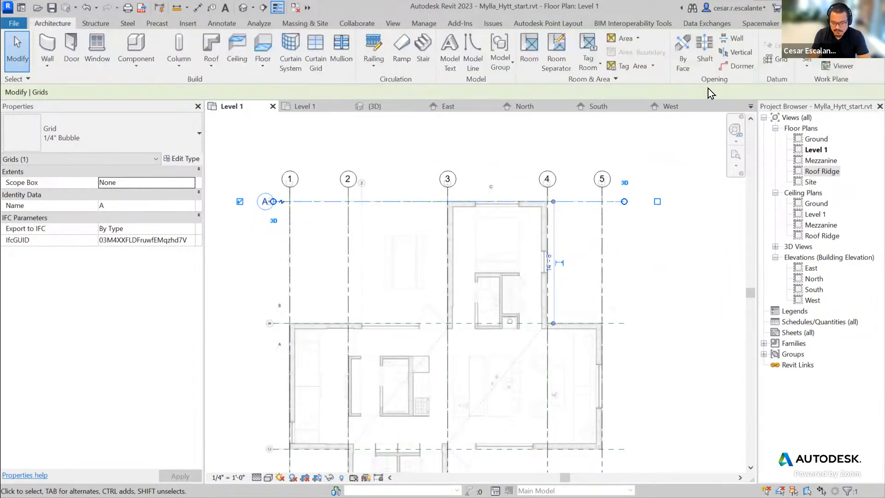
{"action": "left_click", "coordinate": [776, 62]}
{"action": "left_click", "coordinate": [625, 323]}
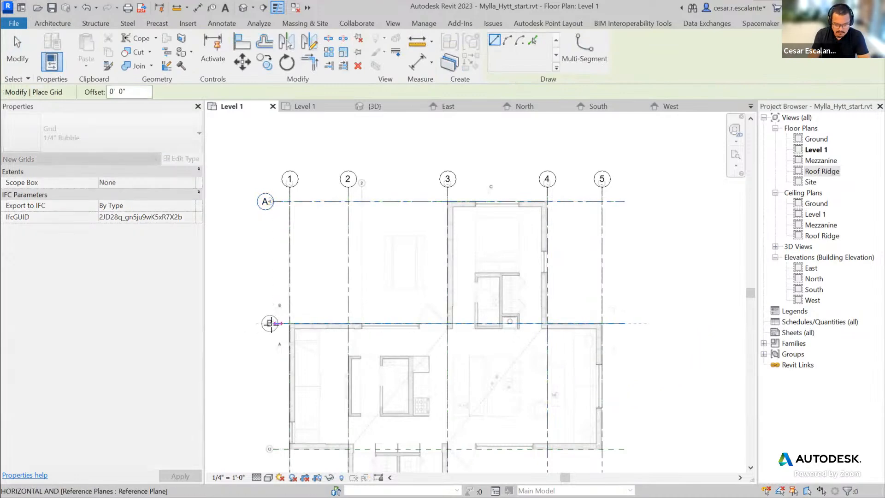
{"action": "left_click", "coordinate": [272, 324]}
- Draw horizontal grid lines C and D from east to west along the two southern reference planes, ends aligned with grid B, and finish placing grids
{"action": "middle_click_drag", "start_coordinate": [591, 243], "coordinate": [664, 184]}
{"action": "scroll", "coordinate": [664, 183], "scroll_direction": "down", "scroll_amount": 1}
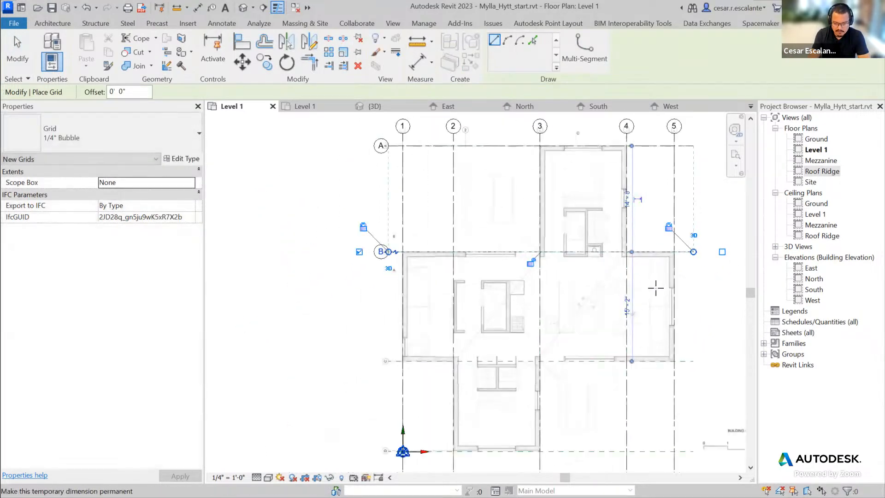
{"action": "left_click", "coordinate": [694, 361]}
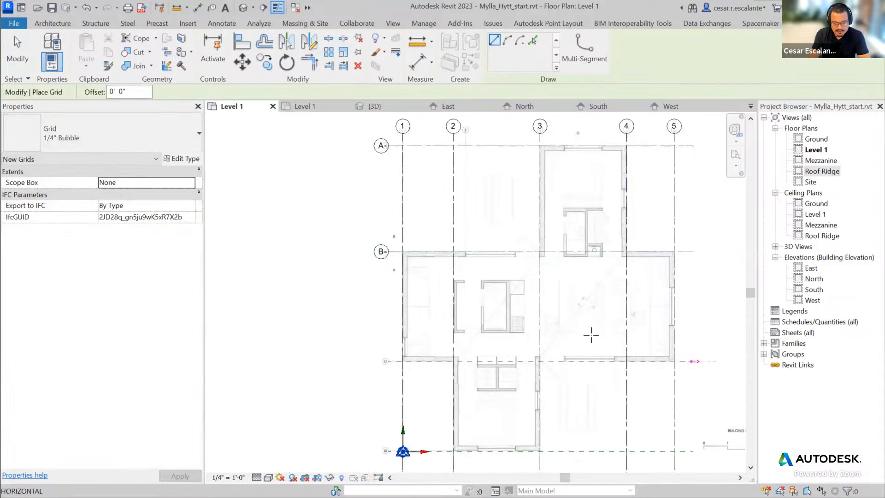
{"action": "left_click", "coordinate": [389, 361]}
{"action": "middle_click_drag", "start_coordinate": [618, 263], "coordinate": [590, 263]}
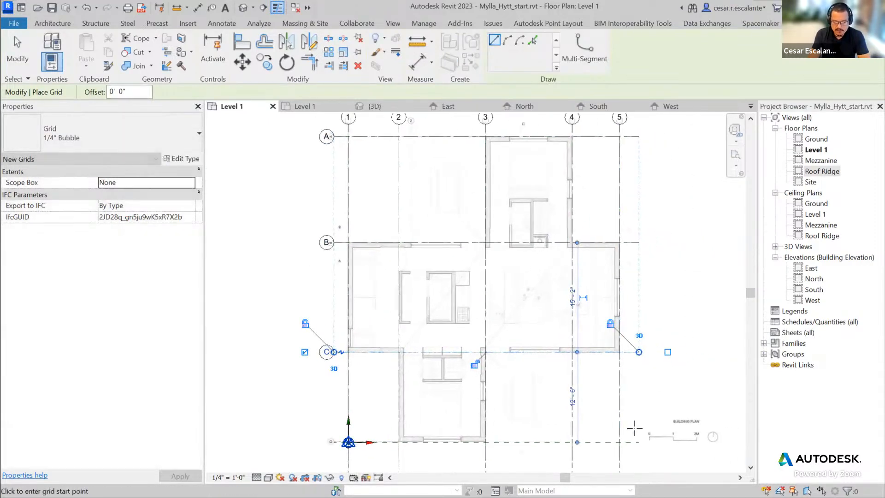
{"action": "left_click", "coordinate": [639, 442]}
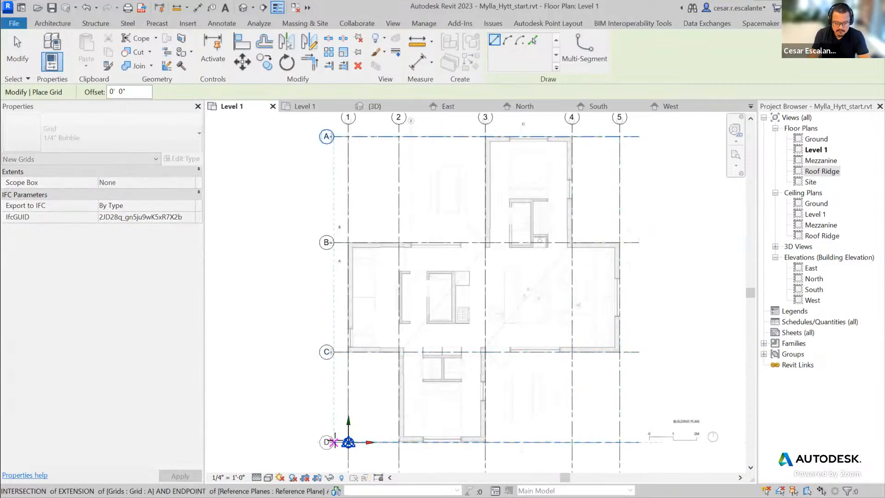
{"action": "left_click", "coordinate": [334, 441]}
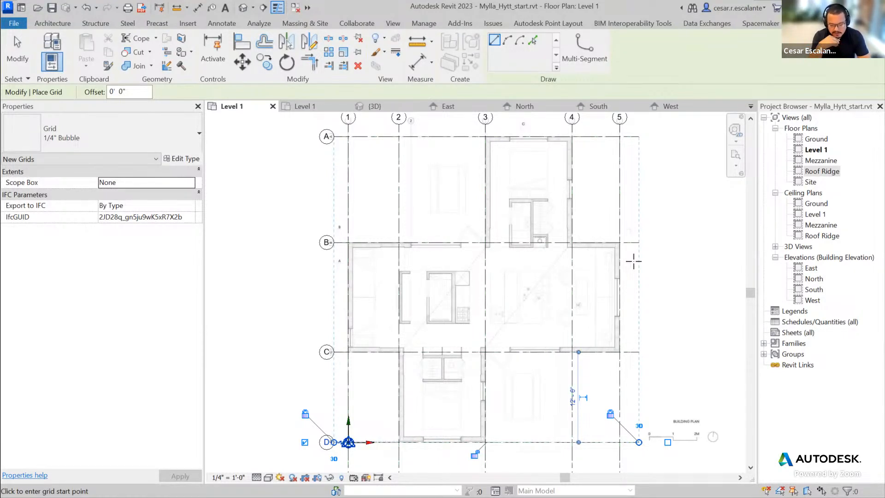
{"action": "key", "text": "Escape"}
{"action": "key", "text": "Escape"}
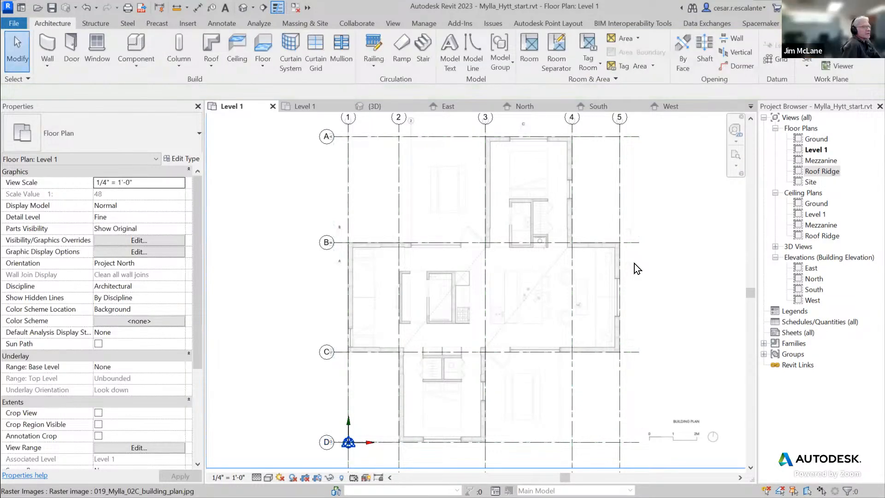
- Open the names of horizontal grid lines A and B for editing in their bubbles and accept both as they are
{"action": "left_click", "coordinate": [676, 304]}
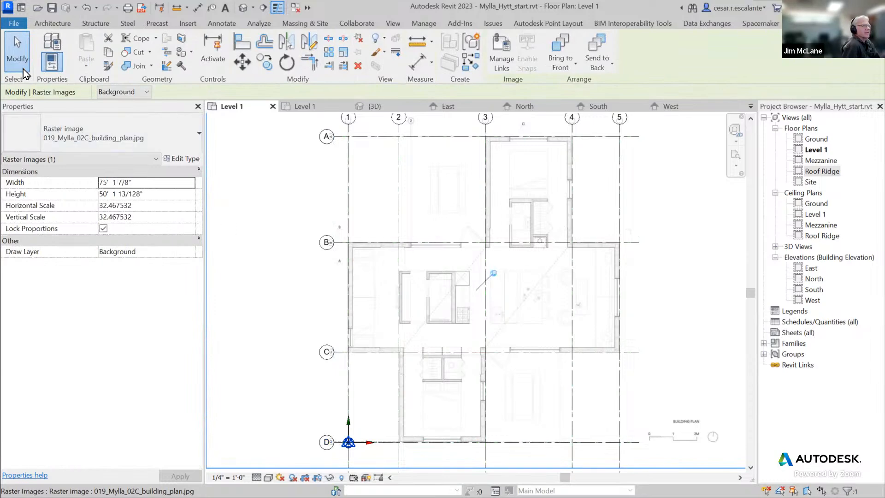
{"action": "left_click", "coordinate": [7, 65]}
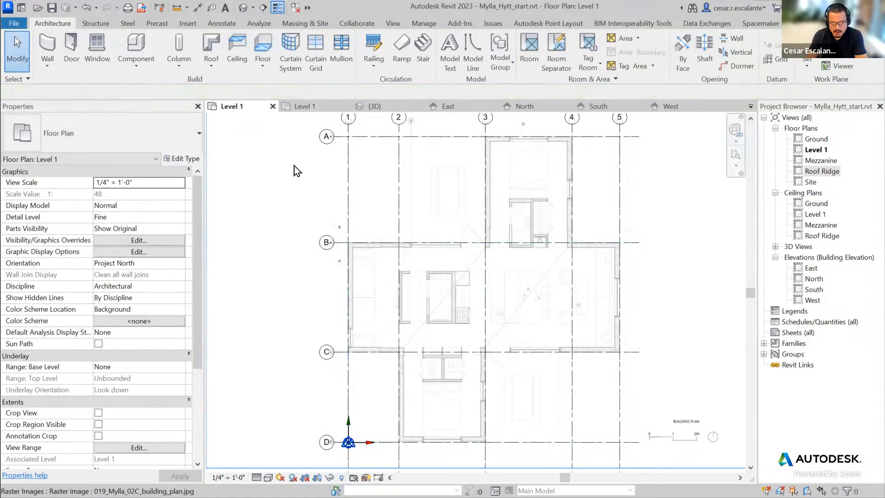
{"action": "scroll", "coordinate": [297, 172], "scroll_direction": "up", "scroll_amount": 4}
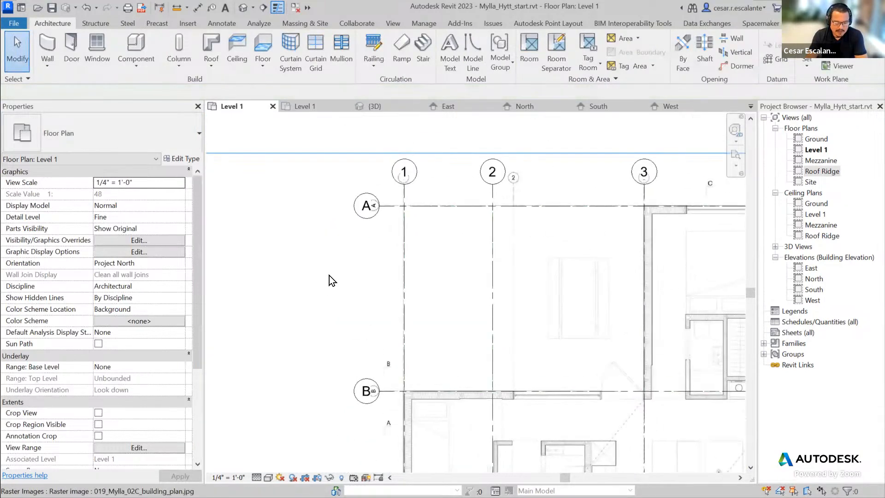
{"action": "left_click", "coordinate": [405, 212]}
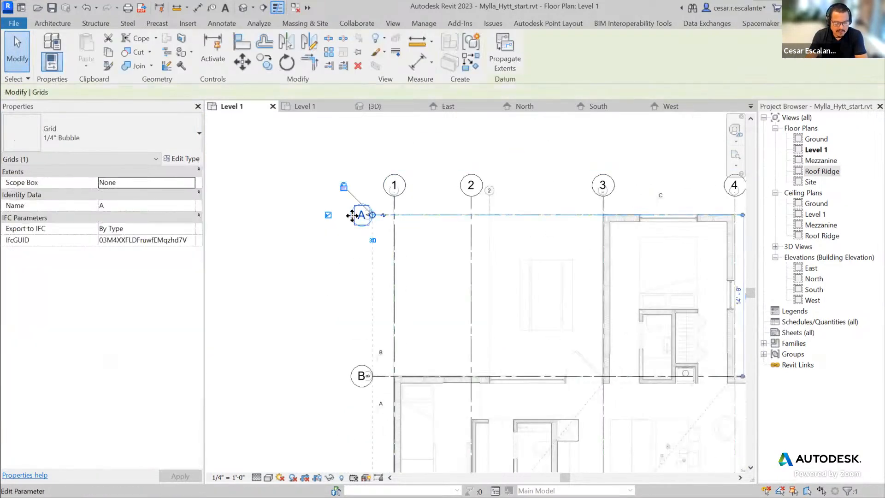
{"action": "left_click", "coordinate": [362, 215]}
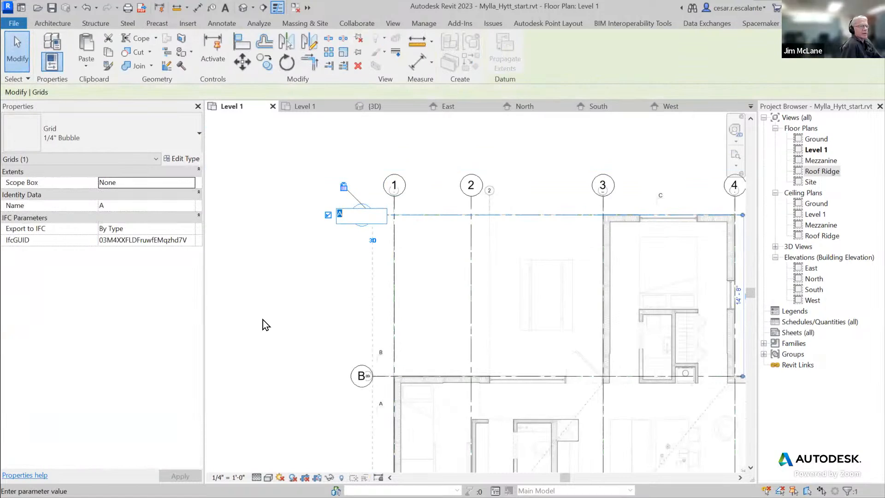
{"action": "key", "text": "Return"}
{"action": "double_click", "coordinate": [362, 376]}
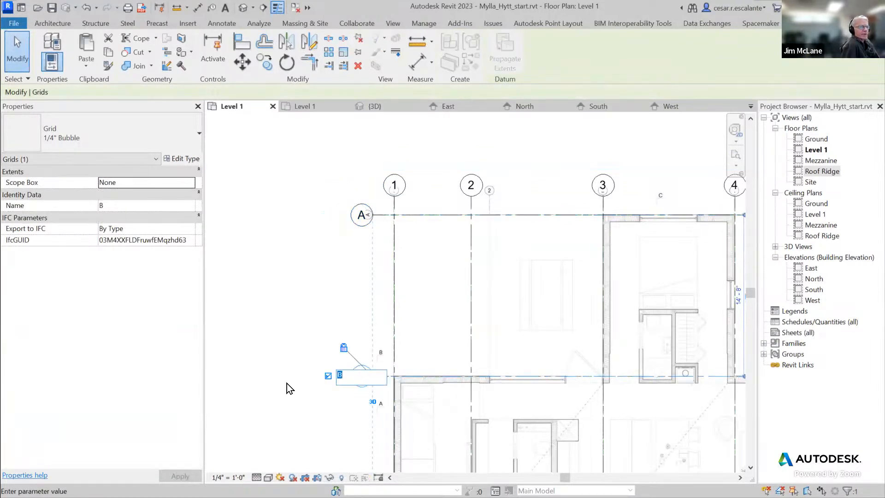
{"action": "key", "text": "Return"}
{"action": "scroll", "coordinate": [286, 341], "scroll_direction": "down", "scroll_amount": 2}
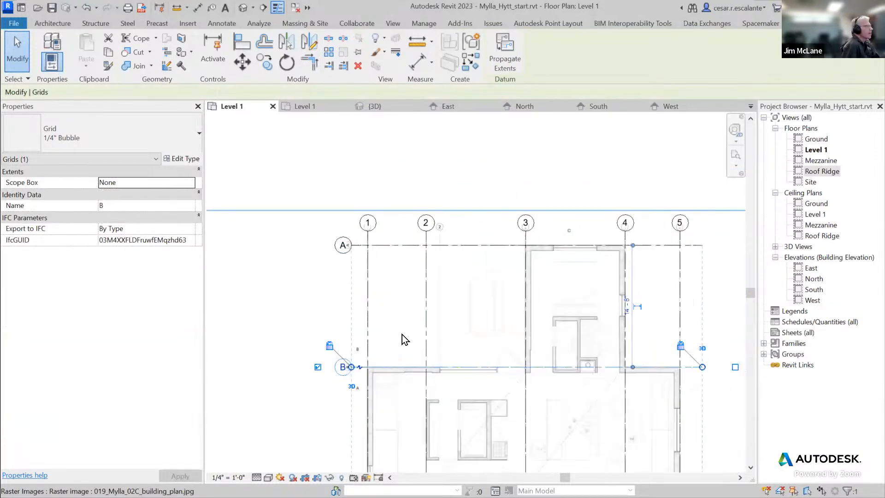
- Move grid line B freehand about 2'-10" north off its reference plane and clear the selection
{"action": "left_click", "coordinate": [324, 374]}
{"action": "scroll", "coordinate": [324, 374], "scroll_direction": "up", "scroll_amount": 3}
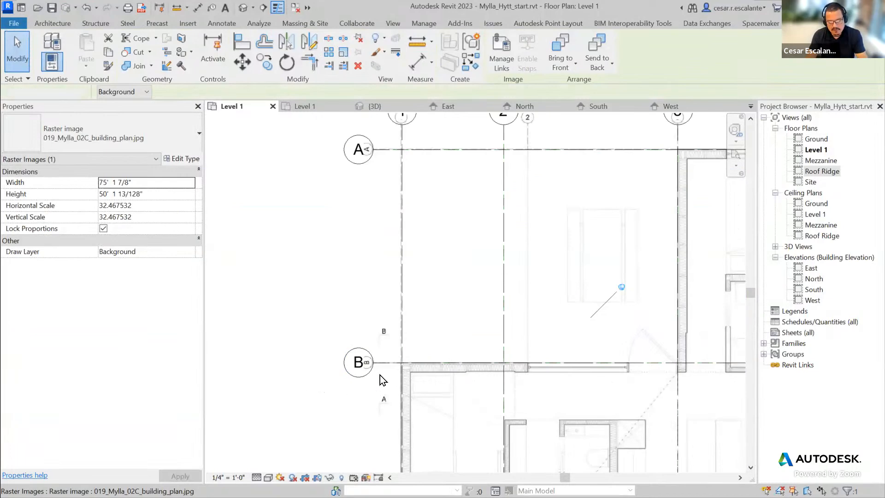
{"action": "key", "text": "Escape"}
{"action": "left_click", "coordinate": [390, 363]}
{"action": "left_click_drag", "start_coordinate": [399, 363], "coordinate": [431, 322]}
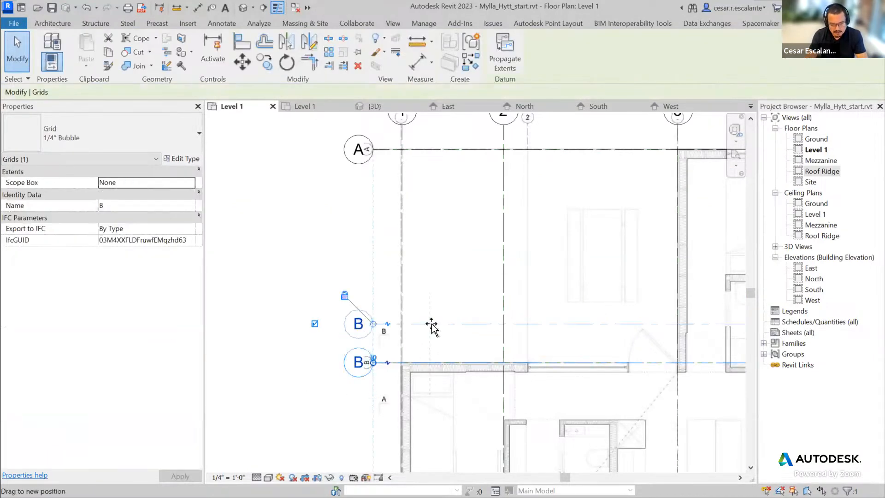
{"action": "left_click", "coordinate": [265, 435]}
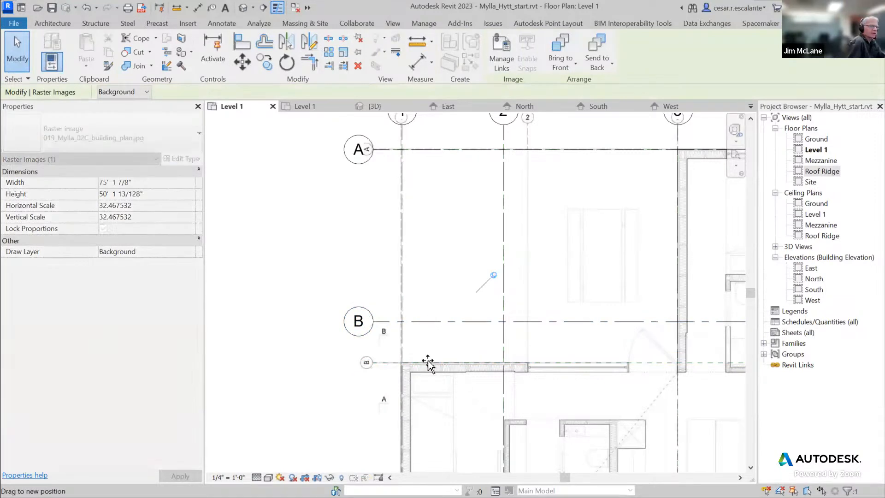
{"action": "key", "text": "Escape"}
- Select the displaced grid line B and start the Move command
{"action": "left_click", "coordinate": [434, 322]}
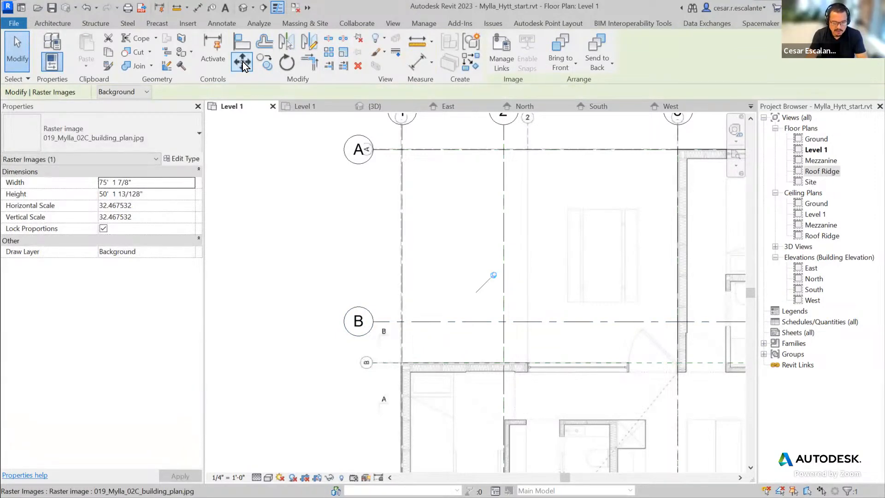
{"action": "key", "text": "Escape"}
{"action": "left_click", "coordinate": [454, 322]}
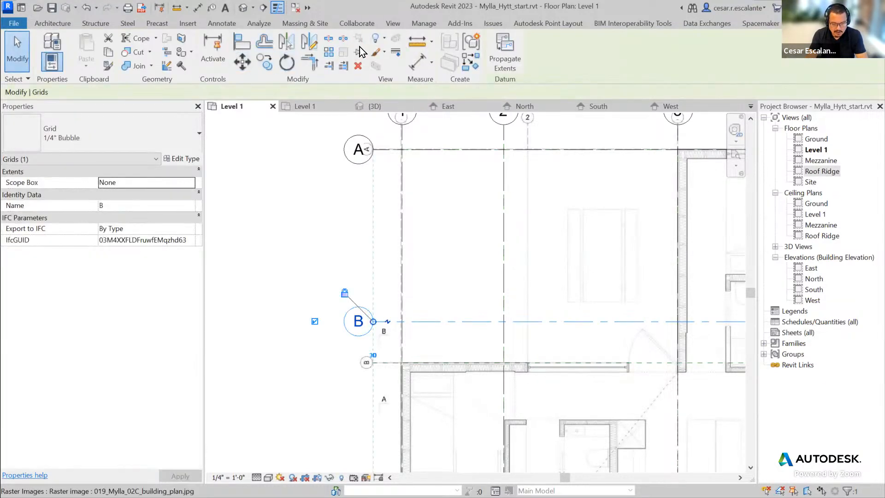
{"action": "left_click", "coordinate": [242, 63]}
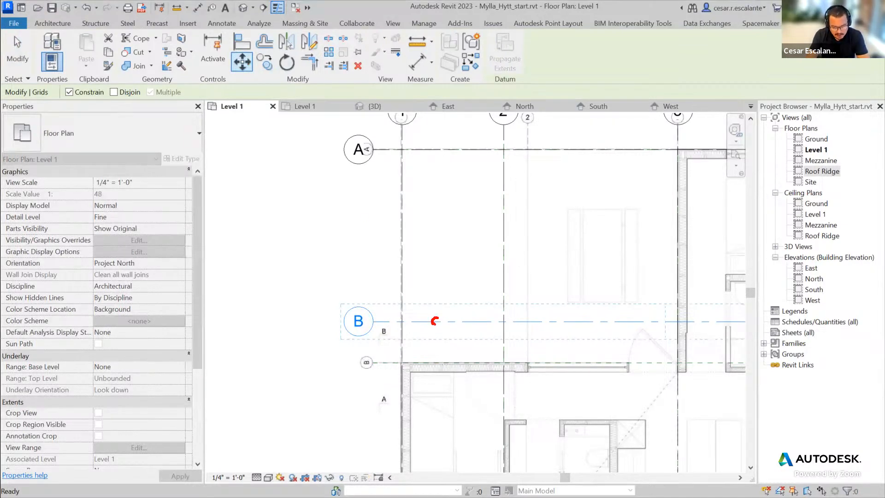
{"action": "mouse_move", "coordinate": [441, 314]}
{"action": "left_mouse_down"}
{"action": "mouse_move", "coordinate": [450, 284]}
{"action": "mouse_move", "coordinate": [468, 278]}
{"action": "left_mouse_up"}
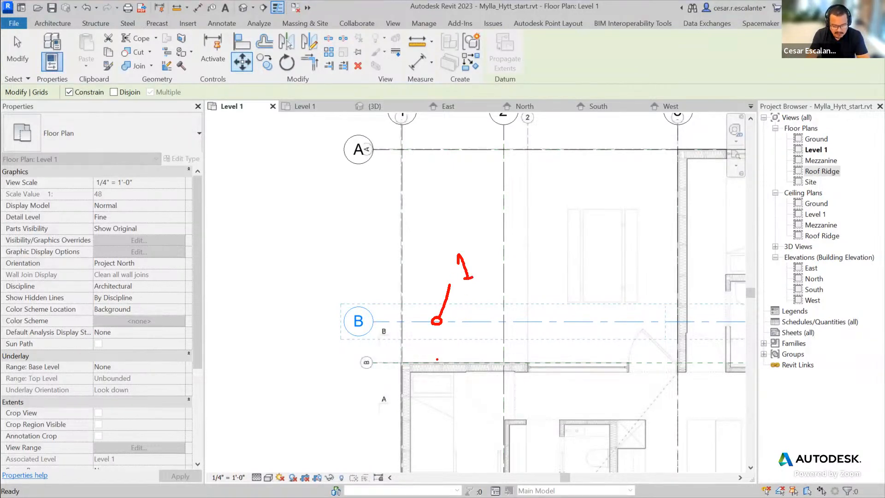
{"action": "mouse_move", "coordinate": [435, 357]}
{"action": "left_mouse_down"}
{"action": "mouse_move", "coordinate": [472, 398]}
{"action": "mouse_move", "coordinate": [487, 396]}
{"action": "left_mouse_up"}
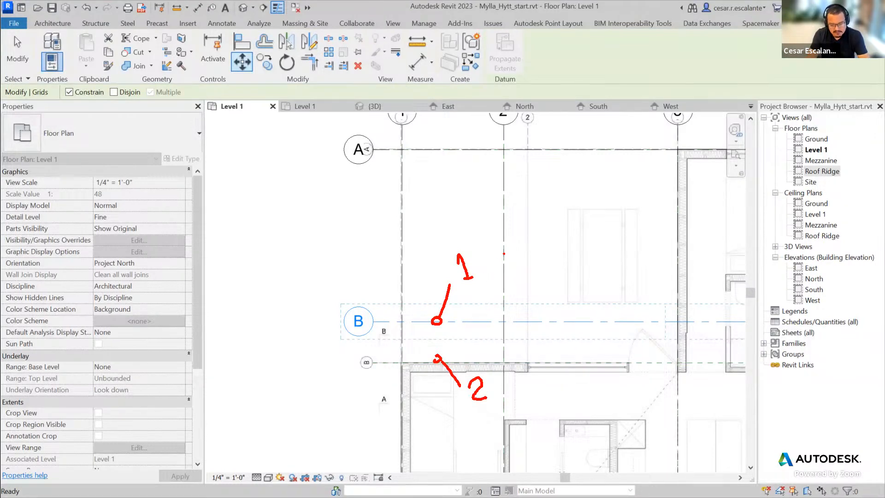
{"action": "left_click", "coordinate": [500, 260]}
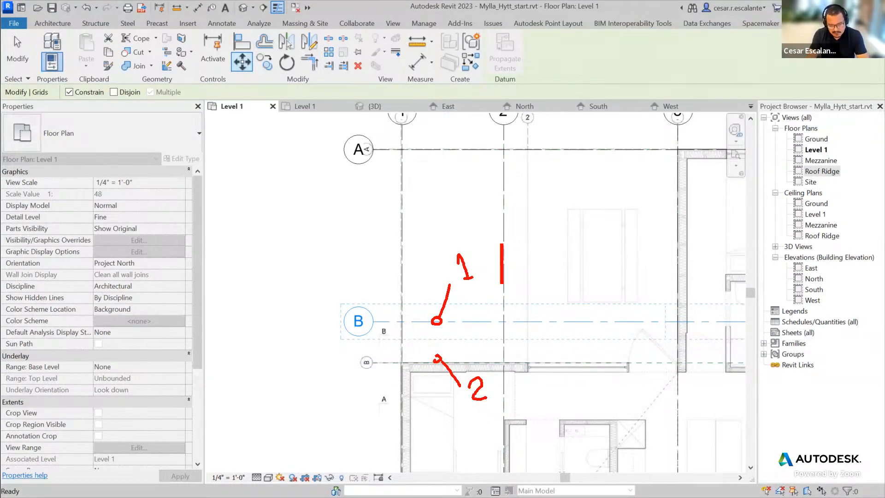
{"action": "type", "text": "source"}
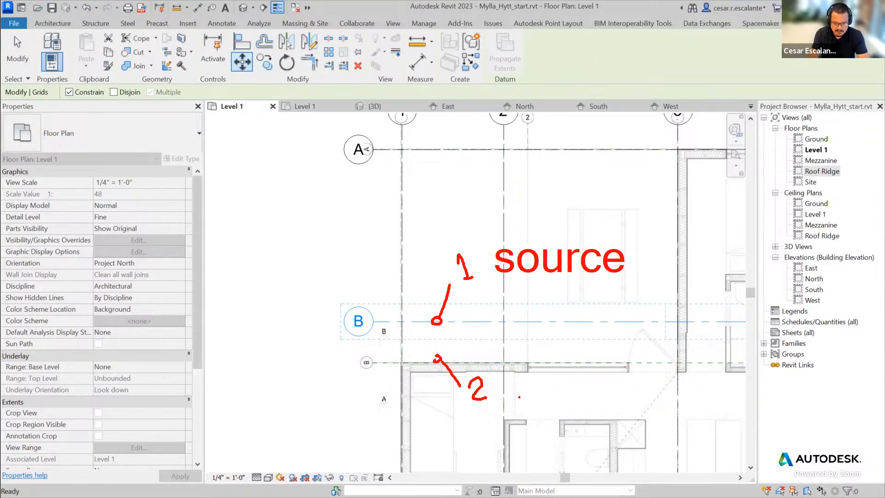
{"action": "left_click", "coordinate": [508, 382]}
{"action": "type", "text": "destination"}
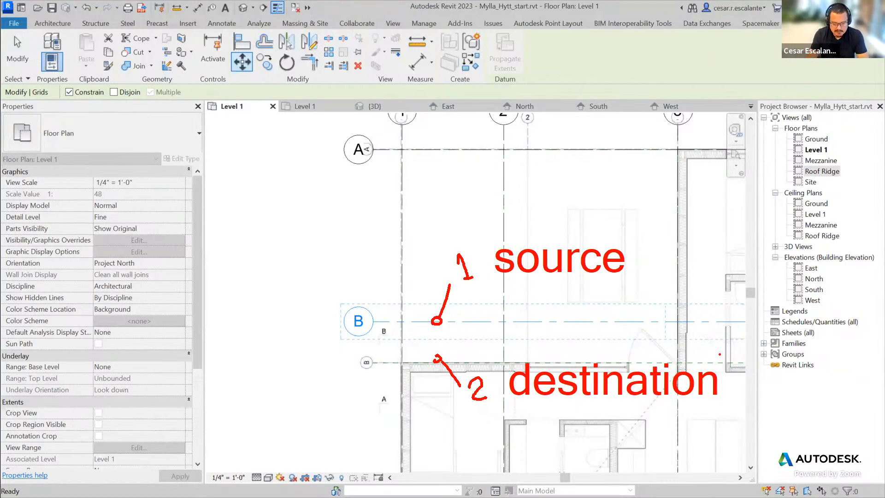
{"action": "key", "text": "Escape"}
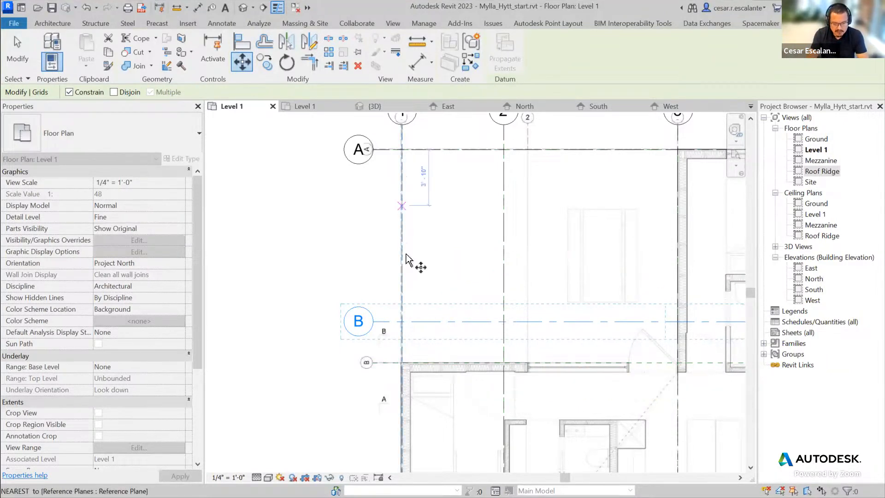
- Move grid line B 2'-10" straight south onto the reference plane along the north wall and deselect it
{"action": "left_click", "coordinate": [437, 321]}
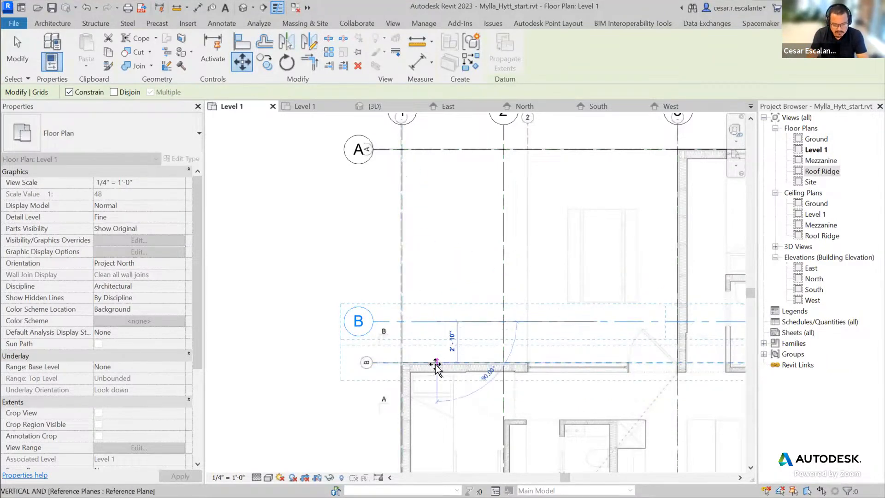
{"action": "left_click", "coordinate": [436, 364]}
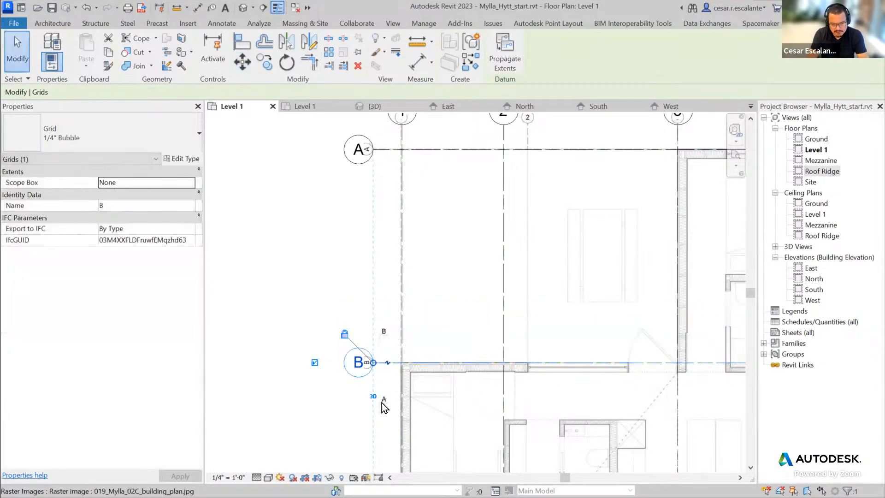
{"action": "left_click", "coordinate": [278, 406]}
{"action": "scroll", "coordinate": [412, 277], "scroll_direction": "down", "scroll_amount": 4}
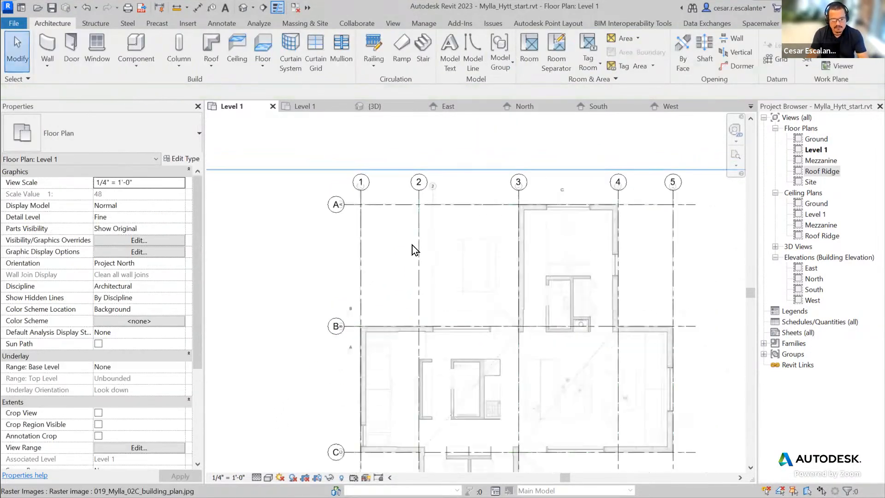
{"action": "middle_click_drag", "start_coordinate": [666, 242], "coordinate": [657, 210]}
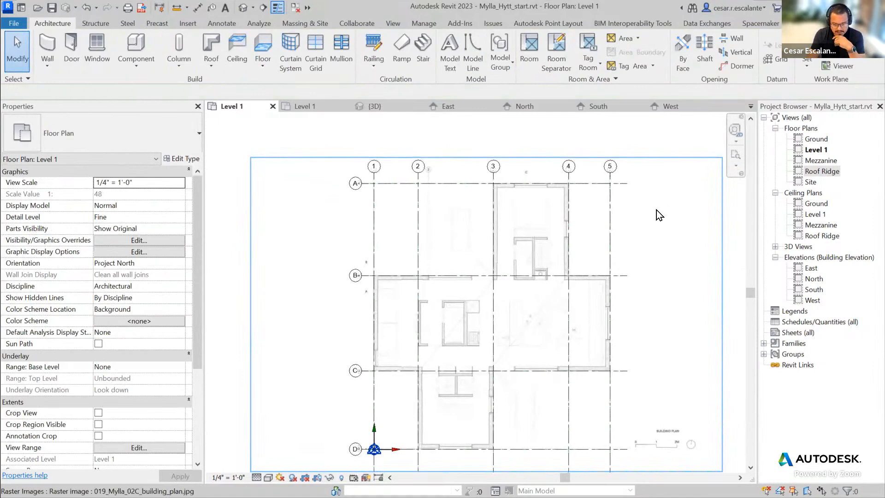
{"action": "left_click", "coordinate": [658, 212]}
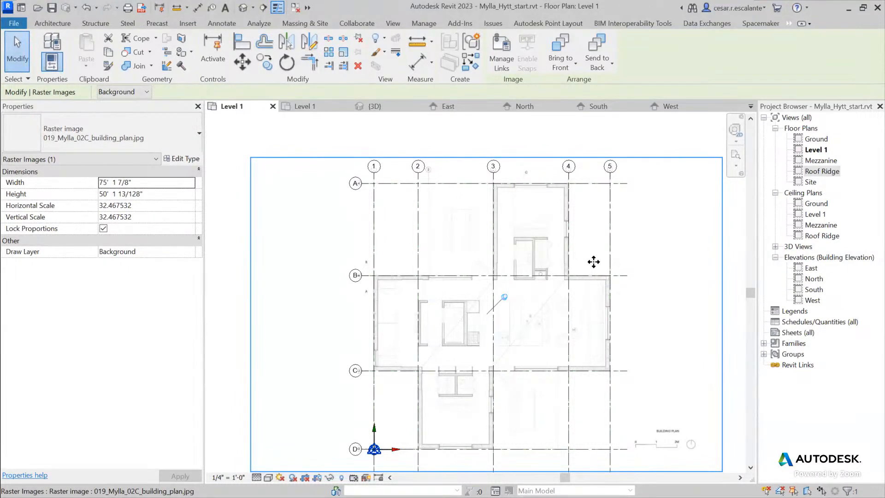
{"action": "left_click", "coordinate": [61, 22]}
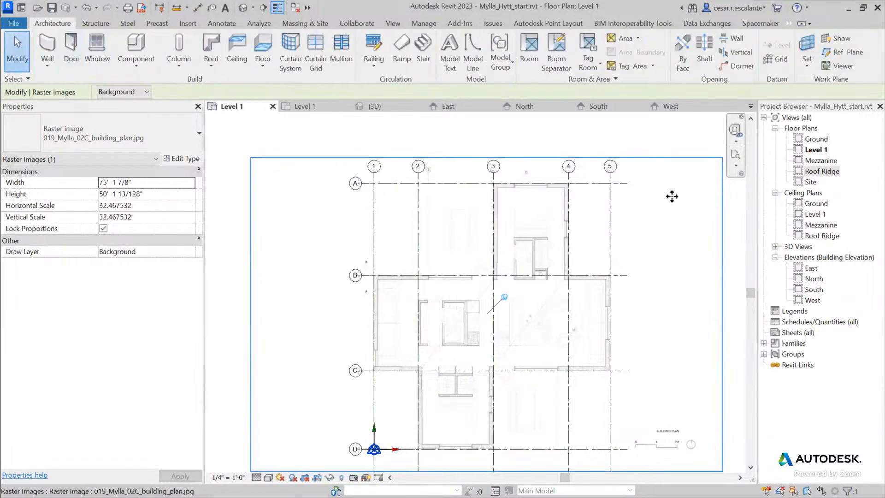
{"action": "left_click", "coordinate": [589, 119]}
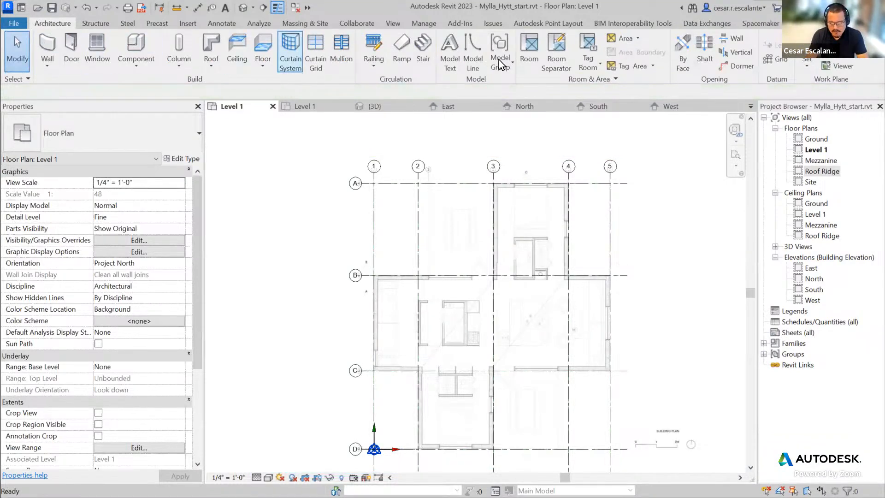
- Sketch a multi-segment grid with a straight line across the plan between grids A and B and an arc curving north at its west end
{"action": "left_click", "coordinate": [781, 63]}
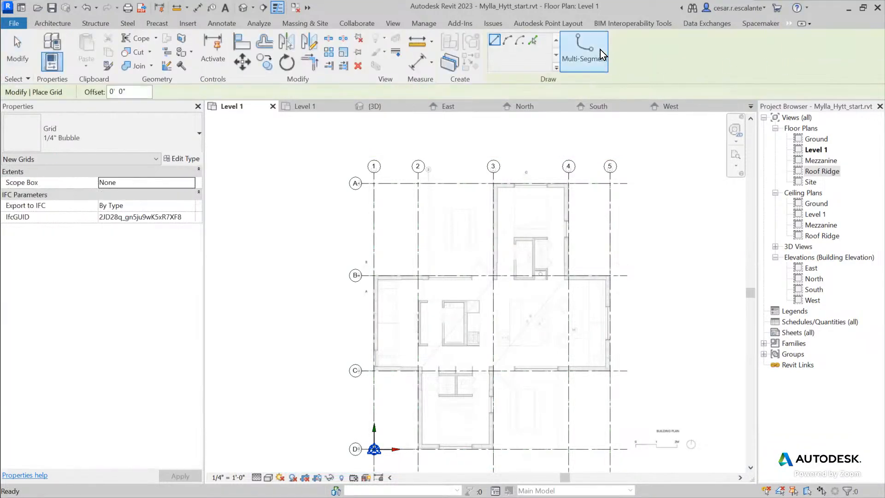
{"action": "left_click", "coordinate": [592, 62]}
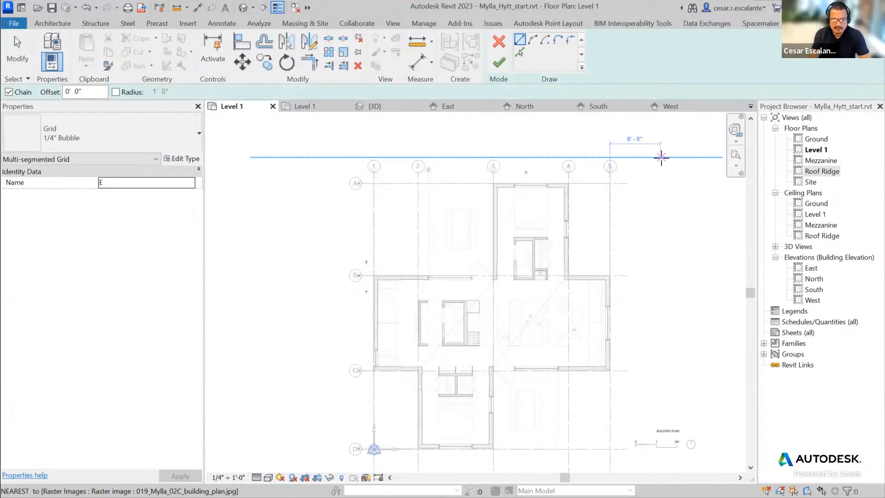
{"action": "left_click", "coordinate": [689, 234]}
{"action": "left_click", "coordinate": [431, 233]}
{"action": "left_click", "coordinate": [532, 40]}
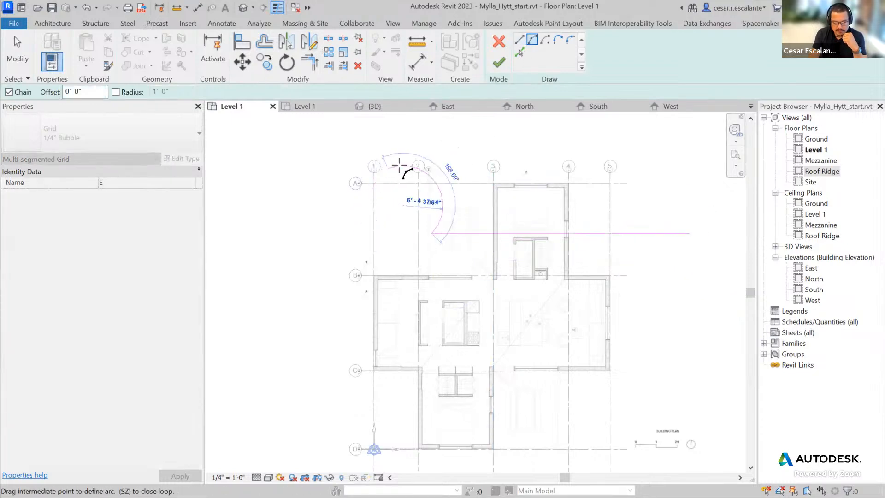
{"action": "left_click", "coordinate": [387, 169]}
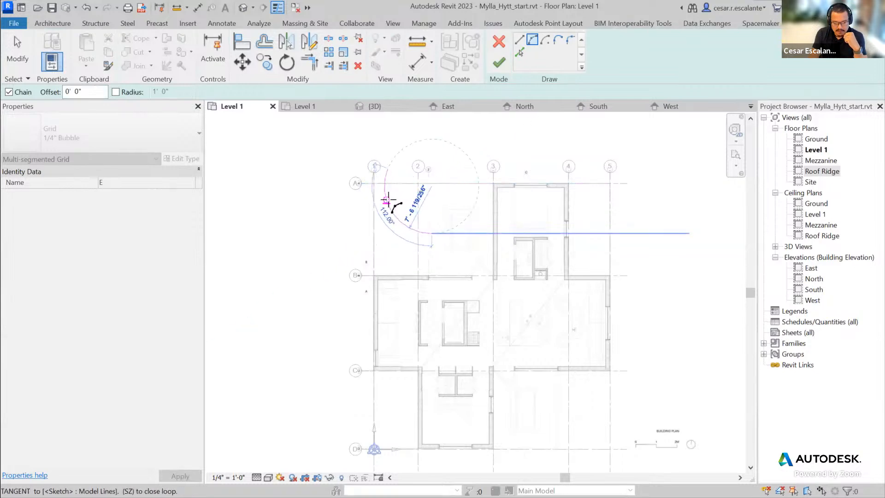
{"action": "left_click", "coordinate": [388, 200]}
{"action": "middle_click_drag", "start_coordinate": [395, 139], "coordinate": [383, 231]}
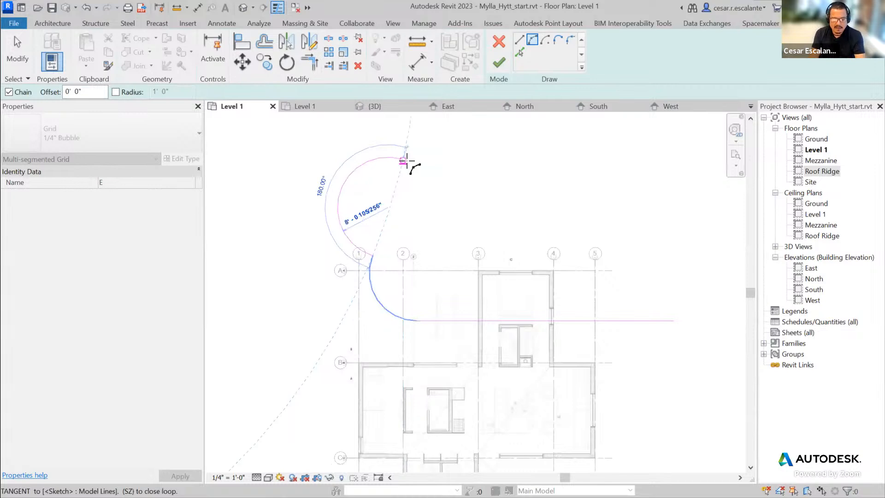
{"action": "key", "text": "Escape"}
{"action": "key", "text": "Escape"}
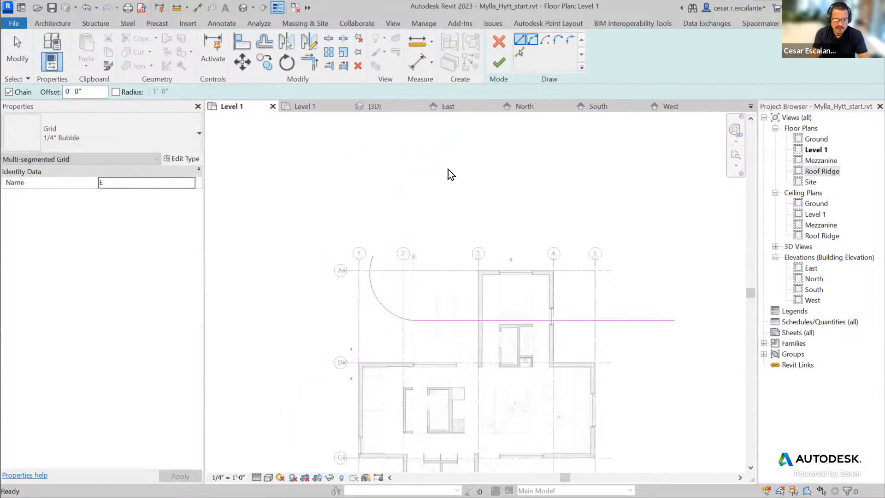
- Extend the sketch from the arc's end with a slanted line about 15'-6" long heading northeast and finish the multi-segment grid
{"action": "left_click", "coordinate": [373, 256]}
{"action": "left_click", "coordinate": [410, 167]}
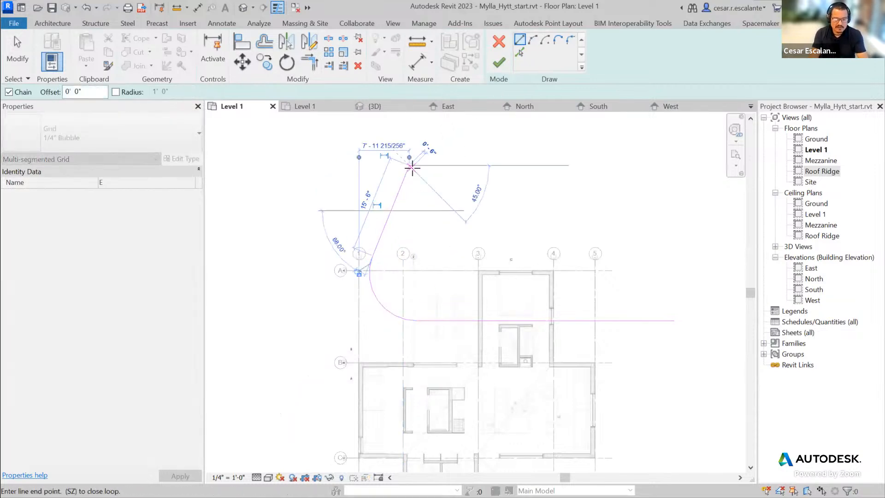
{"action": "left_click", "coordinate": [498, 63]}
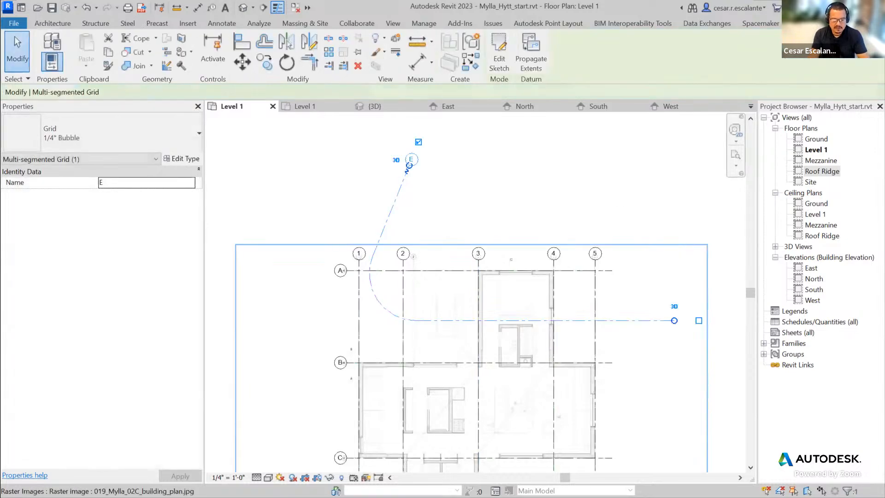
- Delete multi-segmented grid line E
{"action": "left_click", "coordinate": [481, 182]}
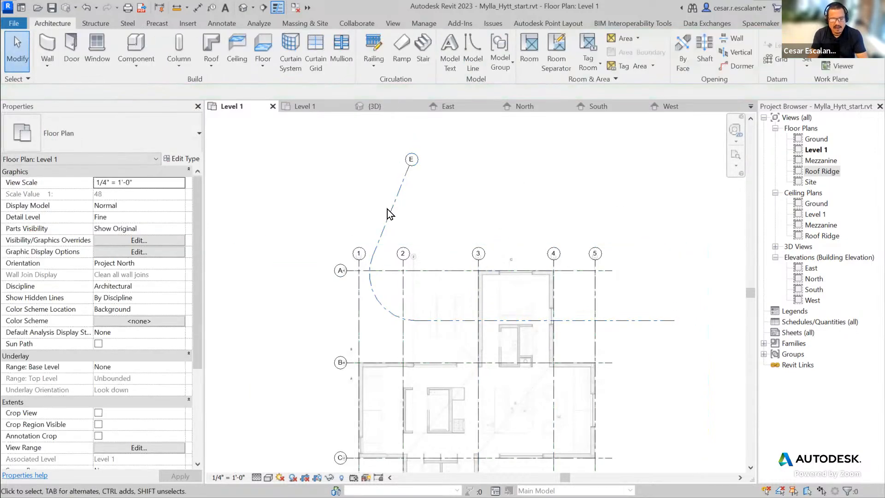
{"action": "left_click", "coordinate": [391, 213]}
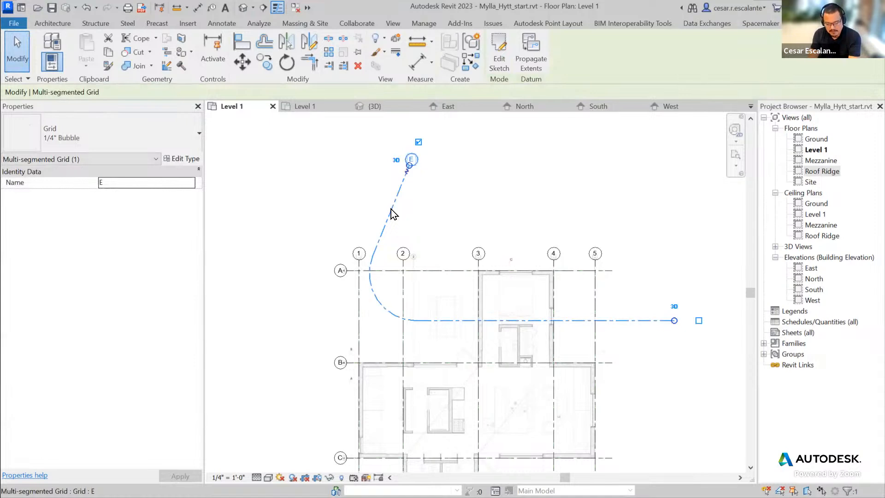
{"action": "key", "text": "Delete"}
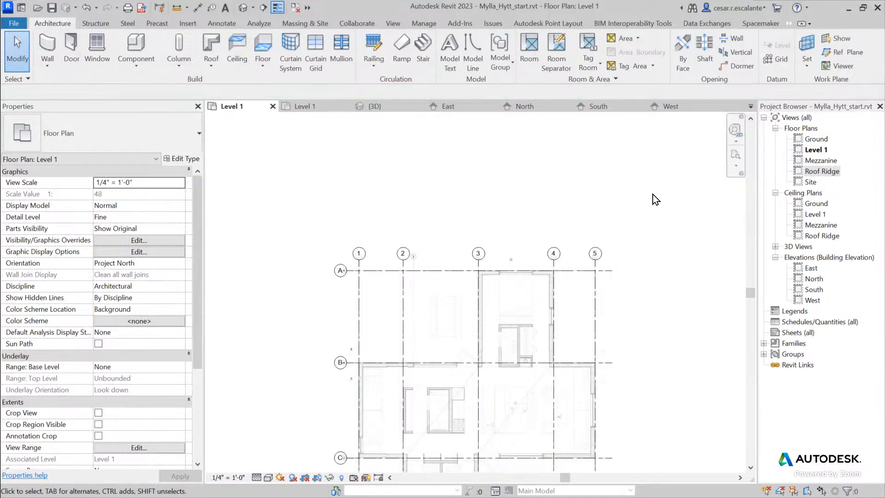
{"action": "left_click", "coordinate": [778, 58]}
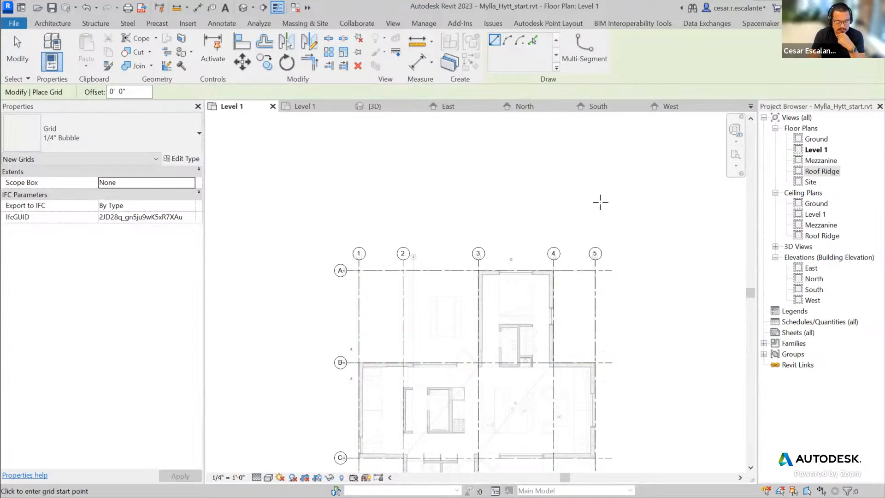
{"action": "scroll", "coordinate": [604, 198], "scroll_direction": "down", "scroll_amount": 3}
{"action": "middle_click_drag", "start_coordinate": [685, 273], "coordinate": [658, 221]}
{"action": "key", "text": "Escape"}
{"action": "key", "text": "Escape"}
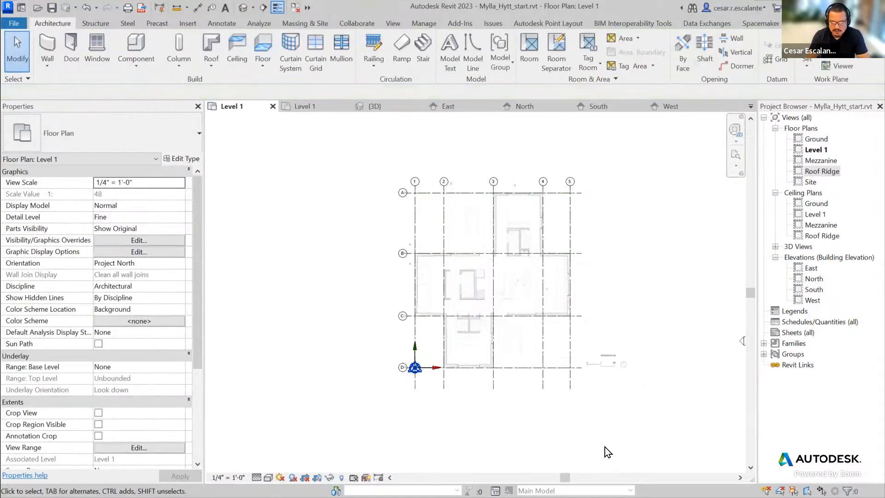
- Open the Mezzanine and Roof Ridge floor plans to check how the grid lines appear on those levels
{"action": "left_click", "coordinate": [821, 162]}
{"action": "double_click", "coordinate": [821, 161]}
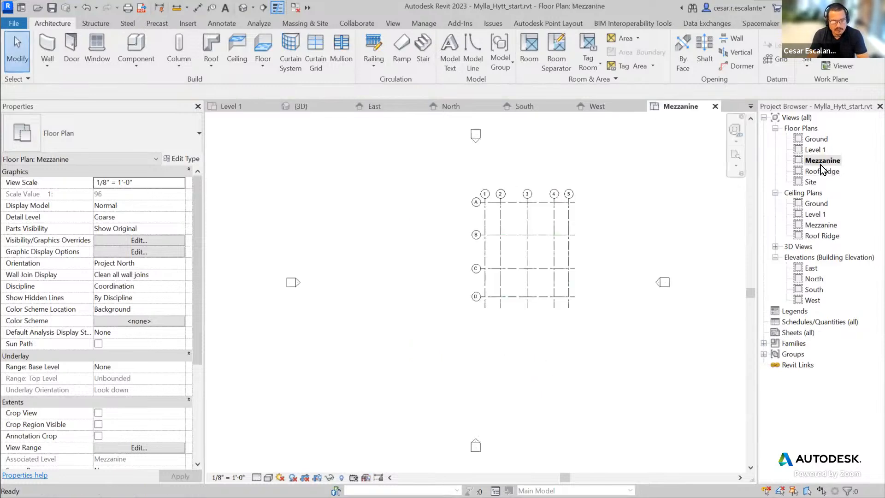
{"action": "double_click", "coordinate": [822, 171]}
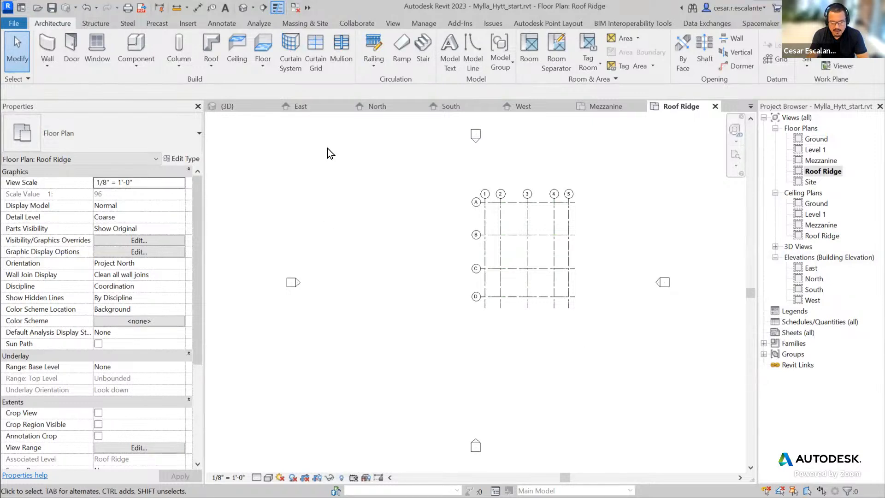
- Open the default 3D view and show its grids on the Ground, Level 1, Mezzanine and Roof Ridge levels
{"action": "left_click", "coordinate": [242, 8]}
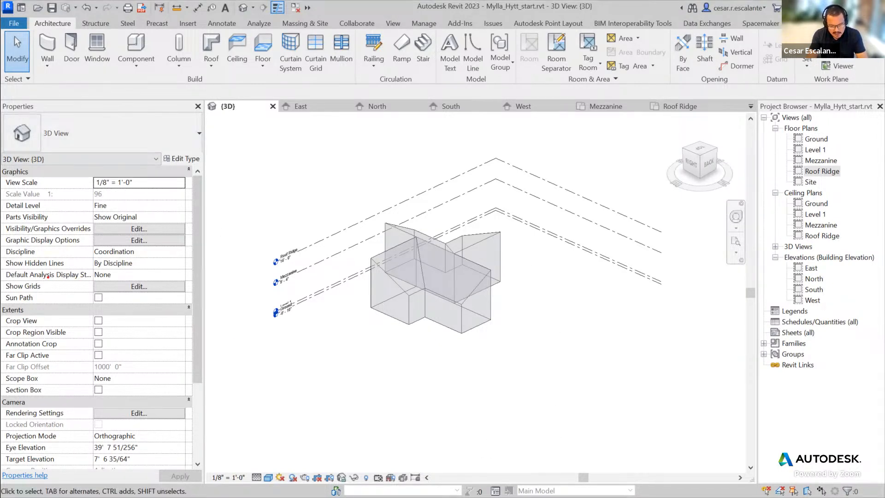
{"action": "left_click_drag", "start_coordinate": [2, 279], "coordinate": [197, 300]}
{"action": "mouse_move", "coordinate": [404, 189]}
{"action": "left_mouse_down"}
{"action": "mouse_move", "coordinate": [271, 263]}
{"action": "mouse_move", "coordinate": [197, 288]}
{"action": "mouse_move", "coordinate": [211, 297]}
{"action": "left_mouse_up"}
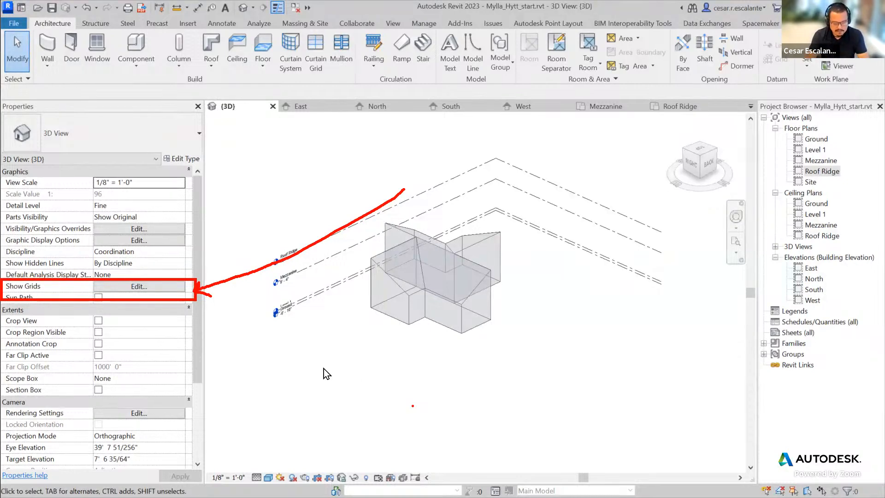
{"action": "left_click", "coordinate": [167, 288]}
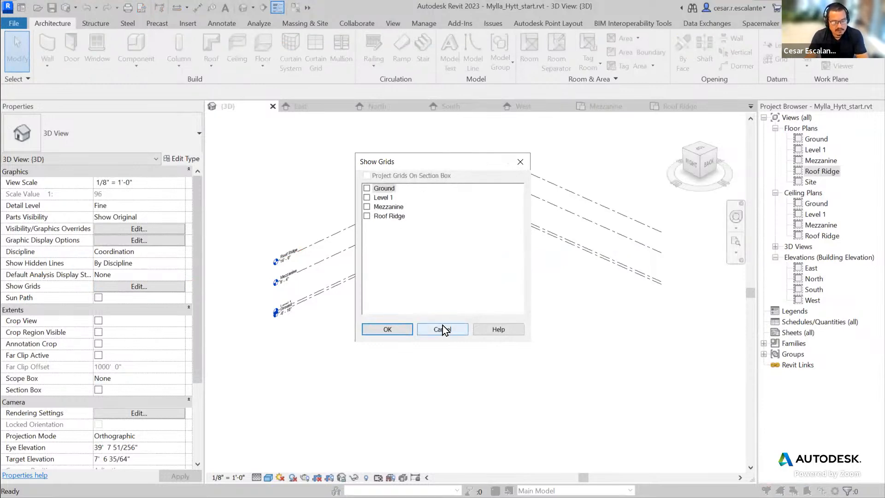
{"action": "left_click", "coordinate": [367, 188]}
{"action": "left_click", "coordinate": [367, 197]}
{"action": "left_click", "coordinate": [367, 207]}
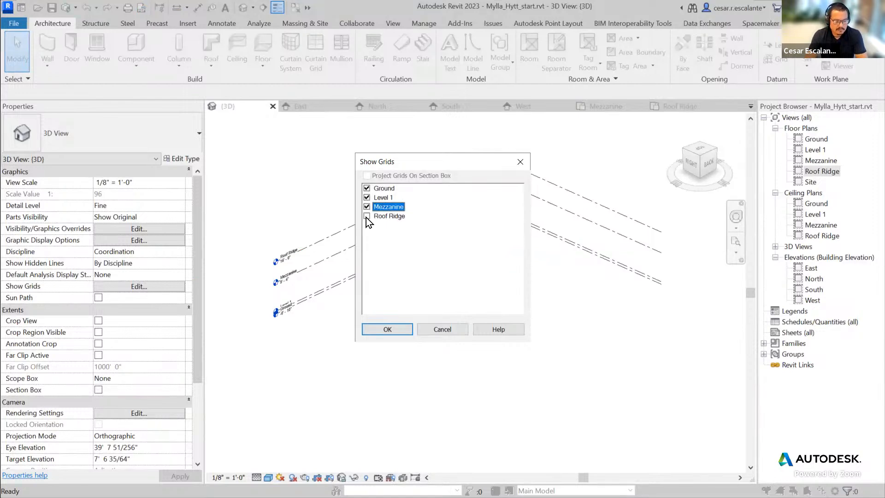
{"action": "left_click", "coordinate": [367, 216]}
{"action": "left_click", "coordinate": [385, 330]}
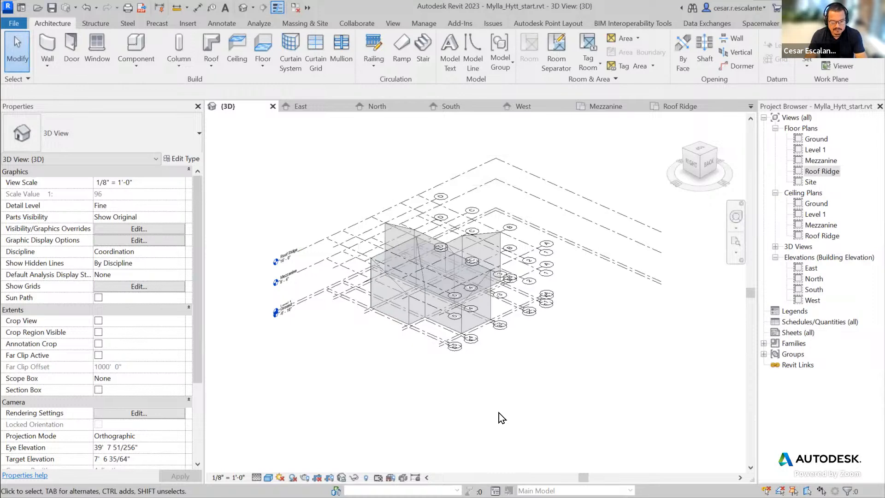
- Examine the grids on all levels of the 3D view from several angles and review the Show Grids settings
{"action": "middle_click_drag", "start_coordinate": [556, 347], "coordinate": [559, 405], "text": "shift"}
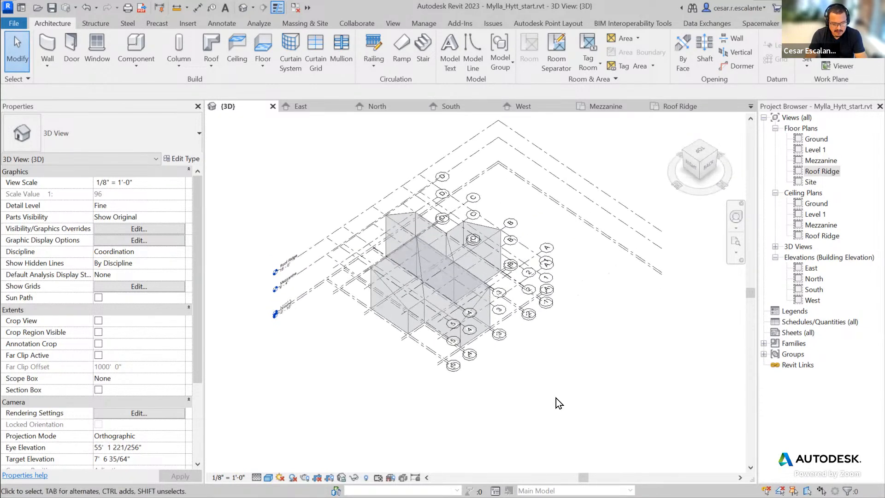
{"action": "left_click", "coordinate": [150, 286]}
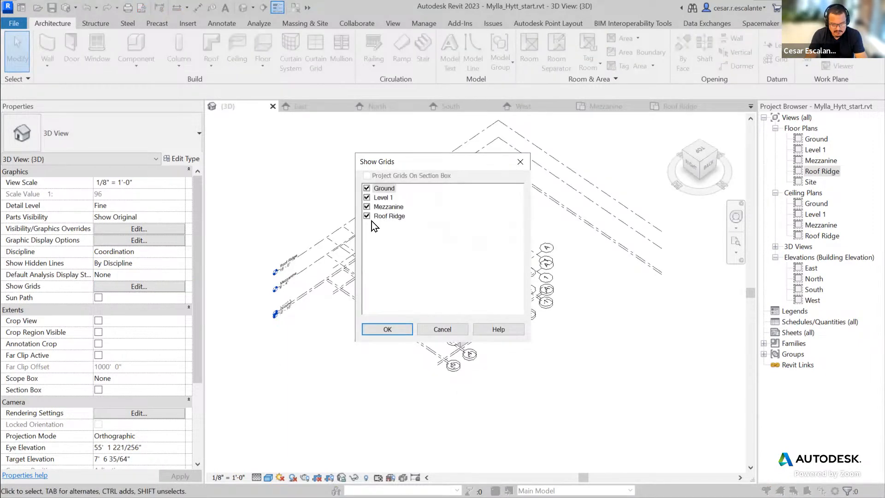
{"action": "left_click", "coordinate": [387, 329]}
{"action": "middle_click_drag", "start_coordinate": [585, 389], "coordinate": [414, 385], "text": "shift"}
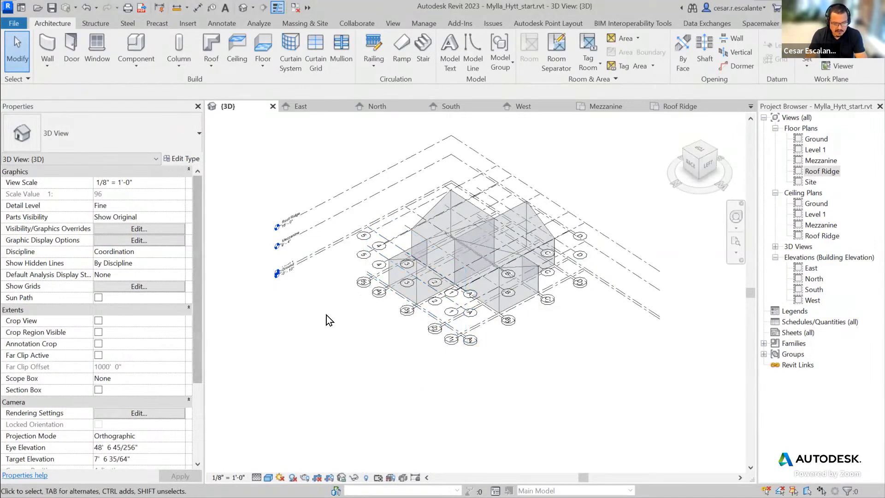
- Select grid line 3 in the 3D view, inspect its type properties and clear the selection
{"action": "left_click", "coordinate": [417, 317]}
{"action": "left_click", "coordinate": [416, 313]}
{"action": "middle_click_drag", "start_coordinate": [429, 387], "coordinate": [435, 393], "text": "shift"}
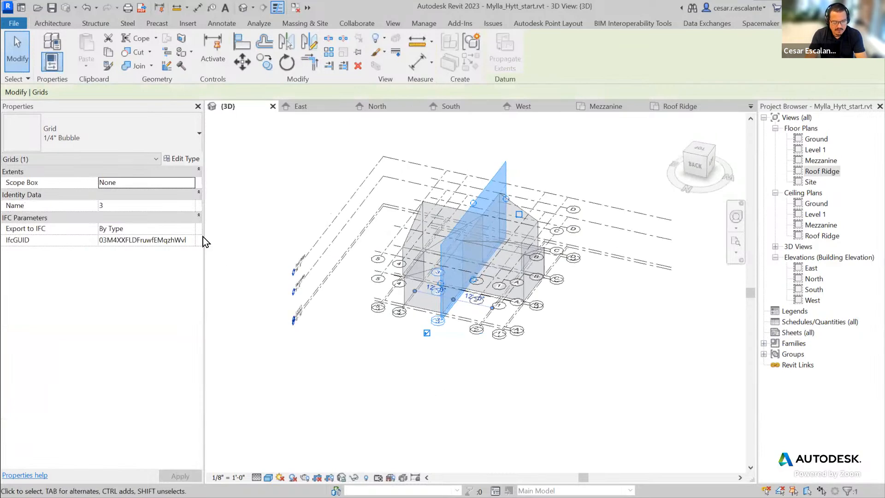
{"action": "left_click", "coordinate": [190, 159]}
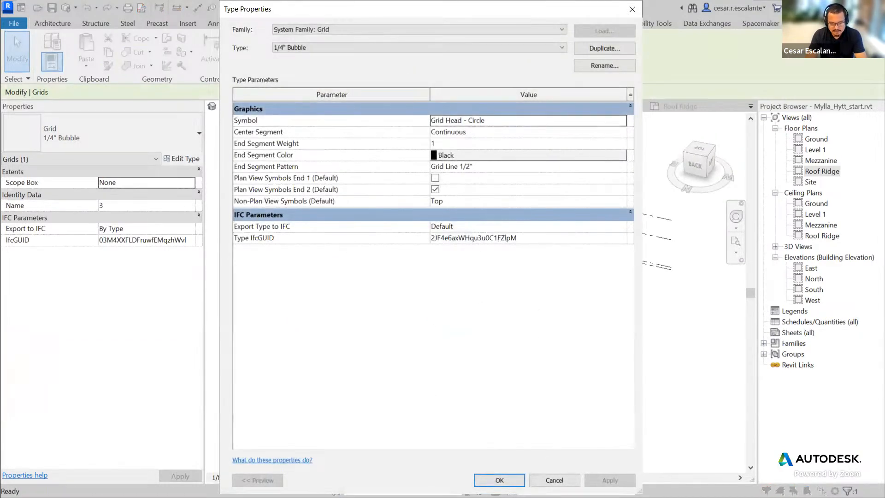
{"action": "key", "text": "Escape"}
{"action": "key", "text": "Escape"}
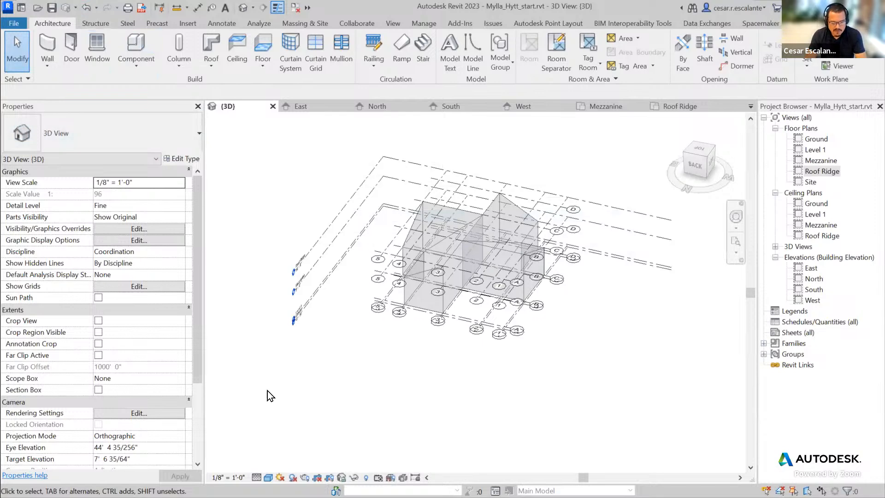
- Hide the grids in the 3D view on the Roof Ridge, Mezzanine, Level 1 and Ground levels
{"action": "left_click", "coordinate": [140, 288]}
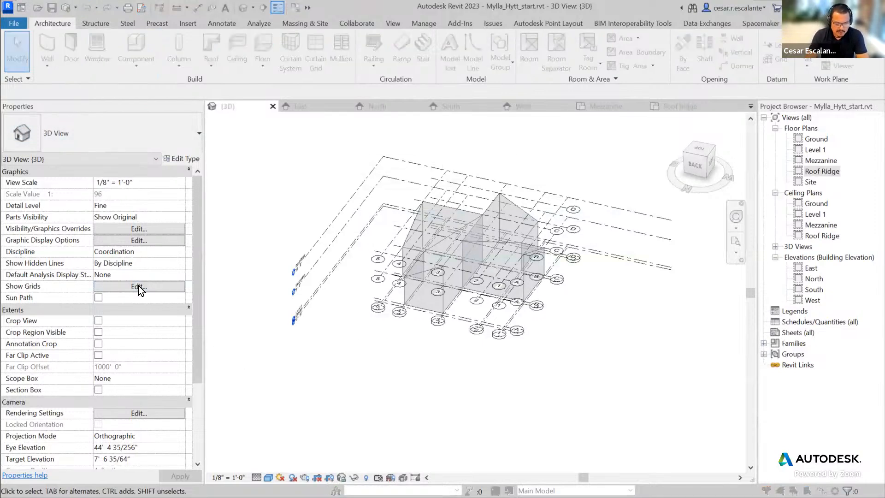
{"action": "left_click", "coordinate": [368, 216]}
{"action": "left_click", "coordinate": [368, 207]}
{"action": "left_click", "coordinate": [367, 198]}
{"action": "left_click", "coordinate": [367, 188]}
{"action": "left_click", "coordinate": [391, 329]}
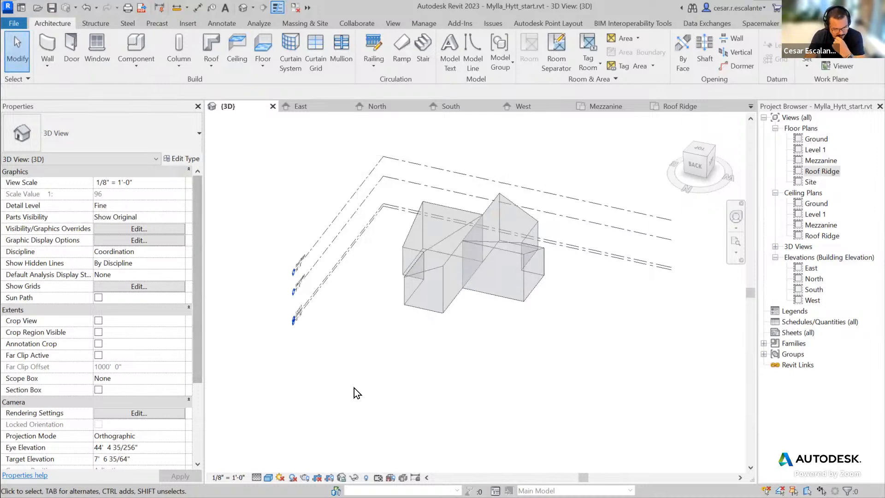
- Return to the Level 1 floor plan and leave nothing selected
{"action": "scroll", "coordinate": [354, 388], "scroll_direction": "down", "scroll_amount": 1}
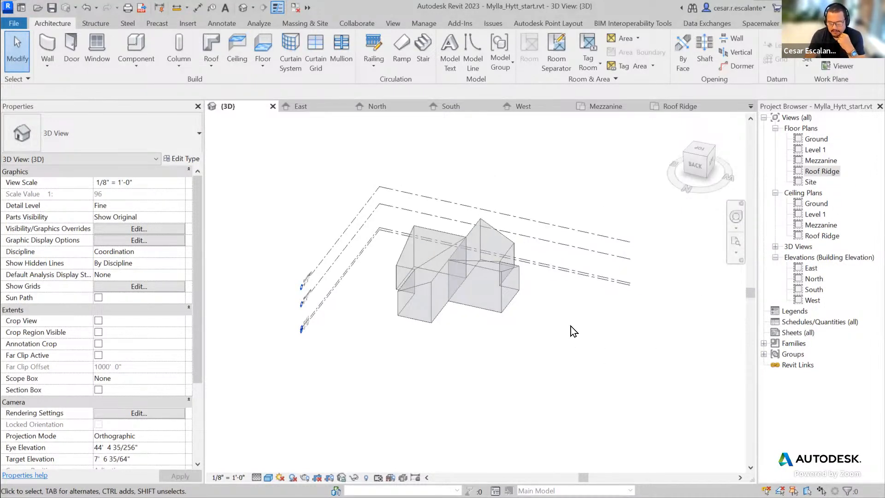
{"action": "double_click", "coordinate": [821, 151]}
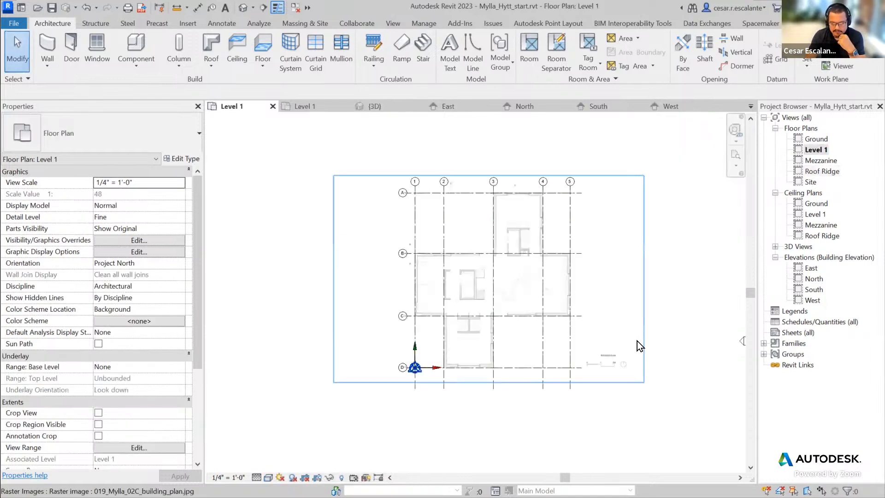
{"action": "left_click", "coordinate": [630, 311]}
{"action": "left_click", "coordinate": [699, 268]}
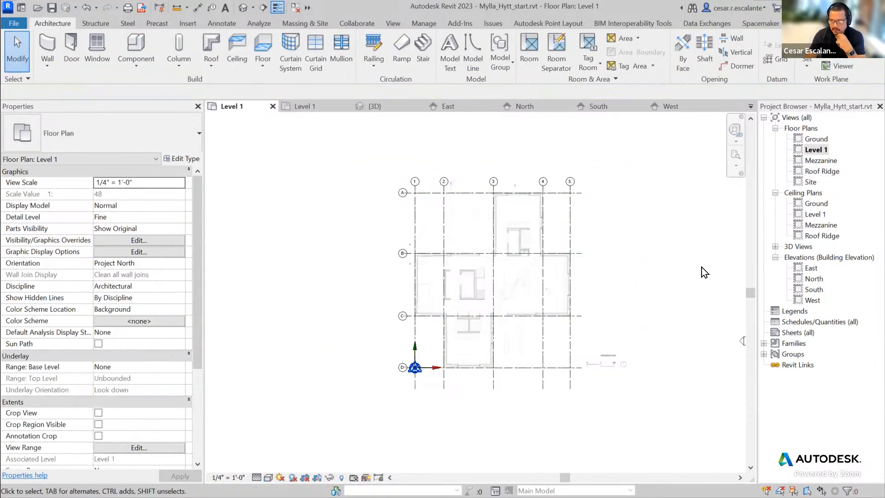
{"action": "left_click", "coordinate": [15, 26]}
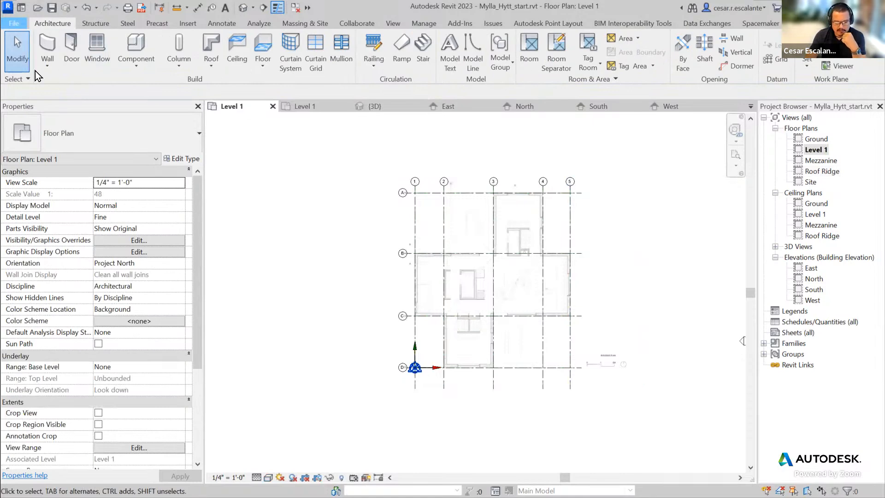
{"action": "left_click", "coordinate": [41, 136]}
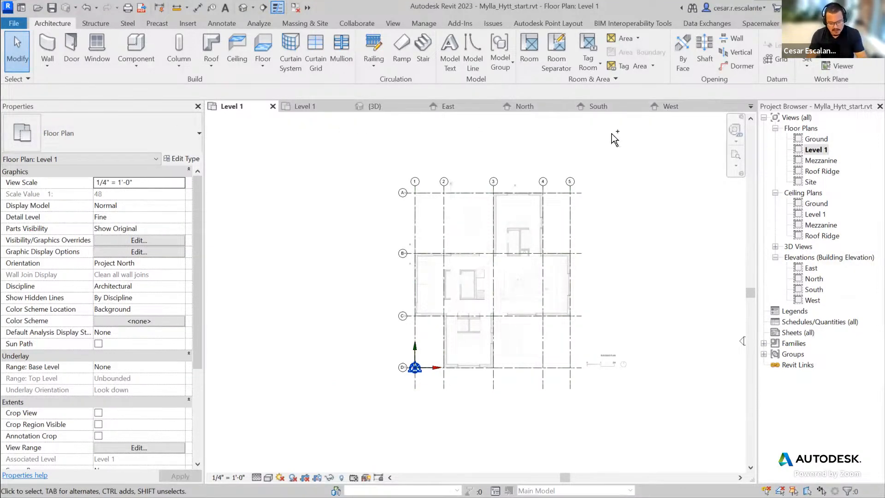
- Open the South elevation view to check the grids against the levels
{"action": "left_click_drag", "start_coordinate": [212, 96], "coordinate": [712, 121]}
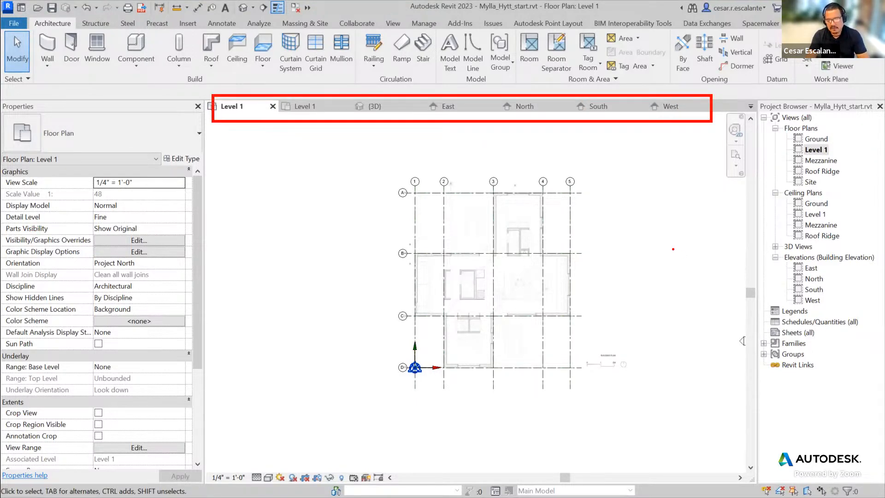
{"action": "key", "text": "Escape"}
{"action": "double_click", "coordinate": [813, 289]}
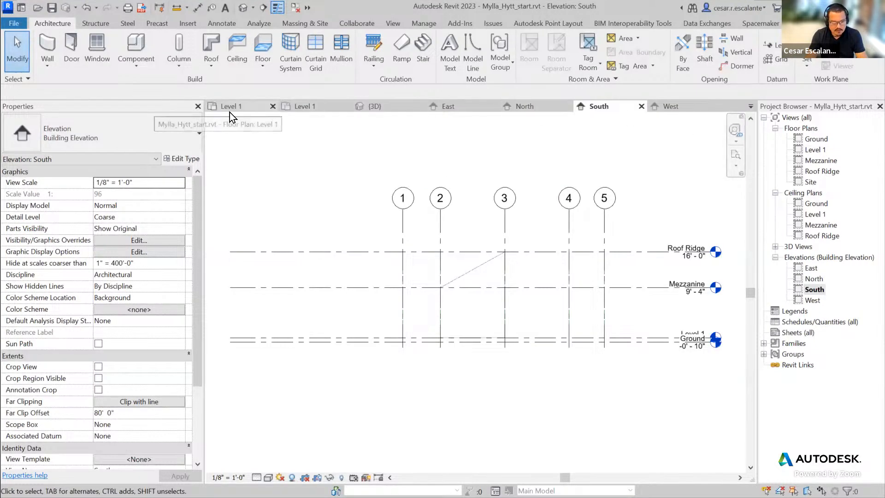
- Return to the Level 1 floor plan and close all inactive views
{"action": "left_click", "coordinate": [751, 107]}
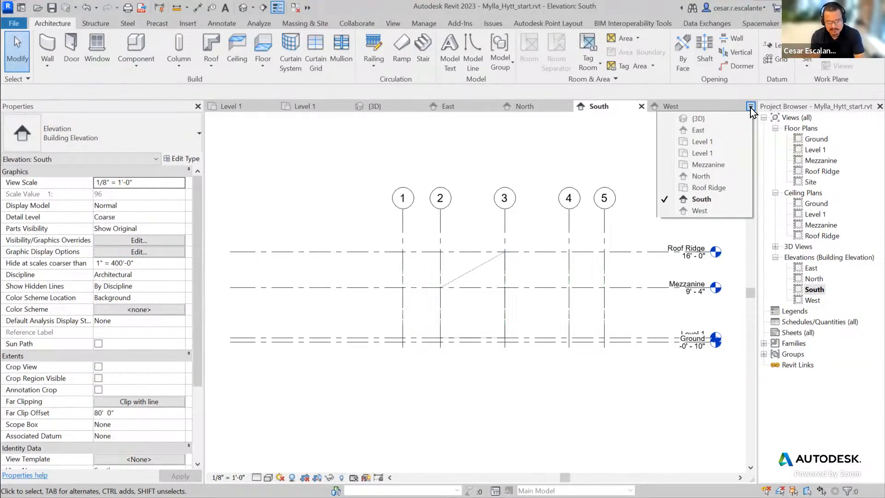
{"action": "left_click", "coordinate": [480, 150]}
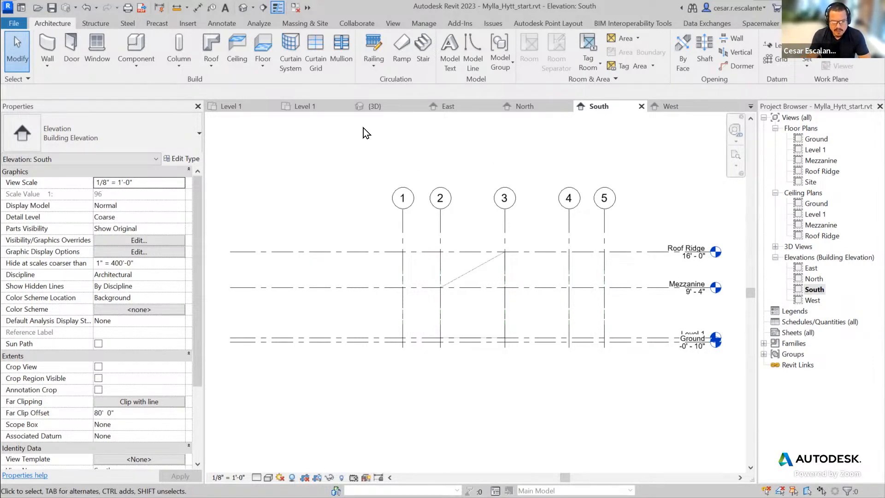
{"action": "left_click", "coordinate": [249, 109]}
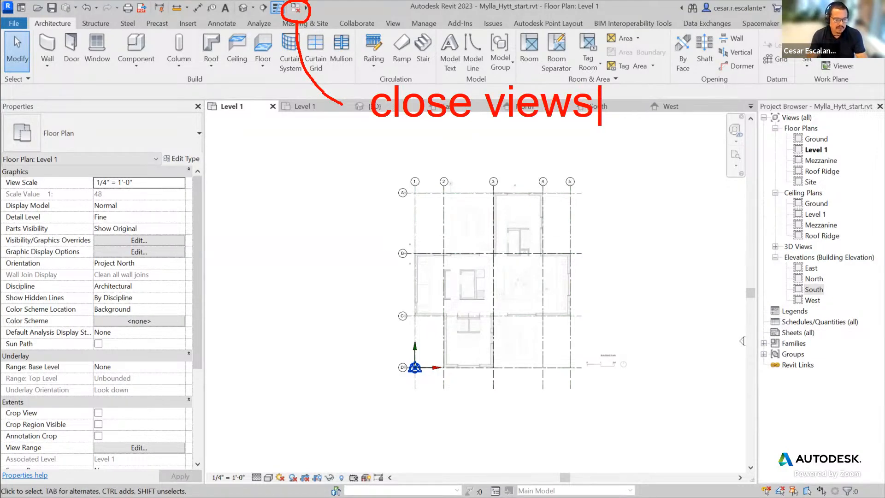
{"action": "left_click", "coordinate": [297, 10]}
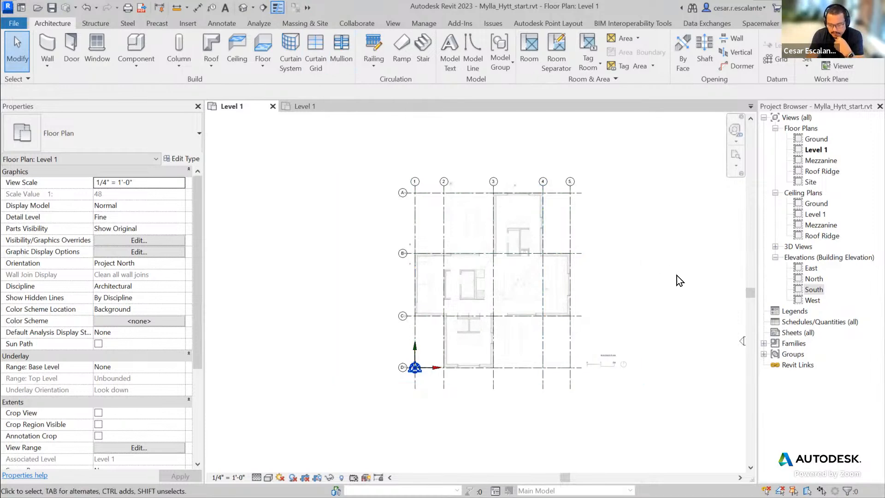
{"action": "middle_click_drag", "start_coordinate": [676, 256], "coordinate": [639, 249]}
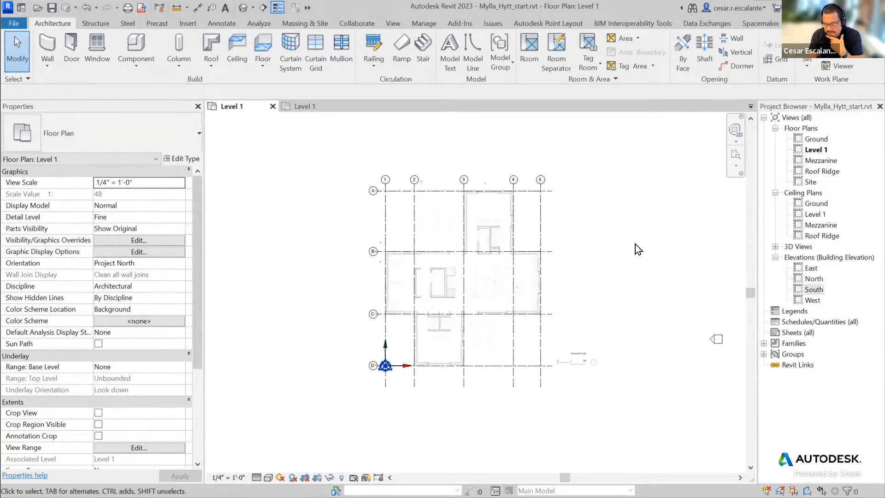
{"action": "middle_click_drag", "start_coordinate": [652, 250], "coordinate": [694, 253]}
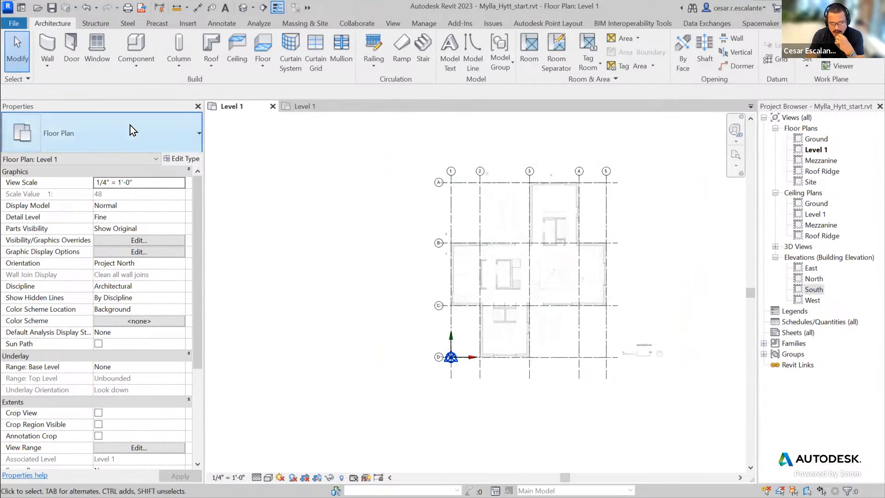
{"action": "left_click", "coordinate": [51, 70]}
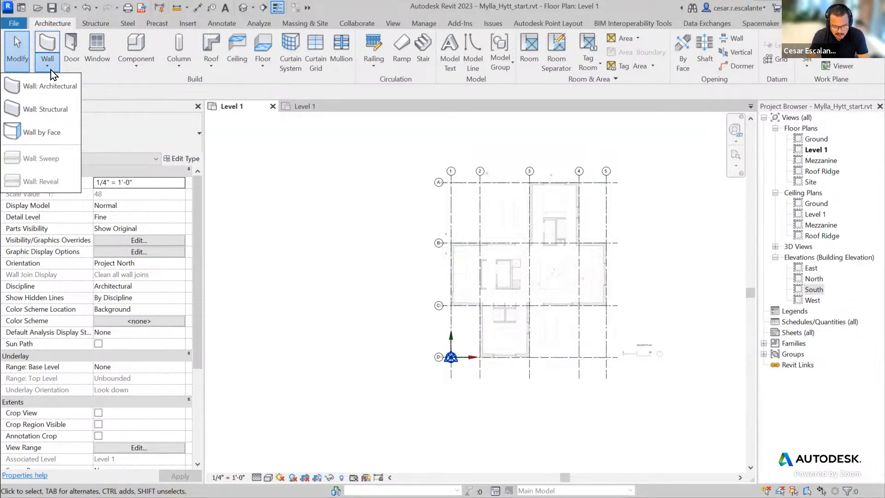
{"action": "left_click", "coordinate": [130, 80]}
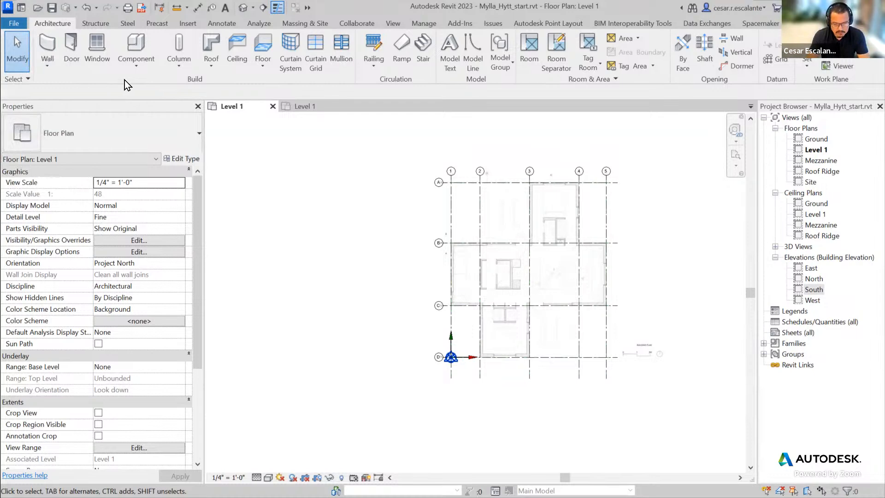
{"action": "middle_click_drag", "start_coordinate": [311, 300], "coordinate": [399, 296]}
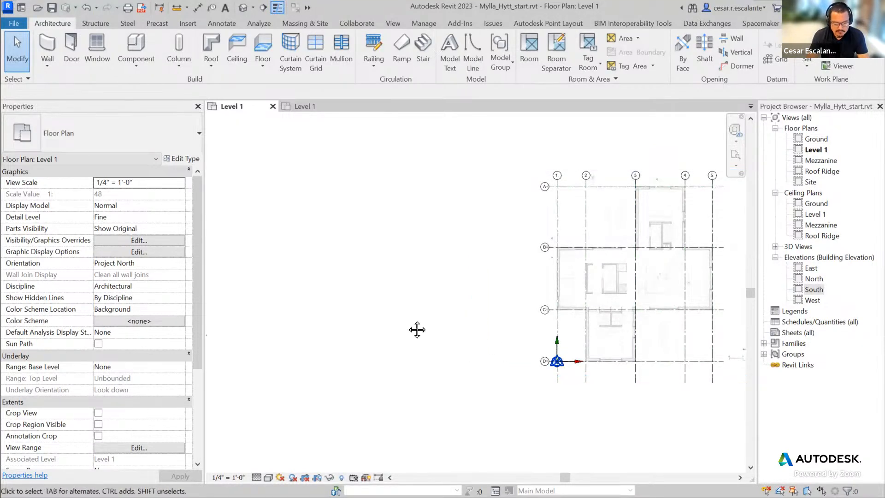
{"action": "middle_click_drag", "start_coordinate": [417, 329], "coordinate": [254, 316]}
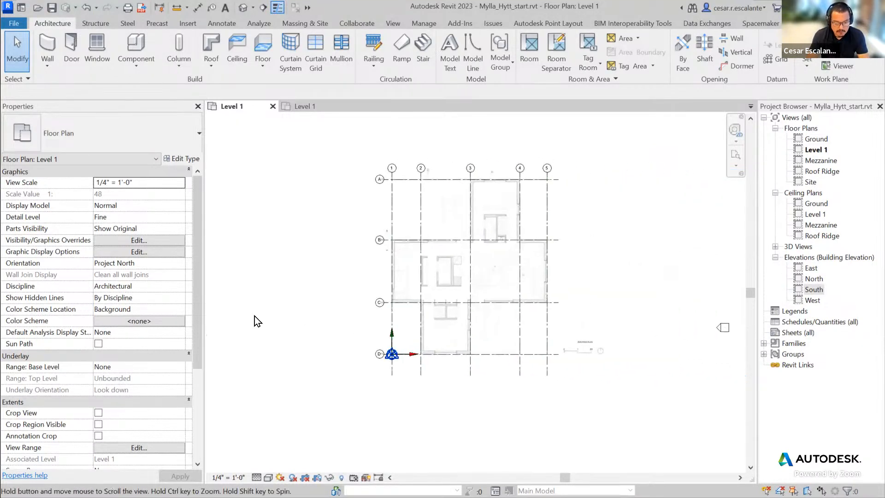
- Expand the Families branch of the project browser and widen the browser to give its entries more room
{"action": "left_click", "coordinate": [765, 345]}
{"action": "scroll", "coordinate": [828, 295], "scroll_direction": "down", "scroll_amount": 3}
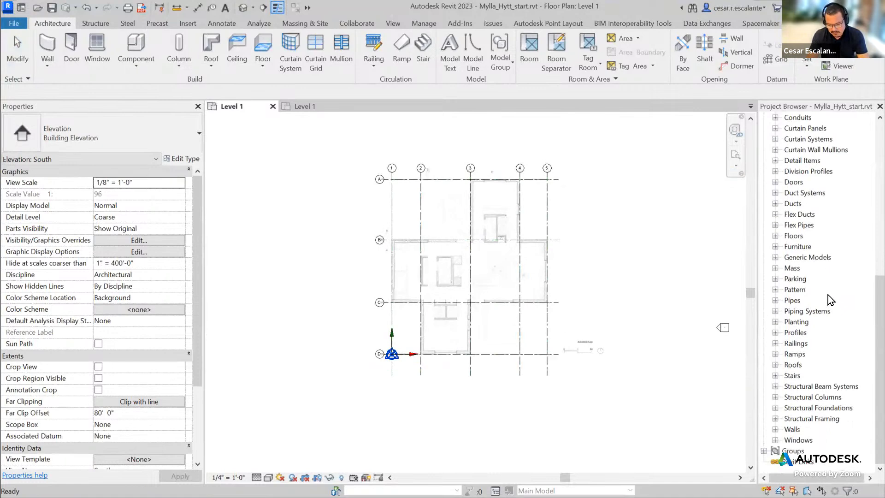
{"action": "scroll", "coordinate": [830, 291], "scroll_direction": "up", "scroll_amount": 5}
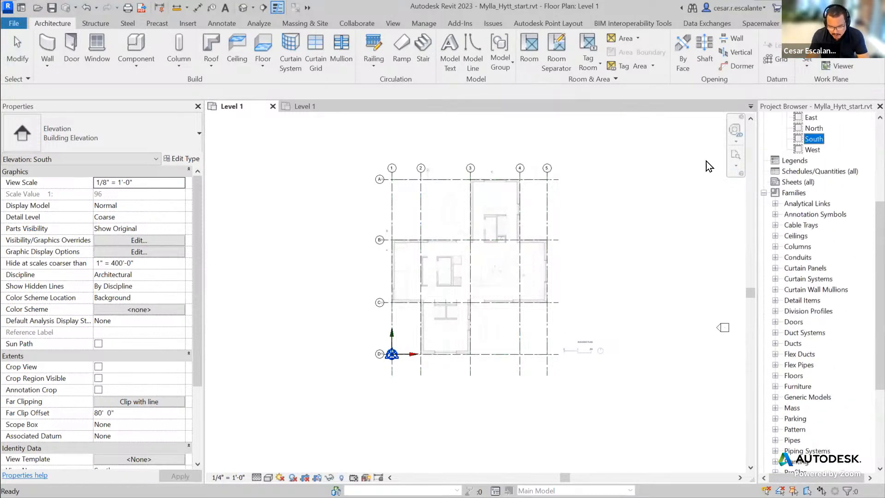
{"action": "left_click_drag", "start_coordinate": [757, 199], "coordinate": [671, 216]}
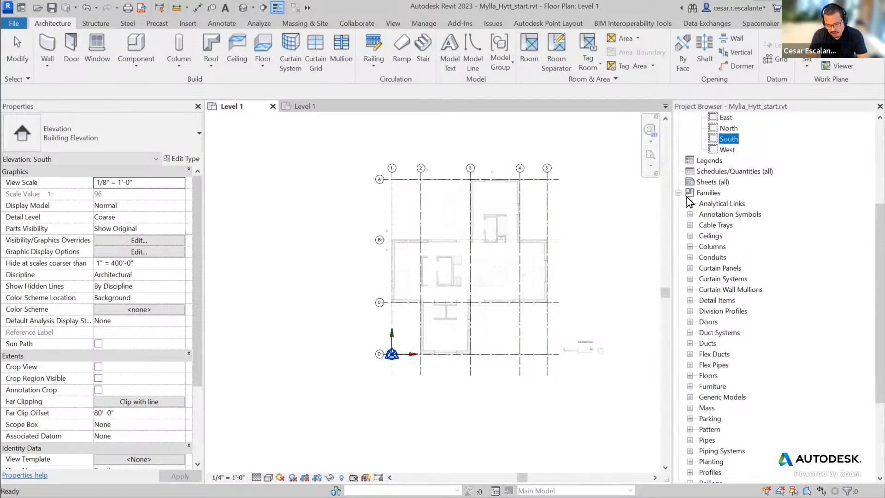
{"action": "scroll", "coordinate": [728, 226], "scroll_direction": "down", "scroll_amount": 3}
{"action": "scroll", "coordinate": [732, 231], "scroll_direction": "down", "scroll_amount": 3}
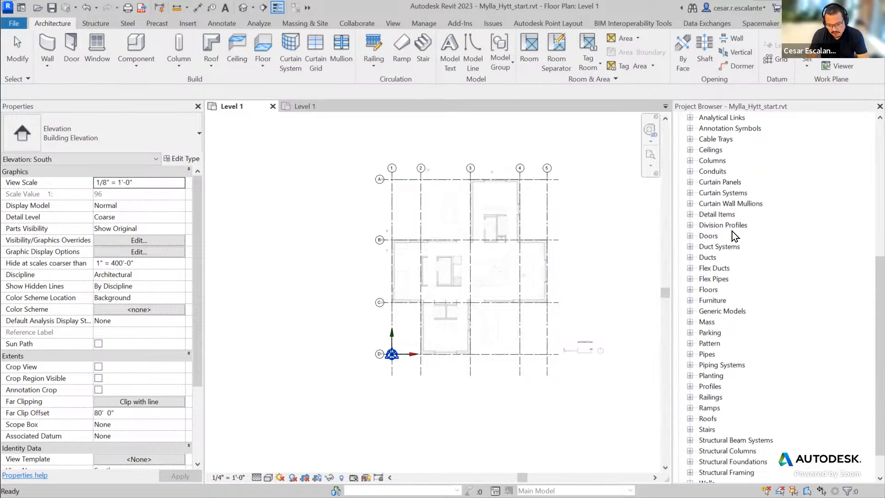
- Expand the Walls families down to Basic Wall and review the available wall types
{"action": "left_click", "coordinate": [690, 440]}
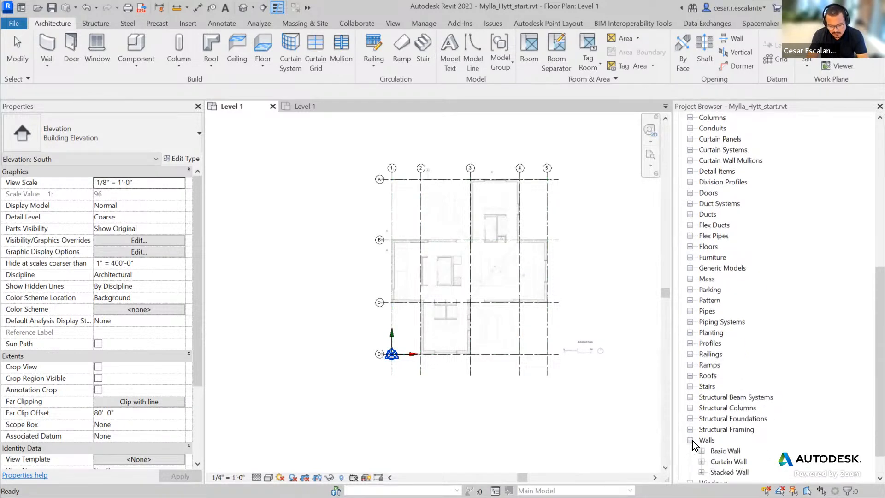
{"action": "scroll", "coordinate": [693, 440], "scroll_direction": "down", "scroll_amount": 1}
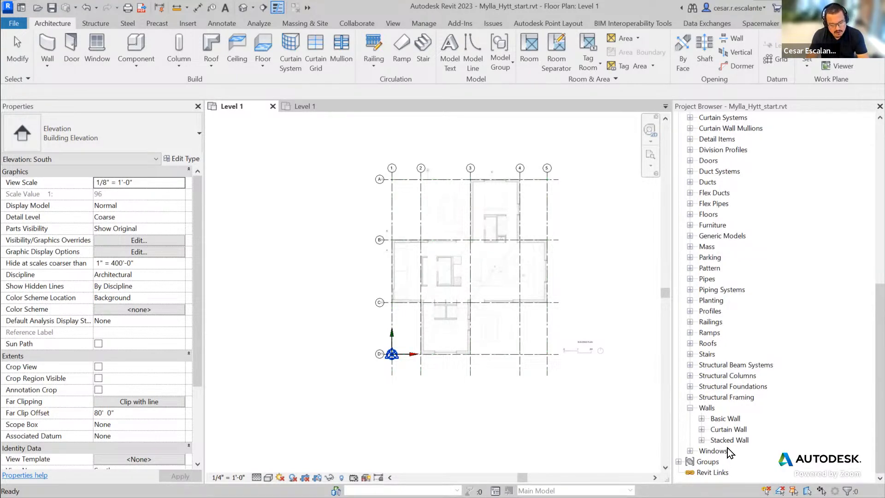
{"action": "left_click", "coordinate": [701, 419]}
{"action": "scroll", "coordinate": [769, 319], "scroll_direction": "down", "scroll_amount": 1}
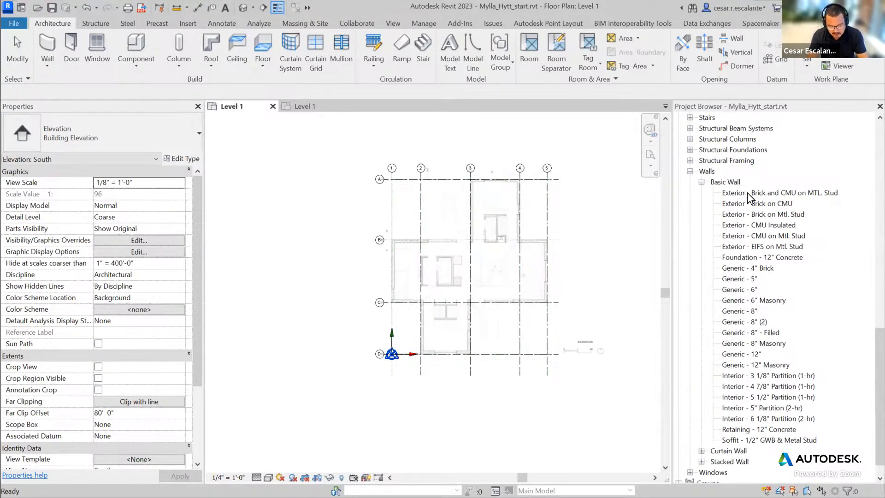
{"action": "mouse_move", "coordinate": [721, 187]}
{"action": "left_mouse_down"}
{"action": "mouse_move", "coordinate": [855, 432]}
{"action": "mouse_move", "coordinate": [846, 448]}
{"action": "left_mouse_up"}
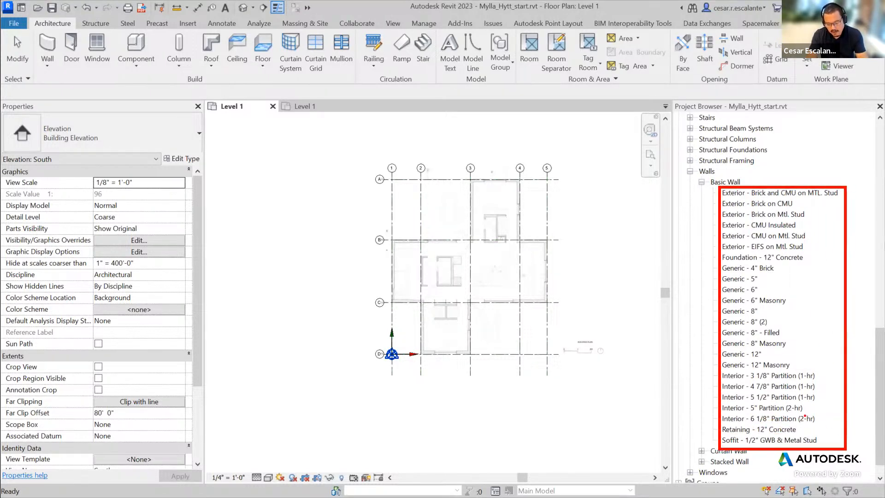
{"action": "left_click_drag", "start_coordinate": [448, 323], "coordinate": [447, 362]}
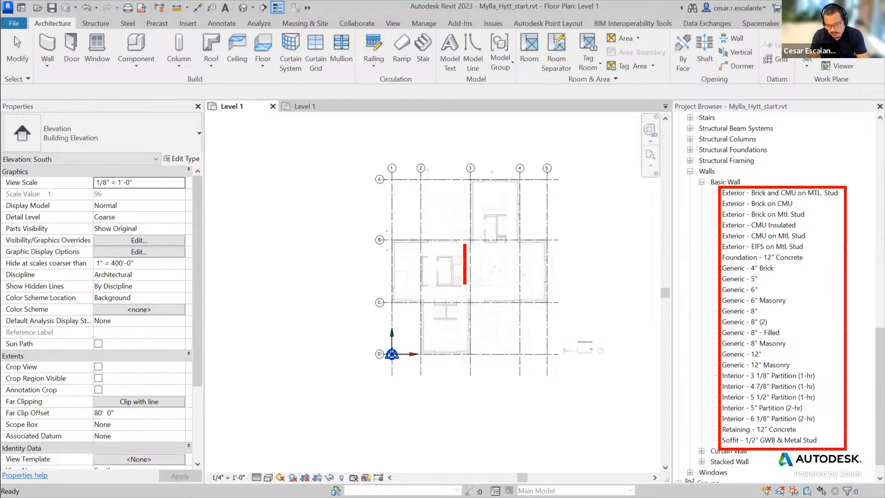
{"action": "type", "text": "OOO"}
{"action": "key", "text": "BackSpace"}
{"action": "type", "text": "B"}
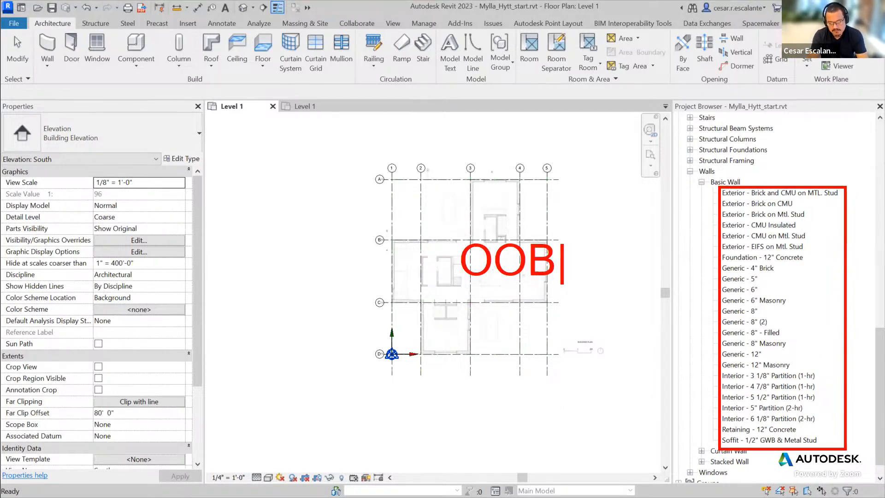
{"action": "type", "text": " by"}
{"action": "key", "text": "Return"}
{"action": "type", "text": "te"}
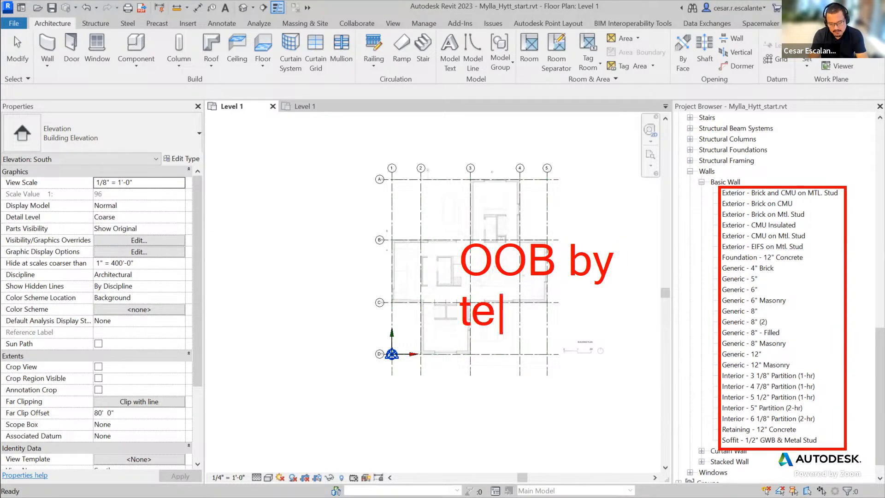
{"action": "type", "text": "mplate"}
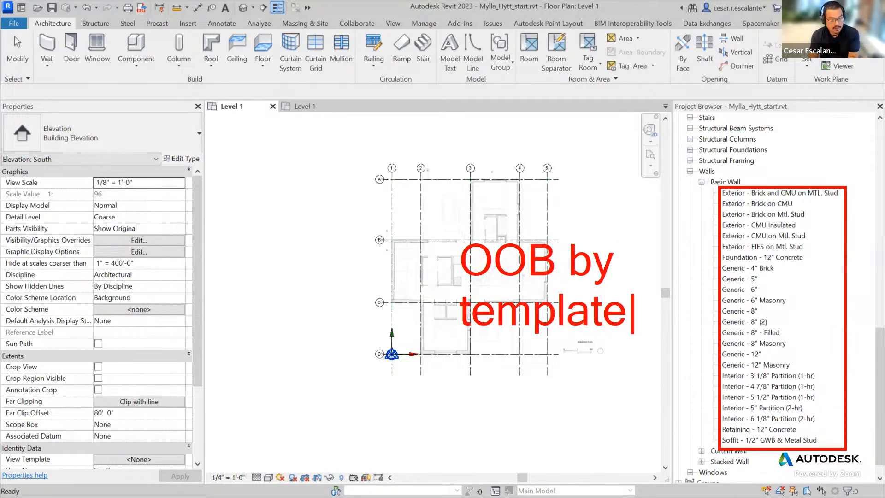
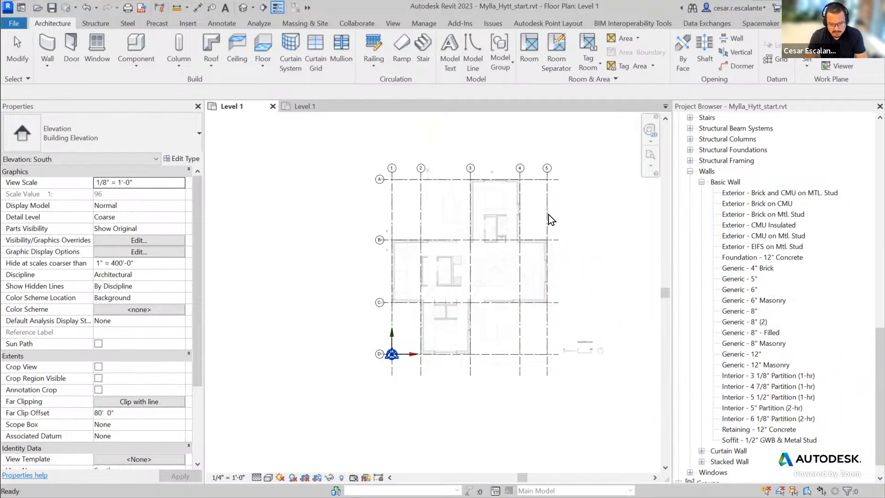
- Switch to the Level 1 plan of GL-Partitions (1).rvt without saving, and select the Interior Partition - 0T2- wall
{"action": "left_click", "coordinate": [307, 107]}
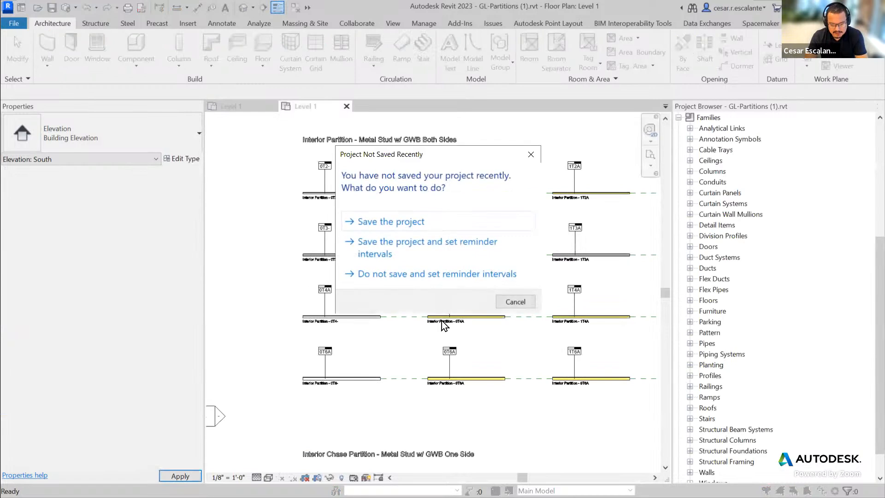
{"action": "left_click", "coordinate": [520, 304]}
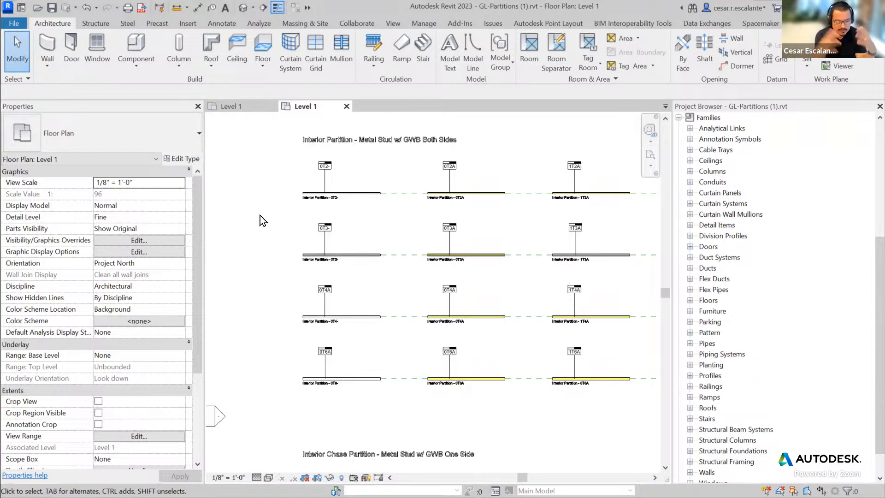
{"action": "scroll", "coordinate": [354, 225], "scroll_direction": "up", "scroll_amount": 3}
{"action": "middle_click_drag", "start_coordinate": [353, 225], "coordinate": [372, 268]}
{"action": "left_click", "coordinate": [386, 227]}
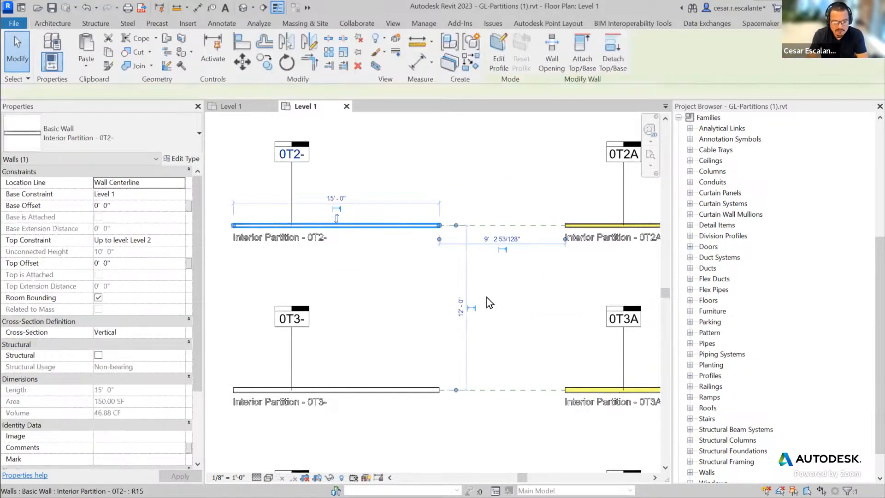
- Clear the selection and select the Interior Partition - 0T2A wall to view its properties
{"action": "middle_click_drag", "start_coordinate": [511, 301], "coordinate": [300, 291]}
{"action": "left_click", "coordinate": [539, 265]}
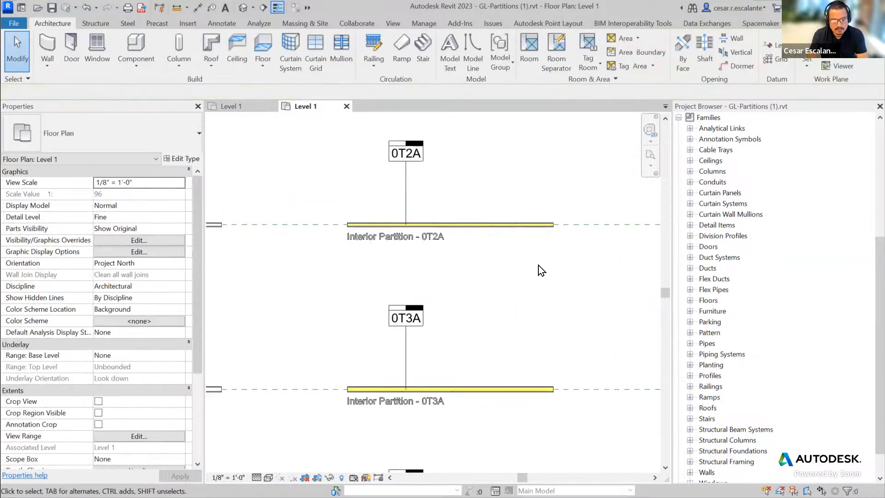
{"action": "scroll", "coordinate": [544, 268], "scroll_direction": "down", "scroll_amount": 3}
{"action": "scroll", "coordinate": [441, 283], "scroll_direction": "up", "scroll_amount": 2}
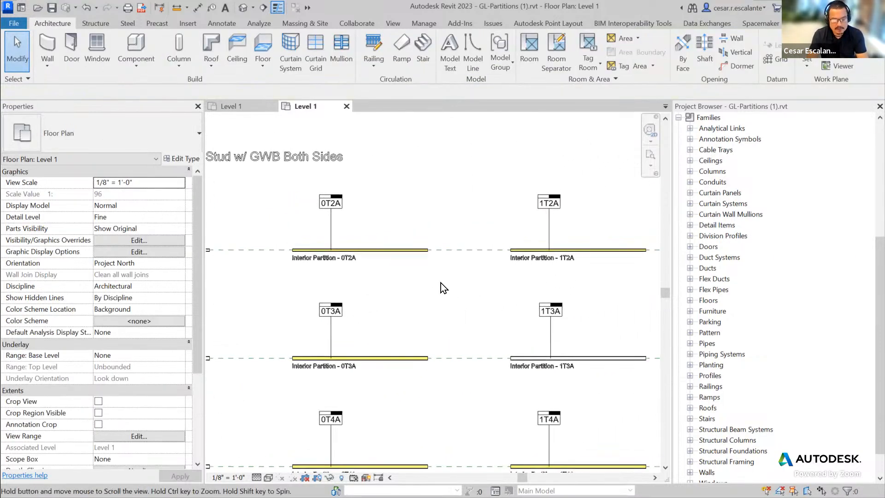
{"action": "scroll", "coordinate": [425, 274], "scroll_direction": "up", "scroll_amount": 2}
{"action": "middle_click_drag", "start_coordinate": [406, 274], "coordinate": [425, 301]}
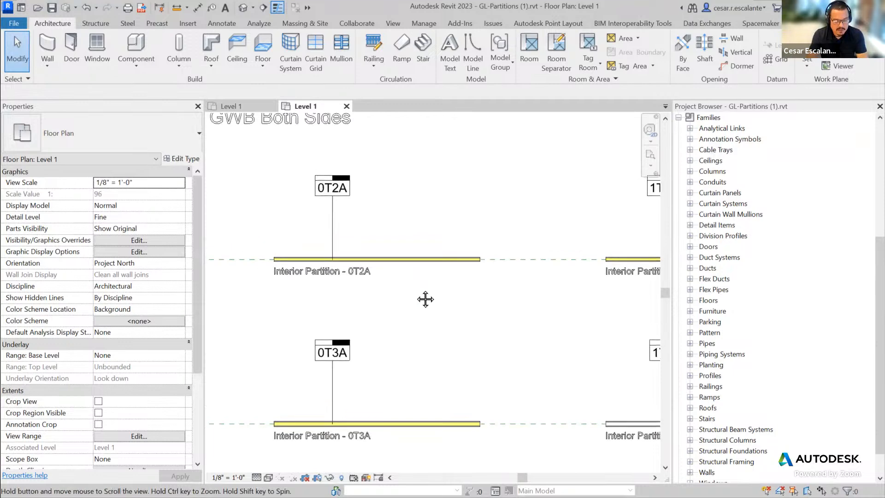
{"action": "left_click", "coordinate": [418, 261]}
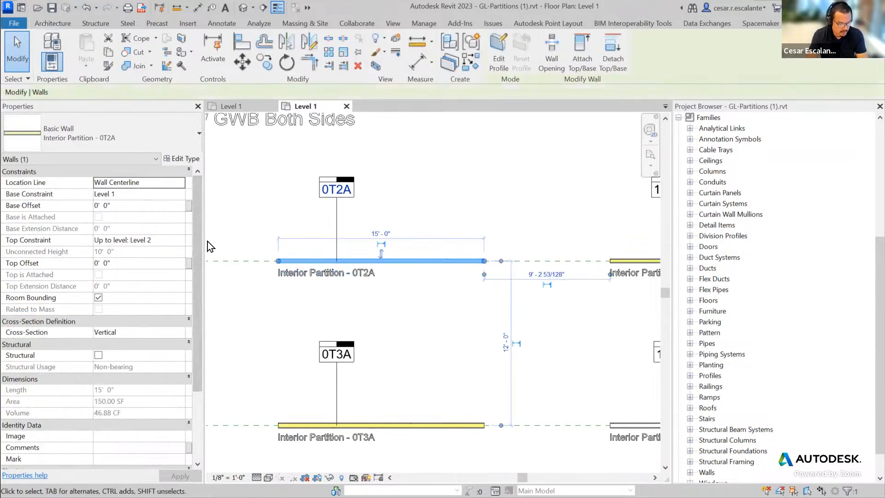
- Examine the Metal Stud w/ GWB Both Sides partitions and select the Interior Partition - 0T2- wall beside its tag
{"action": "scroll", "coordinate": [474, 310], "scroll_direction": "down", "scroll_amount": 2}
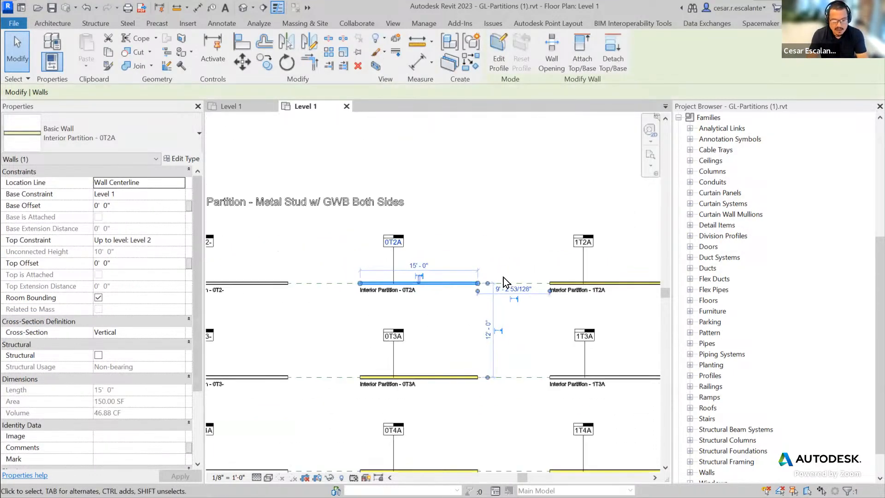
{"action": "middle_click_drag", "start_coordinate": [507, 212], "coordinate": [577, 200]}
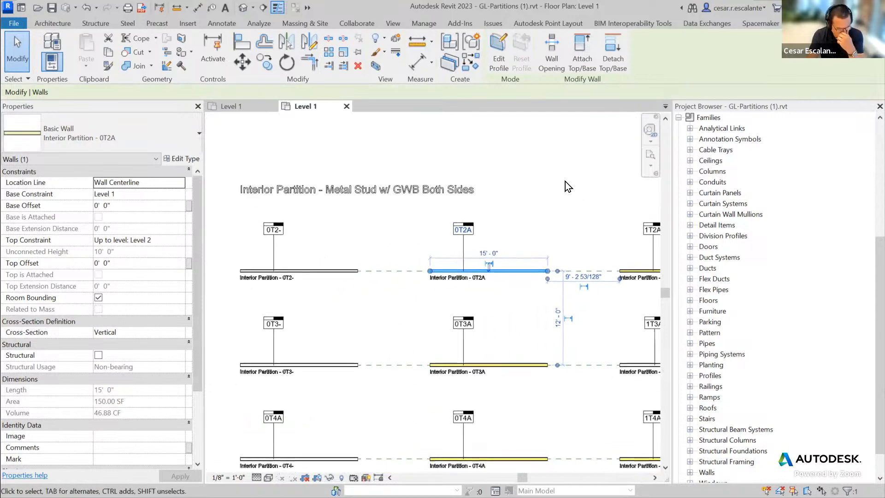
{"action": "scroll", "coordinate": [558, 184], "scroll_direction": "down", "scroll_amount": 2}
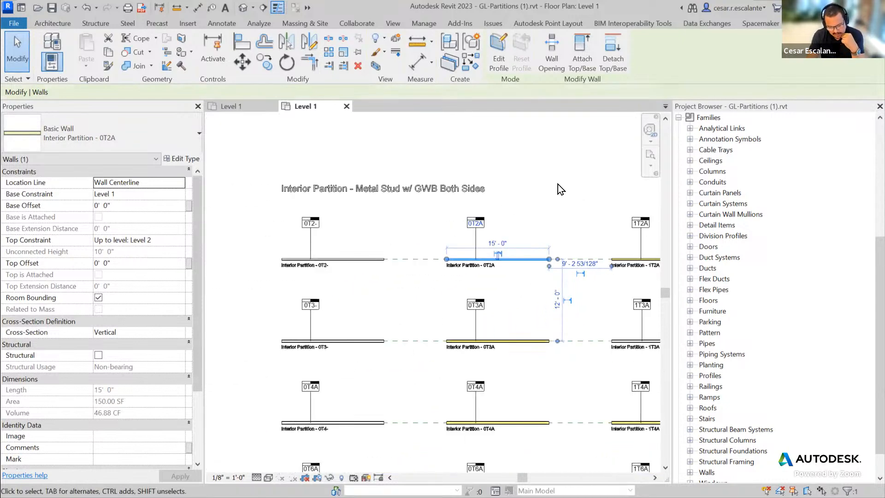
{"action": "scroll", "coordinate": [540, 341], "scroll_direction": "up", "scroll_amount": 2}
{"action": "middle_click_drag", "start_coordinate": [586, 353], "coordinate": [636, 381]}
{"action": "scroll", "coordinate": [330, 228], "scroll_direction": "up", "scroll_amount": 4}
{"action": "middle_click_drag", "start_coordinate": [390, 259], "coordinate": [441, 364]}
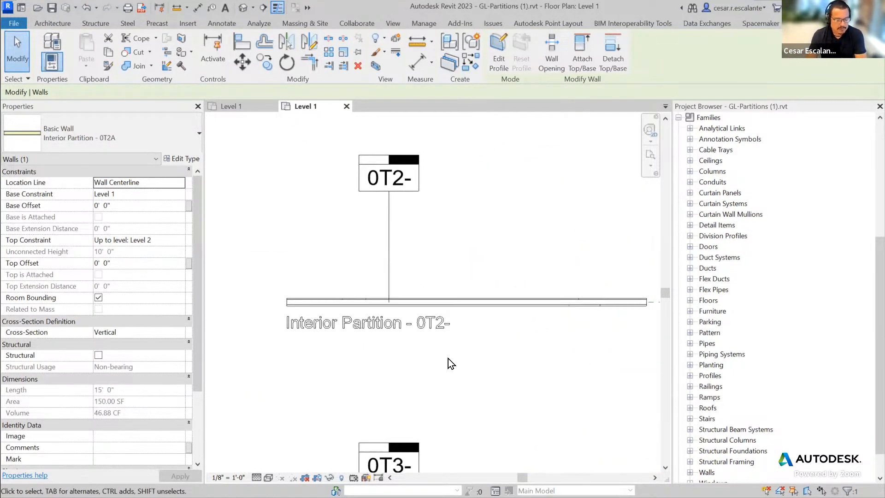
{"action": "left_click", "coordinate": [481, 309]}
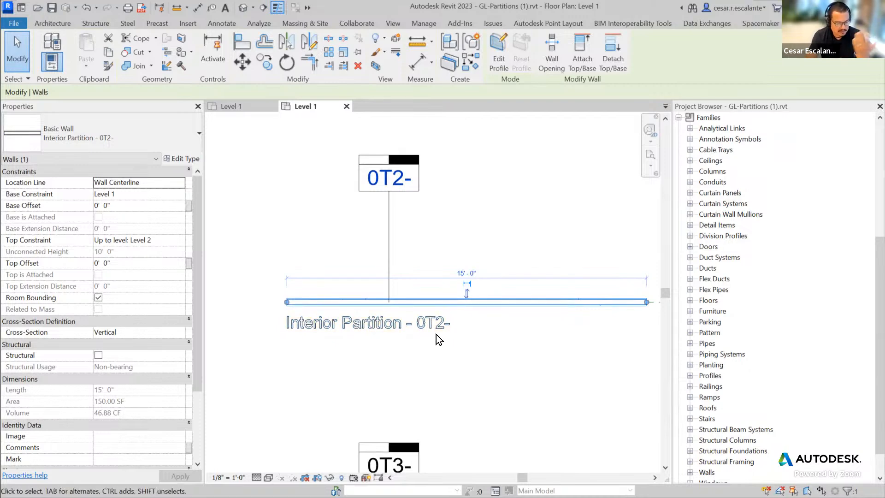
- Compare with the 0T2A partition and select its wall tag to view the tag family and type
{"action": "middle_click_drag", "start_coordinate": [437, 351], "coordinate": [324, 353]}
{"action": "scroll", "coordinate": [420, 344], "scroll_direction": "down", "scroll_amount": 1}
{"action": "scroll", "coordinate": [388, 329], "scroll_direction": "down", "scroll_amount": 3}
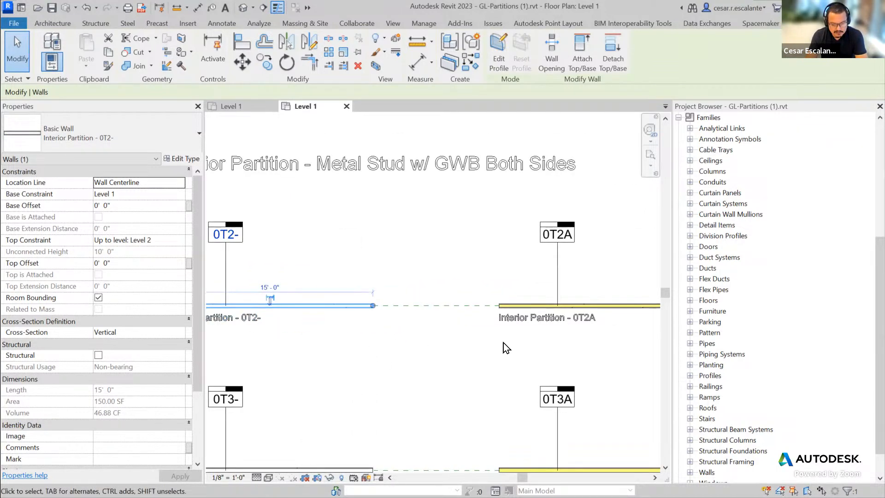
{"action": "scroll", "coordinate": [299, 325], "scroll_direction": "up", "scroll_amount": 2}
{"action": "middle_click_drag", "start_coordinate": [297, 328], "coordinate": [156, 333]}
{"action": "middle_click_drag", "start_coordinate": [595, 346], "coordinate": [382, 377]}
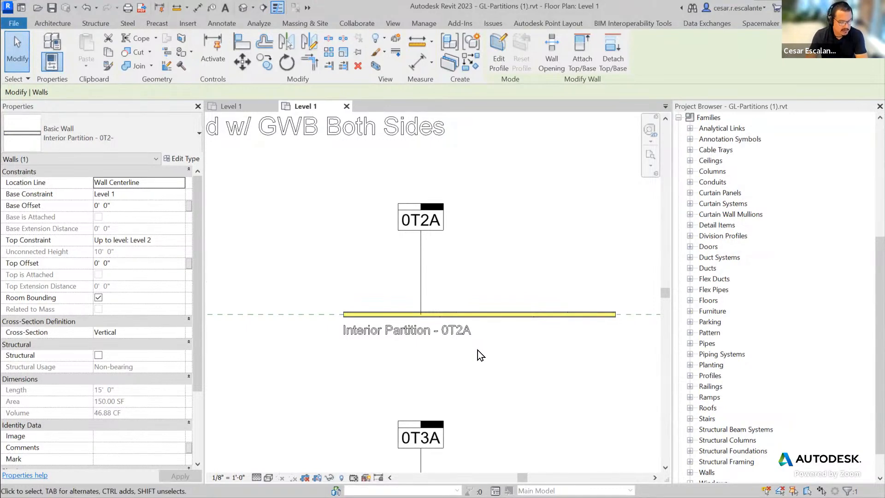
{"action": "left_click", "coordinate": [507, 349]}
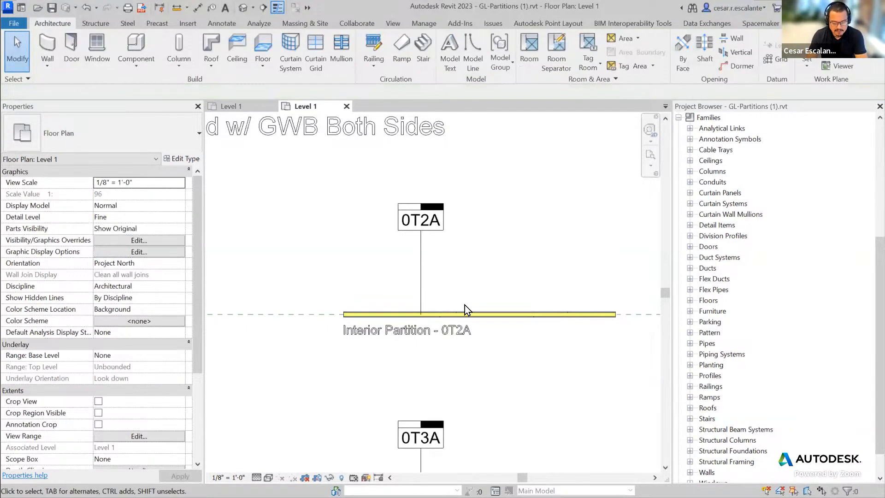
{"action": "left_click", "coordinate": [433, 219]}
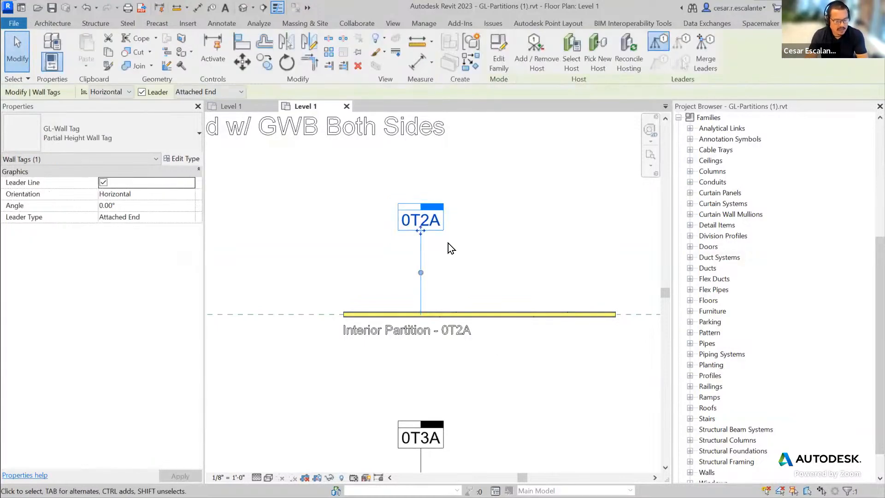
- Clear the tag selection and select the Interior Partition - 1T2A wall
{"action": "middle_click_drag", "start_coordinate": [540, 270], "coordinate": [429, 279]}
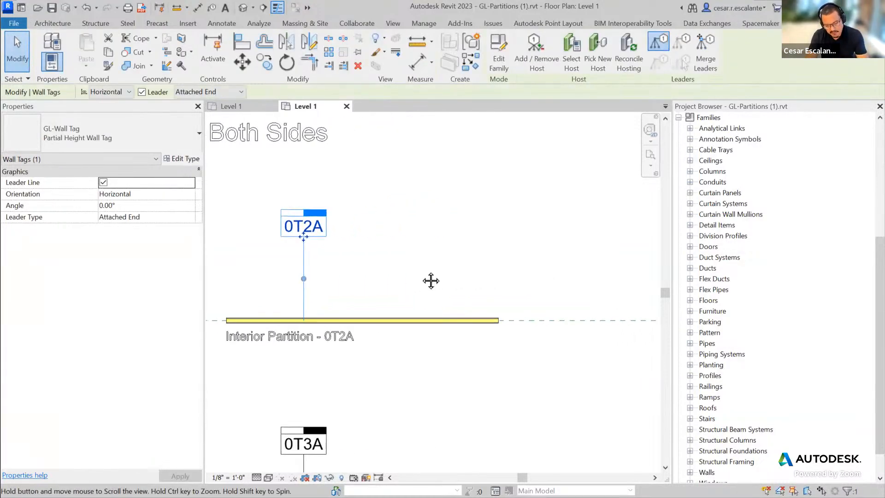
{"action": "scroll", "coordinate": [447, 278], "scroll_direction": "down", "scroll_amount": 2}
{"action": "middle_click_drag", "start_coordinate": [519, 342], "coordinate": [488, 348]}
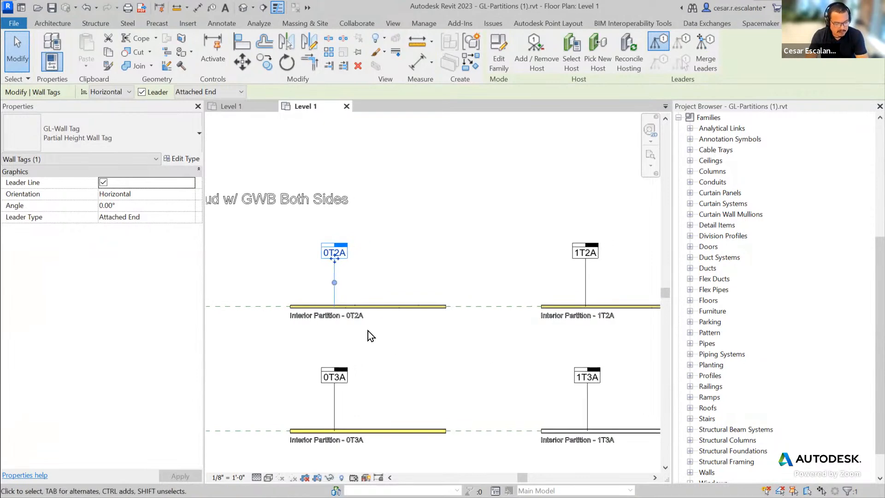
{"action": "scroll", "coordinate": [368, 331], "scroll_direction": "up", "scroll_amount": 1}
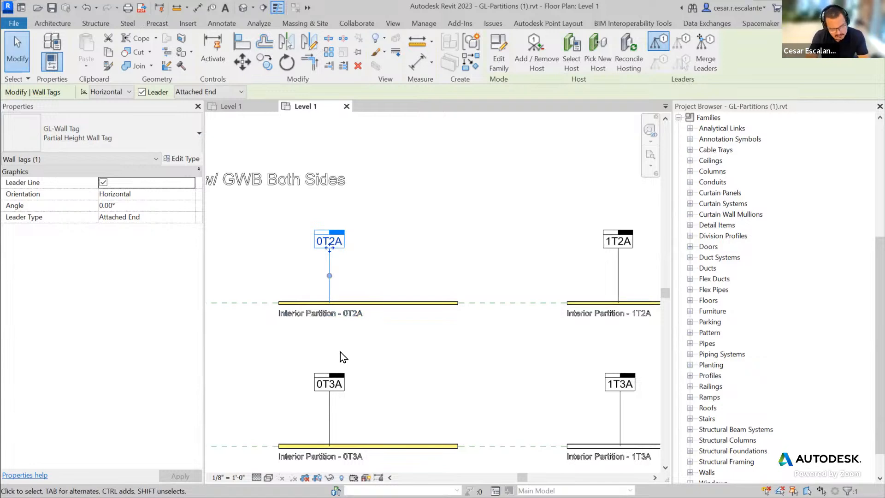
{"action": "left_click", "coordinate": [491, 347]}
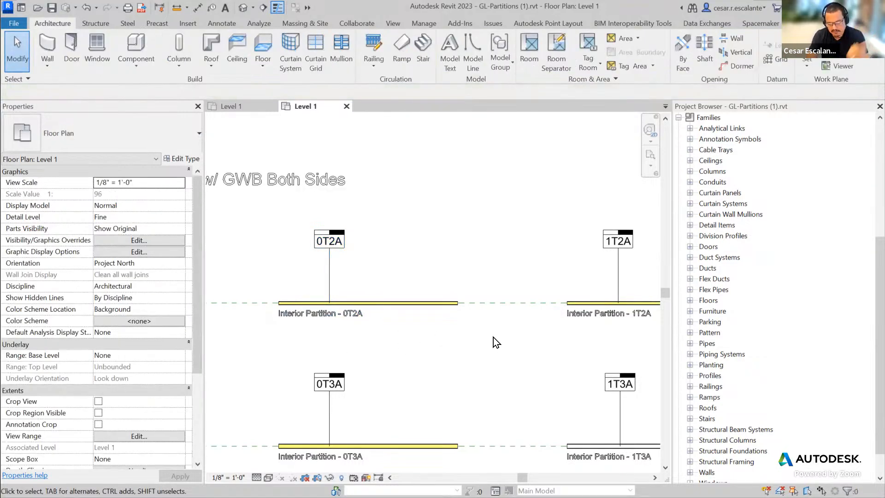
{"action": "middle_click_drag", "start_coordinate": [506, 340], "coordinate": [327, 315]}
{"action": "scroll", "coordinate": [349, 253], "scroll_direction": "up", "scroll_amount": 3}
{"action": "middle_click_drag", "start_coordinate": [396, 274], "coordinate": [521, 327]}
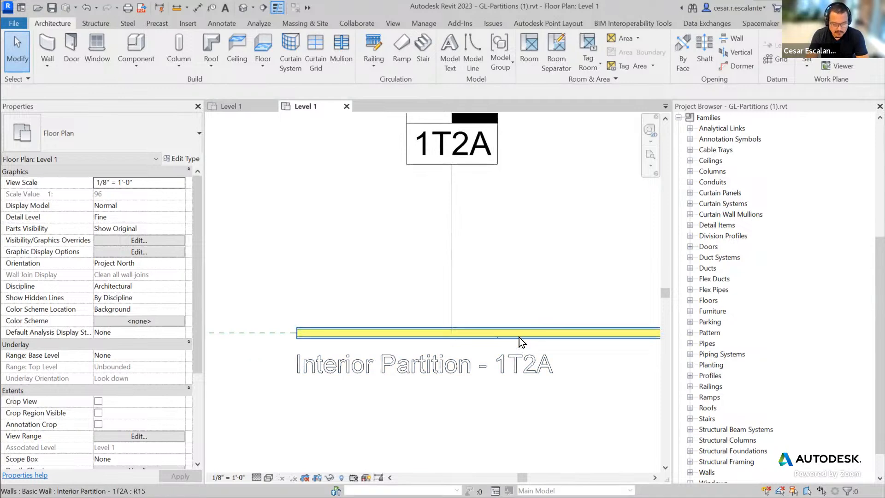
{"action": "left_click", "coordinate": [519, 336]}
- Open the type properties of the Interior Partition - 1T2A wall and view its Identity Data parameters
{"action": "scroll", "coordinate": [468, 406], "scroll_direction": "down", "scroll_amount": 6}
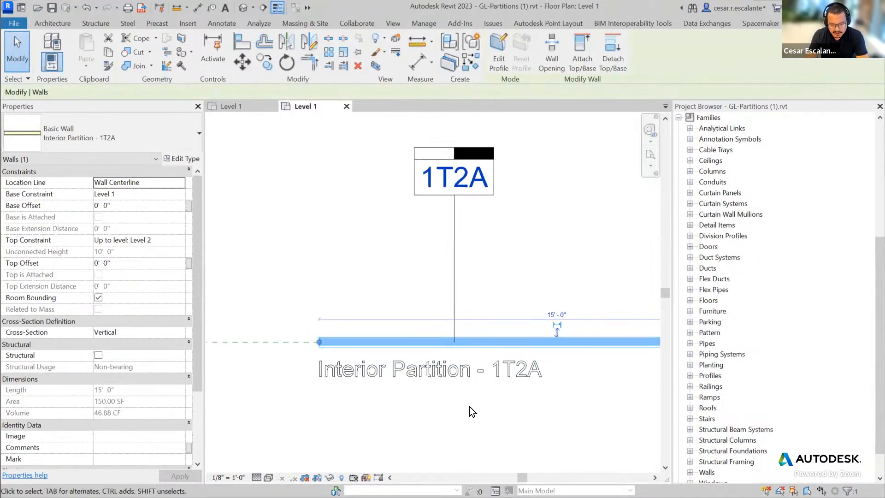
{"action": "middle_click_drag", "start_coordinate": [427, 332], "coordinate": [632, 344]}
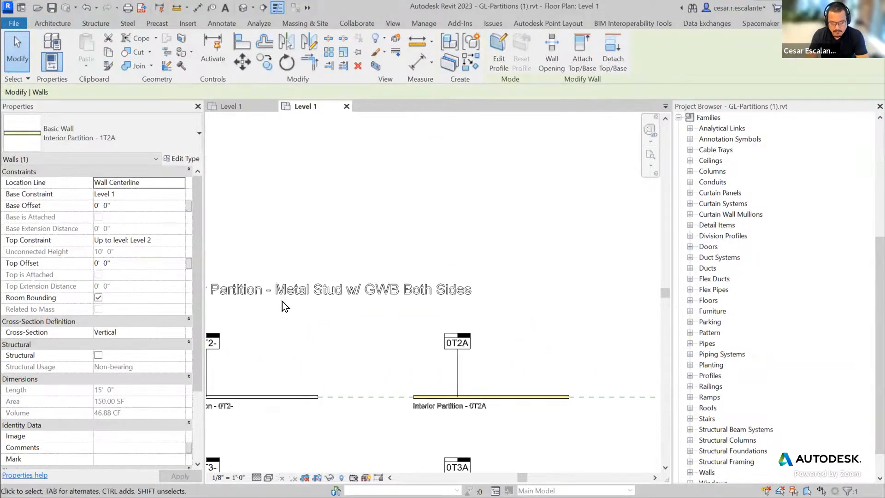
{"action": "middle_click_drag", "start_coordinate": [377, 296], "coordinate": [69, 266]}
{"action": "scroll", "coordinate": [421, 389], "scroll_direction": "up", "scroll_amount": 5}
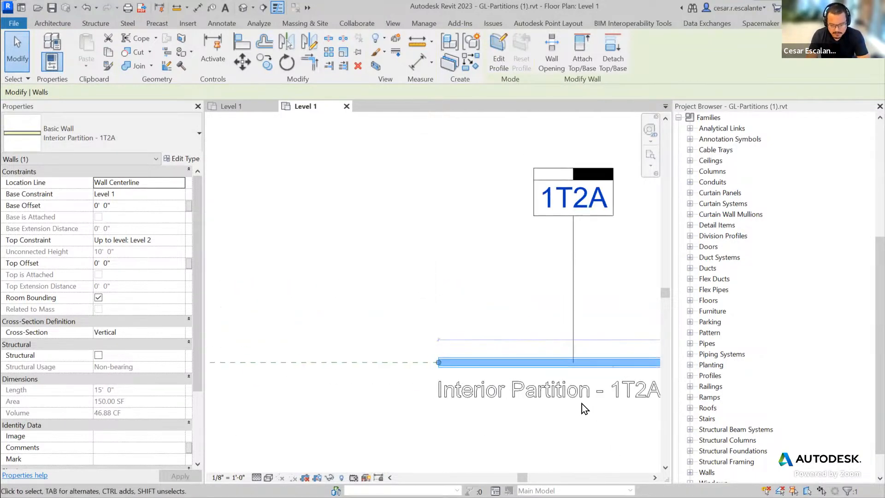
{"action": "middle_click_drag", "start_coordinate": [459, 417], "coordinate": [343, 406]}
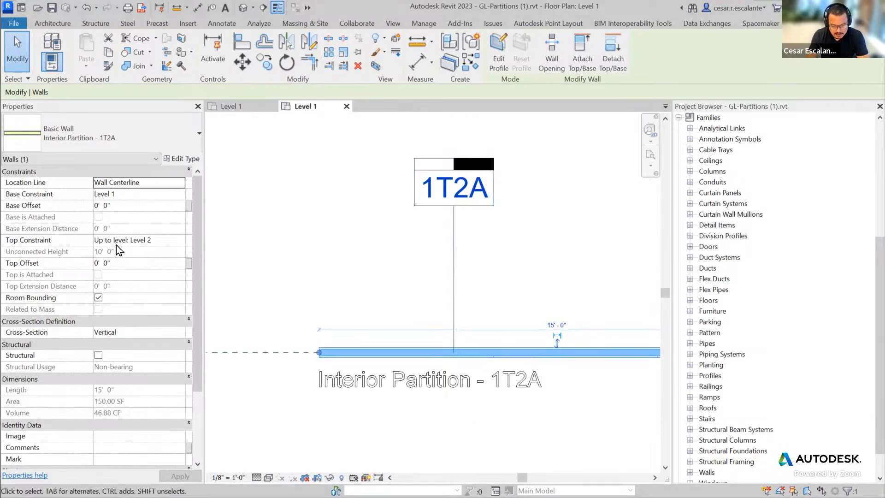
{"action": "scroll", "coordinate": [117, 245], "scroll_direction": "down", "scroll_amount": 3}
{"action": "left_click", "coordinate": [171, 160]}
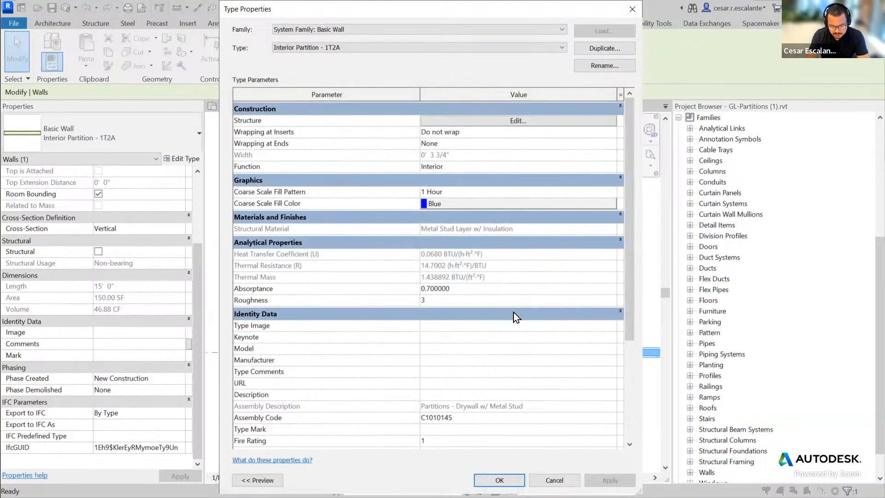
{"action": "scroll", "coordinate": [513, 312], "scroll_direction": "down", "scroll_amount": 5}
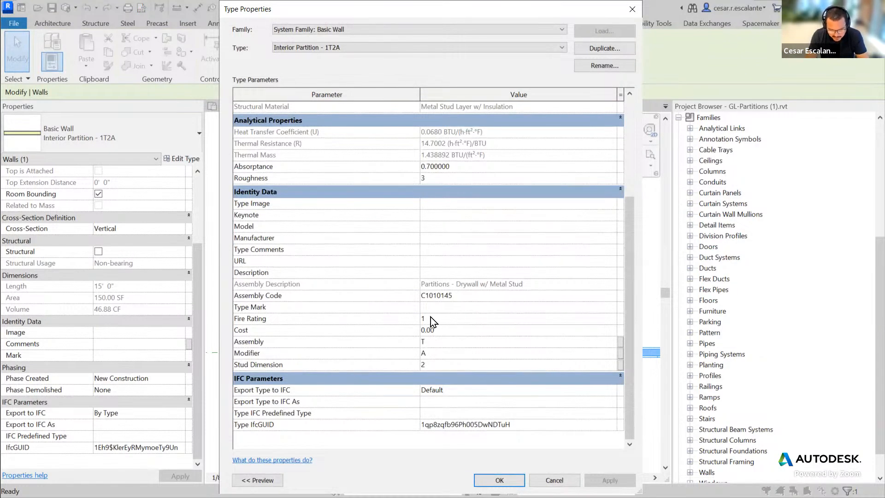
- Inspect the Assembly, Modifier and Stud Dimension parameters, and move the Type Properties dialog clear of the 1T2A tag to compare them
{"action": "left_click", "coordinate": [427, 341]}
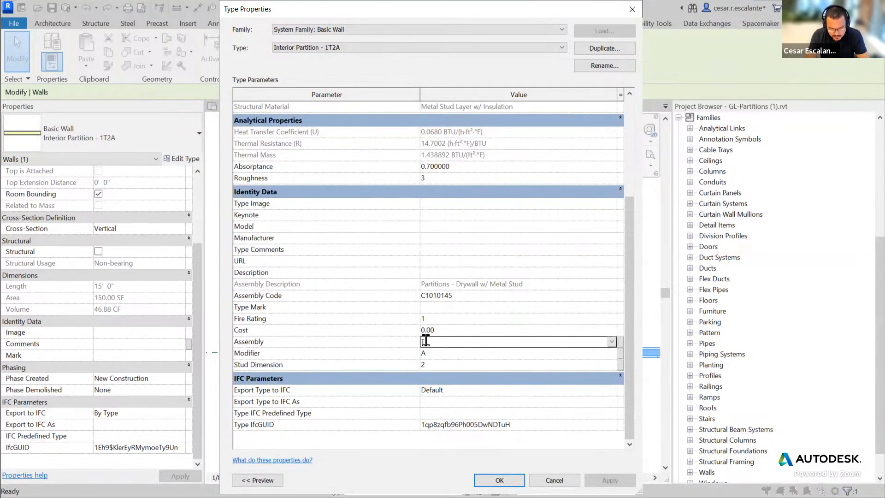
{"action": "left_click", "coordinate": [611, 341]}
{"action": "left_click", "coordinate": [612, 343]}
{"action": "left_click", "coordinate": [439, 354]}
{"action": "left_click", "coordinate": [436, 365]}
{"action": "double_click", "coordinate": [436, 364]}
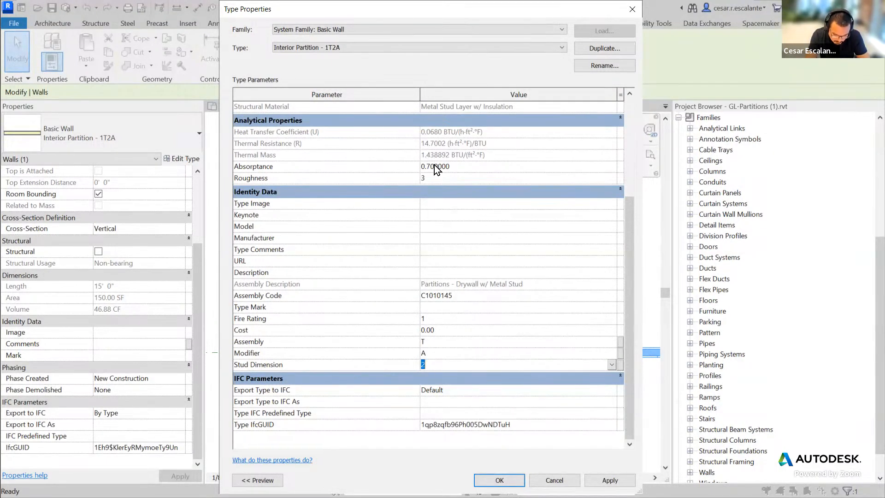
{"action": "left_click_drag", "start_coordinate": [447, 12], "coordinate": [450, 412]}
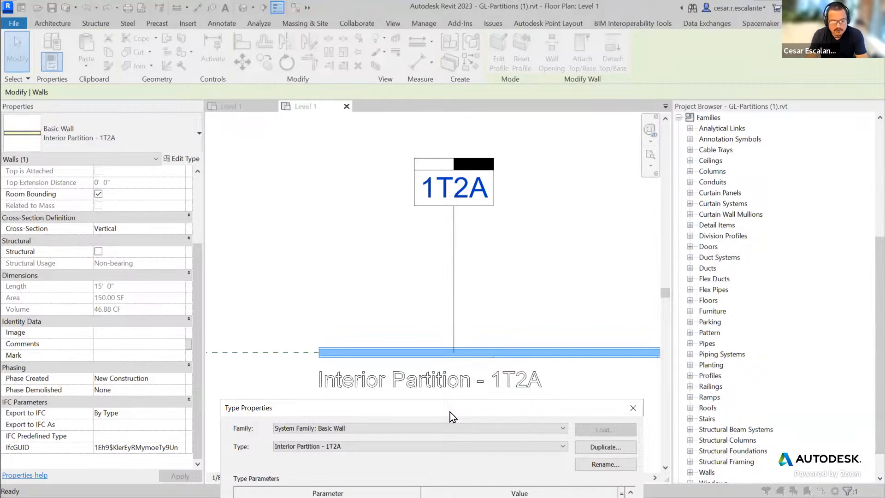
- Bring the Type Properties dialog back into view, close it without changes, and clear the wall selection
{"action": "left_click_drag", "start_coordinate": [450, 411], "coordinate": [482, 0]}
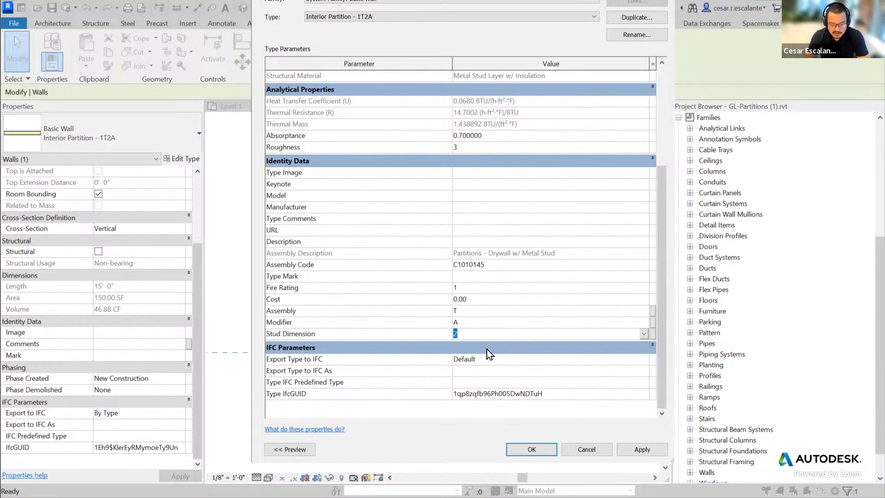
{"action": "left_click", "coordinate": [586, 449]}
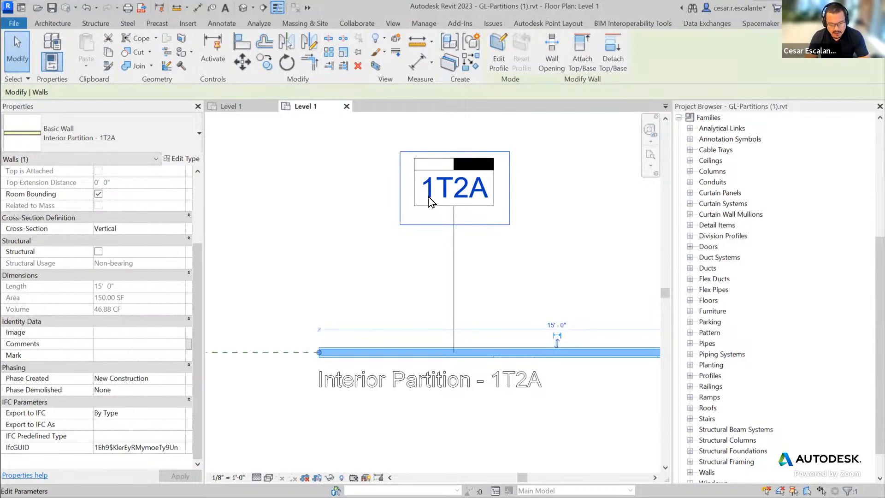
{"action": "left_click", "coordinate": [297, 242]}
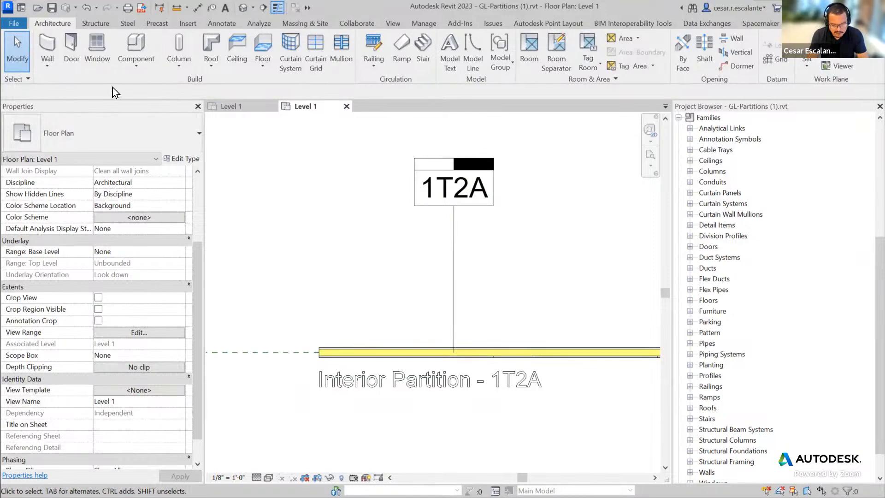
- Select the Interior Partition - 1T2A wall to view its instance properties
{"action": "left_click", "coordinate": [382, 351]}
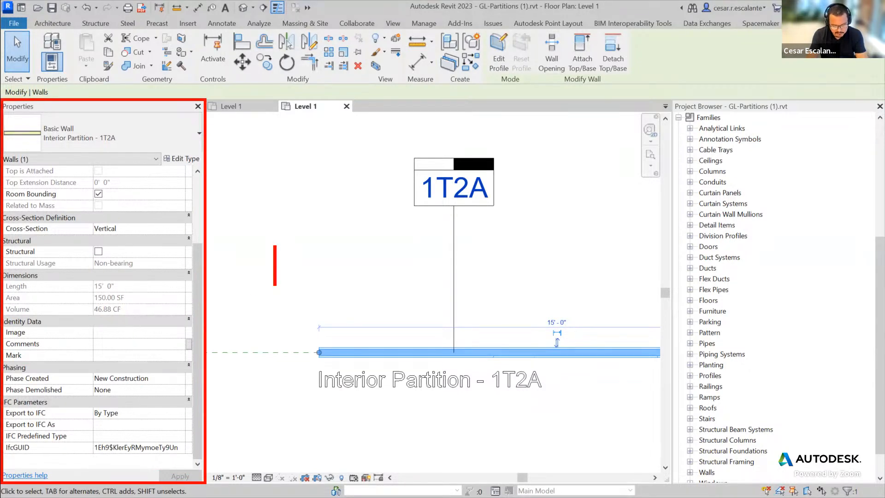
{"action": "type", "text": "INSTANCE"}
{"action": "key", "text": "Return"}
{"action": "type", "text": "PARAMETER"}
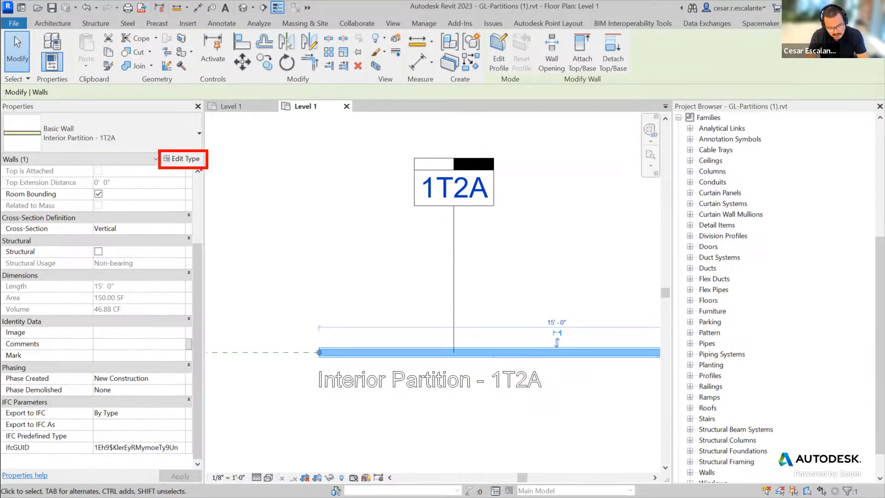
{"action": "key", "text": "Escape"}
{"action": "left_click", "coordinate": [190, 161]}
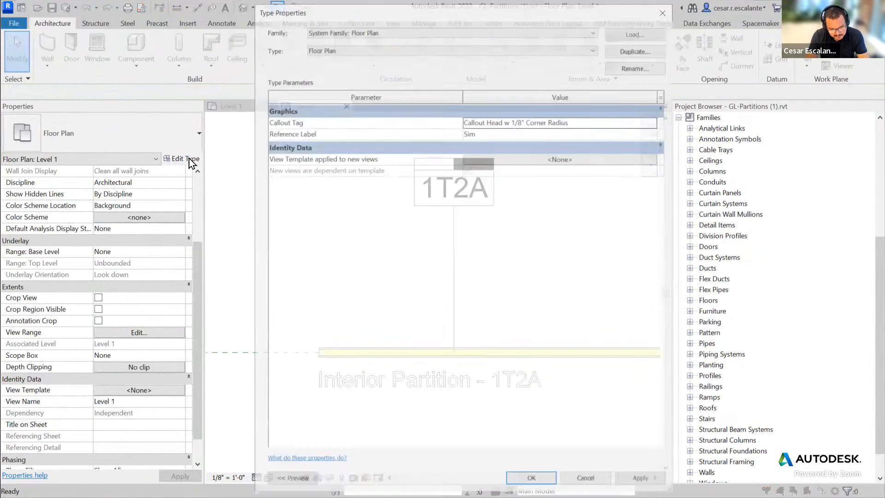
{"action": "left_click", "coordinate": [587, 480]}
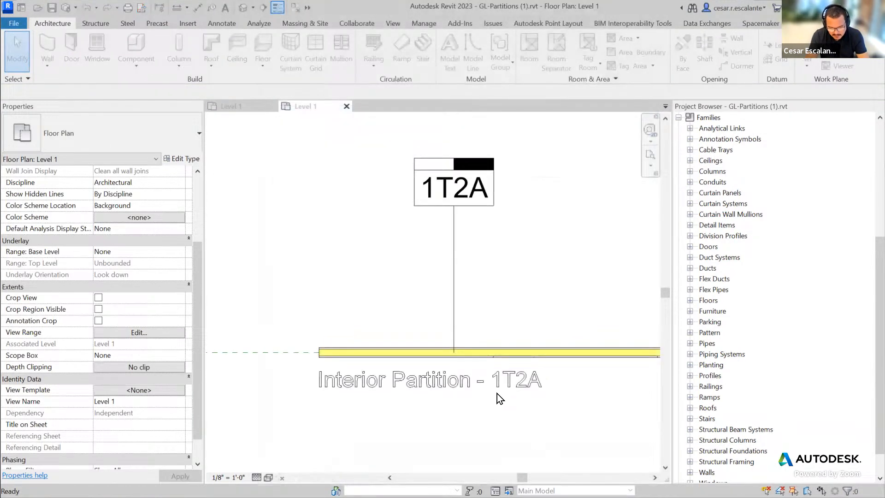
- View the type properties of the Interior Partition - 1T2A wall with the dialog reduced in size, then close them
{"action": "left_click", "coordinate": [508, 353]}
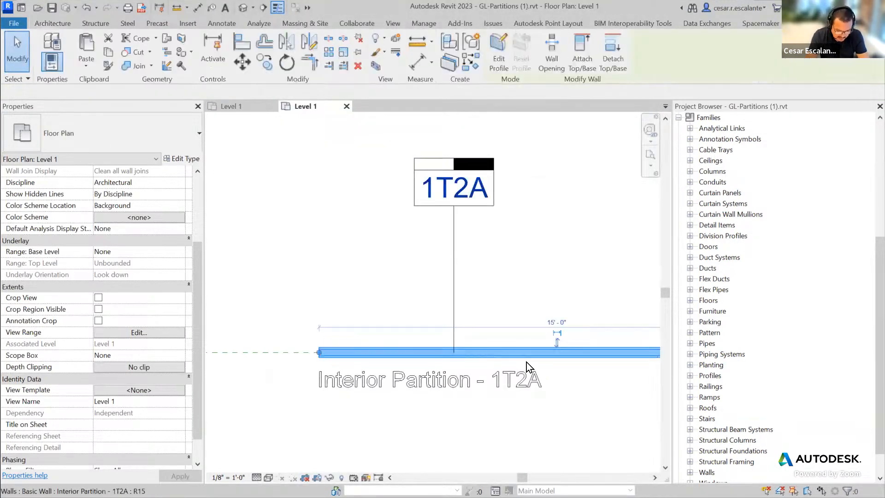
{"action": "left_click", "coordinate": [190, 161]}
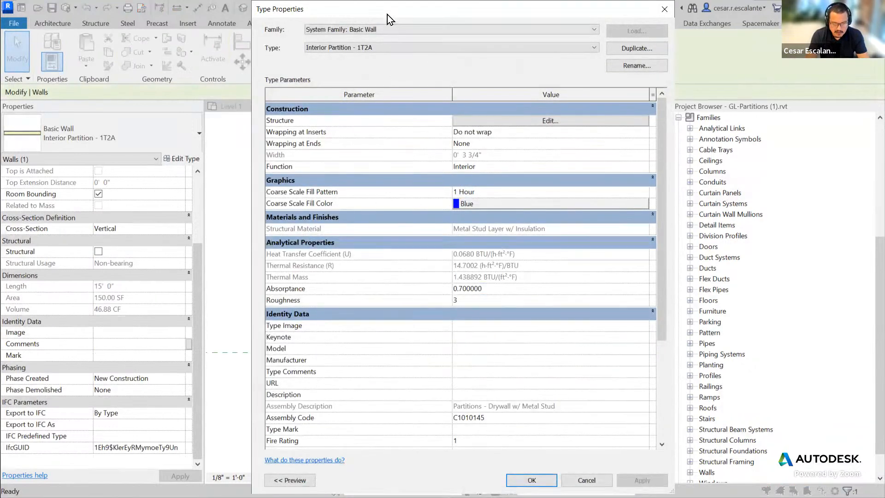
{"action": "left_click_drag", "start_coordinate": [384, 15], "coordinate": [367, 40]}
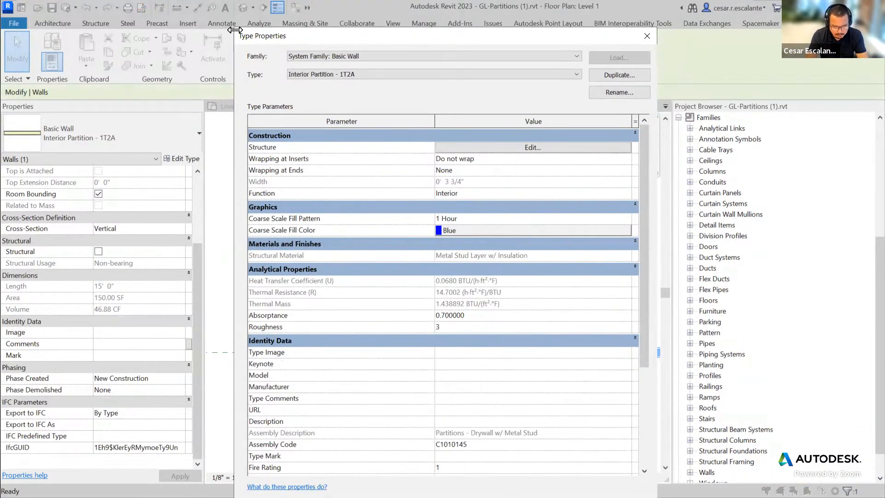
{"action": "left_click_drag", "start_coordinate": [234, 30], "coordinate": [309, 120]}
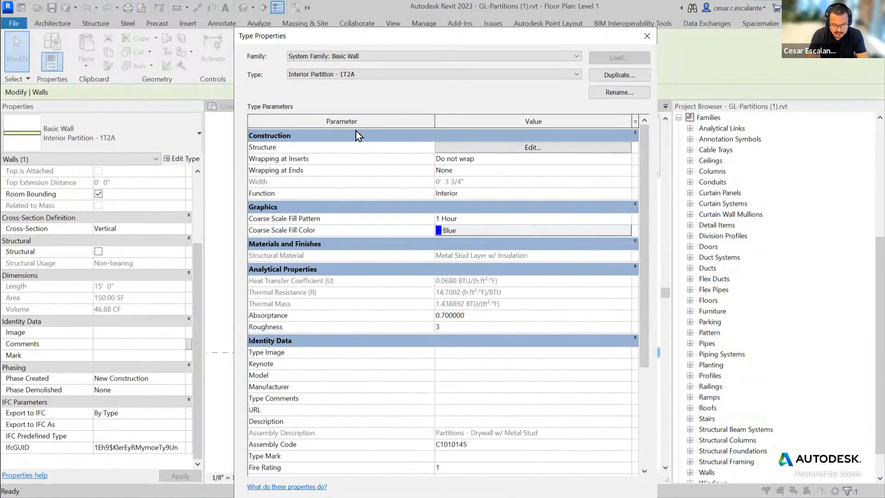
{"action": "left_click_drag", "start_coordinate": [388, 123], "coordinate": [374, 54]}
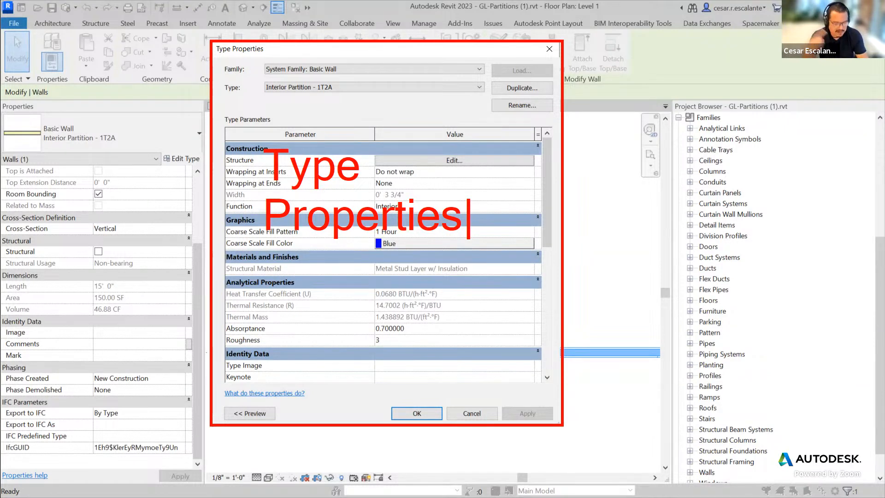
{"action": "key", "text": "Escape"}
{"action": "key", "text": "Escape"}
{"action": "key", "text": "Escape"}
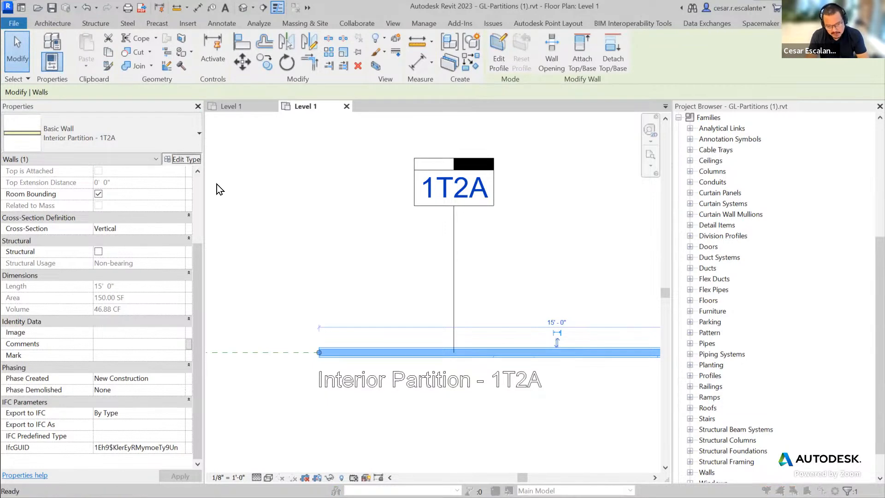
- Open the structure of the Interior Partition - 1T2A wall type for editing and show the assembly preview beside its layers
{"action": "left_click", "coordinate": [190, 162]}
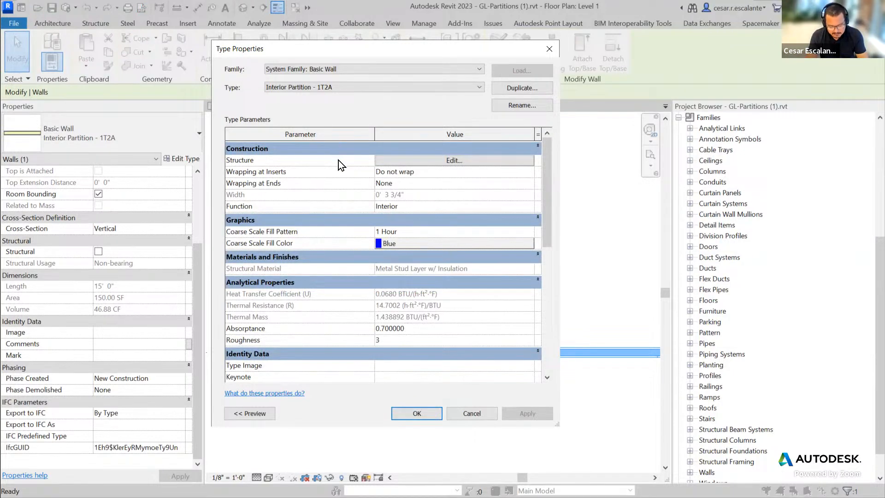
{"action": "mouse_move", "coordinate": [217, 147]}
{"action": "left_mouse_down"}
{"action": "mouse_move", "coordinate": [401, 176]}
{"action": "mouse_move", "coordinate": [547, 176]}
{"action": "left_mouse_up"}
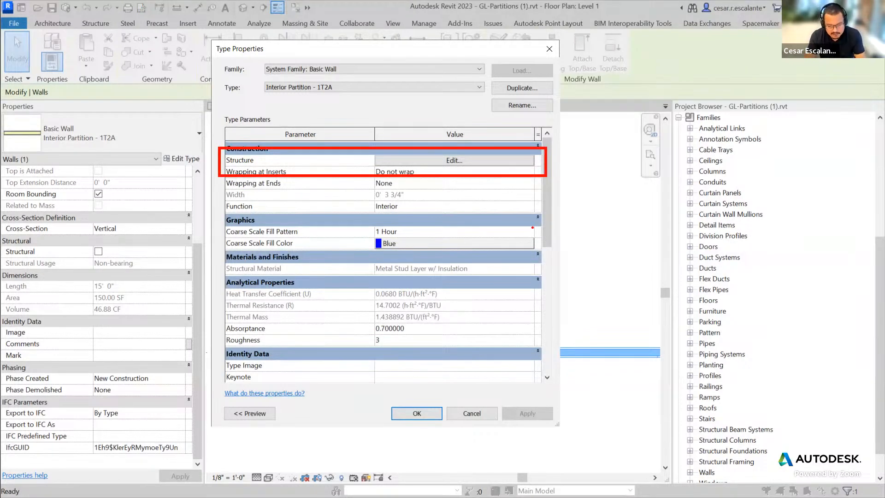
{"action": "key", "text": "Escape"}
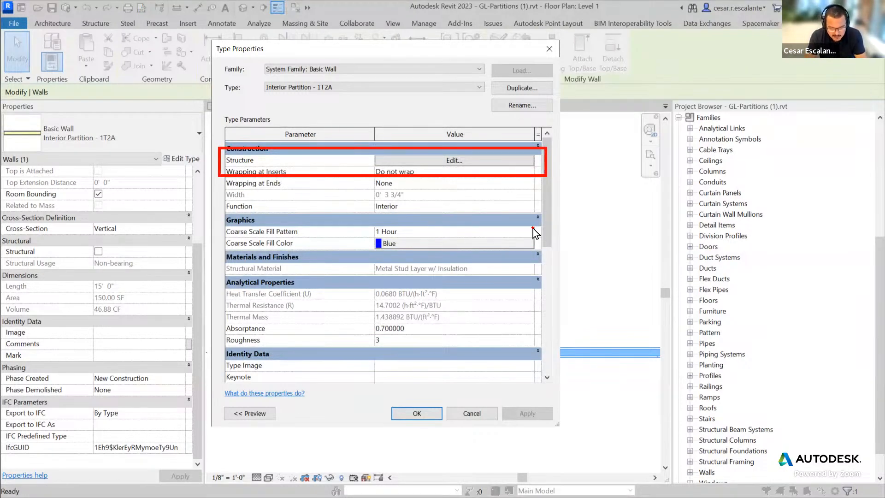
{"action": "left_click", "coordinate": [451, 160]}
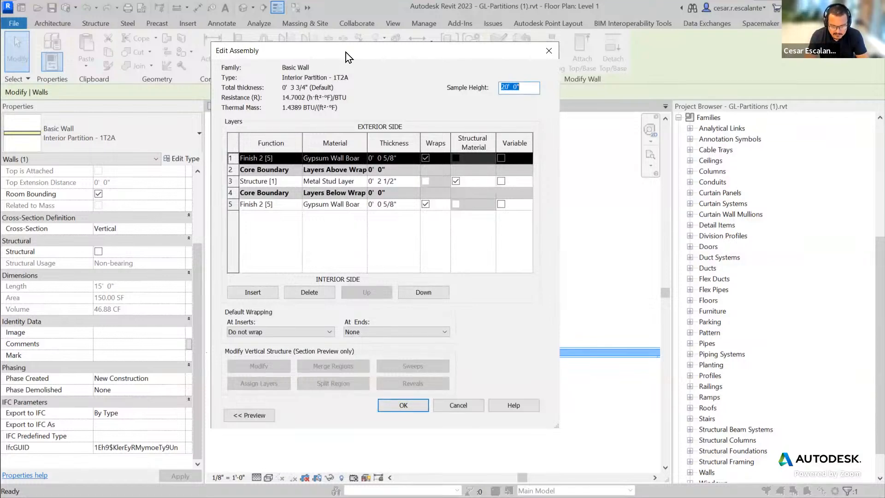
{"action": "left_click_drag", "start_coordinate": [346, 51], "coordinate": [478, 61]}
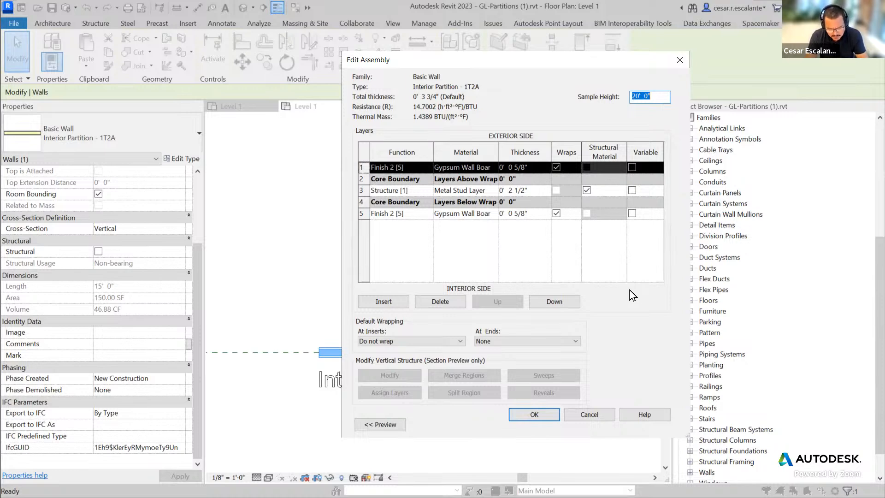
{"action": "mouse_move", "coordinate": [372, 406]}
{"action": "left_mouse_down"}
{"action": "mouse_move", "coordinate": [356, 444]}
{"action": "mouse_move", "coordinate": [358, 413]}
{"action": "left_mouse_up"}
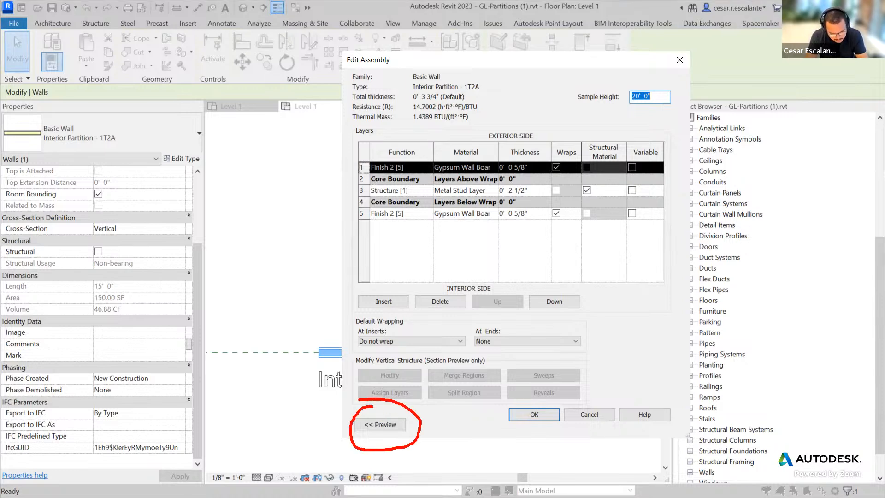
{"action": "left_click", "coordinate": [385, 424]}
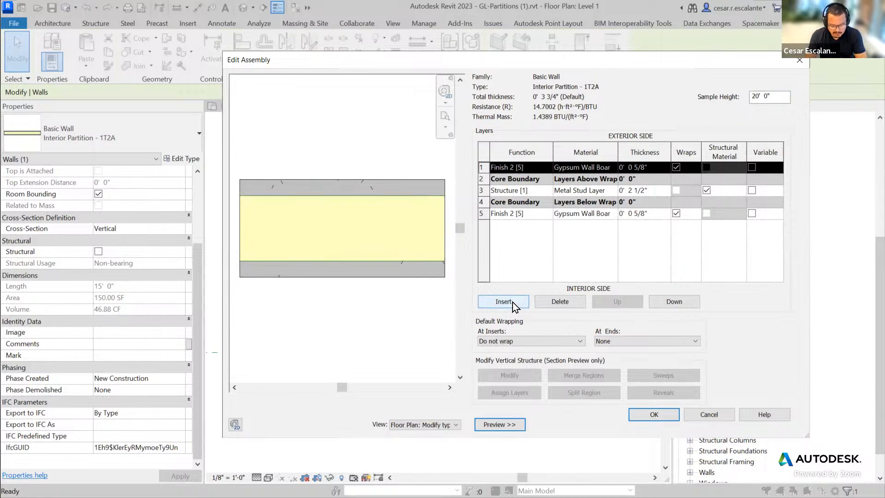
{"action": "key", "text": "ctrl+2"}
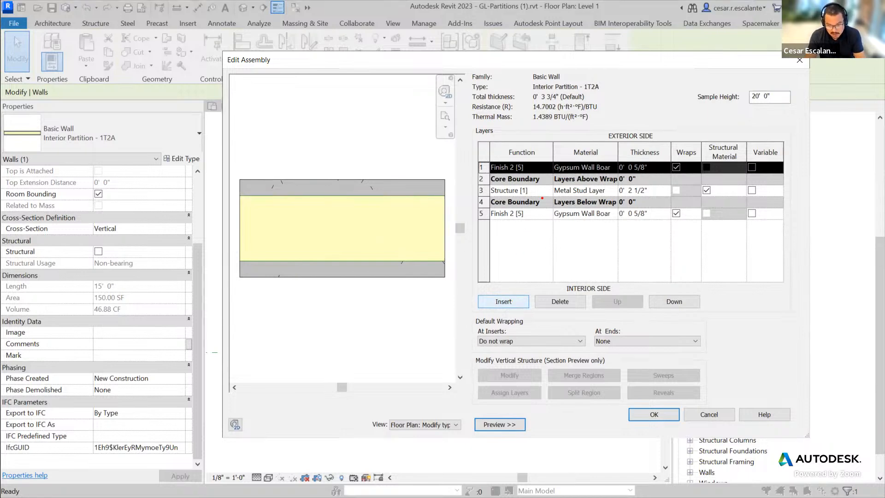
{"action": "mouse_move", "coordinate": [662, 127]}
{"action": "left_mouse_down"}
{"action": "mouse_move", "coordinate": [619, 125]}
{"action": "mouse_move", "coordinate": [661, 141]}
{"action": "mouse_move", "coordinate": [663, 129]}
{"action": "left_mouse_up"}
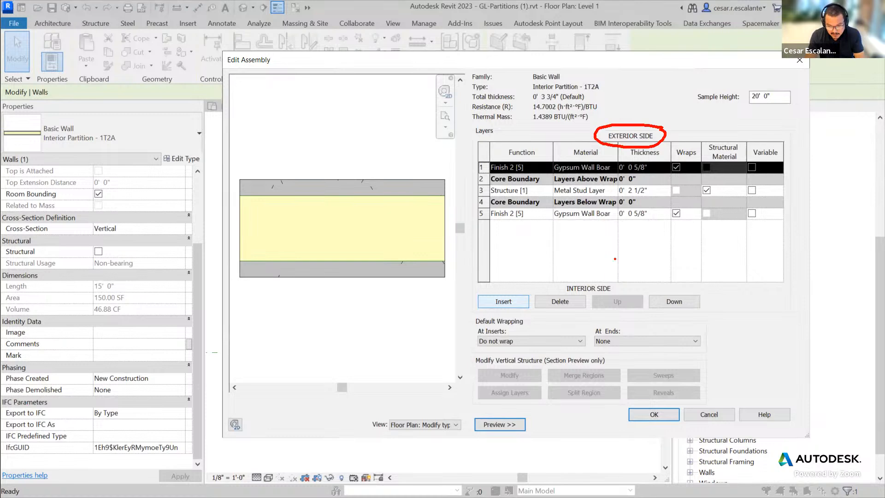
{"action": "mouse_move", "coordinate": [621, 278]}
{"action": "left_mouse_down"}
{"action": "mouse_move", "coordinate": [563, 295]}
{"action": "mouse_move", "coordinate": [618, 278]}
{"action": "left_mouse_up"}
{"action": "mouse_move", "coordinate": [318, 114]}
{"action": "left_mouse_down"}
{"action": "mouse_move", "coordinate": [328, 145]}
{"action": "mouse_move", "coordinate": [344, 141]}
{"action": "mouse_move", "coordinate": [340, 105]}
{"action": "left_mouse_up"}
{"action": "mouse_move", "coordinate": [333, 327]}
{"action": "left_mouse_down"}
{"action": "mouse_move", "coordinate": [335, 349]}
{"action": "mouse_move", "coordinate": [349, 352]}
{"action": "mouse_move", "coordinate": [355, 324]}
{"action": "mouse_move", "coordinate": [312, 333]}
{"action": "left_mouse_up"}
{"action": "left_click", "coordinate": [355, 351]}
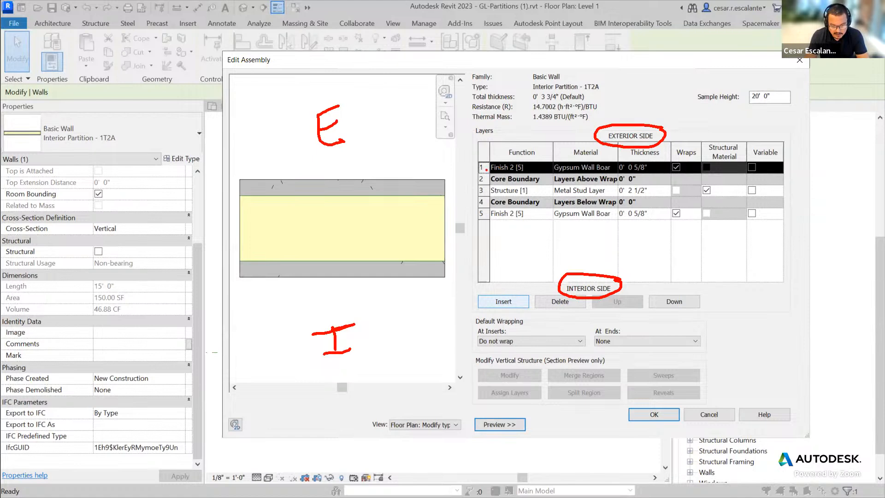
{"action": "left_click_drag", "start_coordinate": [418, 185], "coordinate": [481, 166]}
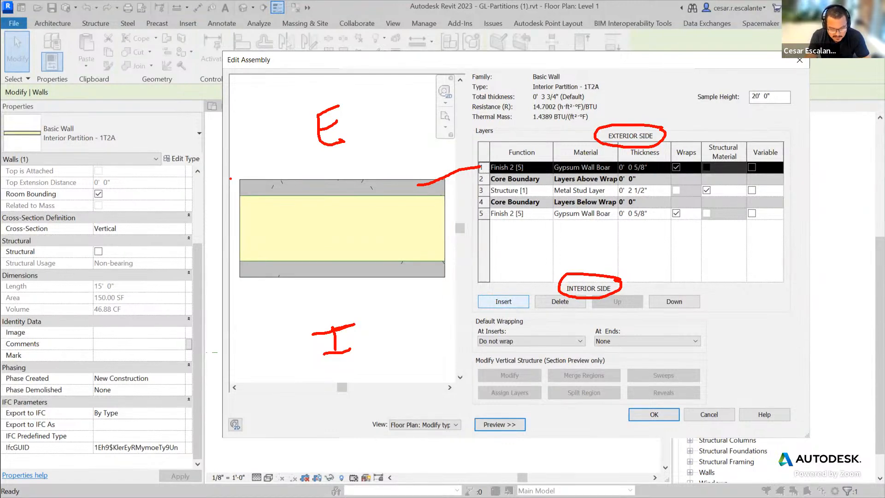
{"action": "mouse_move", "coordinate": [253, 169]}
{"action": "left_mouse_down"}
{"action": "mouse_move", "coordinate": [247, 203]}
{"action": "mouse_move", "coordinate": [258, 172]}
{"action": "mouse_move", "coordinate": [289, 164]}
{"action": "mouse_move", "coordinate": [272, 185]}
{"action": "mouse_move", "coordinate": [316, 187]}
{"action": "mouse_move", "coordinate": [316, 199]}
{"action": "mouse_move", "coordinate": [316, 191]}
{"action": "left_mouse_up"}
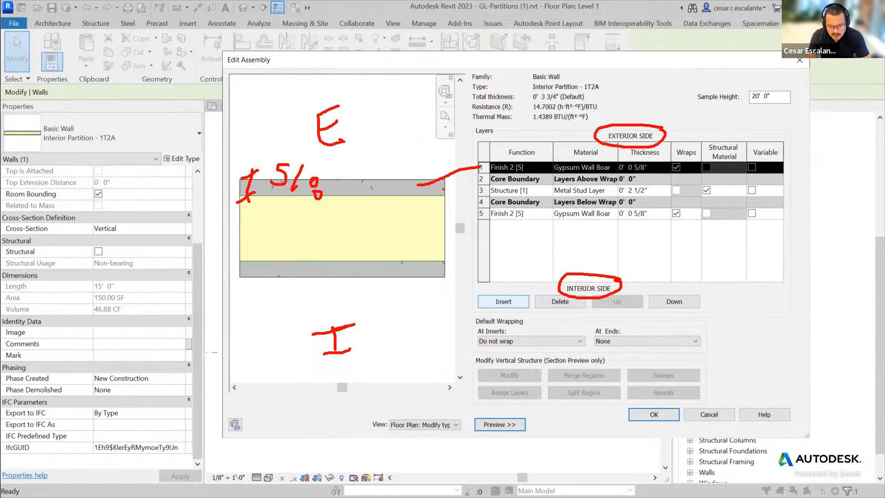
{"action": "mouse_move", "coordinate": [443, 181]}
{"action": "left_mouse_down"}
{"action": "mouse_move", "coordinate": [459, 183]}
{"action": "mouse_move", "coordinate": [452, 282]}
{"action": "mouse_move", "coordinate": [444, 197]}
{"action": "left_mouse_up"}
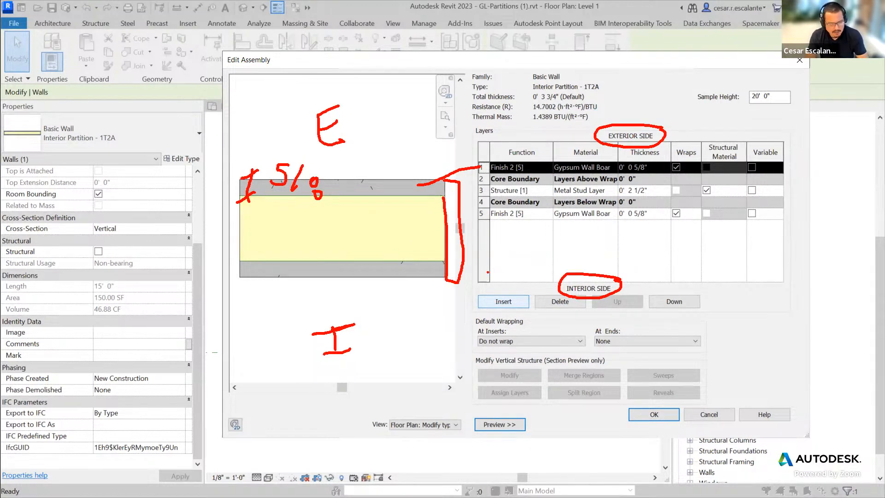
{"action": "key", "text": "Escape"}
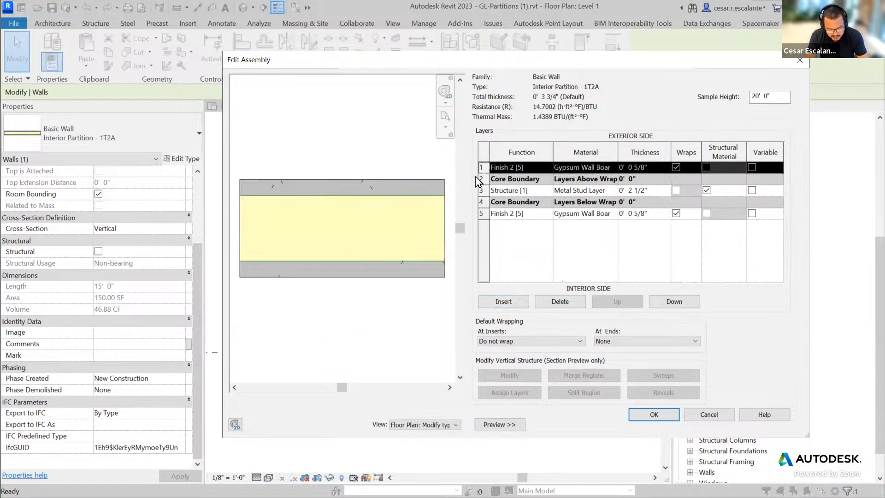
{"action": "mouse_move", "coordinate": [437, 190]}
{"action": "left_mouse_down"}
{"action": "mouse_move", "coordinate": [476, 169]}
{"action": "mouse_move", "coordinate": [444, 226]}
{"action": "left_mouse_up"}
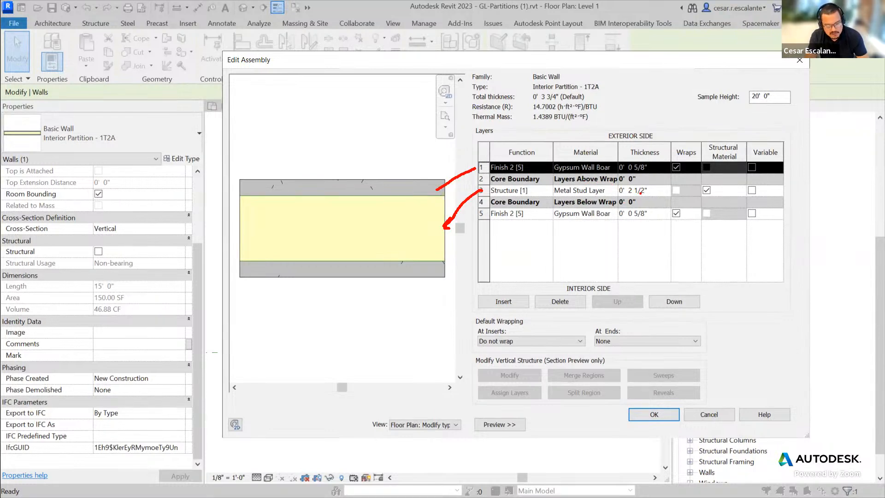
{"action": "mouse_move", "coordinate": [484, 215]}
{"action": "left_mouse_down"}
{"action": "mouse_move", "coordinate": [468, 259]}
{"action": "mouse_move", "coordinate": [440, 273]}
{"action": "left_mouse_up"}
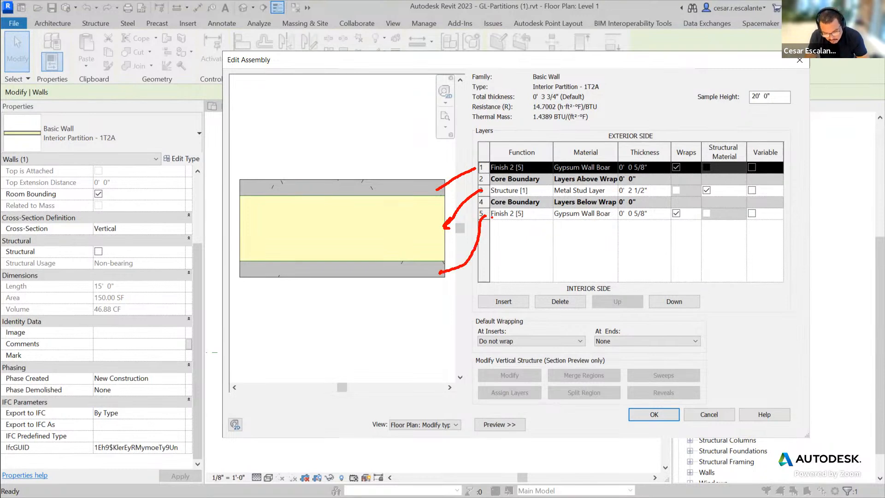
{"action": "mouse_move", "coordinate": [611, 275]}
{"action": "left_mouse_down"}
{"action": "mouse_move", "coordinate": [558, 285]}
{"action": "mouse_move", "coordinate": [627, 291]}
{"action": "mouse_move", "coordinate": [599, 279]}
{"action": "left_mouse_up"}
{"action": "mouse_move", "coordinate": [290, 309]}
{"action": "left_mouse_down"}
{"action": "mouse_move", "coordinate": [292, 336]}
{"action": "mouse_move", "coordinate": [314, 336]}
{"action": "mouse_move", "coordinate": [319, 302]}
{"action": "left_mouse_up"}
{"action": "left_click_drag", "start_coordinate": [373, 262], "coordinate": [369, 285]}
{"action": "mouse_move", "coordinate": [361, 289]}
{"action": "left_mouse_down"}
{"action": "mouse_move", "coordinate": [378, 277]}
{"action": "mouse_move", "coordinate": [376, 257]}
{"action": "mouse_move", "coordinate": [388, 279]}
{"action": "mouse_move", "coordinate": [415, 283]}
{"action": "mouse_move", "coordinate": [410, 295]}
{"action": "mouse_move", "coordinate": [414, 284]}
{"action": "left_mouse_up"}
{"action": "mouse_move", "coordinate": [616, 213]}
{"action": "left_mouse_down"}
{"action": "mouse_move", "coordinate": [555, 211]}
{"action": "mouse_move", "coordinate": [623, 220]}
{"action": "mouse_move", "coordinate": [619, 210]}
{"action": "left_mouse_up"}
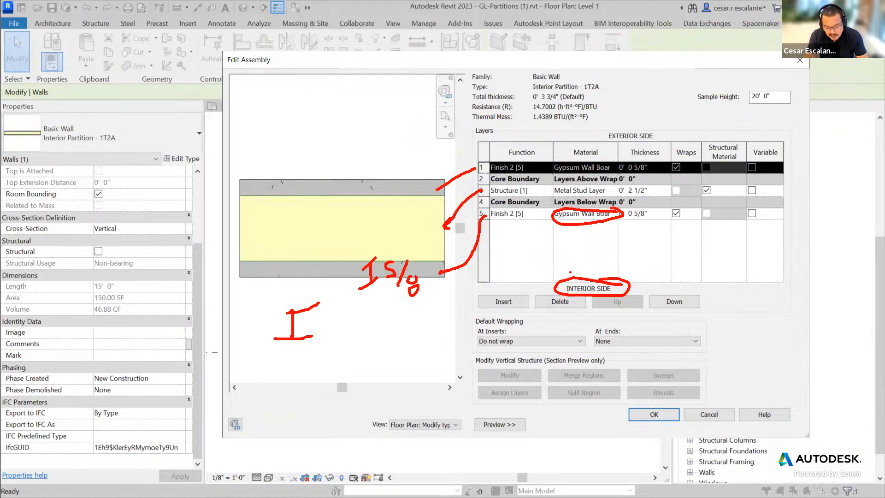
{"action": "key", "text": "Escape"}
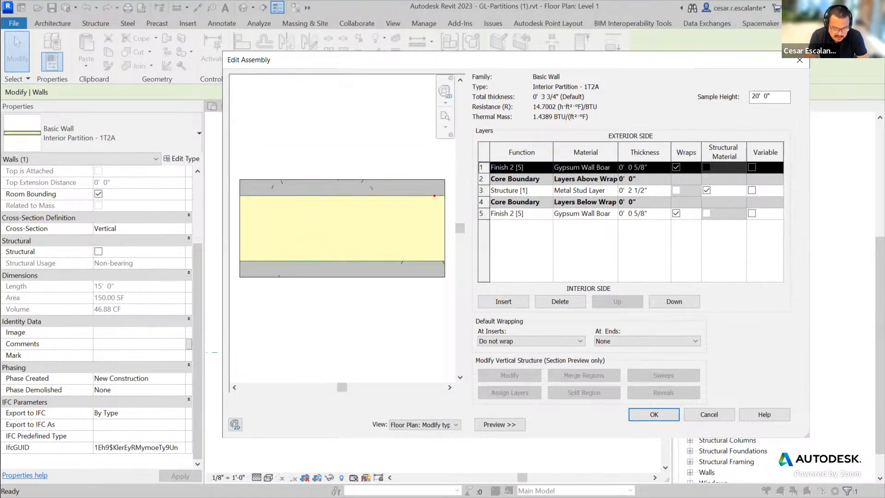
{"action": "left_click_drag", "start_coordinate": [435, 196], "coordinate": [482, 180]}
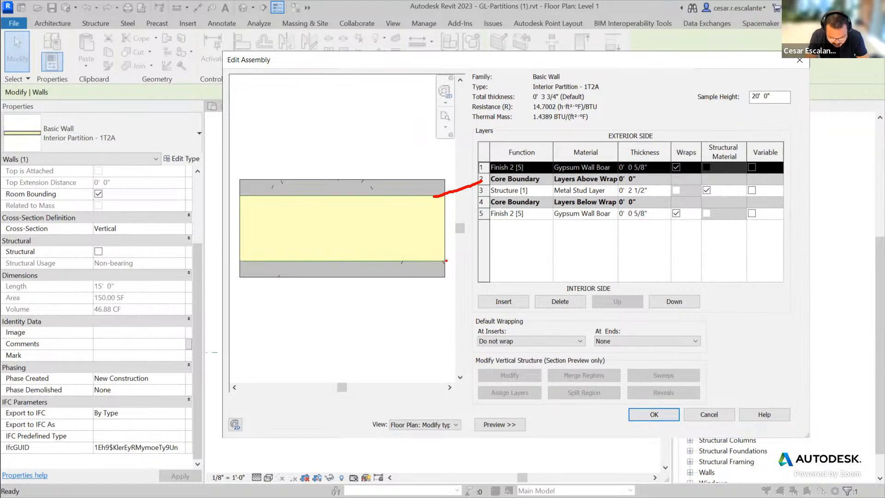
{"action": "mouse_move", "coordinate": [442, 261]}
{"action": "left_mouse_down"}
{"action": "mouse_move", "coordinate": [457, 218]}
{"action": "mouse_move", "coordinate": [482, 207]}
{"action": "left_mouse_up"}
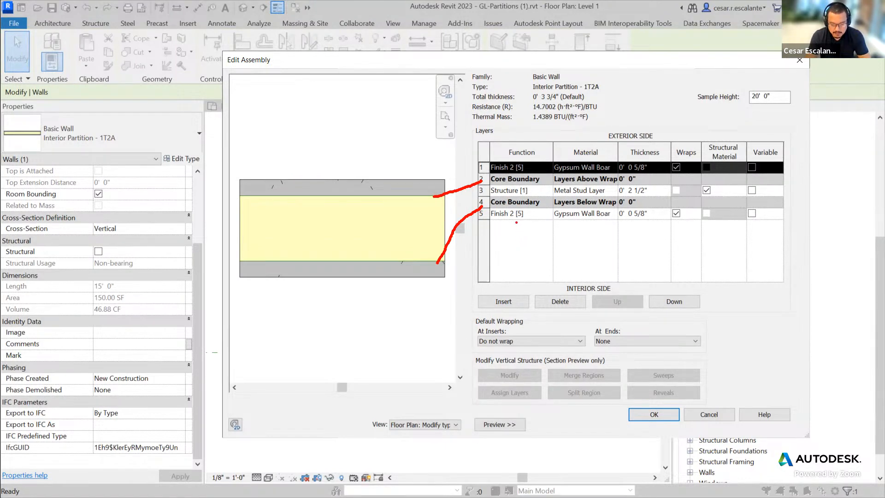
{"action": "mouse_move", "coordinate": [501, 210]}
{"action": "left_mouse_down"}
{"action": "mouse_move", "coordinate": [546, 223]}
{"action": "mouse_move", "coordinate": [494, 235]}
{"action": "left_mouse_up"}
{"action": "mouse_move", "coordinate": [496, 158]}
{"action": "left_mouse_down"}
{"action": "mouse_move", "coordinate": [530, 171]}
{"action": "mouse_move", "coordinate": [493, 185]}
{"action": "left_mouse_up"}
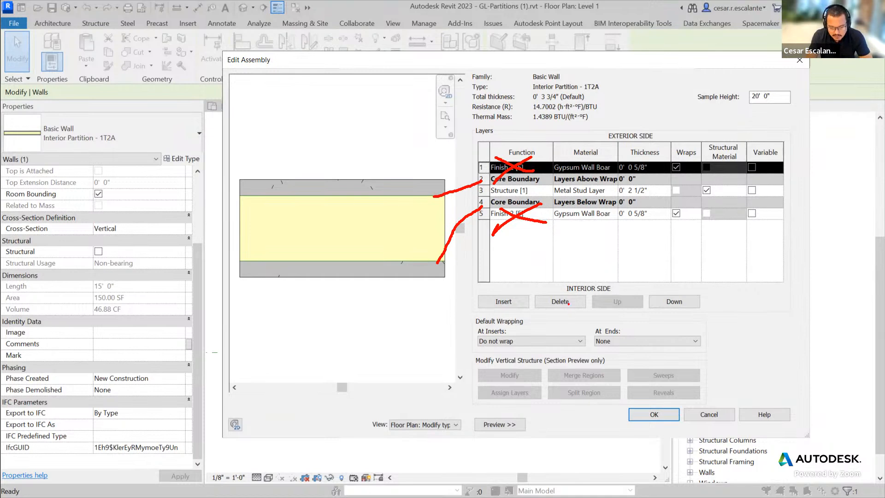
{"action": "mouse_move", "coordinate": [538, 183]}
{"action": "left_mouse_down"}
{"action": "mouse_move", "coordinate": [478, 194]}
{"action": "mouse_move", "coordinate": [546, 185]}
{"action": "left_mouse_up"}
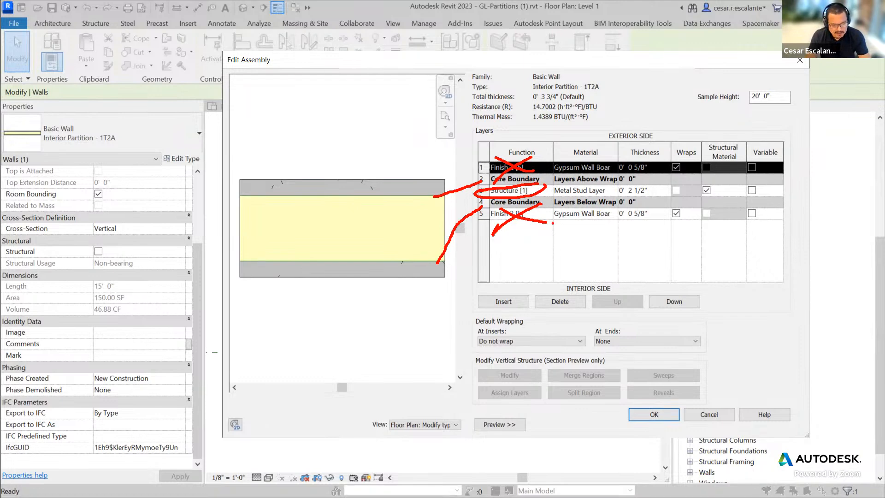
- Examine the interior-side gypsum finish layer and the thickness and thermal data of the Interior Partition - 1T2A assembly, and close it without changes
{"action": "key", "text": "Escape"}
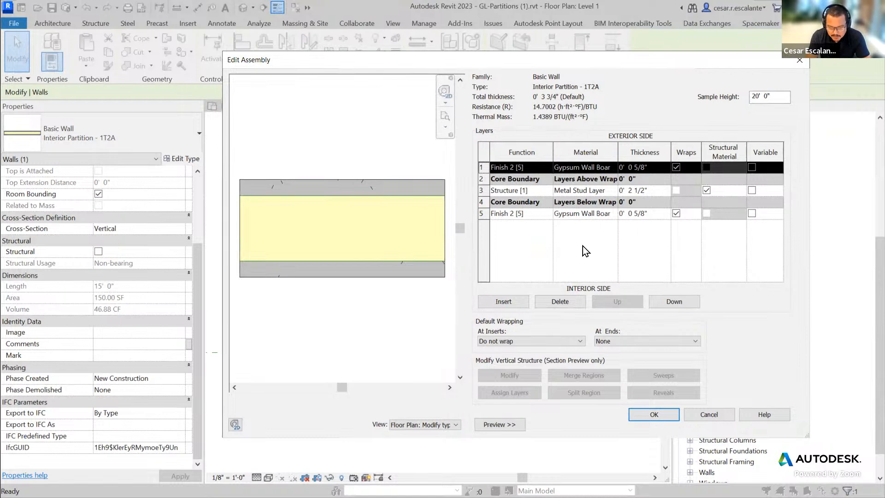
{"action": "left_click", "coordinate": [654, 214]}
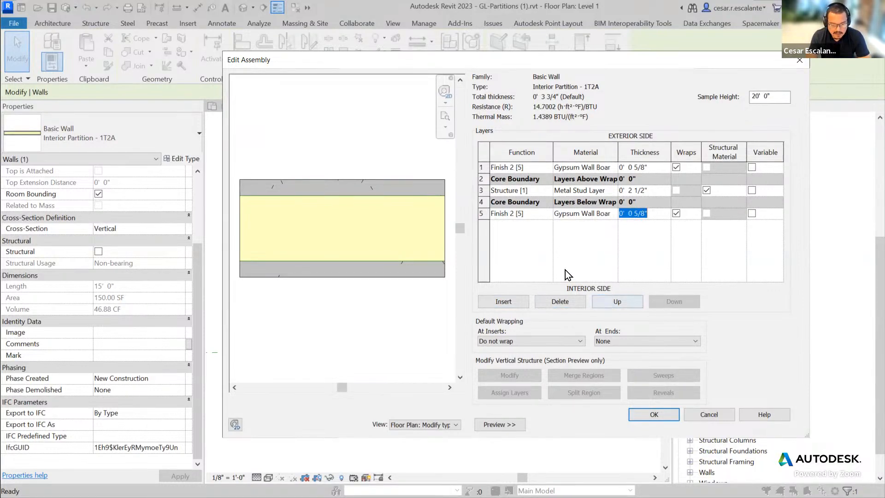
{"action": "left_click", "coordinate": [482, 212]}
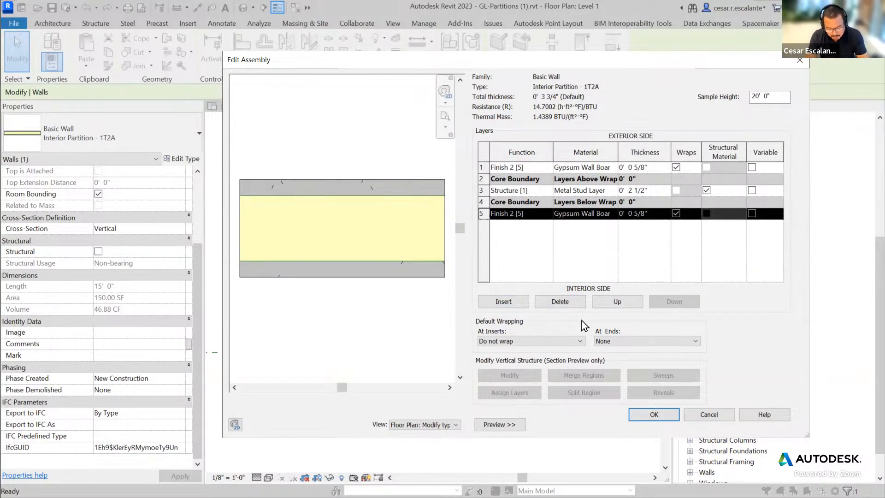
{"action": "mouse_move", "coordinate": [472, 78]}
{"action": "left_mouse_down"}
{"action": "mouse_move", "coordinate": [484, 95]}
{"action": "mouse_move", "coordinate": [615, 129]}
{"action": "left_mouse_up"}
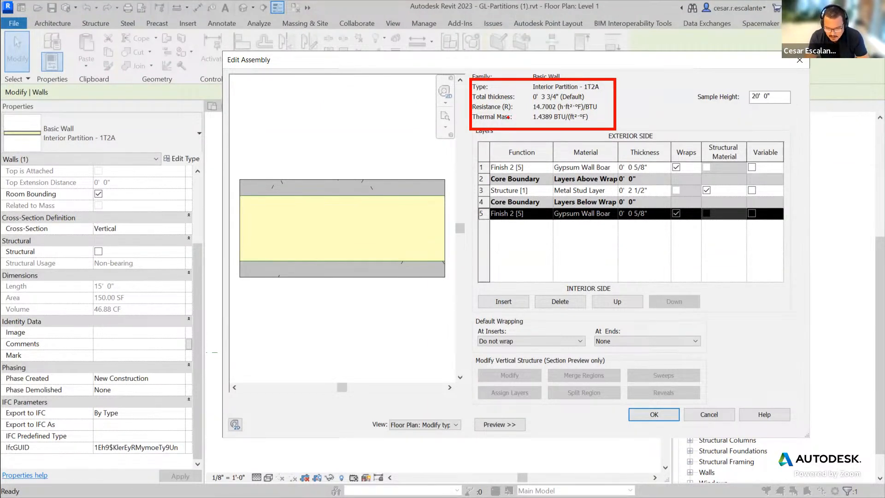
{"action": "key", "text": "Escape"}
{"action": "key", "text": "Escape"}
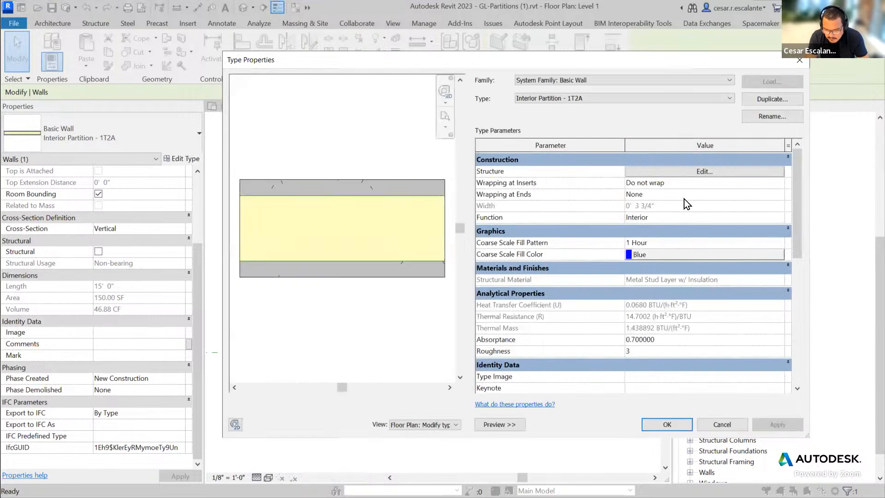
- Review the layer structure of the Interior Partition - 1T2A type again, cancel out of its dialogs and clear the wall selection
{"action": "left_click", "coordinate": [700, 176]}
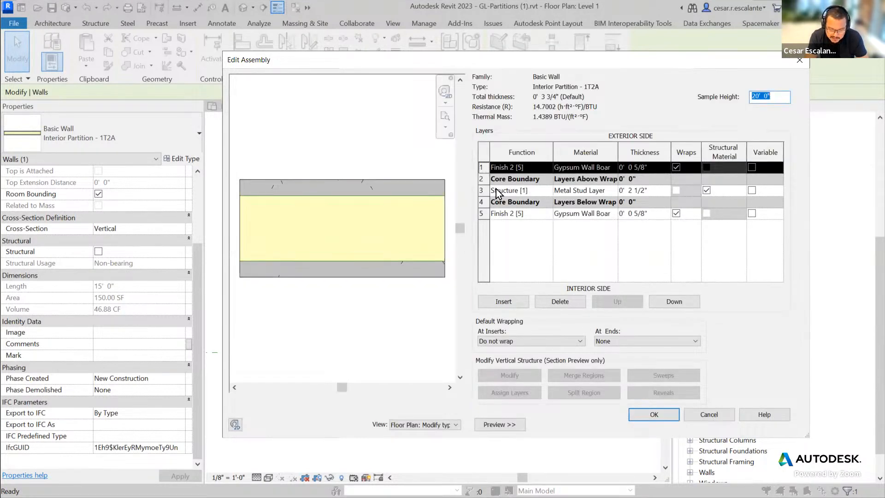
{"action": "left_click", "coordinate": [706, 214]}
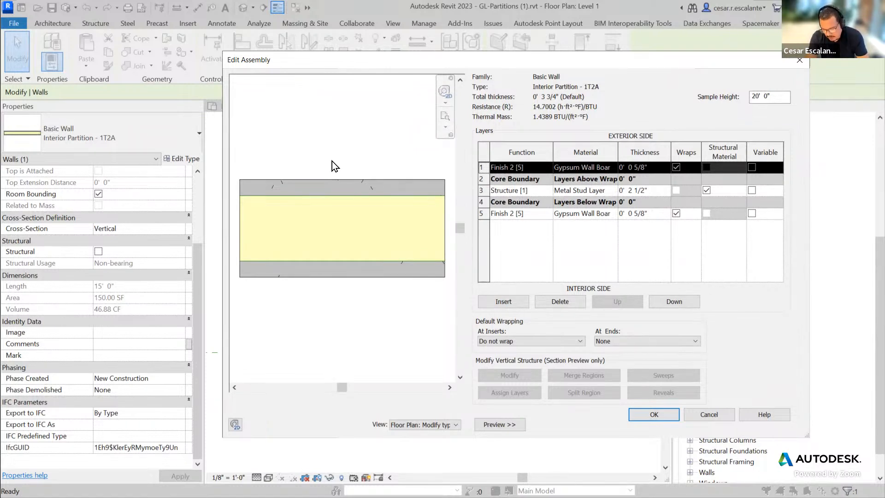
{"action": "left_click", "coordinate": [731, 411]}
{"action": "left_click", "coordinate": [731, 411]}
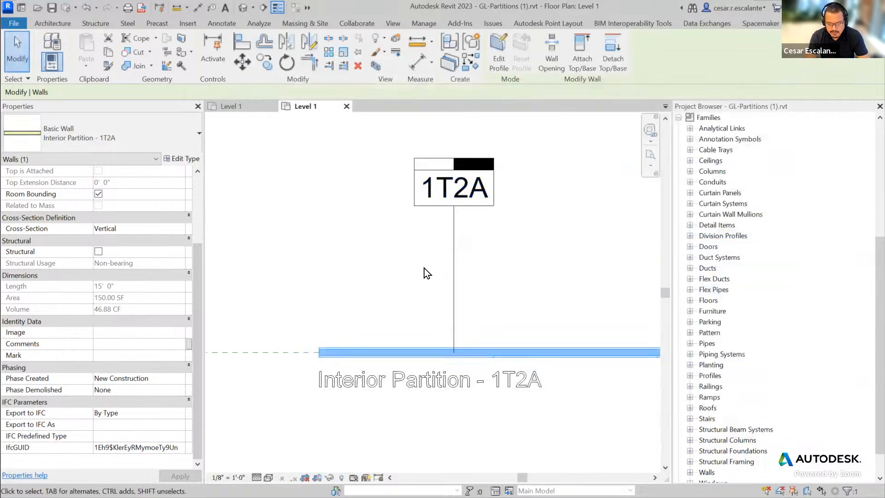
{"action": "left_click", "coordinate": [418, 259]}
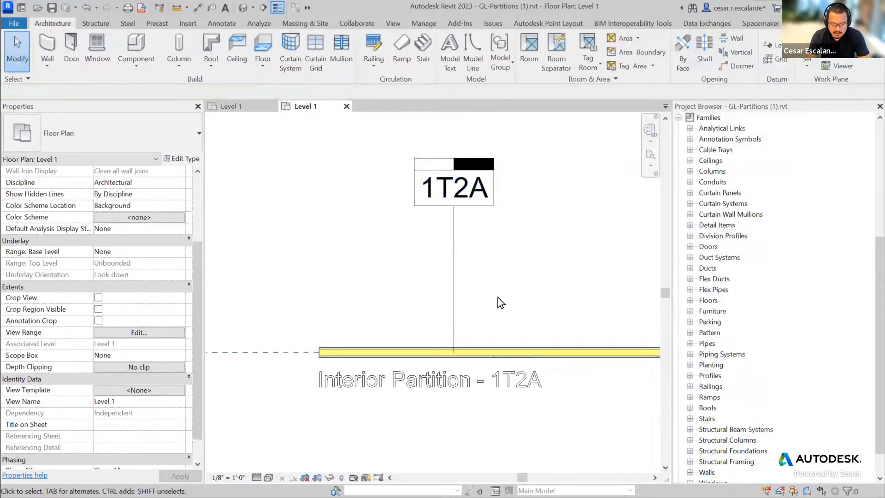
- Switch to the Level 1 floor plan of the Mylla_Hytt_start project and start the Wall tool
{"action": "left_click", "coordinate": [239, 108]}
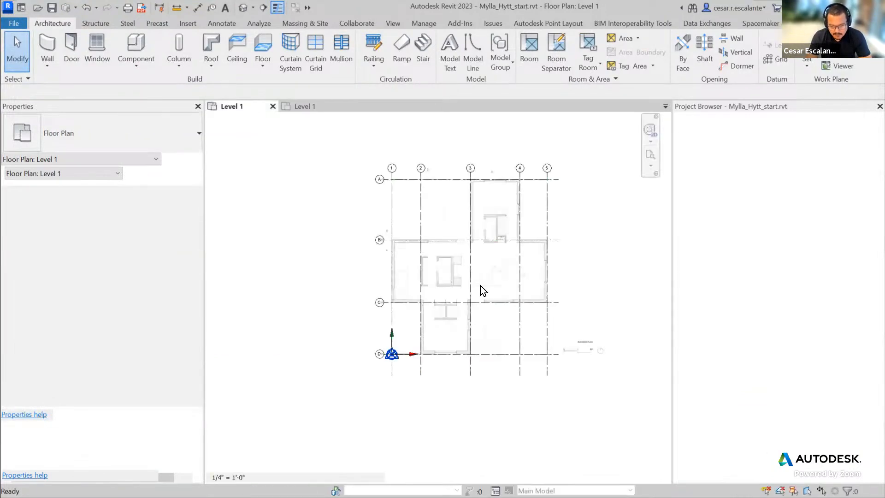
{"action": "scroll", "coordinate": [573, 269], "scroll_direction": "down", "scroll_amount": 2}
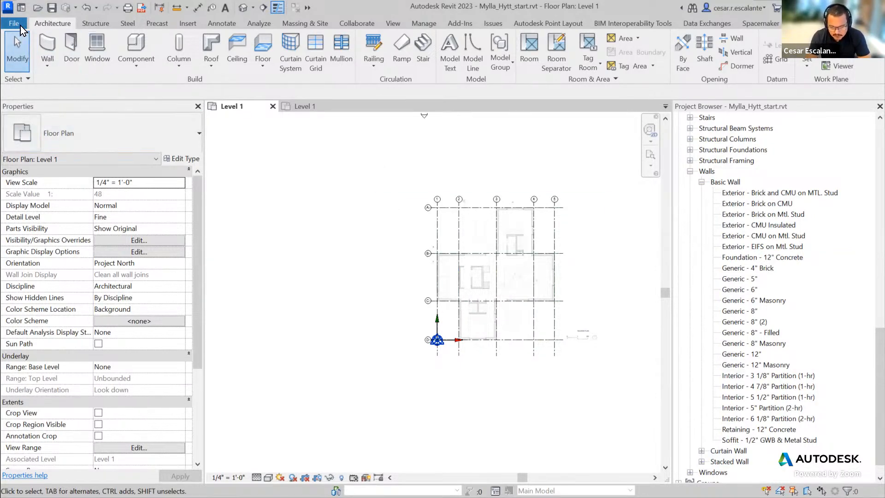
{"action": "left_click", "coordinate": [50, 42]}
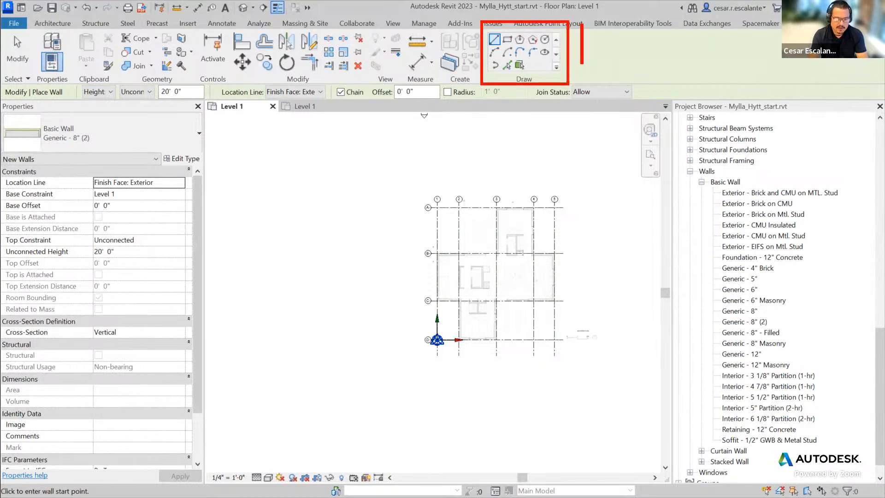
{"action": "type", "text": "Me"}
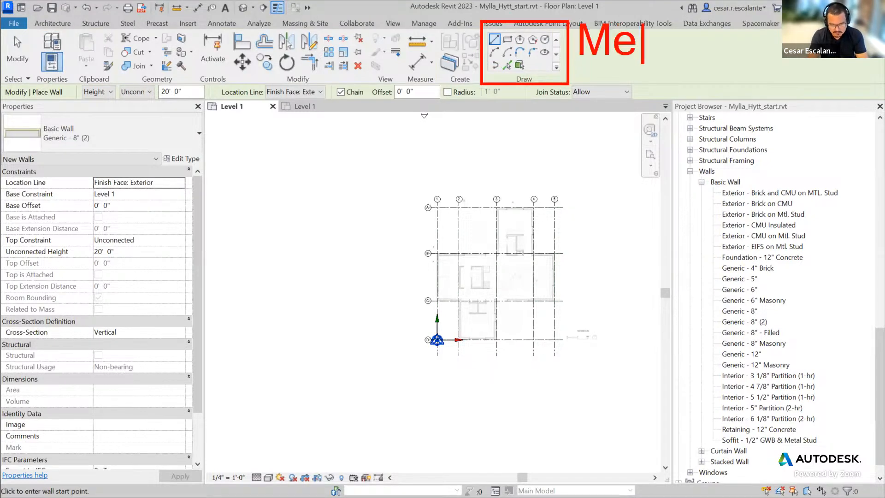
{"action": "type", "text": "thods"}
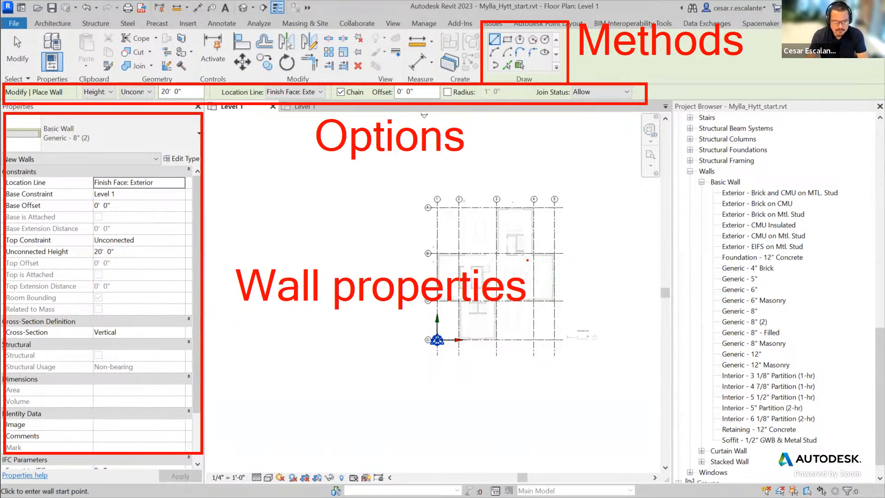
{"action": "key", "text": "Escape"}
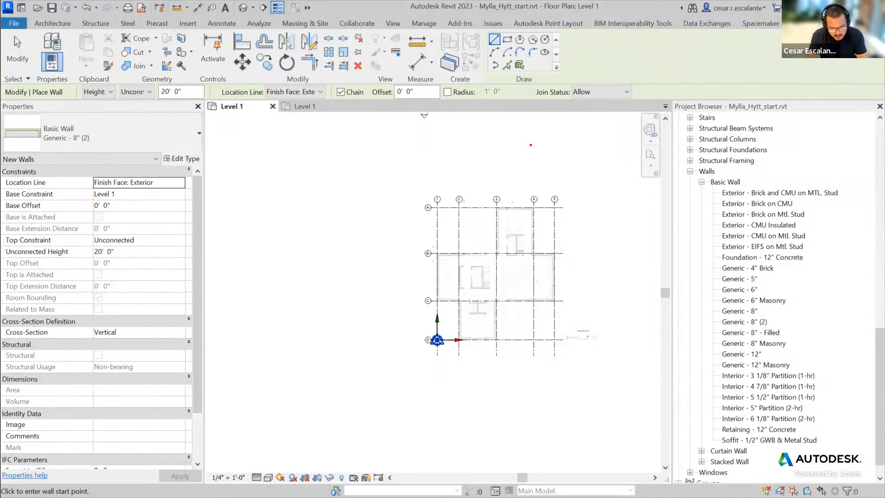
{"action": "left_click_drag", "start_coordinate": [4, 109], "coordinate": [206, 156]}
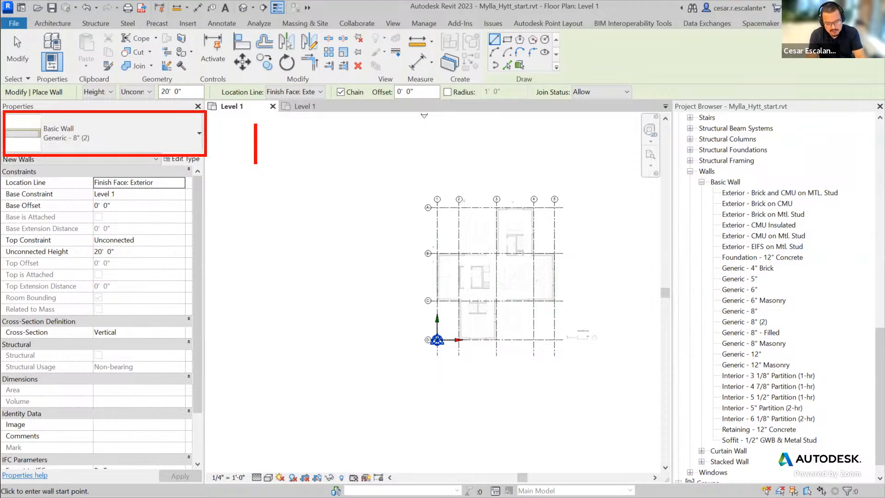
{"action": "type", "text": "Type "}
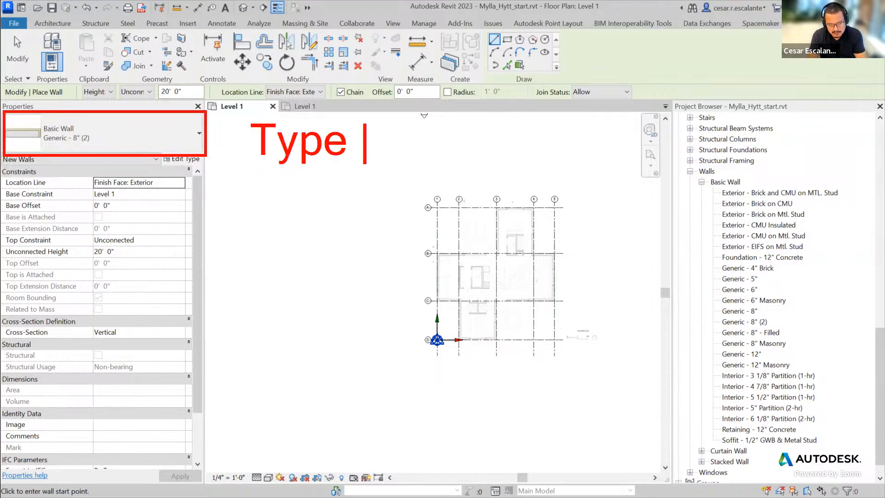
{"action": "type", "text": "Select"}
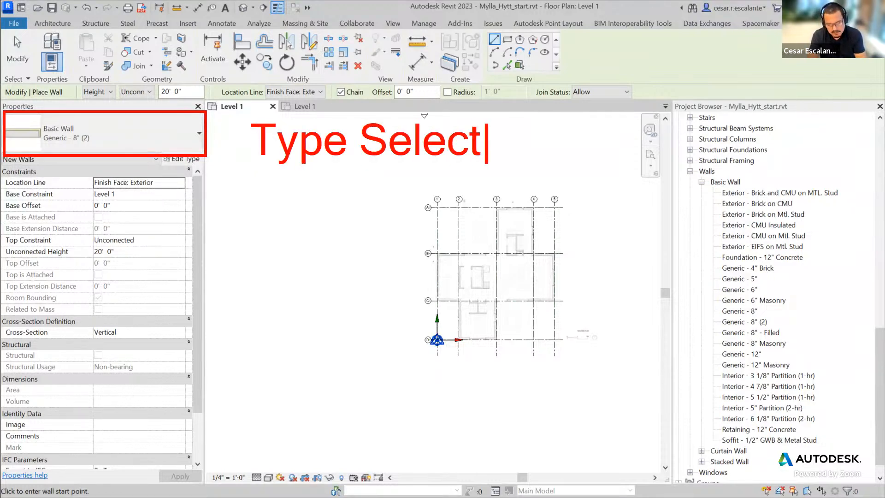
{"action": "type", "text": "or"}
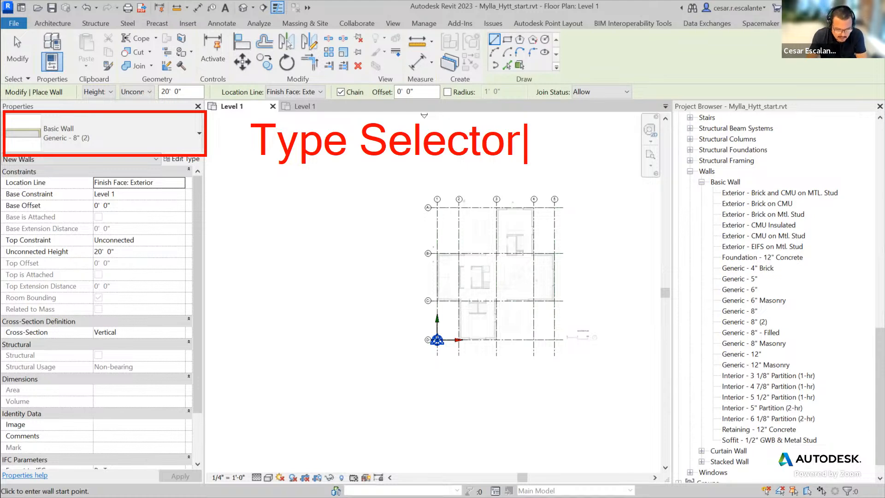
{"action": "mouse_move", "coordinate": [225, 128]}
{"action": "left_mouse_down"}
{"action": "mouse_move", "coordinate": [208, 125]}
{"action": "mouse_move", "coordinate": [194, 140]}
{"action": "mouse_move", "coordinate": [218, 125]}
{"action": "left_mouse_up"}
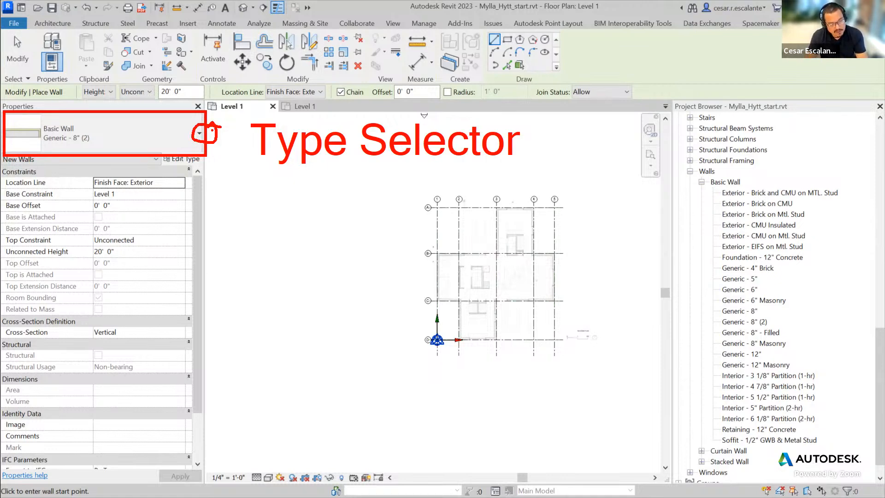
- Browse the available wall types and try Generic - 8" and Generic - 5" for the new walls
{"action": "left_click", "coordinate": [200, 134]}
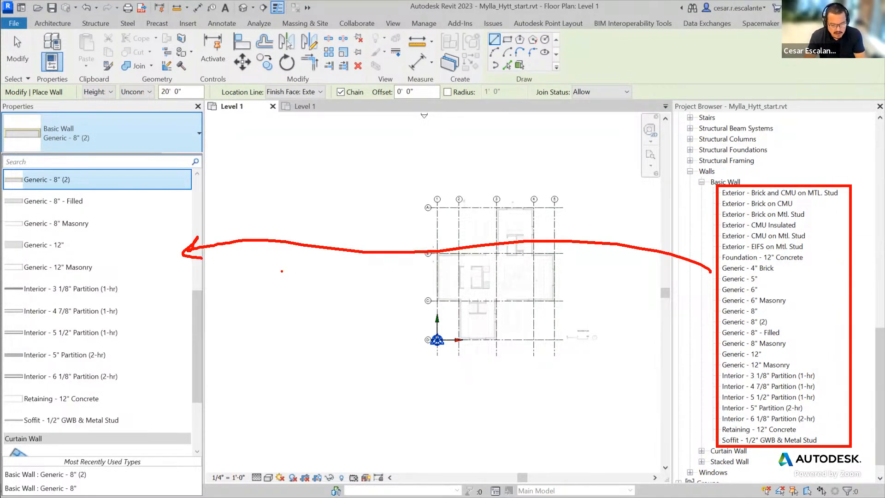
{"action": "key", "text": "Escape"}
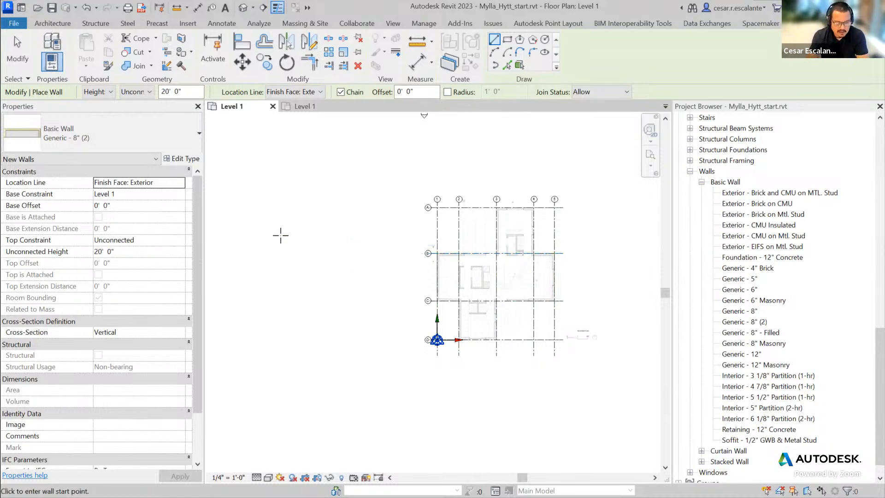
{"action": "left_click", "coordinate": [164, 137]}
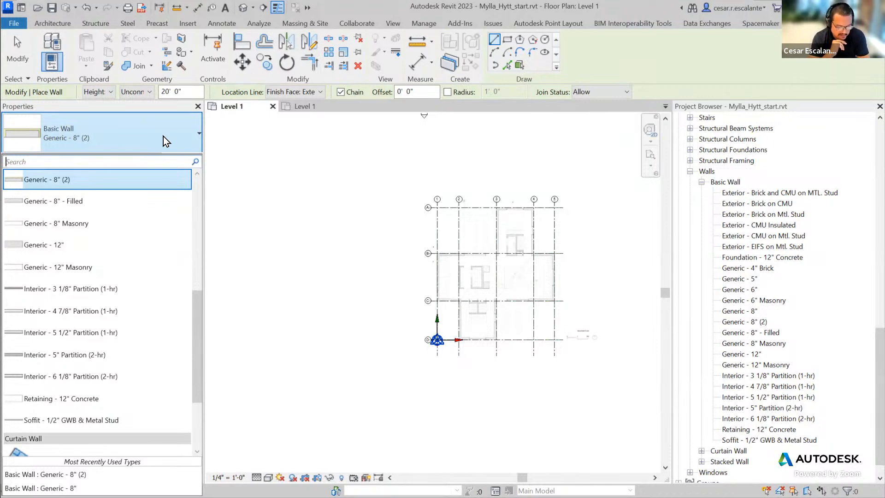
{"action": "mouse_move", "coordinate": [196, 333]}
{"action": "left_mouse_down"}
{"action": "mouse_move", "coordinate": [196, 388]}
{"action": "mouse_move", "coordinate": [197, 281]}
{"action": "mouse_move", "coordinate": [197, 328]}
{"action": "left_mouse_up"}
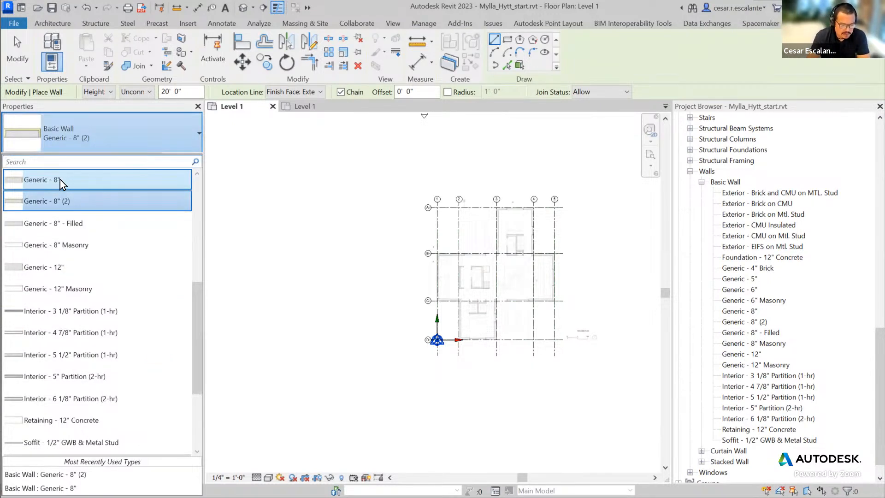
{"action": "left_click", "coordinate": [85, 180]}
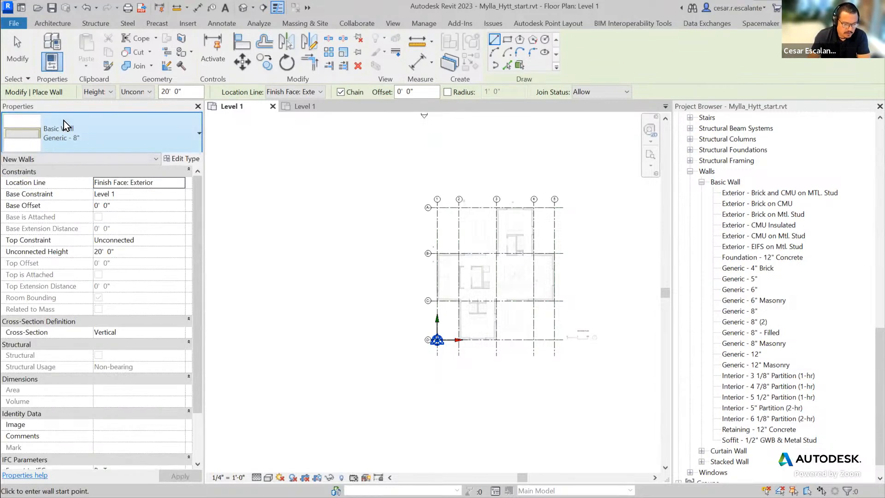
{"action": "left_click", "coordinate": [91, 141]}
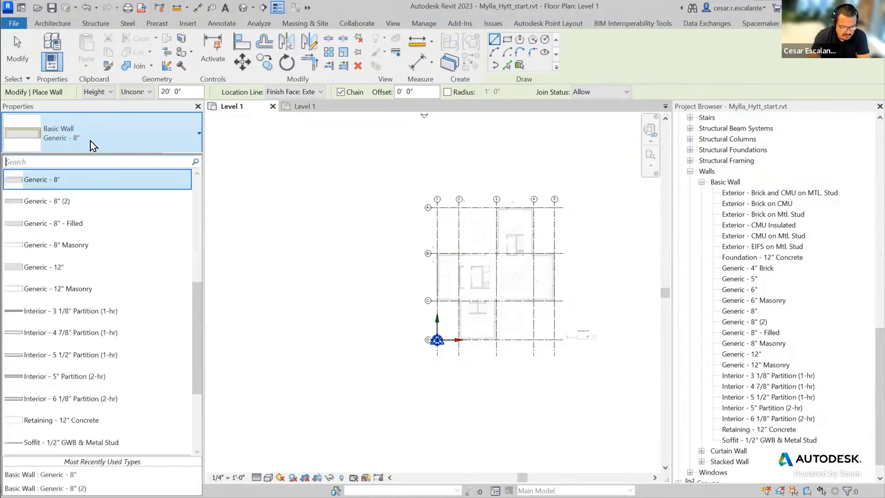
{"action": "scroll", "coordinate": [100, 187], "scroll_direction": "up", "scroll_amount": 2}
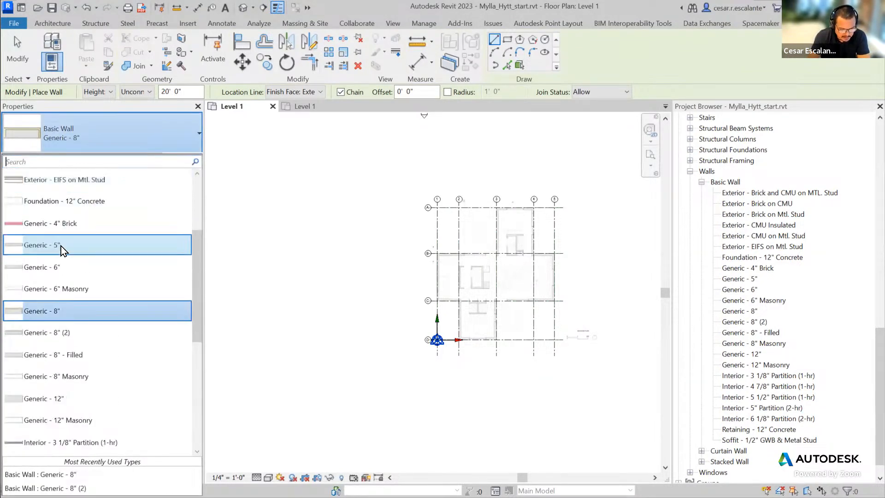
{"action": "left_click", "coordinate": [60, 245]}
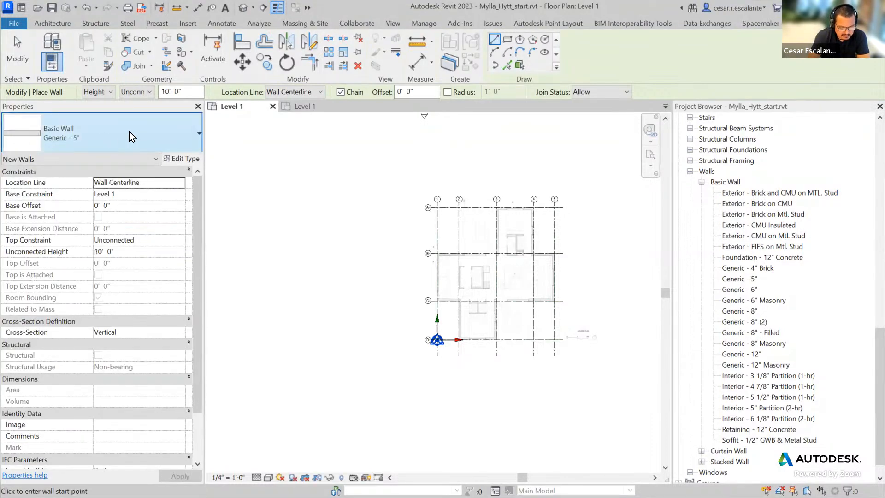
- Set the type of the new walls to the Basic Wall Generic - 4" Brick
{"action": "left_click", "coordinate": [113, 137]}
{"action": "scroll", "coordinate": [123, 219], "scroll_direction": "up", "scroll_amount": 2}
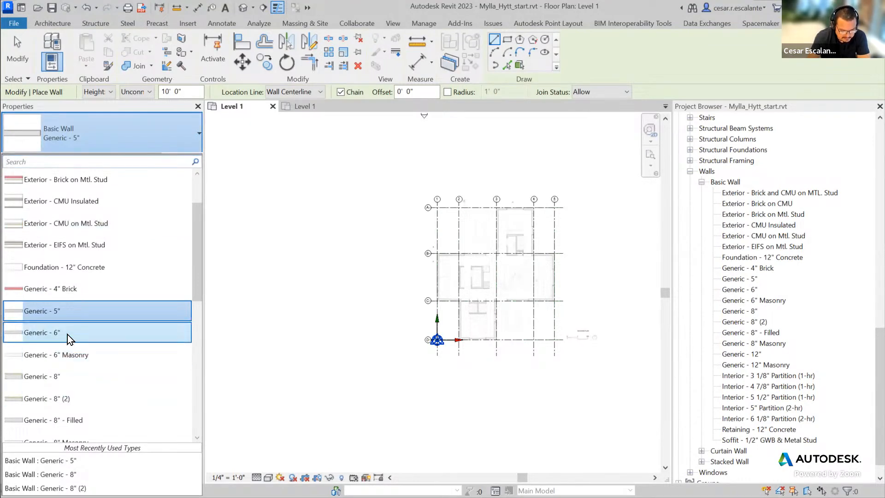
{"action": "left_click", "coordinate": [71, 292]}
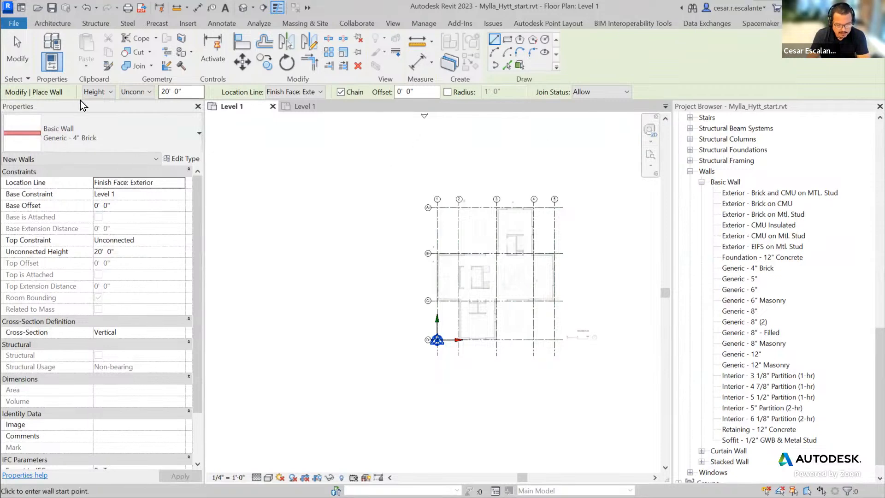
- Define the new walls by height and constrain their top to the Mezzanine level
{"action": "left_click", "coordinate": [110, 92]}
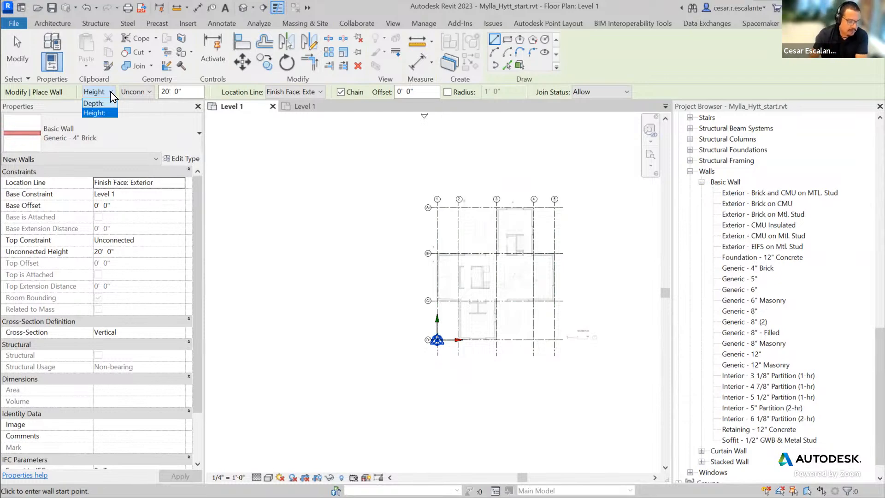
{"action": "left_click", "coordinate": [100, 113]}
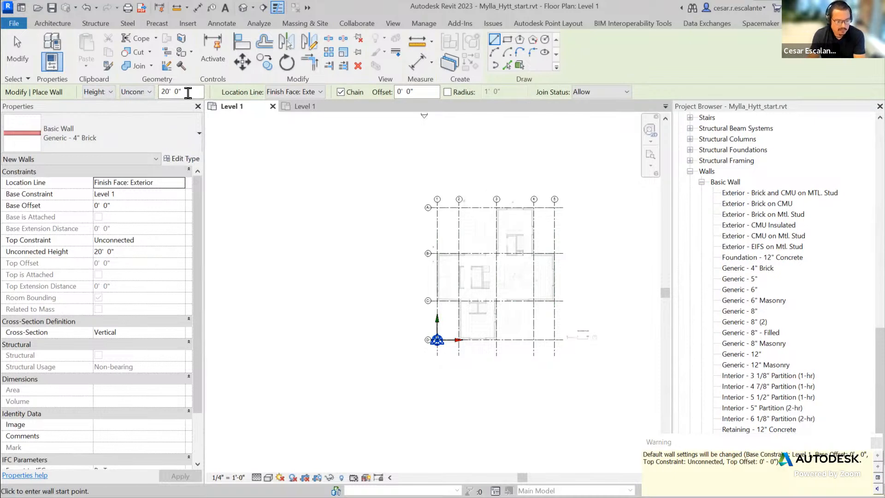
{"action": "left_click", "coordinate": [152, 95]}
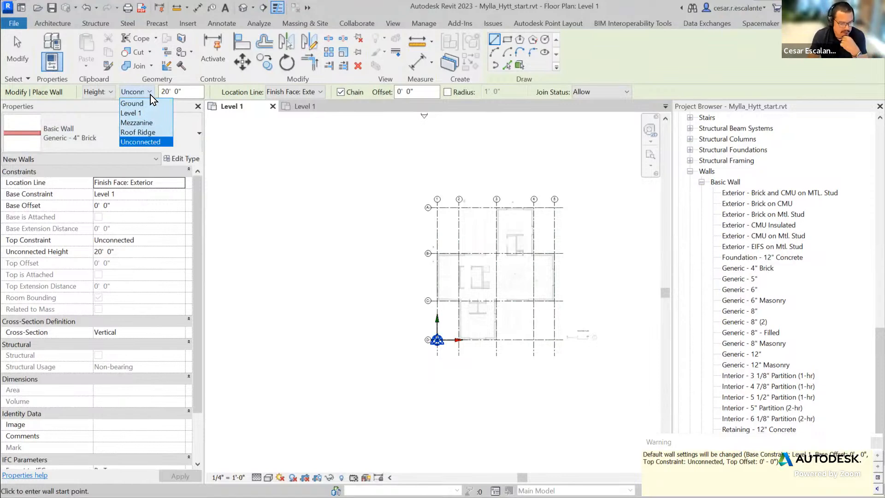
{"action": "left_click", "coordinate": [152, 122]}
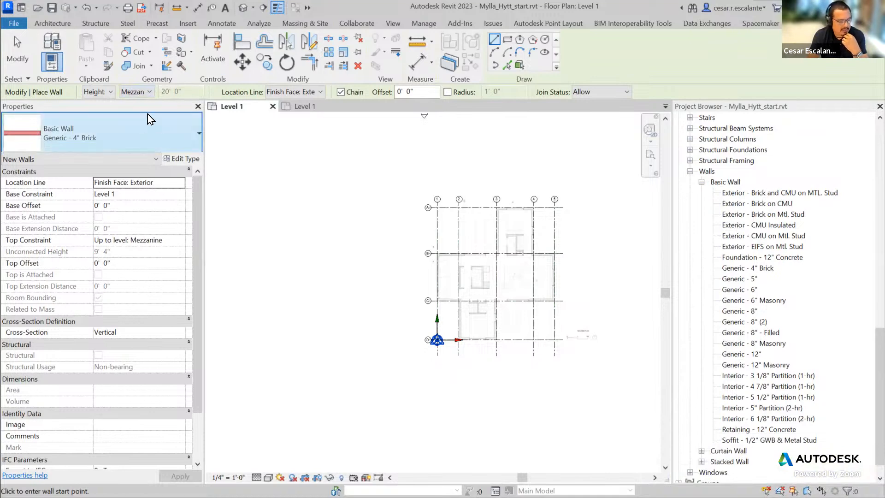
{"action": "left_click", "coordinate": [143, 95]}
{"action": "left_click", "coordinate": [143, 95]}
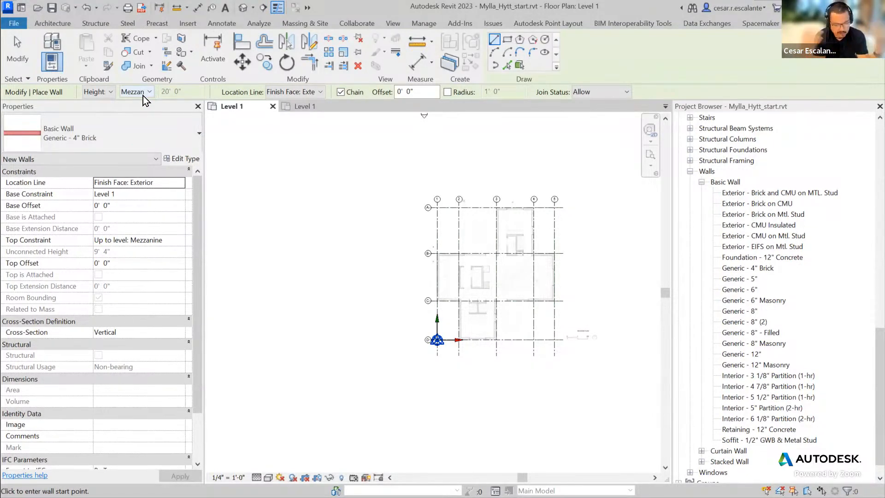
- Leave the top of the new walls unconnected and set their location line to Wall Centerline
{"action": "left_click", "coordinate": [143, 95]}
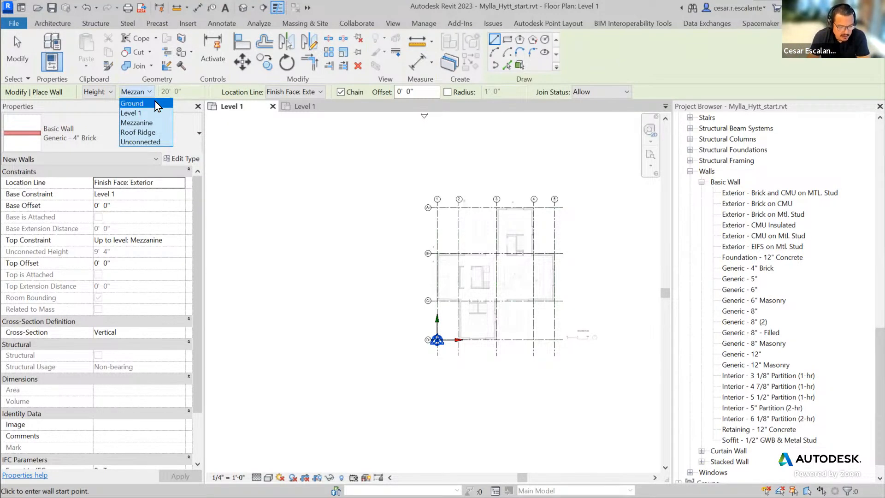
{"action": "left_click", "coordinate": [149, 142]}
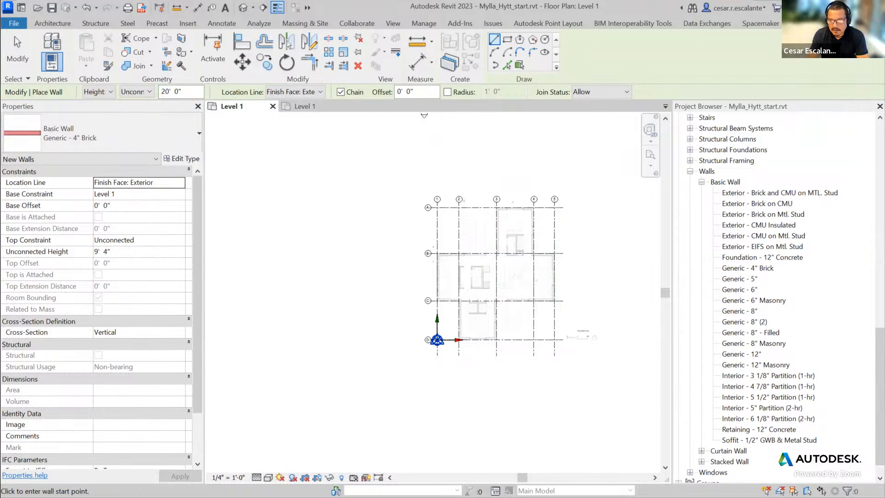
{"action": "key", "text": "alt+Tab"}
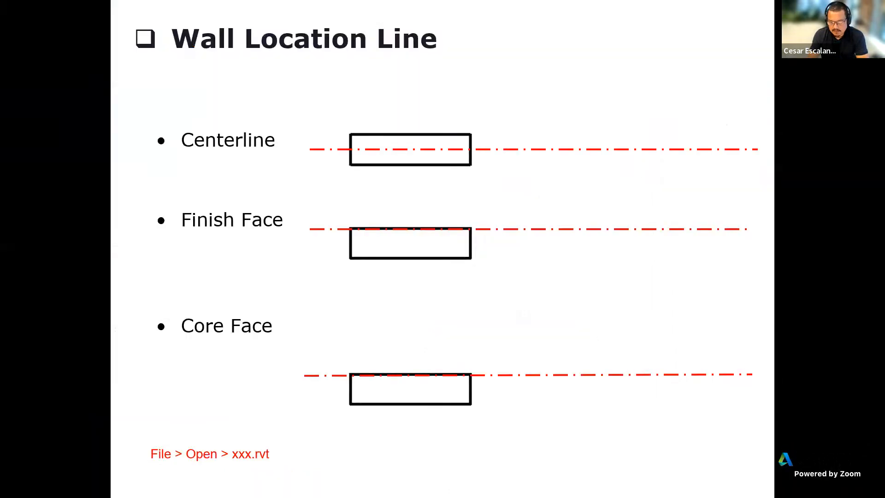
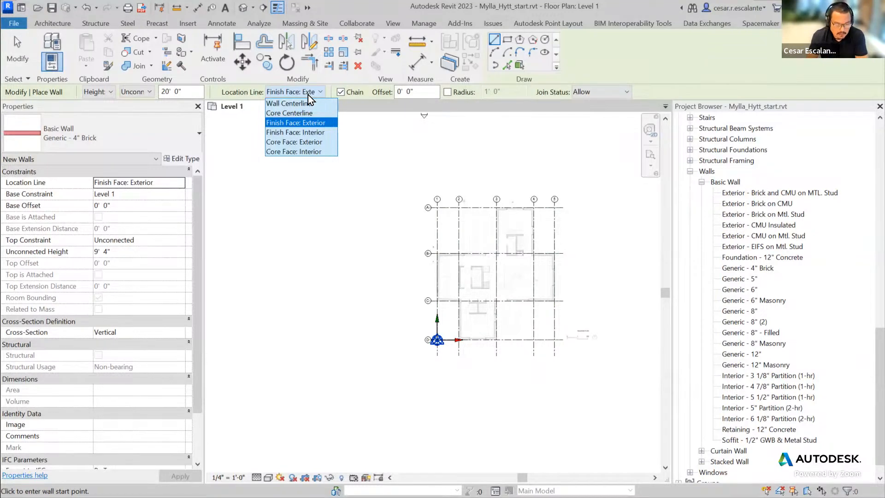
{"action": "left_click", "coordinate": [308, 103]}
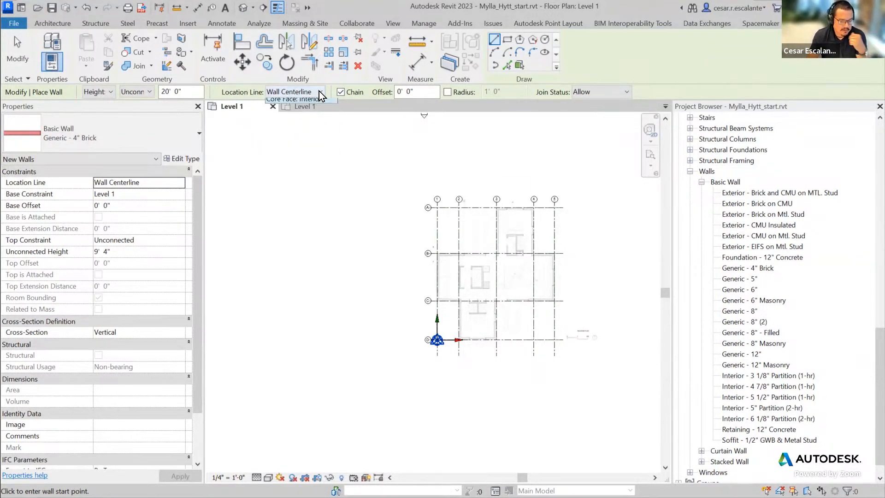
{"action": "left_click", "coordinate": [319, 92]}
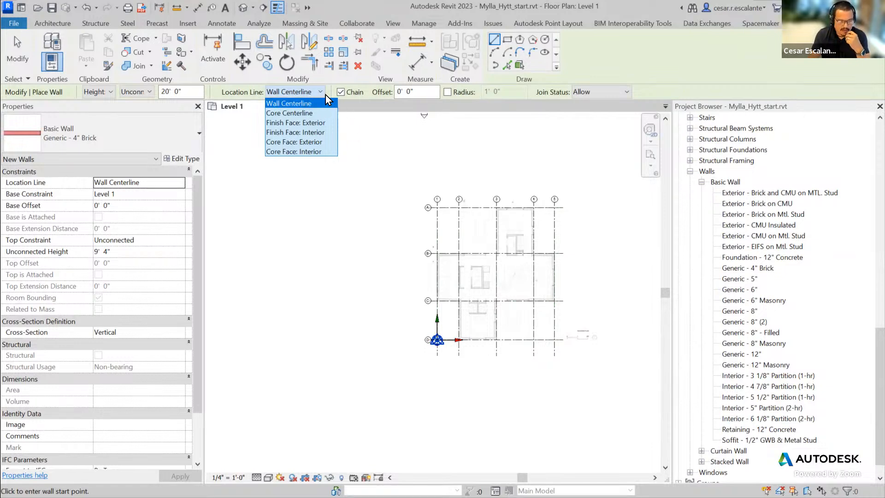
{"action": "left_click", "coordinate": [363, 99]}
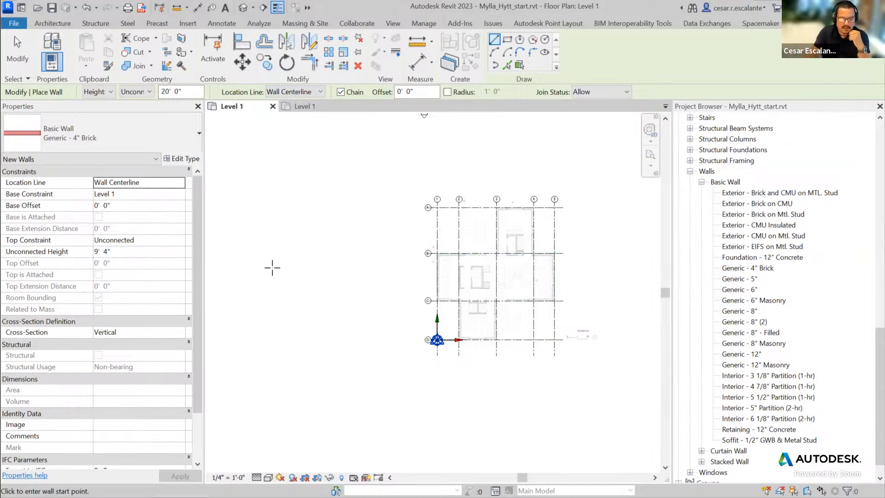
- Switch the Chain option for the new walls off and back on
{"action": "left_click", "coordinate": [342, 92]}
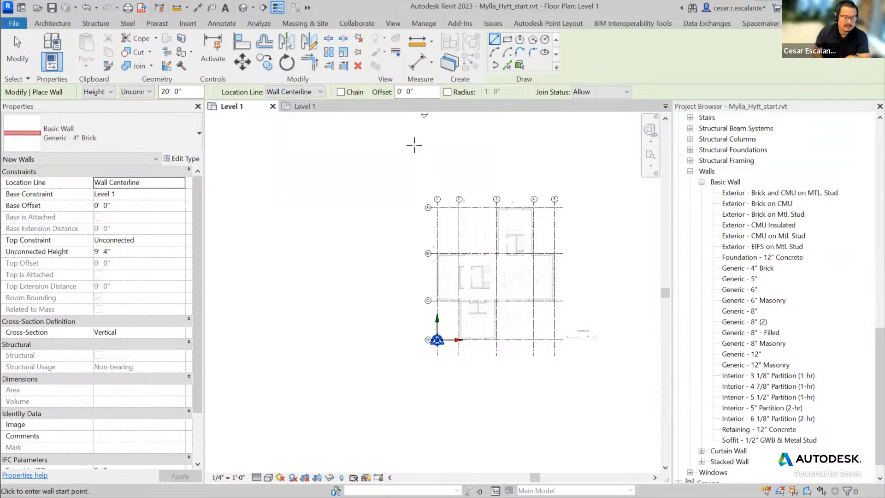
{"action": "left_click", "coordinate": [341, 90]}
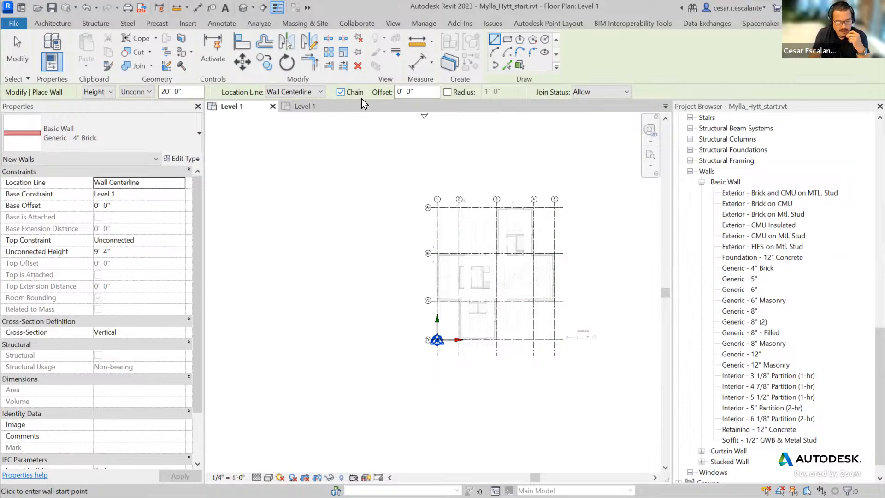
{"action": "left_click", "coordinate": [412, 92]}
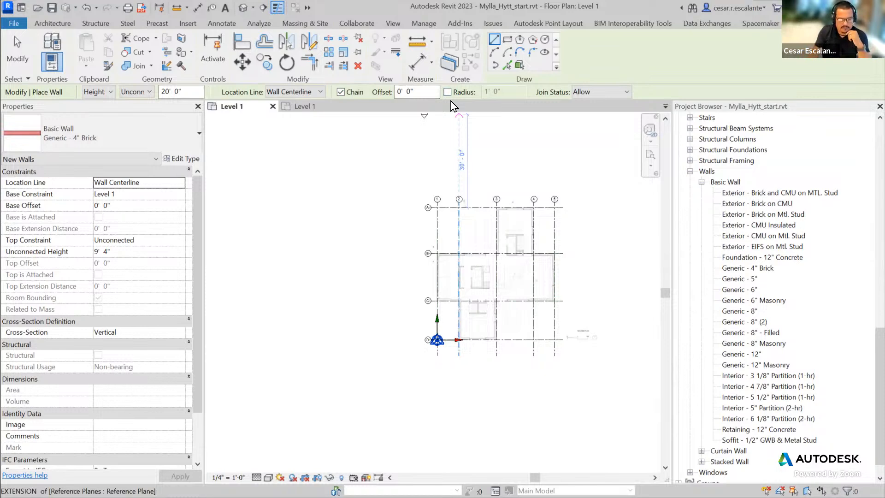
- Draw an 8' long horizontal wall in the empty area left of the grid and end the Wall tool
{"action": "scroll", "coordinate": [293, 255], "scroll_direction": "up", "scroll_amount": 2}
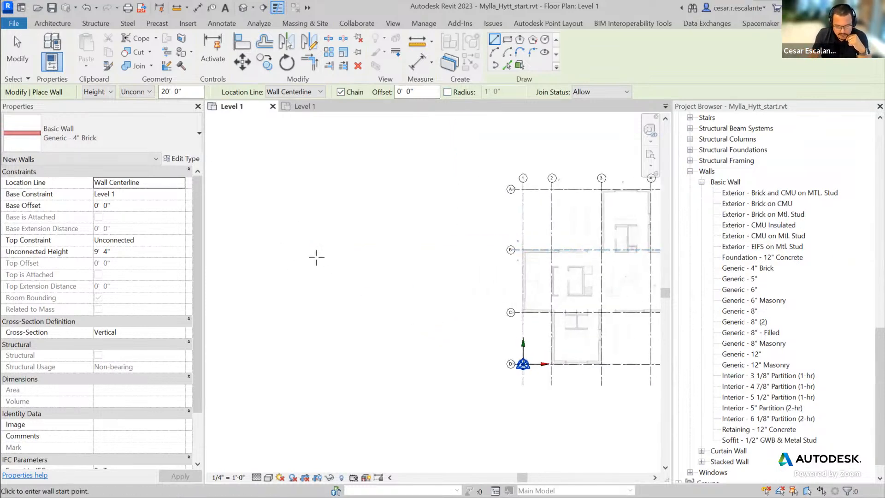
{"action": "left_click", "coordinate": [307, 256]}
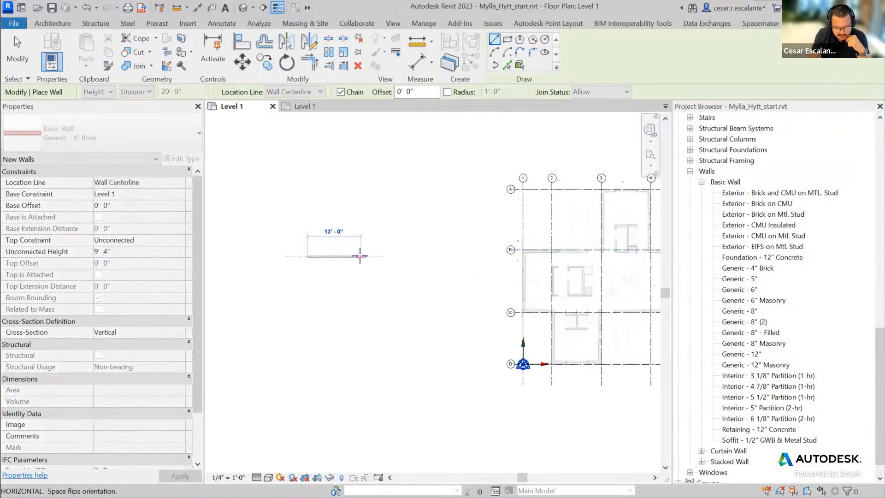
{"action": "scroll", "coordinate": [359, 254], "scroll_direction": "up", "scroll_amount": 3}
{"action": "middle_click_drag", "start_coordinate": [361, 254], "coordinate": [536, 249]}
{"action": "scroll", "coordinate": [447, 266], "scroll_direction": "up", "scroll_amount": 4}
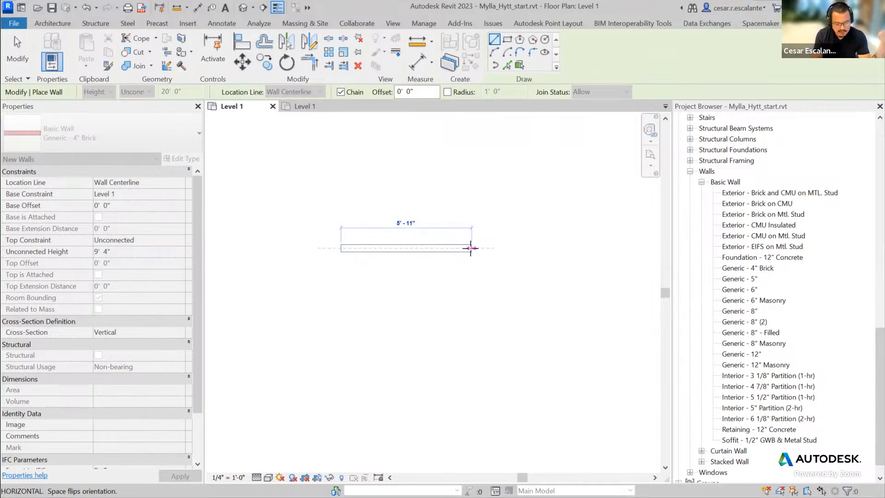
{"action": "type", "text": "8"}
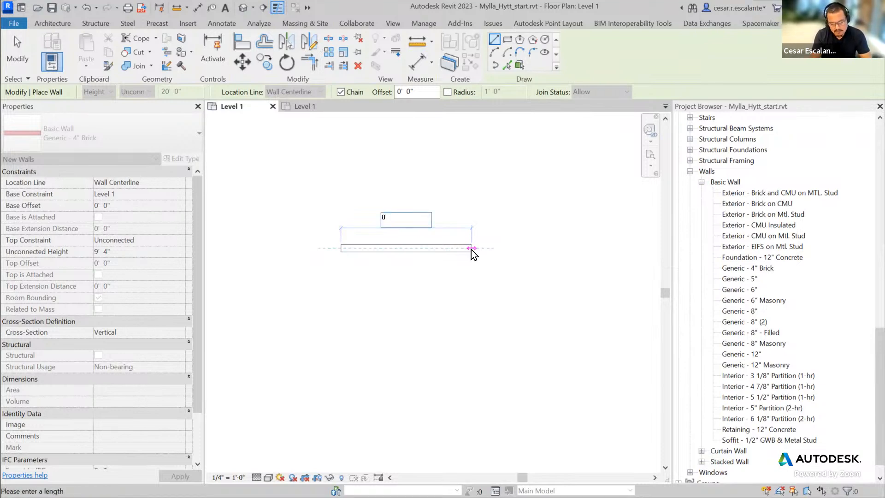
{"action": "key", "text": "Return"}
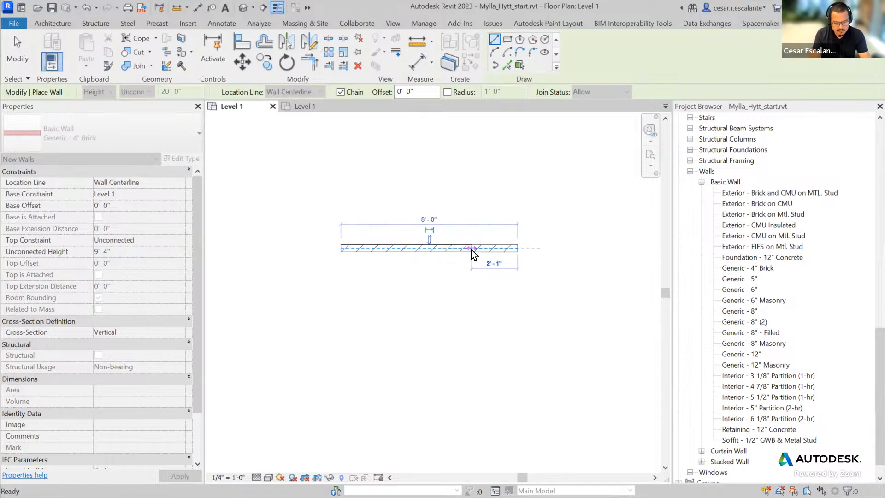
{"action": "key", "text": "Escape"}
{"action": "key", "text": "Escape"}
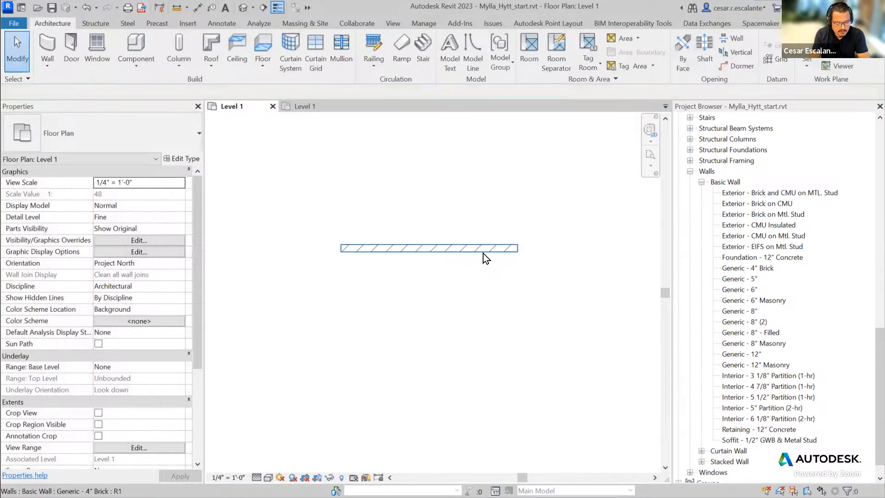
- Select the new horizontal wall and examine where its end grips sit relative to the wall thickness
{"action": "left_click", "coordinate": [483, 252]}
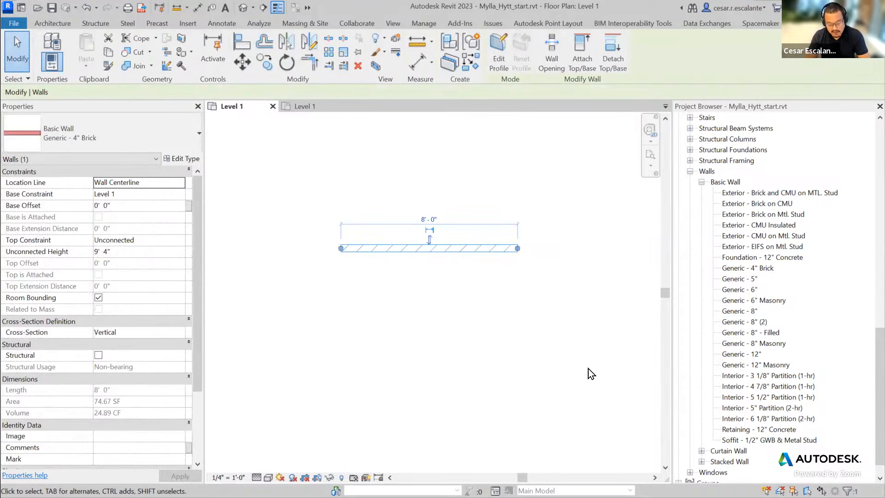
{"action": "scroll", "coordinate": [323, 267], "scroll_direction": "up", "scroll_amount": 5}
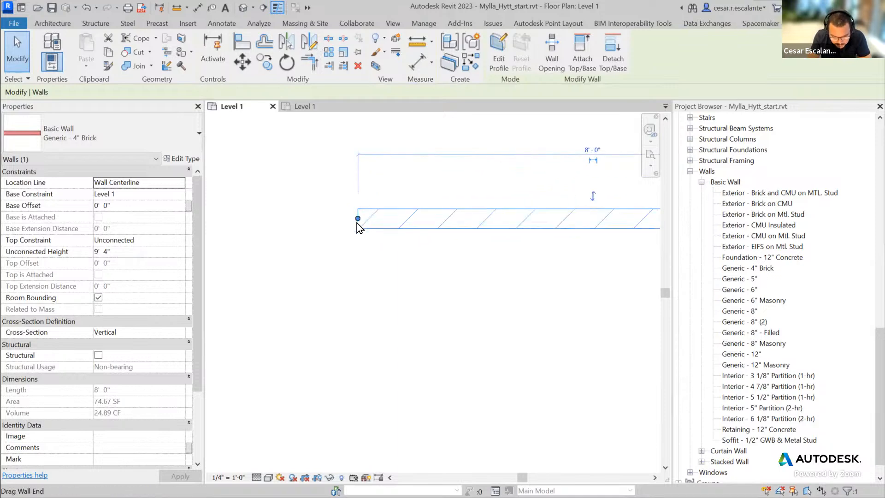
{"action": "middle_click_drag", "start_coordinate": [339, 300], "coordinate": [129, 328]}
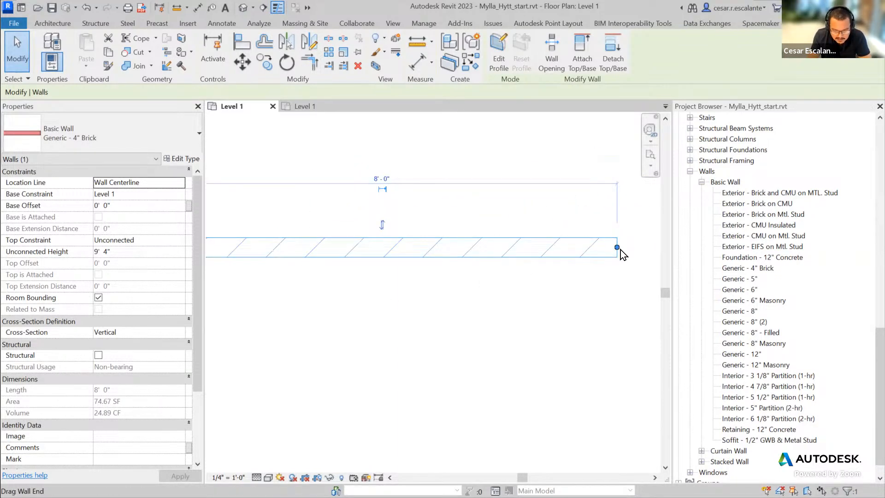
{"action": "scroll", "coordinate": [625, 256], "scroll_direction": "down", "scroll_amount": 3}
{"action": "scroll", "coordinate": [549, 281], "scroll_direction": "up", "scroll_amount": 1}
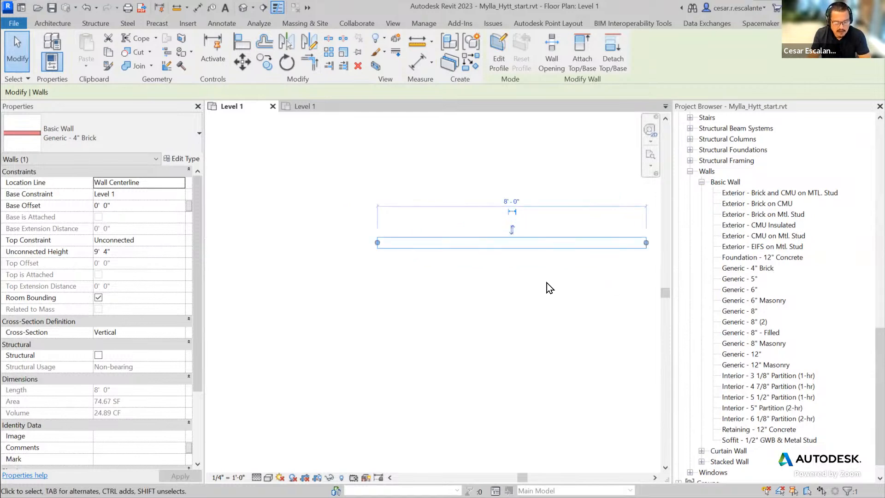
{"action": "scroll", "coordinate": [547, 284], "scroll_direction": "up", "scroll_amount": 1}
{"action": "middle_click_drag", "start_coordinate": [553, 289], "coordinate": [500, 278]}
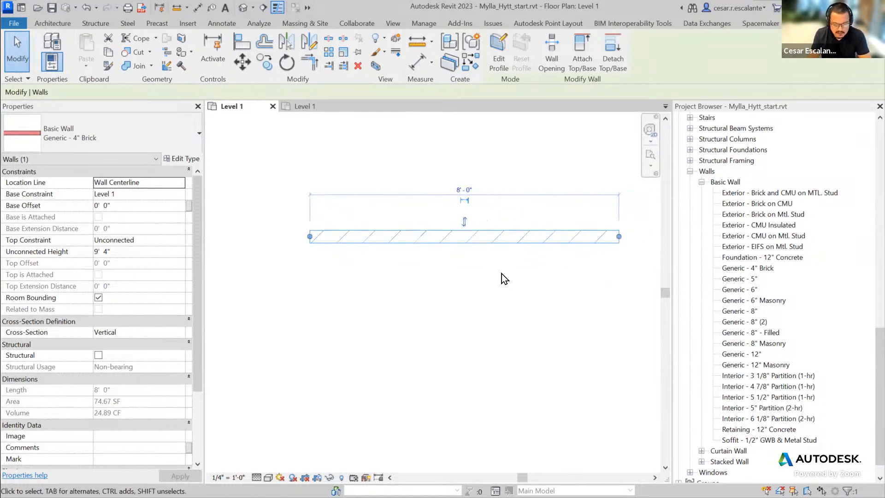
{"action": "scroll", "coordinate": [502, 275], "scroll_direction": "down", "scroll_amount": 2}
{"action": "middle_click_drag", "start_coordinate": [531, 321], "coordinate": [499, 275]}
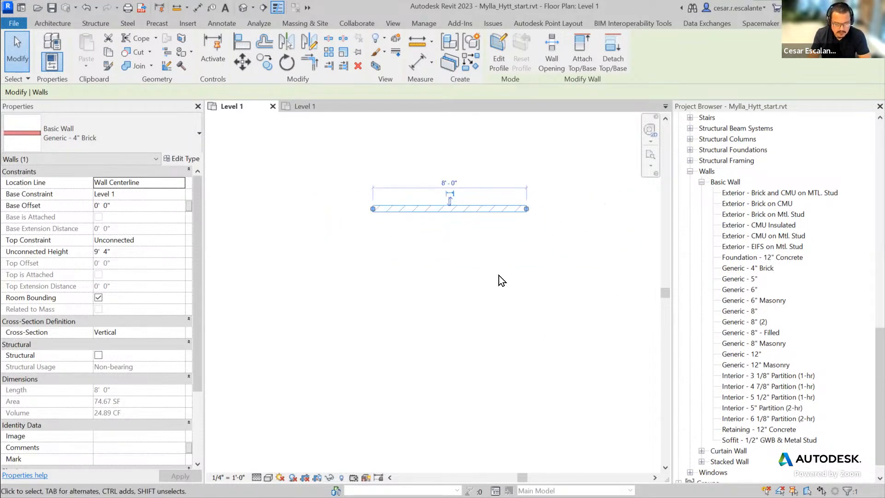
- Restart the Wall tool with a 20' unconnected height and the location line set to Finish Face: Exterior
{"action": "left_click", "coordinate": [52, 23]}
{"action": "left_click", "coordinate": [48, 48]}
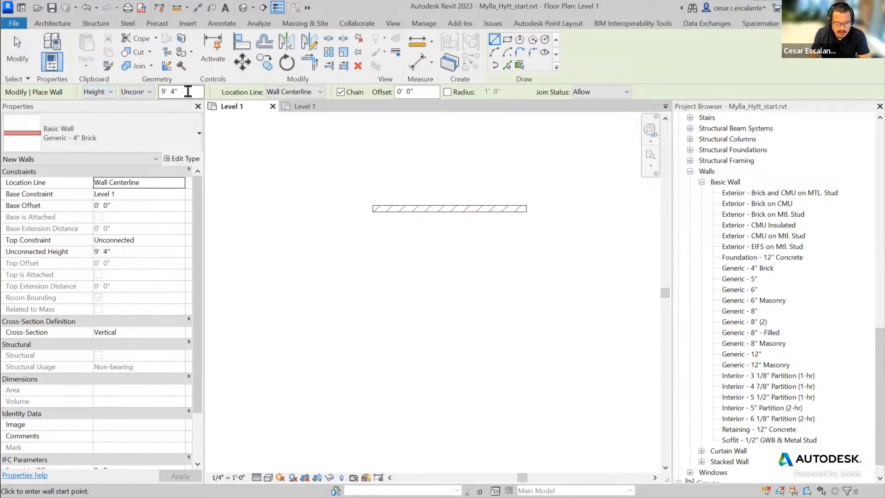
{"action": "left_click_drag", "start_coordinate": [190, 92], "coordinate": [140, 96]}
{"action": "type", "text": "20"}
{"action": "key", "text": "Return"}
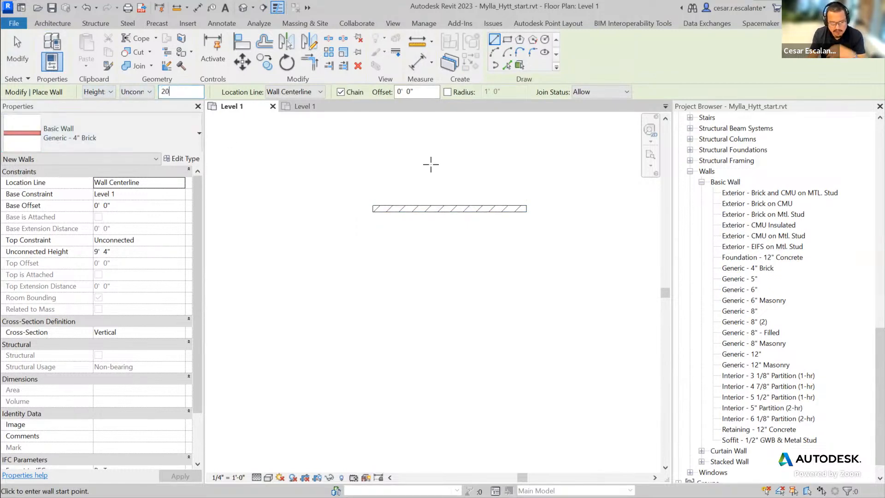
{"action": "left_click", "coordinate": [295, 91]}
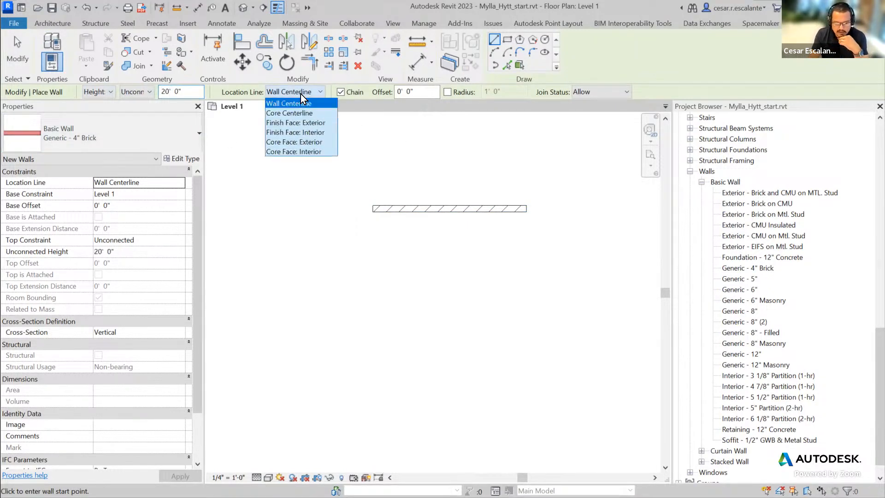
{"action": "left_click", "coordinate": [319, 123]}
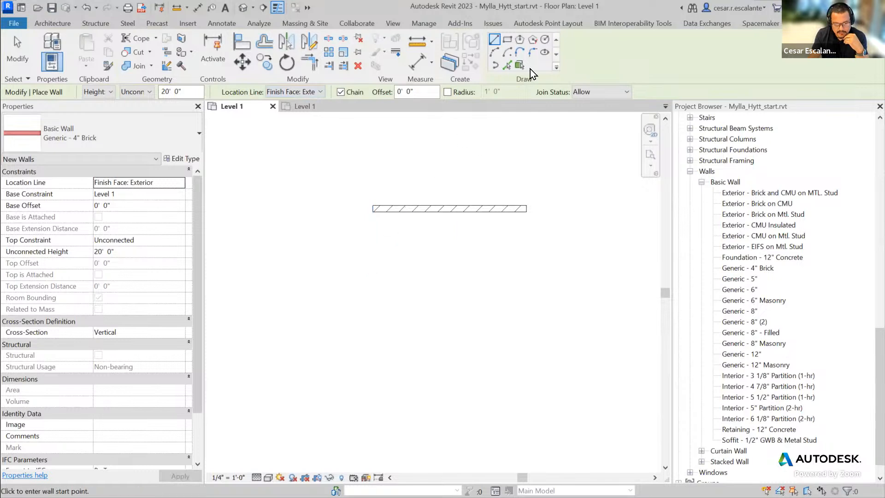
- Draw a rectangle of walls about 11'-3" by 8'-3" below the horizontal wall and end the Wall tool
{"action": "left_click", "coordinate": [507, 41]}
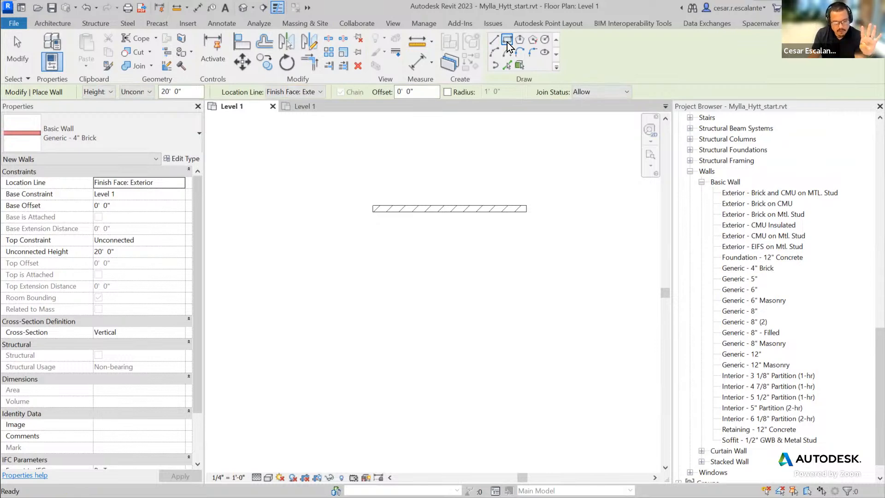
{"action": "scroll", "coordinate": [410, 251], "scroll_direction": "down", "scroll_amount": 2}
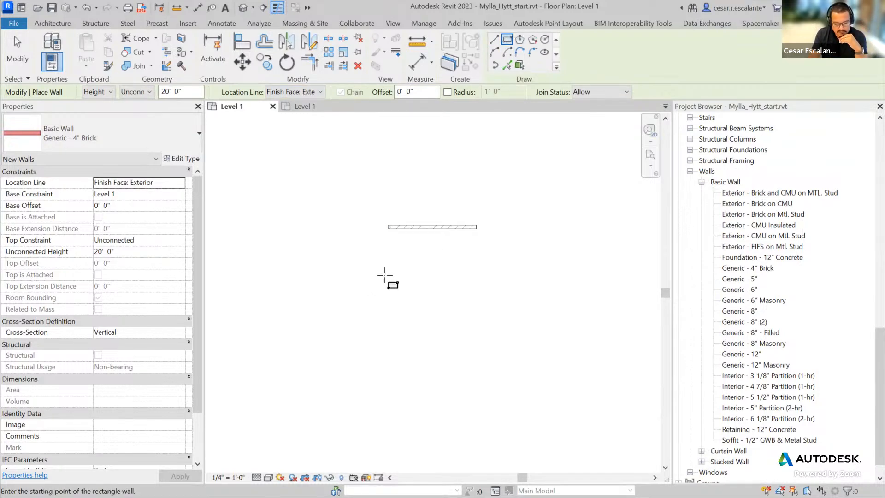
{"action": "left_click", "coordinate": [385, 273]}
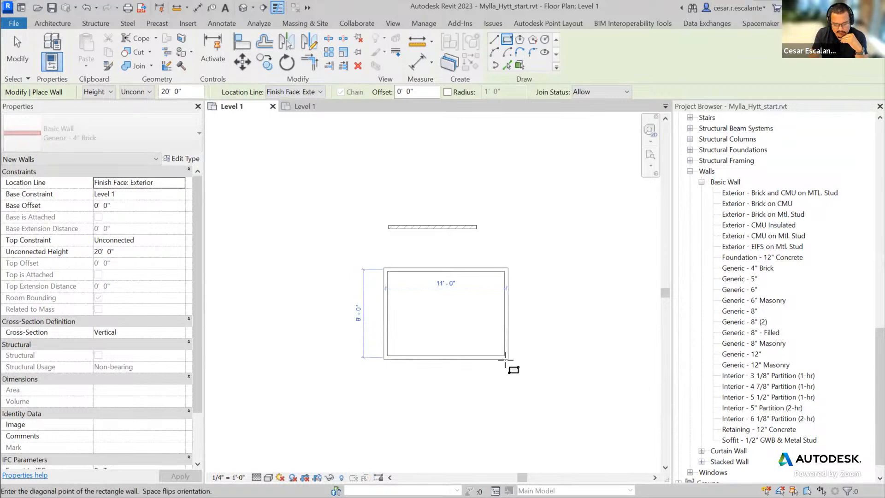
{"action": "scroll", "coordinate": [511, 362], "scroll_direction": "up", "scroll_amount": 2}
{"action": "left_click", "coordinate": [513, 361]}
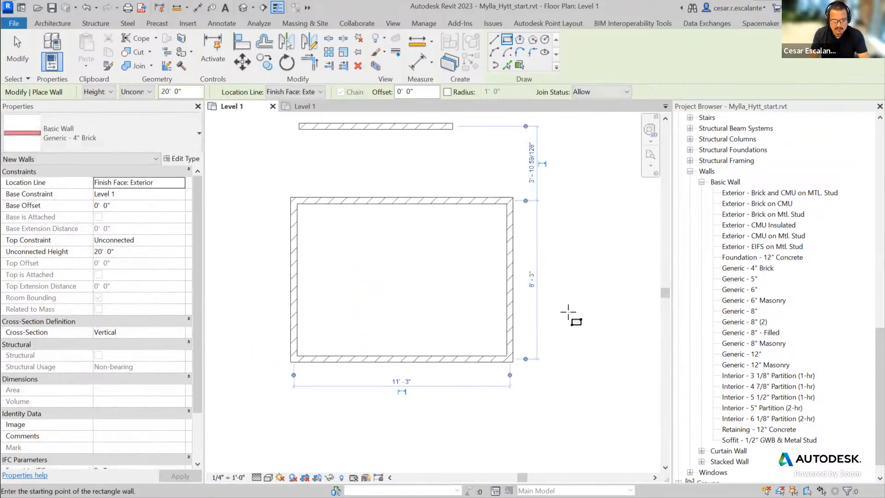
{"action": "key", "text": "Escape"}
{"action": "key", "text": "Escape"}
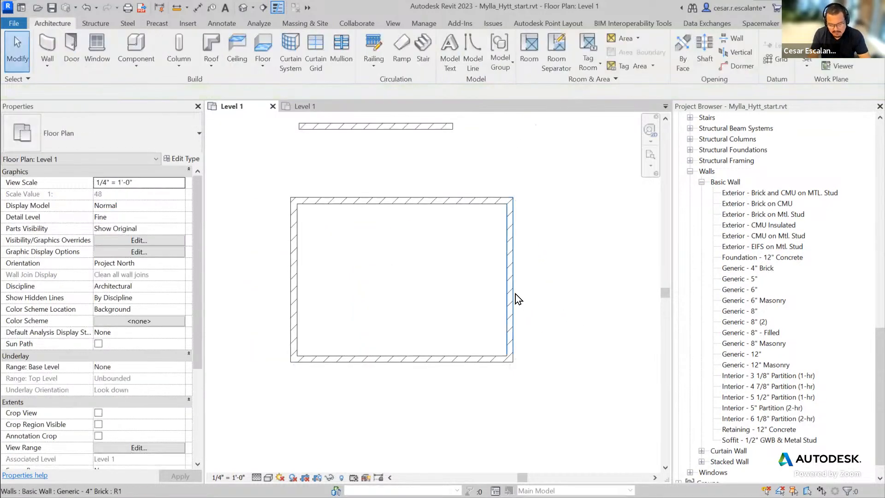
- Select the right wall of the rectangle and examine where its end grips sit relative to the exterior face
{"action": "left_click", "coordinate": [515, 295]}
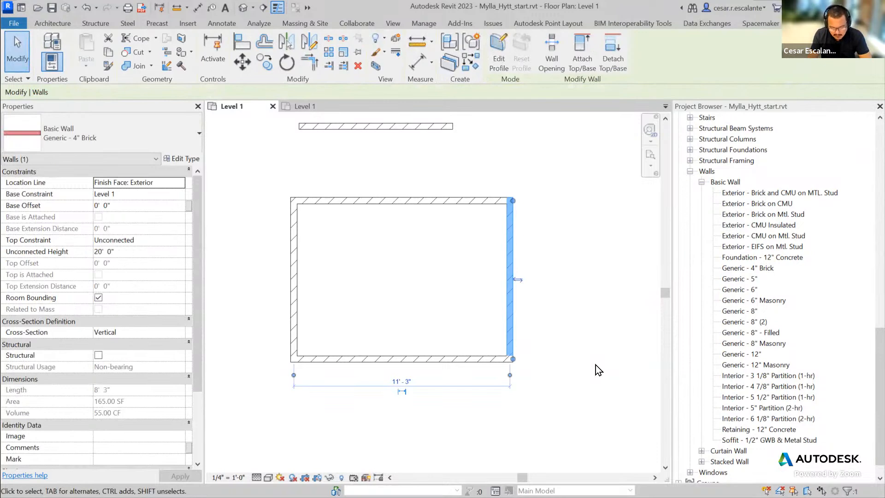
{"action": "scroll", "coordinate": [551, 422], "scroll_direction": "up", "scroll_amount": 4}
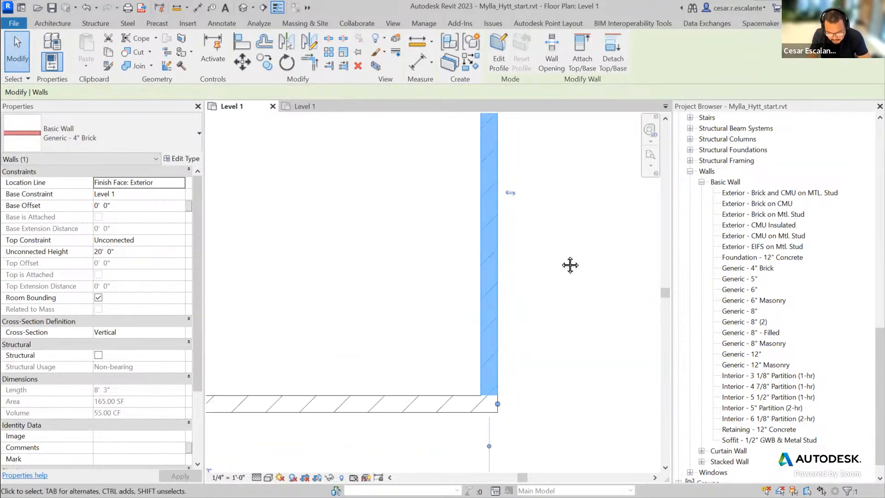
{"action": "scroll", "coordinate": [540, 381], "scroll_direction": "down", "scroll_amount": 3}
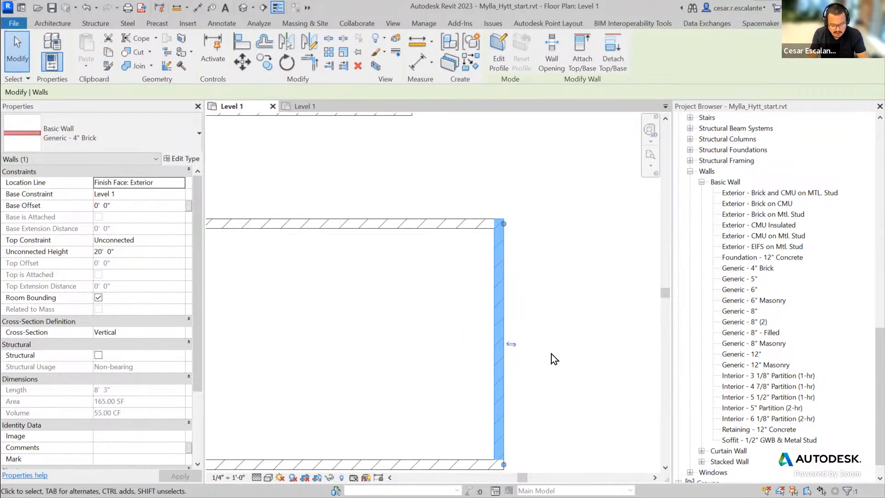
{"action": "scroll", "coordinate": [551, 353], "scroll_direction": "down", "scroll_amount": 3}
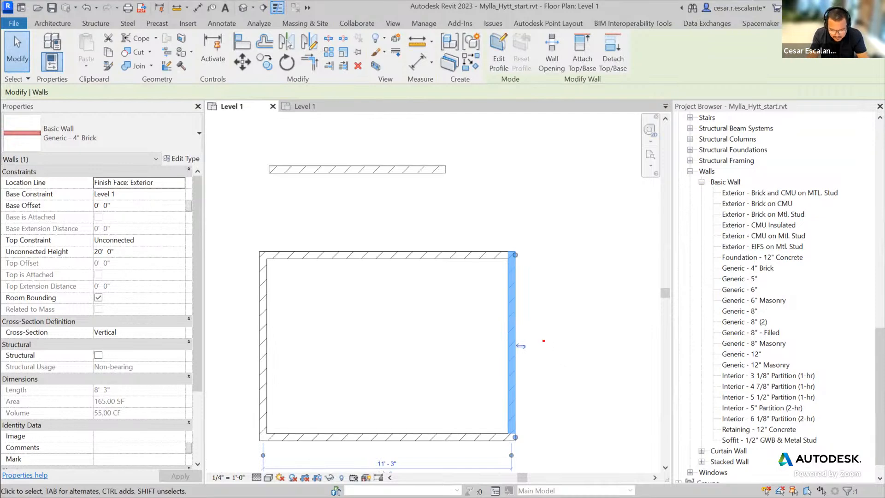
{"action": "mouse_move", "coordinate": [544, 341]}
{"action": "left_mouse_down"}
{"action": "mouse_move", "coordinate": [521, 336]}
{"action": "mouse_move", "coordinate": [519, 360]}
{"action": "left_mouse_up"}
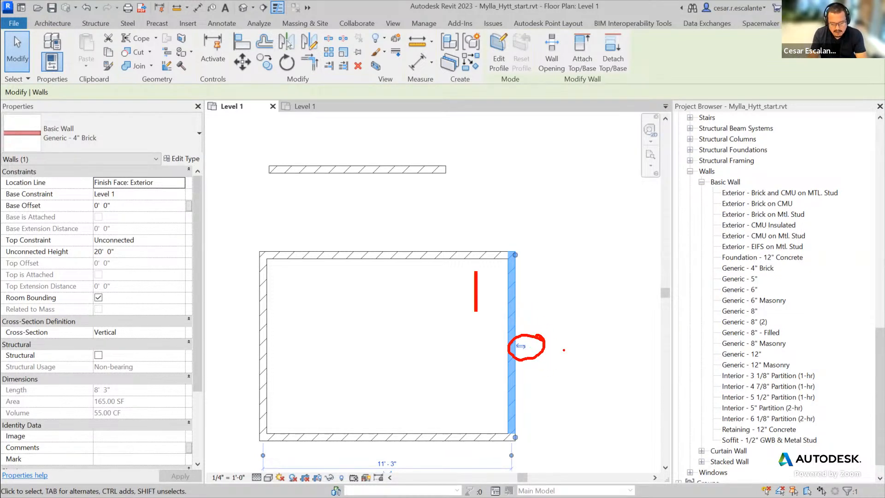
{"action": "type", "text": "Ext"}
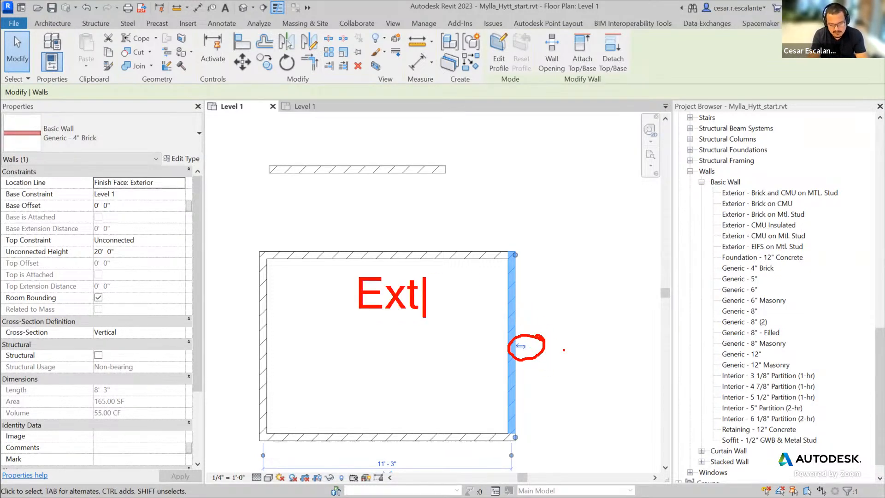
{"action": "type", "text": "erior side"}
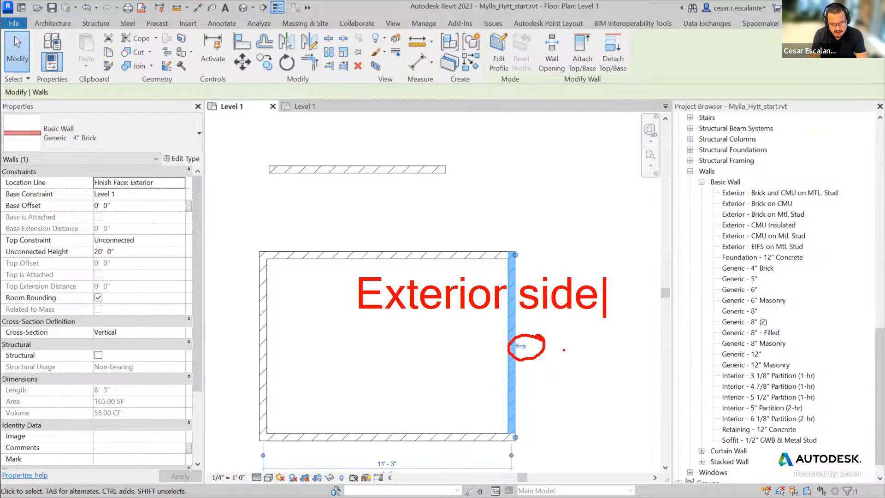
{"action": "key", "text": "Return"}
{"action": "type", "text": "f"}
{"action": "key", "text": "BackSpace"}
{"action": "type", "text": "of a wall"}
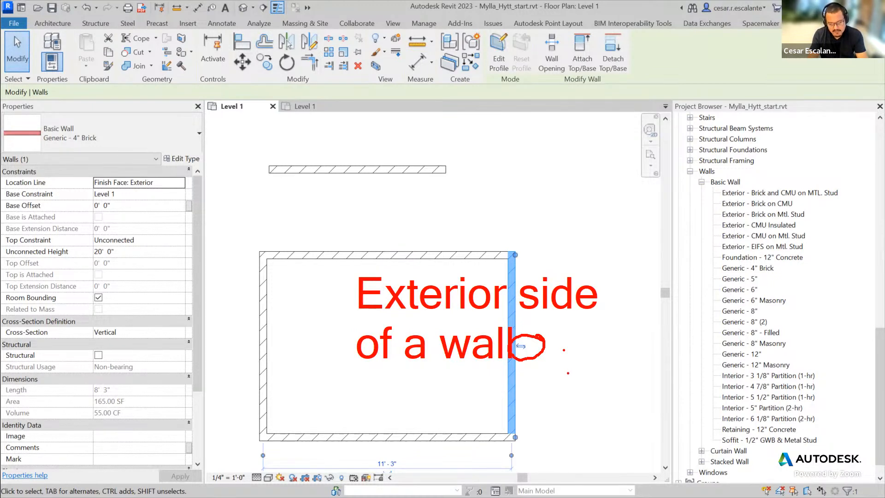
{"action": "left_click", "coordinate": [576, 388]}
- Flip the rectangle's right wall back and forth about its Finish Face: Exterior location line, restore its original orientation and deselect it
{"action": "left_click", "coordinate": [512, 359]}
{"action": "scroll", "coordinate": [529, 375], "scroll_direction": "up", "scroll_amount": 1}
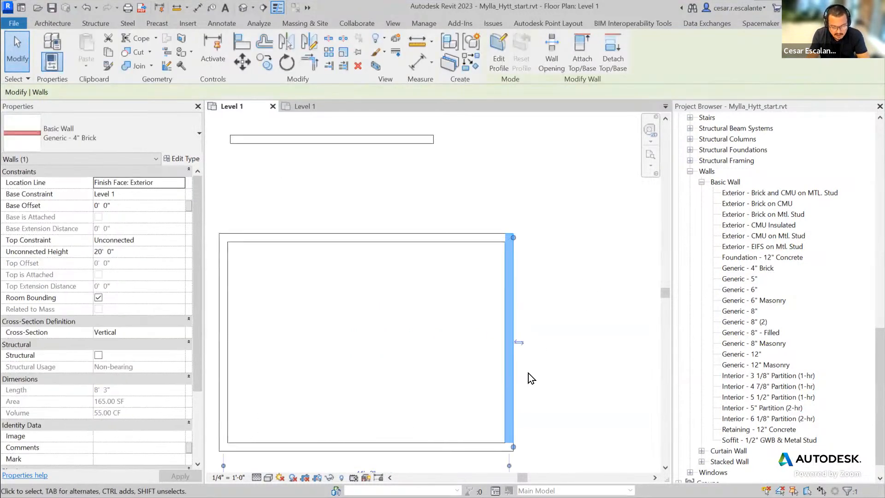
{"action": "left_click", "coordinate": [521, 341]}
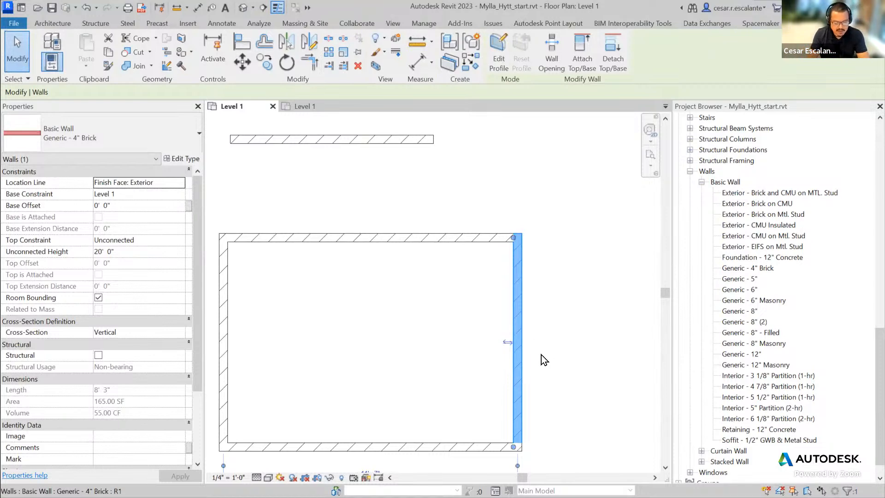
{"action": "left_click", "coordinate": [507, 342]}
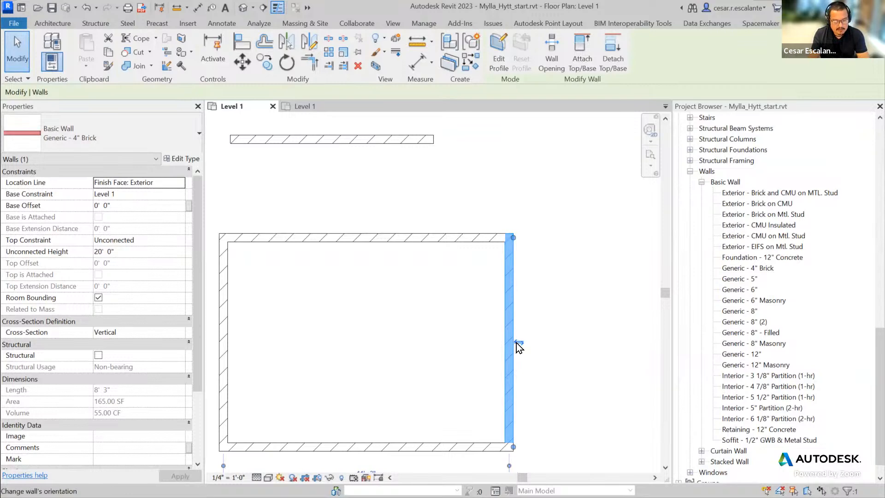
{"action": "left_click", "coordinate": [517, 342]}
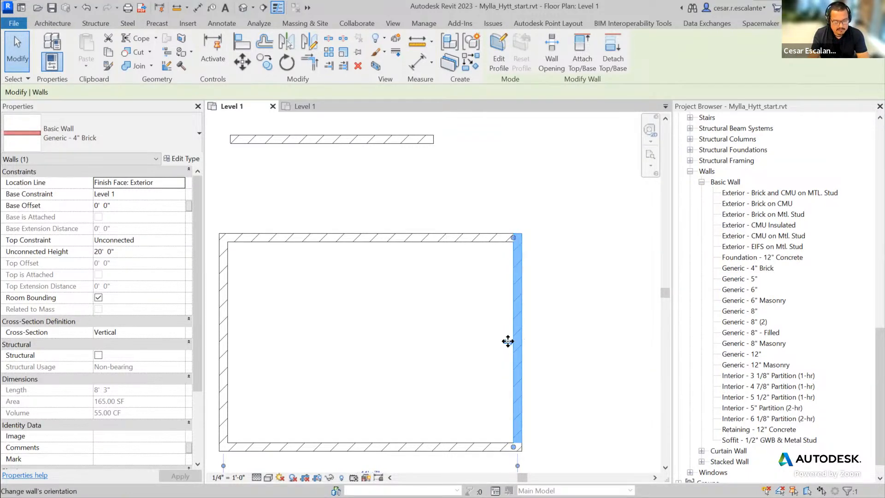
{"action": "left_click", "coordinate": [508, 342]}
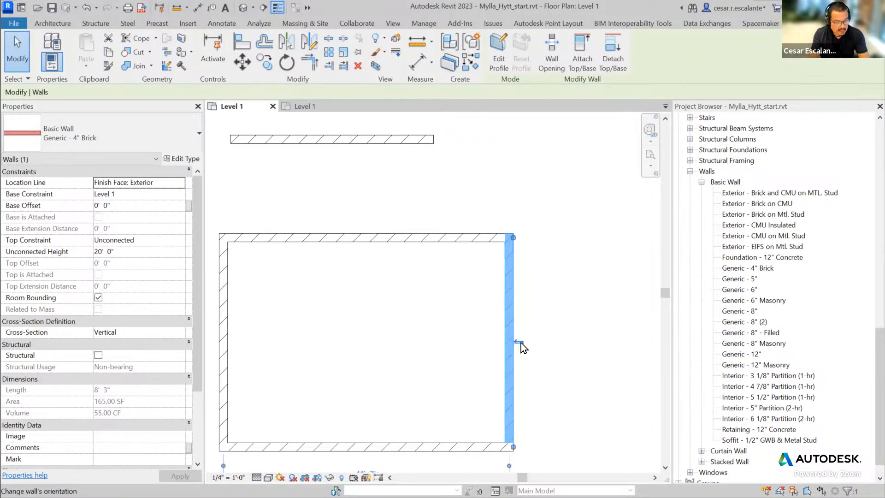
{"action": "left_click", "coordinate": [520, 343]}
{"action": "left_click", "coordinate": [508, 342]}
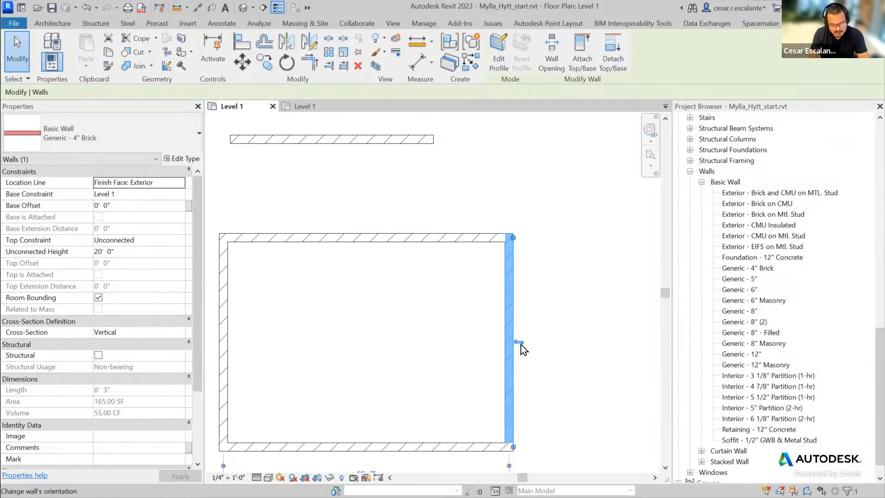
{"action": "left_click", "coordinate": [578, 342]}
{"action": "scroll", "coordinate": [579, 342], "scroll_direction": "down", "scroll_amount": 2}
{"action": "left_click", "coordinate": [538, 347]}
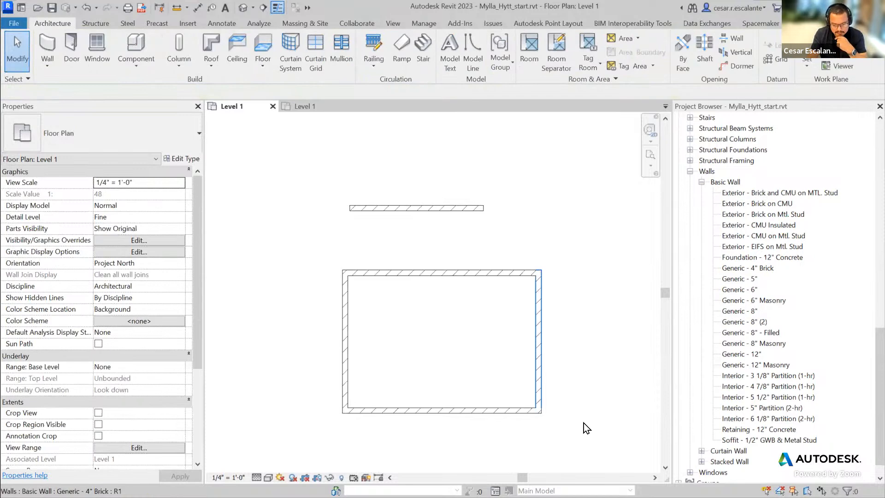
{"action": "left_click", "coordinate": [531, 342]}
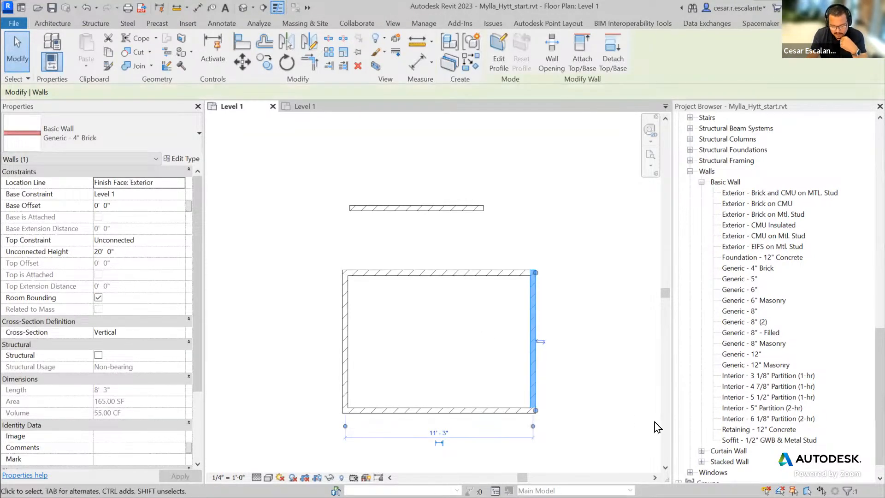
{"action": "left_click", "coordinate": [617, 388]}
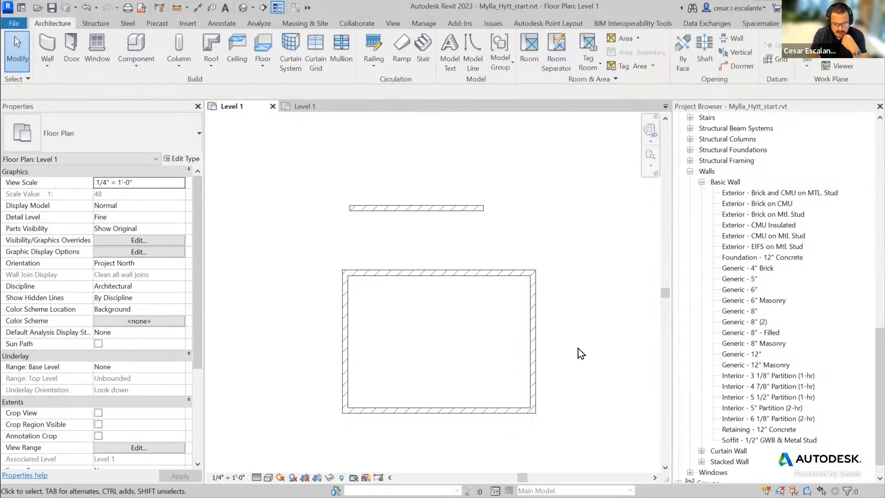
- Draw a circular Generic - 4" Brick wall, 20' high, below and to the left of the rectangle and end the Wall tool
{"action": "middle_click_drag", "start_coordinate": [561, 270], "coordinate": [537, 221]}
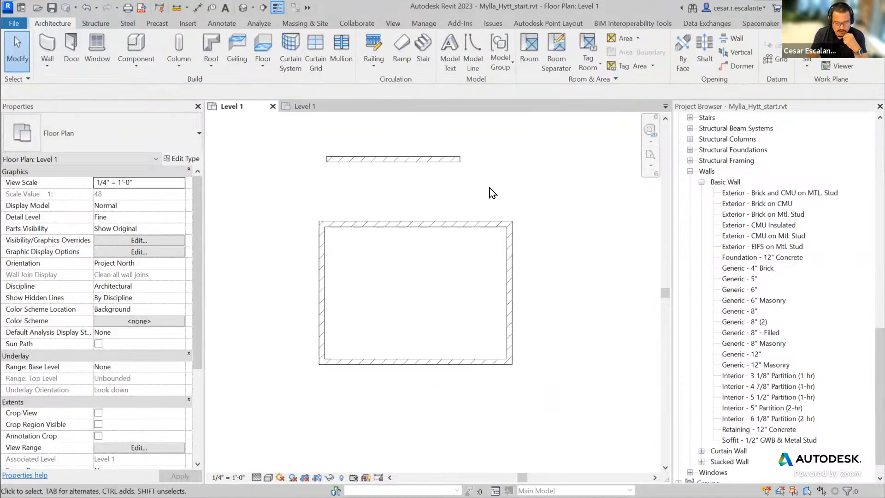
{"action": "left_click", "coordinate": [48, 44]}
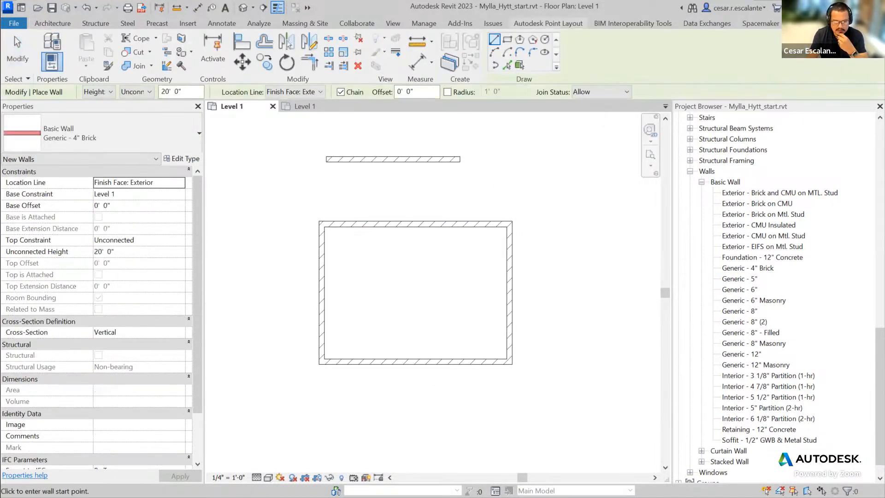
{"action": "left_click", "coordinate": [545, 41]}
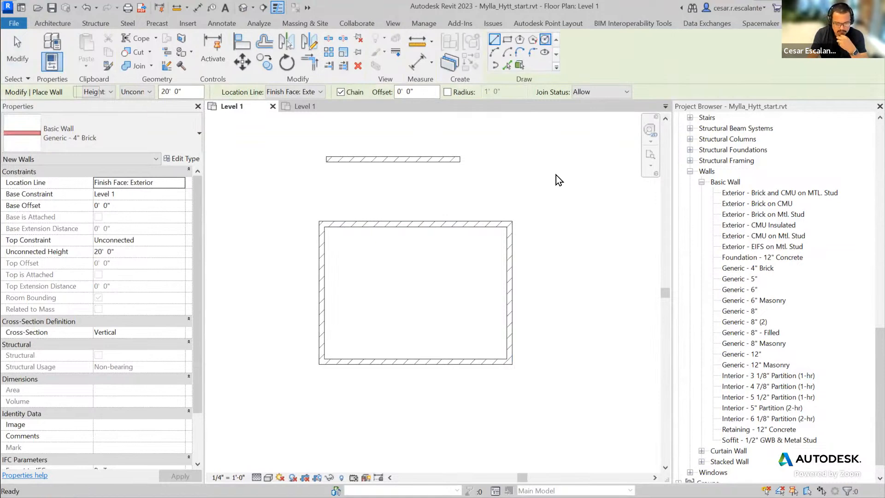
{"action": "scroll", "coordinate": [533, 316], "scroll_direction": "down", "scroll_amount": 3}
{"action": "middle_click_drag", "start_coordinate": [533, 316], "coordinate": [543, 305]}
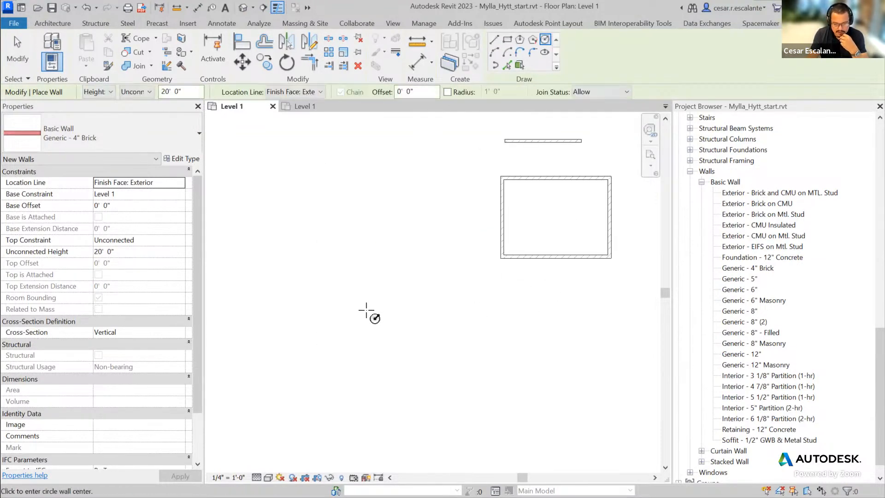
{"action": "left_click", "coordinate": [367, 313]}
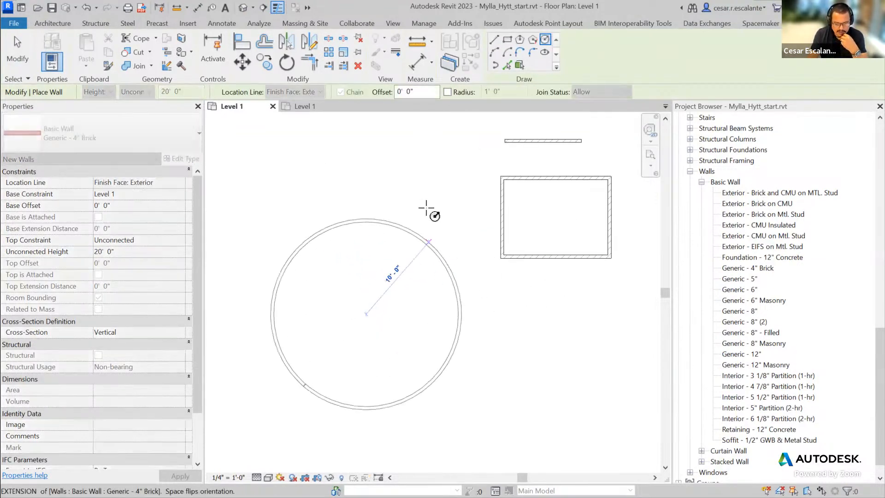
{"action": "left_click", "coordinate": [401, 277]}
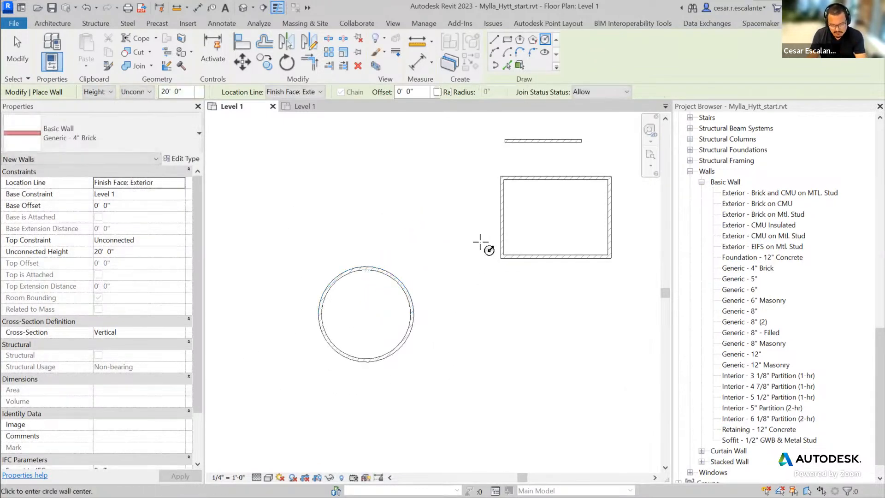
{"action": "key", "text": "Escape"}
{"action": "key", "text": "Escape"}
{"action": "middle_click_drag", "start_coordinate": [468, 300], "coordinate": [432, 314]}
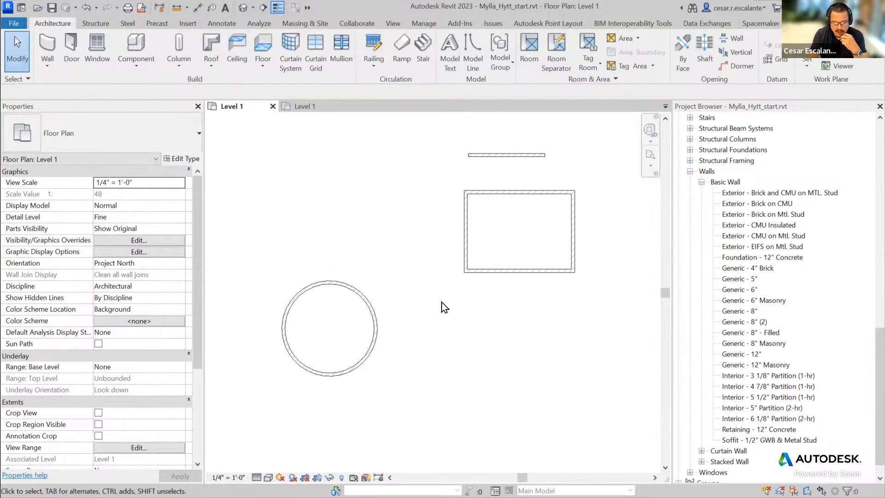
{"action": "left_click", "coordinate": [45, 46]}
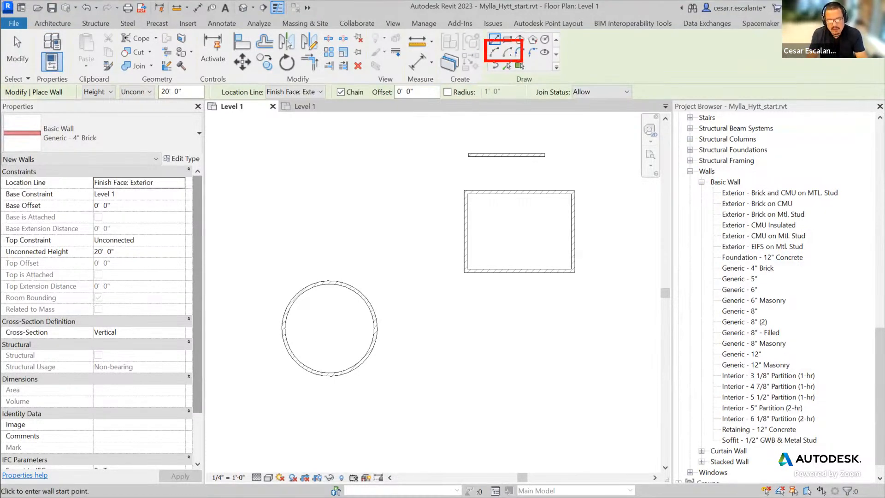
{"action": "left_click_drag", "start_coordinate": [271, 133], "coordinate": [247, 162]}
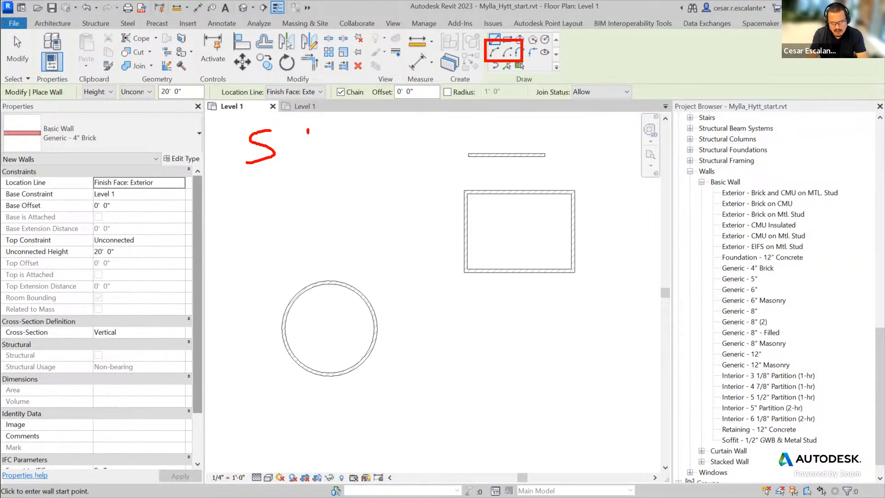
{"action": "mouse_move", "coordinate": [308, 133]}
{"action": "left_mouse_down"}
{"action": "mouse_move", "coordinate": [331, 158]}
{"action": "mouse_move", "coordinate": [321, 125]}
{"action": "left_mouse_up"}
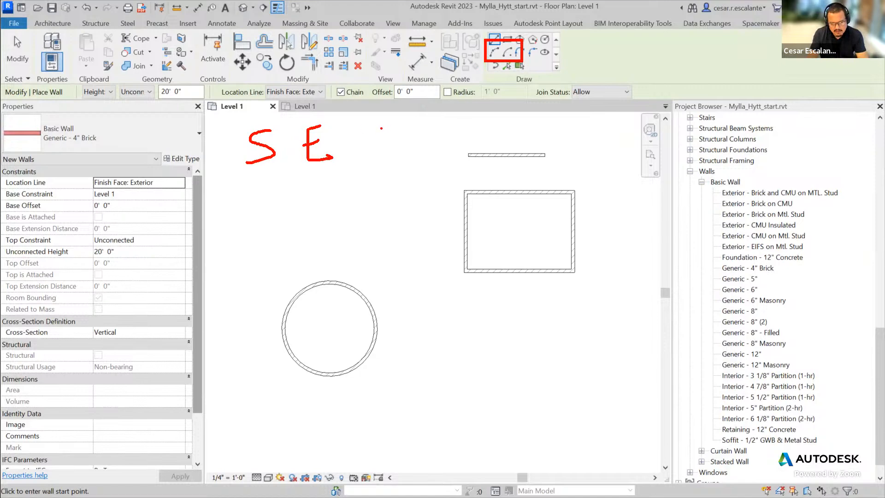
{"action": "mouse_move", "coordinate": [377, 124]}
{"action": "left_mouse_down"}
{"action": "mouse_move", "coordinate": [375, 146]}
{"action": "mouse_move", "coordinate": [369, 139]}
{"action": "left_mouse_up"}
{"action": "left_click_drag", "start_coordinate": [379, 136], "coordinate": [400, 148]}
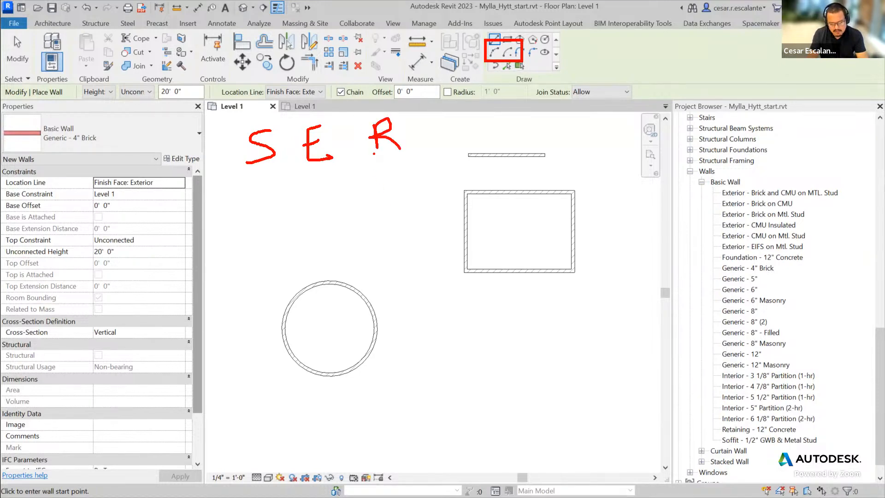
{"action": "left_click_drag", "start_coordinate": [487, 54], "coordinate": [415, 123]}
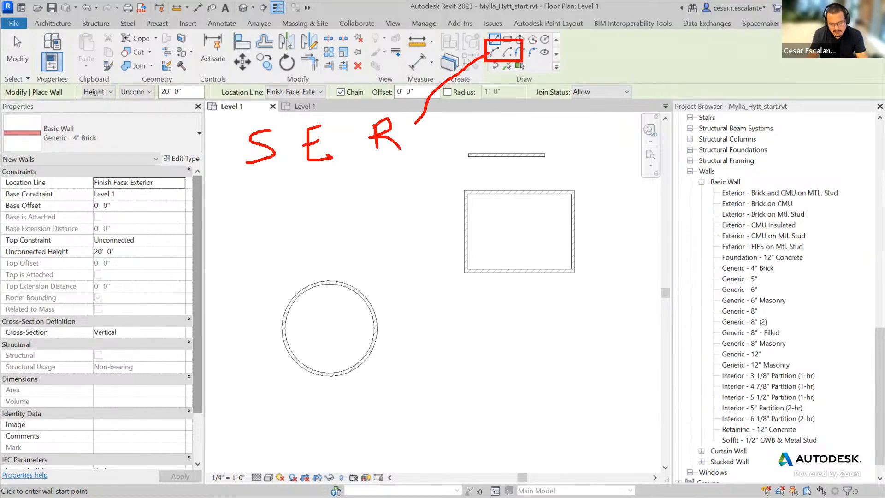
{"action": "mouse_move", "coordinate": [510, 54]}
{"action": "left_mouse_down"}
{"action": "mouse_move", "coordinate": [462, 142]}
{"action": "mouse_move", "coordinate": [412, 203]}
{"action": "left_mouse_up"}
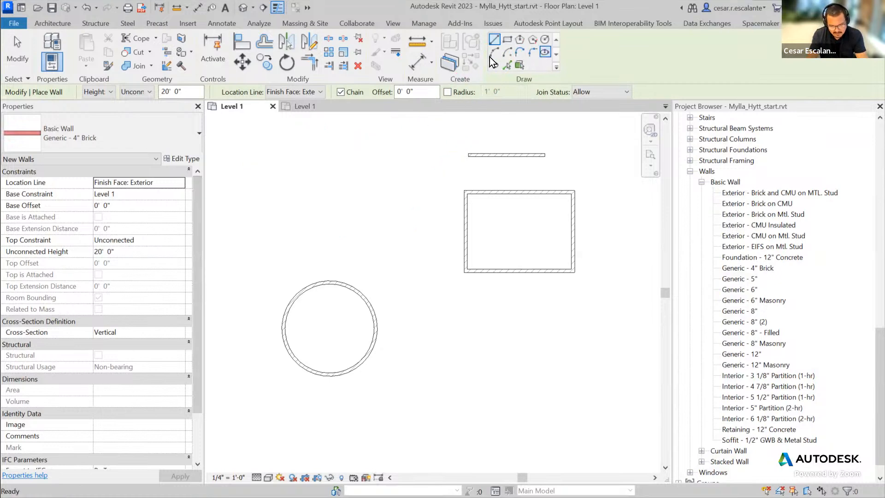
{"action": "key", "text": "Escape"}
{"action": "key", "text": "Escape"}
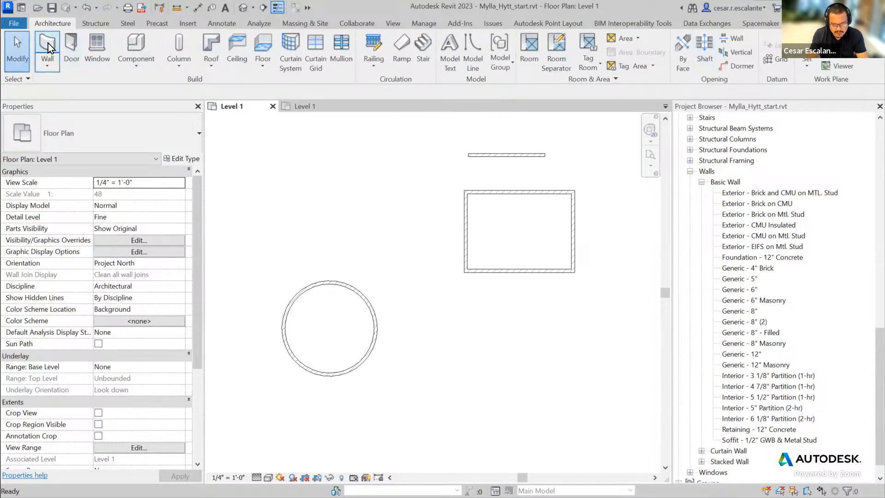
- Draw a start-end-radius arc wall with ends about 8' apart above the circular wall and end the Wall tool
{"action": "left_click", "coordinate": [48, 43]}
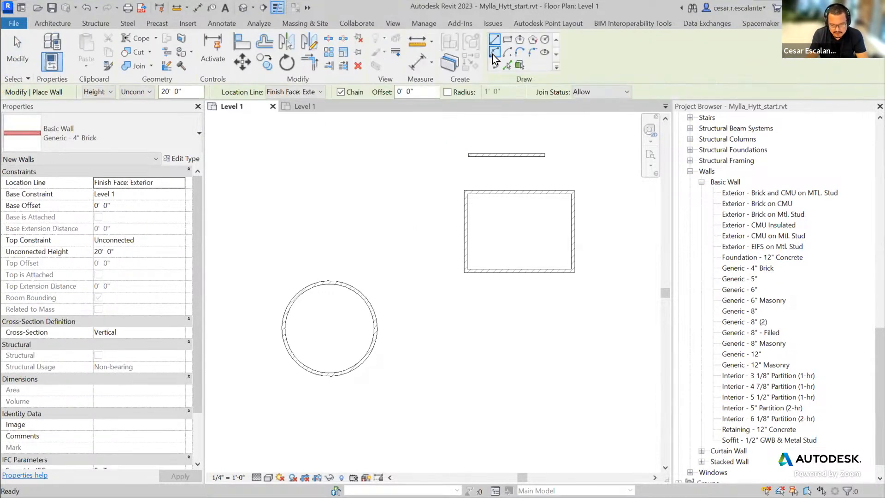
{"action": "left_click", "coordinate": [493, 54]}
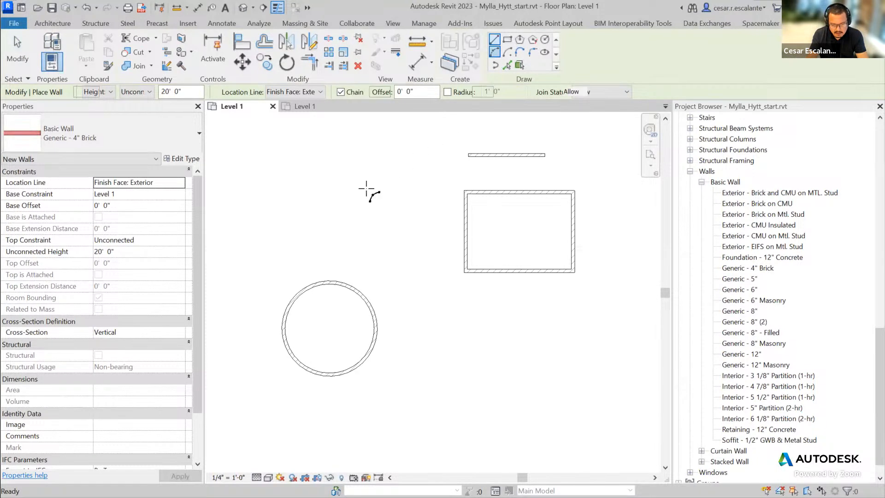
{"action": "left_click", "coordinate": [264, 232]}
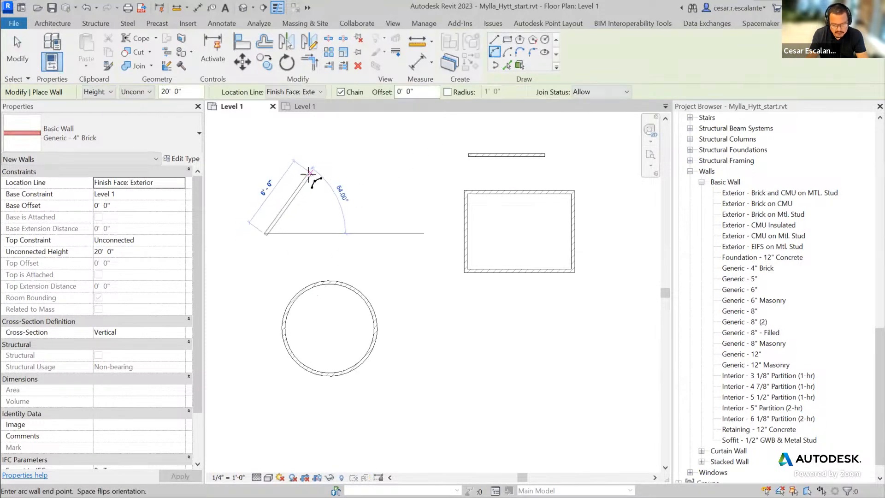
{"action": "left_click", "coordinate": [307, 174]}
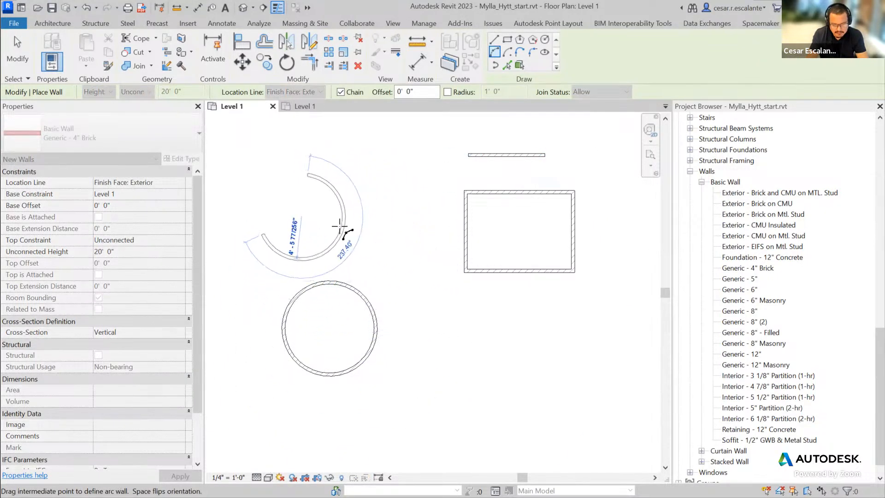
{"action": "left_click", "coordinate": [317, 213]}
{"action": "key", "text": "Escape"}
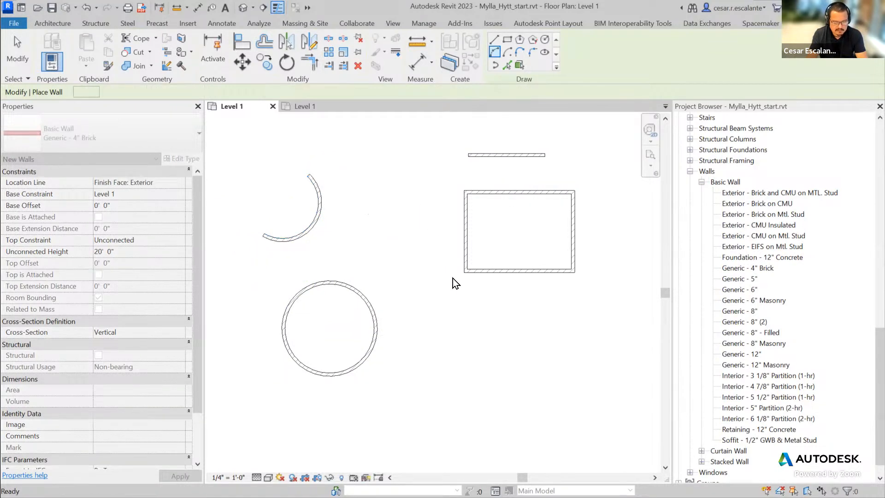
{"action": "key", "text": "Escape"}
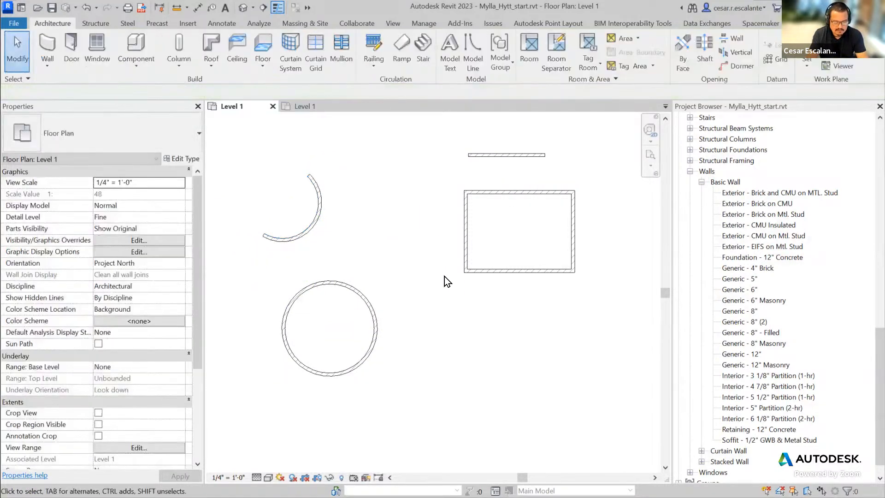
- Draw a center-ends arc wall of about 11' radius and 50° sweep below the rectangle and end the Wall tool
{"action": "left_click", "coordinate": [48, 42]}
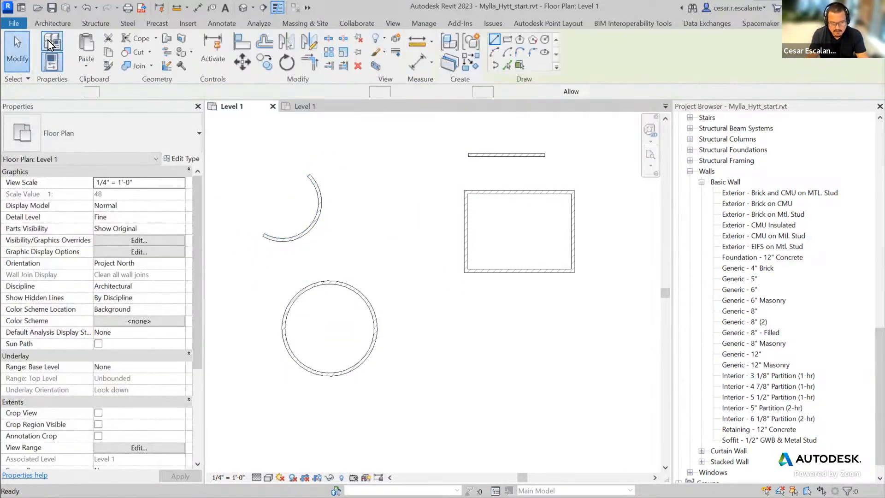
{"action": "left_click", "coordinate": [508, 52]}
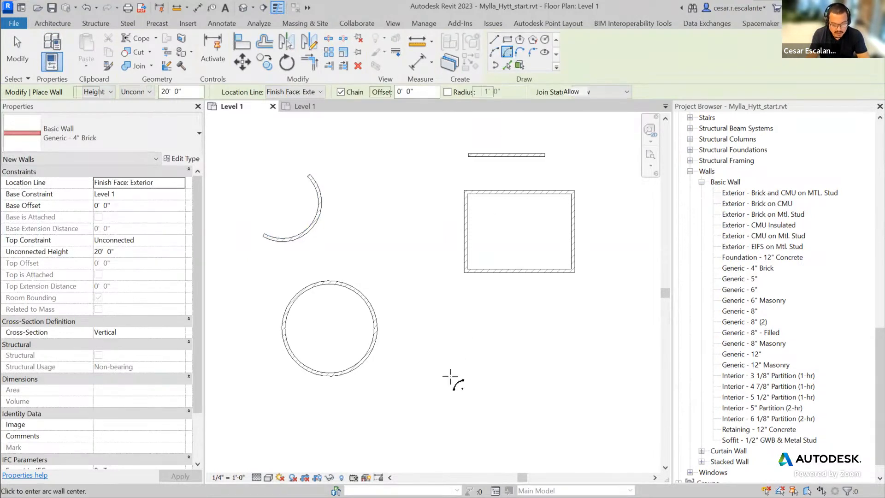
{"action": "left_click", "coordinate": [445, 411]}
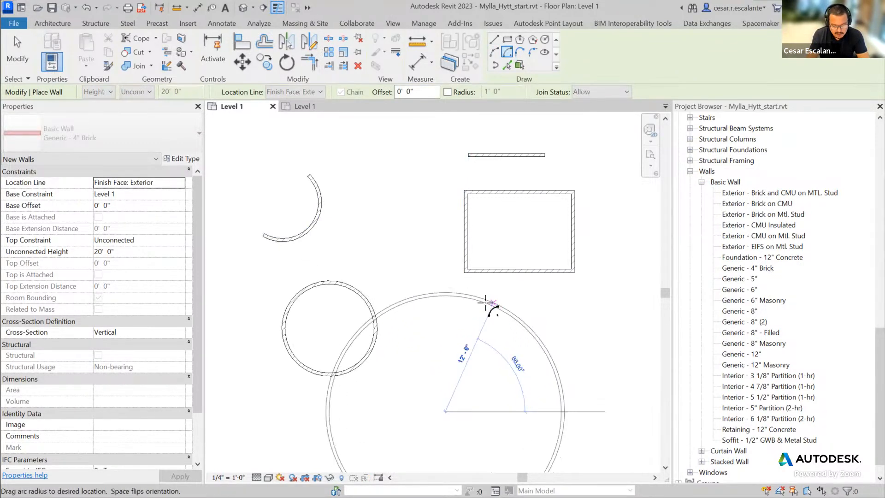
{"action": "left_click", "coordinate": [458, 309]}
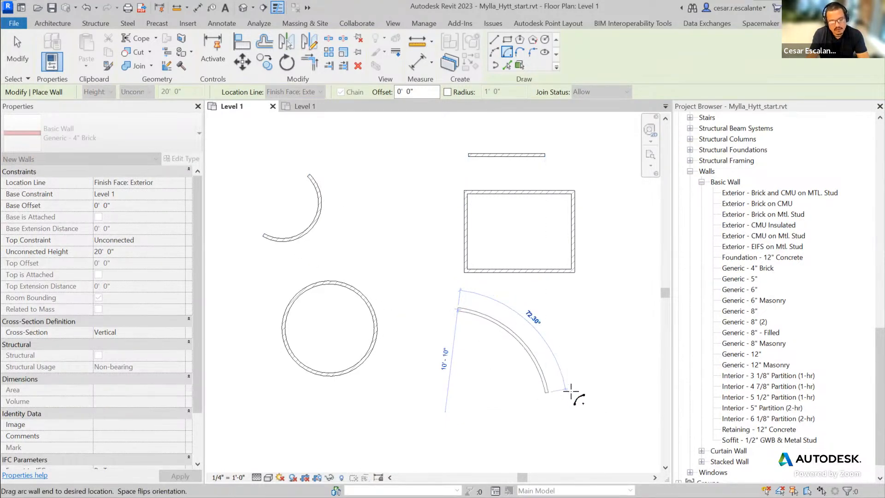
{"action": "left_click", "coordinate": [605, 410]}
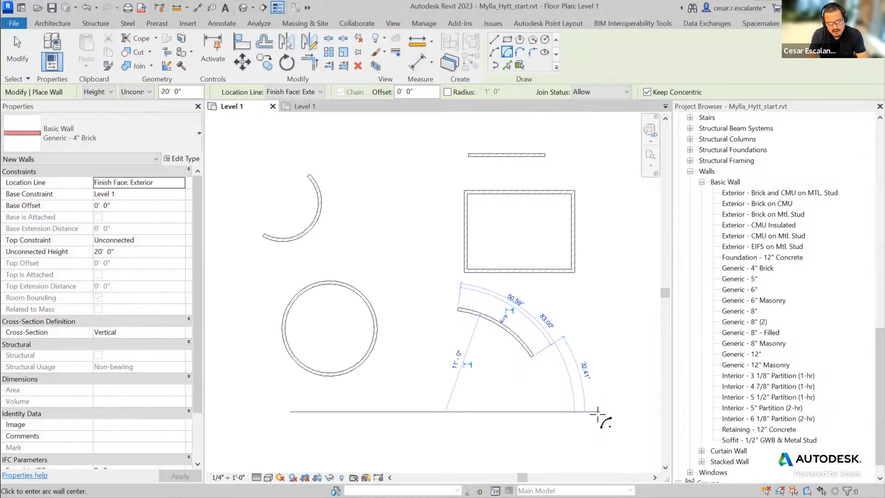
{"action": "key", "text": "Escape"}
{"action": "key", "text": "Escape"}
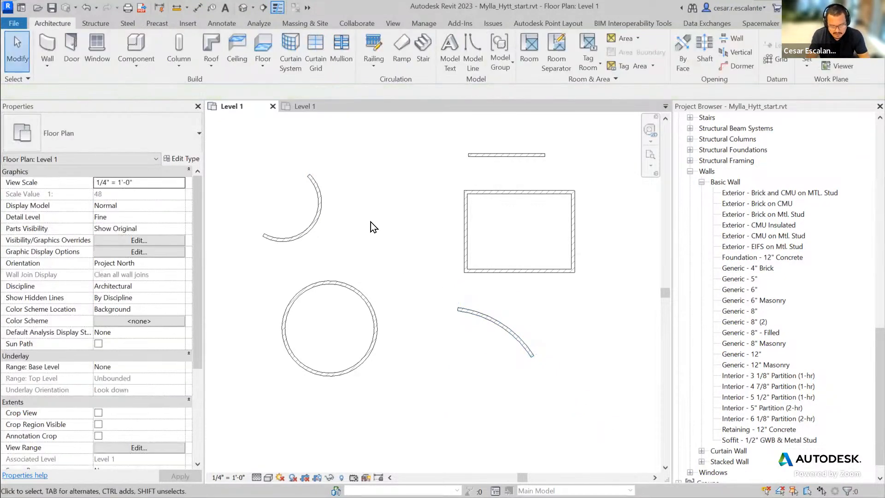
- Select the arc walls and the circular wall one after another to examine their temporary radius and angle dimensions
{"action": "left_click", "coordinate": [319, 223]}
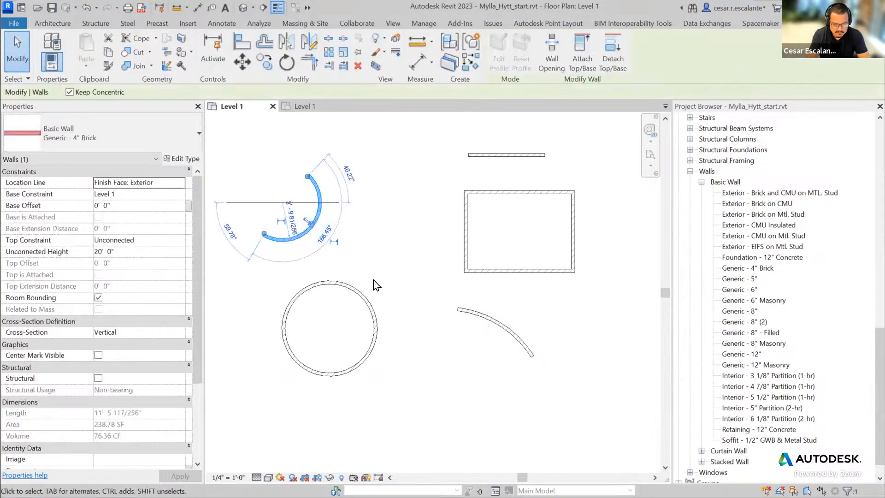
{"action": "key", "text": "Escape"}
{"action": "left_click", "coordinate": [480, 318]}
{"action": "key", "text": "Escape"}
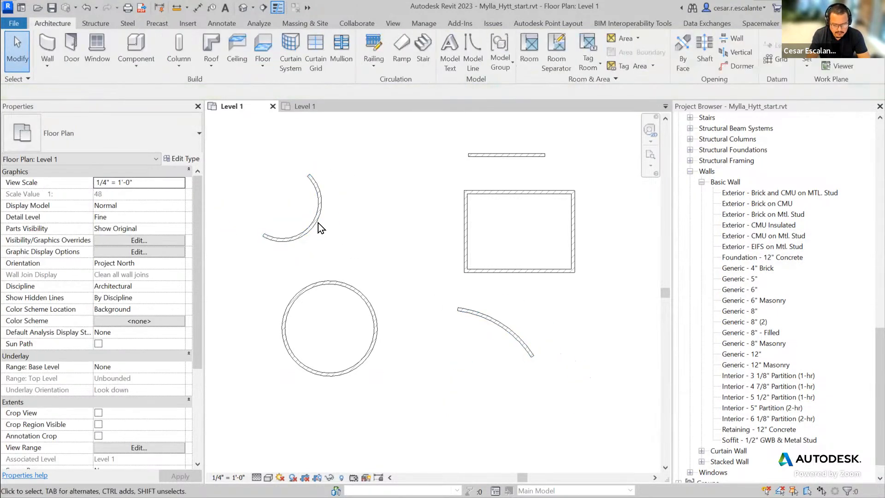
{"action": "left_click", "coordinate": [318, 222]}
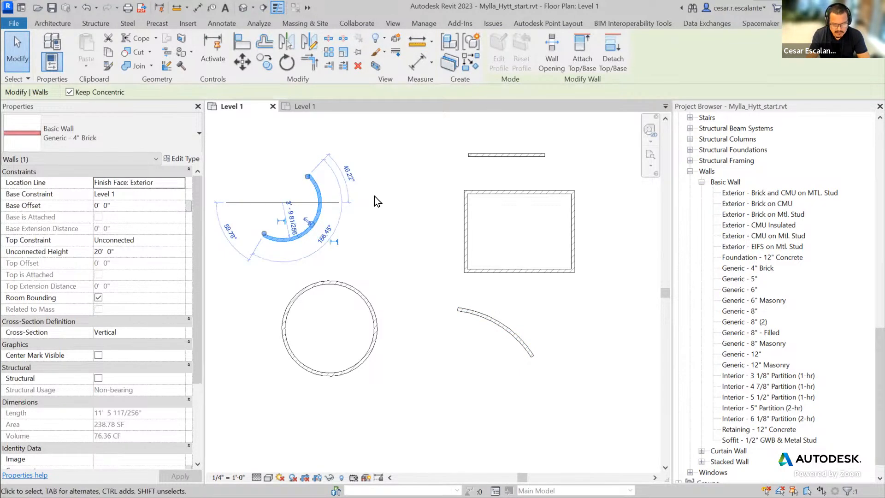
{"action": "key", "text": "Escape"}
{"action": "left_click", "coordinate": [319, 220]}
{"action": "key", "text": "Escape"}
{"action": "left_click", "coordinate": [370, 304]}
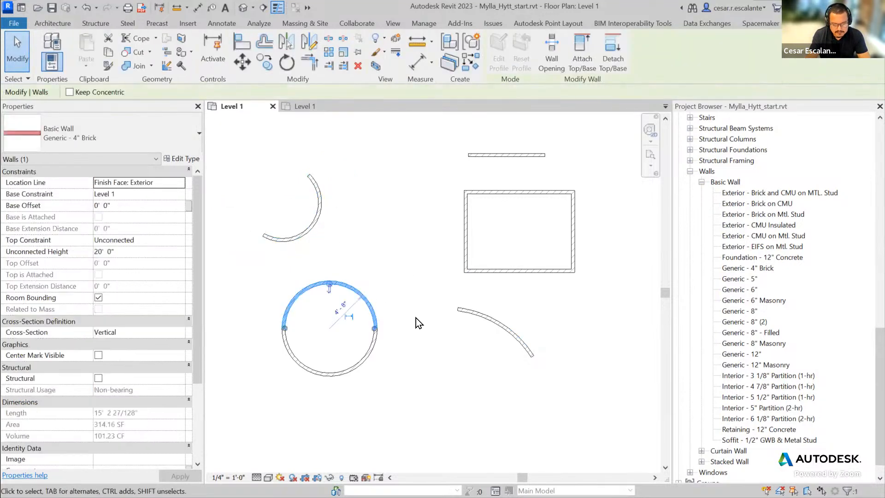
{"action": "key", "text": "Escape"}
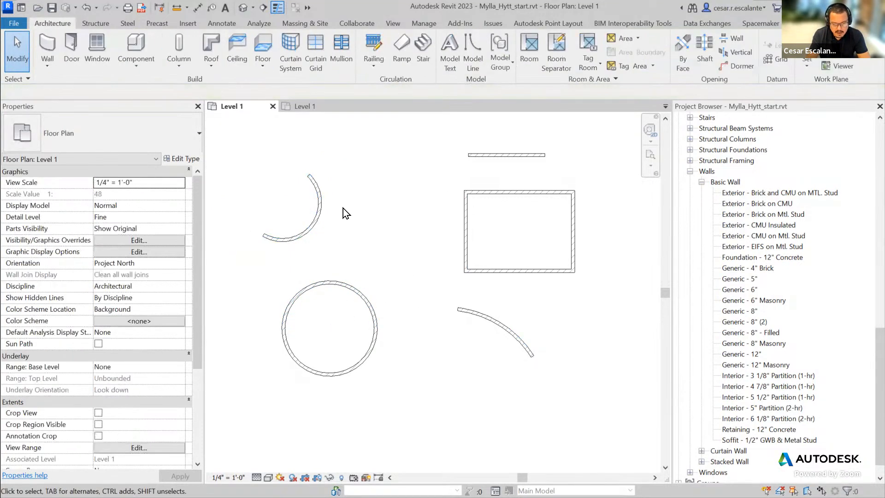
- Set the distance from the rectangle's lower wall to its upper wall to 7' and then to 6'
{"action": "left_click", "coordinate": [532, 274]}
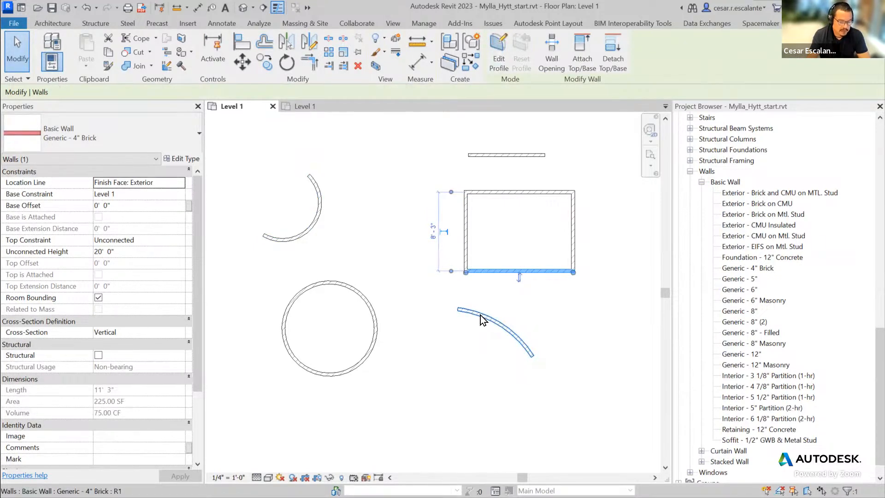
{"action": "left_click", "coordinate": [432, 230]}
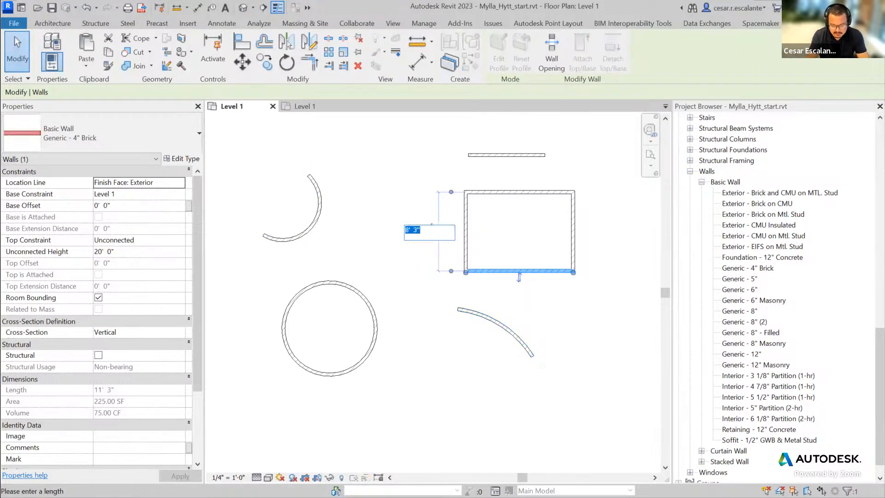
{"action": "type", "text": "7"}
{"action": "key", "text": "Return"}
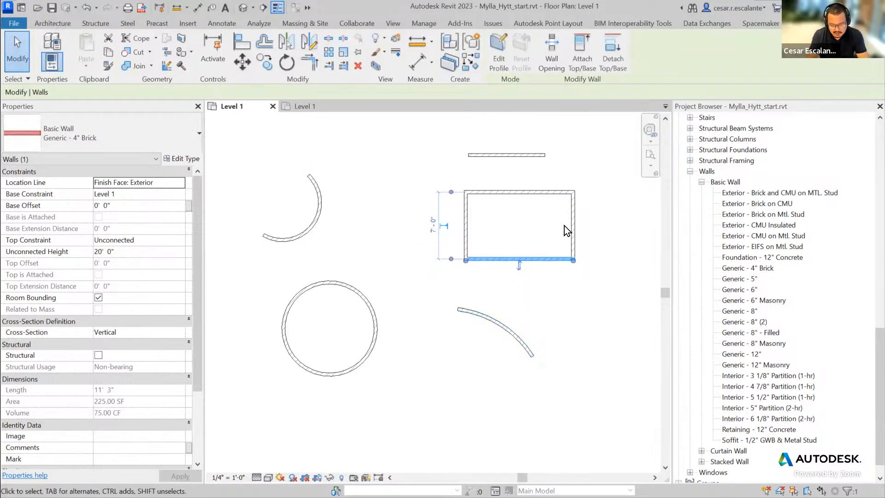
{"action": "left_click", "coordinate": [432, 224]}
{"action": "type", "text": "6"}
{"action": "key", "text": "Return"}
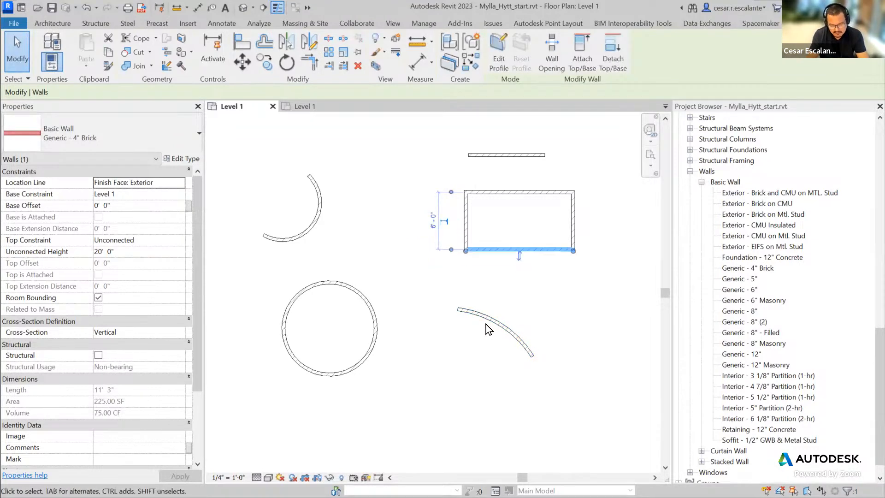
{"action": "key", "text": "Escape"}
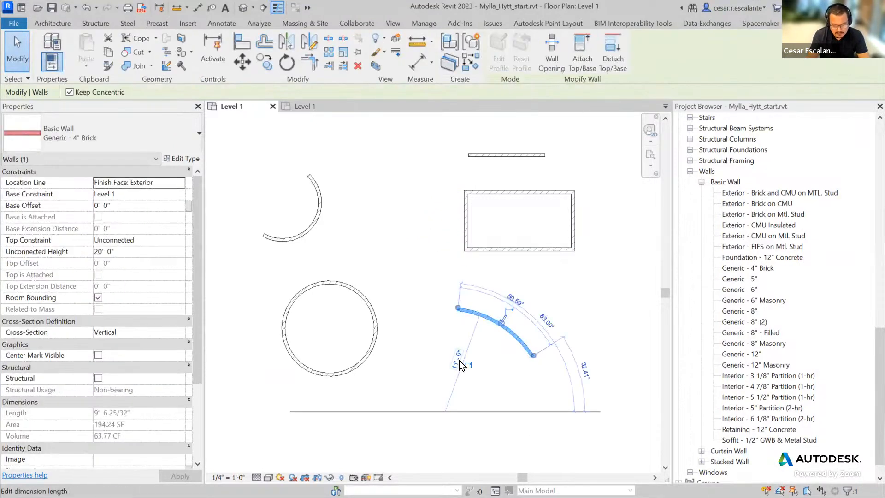
- Set the radius of the arc wall below the rectangle to 6'
{"action": "left_click", "coordinate": [459, 361]}
{"action": "type", "text": "6"}
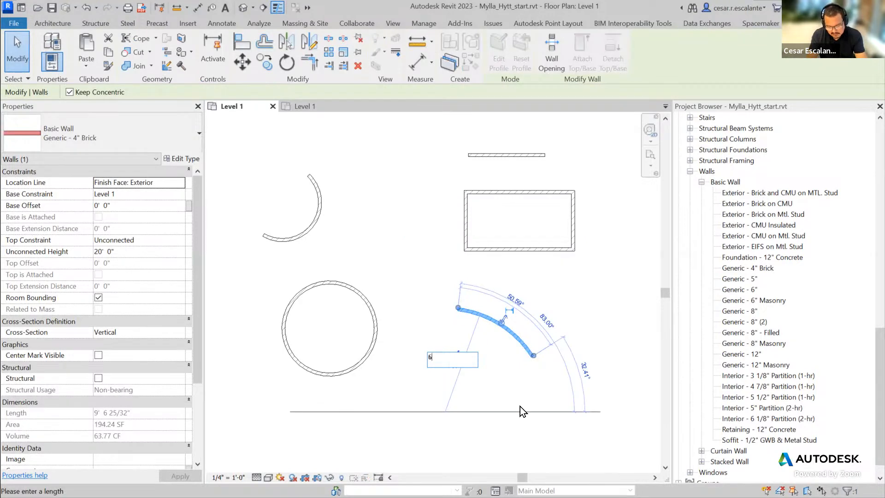
{"action": "key", "text": "Return"}
- Set the angle at the lower end of the arc wall above the circle to 45° and deselect the wall
{"action": "left_click", "coordinate": [312, 232]}
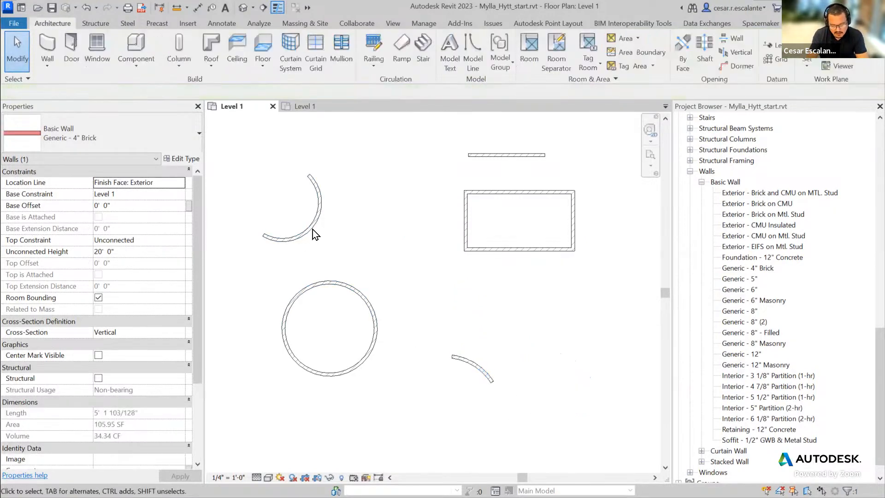
{"action": "scroll", "coordinate": [345, 244], "scroll_direction": "up", "scroll_amount": 3}
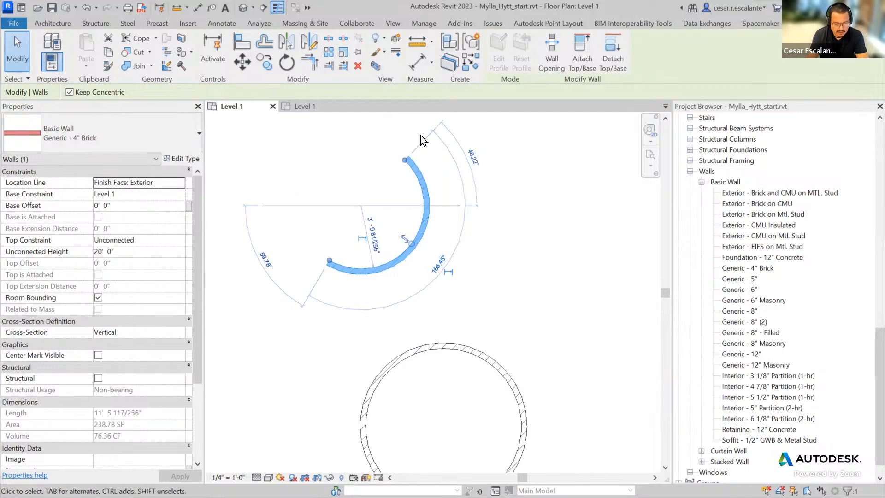
{"action": "left_click", "coordinate": [266, 260]}
{"action": "type", "text": "45"}
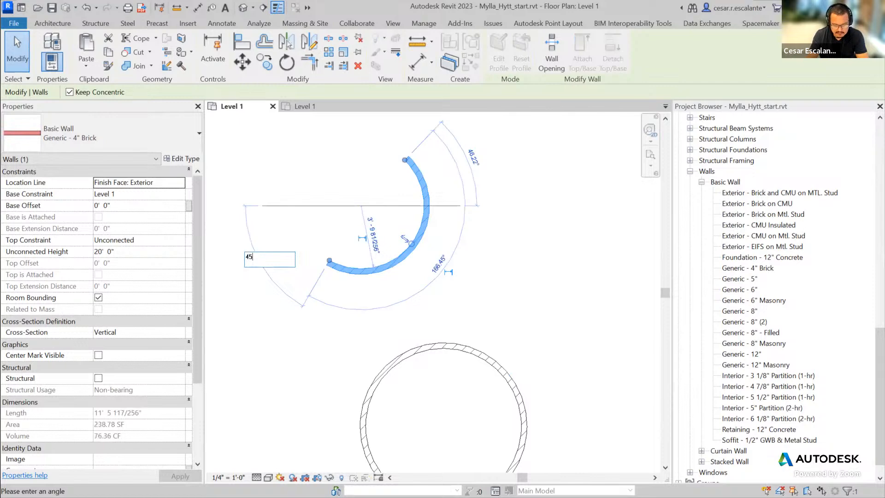
{"action": "key", "text": "Return"}
{"action": "left_click", "coordinate": [527, 289]}
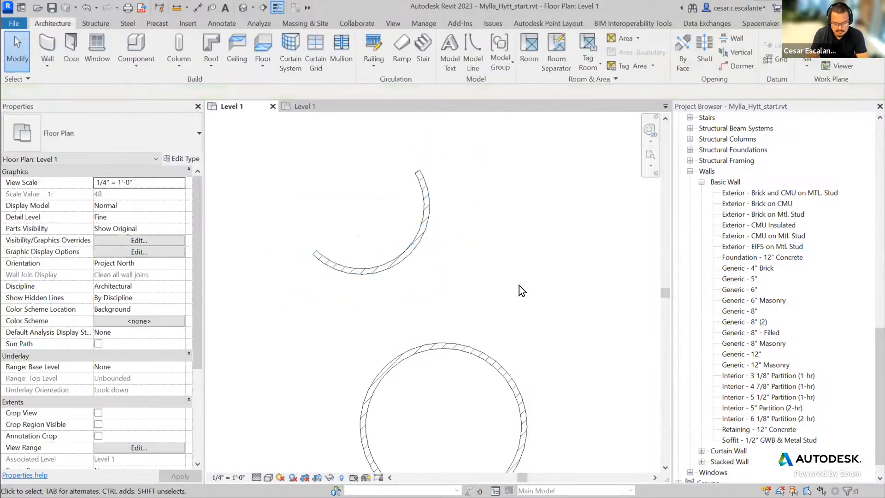
- Select the rectangle's lower wall and examine its temporary dimension among the sample walls
{"action": "middle_click_drag", "start_coordinate": [519, 286], "coordinate": [432, 261]}
{"action": "scroll", "coordinate": [432, 261], "scroll_direction": "down", "scroll_amount": 4}
{"action": "middle_click_drag", "start_coordinate": [478, 305], "coordinate": [391, 337]}
{"action": "left_click", "coordinate": [506, 303]}
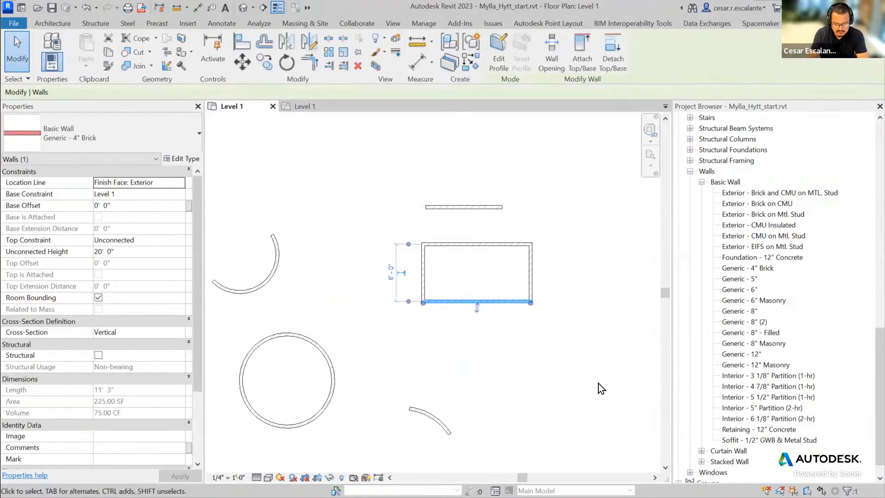
{"action": "scroll", "coordinate": [425, 325], "scroll_direction": "up", "scroll_amount": 2}
{"action": "middle_click_drag", "start_coordinate": [524, 312], "coordinate": [511, 350]}
{"action": "scroll", "coordinate": [412, 333], "scroll_direction": "up", "scroll_amount": 3}
{"action": "scroll", "coordinate": [511, 350], "scroll_direction": "down", "scroll_amount": 5}
{"action": "scroll", "coordinate": [510, 349], "scroll_direction": "down", "scroll_amount": 2}
{"action": "middle_click_drag", "start_coordinate": [522, 385], "coordinate": [511, 334]}
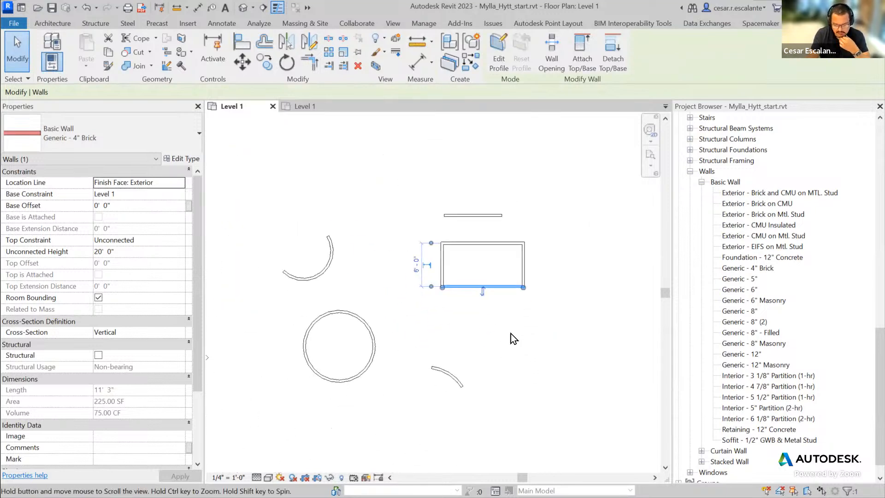
{"action": "left_click", "coordinate": [506, 319]}
{"action": "left_click", "coordinate": [499, 288]}
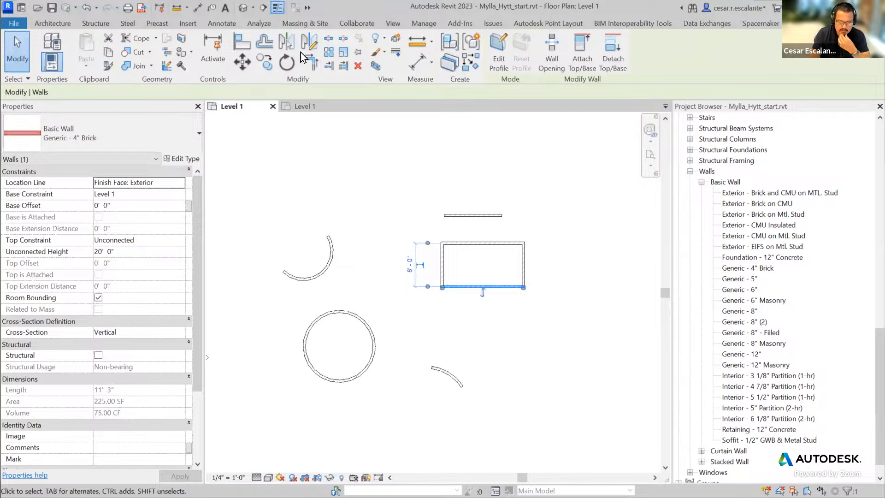
{"action": "left_click", "coordinate": [58, 49]}
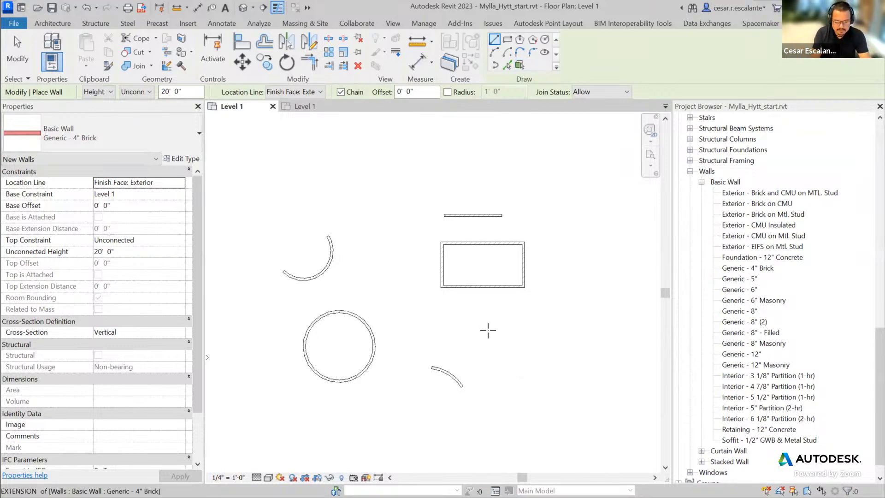
{"action": "key", "text": "Escape"}
{"action": "key", "text": "Escape"}
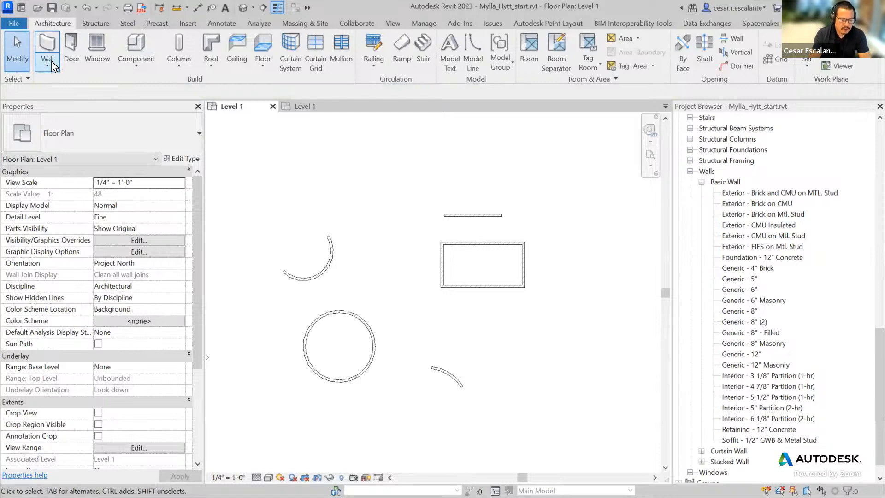
- Draw three chained straight walls above the other samples: one horizontal, one rising about 11'-4" at 22°, and one sloping back down
{"action": "left_click", "coordinate": [45, 43]}
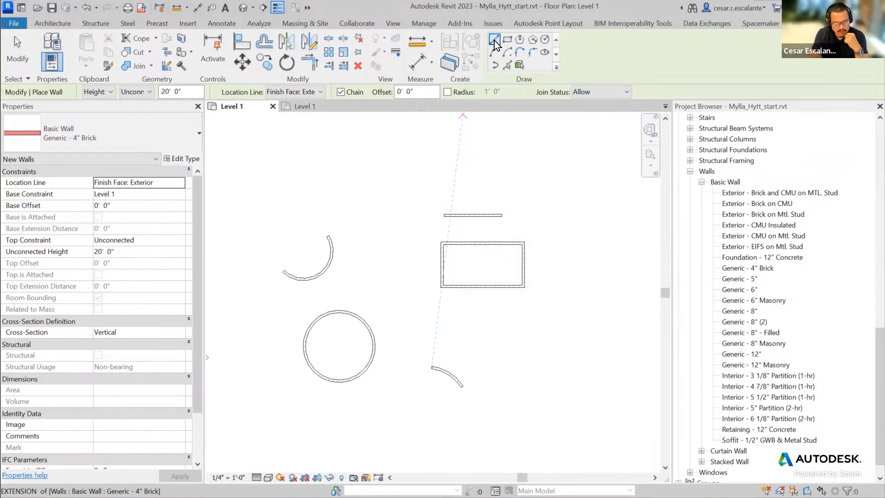
{"action": "left_click", "coordinate": [282, 172]}
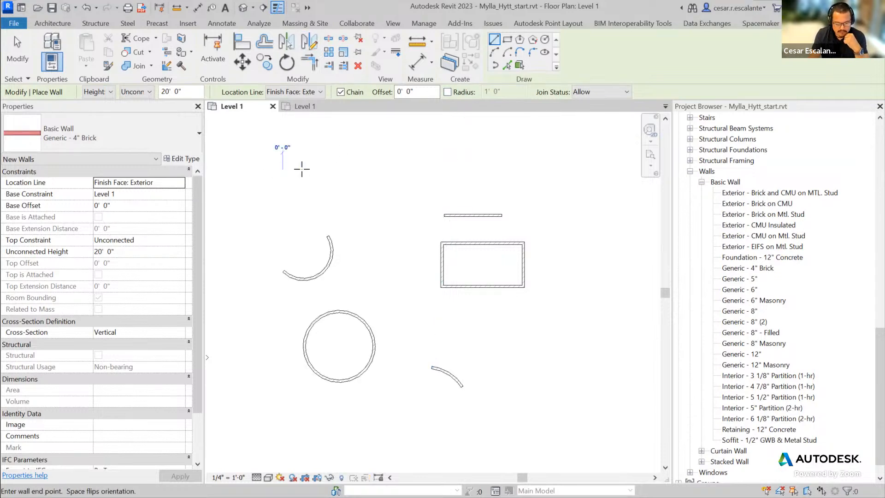
{"action": "left_click", "coordinate": [381, 172]}
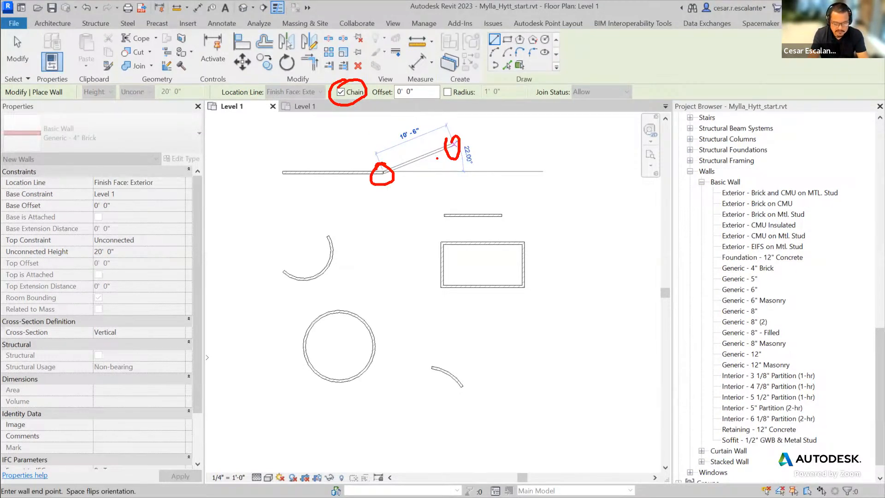
{"action": "left_click", "coordinate": [460, 144]}
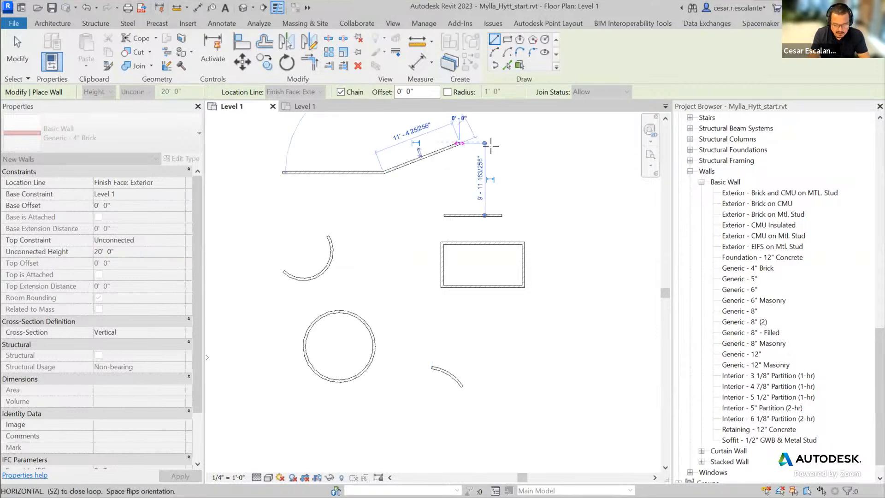
{"action": "left_click", "coordinate": [556, 176]}
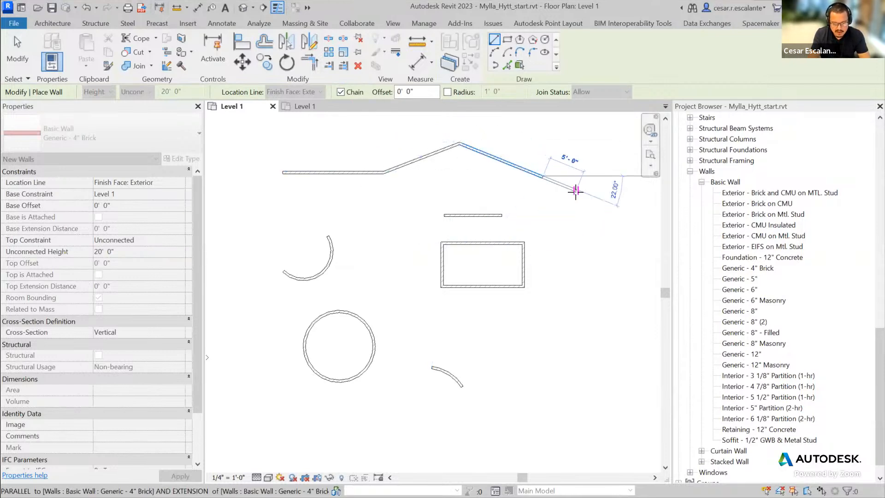
- Continue the chain with two start-end-radius arc walls curving around the rectangle, the first with about 13' radius
{"action": "left_click", "coordinate": [498, 54]}
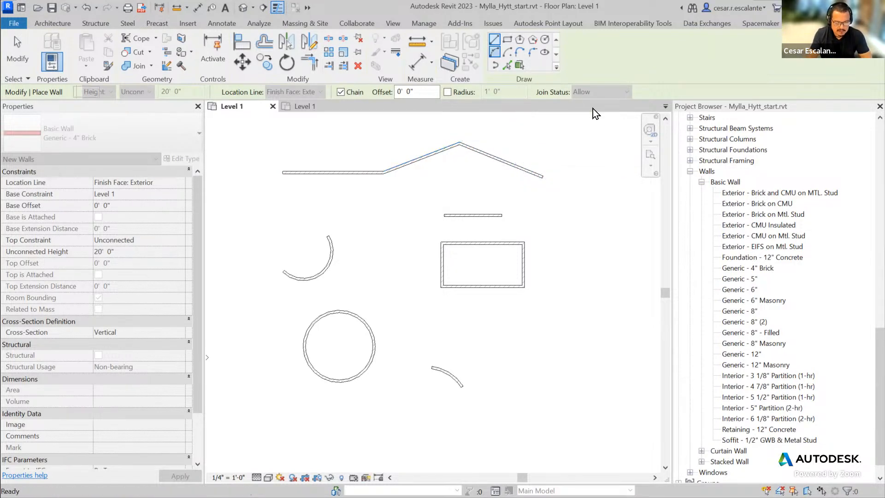
{"action": "left_click", "coordinate": [581, 270]}
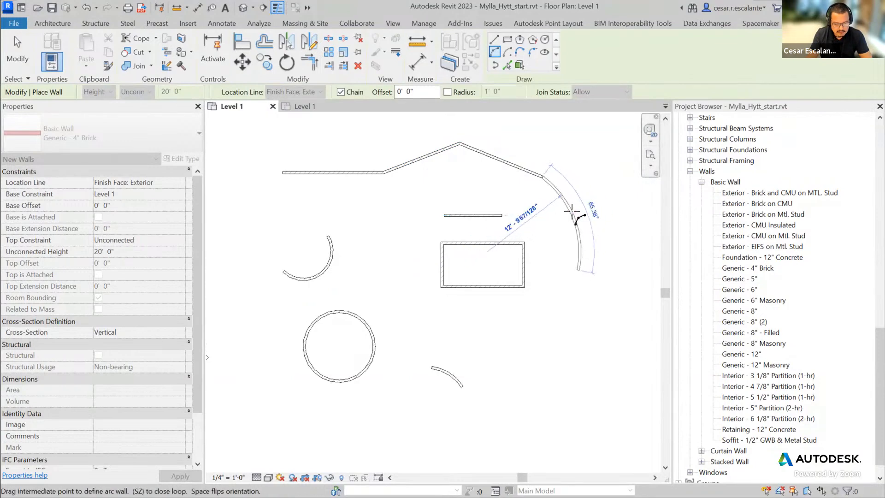
{"action": "left_click", "coordinate": [574, 214]}
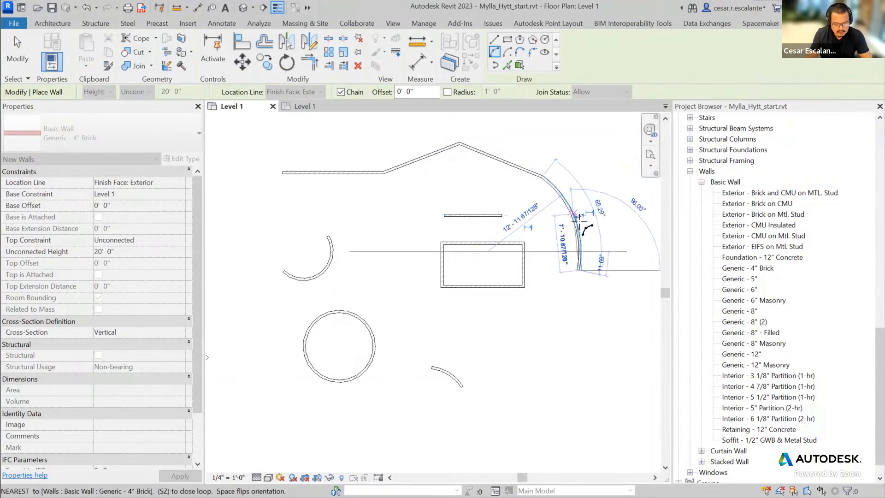
{"action": "left_click", "coordinate": [534, 345]}
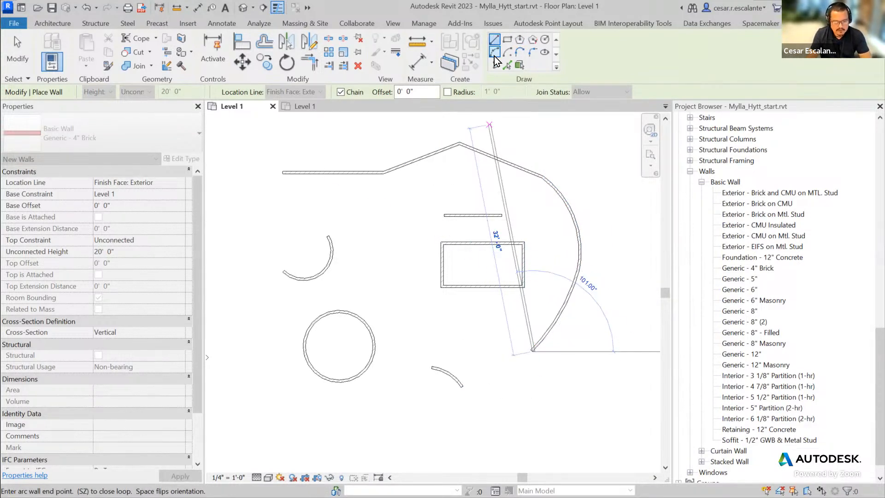
- Finish the chain with three straight walls: about 4' at 100°, a roughly 12' horizontal one below the rectangle, and one sloping up past it
{"action": "left_click", "coordinate": [496, 41]}
{"action": "left_click", "coordinate": [525, 322]}
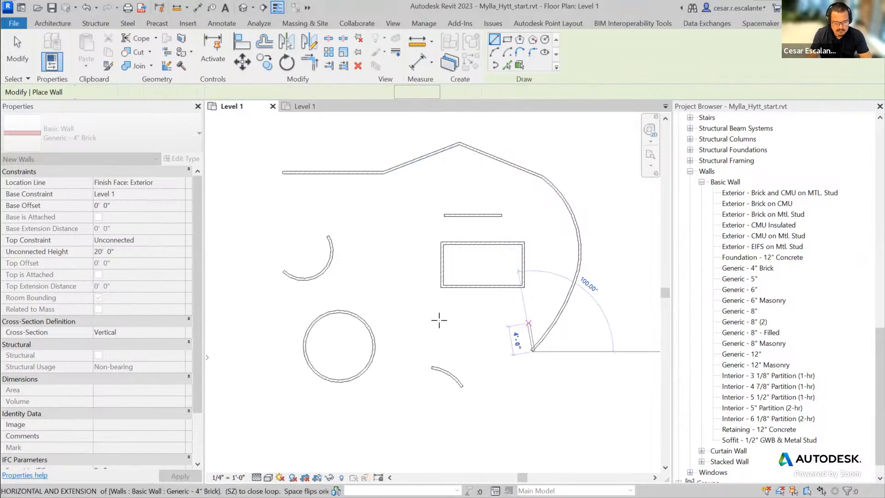
{"action": "left_click", "coordinate": [440, 321]}
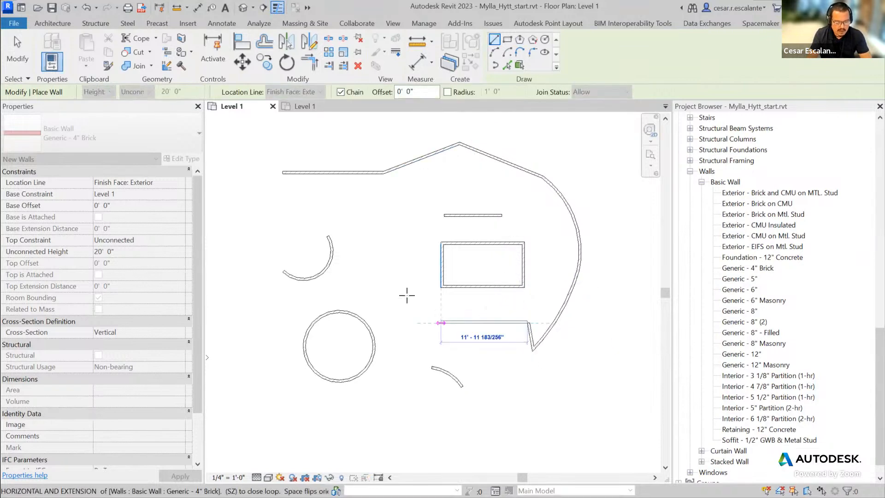
{"action": "left_click", "coordinate": [385, 257]}
{"action": "key", "text": "Escape"}
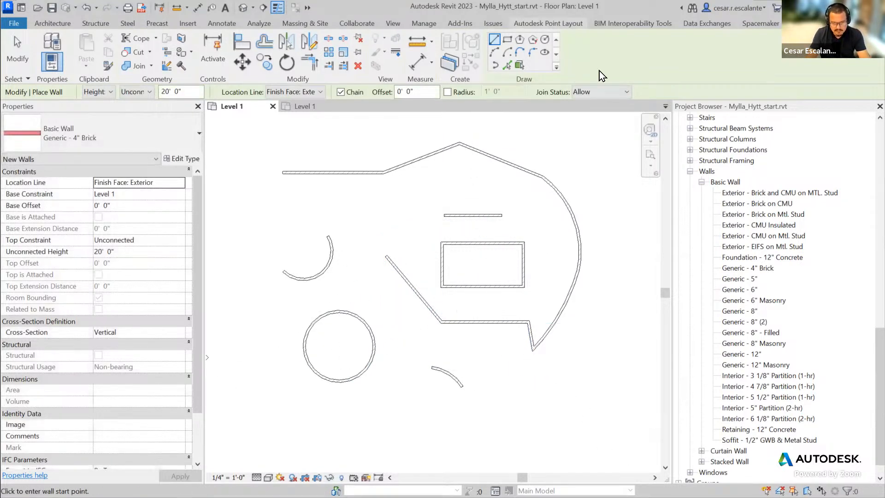
{"action": "key", "text": "Escape"}
- Examine the instance properties of the short horizontal wall above the rectangle and of the rising chain wall
{"action": "scroll", "coordinate": [450, 177], "scroll_direction": "up", "scroll_amount": 5}
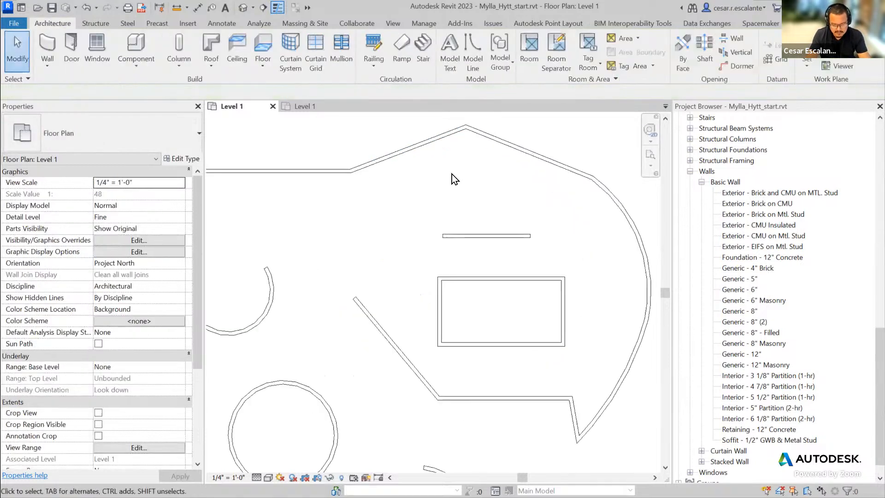
{"action": "scroll", "coordinate": [525, 188], "scroll_direction": "down", "scroll_amount": 4}
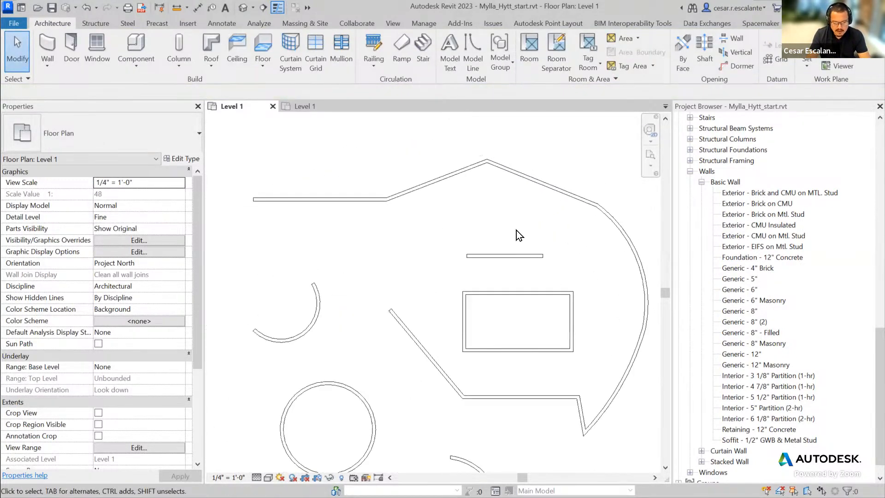
{"action": "middle_click_drag", "start_coordinate": [510, 170], "coordinate": [502, 235]}
{"action": "left_click", "coordinate": [499, 225]}
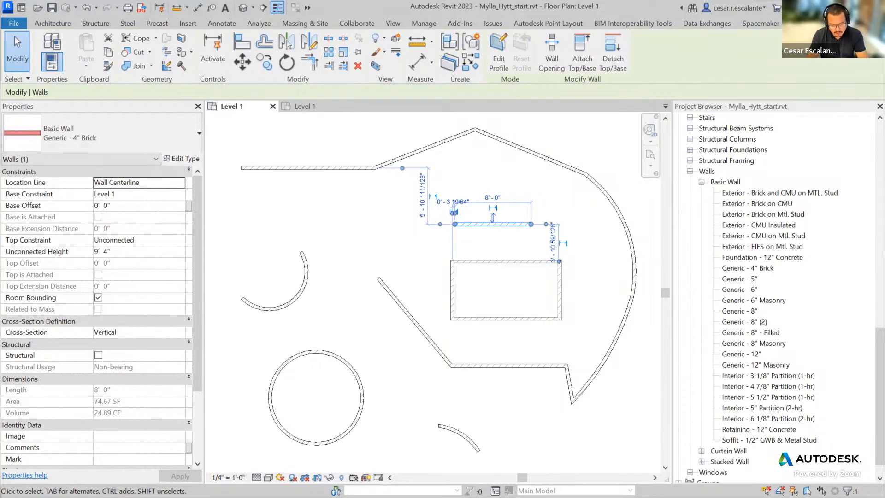
{"action": "left_click_drag", "start_coordinate": [6, 155], "coordinate": [204, 465], "text": "ctrl"}
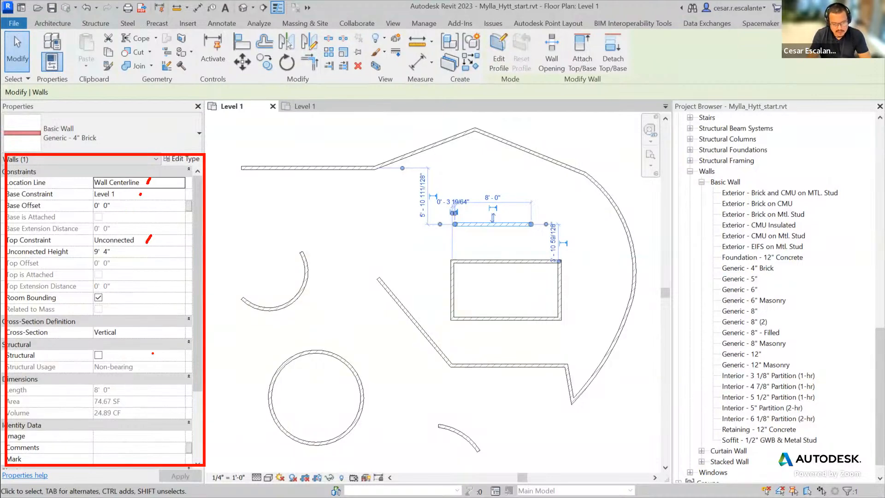
{"action": "left_click_drag", "start_coordinate": [125, 252], "coordinate": [137, 240]}
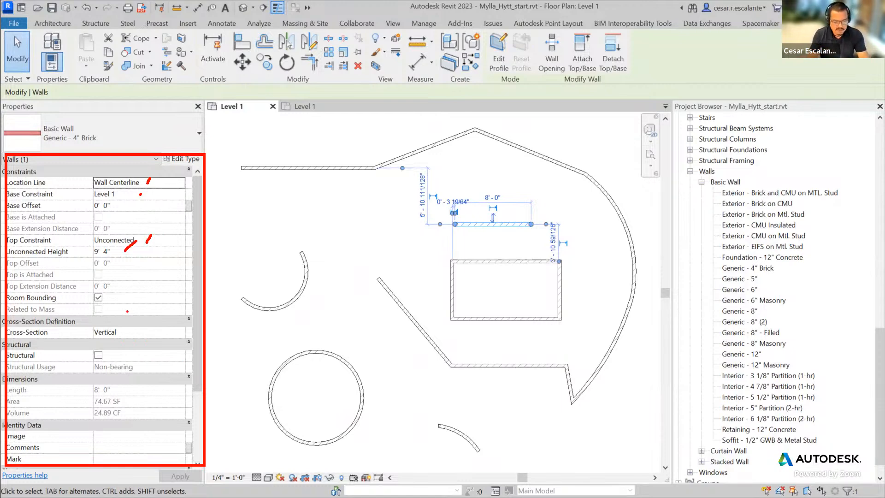
{"action": "left_click", "coordinate": [285, 289]}
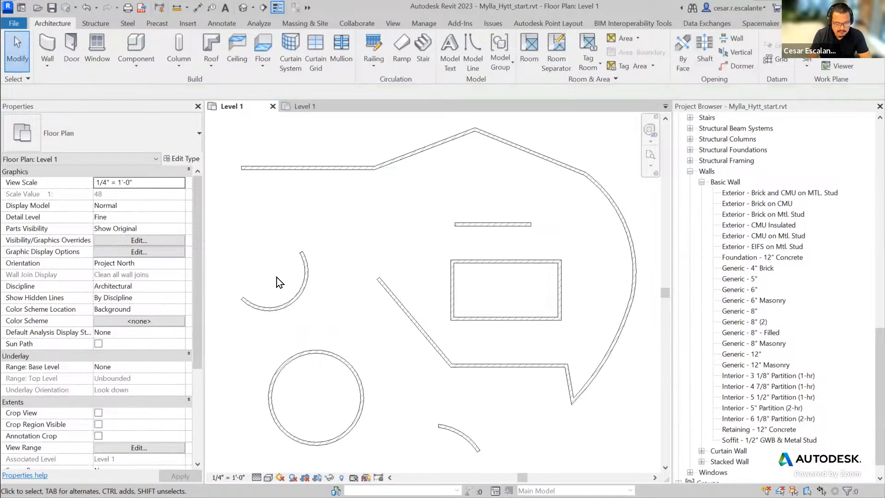
{"action": "left_click", "coordinate": [388, 162]}
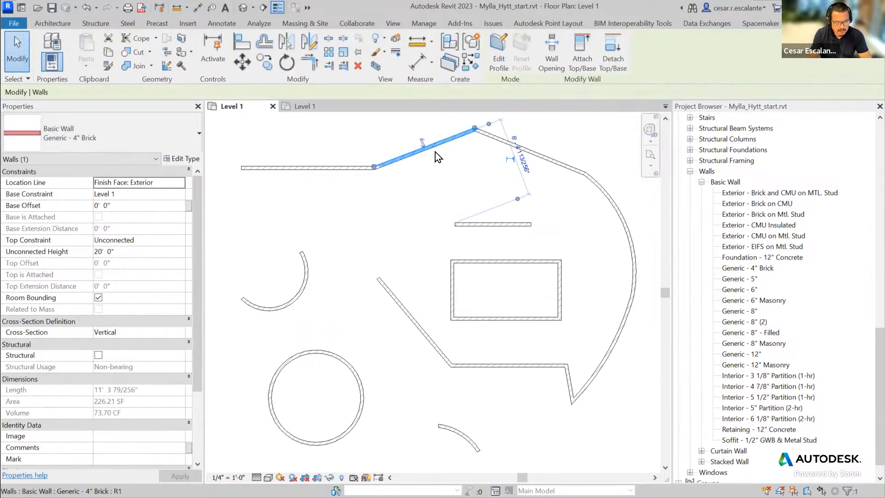
{"action": "left_click", "coordinate": [510, 240]}
- Switch the short horizontal wall's location line through Finish Face: Exterior, Finish Face: Interior and Core Centerline, ending on Core Face: Exterior
{"action": "scroll", "coordinate": [510, 239], "scroll_direction": "up", "scroll_amount": 2}
{"action": "left_click", "coordinate": [507, 225]}
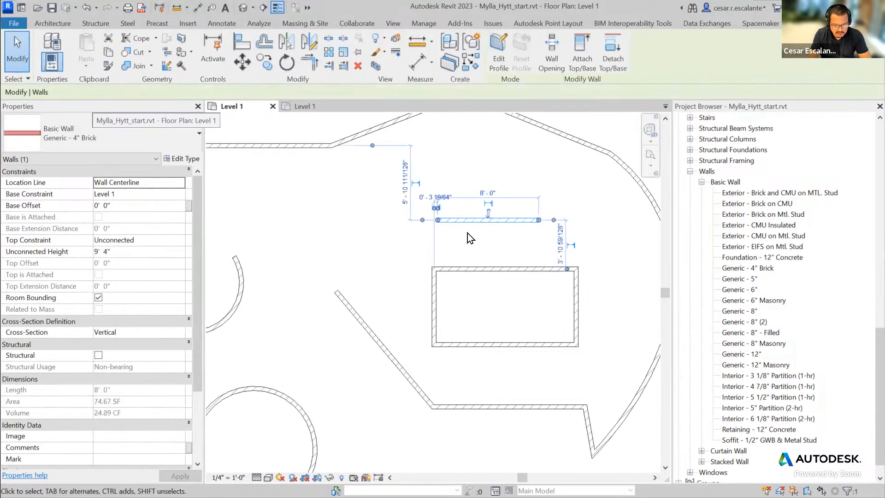
{"action": "scroll", "coordinate": [420, 236], "scroll_direction": "up", "scroll_amount": 2}
{"action": "middle_click_drag", "start_coordinate": [629, 258], "coordinate": [539, 311]}
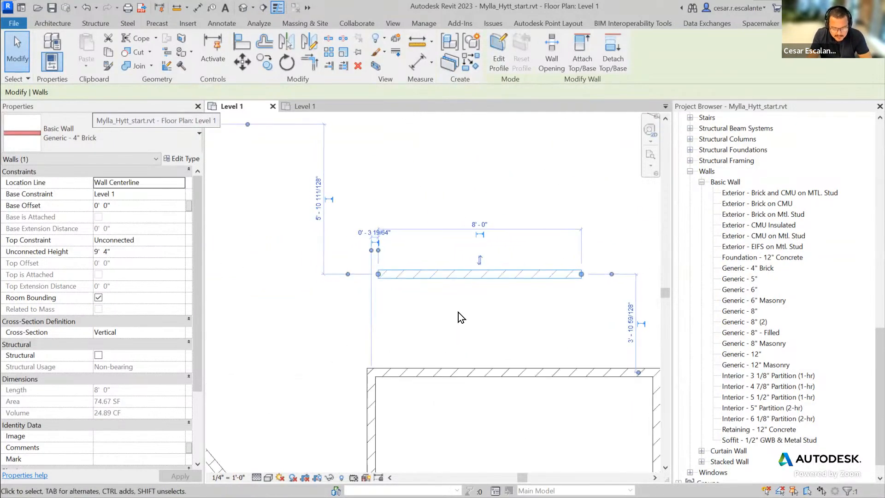
{"action": "left_click", "coordinate": [179, 184]}
{"action": "left_click", "coordinate": [148, 214]}
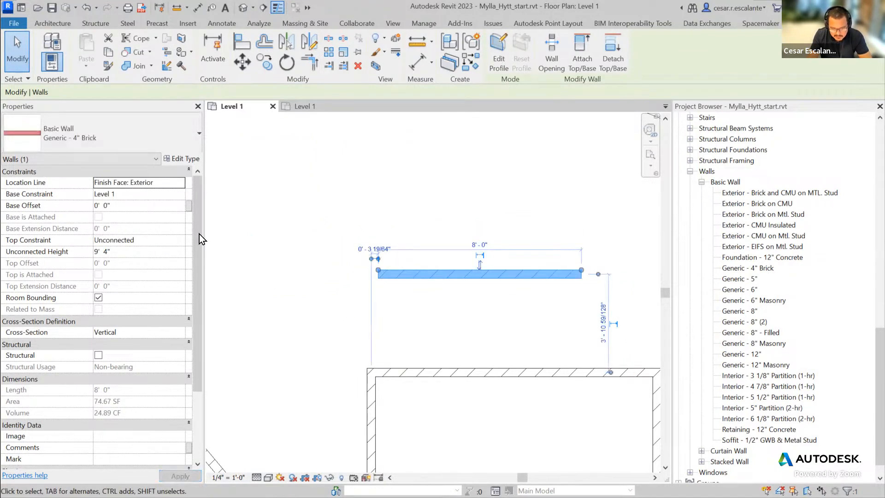
{"action": "left_click", "coordinate": [180, 185]}
{"action": "left_click", "coordinate": [156, 220]}
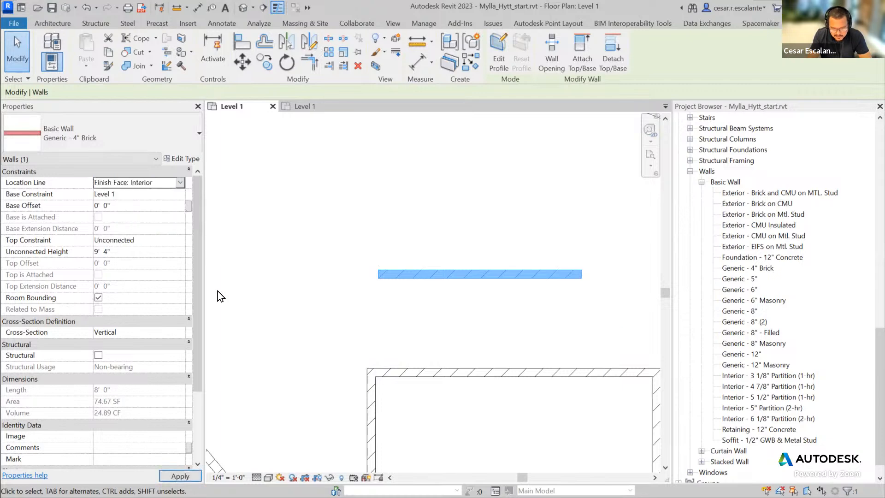
{"action": "left_click", "coordinate": [181, 187]}
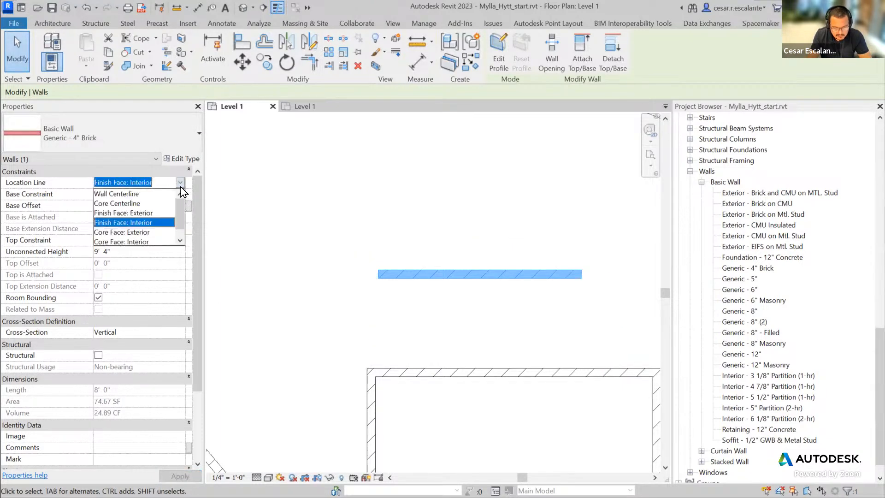
{"action": "left_click", "coordinate": [140, 203]}
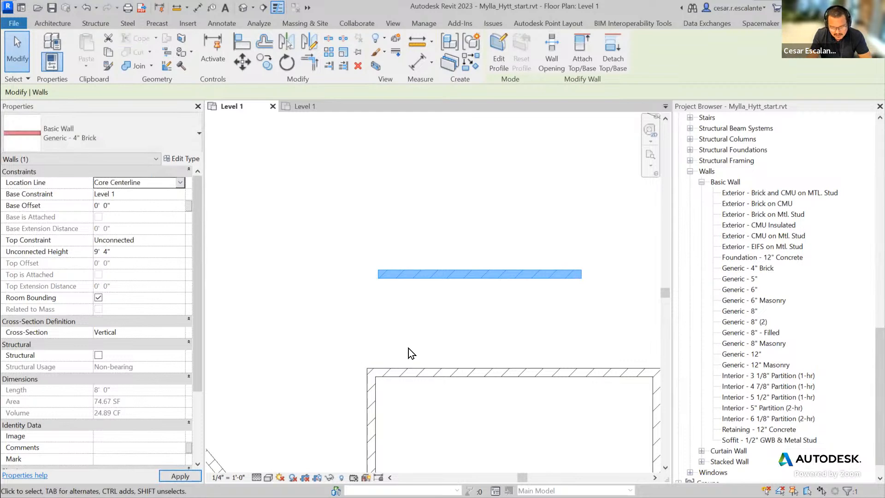
{"action": "left_click", "coordinate": [181, 183]}
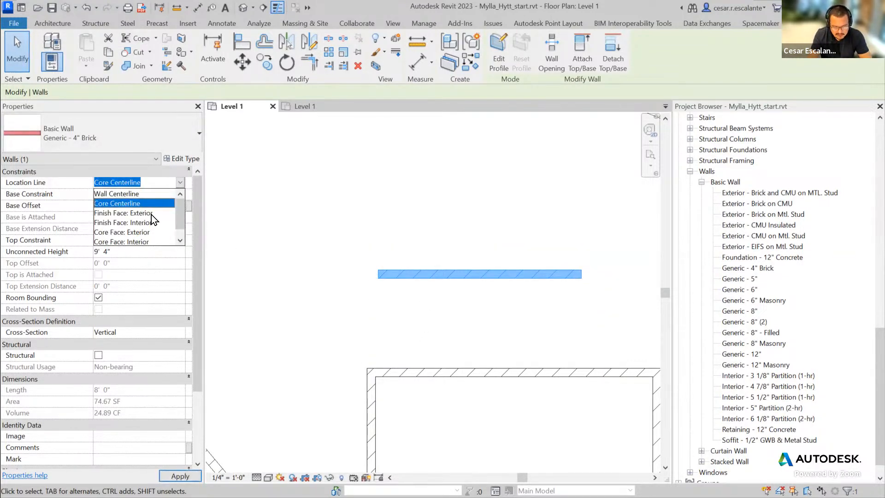
{"action": "left_click", "coordinate": [143, 232]}
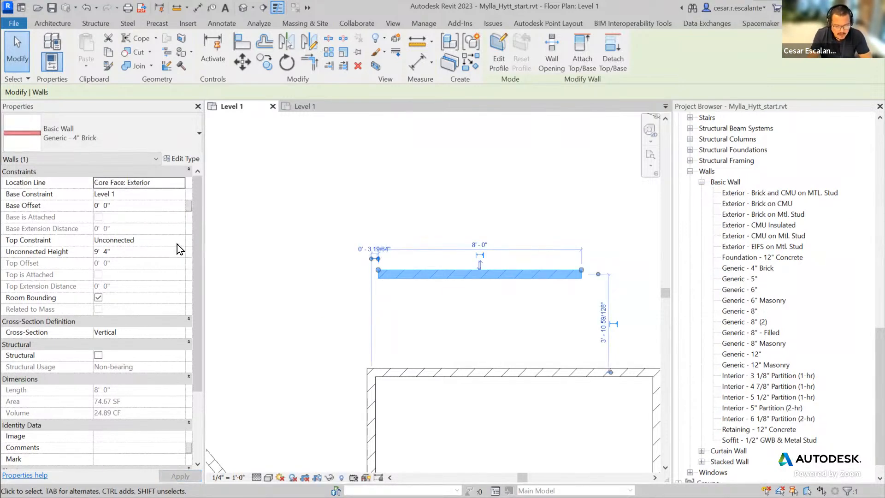
{"action": "left_click", "coordinate": [260, 293]}
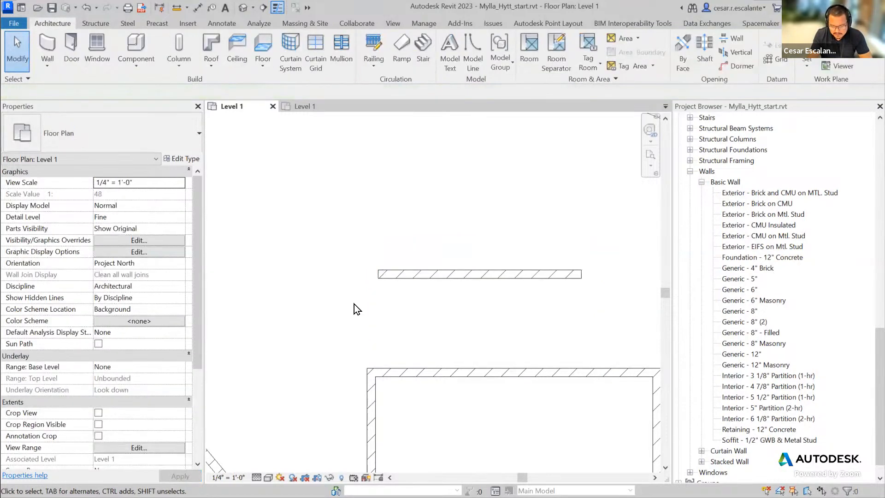
- Open the default 3D view and orbit to see all the sample walls from the back
{"action": "scroll", "coordinate": [355, 305], "scroll_direction": "down", "scroll_amount": 5}
{"action": "middle_click_drag", "start_coordinate": [506, 355], "coordinate": [529, 310]}
{"action": "scroll", "coordinate": [529, 310], "scroll_direction": "down", "scroll_amount": 3}
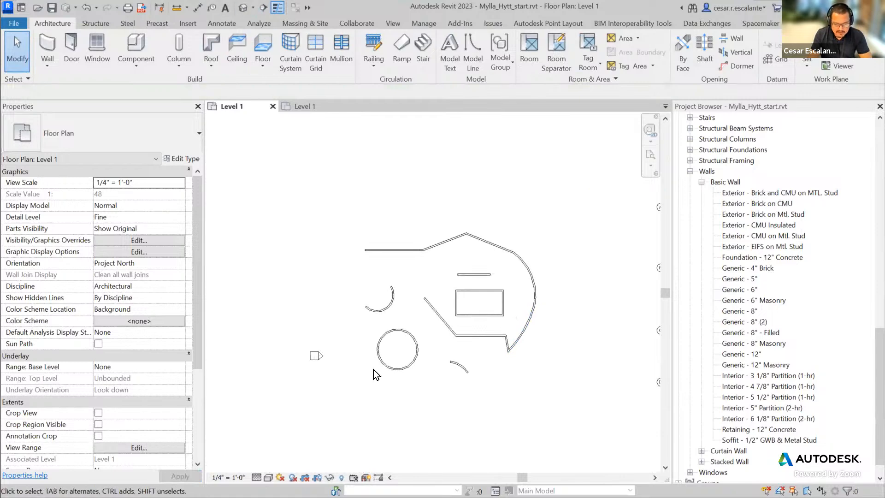
{"action": "left_click", "coordinate": [245, 9]}
{"action": "middle_click_drag", "start_coordinate": [471, 386], "coordinate": [503, 426], "text": "shift"}
{"action": "scroll", "coordinate": [511, 374], "scroll_direction": "up", "scroll_amount": 3}
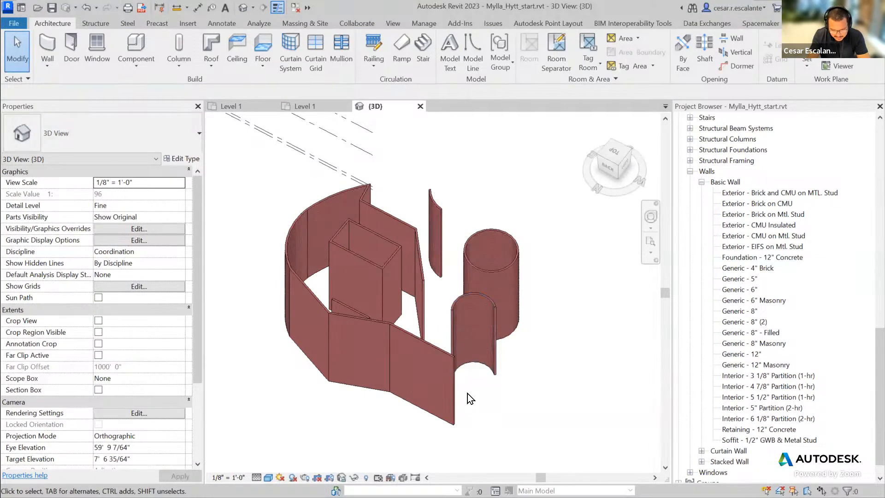
- Set the top constraint of the chain's first straight wall to Up to level: Mezzanine
{"action": "left_click", "coordinate": [454, 399]}
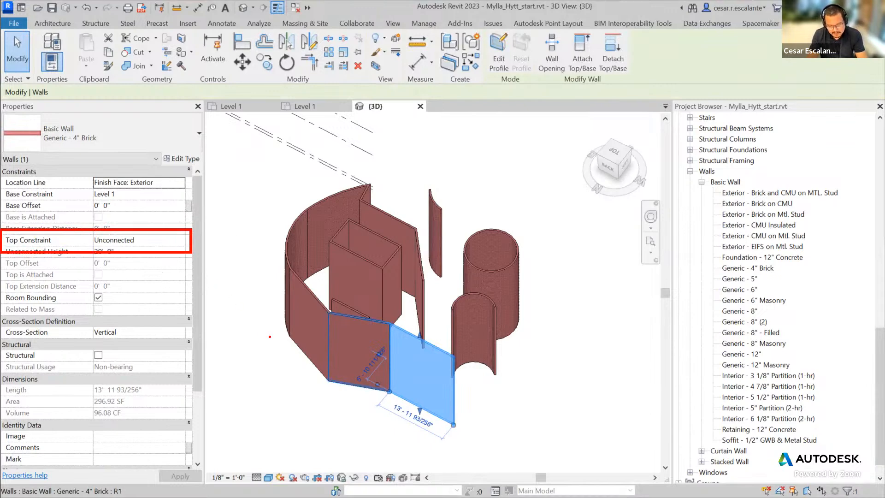
{"action": "key", "text": "Escape"}
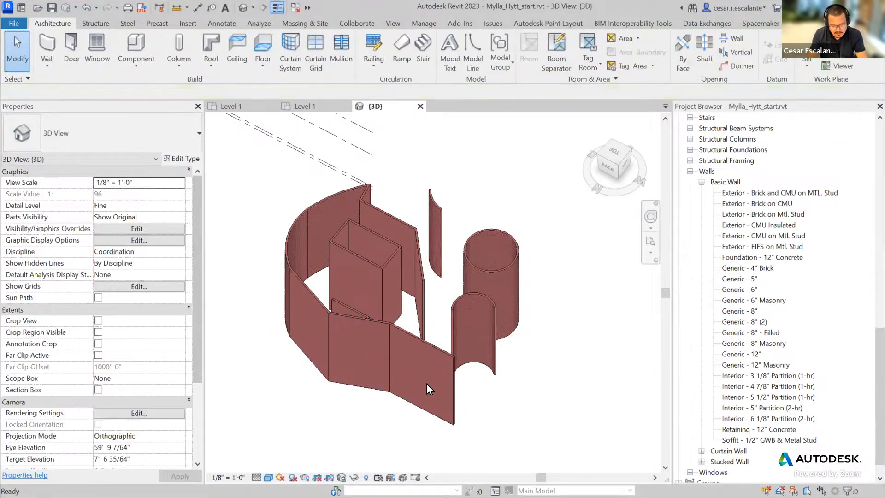
{"action": "left_click", "coordinate": [440, 352]}
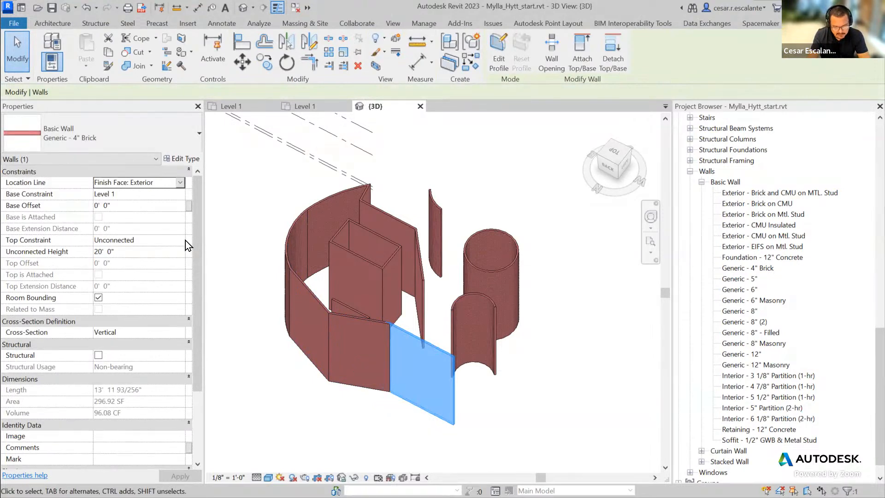
{"action": "left_click", "coordinate": [186, 239]}
{"action": "left_click", "coordinate": [159, 279]}
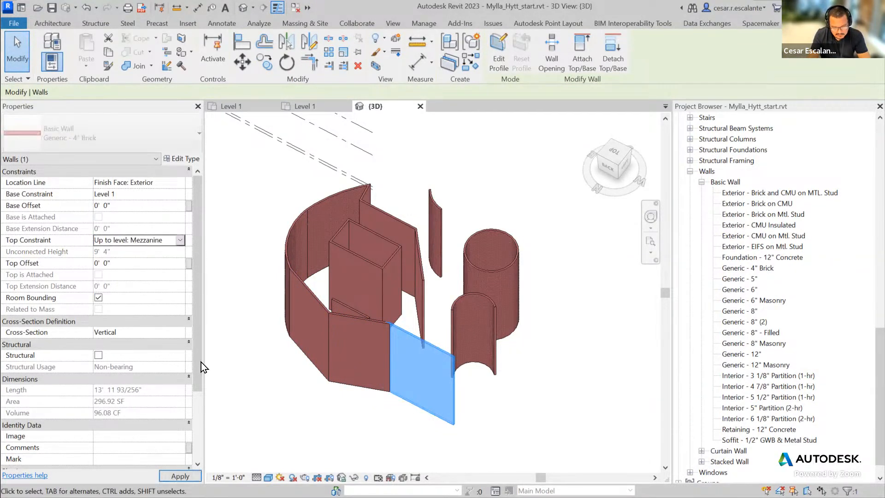
{"action": "left_click", "coordinate": [180, 476]}
- Try raising the Mezzanine level to elevation 27' 6" in the back view, and undo the move
{"action": "middle_click_drag", "start_coordinate": [428, 438], "coordinate": [562, 309], "text": "shift"}
{"action": "left_click", "coordinate": [607, 171]}
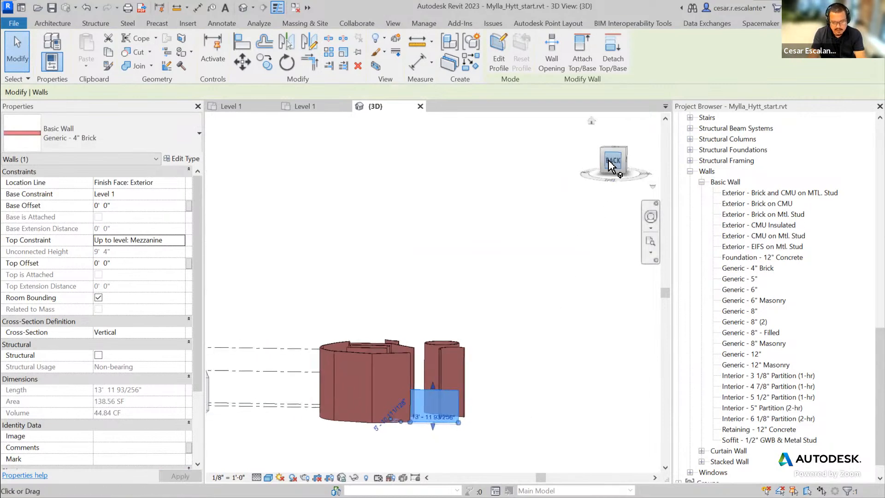
{"action": "scroll", "coordinate": [582, 275], "scroll_direction": "down", "scroll_amount": 5}
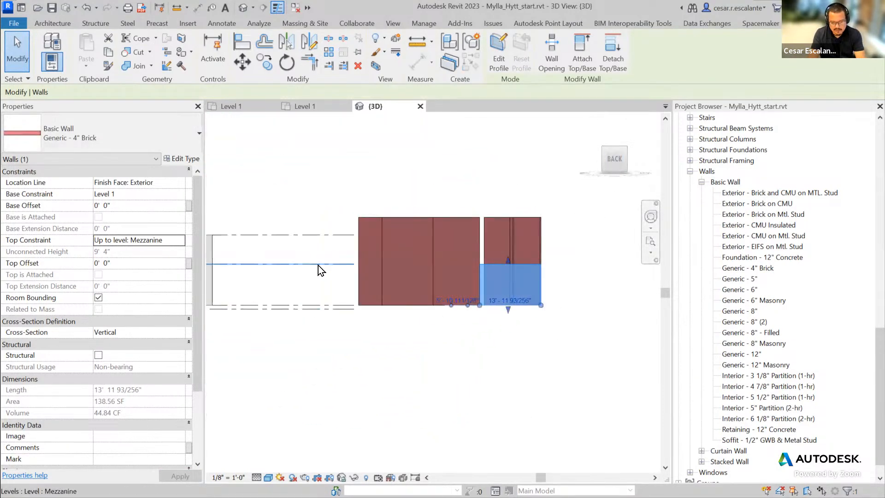
{"action": "left_click", "coordinate": [318, 264]}
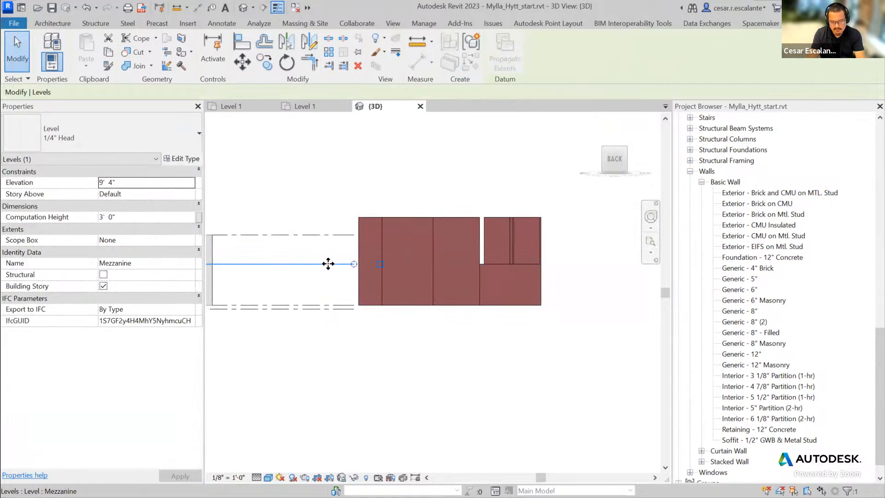
{"action": "left_click_drag", "start_coordinate": [328, 264], "coordinate": [327, 184]}
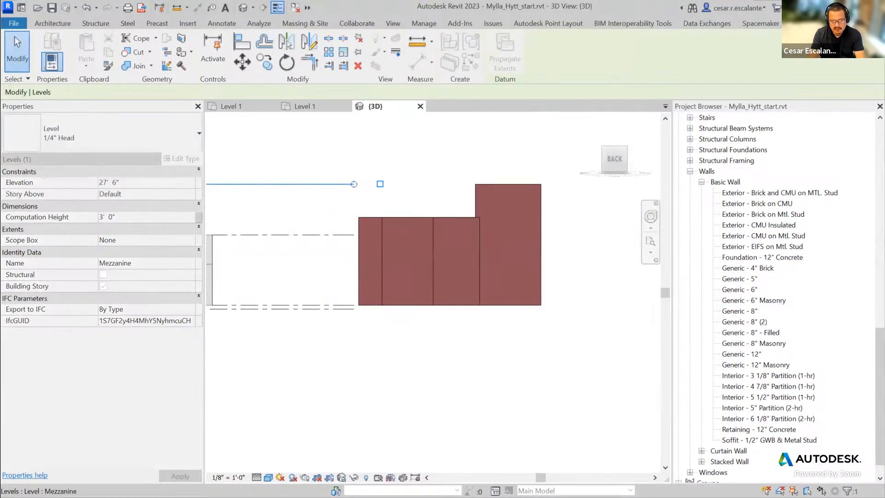
{"action": "left_click", "coordinate": [87, 8]}
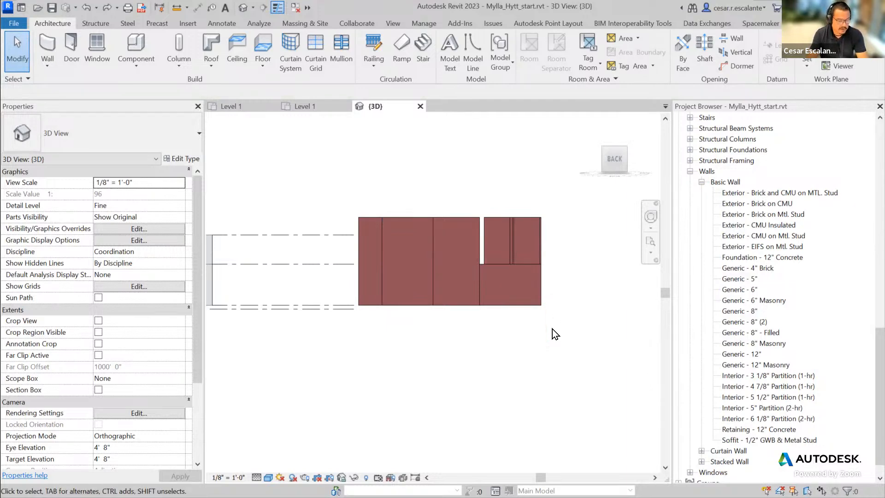
- Return to an angled 3D view and examine the constraints of the wall tied to the Mezzanine level
{"action": "middle_click_drag", "start_coordinate": [565, 327], "coordinate": [455, 402], "text": "shift"}
{"action": "scroll", "coordinate": [532, 281], "scroll_direction": "up", "scroll_amount": 5}
{"action": "left_click", "coordinate": [535, 275]}
{"action": "scroll", "coordinate": [530, 356], "scroll_direction": "down", "scroll_amount": 3}
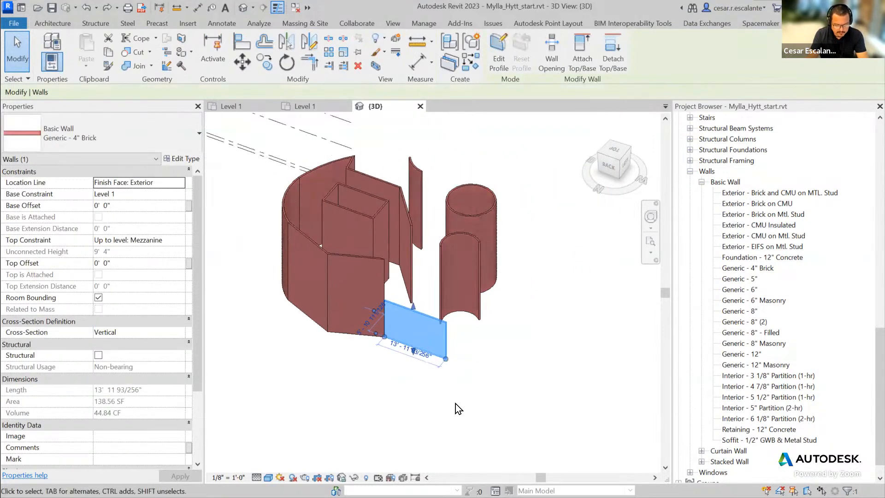
{"action": "left_click", "coordinate": [435, 429]}
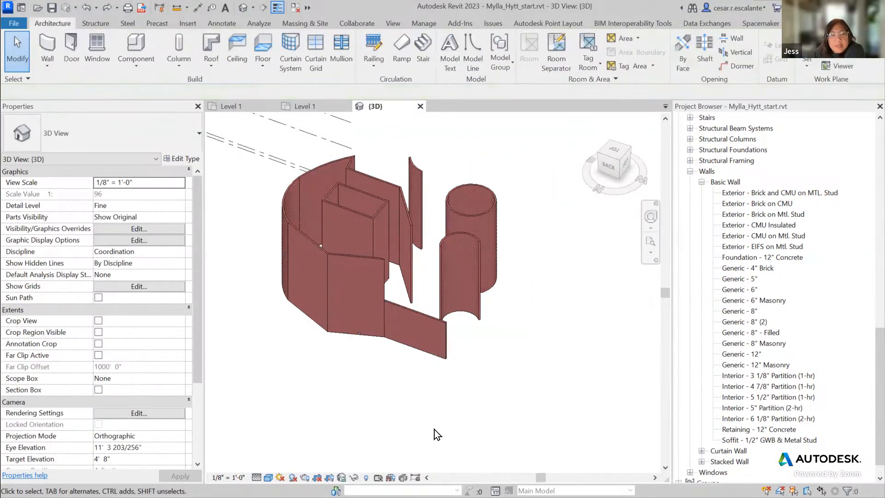
- Set the top constraint of the straight wall behind the rectangular enclosure to Up to level: Roof Ridge
{"action": "middle_click_drag", "start_coordinate": [557, 386], "coordinate": [560, 402]}
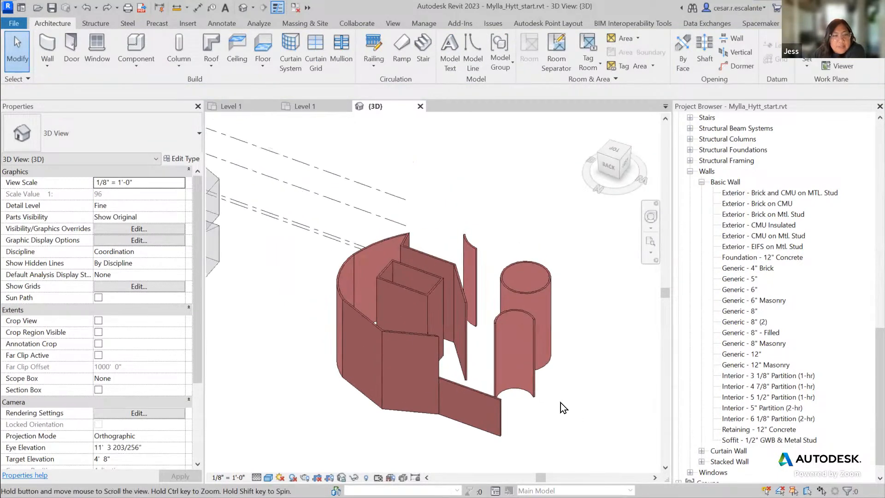
{"action": "scroll", "coordinate": [482, 261], "scroll_direction": "up", "scroll_amount": 5}
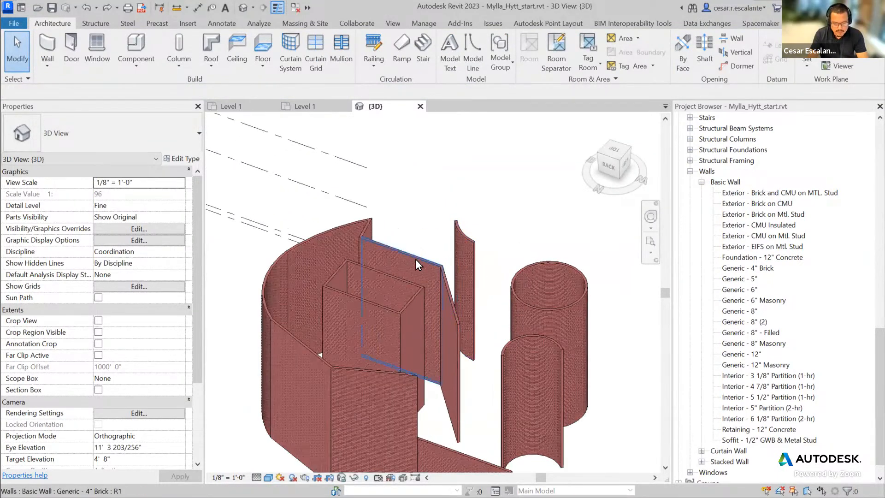
{"action": "left_click", "coordinate": [416, 259]}
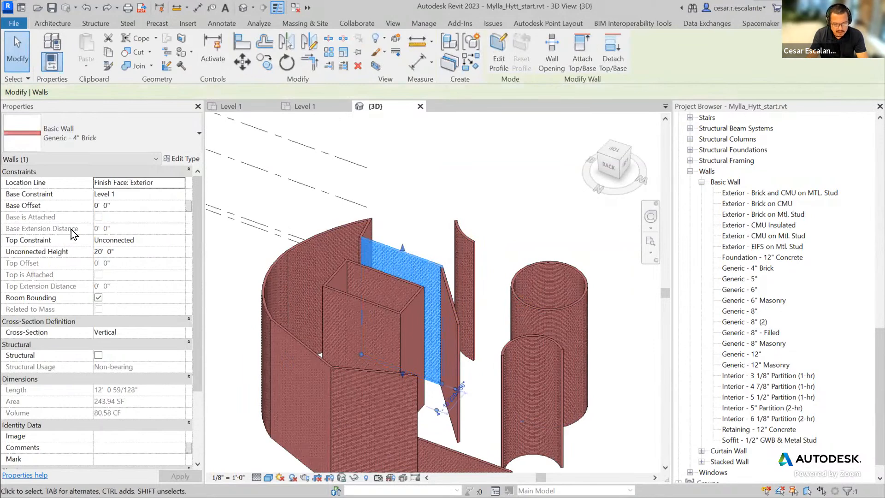
{"action": "left_click", "coordinate": [181, 241]}
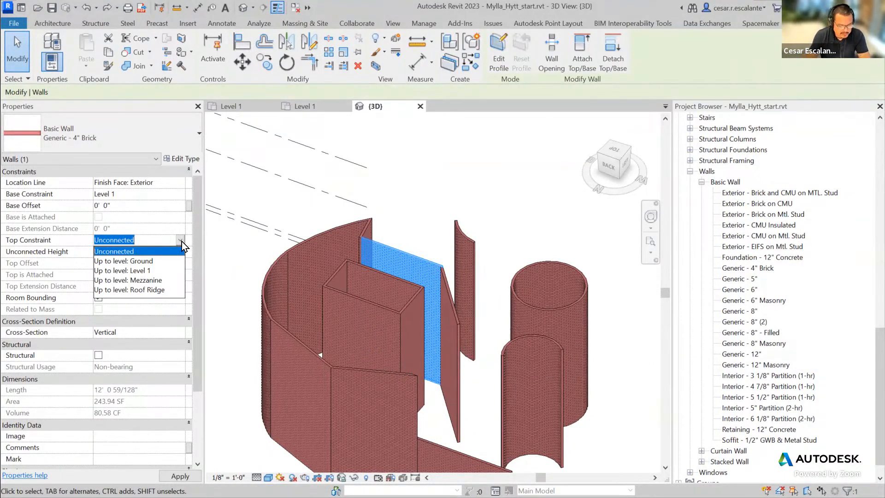
{"action": "left_click", "coordinate": [158, 290]}
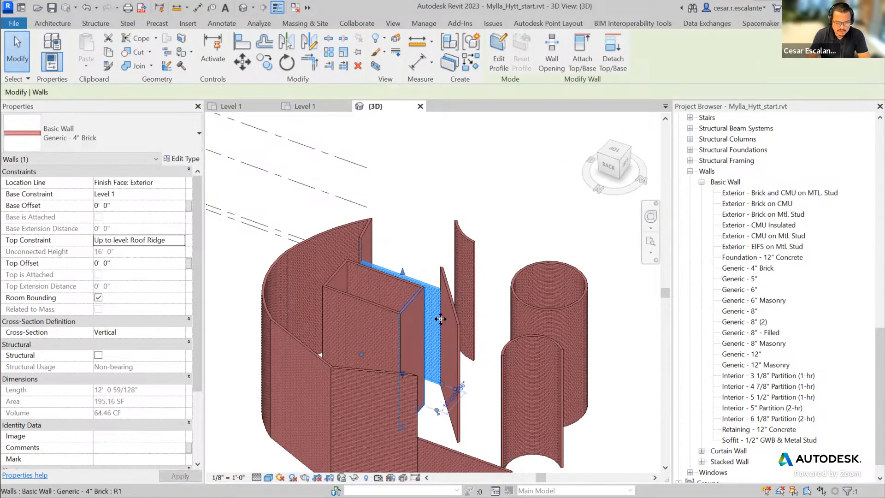
{"action": "middle_click_drag", "start_coordinate": [441, 318], "coordinate": [534, 359], "text": "shift"}
{"action": "middle_click_drag", "start_coordinate": [480, 287], "coordinate": [407, 143]}
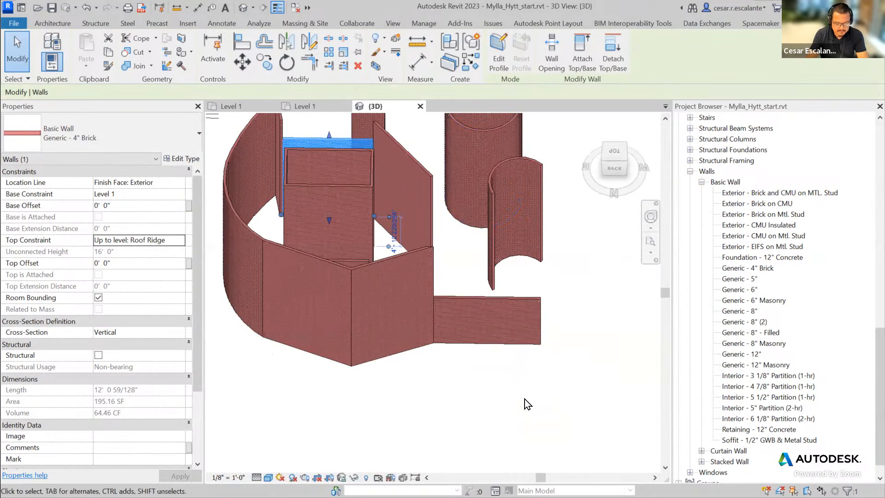
{"action": "left_click", "coordinate": [524, 399]}
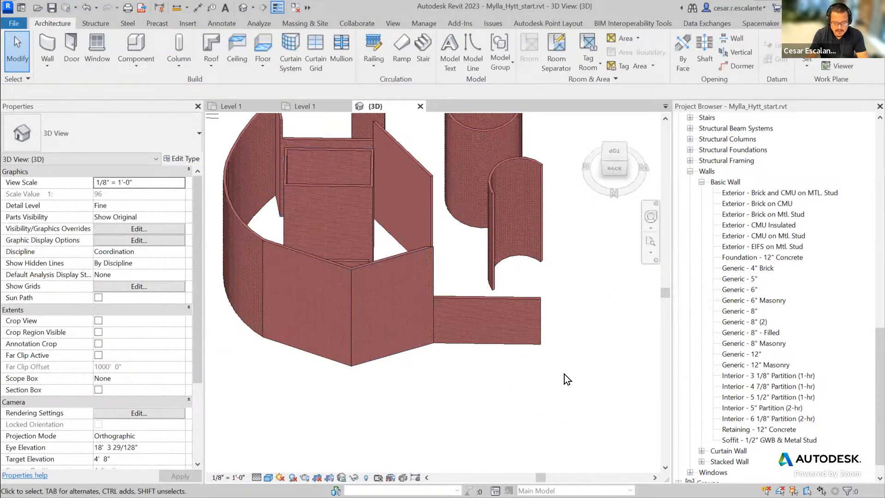
{"action": "scroll", "coordinate": [564, 374], "scroll_direction": "down", "scroll_amount": 3}
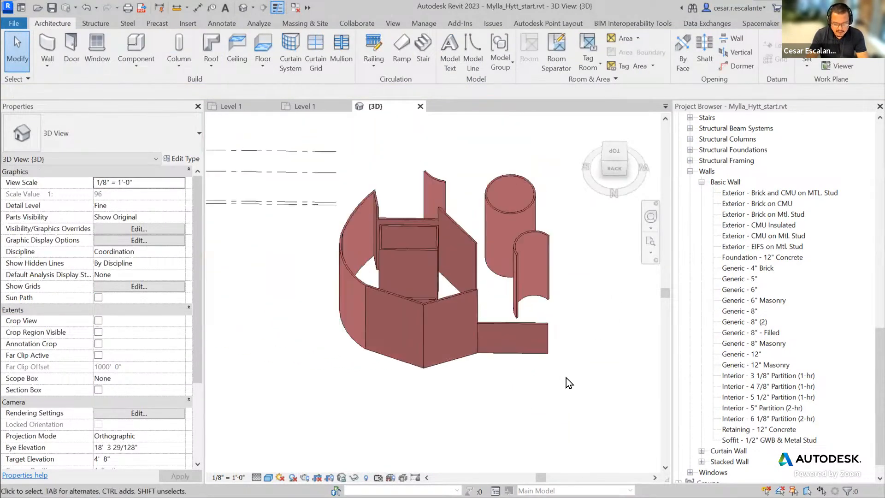
- Set the base offset of the low wall tied to the Mezzanine level to -8" and inspect its lower edge
{"action": "left_click", "coordinate": [547, 345]}
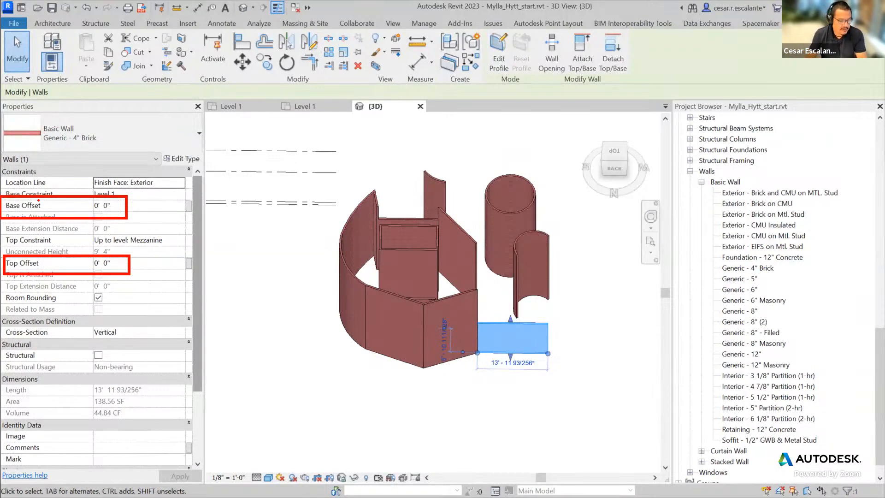
{"action": "key", "text": "Escape"}
{"action": "key", "text": "Escape"}
{"action": "left_click", "coordinate": [533, 326]}
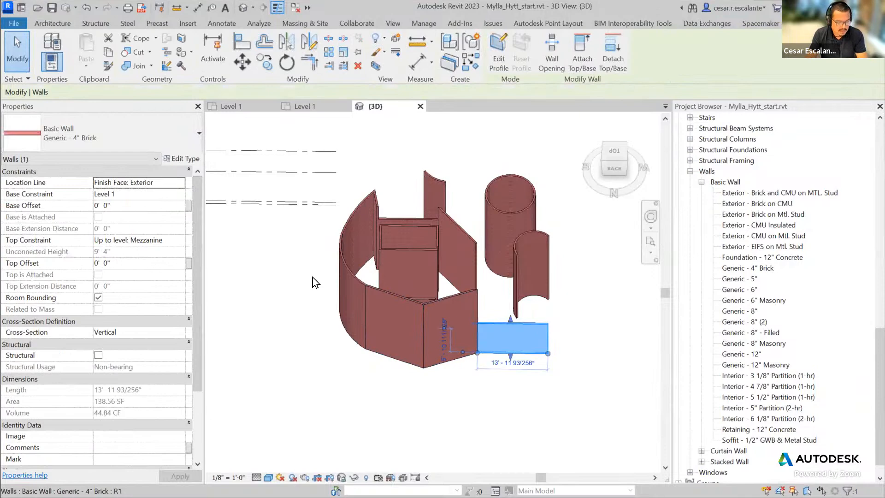
{"action": "left_click", "coordinate": [122, 206]}
{"action": "type", "text": "-"}
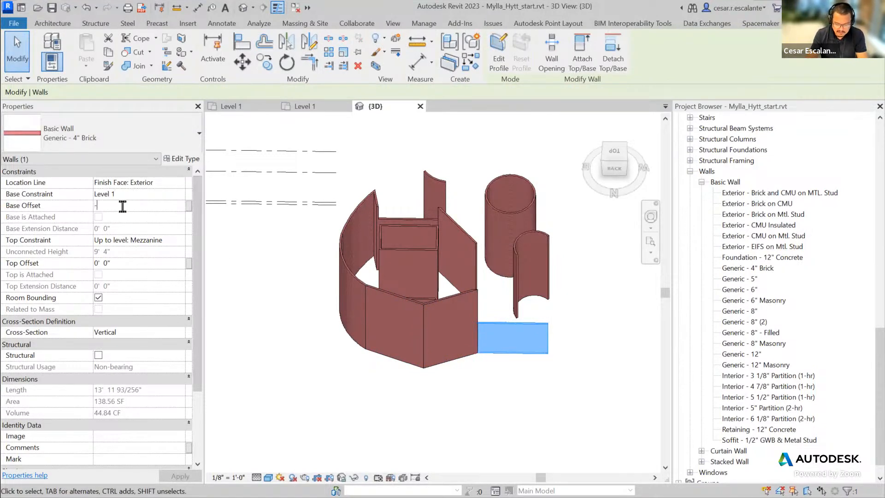
{"action": "type", "text": "8\""}
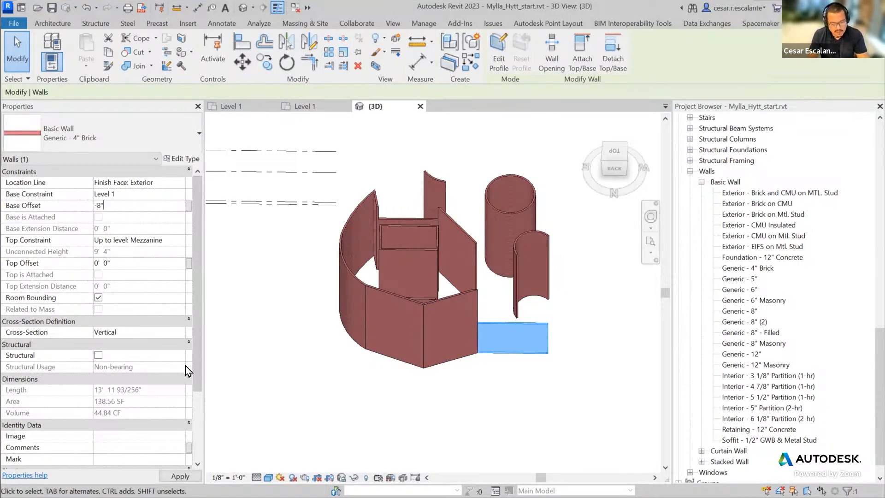
{"action": "left_click", "coordinate": [180, 477]}
{"action": "scroll", "coordinate": [543, 356], "scroll_direction": "up", "scroll_amount": 3}
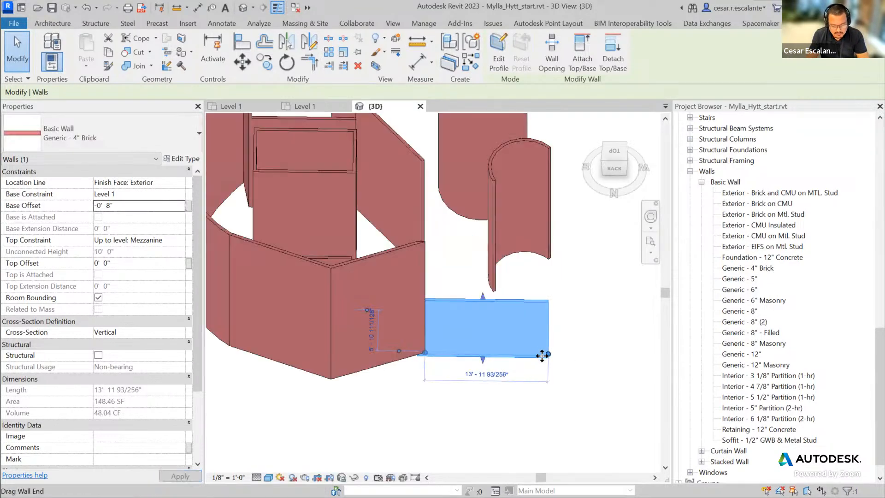
{"action": "scroll", "coordinate": [542, 355], "scroll_direction": "up", "scroll_amount": 5}
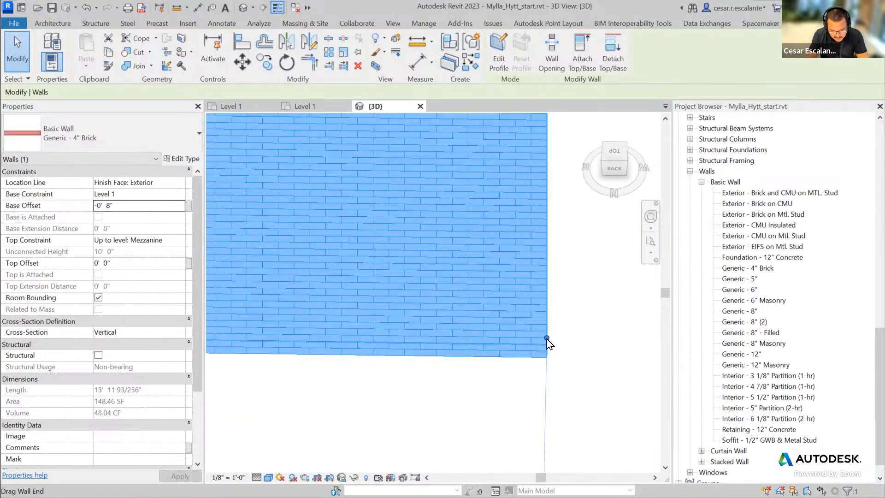
{"action": "scroll", "coordinate": [550, 339], "scroll_direction": "down", "scroll_amount": 5}
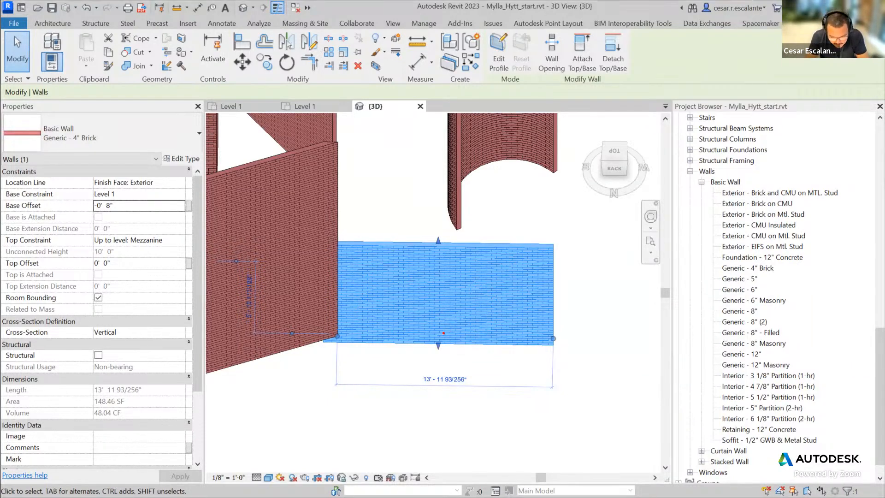
- Stretch the base of the wall tied to the Mezzanine down to about 3' 4" below Level 1
{"action": "mouse_move", "coordinate": [443, 333]}
{"action": "left_mouse_down"}
{"action": "mouse_move", "coordinate": [422, 337]}
{"action": "mouse_move", "coordinate": [448, 359]}
{"action": "mouse_move", "coordinate": [444, 331]}
{"action": "left_mouse_up"}
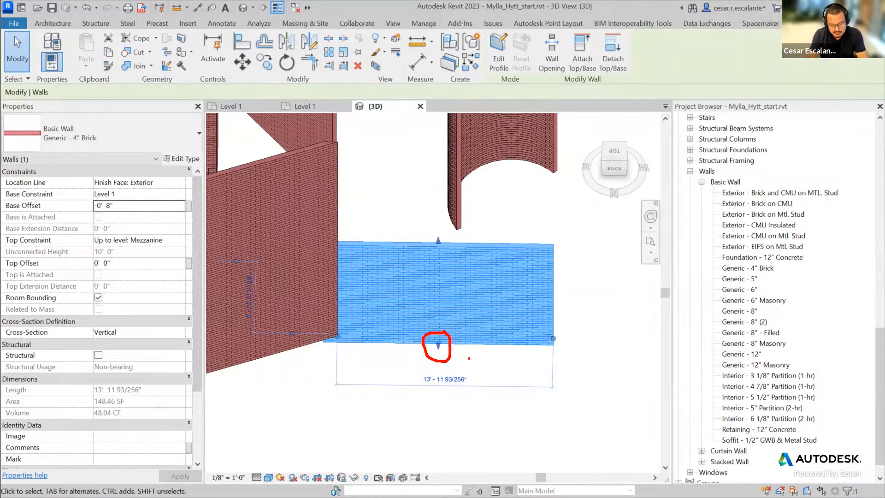
{"action": "mouse_move", "coordinate": [127, 202]}
{"action": "left_mouse_down"}
{"action": "mouse_move", "coordinate": [110, 194]}
{"action": "mouse_move", "coordinate": [89, 217]}
{"action": "mouse_move", "coordinate": [130, 198]}
{"action": "left_mouse_up"}
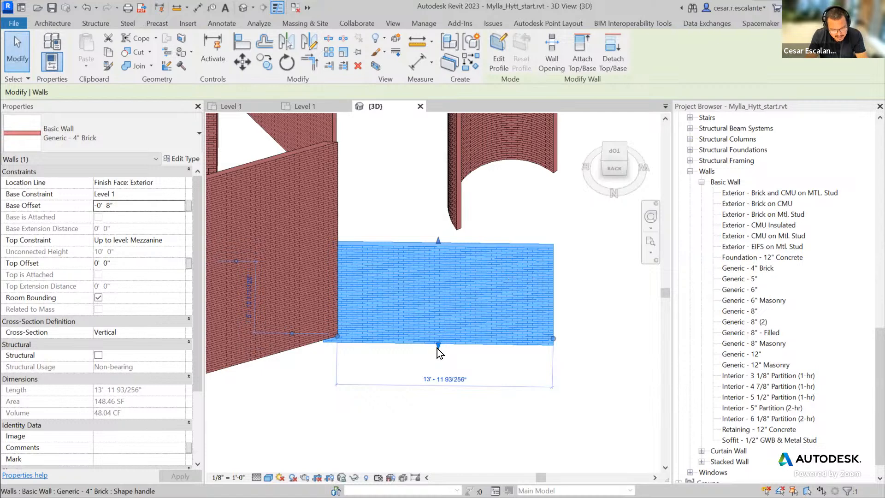
{"action": "mouse_move", "coordinate": [438, 347]}
{"action": "left_mouse_down"}
{"action": "mouse_move", "coordinate": [436, 365]}
{"action": "mouse_move", "coordinate": [452, 373]}
{"action": "left_mouse_up"}
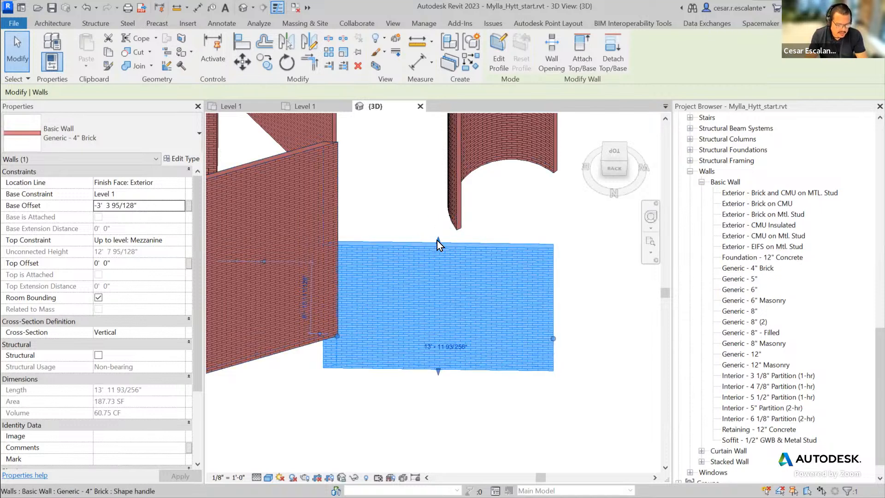
- Stretch the same wall's top above the Mezzanine level and set its top offset to 4'
{"action": "left_click_drag", "start_coordinate": [437, 240], "coordinate": [438, 192]}
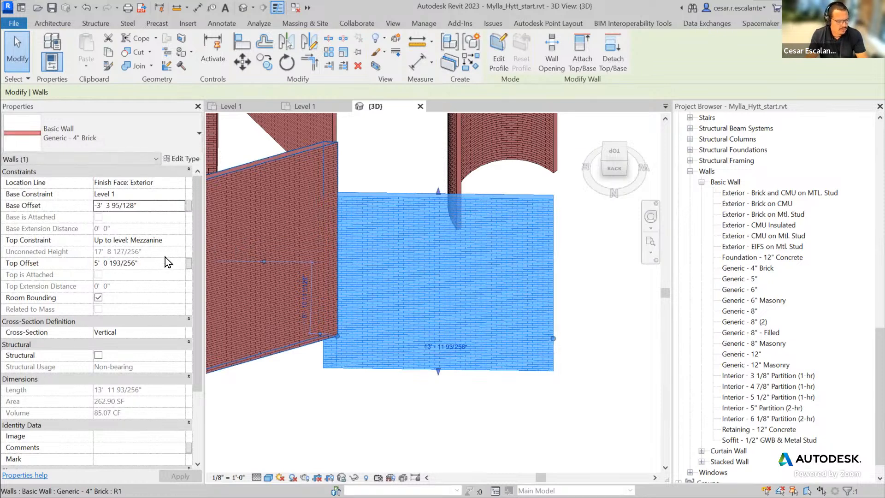
{"action": "left_click", "coordinate": [141, 264]}
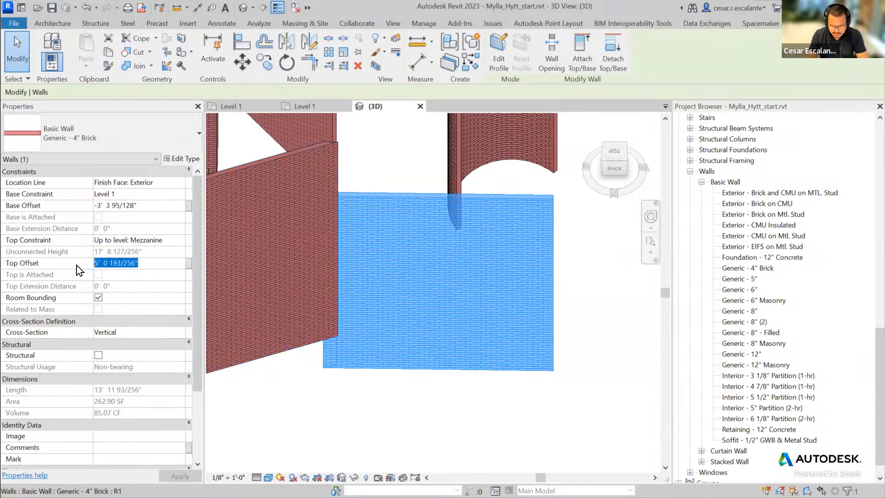
{"action": "type", "text": "4"}
{"action": "key", "text": "Return"}
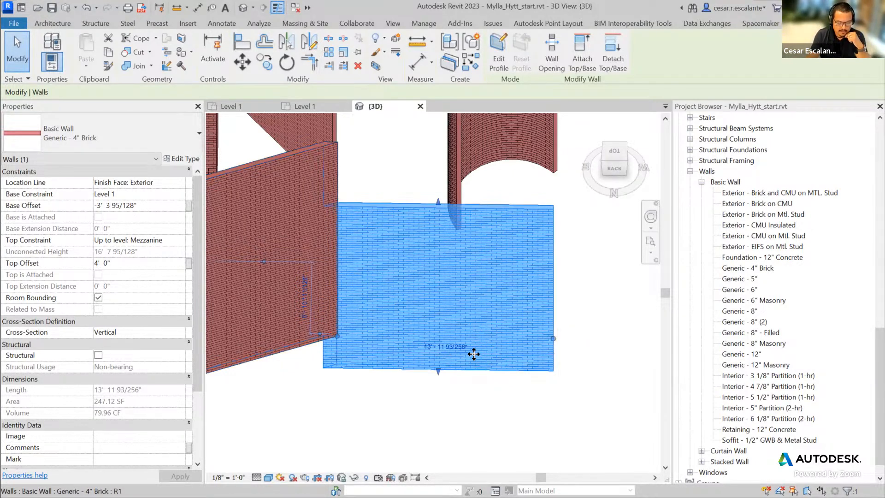
- Constrain the tops of all the sample walls to Up to level: Mezzanine with a top offset of 4'
{"action": "scroll", "coordinate": [471, 353], "scroll_direction": "down", "scroll_amount": 3}
{"action": "left_click", "coordinate": [542, 404]}
{"action": "scroll", "coordinate": [553, 407], "scroll_direction": "down", "scroll_amount": 4}
{"action": "left_click_drag", "start_coordinate": [587, 415], "coordinate": [335, 187]}
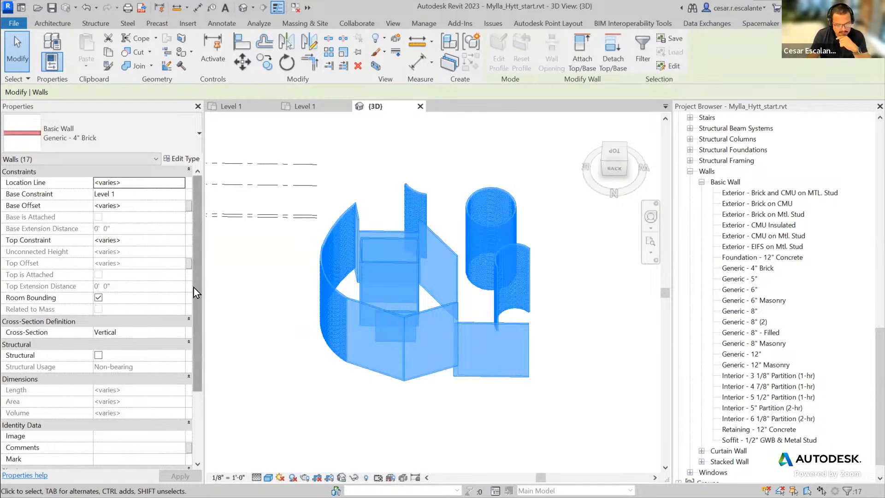
{"action": "left_click", "coordinate": [180, 239]}
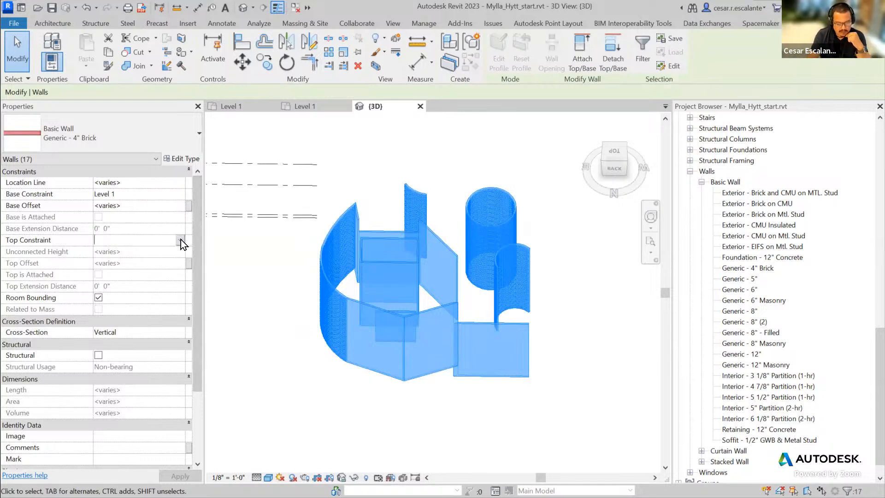
{"action": "left_click", "coordinate": [180, 239]}
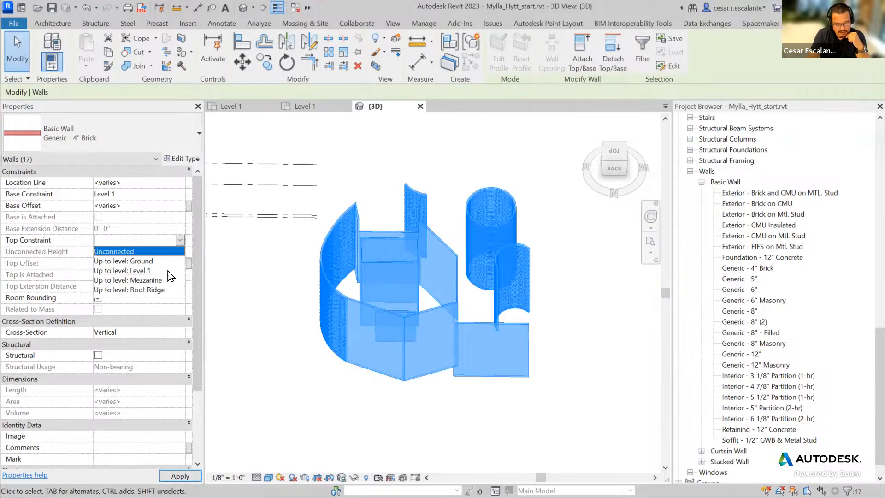
{"action": "left_click", "coordinate": [158, 280]}
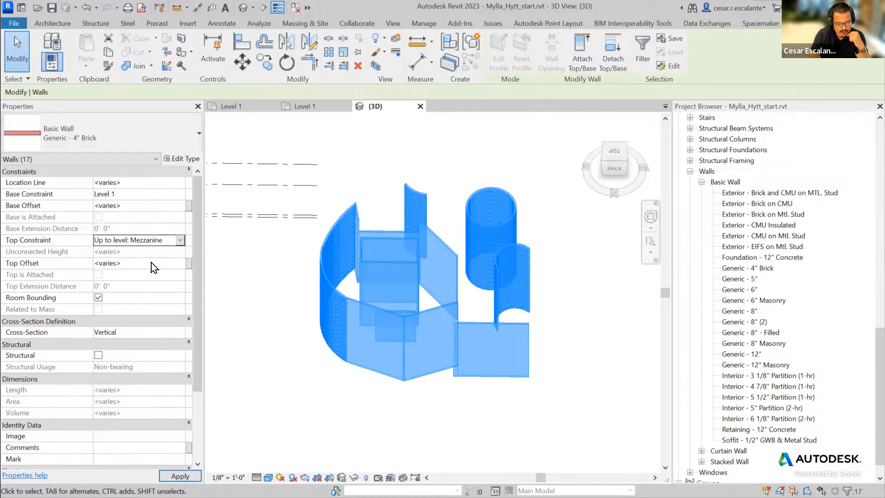
{"action": "left_click", "coordinate": [151, 262]}
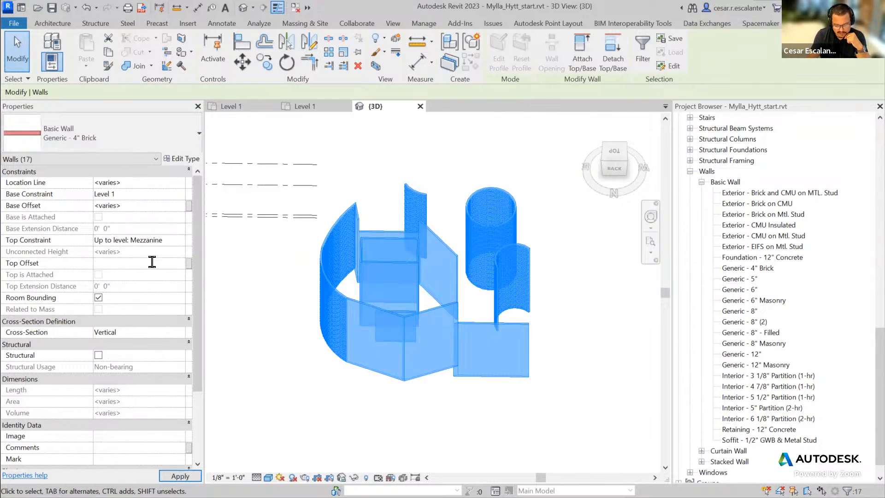
{"action": "type", "text": "4"}
{"action": "key", "text": "Return"}
{"action": "left_click", "coordinate": [490, 405]}
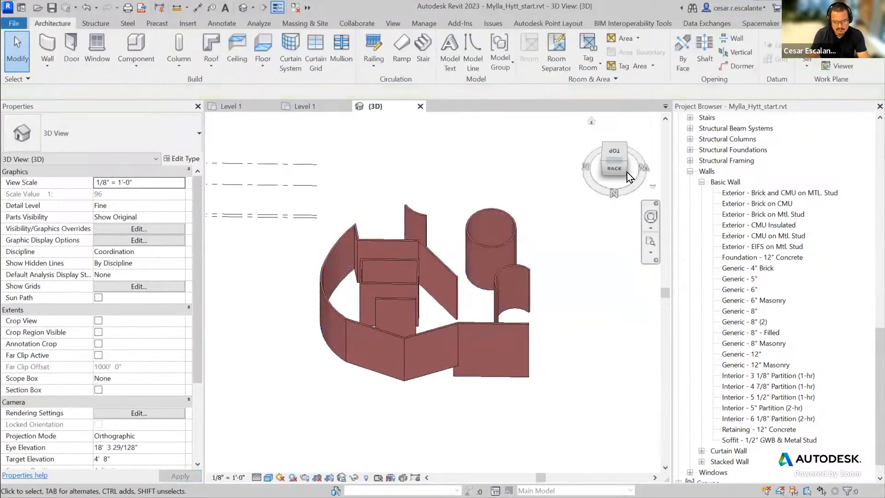
- Compare the wall tops with the levels from the back, and examine the constraints of the wall with the lowered base in 3D
{"action": "left_click", "coordinate": [626, 172]}
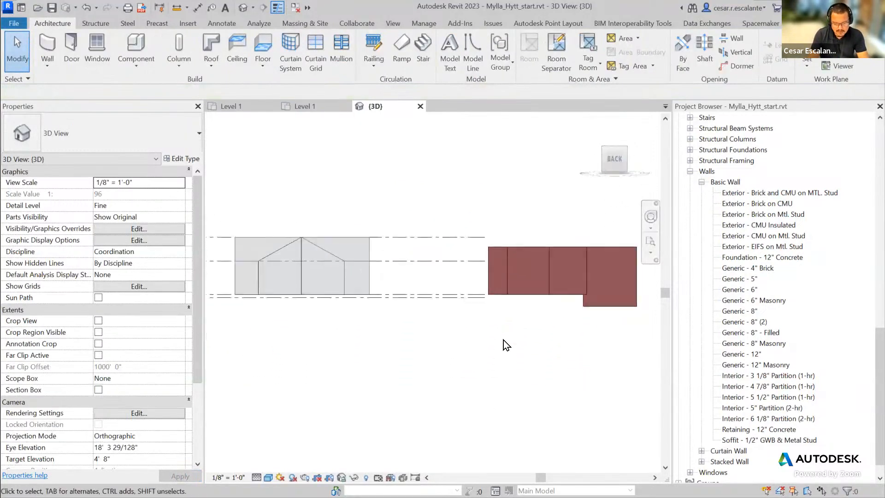
{"action": "middle_click_drag", "start_coordinate": [504, 349], "coordinate": [596, 360]}
{"action": "middle_click_drag", "start_coordinate": [506, 366], "coordinate": [313, 375]}
{"action": "scroll", "coordinate": [386, 273], "scroll_direction": "up", "scroll_amount": 5}
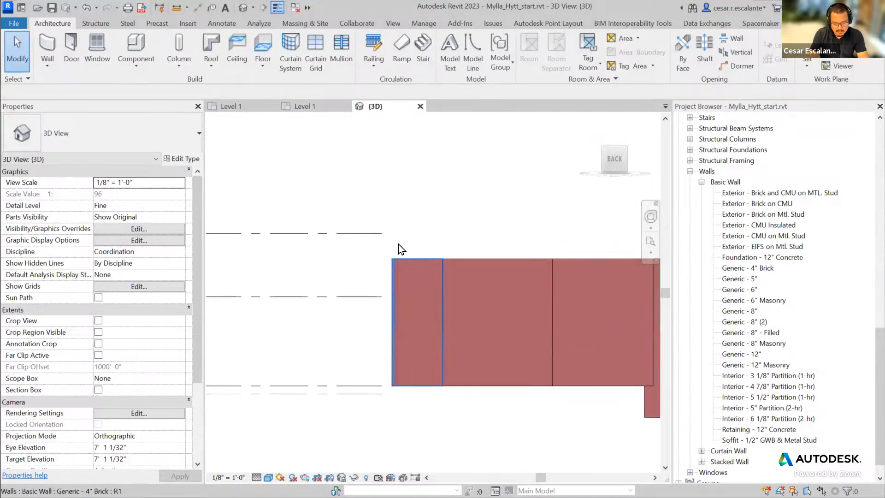
{"action": "scroll", "coordinate": [469, 359], "scroll_direction": "down", "scroll_amount": 3}
{"action": "middle_click_drag", "start_coordinate": [468, 360], "coordinate": [507, 442], "text": "shift"}
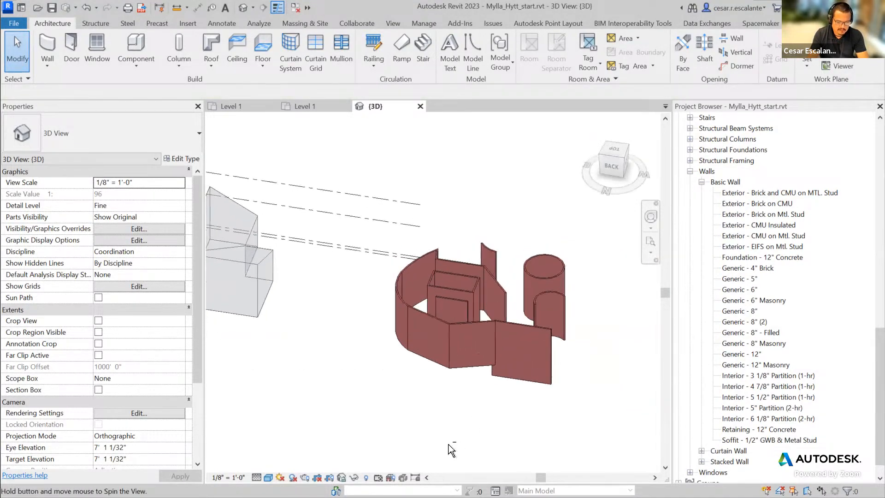
{"action": "left_click", "coordinate": [547, 362]}
{"action": "middle_click_drag", "start_coordinate": [618, 403], "coordinate": [509, 399], "text": "shift"}
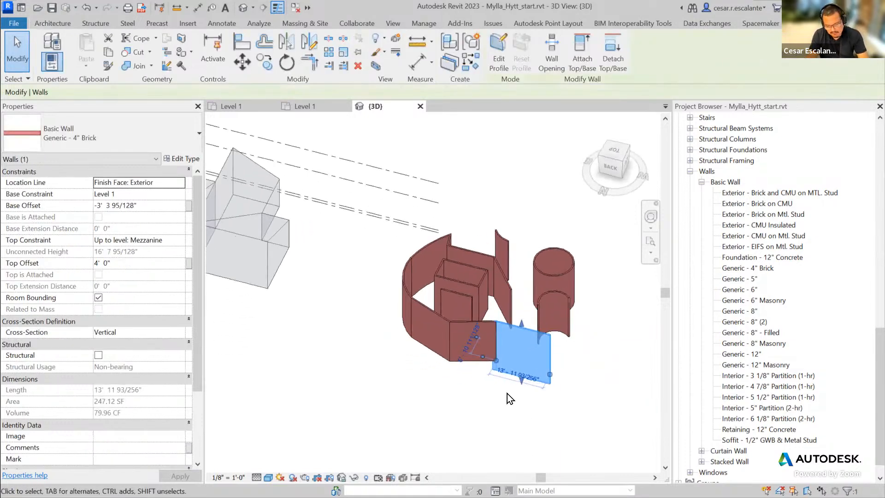
{"action": "left_click", "coordinate": [590, 374]}
{"action": "scroll", "coordinate": [583, 373], "scroll_direction": "down", "scroll_amount": 2}
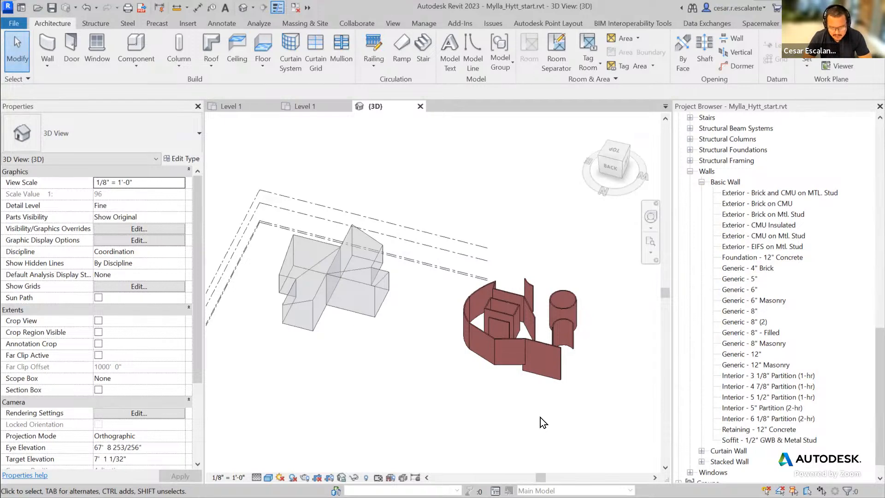
- Open the Generic - 4" Brick type's layer structure from the wall with the lowered base, and open its Brick, Common material
{"action": "scroll", "coordinate": [576, 332], "scroll_direction": "up", "scroll_amount": 5}
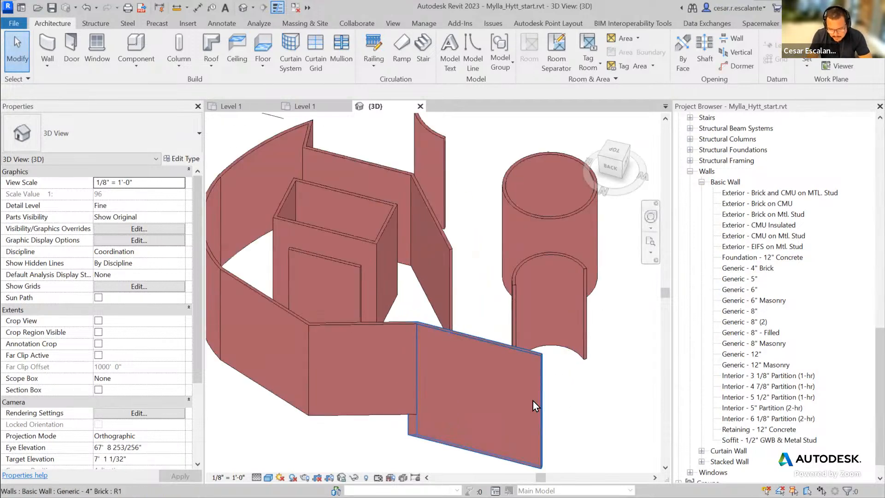
{"action": "scroll", "coordinate": [576, 387], "scroll_direction": "up", "scroll_amount": 6}
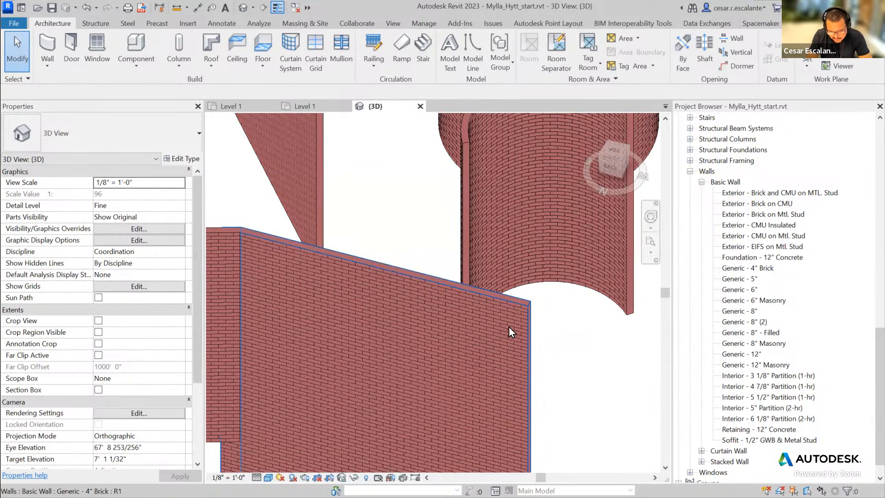
{"action": "left_click", "coordinate": [502, 333]}
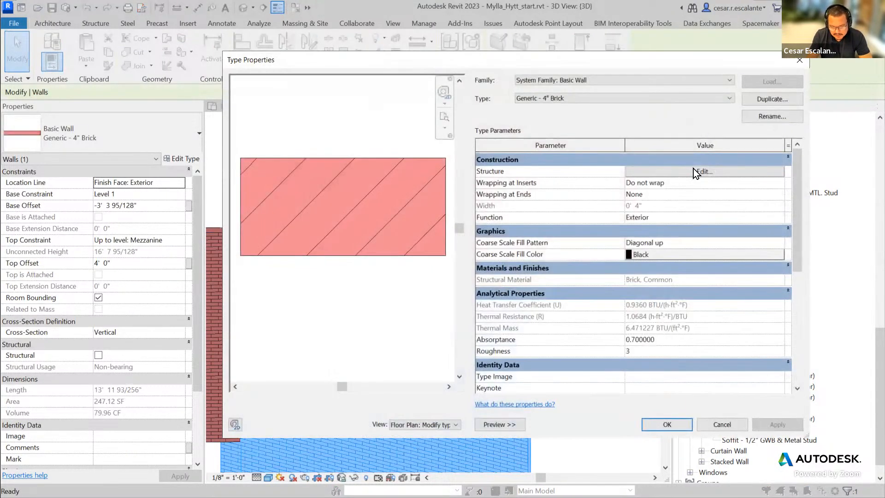
{"action": "left_click", "coordinate": [692, 171]}
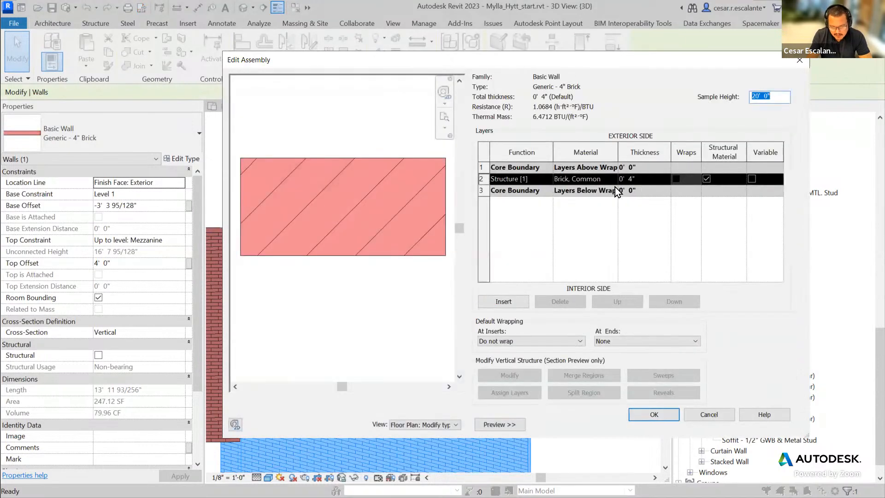
{"action": "left_click", "coordinate": [611, 178]}
{"action": "left_click", "coordinate": [616, 181]}
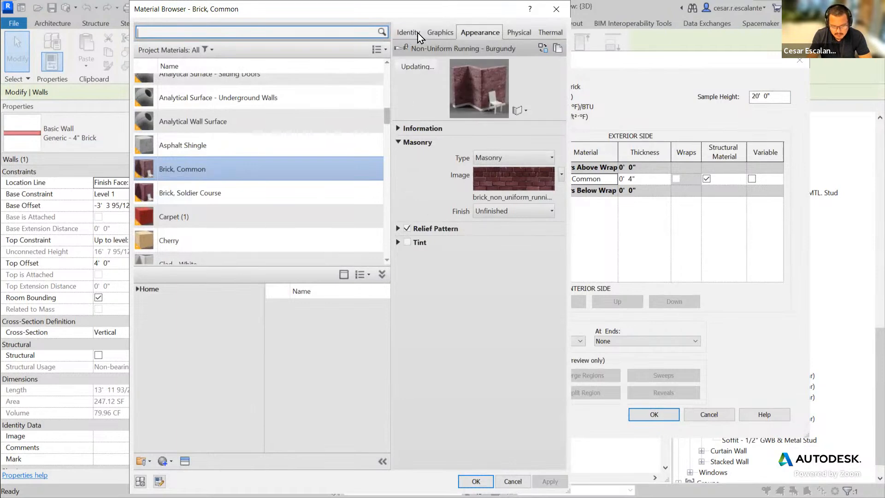
- Examine the shading, surface pattern and cut pattern of the Brick, Common material, then leave the material and wall type without changes
{"action": "left_click", "coordinate": [438, 32]}
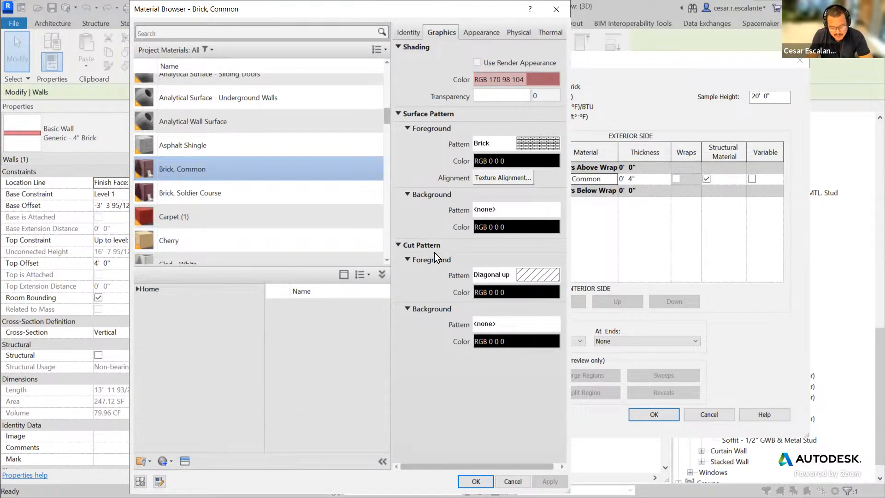
{"action": "scroll", "coordinate": [411, 240], "scroll_direction": "down", "scroll_amount": 1}
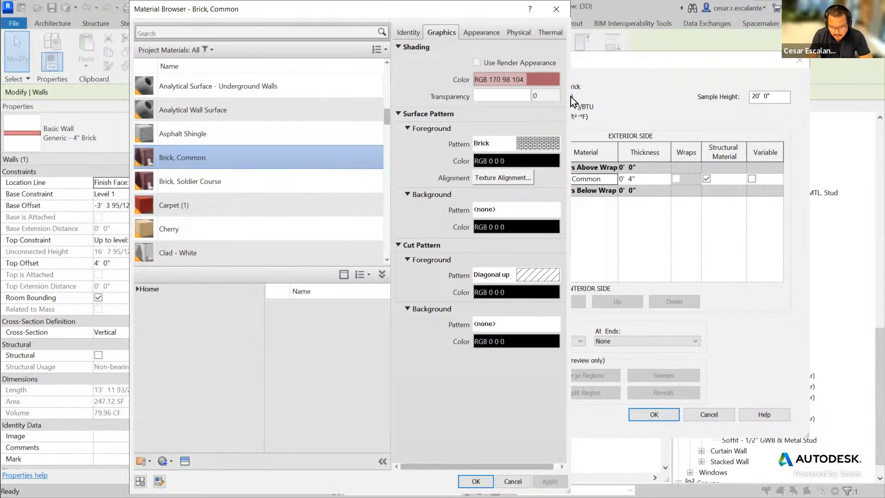
{"action": "left_click", "coordinate": [560, 12]}
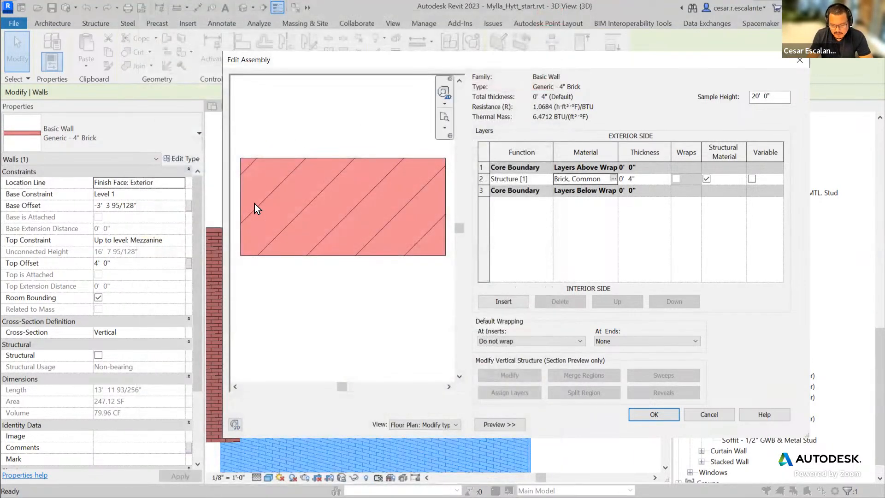
{"action": "left_click", "coordinate": [720, 413]}
{"action": "left_click", "coordinate": [733, 424]}
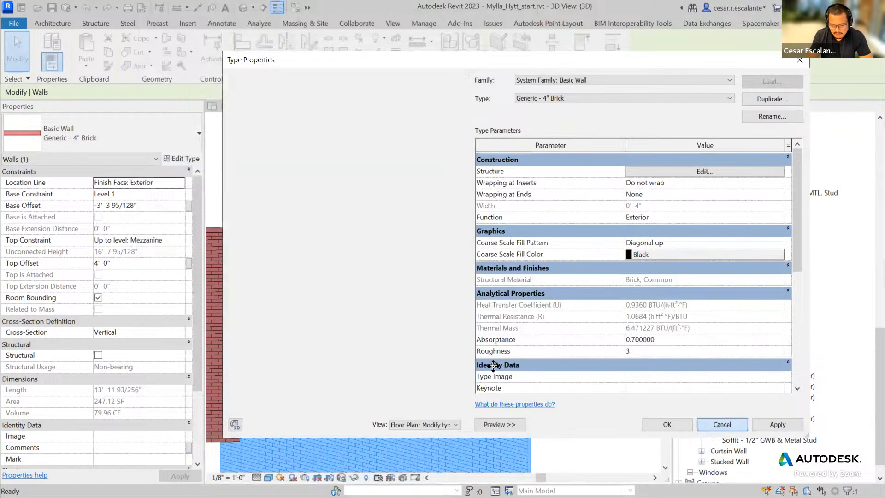
{"action": "left_click", "coordinate": [575, 356]}
- Examine the building mass beside the sample walls from the back and left, checking the faces of the mass with the small side extension
{"action": "scroll", "coordinate": [561, 359], "scroll_direction": "down", "scroll_amount": 4}
{"action": "scroll", "coordinate": [570, 359], "scroll_direction": "down", "scroll_amount": 2}
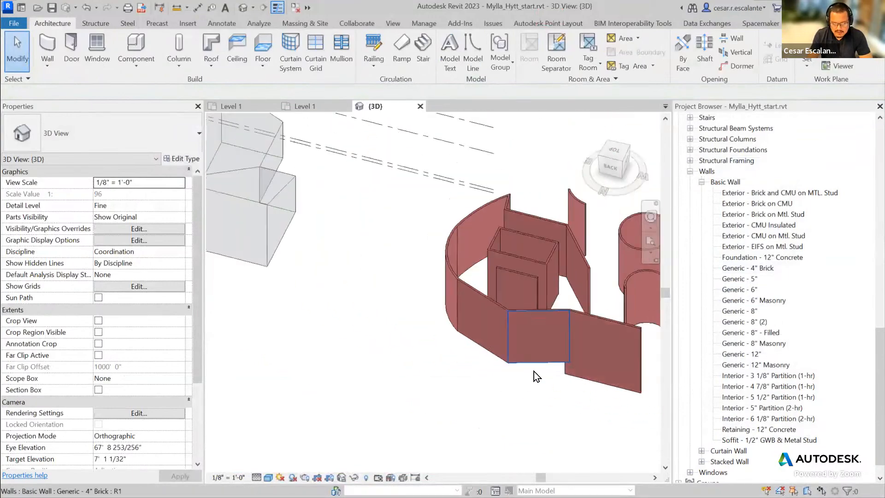
{"action": "middle_click_drag", "start_coordinate": [533, 372], "coordinate": [623, 434]}
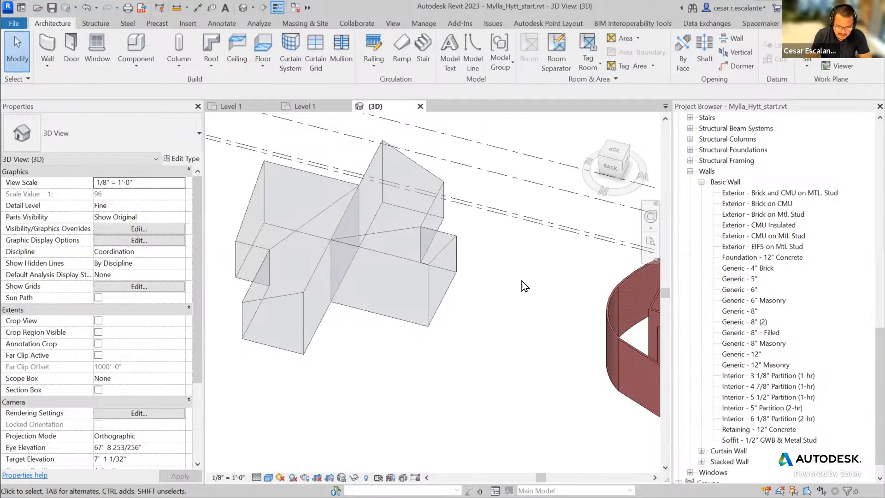
{"action": "left_click", "coordinate": [459, 253]}
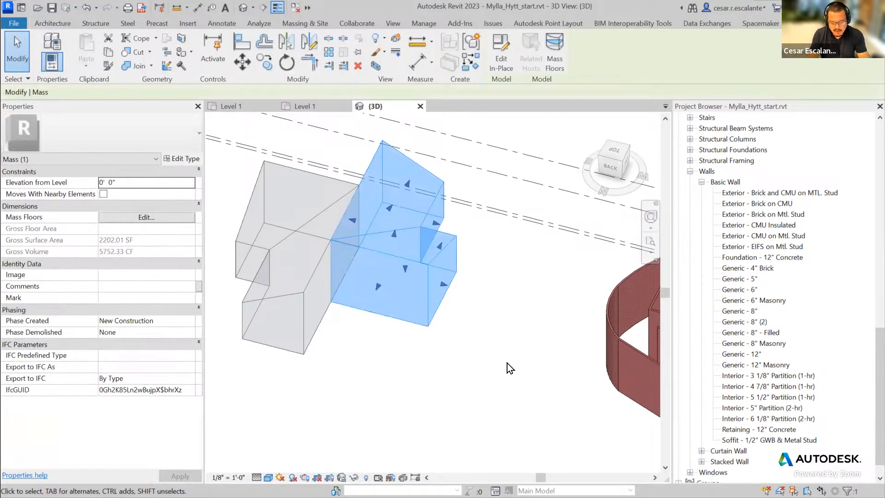
{"action": "middle_click_drag", "start_coordinate": [483, 368], "coordinate": [382, 388], "text": "shift"}
{"action": "scroll", "coordinate": [412, 356], "scroll_direction": "up", "scroll_amount": 3}
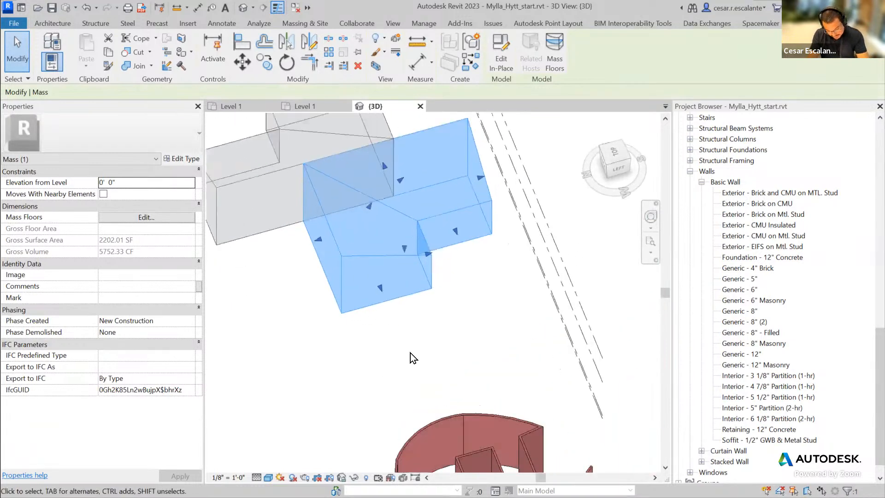
{"action": "middle_click_drag", "start_coordinate": [507, 364], "coordinate": [584, 382]}
{"action": "scroll", "coordinate": [443, 340], "scroll_direction": "up", "scroll_amount": 2}
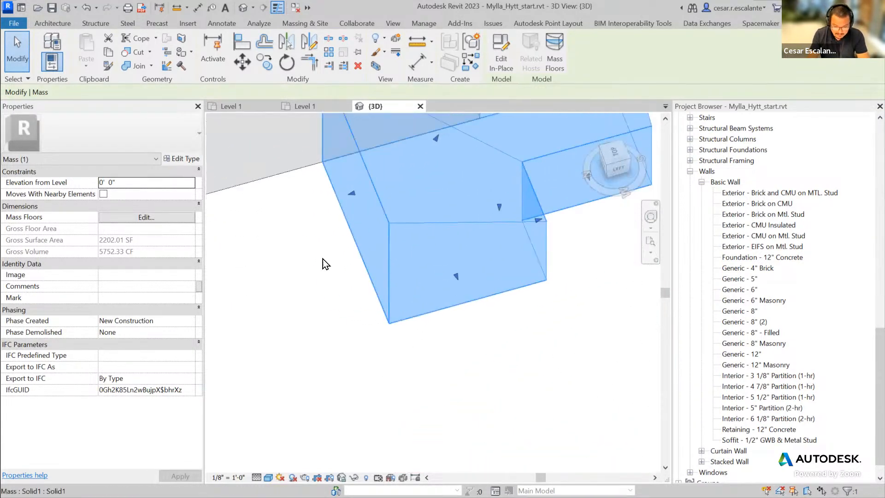
{"action": "left_click", "coordinate": [475, 356]}
{"action": "scroll", "coordinate": [481, 356], "scroll_direction": "down", "scroll_amount": 2}
{"action": "middle_click_drag", "start_coordinate": [481, 355], "coordinate": [488, 382]}
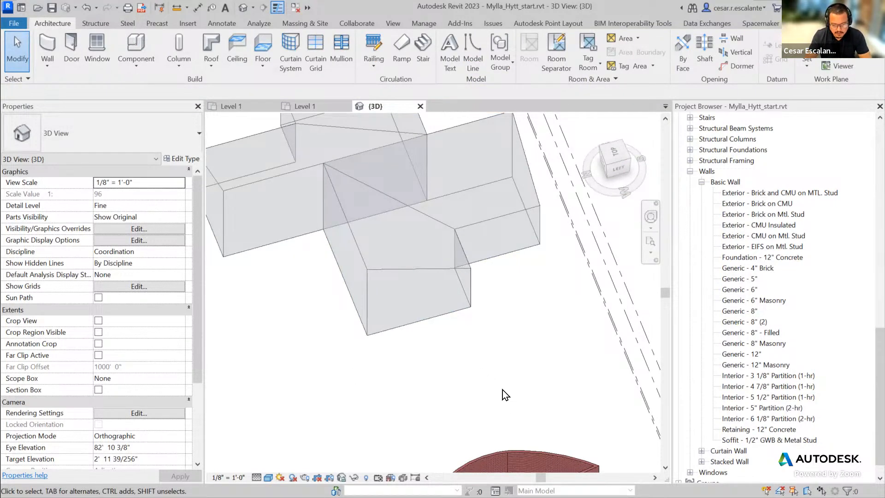
{"action": "left_click", "coordinate": [51, 64]}
{"action": "left_click", "coordinate": [54, 86]}
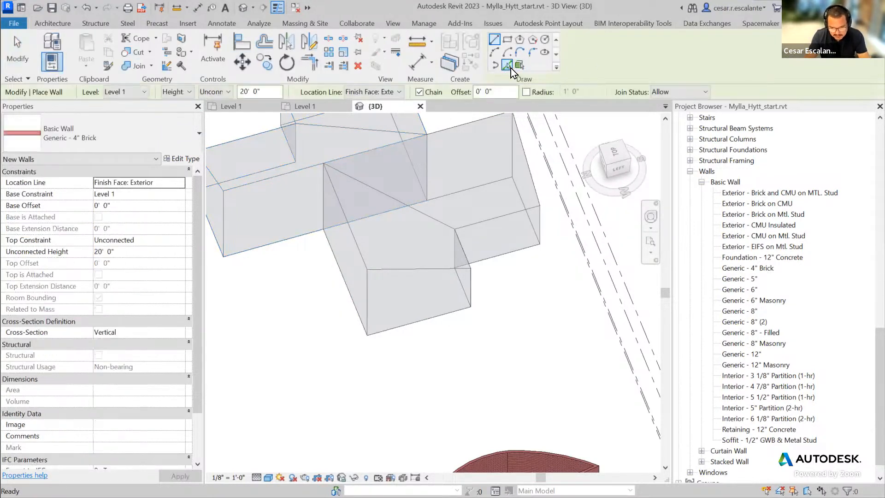
{"action": "key", "text": "Escape"}
{"action": "key", "text": "Escape"}
- Start Wall by Face for the building mass with the Generic - 4" Brick type and open the location line choices
{"action": "left_click", "coordinate": [42, 69]}
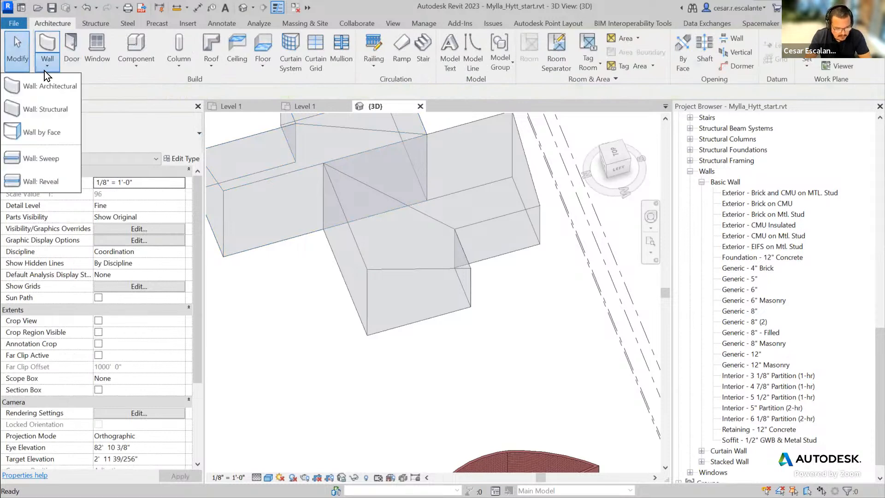
{"action": "left_click", "coordinate": [45, 142]}
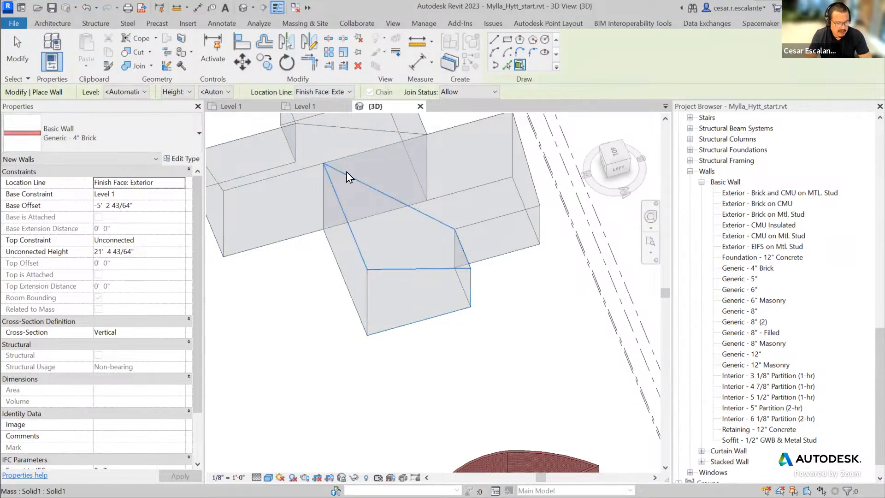
{"action": "left_click", "coordinate": [344, 93]}
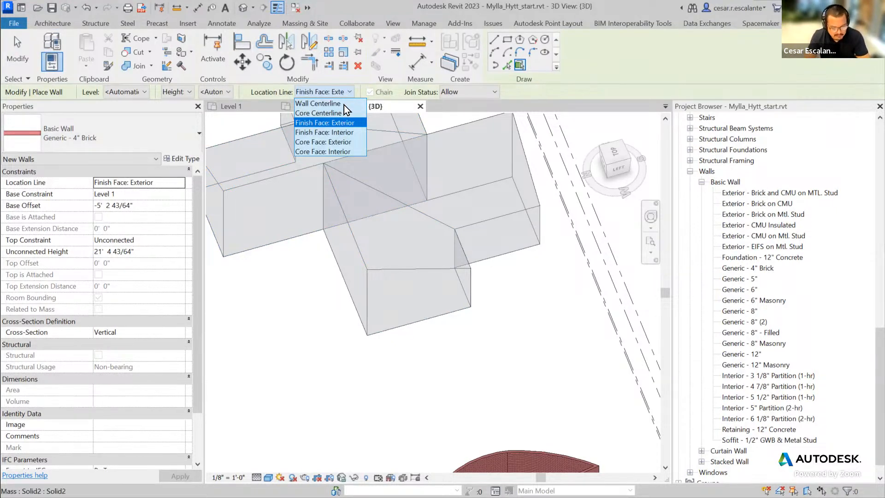
- Set the new wall's location line to Finish Face: Exterior and base offset to 0, and try an unconnected height of 0
{"action": "left_click", "coordinate": [344, 124]}
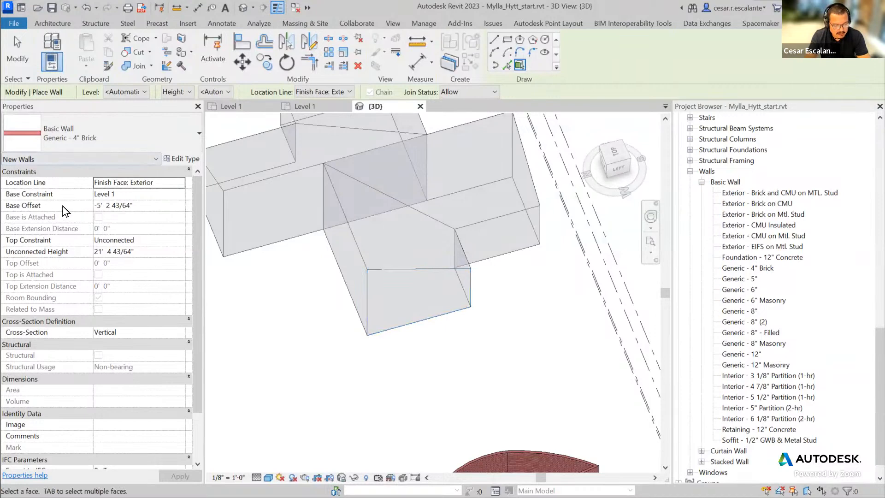
{"action": "left_click", "coordinate": [150, 205]}
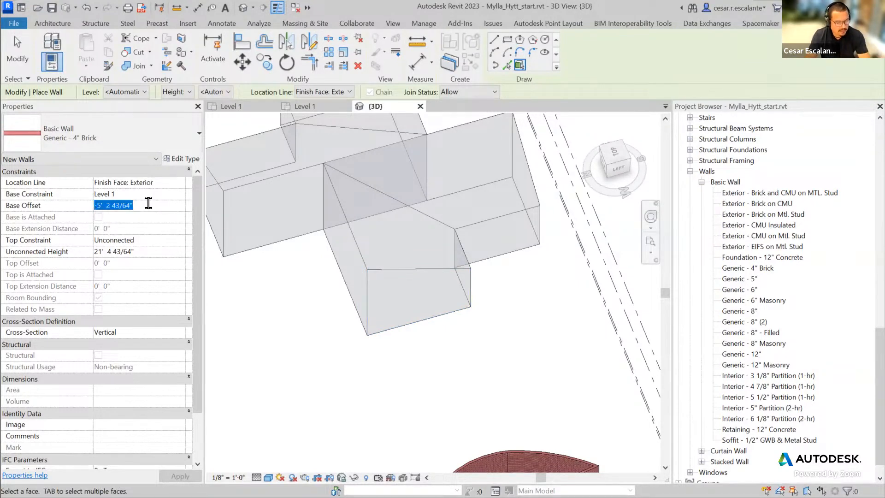
{"action": "type", "text": "0"}
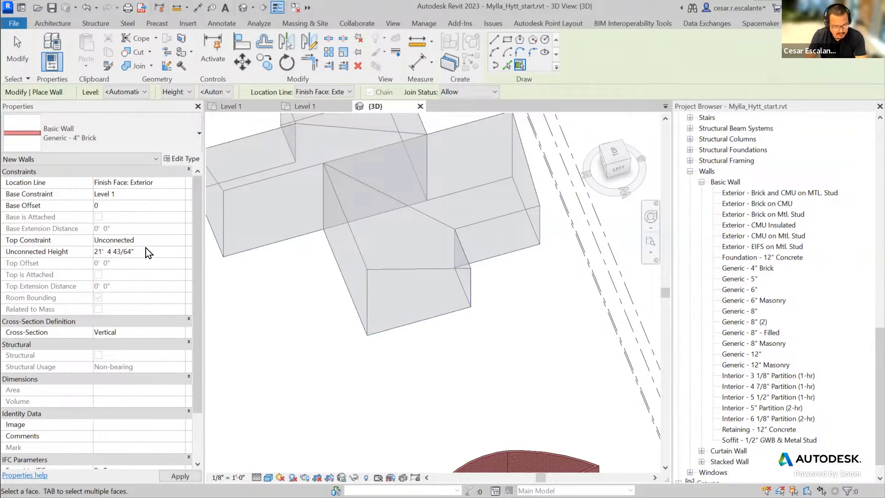
{"action": "left_click", "coordinate": [146, 249]}
{"action": "type", "text": "0"}
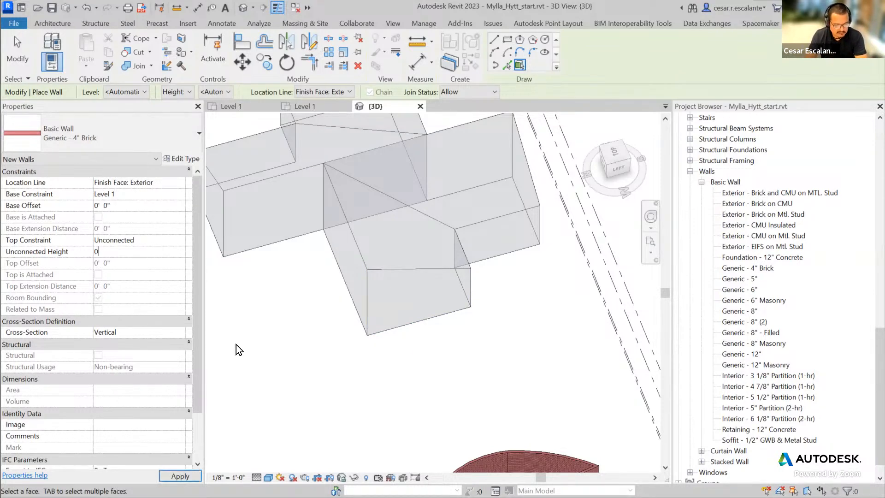
{"action": "key", "text": "Return"}
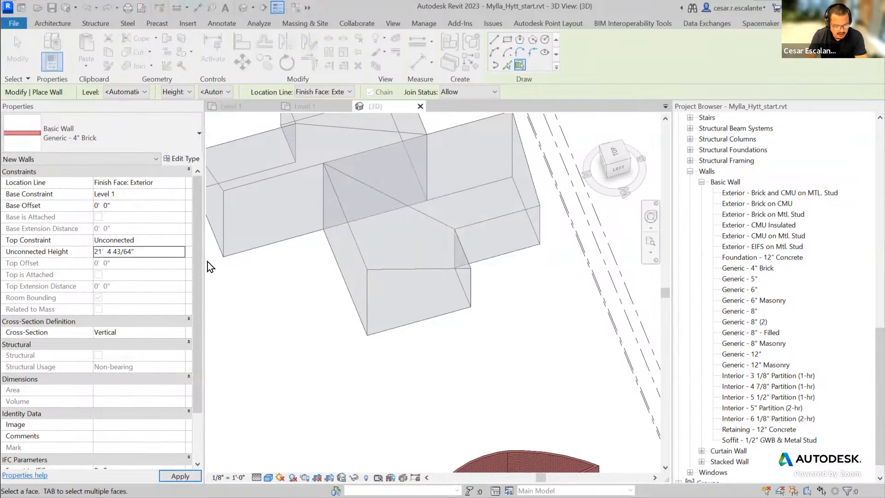
{"action": "left_click", "coordinate": [159, 251]}
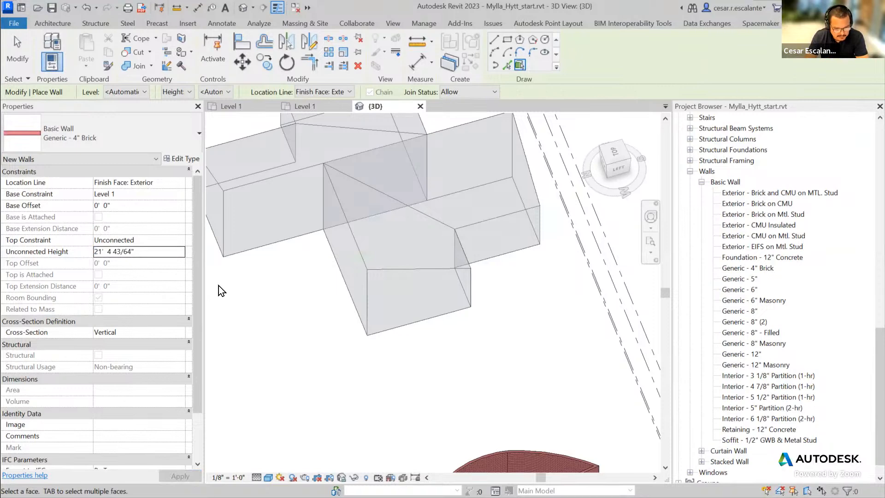
- Try a Generic - 4" Brick wall on the end face of the mass's short wing, check its alignment, and undo its placement
{"action": "left_click", "coordinate": [394, 314]}
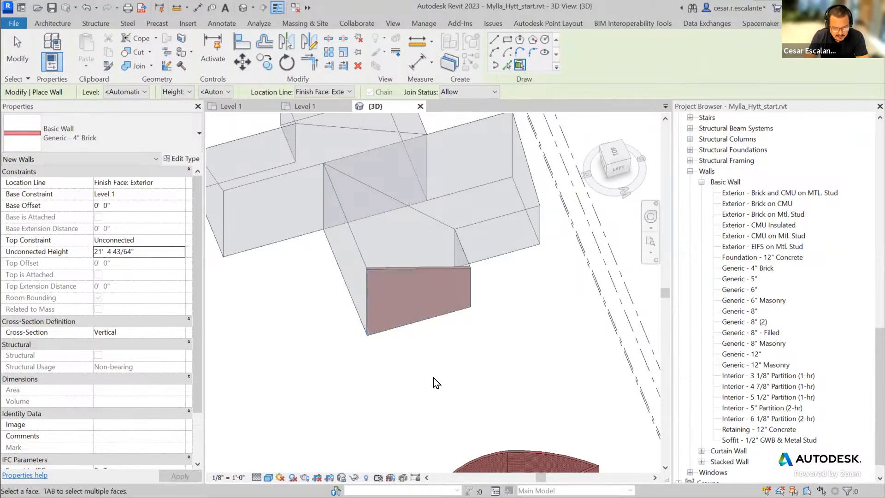
{"action": "scroll", "coordinate": [509, 276], "scroll_direction": "up", "scroll_amount": 5}
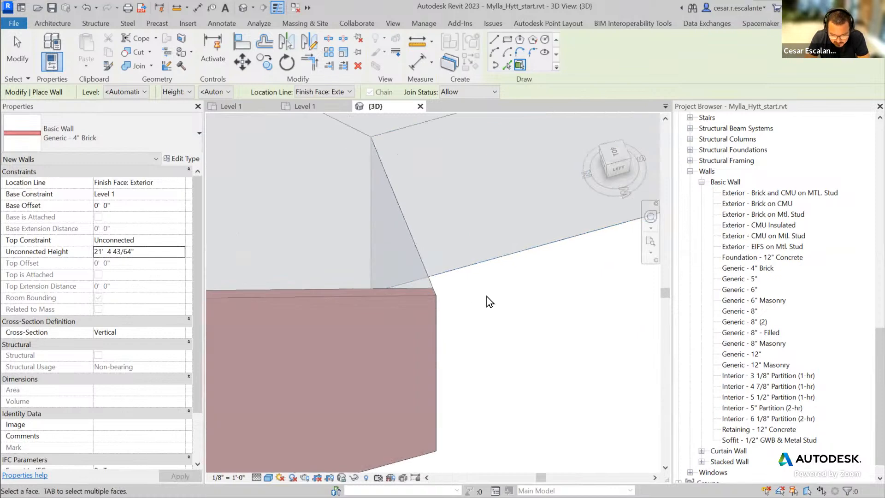
{"action": "middle_click_drag", "start_coordinate": [488, 300], "coordinate": [603, 401], "text": "shift"}
{"action": "key", "text": "Escape"}
{"action": "key", "text": "Escape"}
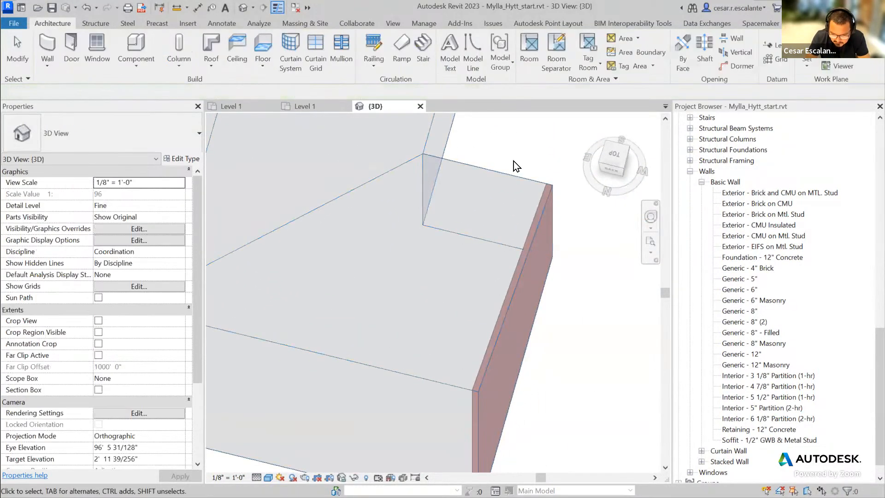
{"action": "left_click", "coordinate": [514, 178]}
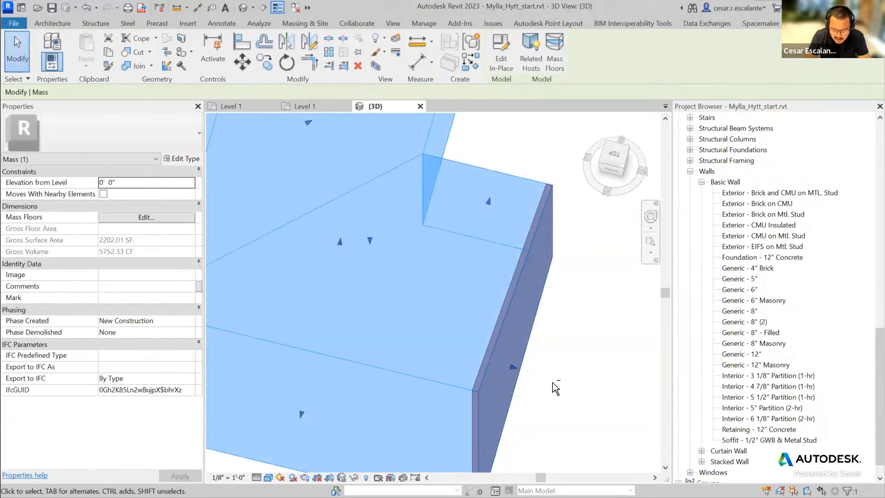
{"action": "middle_click_drag", "start_coordinate": [555, 386], "coordinate": [543, 405], "text": "shift"}
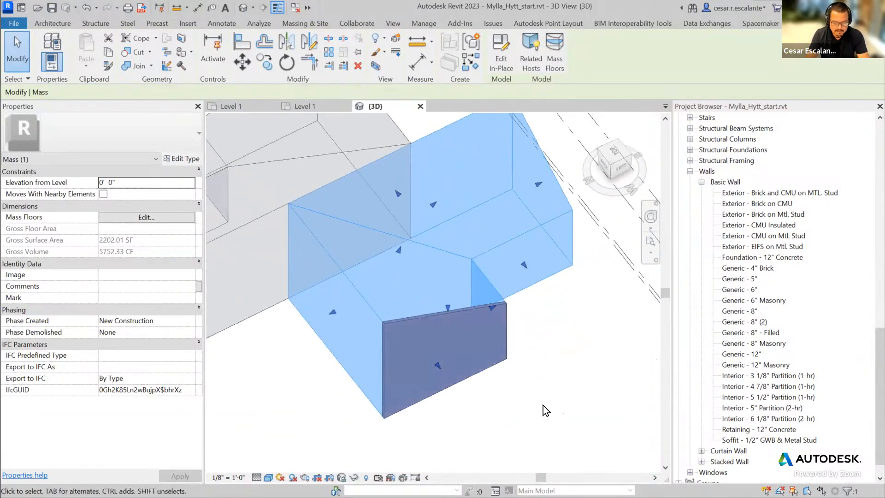
{"action": "left_click", "coordinate": [538, 411]}
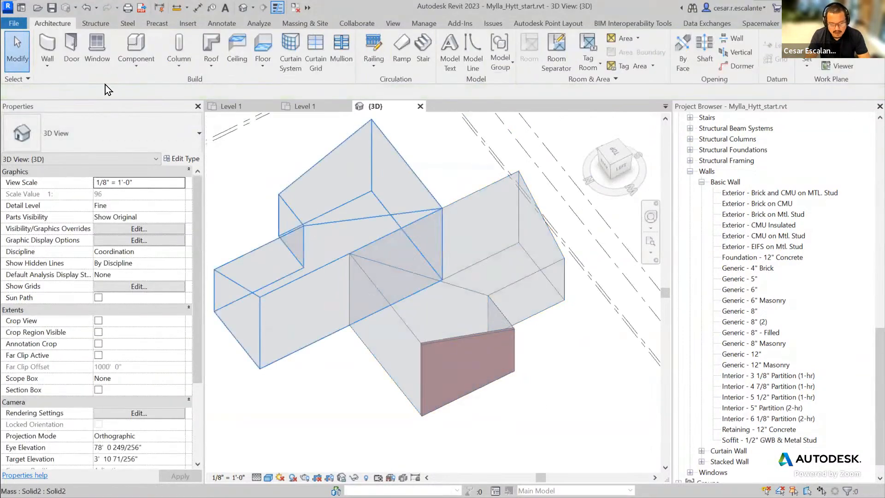
{"action": "left_click", "coordinate": [89, 7]}
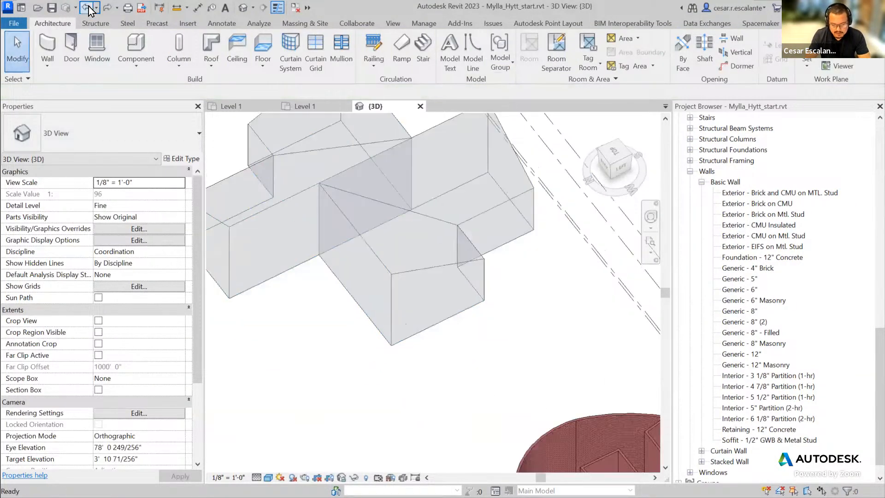
{"action": "scroll", "coordinate": [487, 364], "scroll_direction": "down", "scroll_amount": 3}
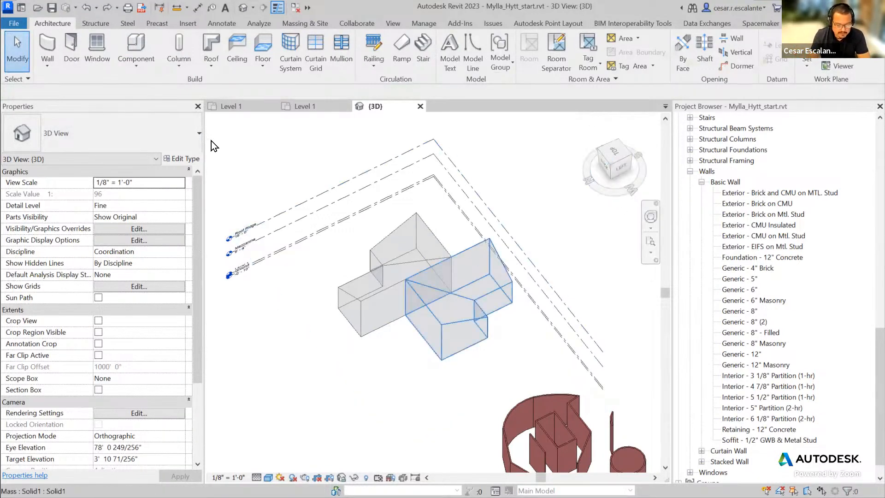
{"action": "left_click", "coordinate": [44, 40]}
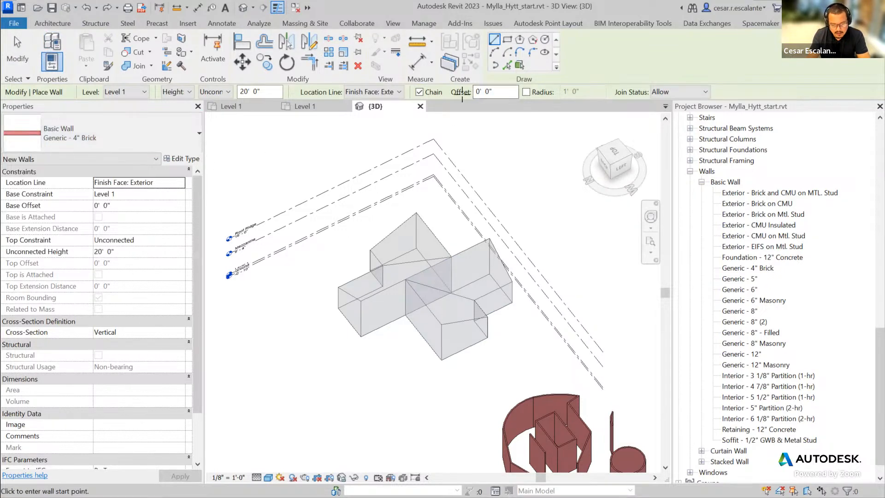
{"action": "left_click", "coordinate": [398, 91]}
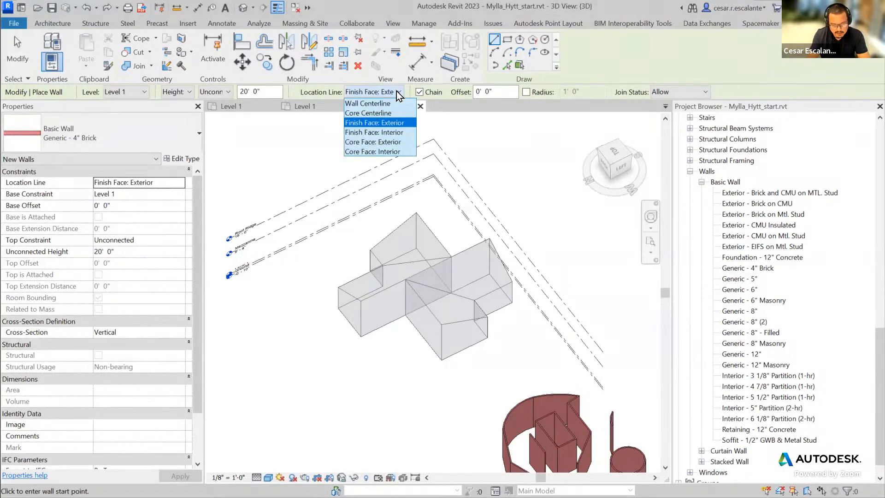
{"action": "left_click", "coordinate": [400, 123]}
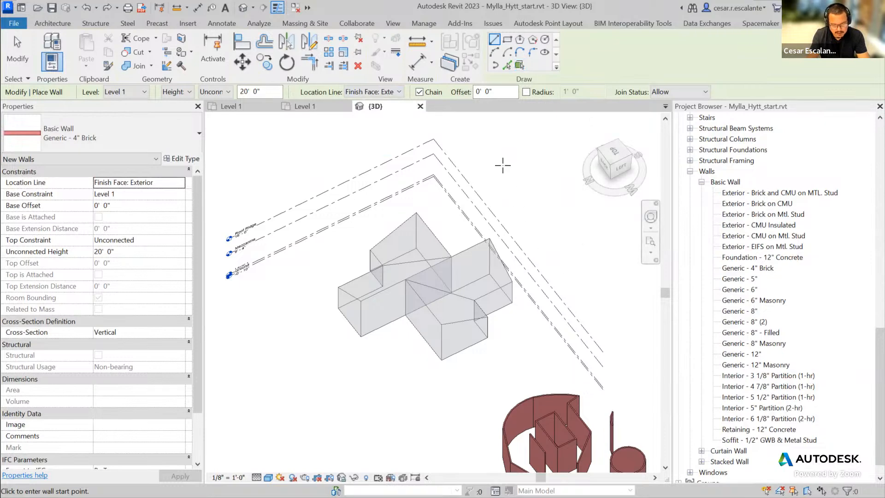
{"action": "key", "text": "Escape"}
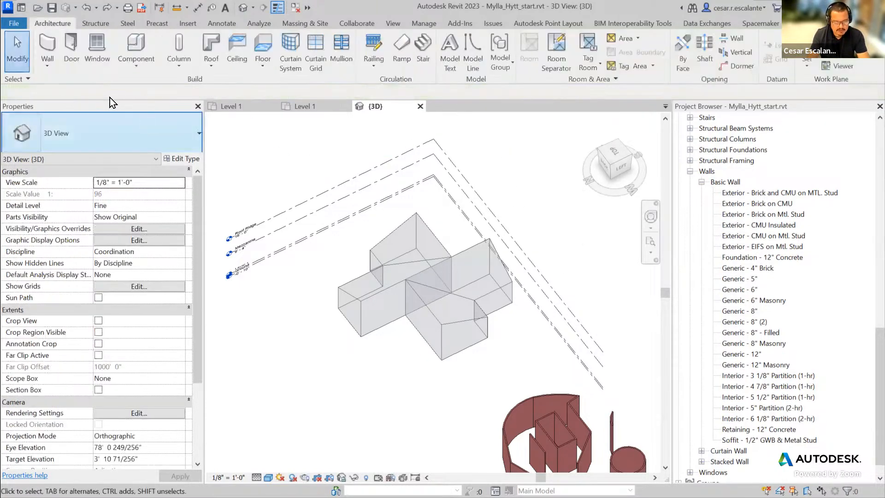
{"action": "left_click", "coordinate": [56, 67]}
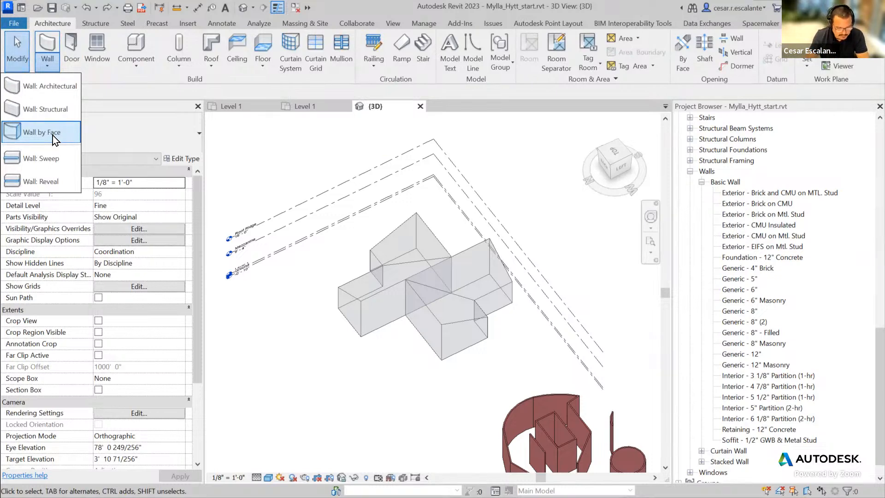
{"action": "mouse_move", "coordinate": [69, 122]}
{"action": "left_mouse_down"}
{"action": "mouse_move", "coordinate": [20, 122]}
{"action": "mouse_move", "coordinate": [79, 138]}
{"action": "mouse_move", "coordinate": [75, 121]}
{"action": "mouse_move", "coordinate": [70, 136]}
{"action": "left_mouse_up"}
{"action": "key", "text": "Escape"}
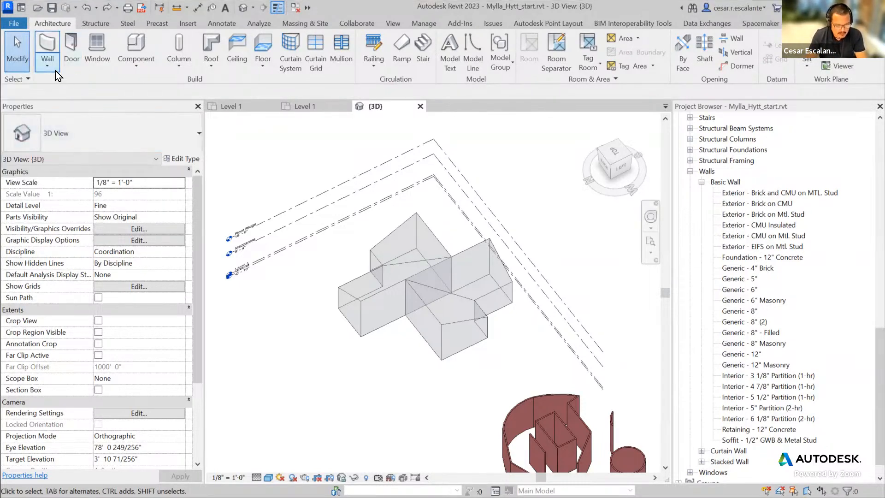
- Place Generic - 4" Brick walls with Wall by Face on the short wing's end face and its adjoining long side face
{"action": "left_click", "coordinate": [55, 69]}
{"action": "left_click", "coordinate": [58, 131]}
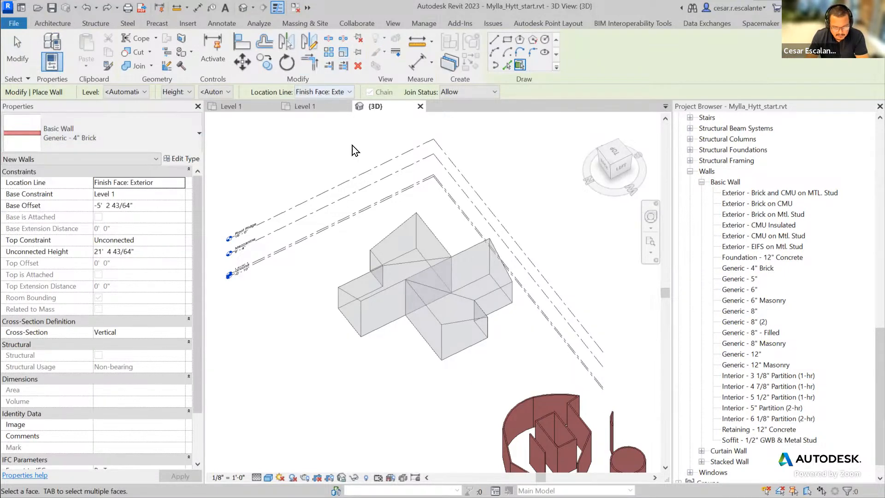
{"action": "left_click", "coordinate": [465, 336]}
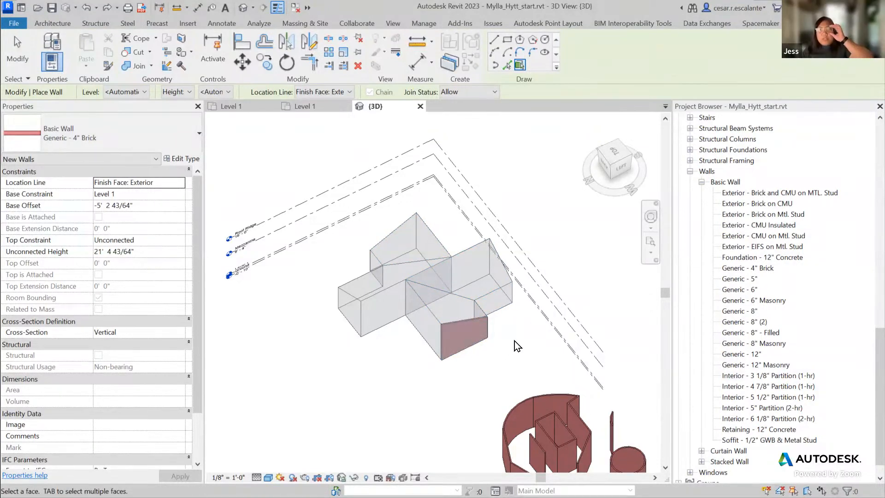
{"action": "scroll", "coordinate": [426, 334], "scroll_direction": "up", "scroll_amount": 2}
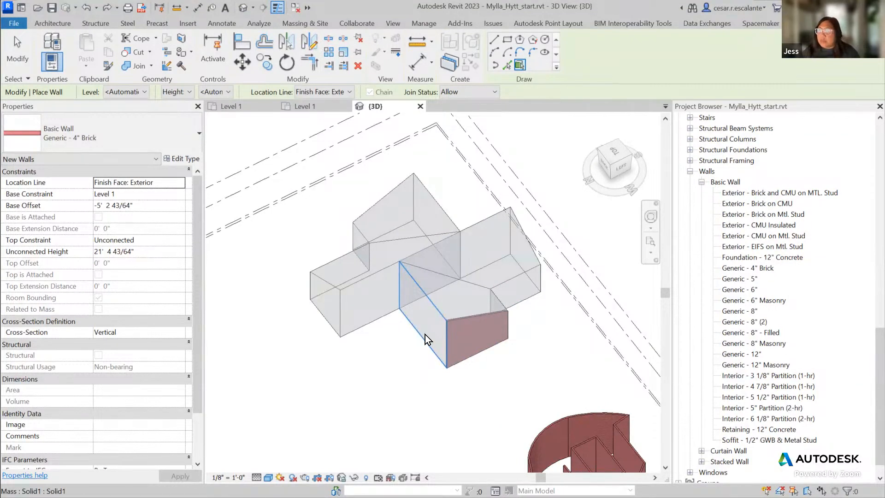
{"action": "left_click", "coordinate": [425, 333]}
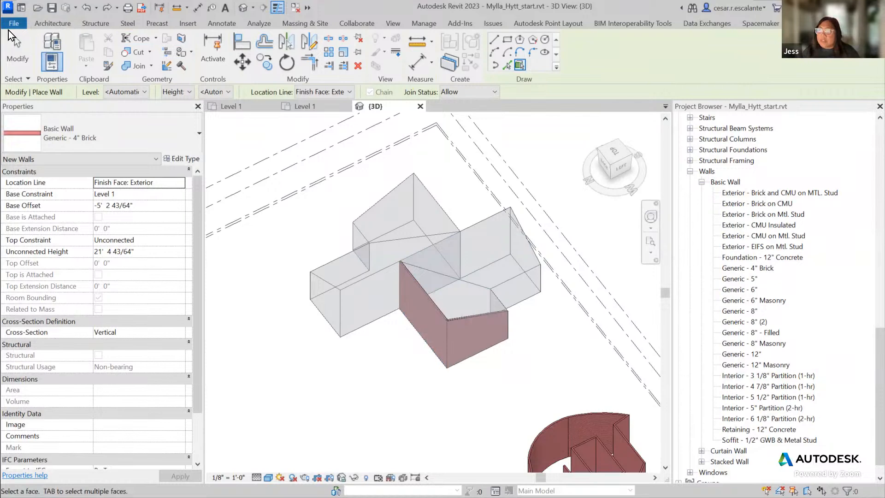
{"action": "mouse_move", "coordinate": [532, 57]}
{"action": "left_mouse_down"}
{"action": "mouse_move", "coordinate": [511, 59]}
{"action": "mouse_move", "coordinate": [536, 64]}
{"action": "mouse_move", "coordinate": [523, 57]}
{"action": "left_mouse_up"}
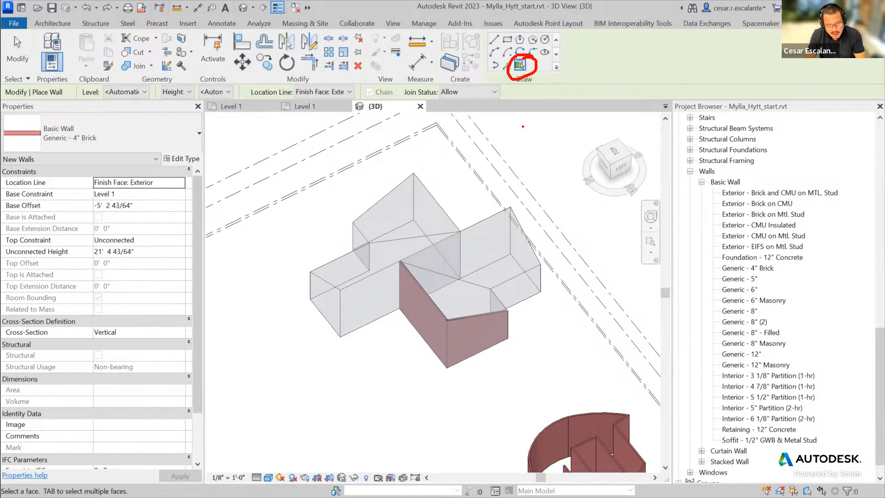
{"action": "mouse_move", "coordinate": [502, 87]}
{"action": "left_mouse_down"}
{"action": "mouse_move", "coordinate": [487, 81]}
{"action": "mouse_move", "coordinate": [431, 95]}
{"action": "mouse_move", "coordinate": [503, 98]}
{"action": "mouse_move", "coordinate": [503, 83]}
{"action": "left_mouse_up"}
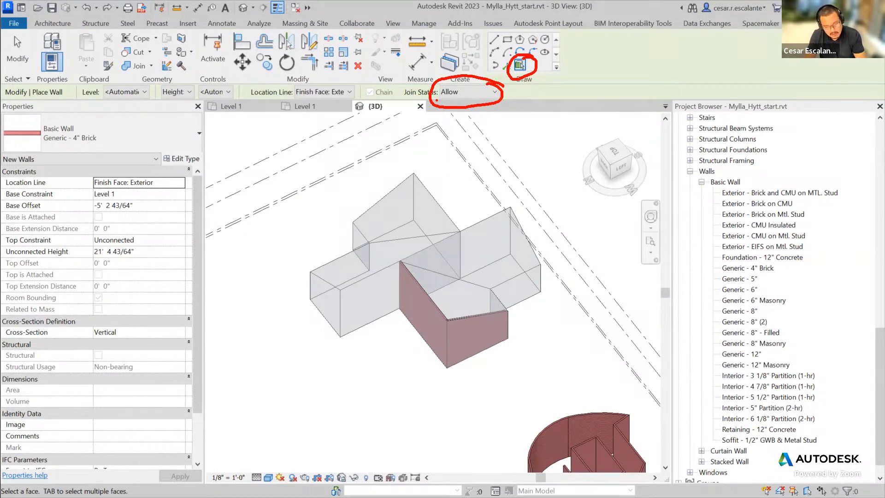
{"action": "key", "text": "Escape"}
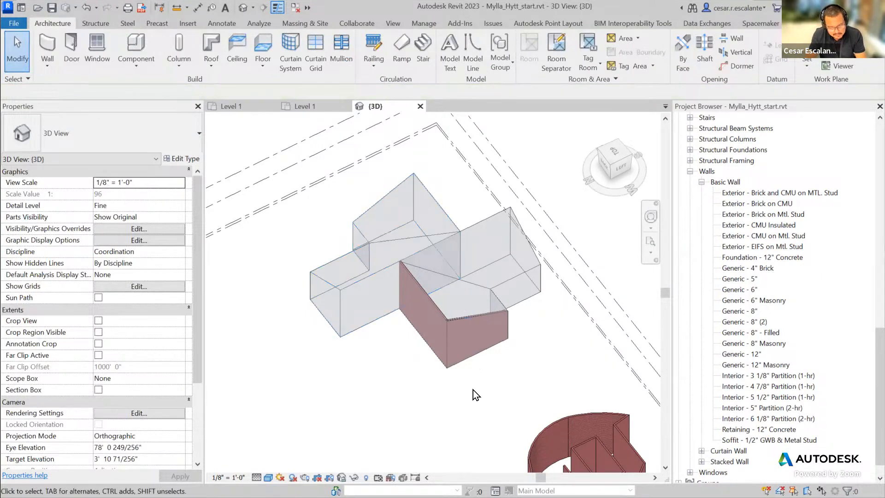
- Examine the corner where the two brick walls meet on the short wing of the mass
{"action": "scroll", "coordinate": [458, 328], "scroll_direction": "up", "scroll_amount": 6}
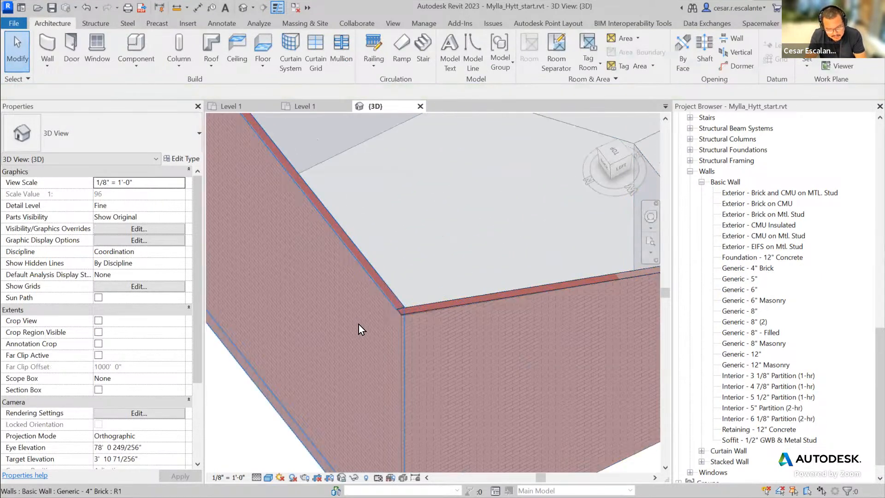
{"action": "scroll", "coordinate": [443, 369], "scroll_direction": "up", "scroll_amount": 2}
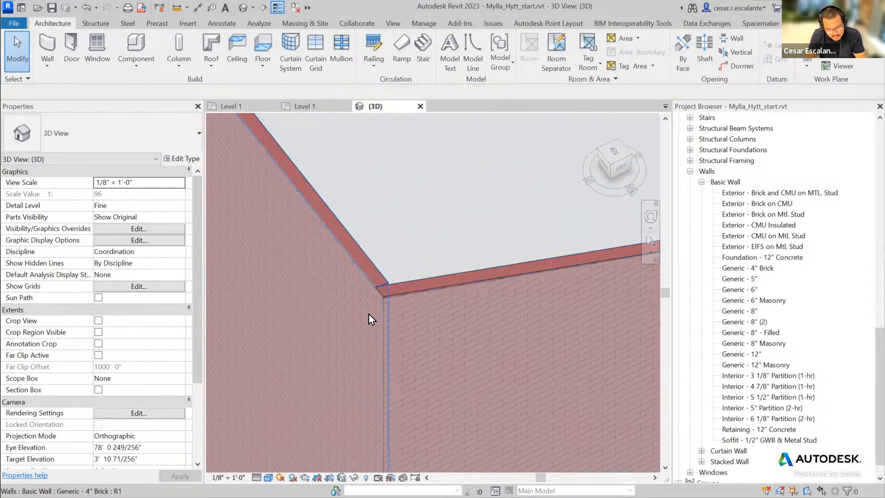
{"action": "scroll", "coordinate": [426, 311], "scroll_direction": "up", "scroll_amount": 1}
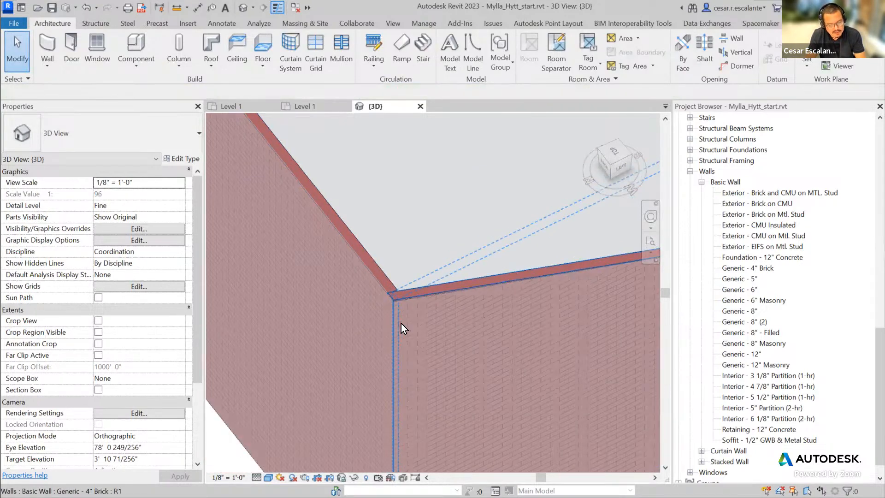
{"action": "scroll", "coordinate": [402, 309], "scroll_direction": "down", "scroll_amount": 2}
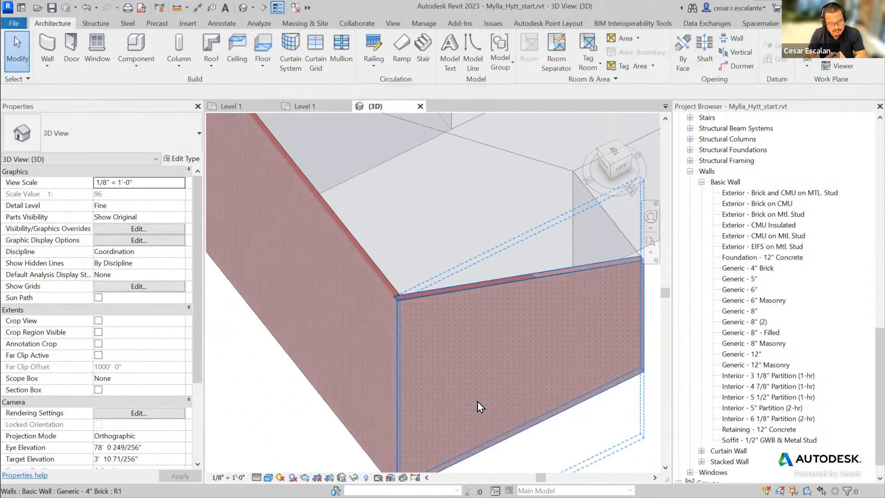
{"action": "scroll", "coordinate": [415, 353], "scroll_direction": "up", "scroll_amount": 1}
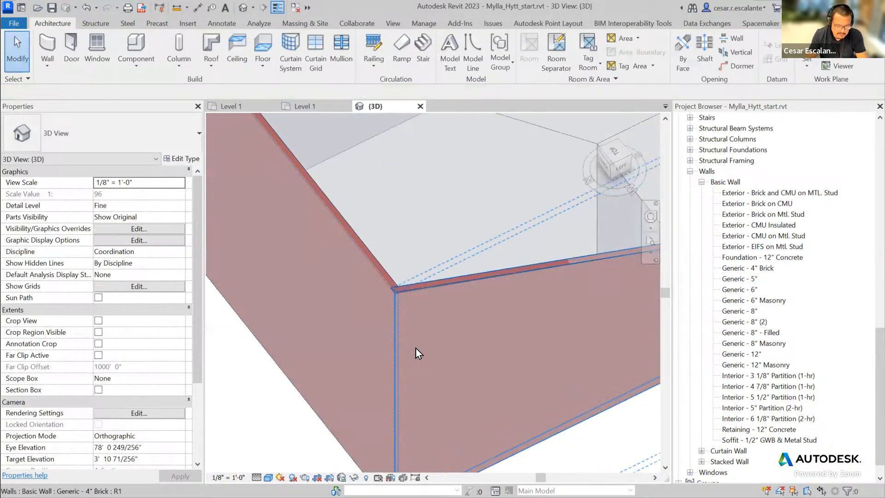
{"action": "scroll", "coordinate": [416, 353], "scroll_direction": "up", "scroll_amount": 1}
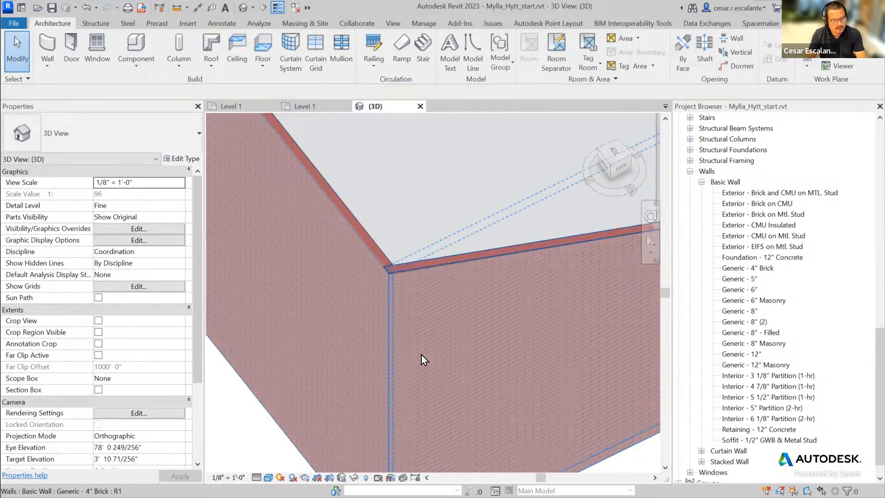
{"action": "scroll", "coordinate": [422, 355], "scroll_direction": "down", "scroll_amount": 3}
- Place Generic - 4" Brick walls with Wall by Face on the stepped side faces and far end face of the first mass
{"action": "middle_click_drag", "start_coordinate": [289, 289], "coordinate": [310, 360], "text": "shift"}
{"action": "scroll", "coordinate": [356, 389], "scroll_direction": "down", "scroll_amount": 2}
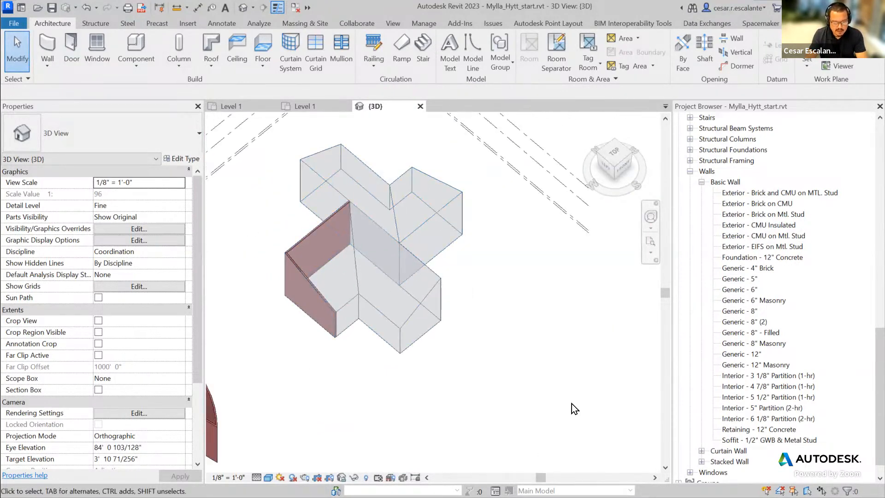
{"action": "left_click", "coordinate": [47, 66]}
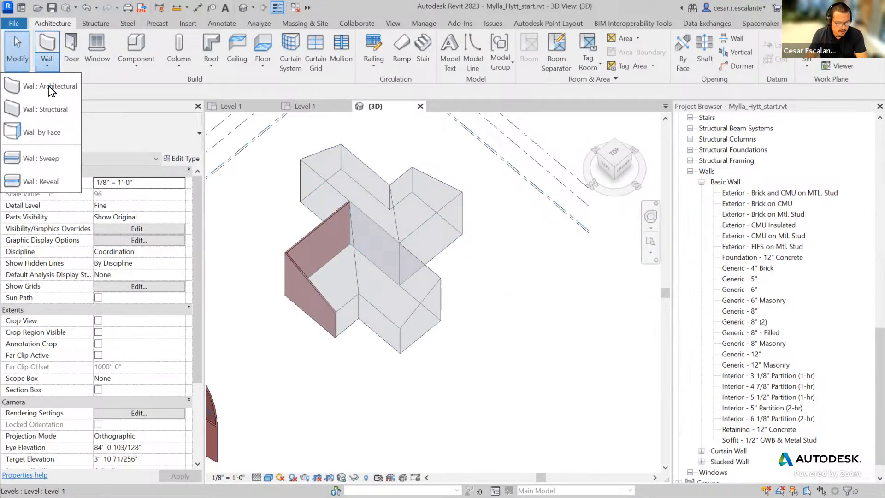
{"action": "left_click", "coordinate": [345, 306]}
{"action": "left_click", "coordinate": [379, 328]}
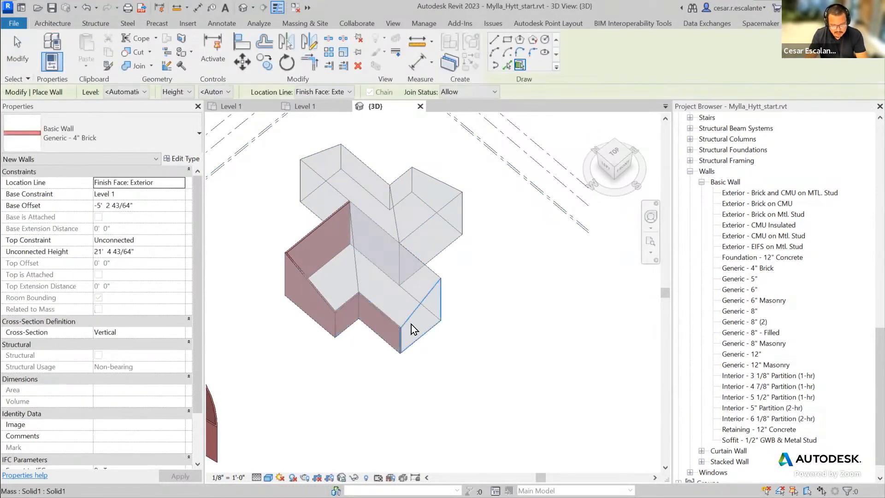
- Place Generic - 4" Brick walls on the first mass's open long face and the second mass's adjoining side and end faces
{"action": "middle_click_drag", "start_coordinate": [530, 336], "coordinate": [294, 334], "text": "shift"}
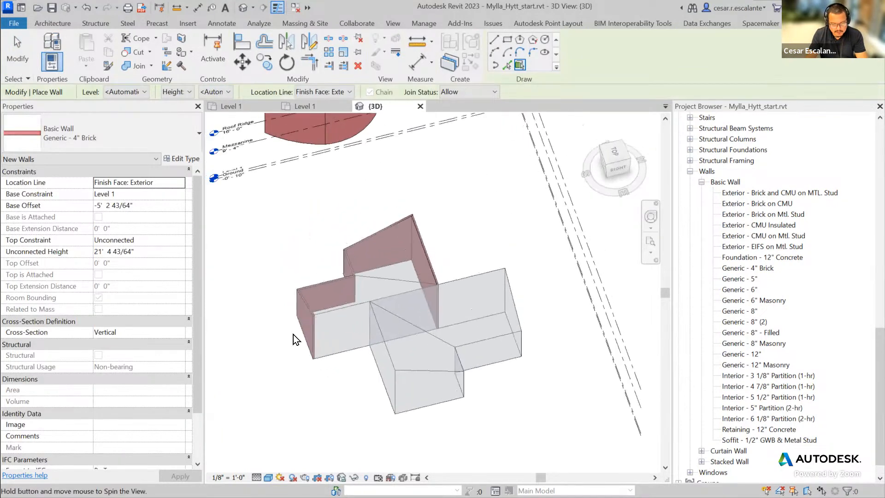
{"action": "left_click", "coordinate": [345, 334]}
{"action": "left_click", "coordinate": [388, 365]}
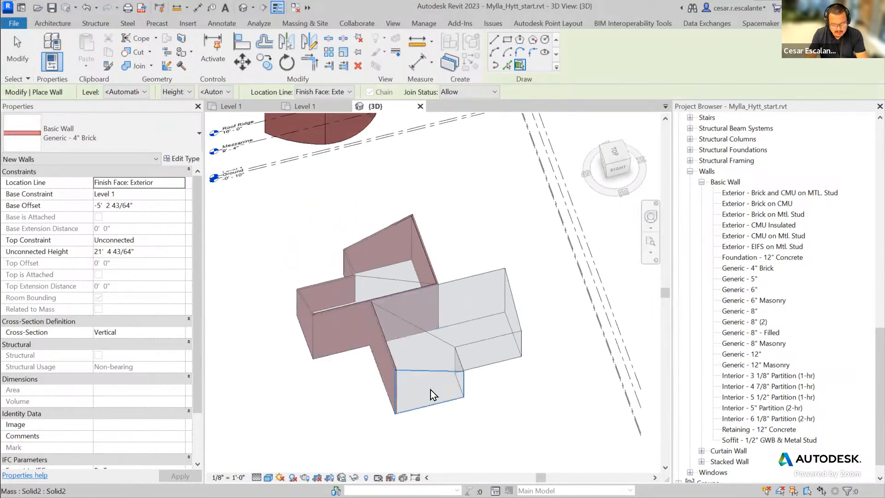
{"action": "left_click", "coordinate": [430, 390]}
- Place Generic - 4" Brick walls on the remaining stepped, end and long side faces of the second mass, and finish placing walls
{"action": "middle_click_drag", "start_coordinate": [504, 411], "coordinate": [309, 426], "text": "shift"}
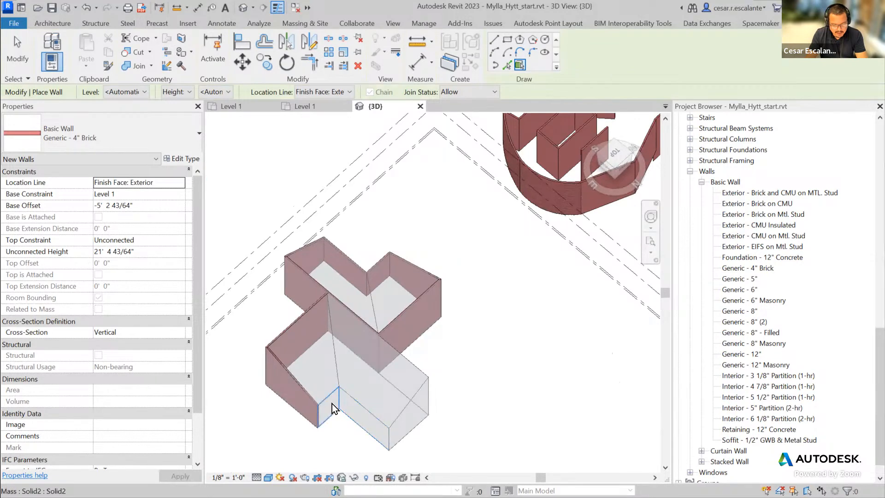
{"action": "left_click", "coordinate": [369, 417]}
{"action": "left_click", "coordinate": [408, 422]}
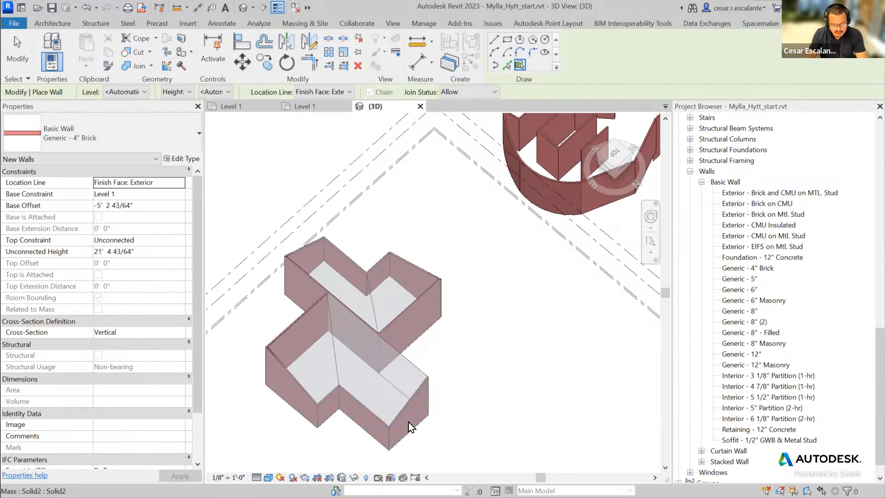
{"action": "middle_click_drag", "start_coordinate": [403, 452], "coordinate": [295, 433], "text": "shift"}
{"action": "middle_click_drag", "start_coordinate": [347, 402], "coordinate": [419, 406]}
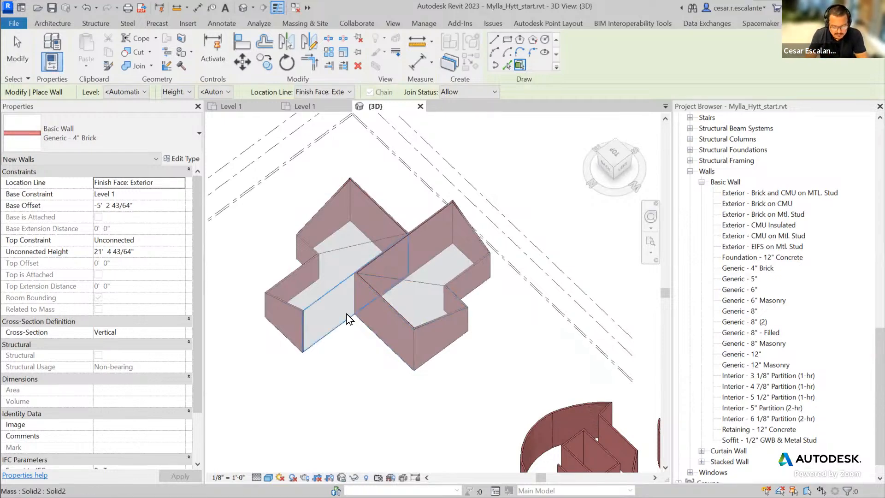
{"action": "left_click", "coordinate": [334, 311]}
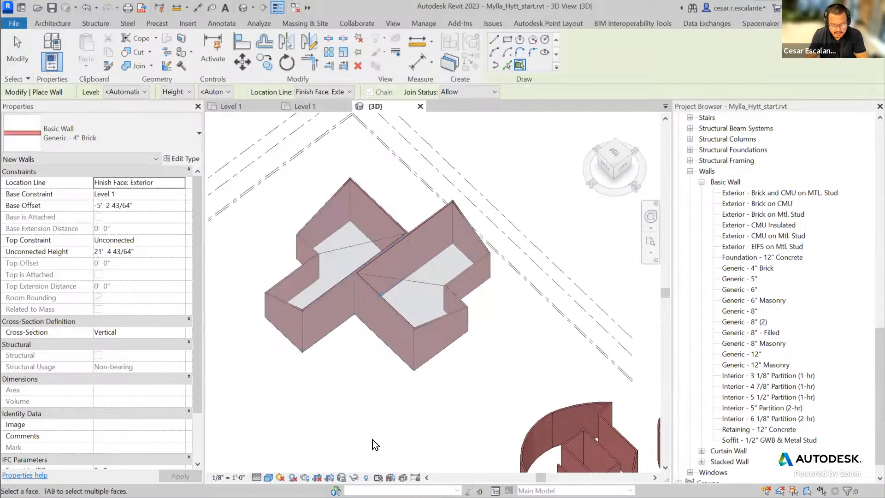
{"action": "scroll", "coordinate": [386, 263], "scroll_direction": "up", "scroll_amount": 6}
{"action": "key", "text": "Escape"}
{"action": "key", "text": "Escape"}
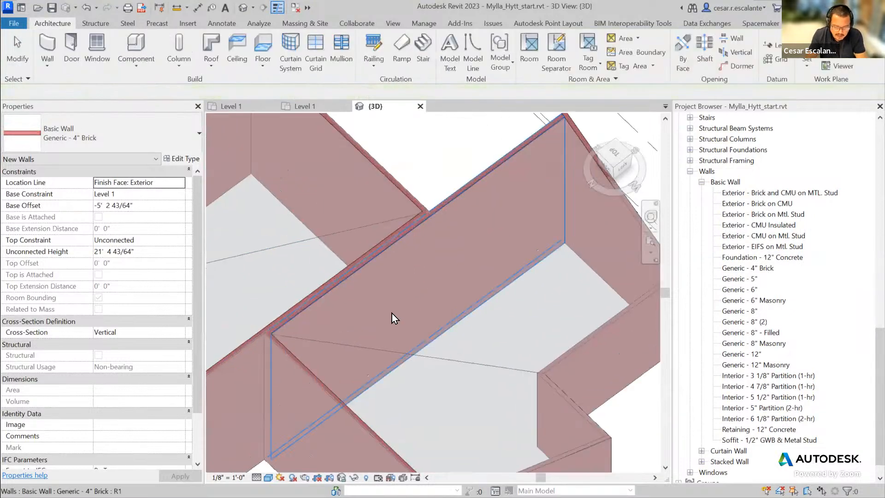
- Examine the junctions where the brick walls of the two intersecting masses meet
{"action": "scroll", "coordinate": [439, 223], "scroll_direction": "down", "scroll_amount": 5}
{"action": "middle_click_drag", "start_coordinate": [418, 316], "coordinate": [401, 286], "text": "shift"}
{"action": "scroll", "coordinate": [384, 233], "scroll_direction": "up", "scroll_amount": 4}
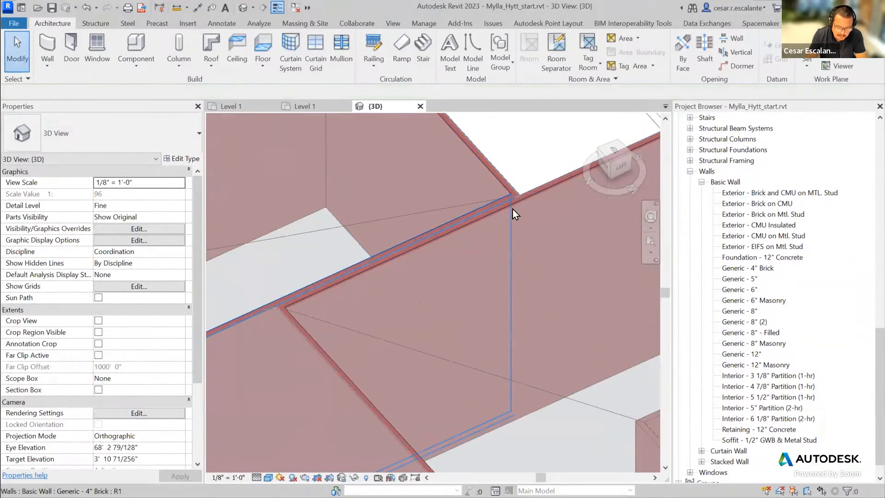
{"action": "scroll", "coordinate": [506, 206], "scroll_direction": "down", "scroll_amount": 2}
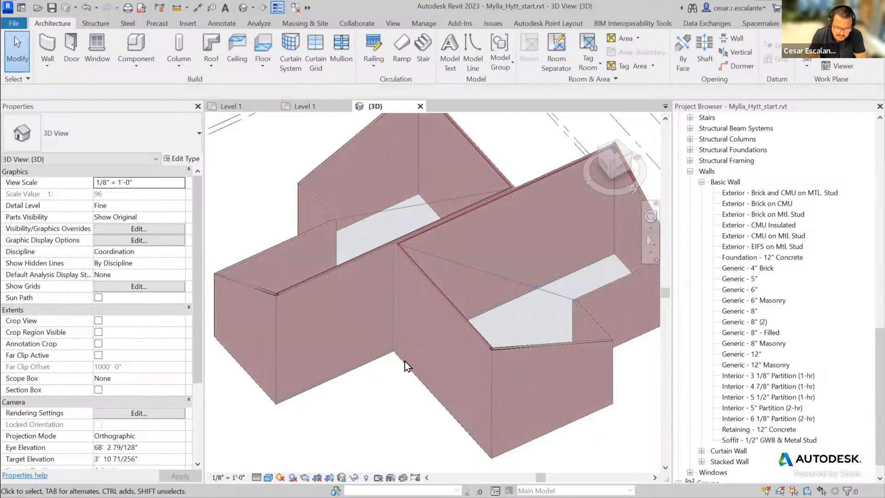
{"action": "middle_click_drag", "start_coordinate": [314, 447], "coordinate": [326, 403]}
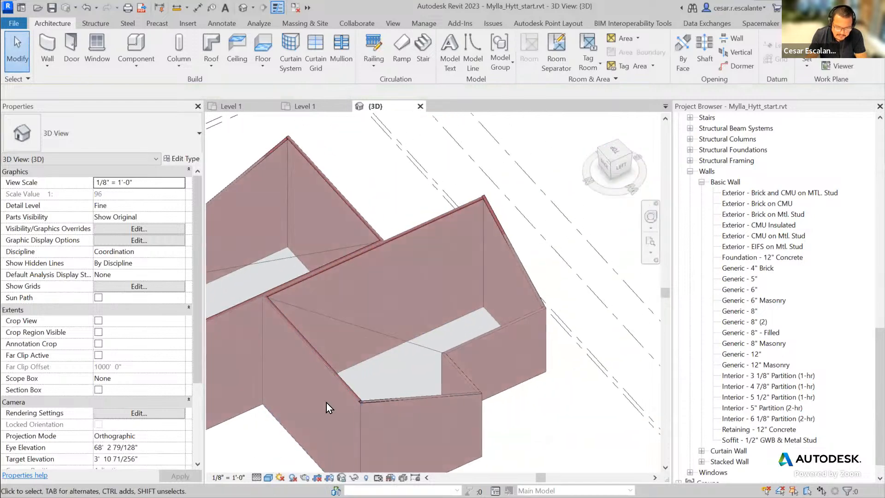
{"action": "left_click", "coordinate": [461, 217]}
{"action": "key", "text": "Escape"}
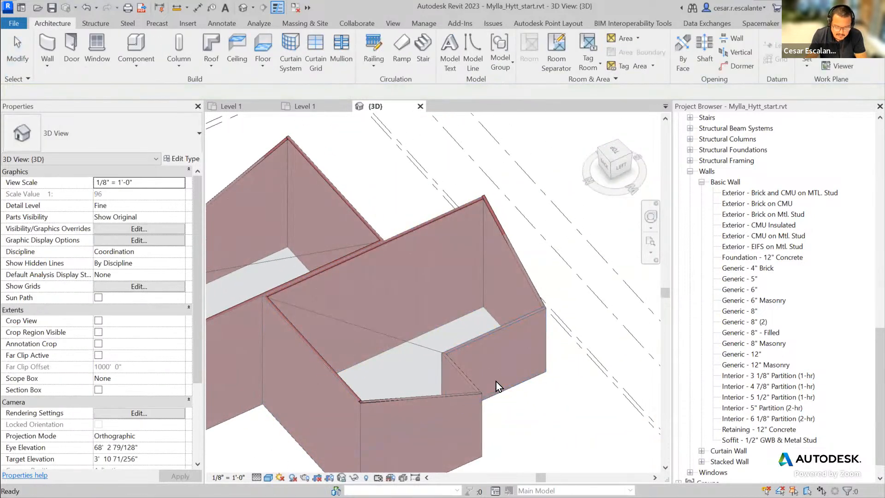
{"action": "scroll", "coordinate": [496, 381], "scroll_direction": "down", "scroll_amount": 4}
{"action": "middle_click_drag", "start_coordinate": [369, 436], "coordinate": [414, 439], "text": "shift"}
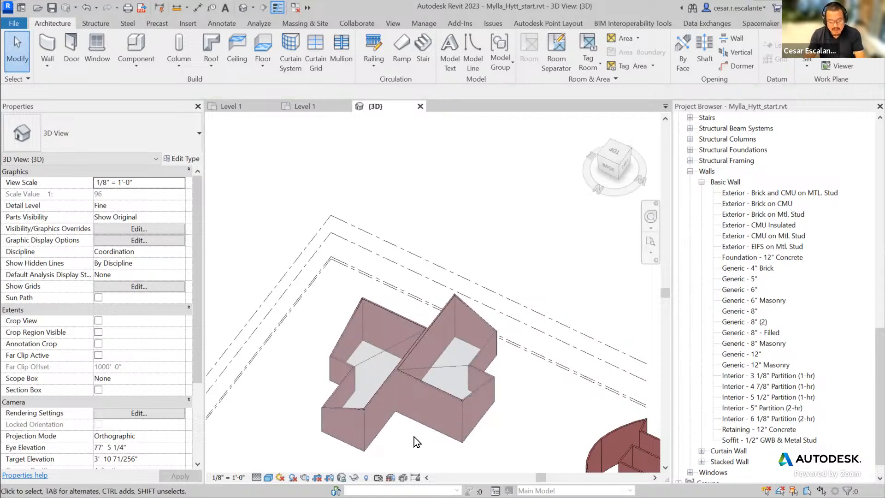
- Select the straight freestanding brick wall at the end of the curved and angled wall chain
{"action": "scroll", "coordinate": [423, 414], "scroll_direction": "down", "scroll_amount": 2}
{"action": "scroll", "coordinate": [359, 278], "scroll_direction": "down", "scroll_amount": 2}
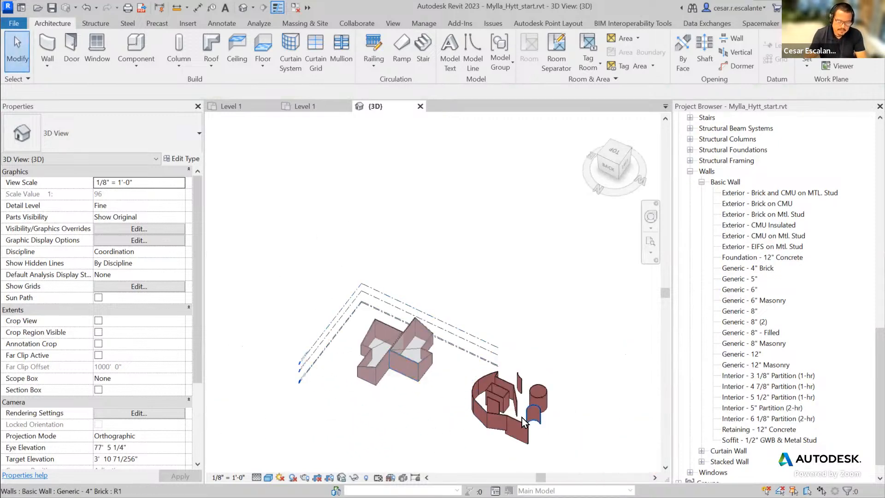
{"action": "middle_click_drag", "start_coordinate": [522, 416], "coordinate": [432, 338]}
{"action": "scroll", "coordinate": [463, 401], "scroll_direction": "up", "scroll_amount": 3}
{"action": "middle_click_drag", "start_coordinate": [458, 394], "coordinate": [539, 454]}
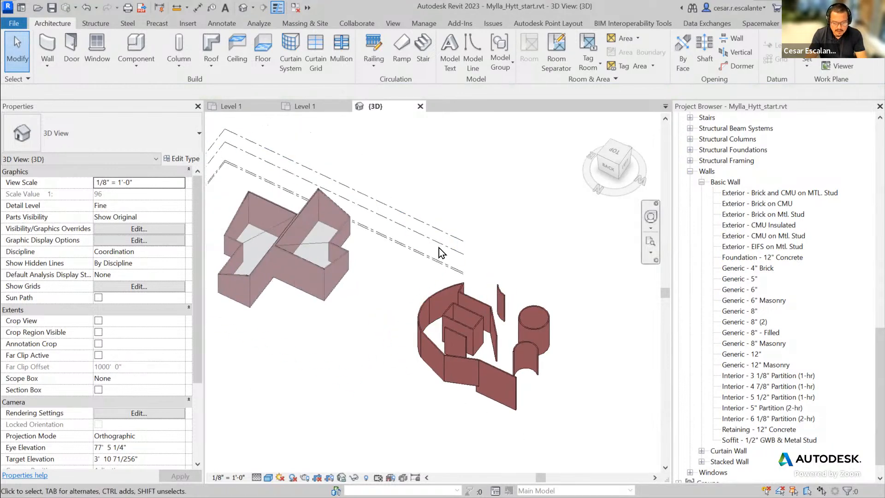
{"action": "scroll", "coordinate": [461, 419], "scroll_direction": "up", "scroll_amount": 3}
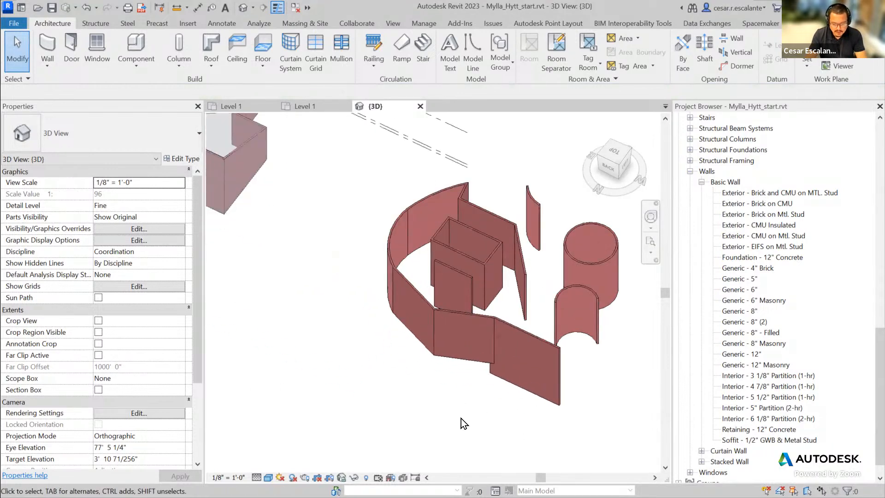
{"action": "left_click", "coordinate": [559, 374]}
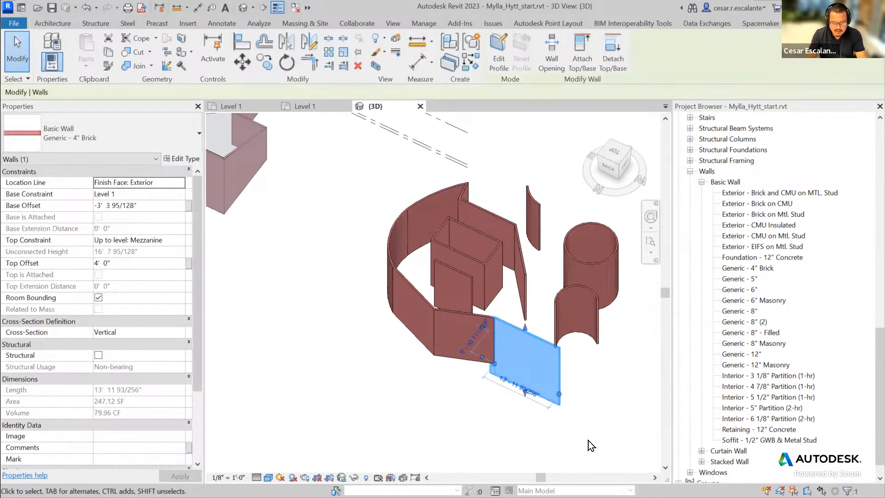
{"action": "scroll", "coordinate": [402, 433], "scroll_direction": "down", "scroll_amount": 2}
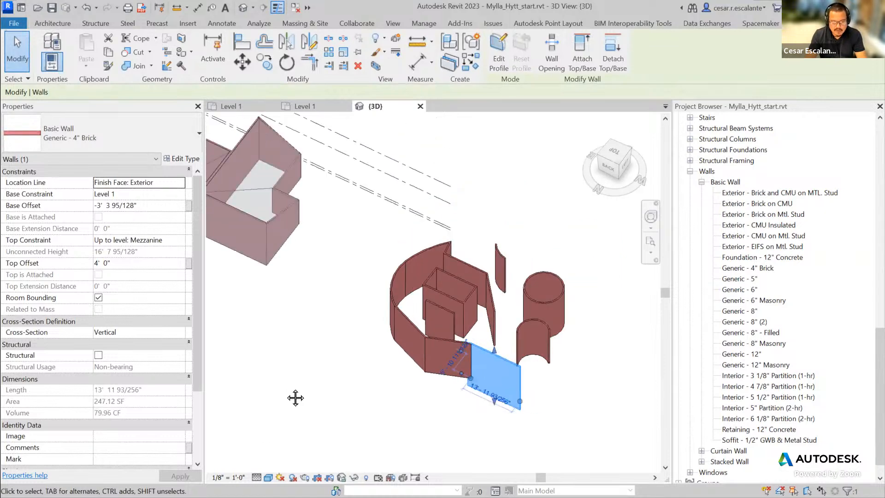
{"action": "middle_click_drag", "start_coordinate": [295, 398], "coordinate": [343, 405]}
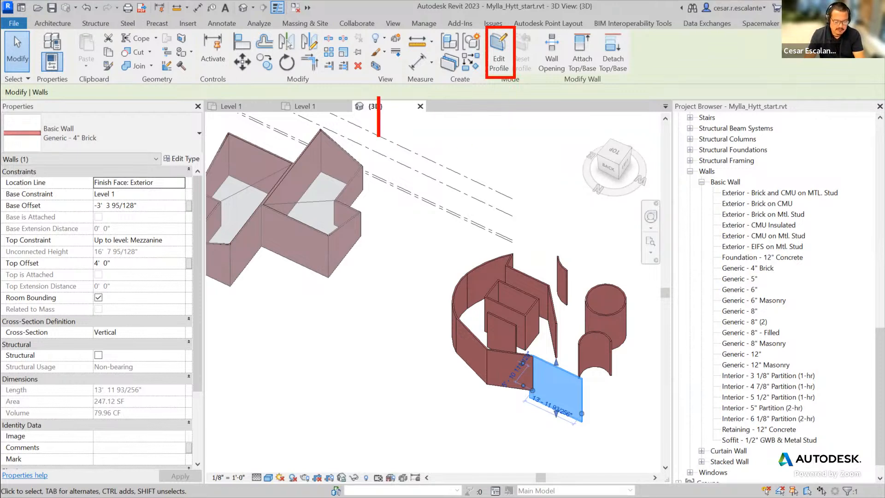
{"action": "type", "text": "Access"}
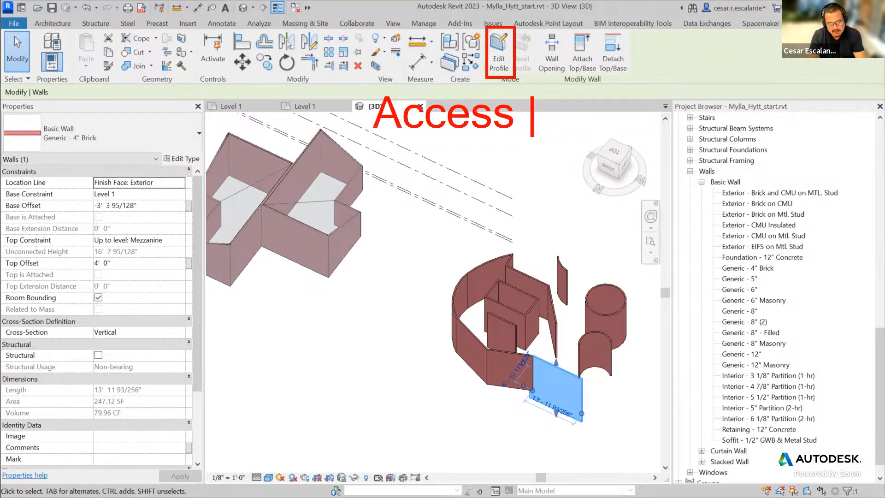
{"action": "key", "text": "BackSpace"}
{"action": "key", "text": "BackSpace"}
{"action": "type", "text": "s the "}
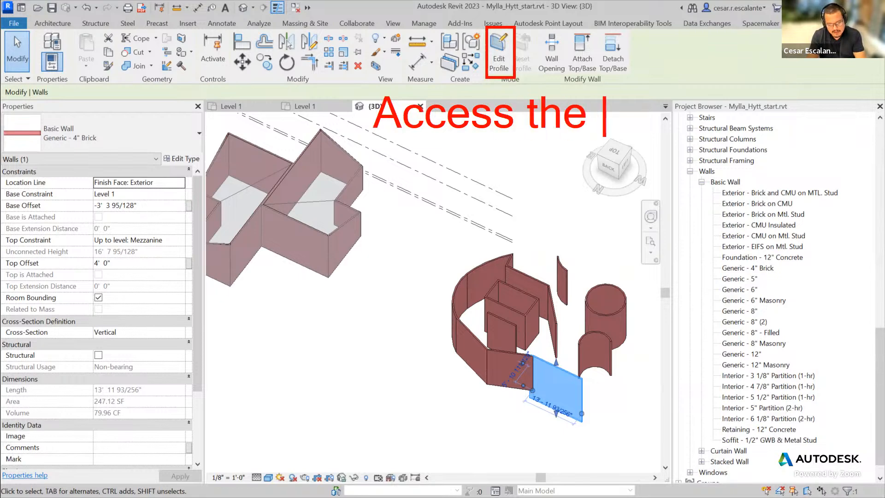
{"action": "type", "text": "wall"}
{"action": "key", "text": "Return"}
{"action": "type", "text": "sketc"}
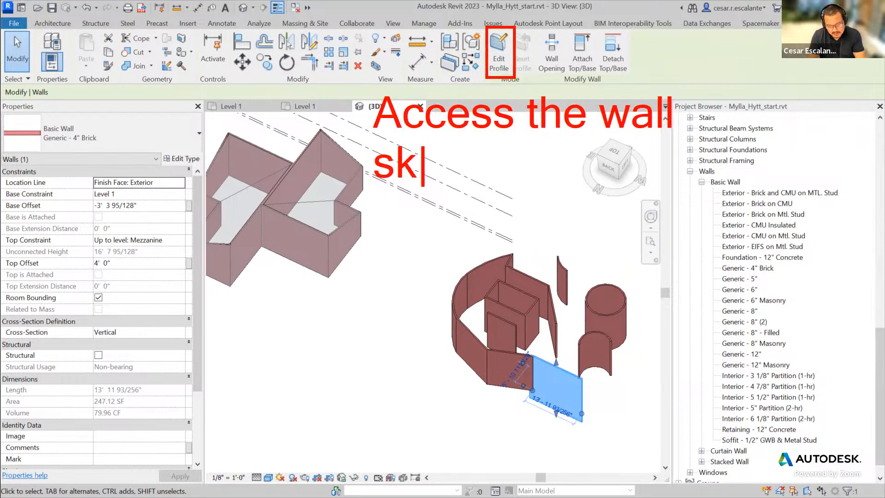
{"action": "type", "text": "h lines"}
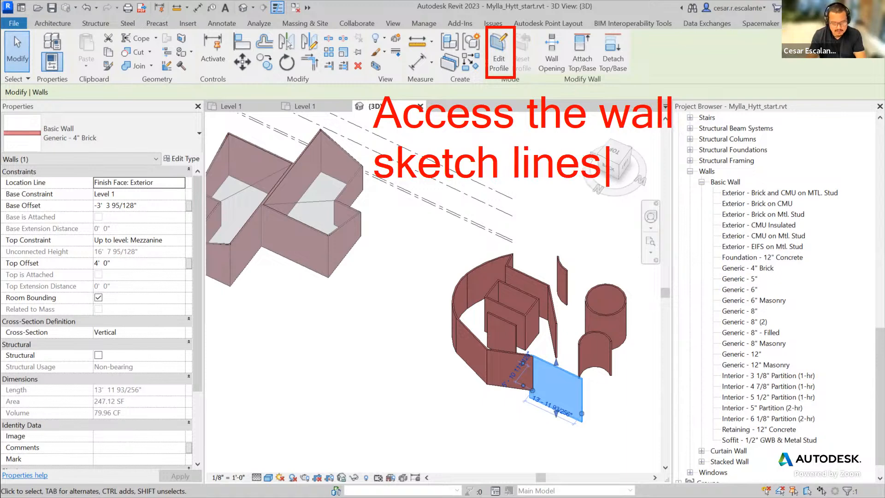
{"action": "key", "text": "Escape"}
{"action": "key", "text": "Escape"}
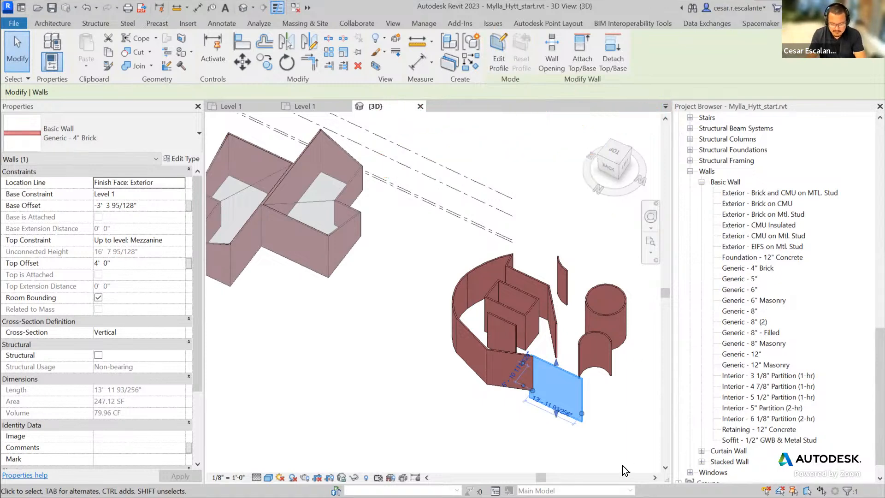
- Open the profile sketch of the straight brick wall at the end of the angled wall chain for editing
{"action": "left_click", "coordinate": [623, 466]}
{"action": "left_click", "coordinate": [578, 392]}
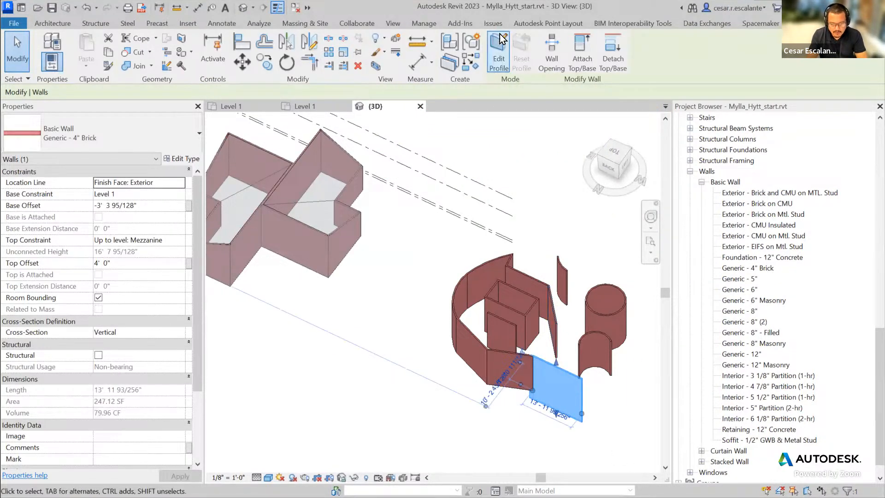
{"action": "left_click", "coordinate": [501, 45]}
{"action": "scroll", "coordinate": [604, 432], "scroll_direction": "up", "scroll_amount": 3}
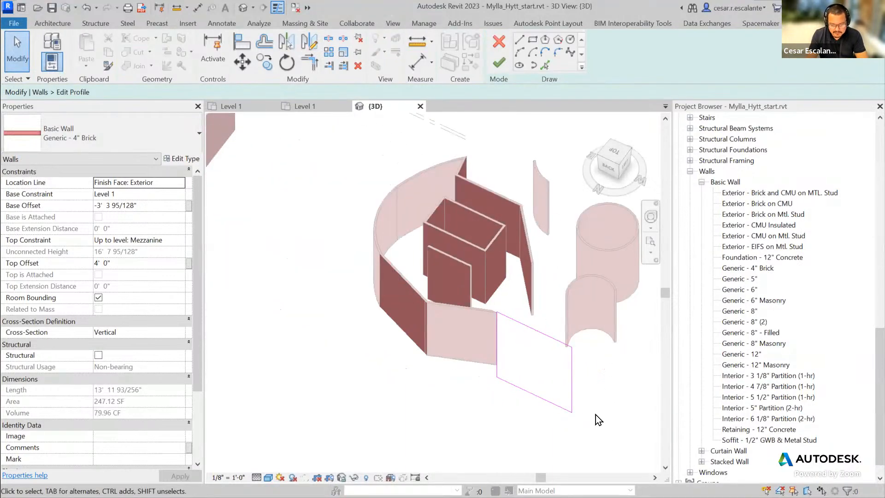
{"action": "middle_click_drag", "start_coordinate": [595, 414], "coordinate": [515, 384]}
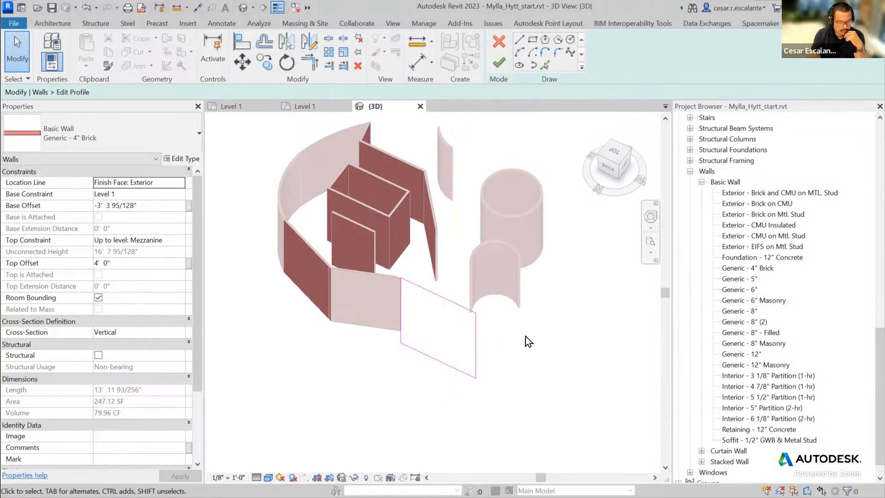
- Shorten the vertical profile line at the wall's free end to about 9' 6" by lowering its upper endpoint
{"action": "scroll", "coordinate": [488, 346], "scroll_direction": "up", "scroll_amount": 2}
{"action": "middle_click_drag", "start_coordinate": [492, 339], "coordinate": [515, 339]}
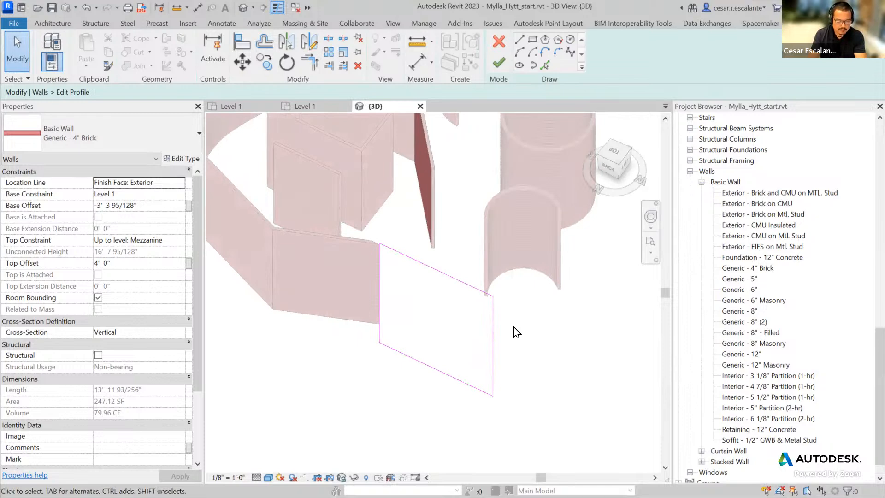
{"action": "left_click", "coordinate": [494, 328]}
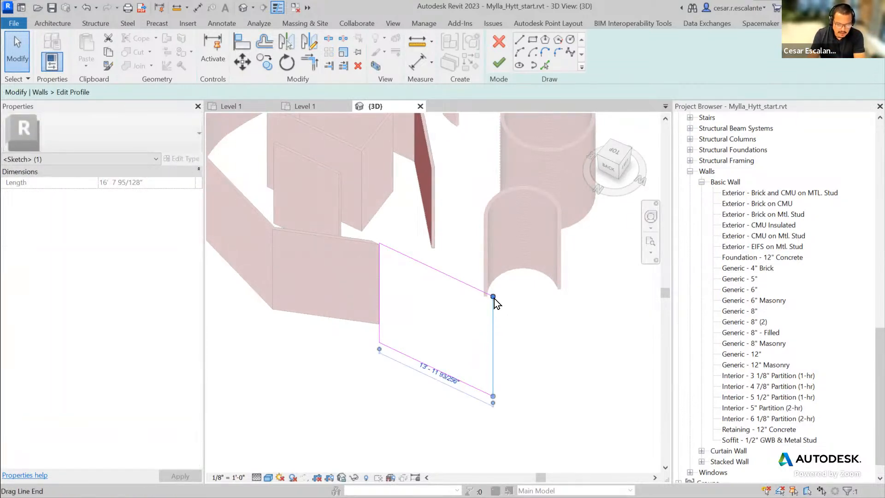
{"action": "left_click_drag", "start_coordinate": [493, 297], "coordinate": [493, 339]}
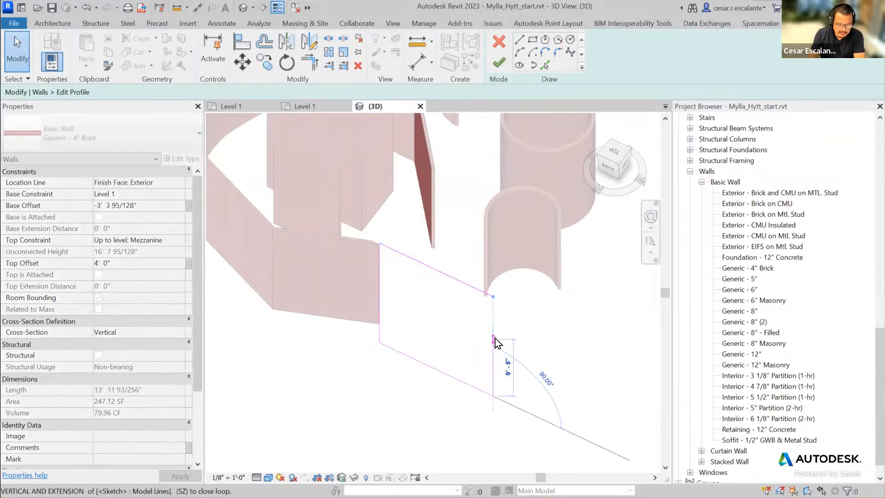
{"action": "left_click", "coordinate": [529, 324]}
- Slope the profile's top line down to the shortened vertical line's upper endpoint, removing the conflicting constraints
{"action": "left_click", "coordinate": [489, 295]}
{"action": "left_click_drag", "start_coordinate": [493, 297], "coordinate": [493, 340]}
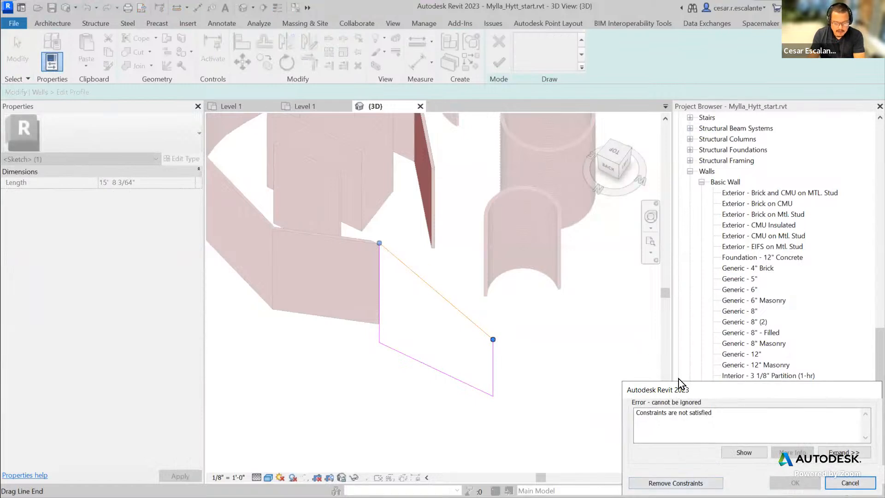
{"action": "left_click_drag", "start_coordinate": [690, 386], "coordinate": [622, 150]}
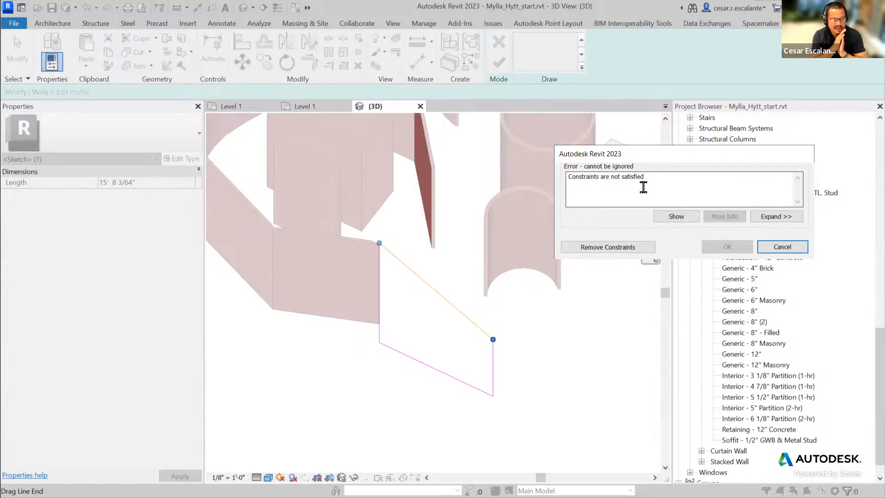
{"action": "left_click", "coordinate": [626, 246]}
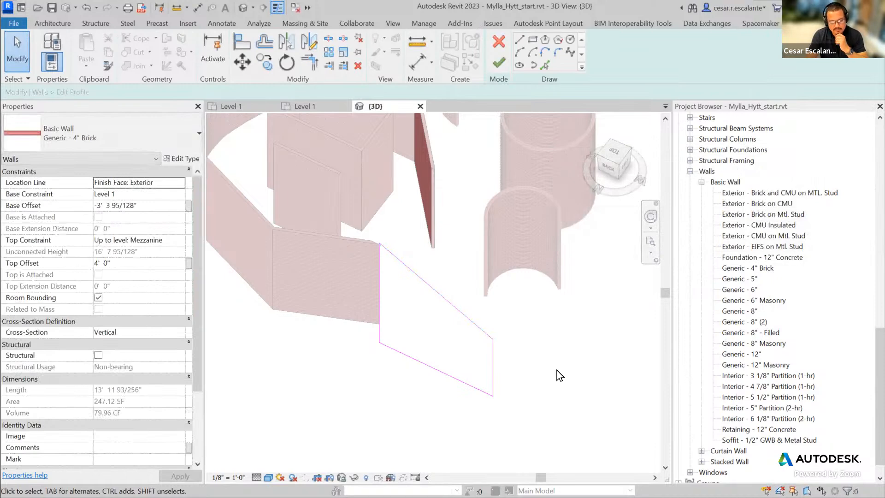
- Finish the sloped profile sketch of the freestanding brick wall, view the reshaped wall and clear its selection
{"action": "left_click", "coordinate": [497, 68]}
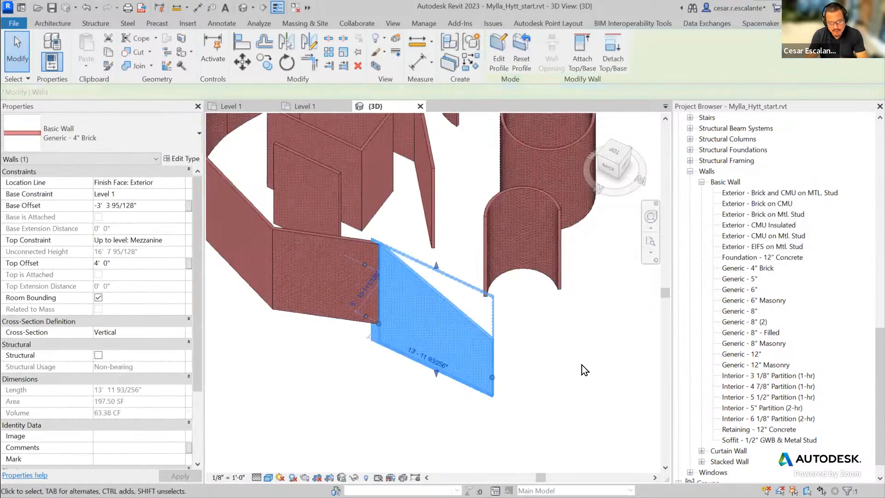
{"action": "left_click", "coordinate": [546, 377]}
{"action": "middle_click_drag", "start_coordinate": [552, 402], "coordinate": [502, 354], "text": "shift"}
{"action": "left_click", "coordinate": [500, 353]}
{"action": "middle_click_drag", "start_coordinate": [538, 401], "coordinate": [529, 382], "text": "shift"}
{"action": "middle_click_drag", "start_coordinate": [393, 421], "coordinate": [516, 401]}
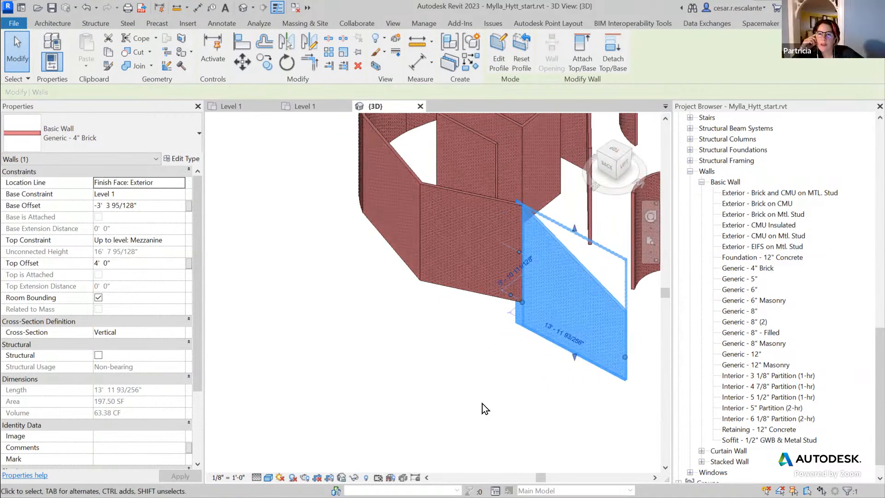
{"action": "middle_click_drag", "start_coordinate": [482, 402], "coordinate": [388, 445]}
{"action": "left_click", "coordinate": [600, 427]}
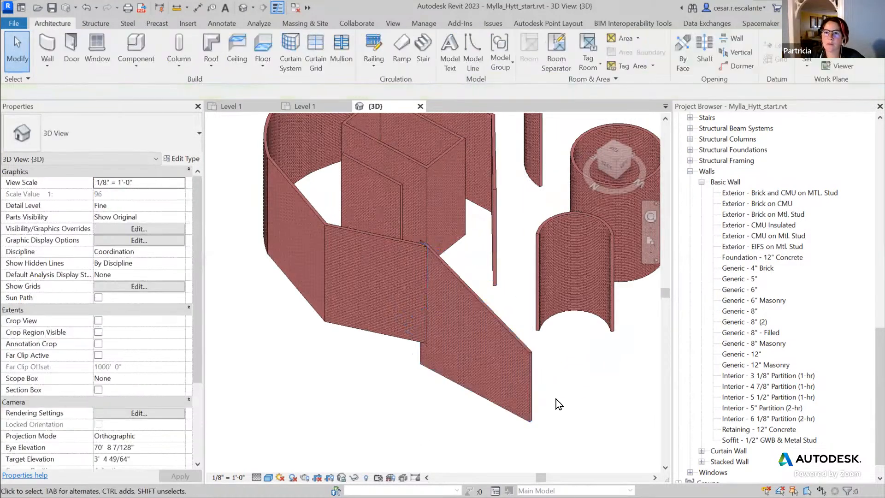
- Reset the profile of the straight brick wall at the end of the angled wall chain
{"action": "left_click", "coordinate": [531, 383]}
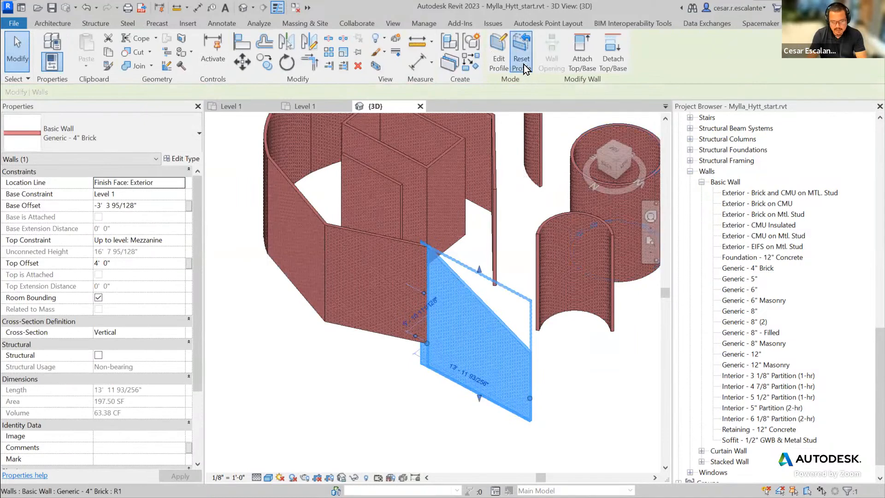
{"action": "left_click", "coordinate": [579, 420]}
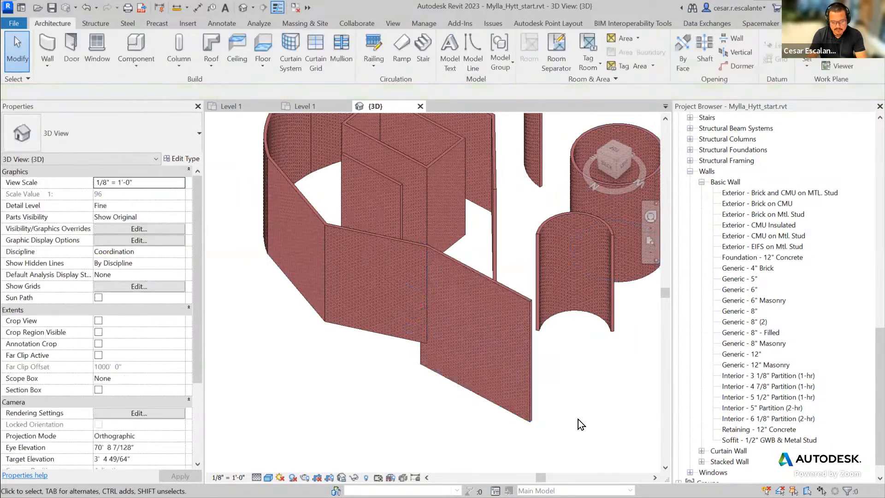
{"action": "left_click", "coordinate": [530, 359]}
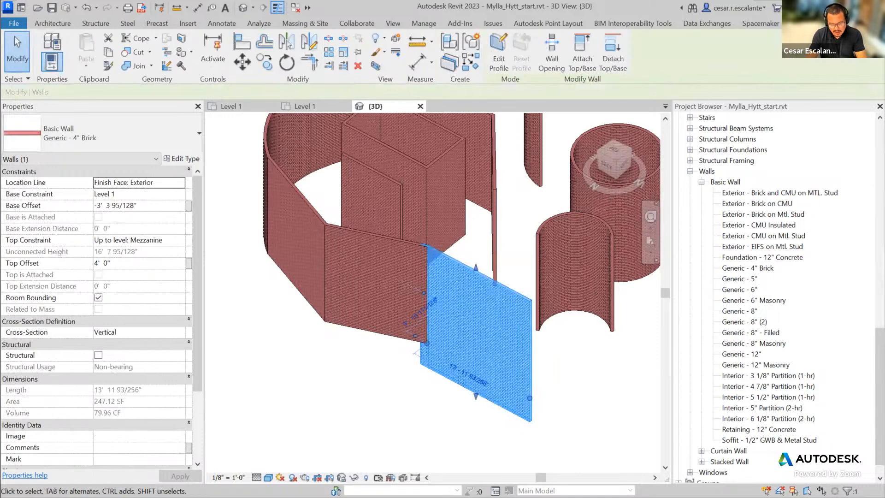
{"action": "left_click_drag", "start_coordinate": [487, 29], "coordinate": [521, 80]}
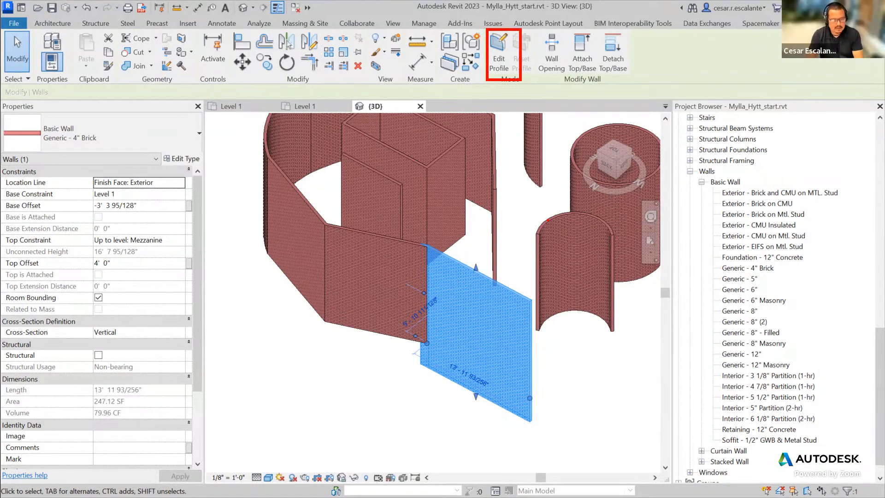
{"action": "key", "text": "Escape"}
{"action": "left_click", "coordinate": [583, 326]}
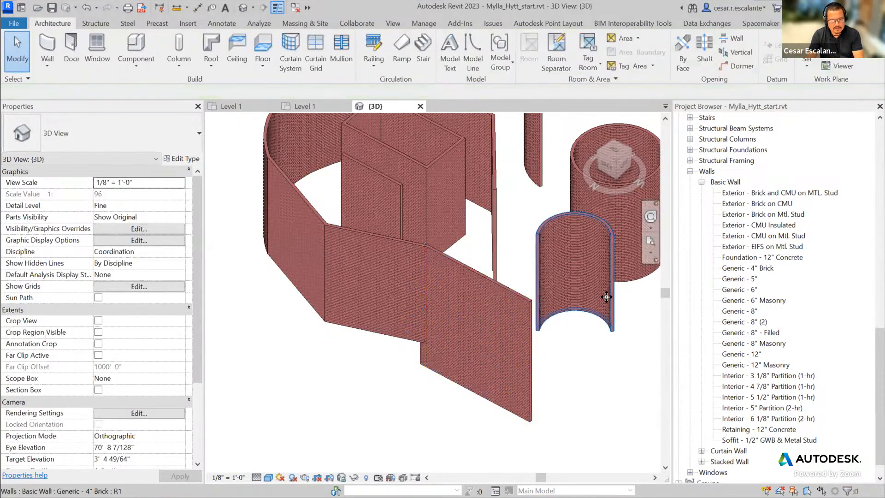
{"action": "left_click", "coordinate": [606, 297]}
{"action": "left_click", "coordinate": [578, 375]}
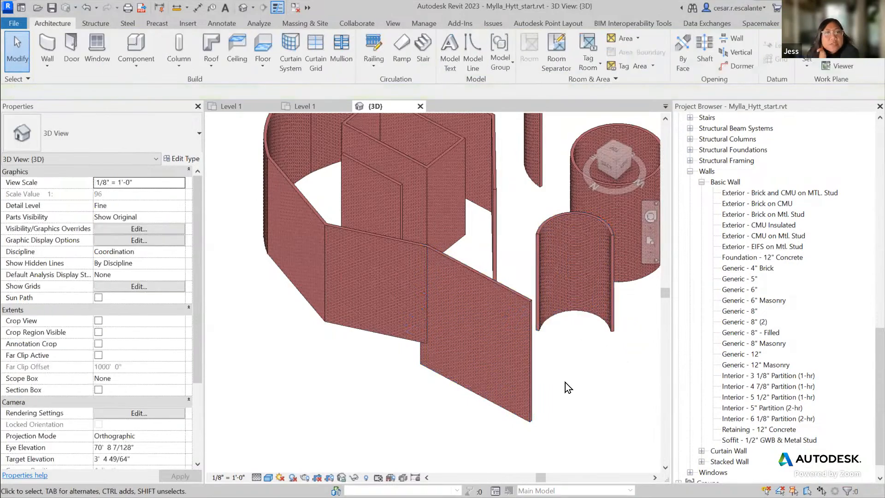
{"action": "scroll", "coordinate": [534, 383], "scroll_direction": "down", "scroll_amount": 4}
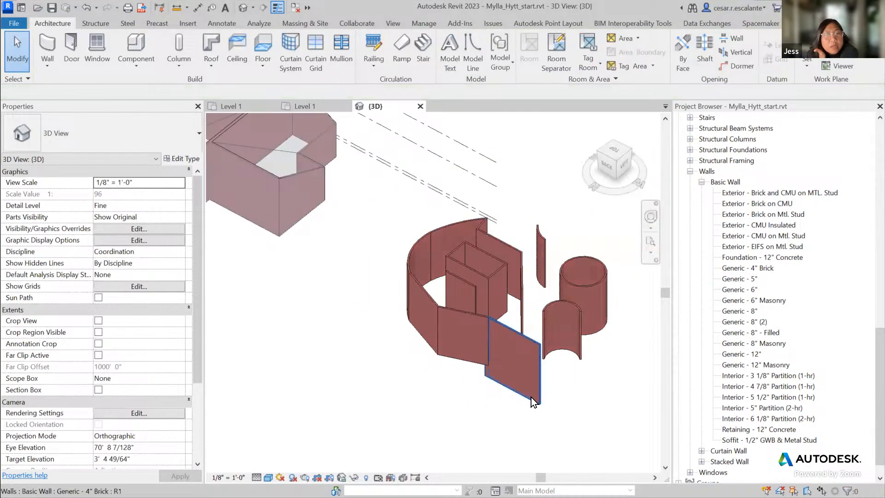
{"action": "left_click", "coordinate": [537, 366]}
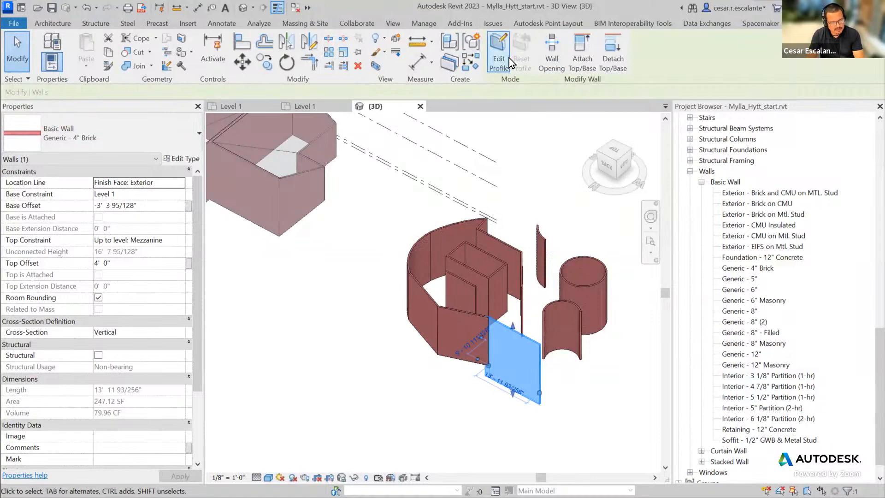
{"action": "left_click", "coordinate": [377, 344]}
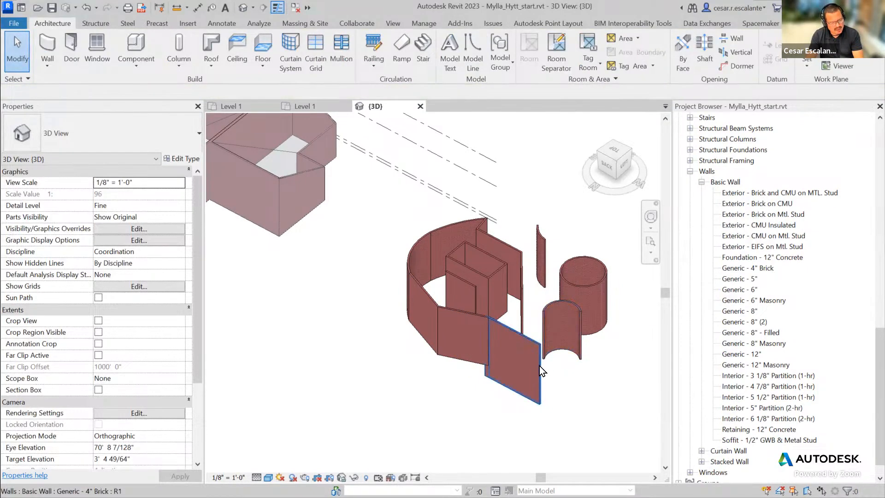
- Open the building mass for in-place editing and cancel the edit
{"action": "left_click", "coordinate": [286, 158]}
{"action": "left_click", "coordinate": [501, 63]}
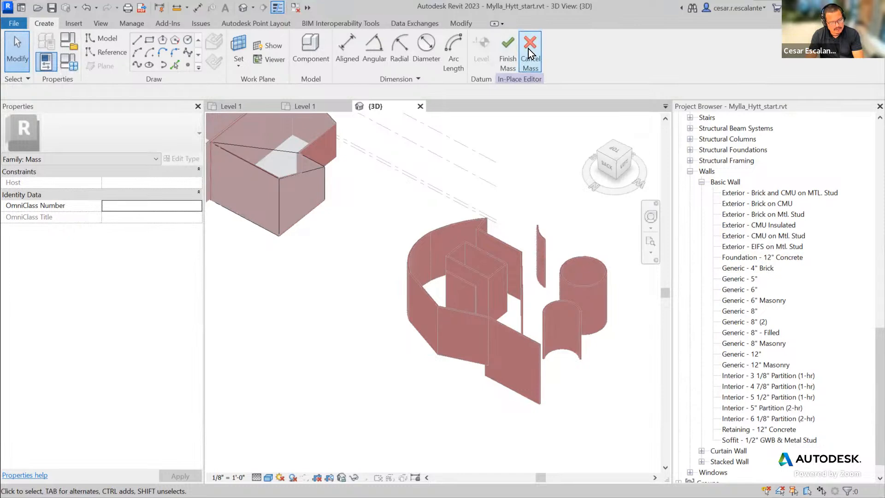
{"action": "left_click", "coordinate": [532, 65]}
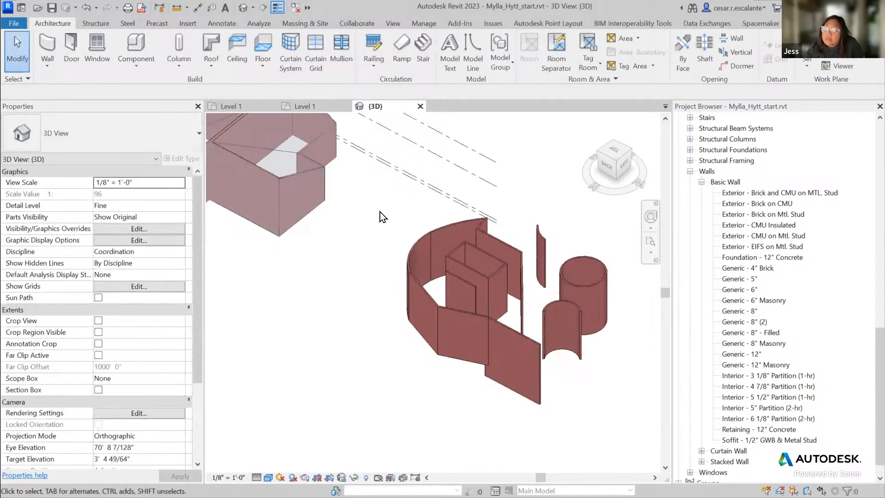
{"action": "left_click", "coordinate": [477, 333]}
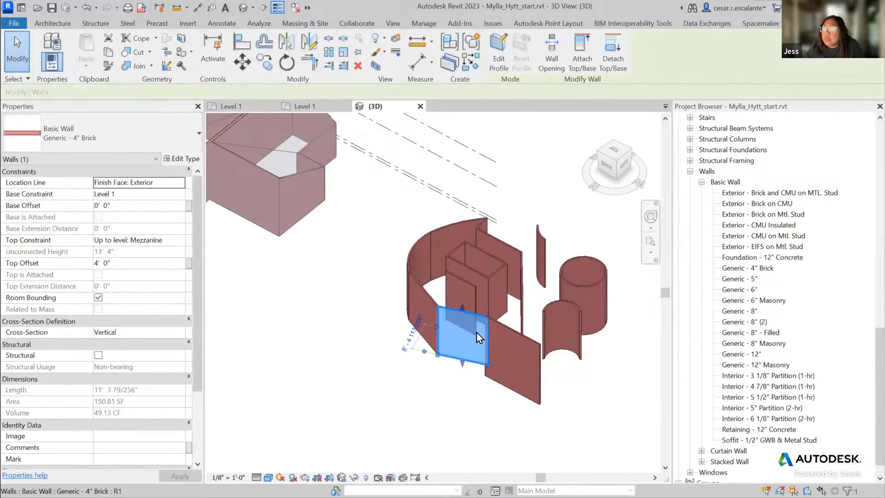
{"action": "left_click", "coordinate": [450, 416]}
{"action": "left_click", "coordinate": [478, 319]}
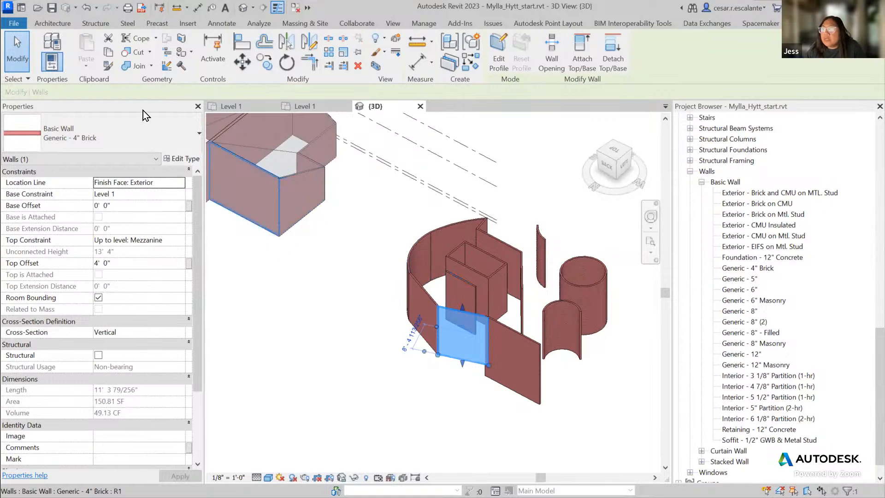
{"action": "left_click", "coordinate": [52, 24]}
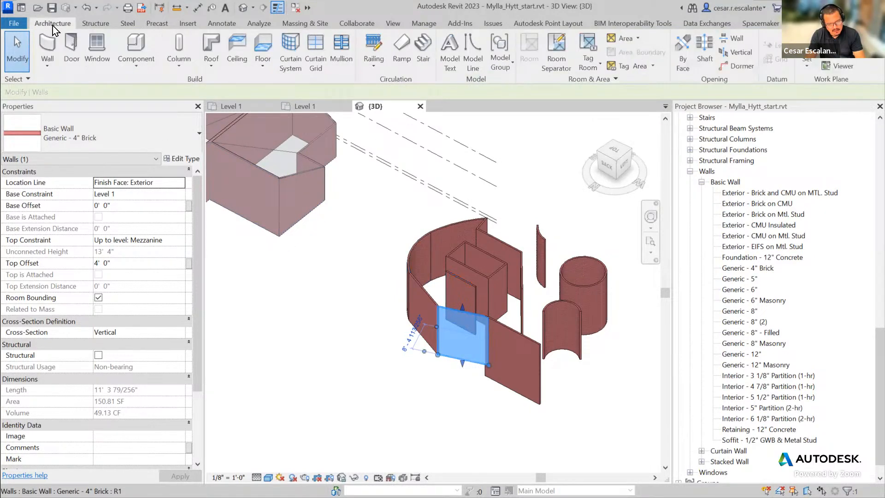
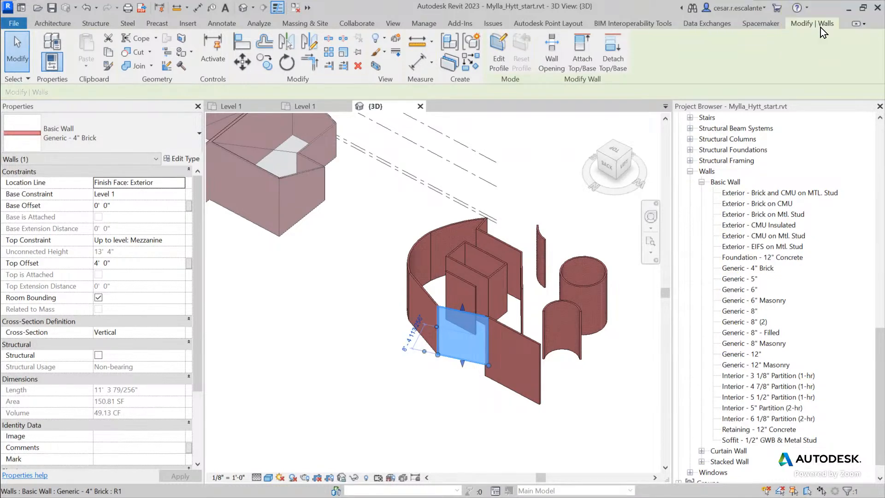
{"action": "key", "text": "Escape"}
{"action": "left_click", "coordinate": [46, 62]}
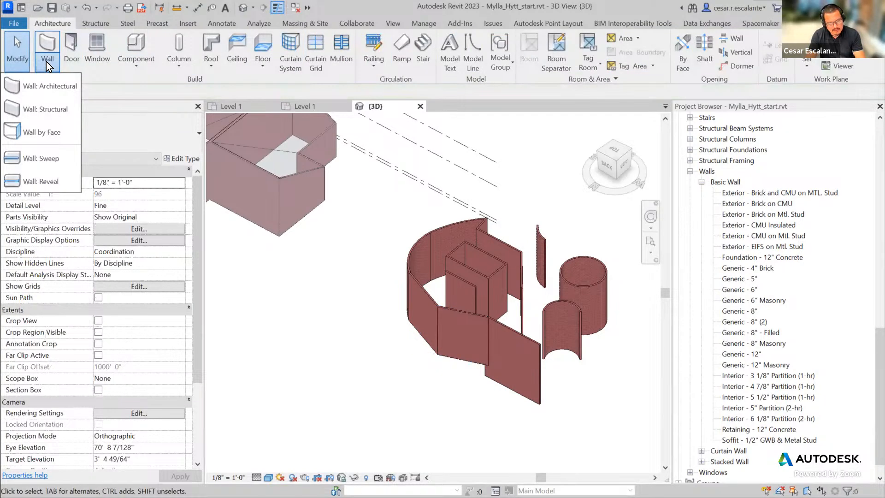
{"action": "left_click", "coordinate": [53, 134]}
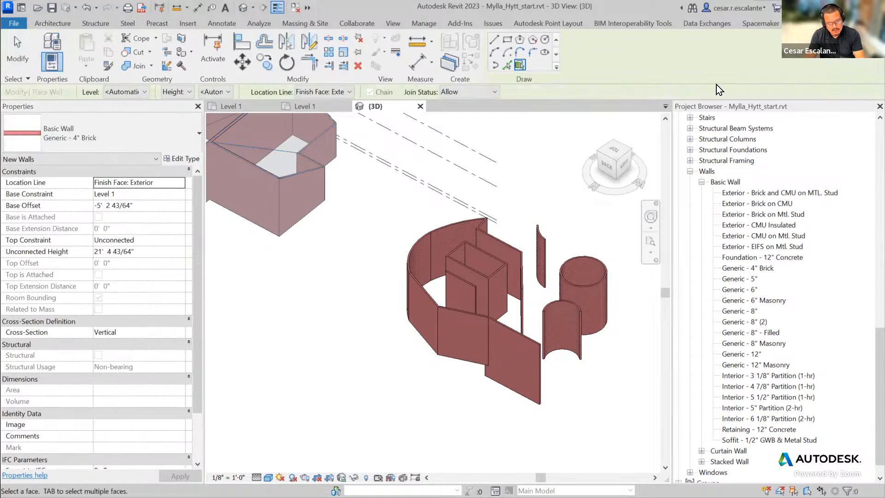
{"action": "left_click", "coordinate": [53, 24]}
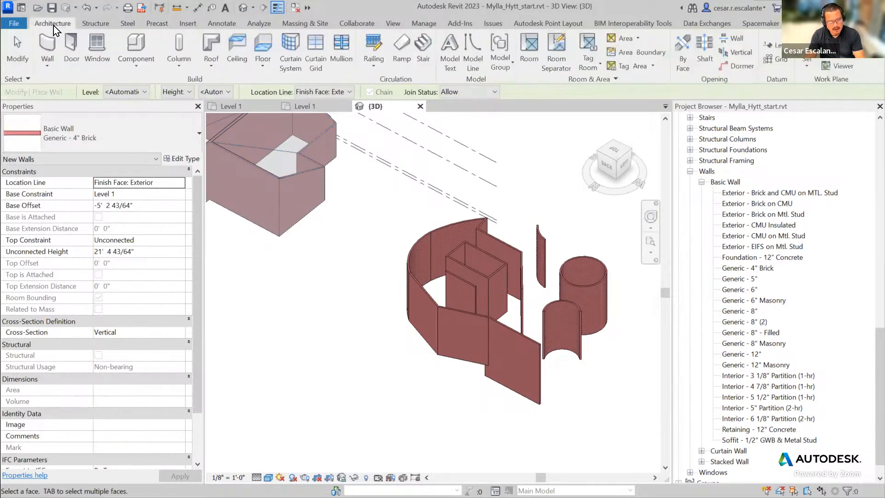
{"action": "left_click", "coordinate": [45, 60]}
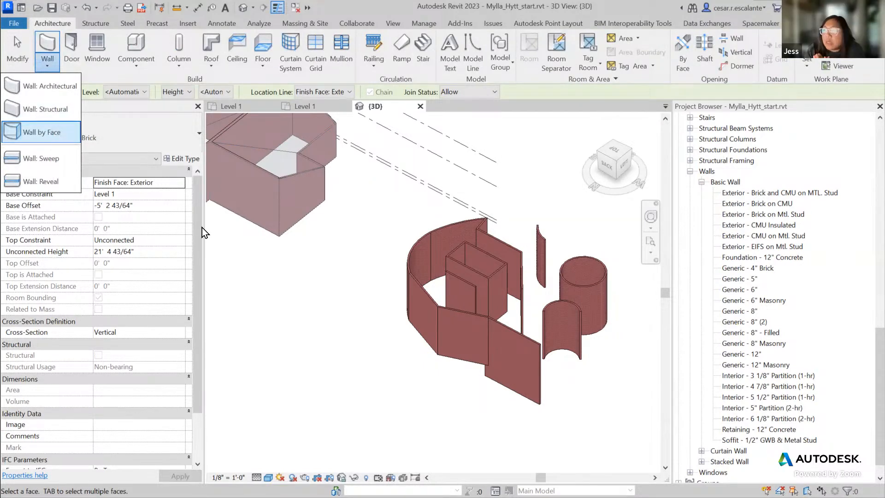
{"action": "key", "text": "Escape"}
{"action": "key", "text": "Escape"}
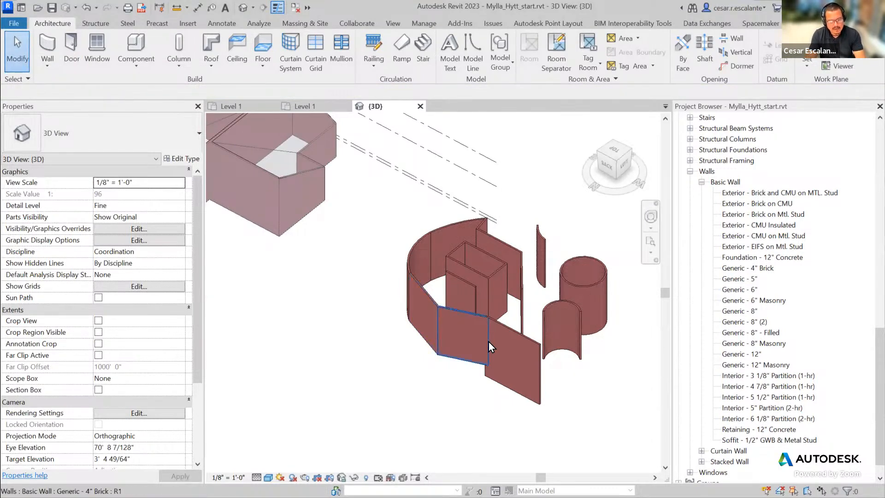
{"action": "left_click", "coordinate": [538, 374]}
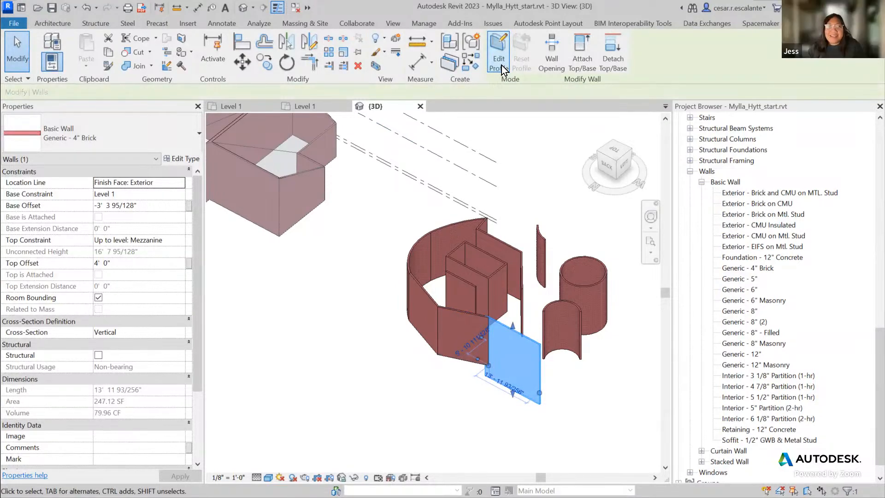
{"action": "left_click", "coordinate": [336, 313]}
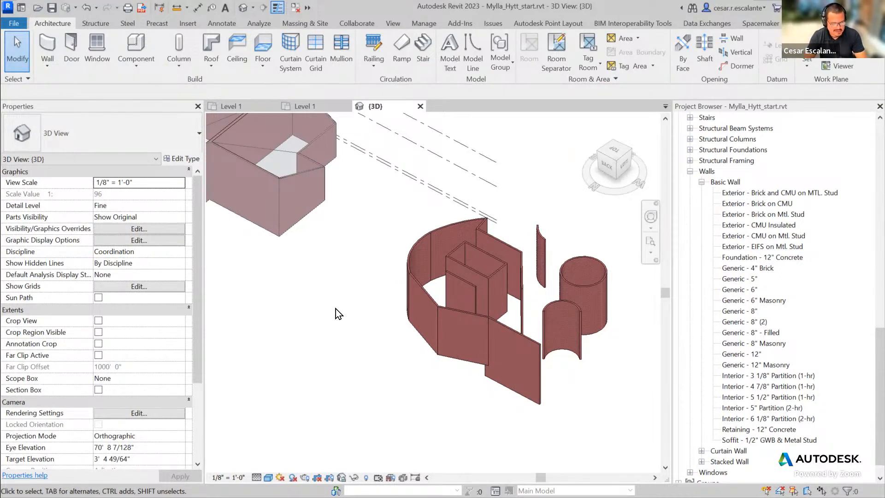
- Open the profile sketch of the straight brick wall at the end of the angled wall chain for editing
{"action": "middle_click_drag", "start_coordinate": [421, 324], "coordinate": [600, 419]}
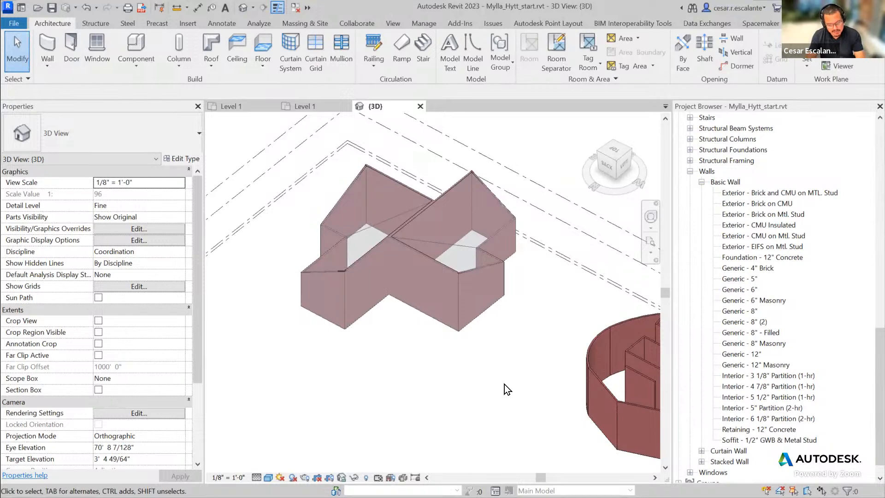
{"action": "middle_click_drag", "start_coordinate": [487, 391], "coordinate": [380, 369]}
{"action": "middle_click_drag", "start_coordinate": [567, 437], "coordinate": [429, 389]}
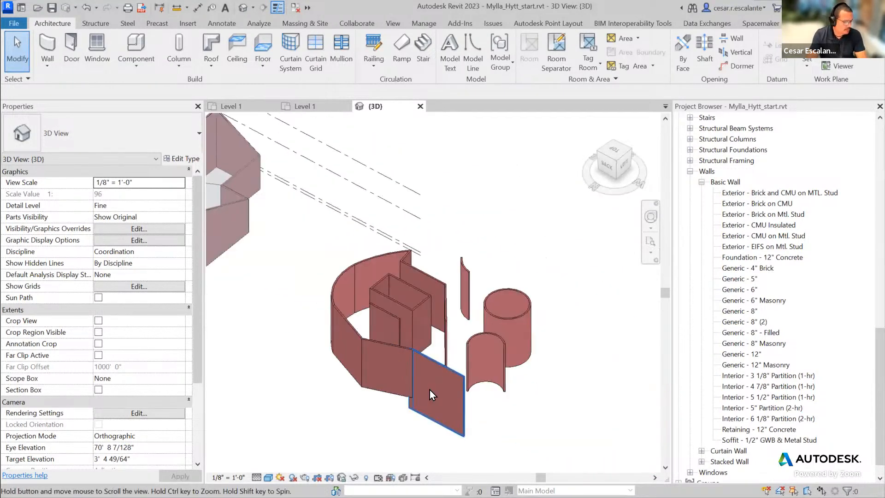
{"action": "left_click", "coordinate": [463, 403]}
{"action": "left_click", "coordinate": [502, 67]}
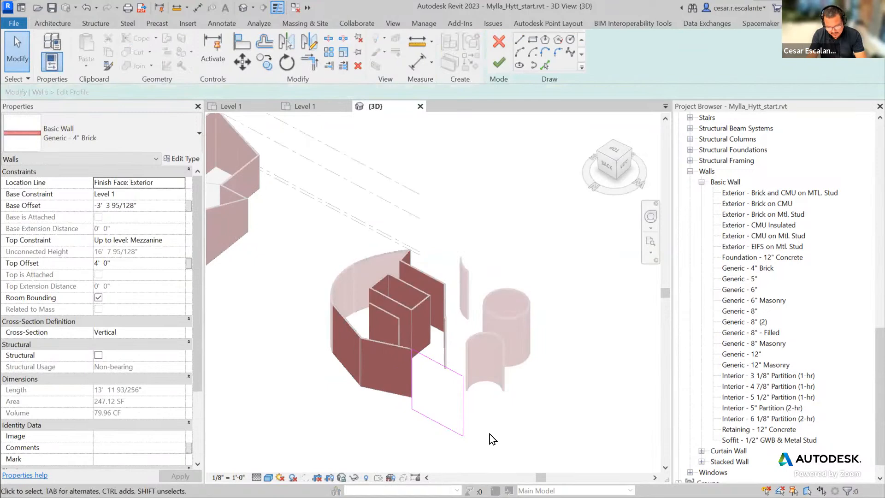
{"action": "scroll", "coordinate": [471, 425], "scroll_direction": "up", "scroll_amount": 3}
{"action": "middle_click_drag", "start_coordinate": [473, 425], "coordinate": [562, 405]}
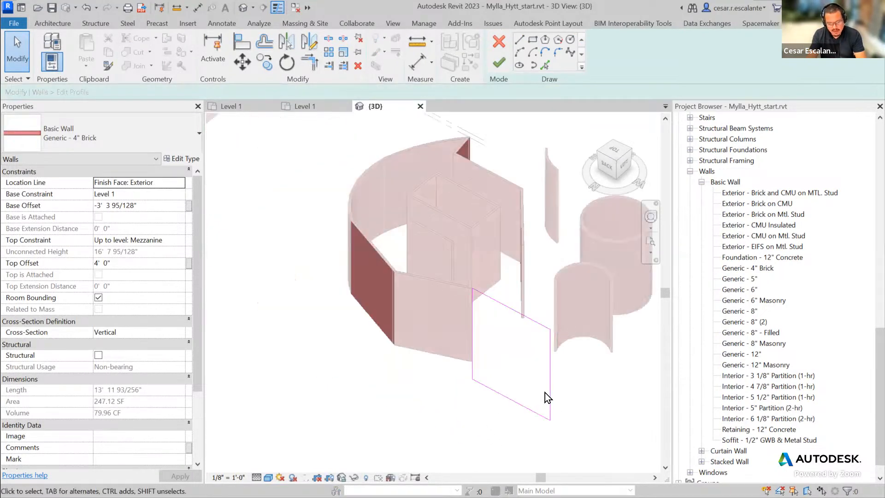
- Shorten the vertical profile line at the wall's free end by lowering its upper endpoint
{"action": "left_click", "coordinate": [550, 373]}
{"action": "scroll", "coordinate": [553, 332], "scroll_direction": "up", "scroll_amount": 2}
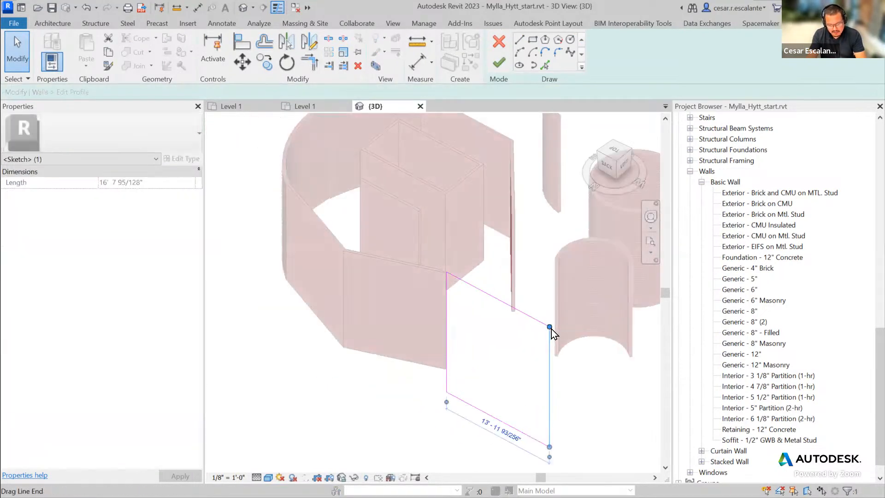
{"action": "mouse_move", "coordinate": [550, 328]}
{"action": "left_mouse_down"}
{"action": "mouse_move", "coordinate": [547, 419]}
{"action": "mouse_move", "coordinate": [546, 381]}
{"action": "left_mouse_up"}
- Slope the profile's top line down to the upper endpoint of the shortened vertical line, removing the conflicting constraints
{"action": "left_click", "coordinate": [530, 343]}
{"action": "left_click", "coordinate": [535, 321]}
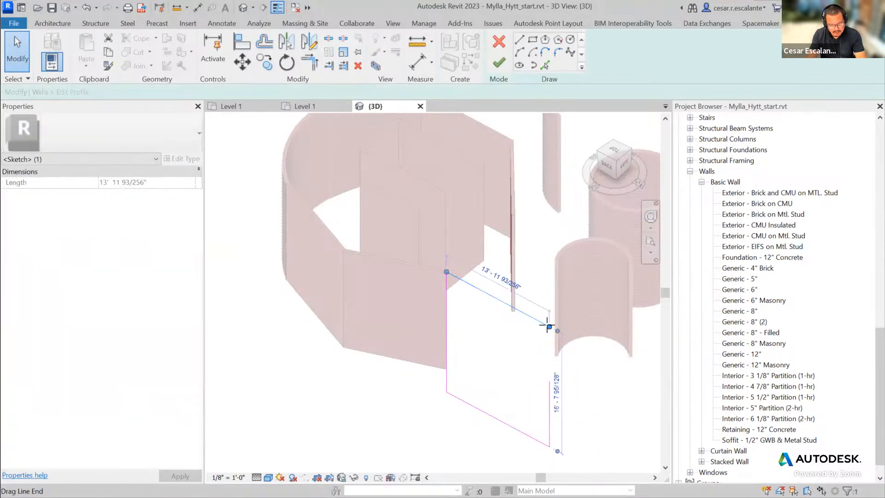
{"action": "left_click_drag", "start_coordinate": [549, 326], "coordinate": [549, 382]}
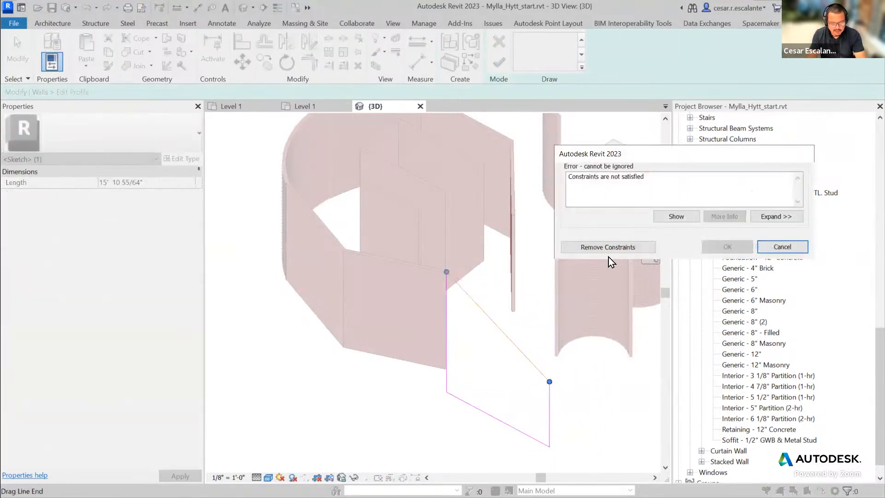
{"action": "left_click", "coordinate": [609, 250]}
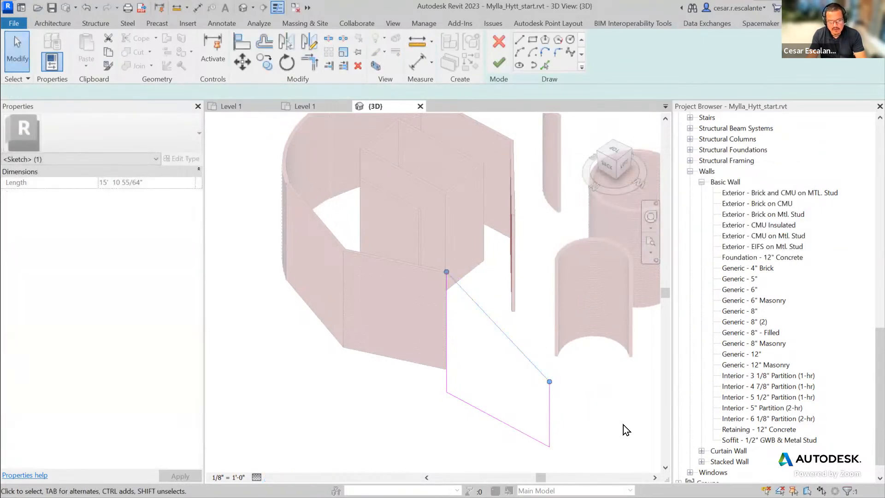
{"action": "left_click", "coordinate": [518, 371]}
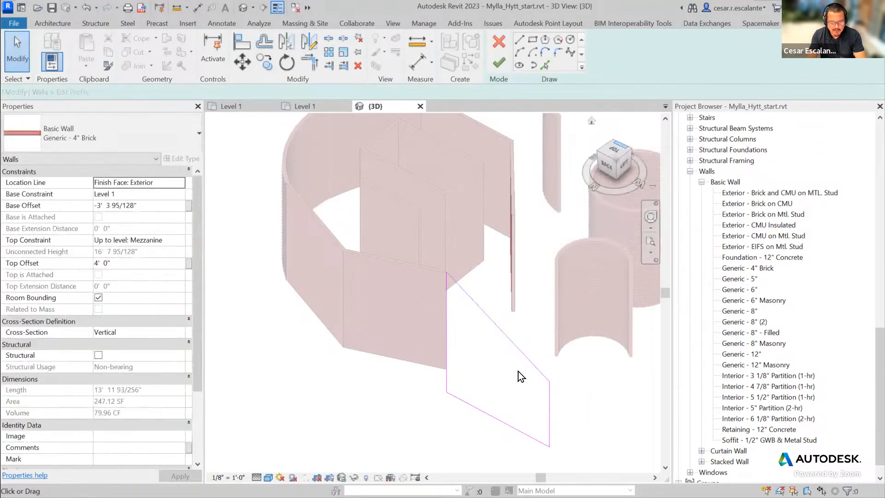
- Sketch a rectangular opening 6'-0" by 4'-0" inside the sloped wall's profile and finish the profile edit
{"action": "left_click", "coordinate": [533, 39]}
{"action": "left_click", "coordinate": [469, 352]}
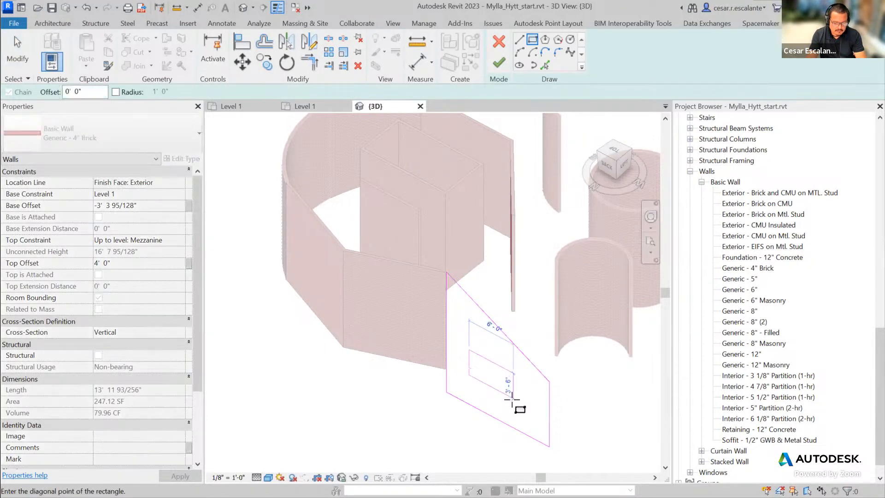
{"action": "left_click", "coordinate": [513, 401]}
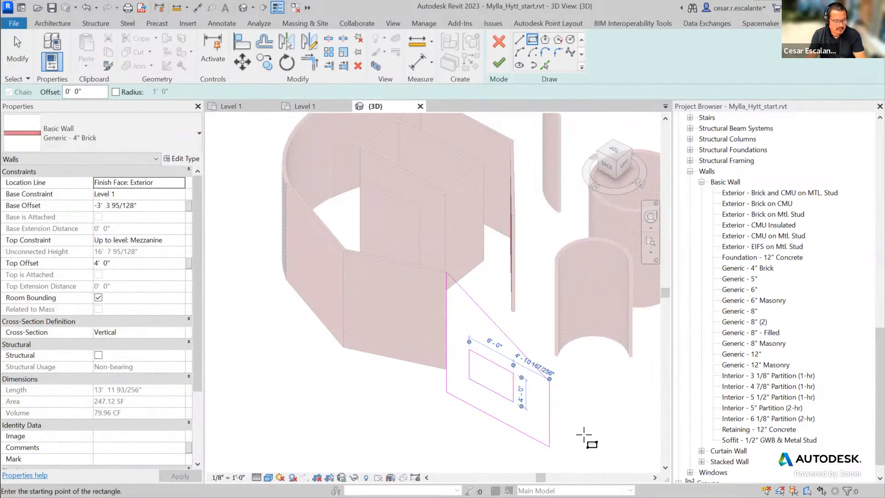
{"action": "left_click", "coordinate": [499, 63]}
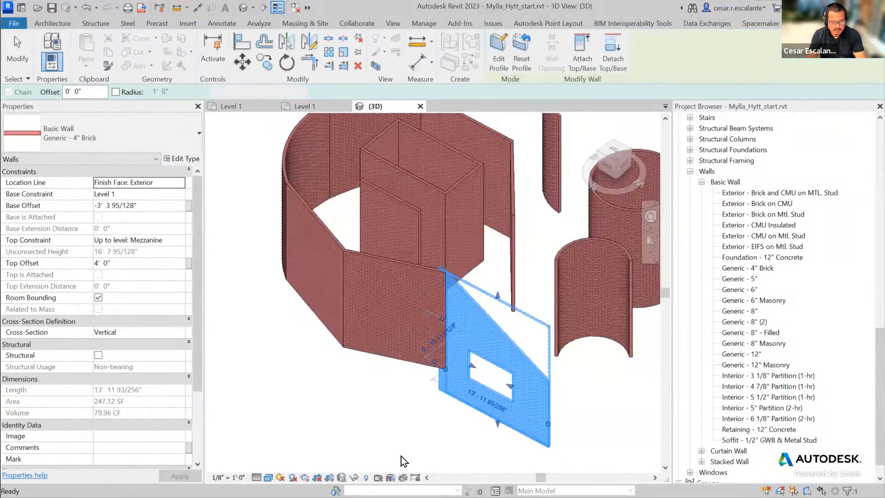
{"action": "left_click", "coordinate": [401, 452]}
- Add a circular opening of 2'-6" radius to the profile of the wall adjoining the sloped wall and finish the edit
{"action": "middle_click_drag", "start_coordinate": [403, 449], "coordinate": [415, 388], "text": "shift"}
{"action": "left_click", "coordinate": [415, 369]}
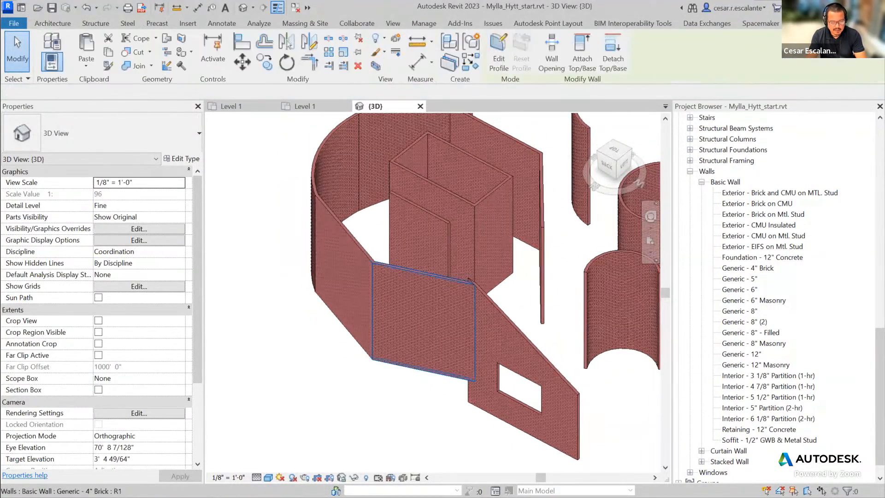
{"action": "left_click", "coordinate": [499, 55]}
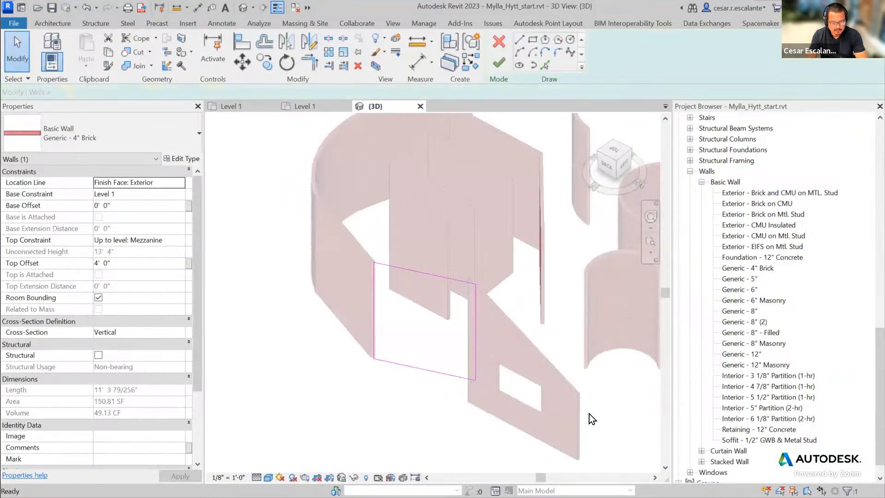
{"action": "left_click", "coordinate": [574, 40]}
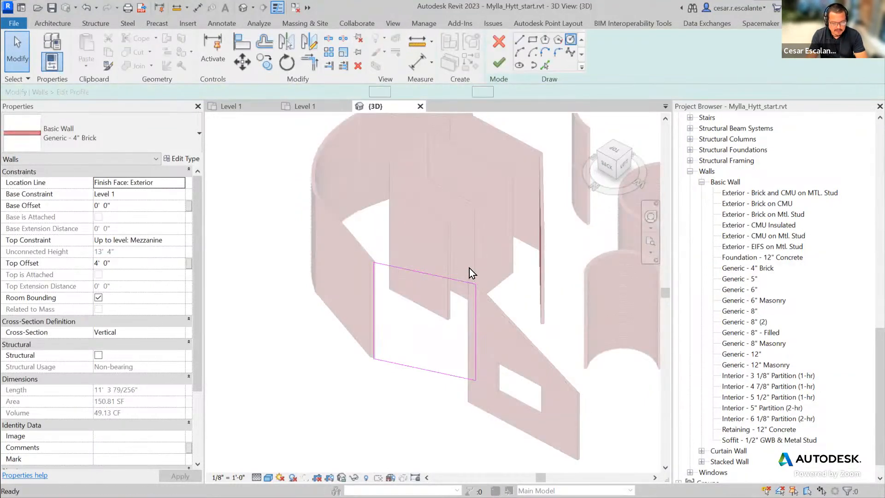
{"action": "left_click", "coordinate": [411, 330]}
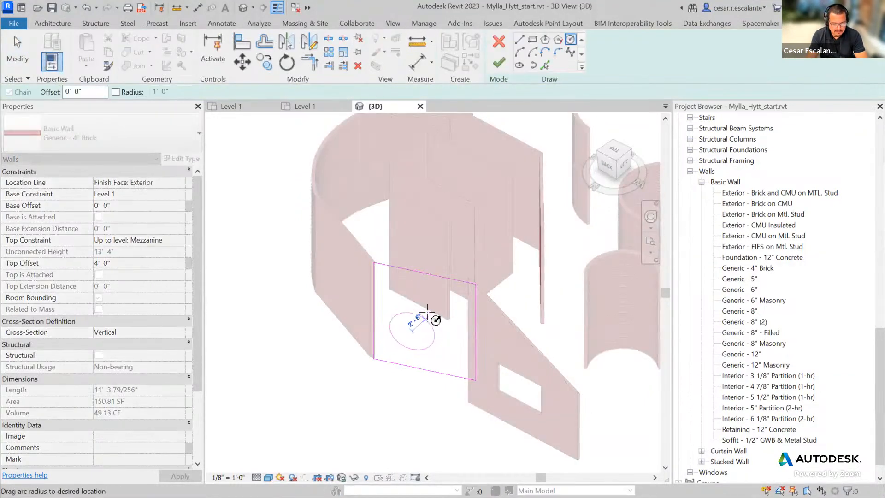
{"action": "left_click", "coordinate": [428, 314]}
{"action": "scroll", "coordinate": [411, 355], "scroll_direction": "up", "scroll_amount": 2}
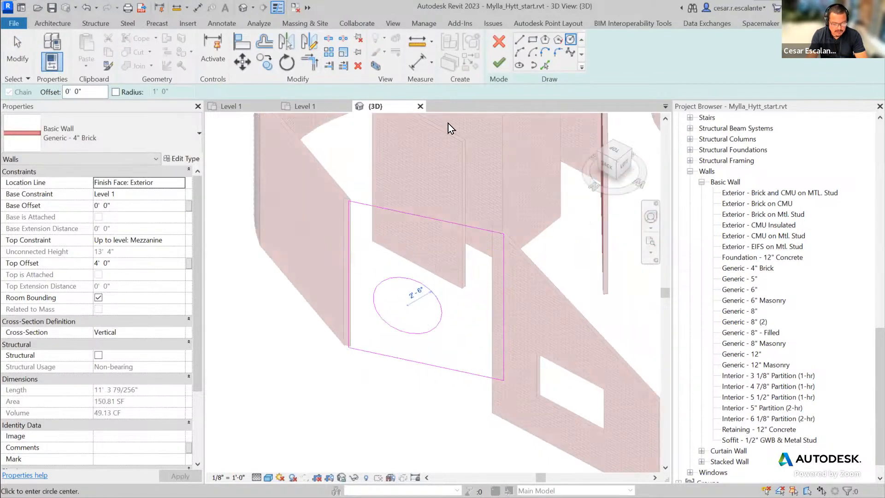
{"action": "left_click", "coordinate": [505, 65]}
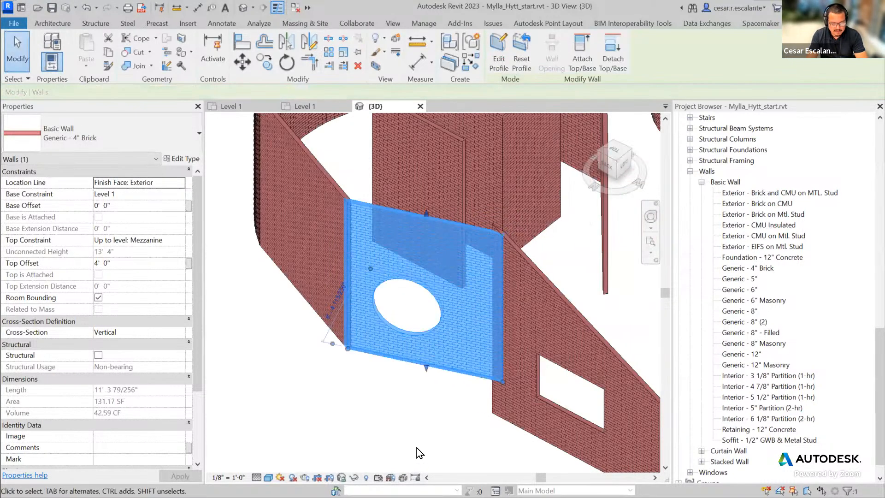
{"action": "left_click", "coordinate": [417, 450]}
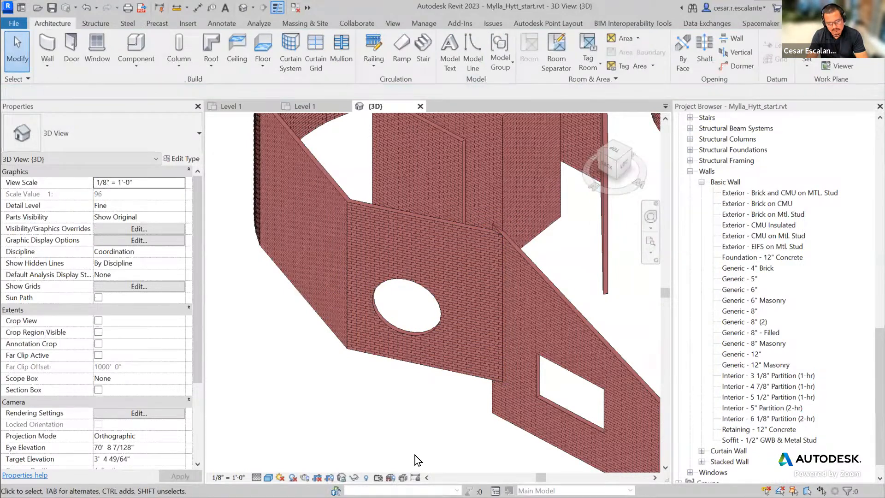
- Sketch a rectangle about 1'-8" by 1'-7" inside the wall's circular opening and finish the profile edit
{"action": "left_click", "coordinate": [474, 286]}
{"action": "left_click", "coordinate": [506, 60]}
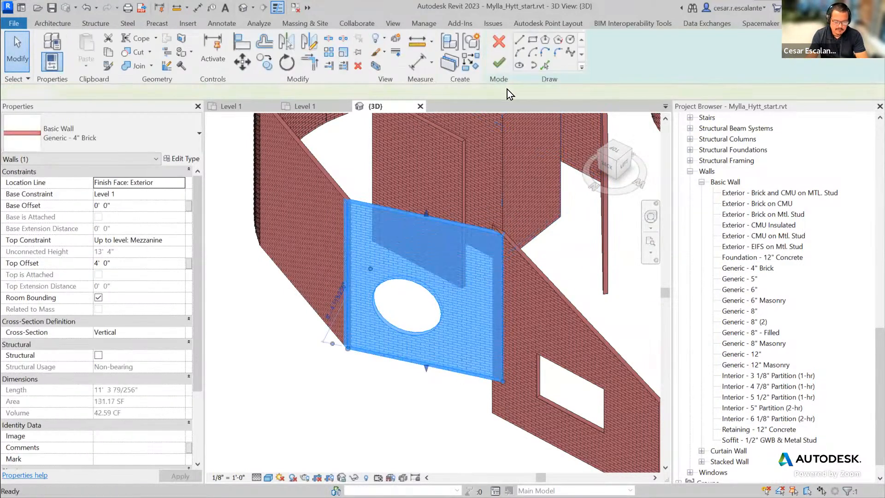
{"action": "left_click", "coordinate": [534, 41]}
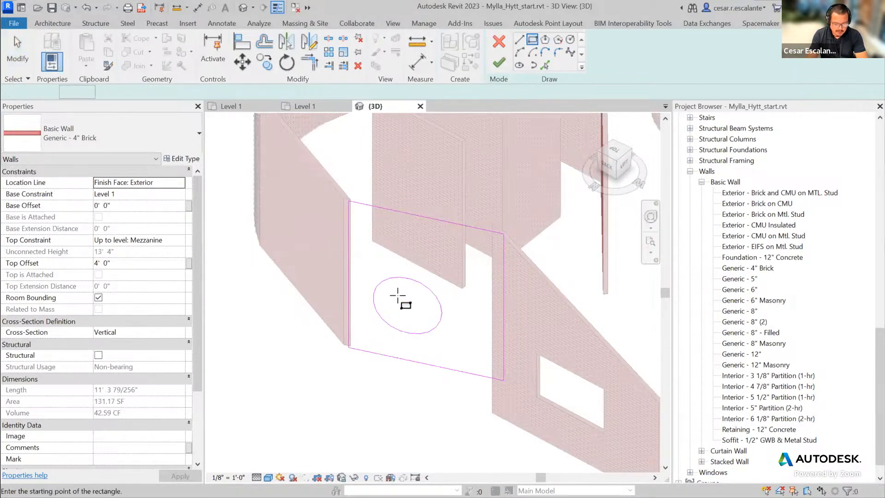
{"action": "left_click", "coordinate": [398, 296]}
{"action": "left_click", "coordinate": [430, 308]}
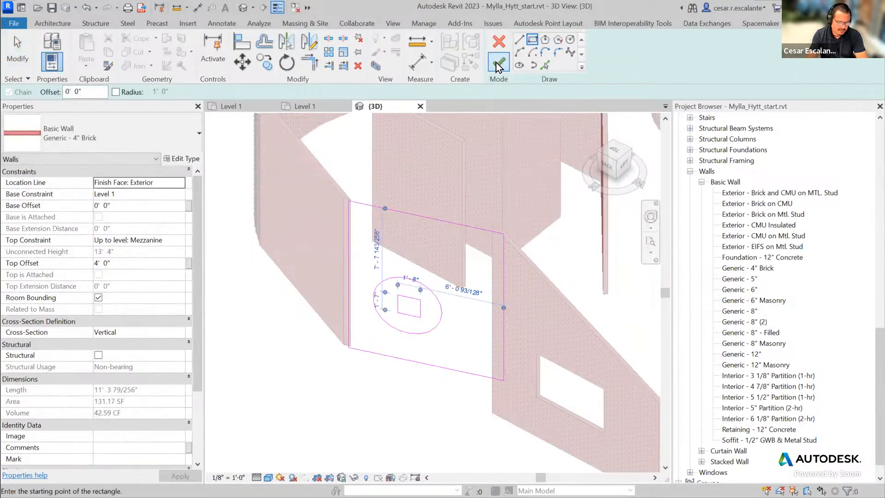
{"action": "left_click", "coordinate": [497, 63]}
{"action": "left_click", "coordinate": [379, 425]}
- Delete the small rectangle inside the circular opening from the wall's profile sketch and finish the edit
{"action": "scroll", "coordinate": [511, 187], "scroll_direction": "up", "scroll_amount": 4}
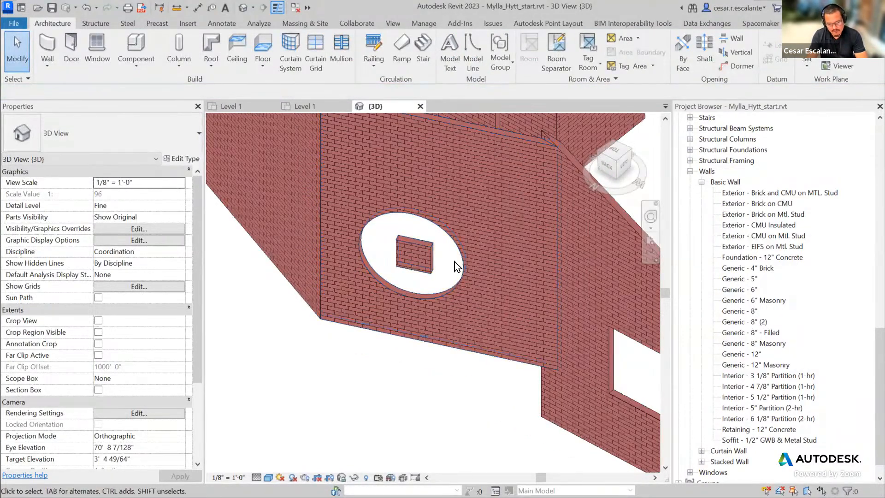
{"action": "left_click", "coordinate": [429, 257]}
{"action": "left_click", "coordinate": [498, 51]}
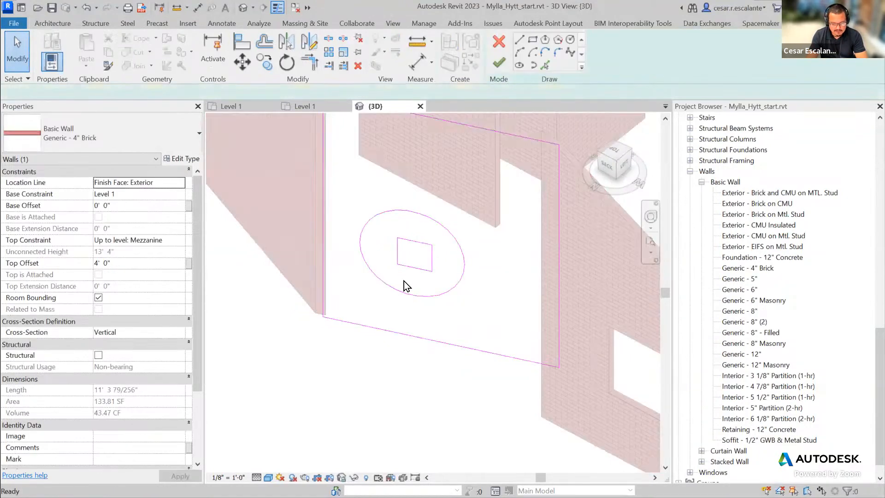
{"action": "left_click", "coordinate": [432, 242]}
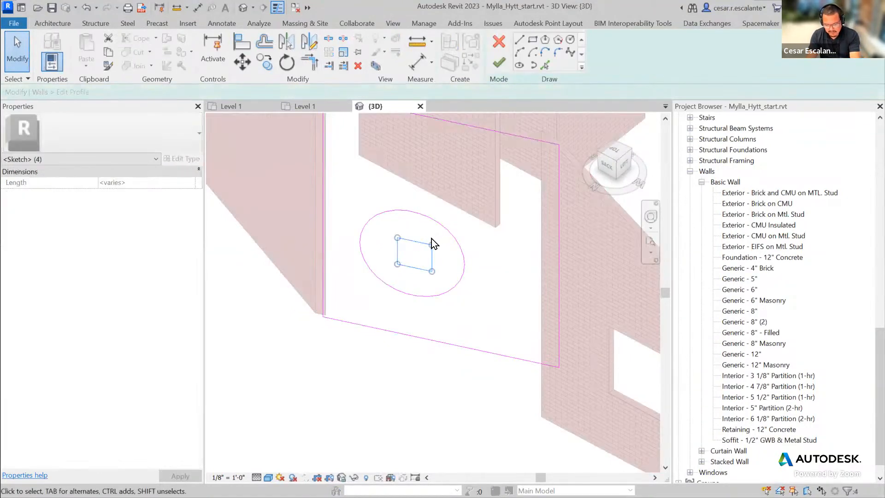
{"action": "key", "text": "Delete"}
{"action": "left_click", "coordinate": [499, 63]}
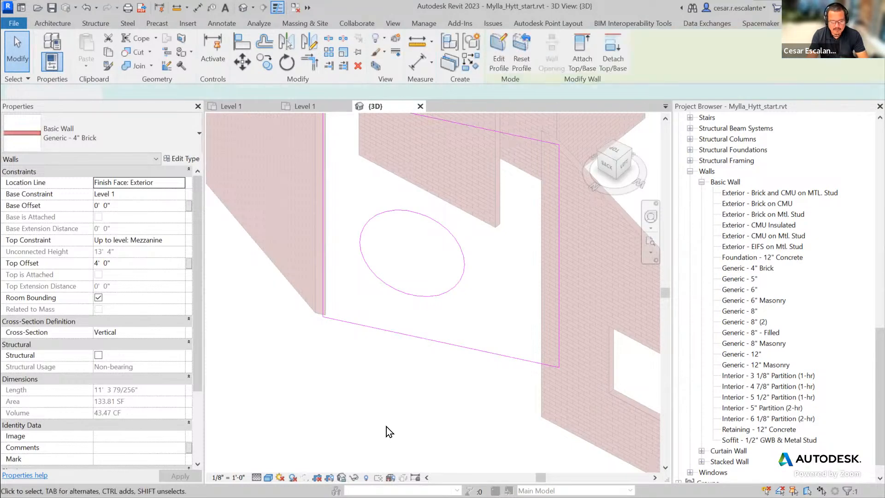
{"action": "left_click", "coordinate": [385, 422]}
- Reopen the profile of the wall with the circular opening and delete the circle and all four boundary lines
{"action": "scroll", "coordinate": [385, 422], "scroll_direction": "down", "scroll_amount": 8}
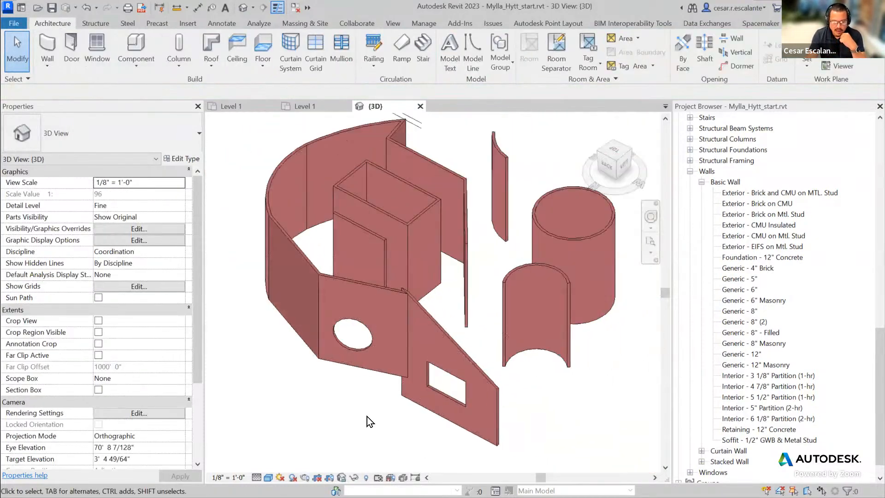
{"action": "scroll", "coordinate": [478, 433], "scroll_direction": "down", "scroll_amount": 1}
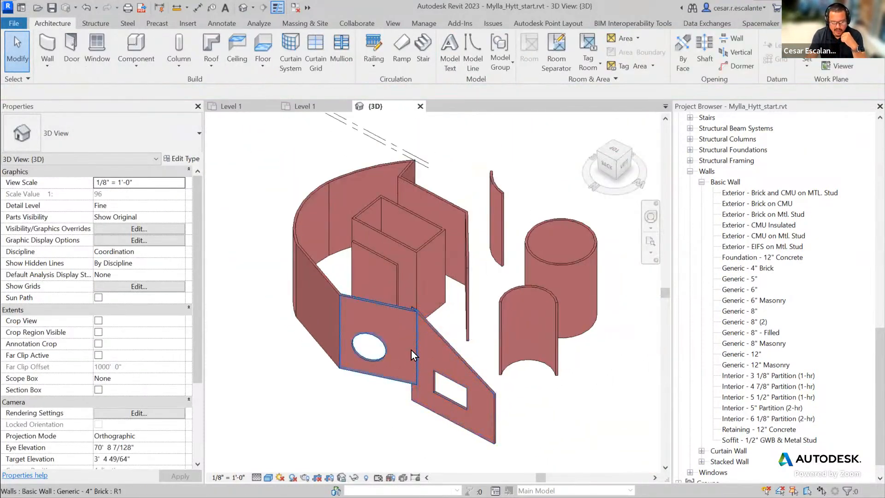
{"action": "left_click", "coordinate": [397, 305]}
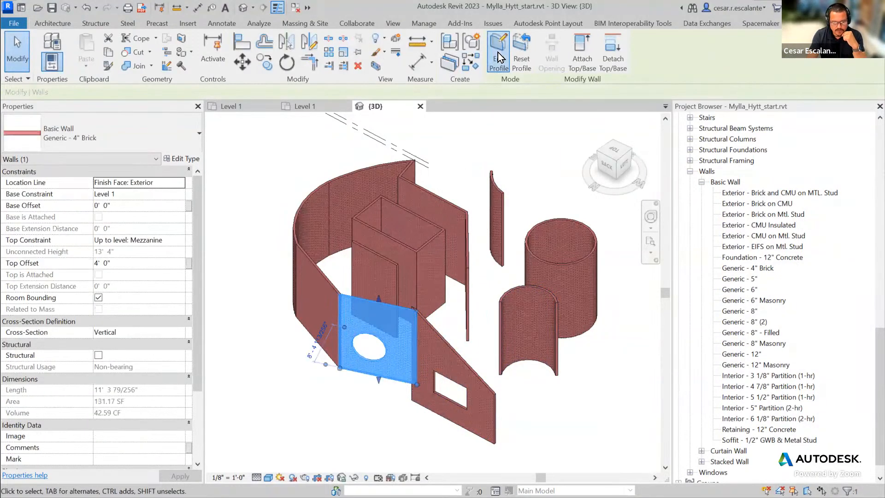
{"action": "left_click", "coordinate": [499, 58]}
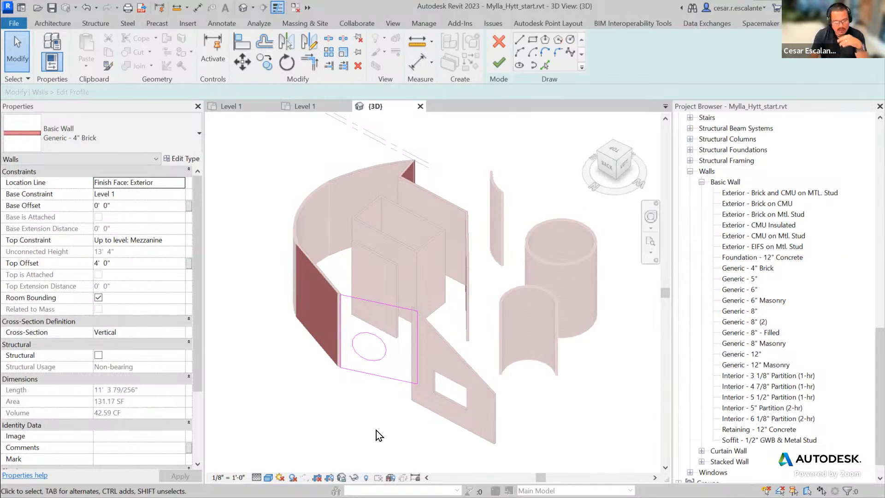
{"action": "scroll", "coordinate": [404, 363], "scroll_direction": "up", "scroll_amount": 1}
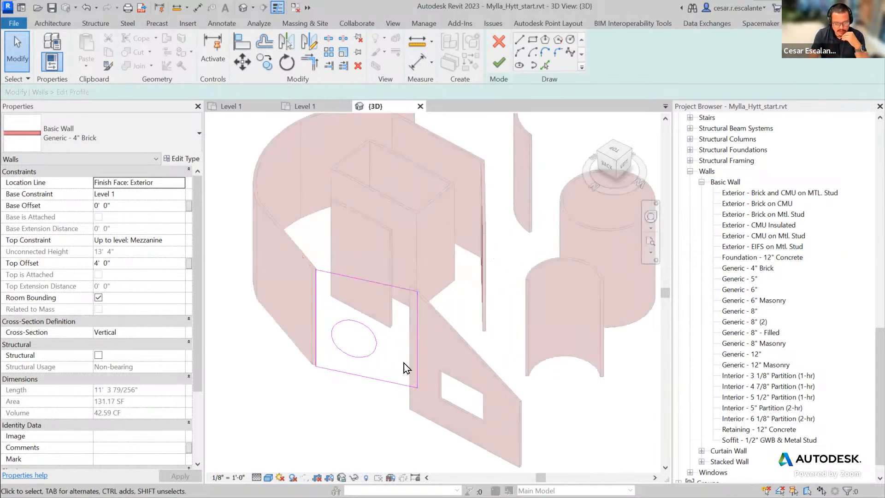
{"action": "left_click", "coordinate": [380, 346]}
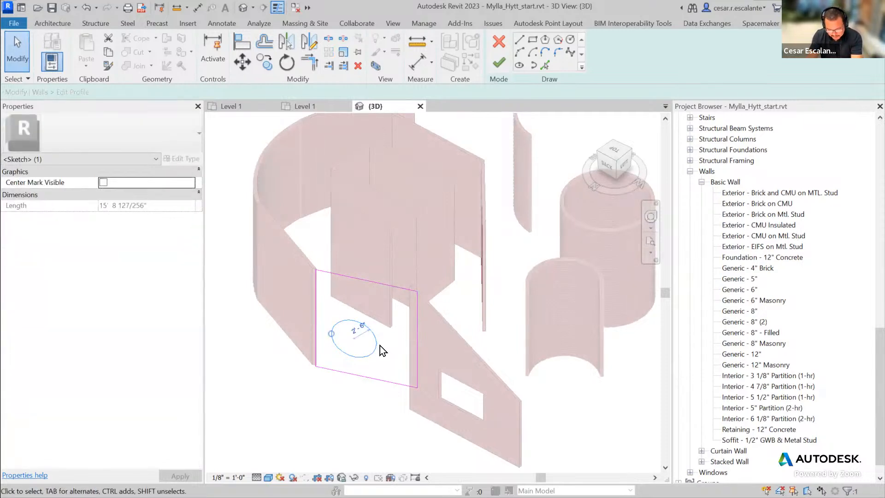
{"action": "key", "text": "Delete"}
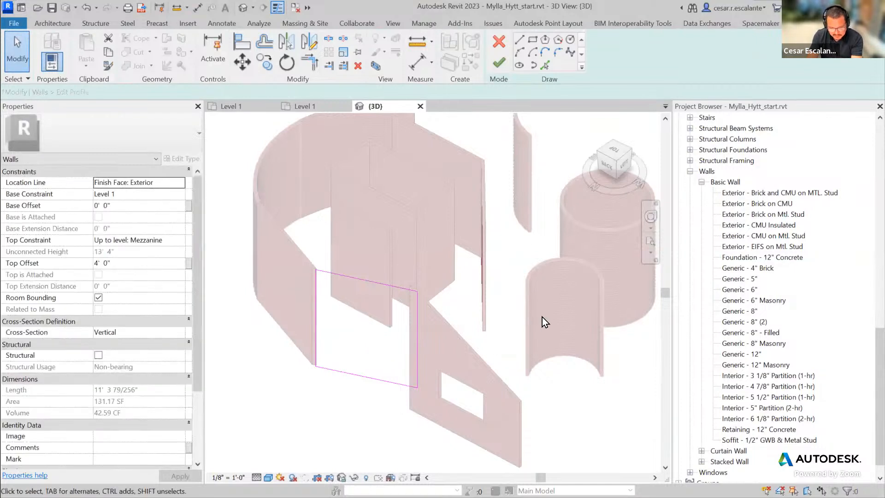
{"action": "left_click", "coordinate": [519, 40]}
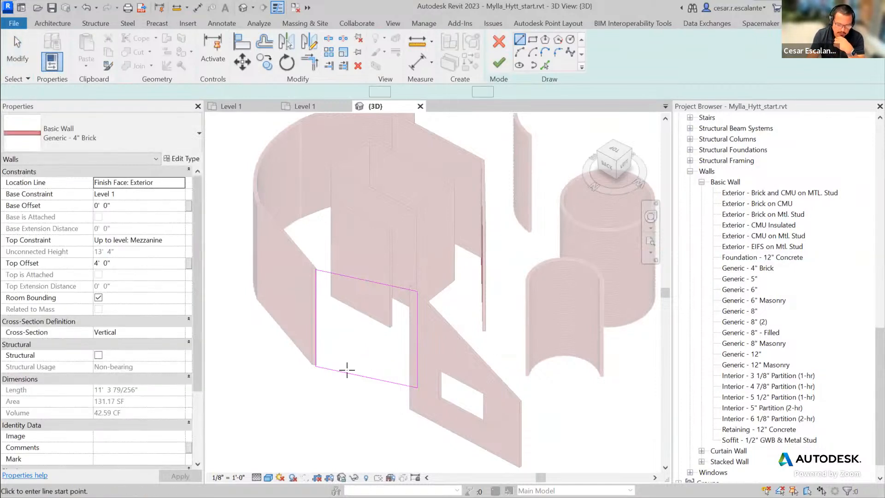
{"action": "key", "text": "Escape"}
{"action": "key", "text": "Escape"}
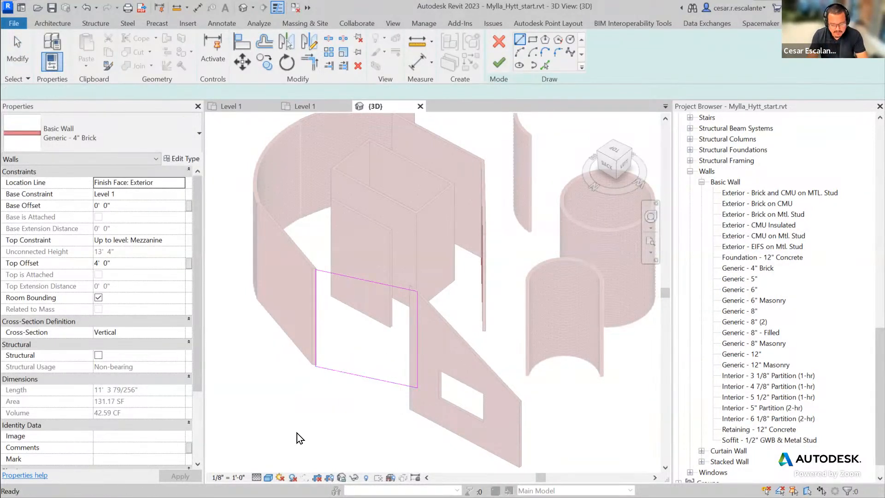
{"action": "left_click_drag", "start_coordinate": [291, 429], "coordinate": [429, 262]}
{"action": "key", "text": "Delete"}
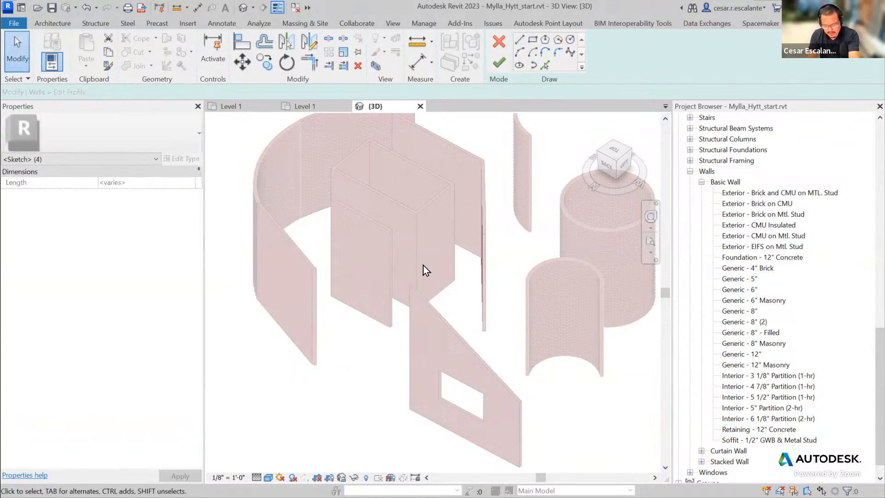
- Sketch a closed four-pointed star from eight chained lines as the wall's new profile and finish the edit
{"action": "left_click", "coordinate": [521, 42]}
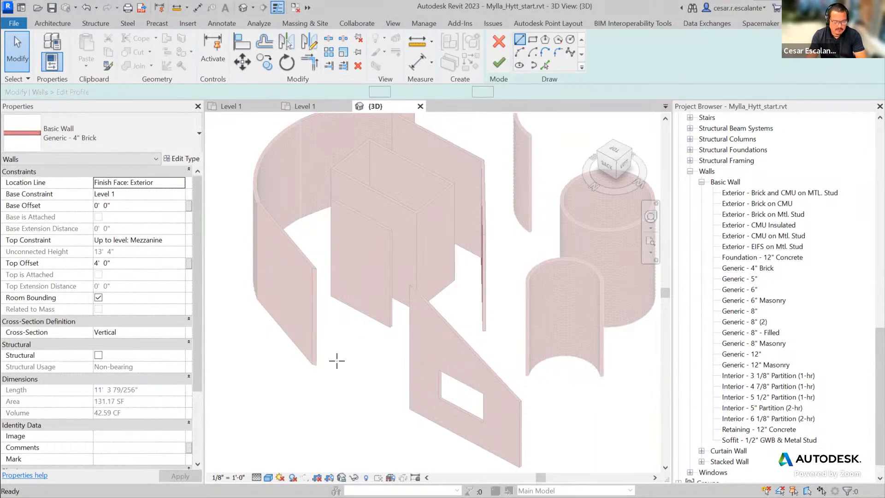
{"action": "left_click", "coordinate": [335, 258]}
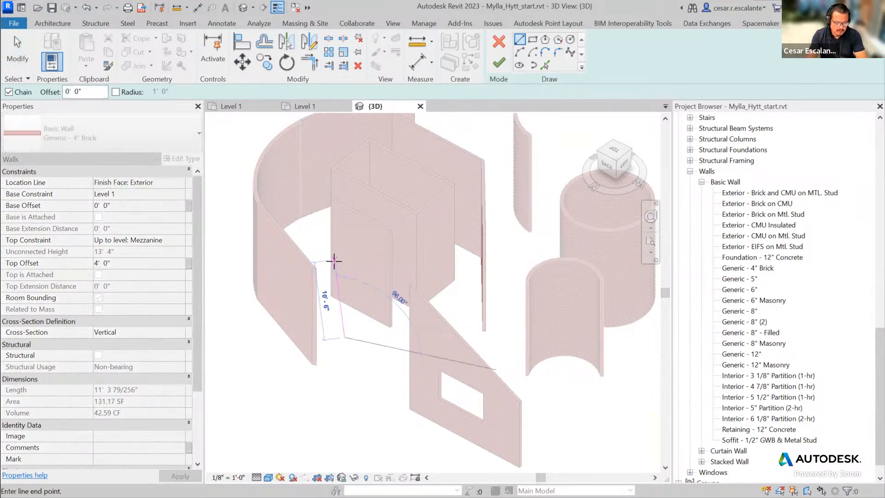
{"action": "left_click", "coordinate": [373, 303]}
{"action": "left_click", "coordinate": [437, 266]}
{"action": "left_click", "coordinate": [430, 342]}
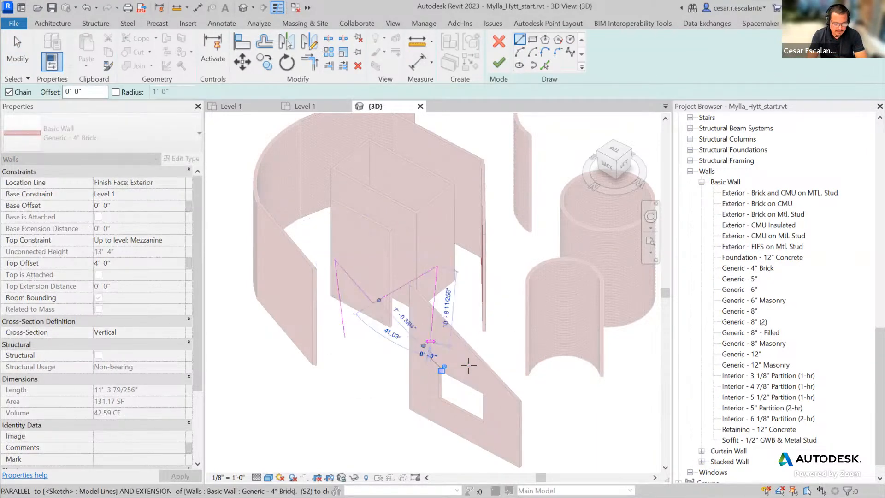
{"action": "left_click", "coordinate": [485, 404]}
{"action": "left_click", "coordinate": [392, 380]}
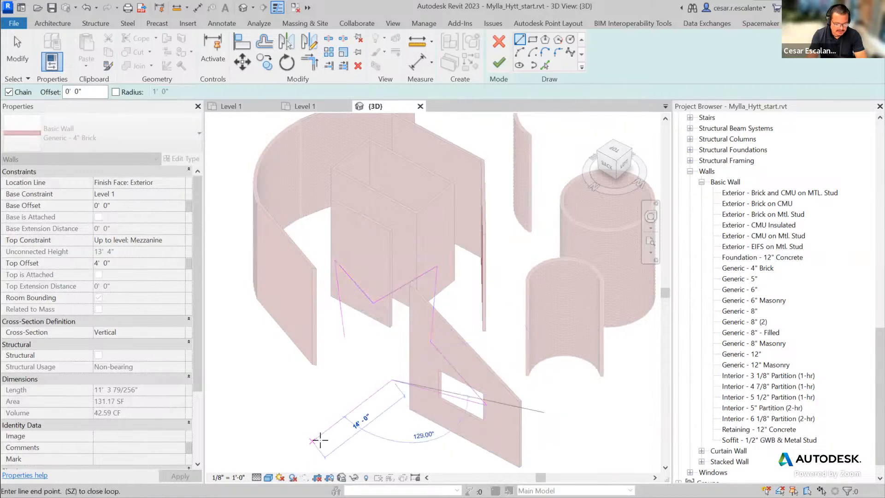
{"action": "left_click", "coordinate": [322, 435]}
{"action": "left_click", "coordinate": [345, 336]}
{"action": "left_click", "coordinate": [335, 259]}
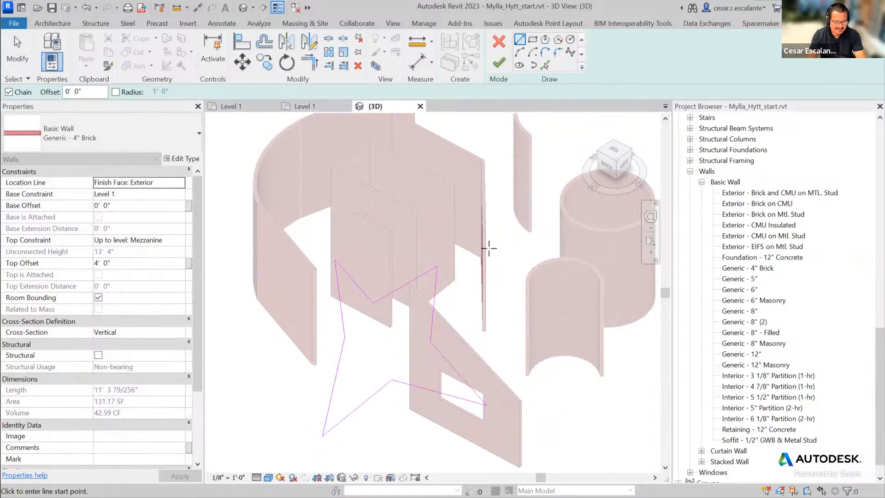
{"action": "left_click", "coordinate": [498, 62]}
{"action": "left_click", "coordinate": [551, 411]}
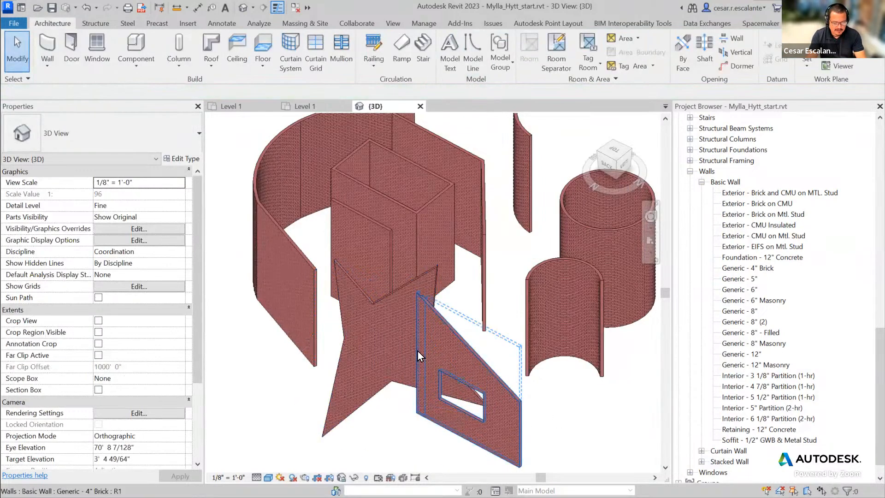
- Try moving the star-shaped wall away from its neighbours, unjoining the elements, and undo the move
{"action": "left_click", "coordinate": [374, 305]}
{"action": "left_click_drag", "start_coordinate": [374, 306], "coordinate": [310, 411]}
{"action": "left_click", "coordinate": [628, 250]}
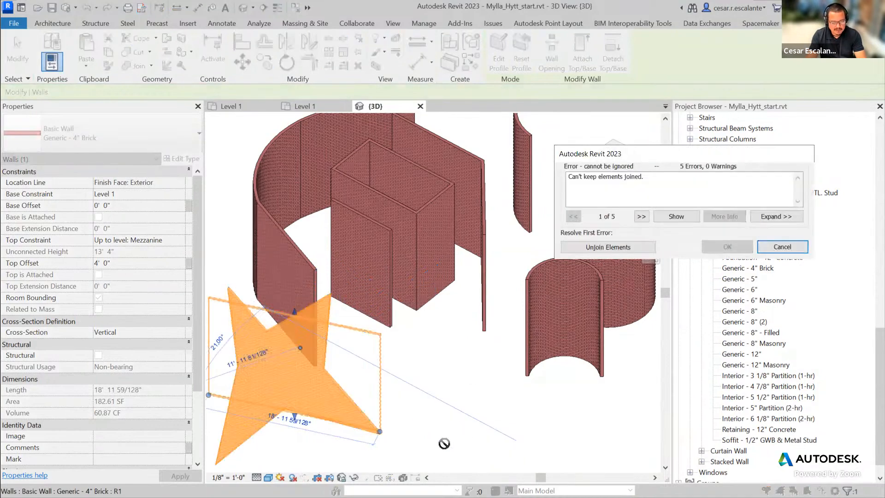
{"action": "left_click", "coordinate": [616, 248]}
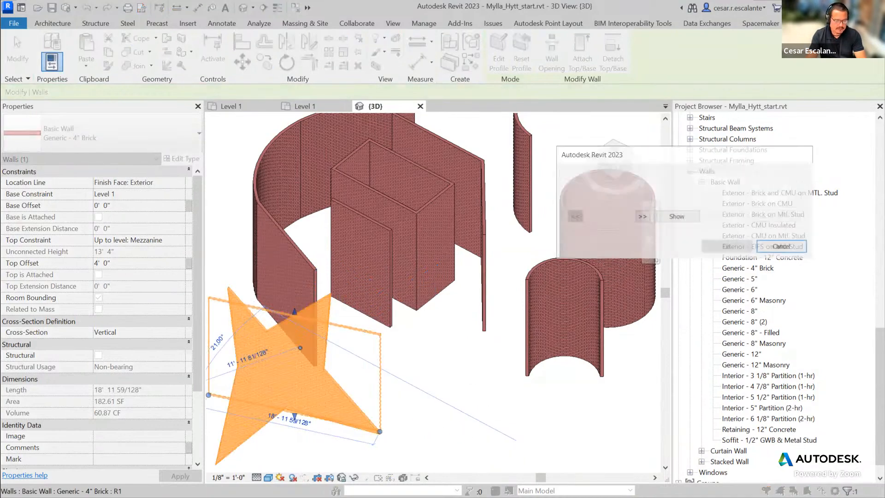
{"action": "key", "text": "ctrl+z"}
{"action": "scroll", "coordinate": [519, 374], "scroll_direction": "down", "scroll_amount": 2}
{"action": "scroll", "coordinate": [396, 420], "scroll_direction": "up", "scroll_amount": 2}
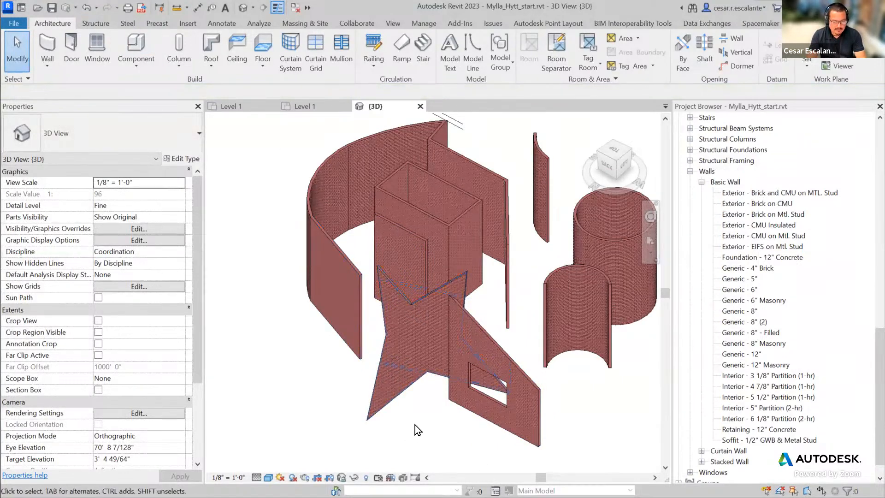
- Reset the profiles of the star-shaped wall and of the sloped wall with the rectangular opening
{"action": "left_click", "coordinate": [403, 383]}
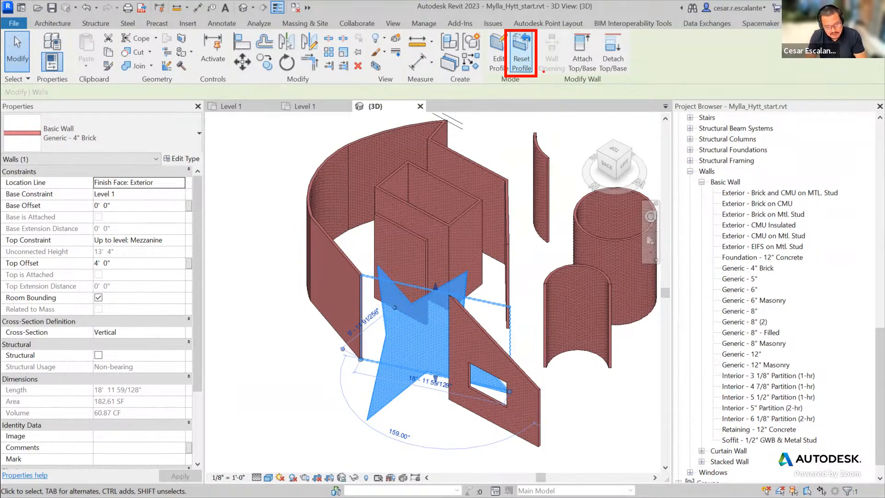
{"action": "left_click", "coordinate": [524, 63]}
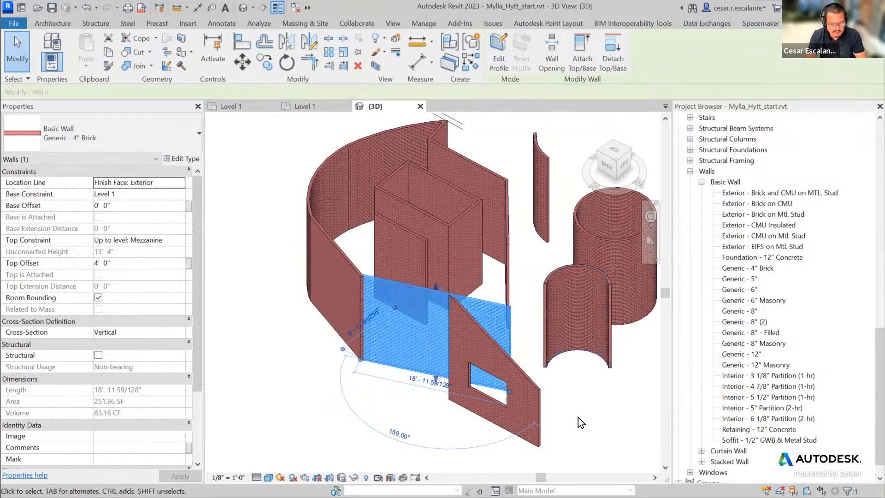
{"action": "left_click", "coordinate": [548, 424]}
{"action": "left_click", "coordinate": [541, 419]}
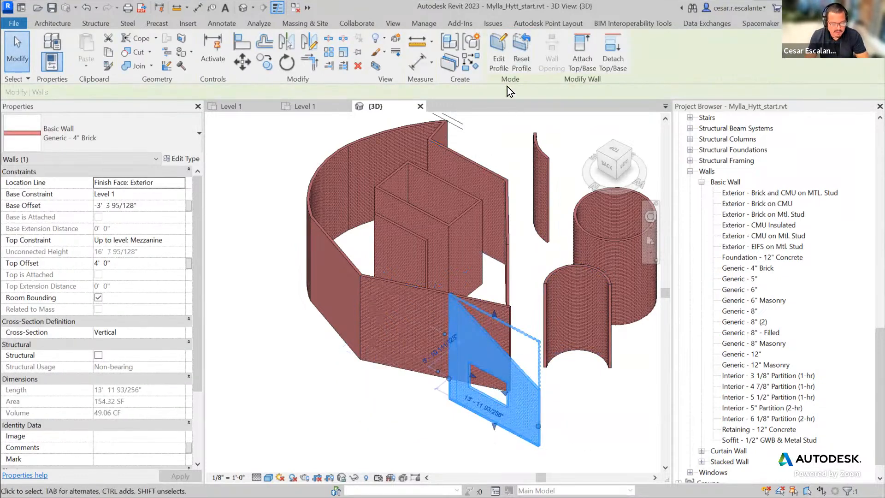
{"action": "left_click", "coordinate": [525, 61]}
{"action": "left_click", "coordinate": [380, 430]}
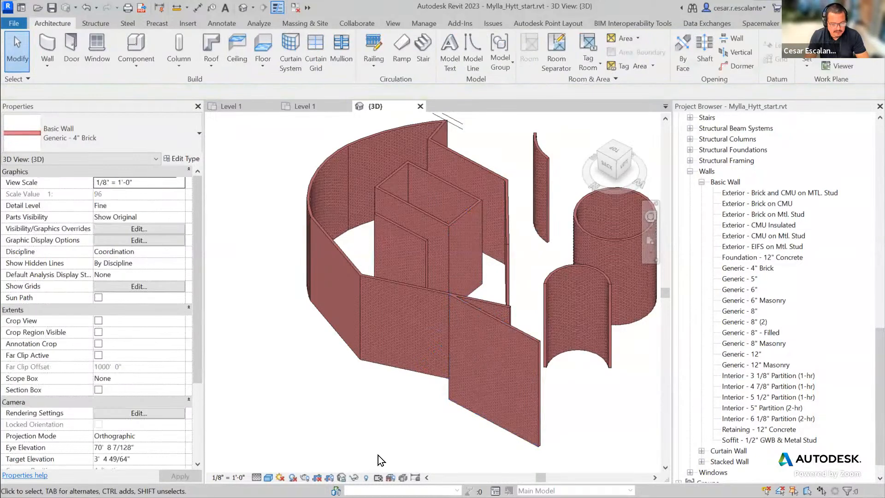
- Open the profile of the straight end wall and shorten its outer vertical line from the upper end to 7'-6"
{"action": "scroll", "coordinate": [376, 435], "scroll_direction": "down", "scroll_amount": 3}
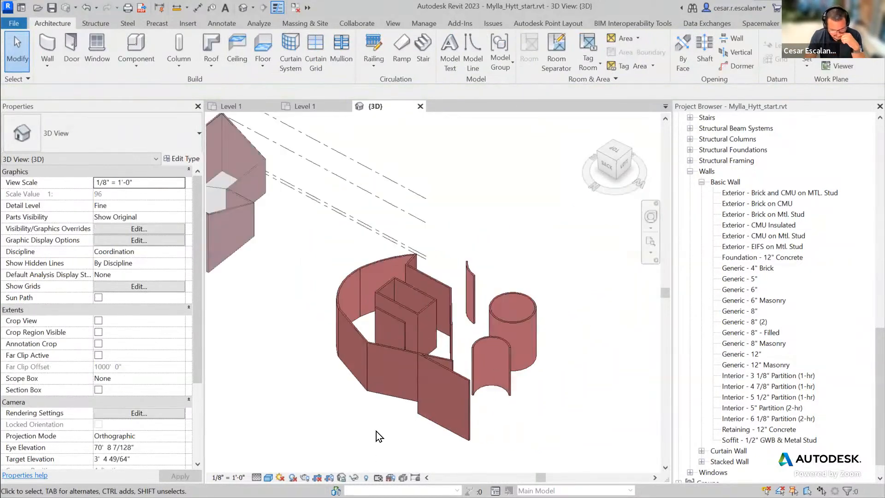
{"action": "middle_click_drag", "start_coordinate": [376, 430], "coordinate": [549, 395]}
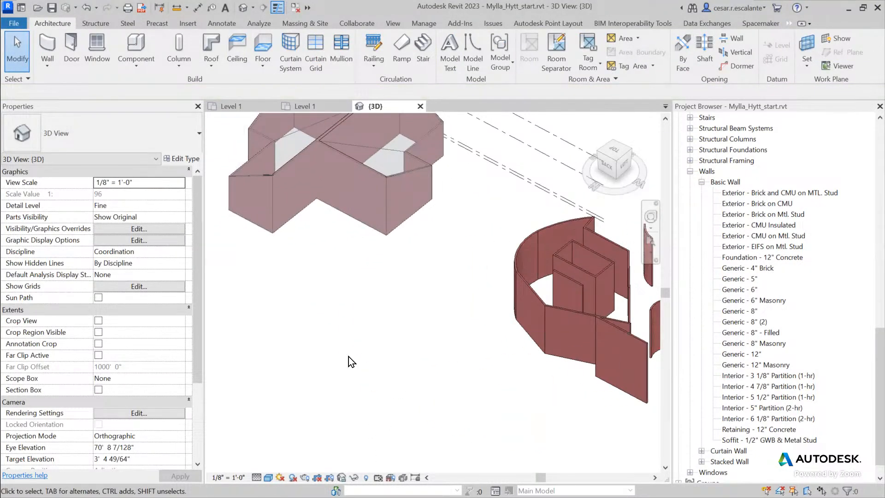
{"action": "middle_click_drag", "start_coordinate": [348, 356], "coordinate": [227, 388]}
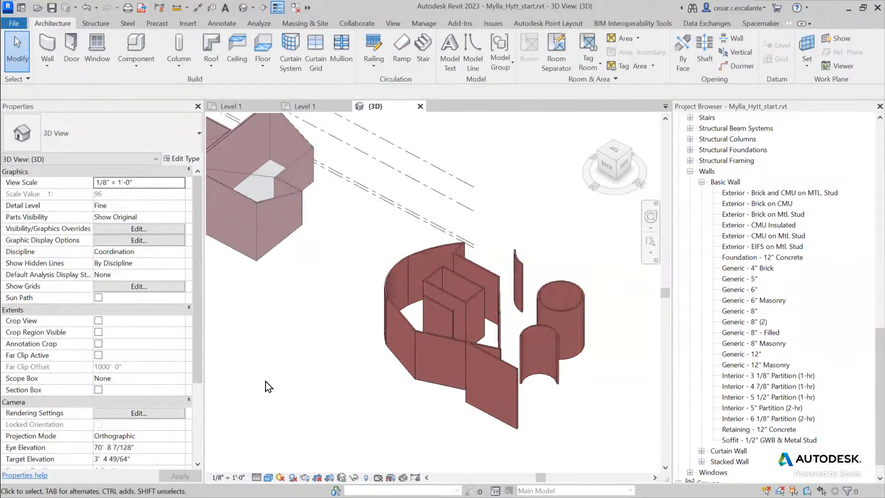
{"action": "left_click", "coordinate": [502, 391]}
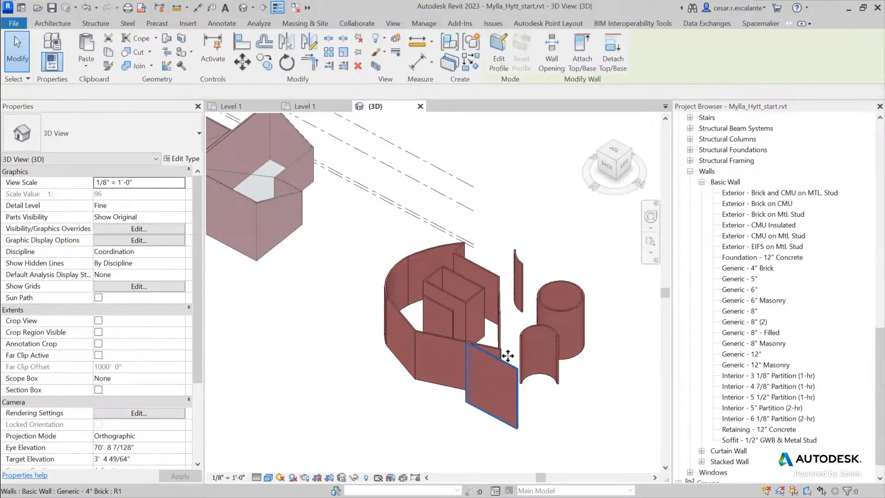
{"action": "left_click", "coordinate": [497, 57]}
{"action": "scroll", "coordinate": [528, 430], "scroll_direction": "up", "scroll_amount": 3}
{"action": "scroll", "coordinate": [524, 411], "scroll_direction": "up", "scroll_amount": 2}
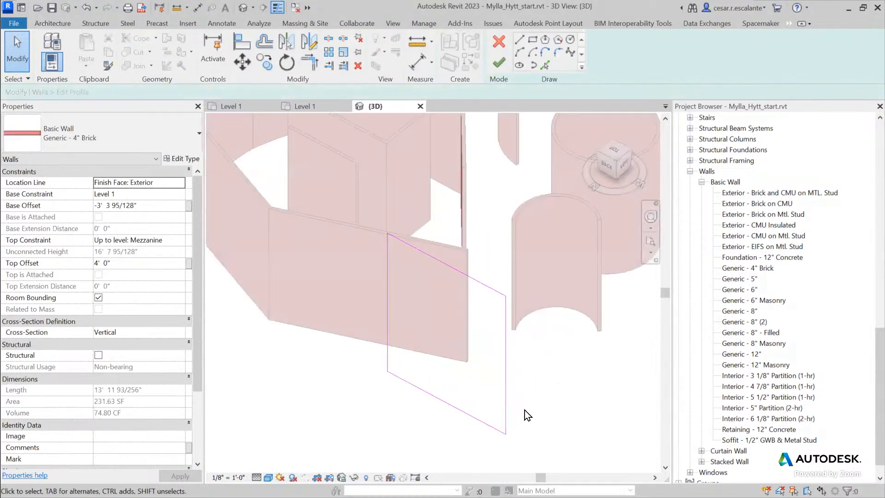
{"action": "left_click", "coordinate": [506, 377]}
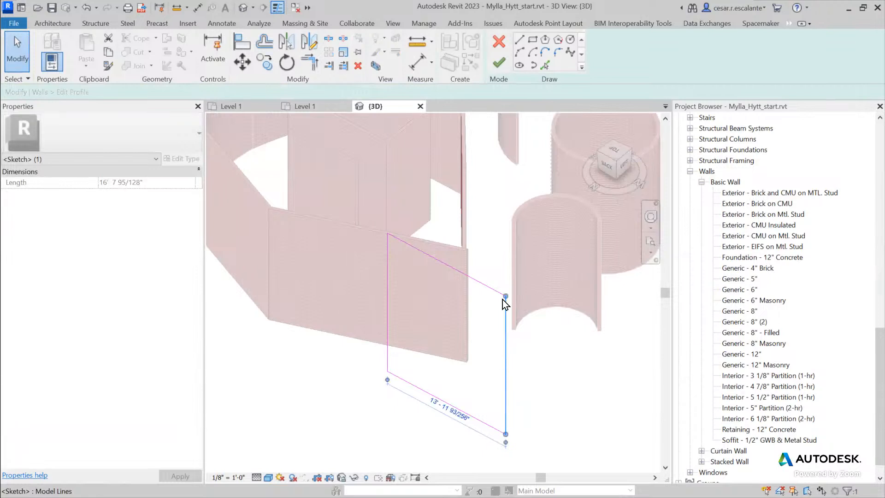
{"action": "left_click_drag", "start_coordinate": [506, 296], "coordinate": [506, 370]}
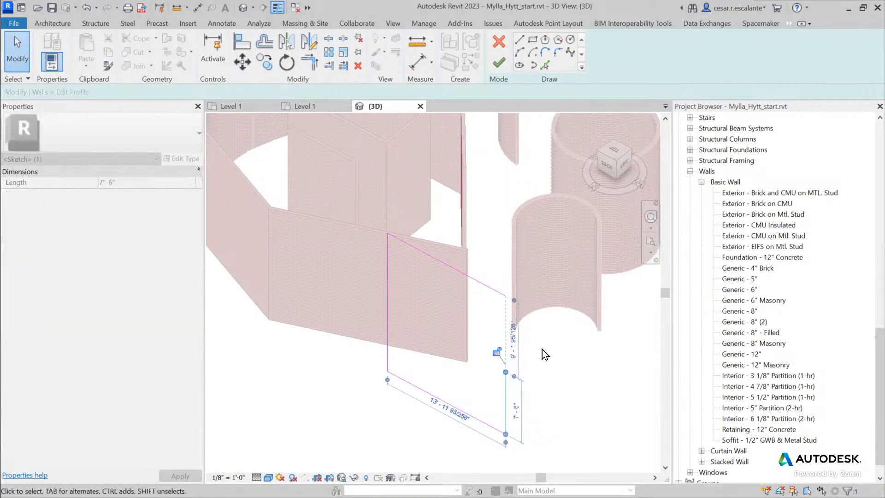
- Try to pull the top line's outer end down to the shortened vertical line, cancelling the constraint removal
{"action": "left_click", "coordinate": [544, 347]}
{"action": "left_click", "coordinate": [501, 293]}
{"action": "left_click_drag", "start_coordinate": [506, 299], "coordinate": [505, 372]}
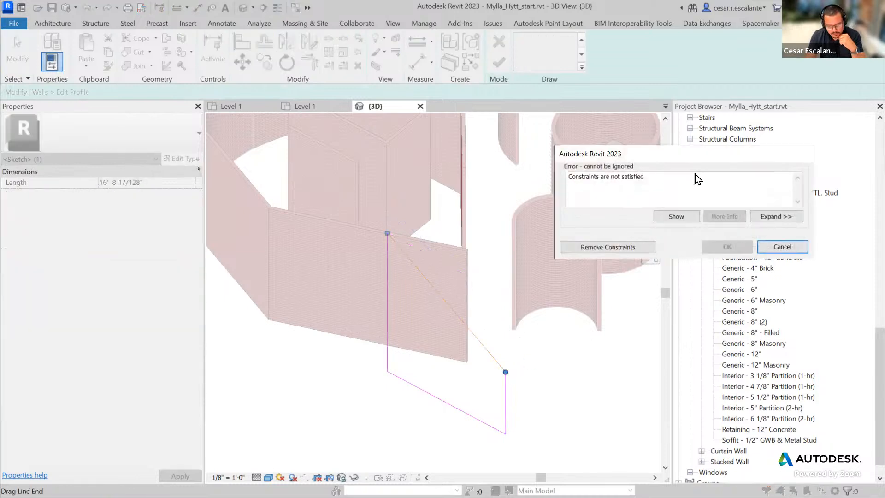
{"action": "left_click_drag", "start_coordinate": [654, 157], "coordinate": [547, 170]}
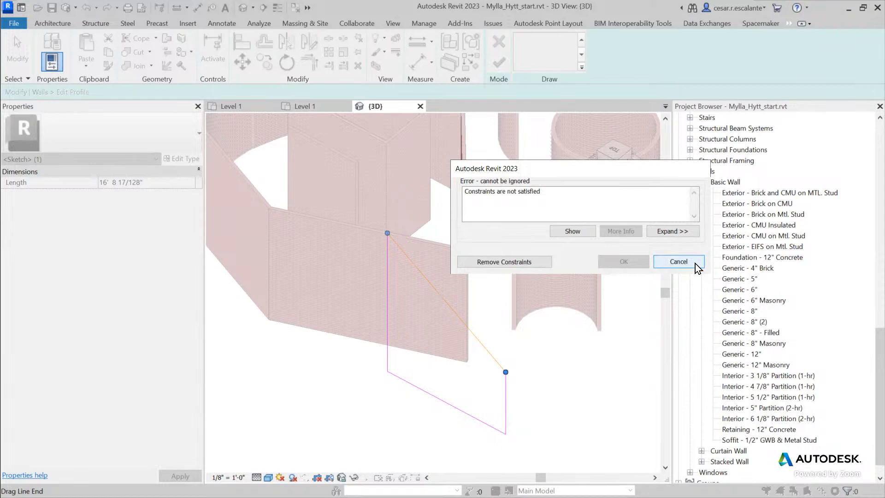
{"action": "left_click", "coordinate": [678, 261]}
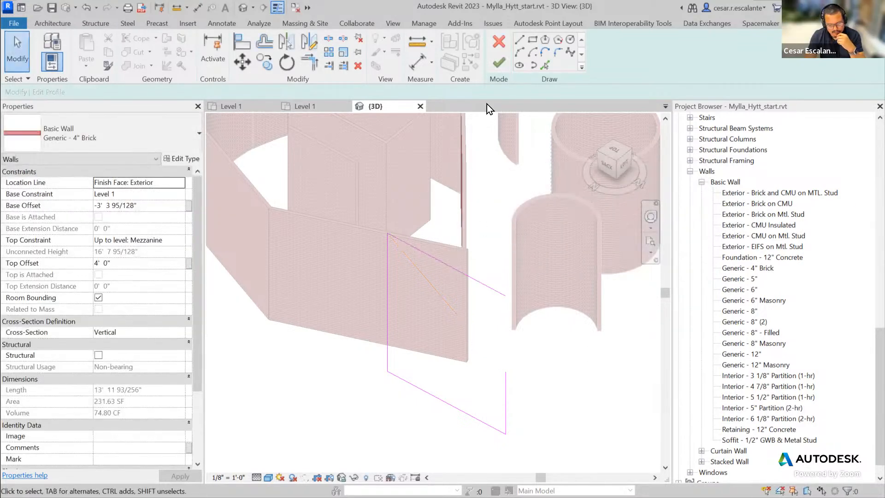
- Discard the end wall's profile edits and dismiss the save reminder without saving the project
{"action": "left_click", "coordinate": [499, 42]}
{"action": "left_click", "coordinate": [514, 269]}
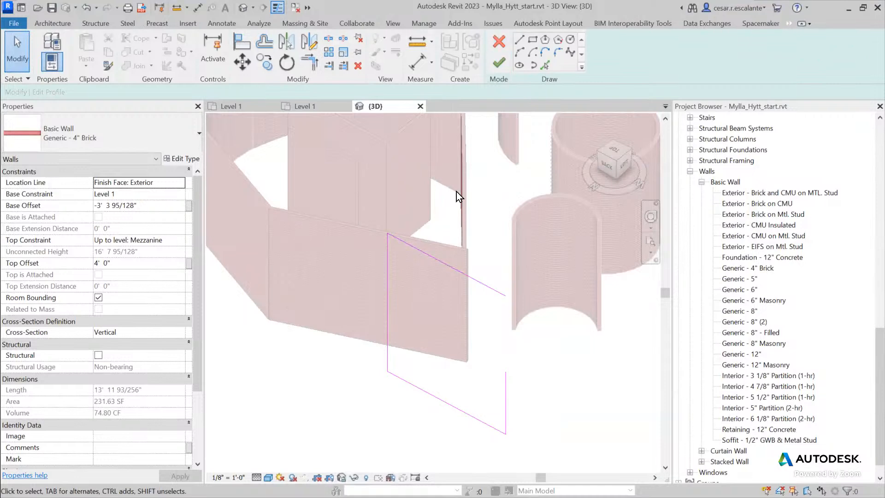
{"action": "left_click", "coordinate": [498, 42]}
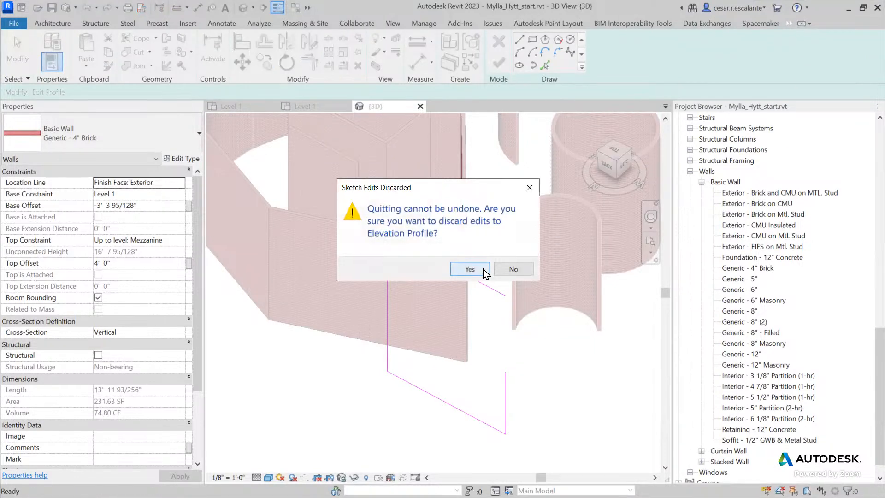
{"action": "left_click", "coordinate": [484, 269]}
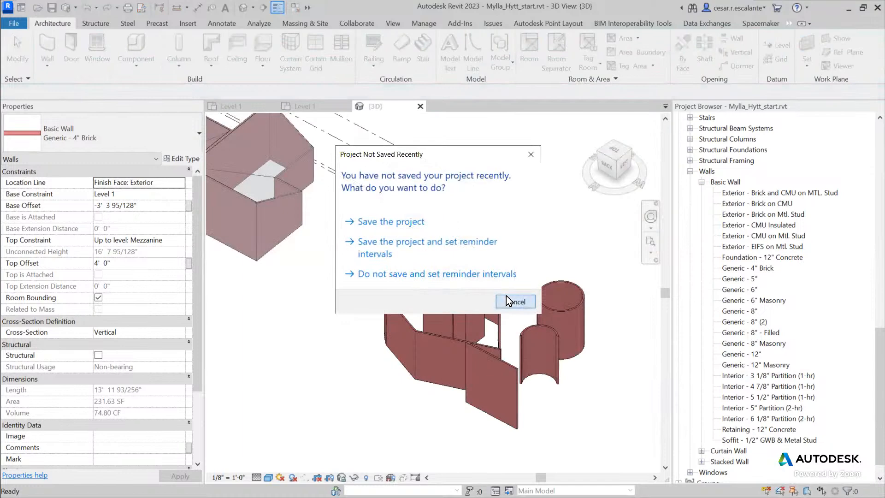
{"action": "left_click", "coordinate": [513, 302]}
- Reopen the end wall's profile and shorten its outer vertical line to about 8'-6"
{"action": "scroll", "coordinate": [587, 411], "scroll_direction": "up", "scroll_amount": 2}
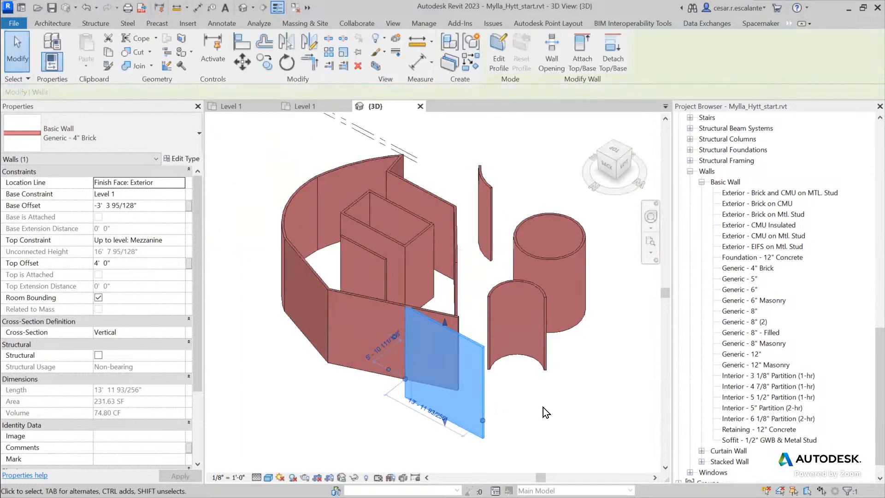
{"action": "left_click", "coordinate": [501, 69]}
{"action": "scroll", "coordinate": [504, 428], "scroll_direction": "up", "scroll_amount": 2}
{"action": "left_click", "coordinate": [474, 389]}
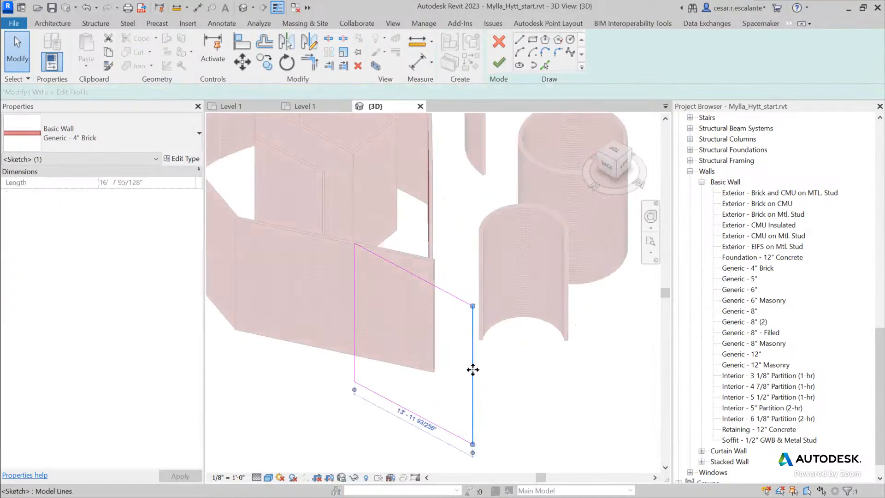
{"action": "left_click_drag", "start_coordinate": [472, 337], "coordinate": [472, 374]}
- Slope the top line by pulling its outer end down to the shortened vertical line and try to finish the profile
{"action": "left_click", "coordinate": [456, 296]}
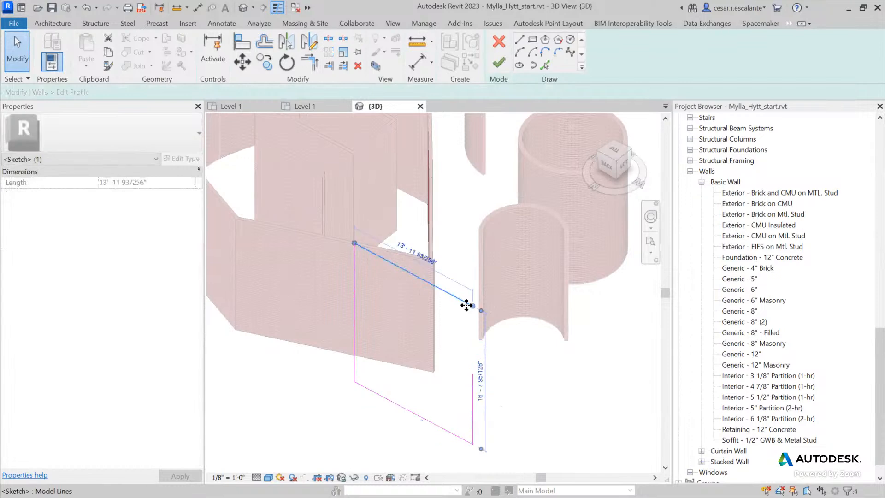
{"action": "left_click_drag", "start_coordinate": [472, 305], "coordinate": [474, 374]}
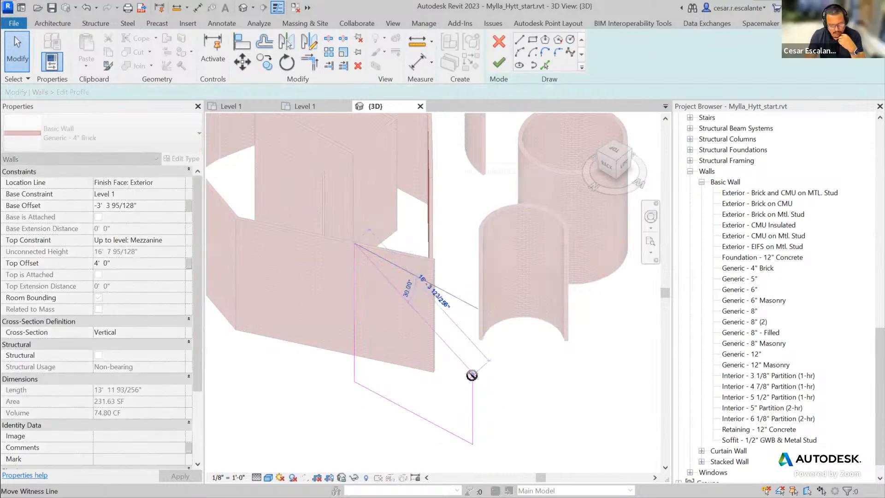
{"action": "left_click", "coordinate": [520, 262]}
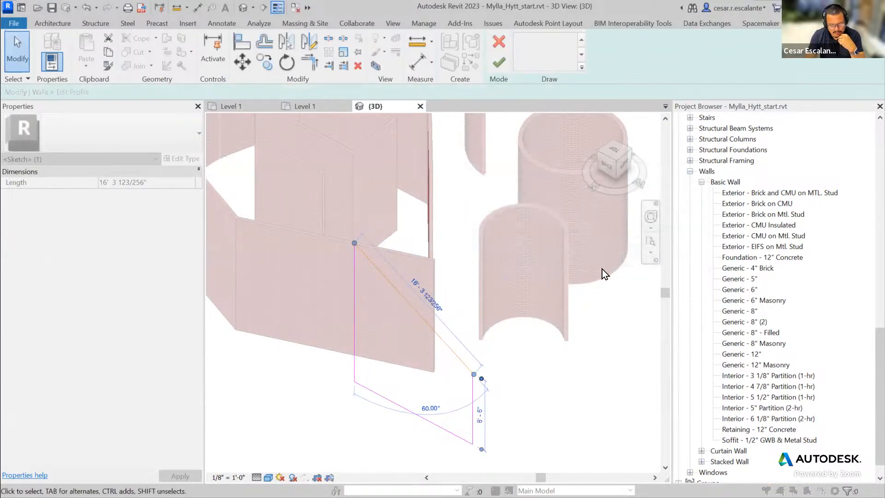
{"action": "left_click", "coordinate": [497, 67]}
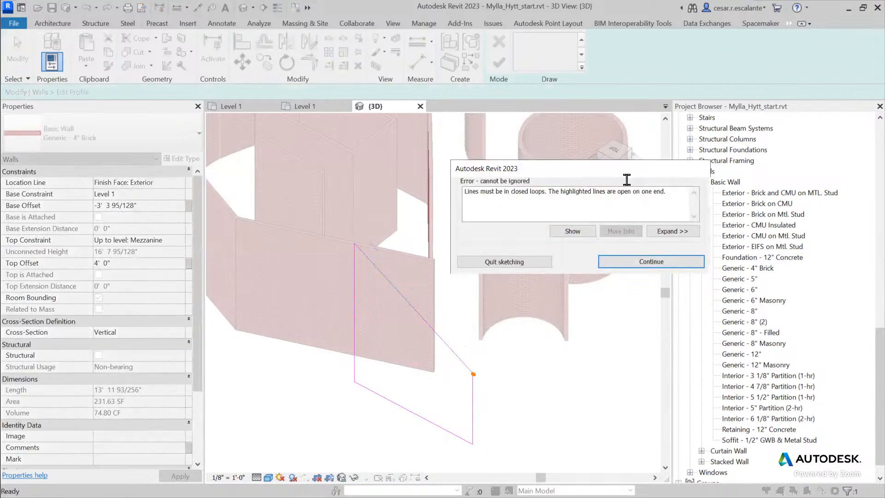
{"action": "left_click", "coordinate": [642, 264]}
- Trim the sloped top line and the outer vertical line to a corner with Trim/Extend to close the profile
{"action": "scroll", "coordinate": [501, 372], "scroll_direction": "up", "scroll_amount": 3}
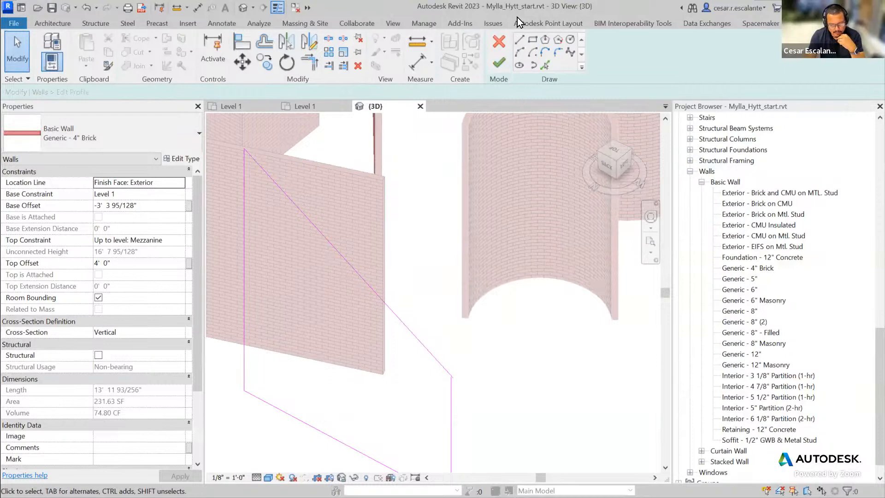
{"action": "mouse_move", "coordinate": [480, 27]}
{"action": "left_mouse_down"}
{"action": "mouse_move", "coordinate": [512, 49]}
{"action": "mouse_move", "coordinate": [533, 93]}
{"action": "left_mouse_up"}
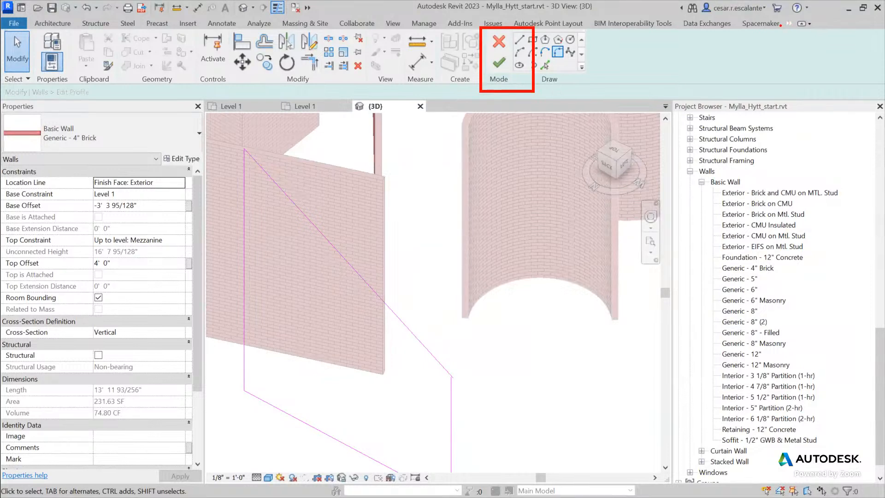
{"action": "key", "text": "Escape"}
{"action": "left_click", "coordinate": [788, 23]}
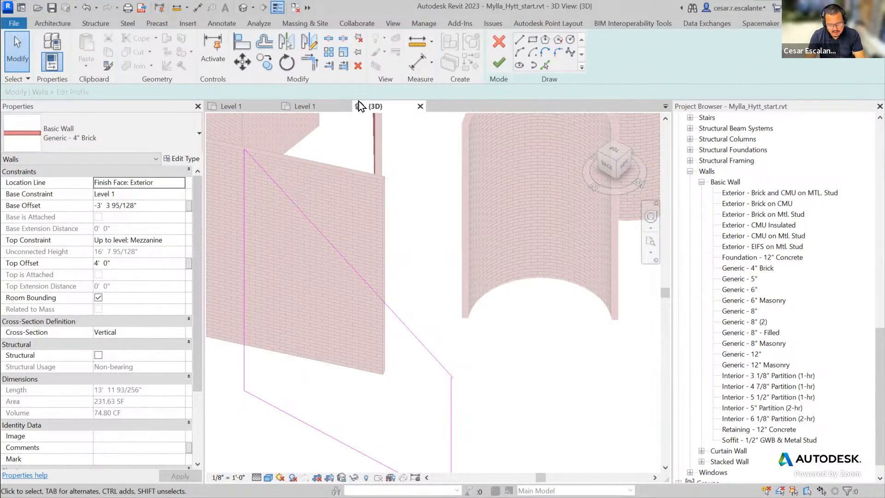
{"action": "left_click", "coordinate": [311, 70]}
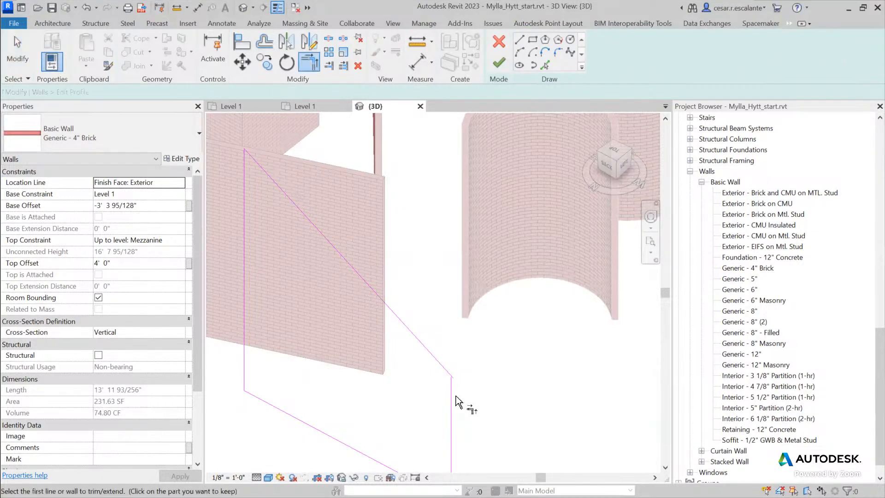
{"action": "left_click", "coordinate": [451, 402]}
{"action": "left_click", "coordinate": [443, 366]}
{"action": "key", "text": "Escape"}
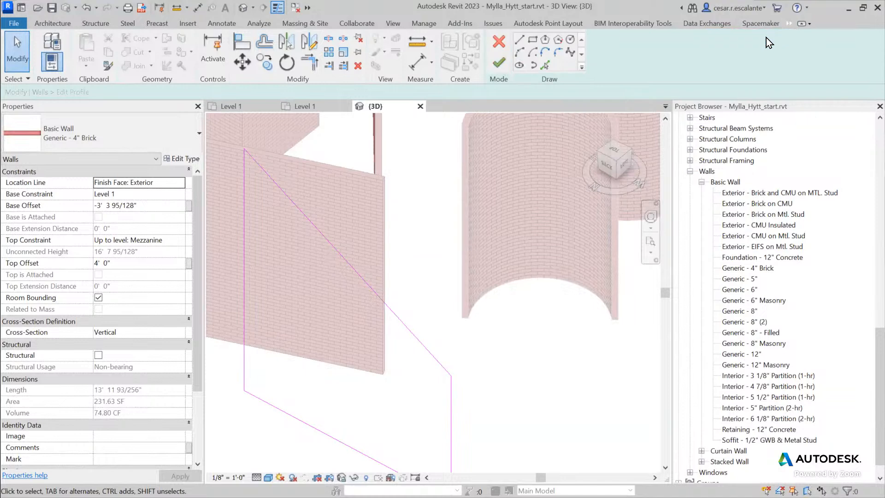
- Return to the profile editing tools, finish the end wall's sloped profile and deselect the wall
{"action": "left_click", "coordinate": [60, 22]}
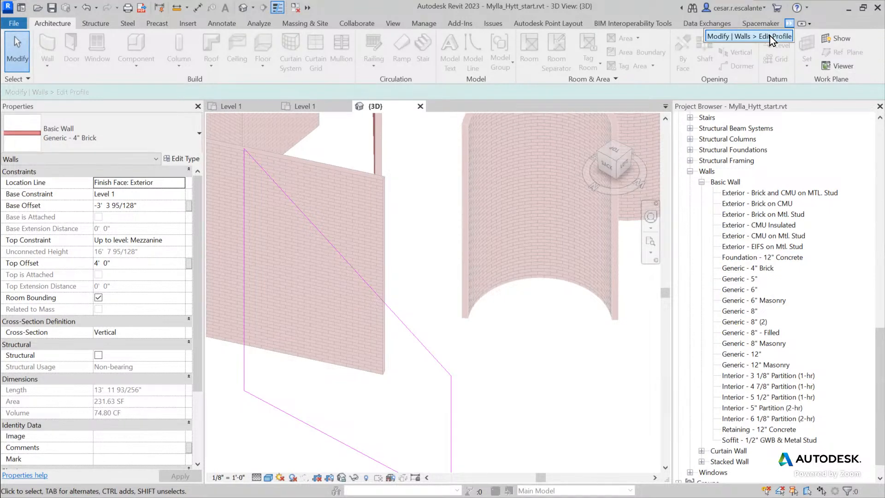
{"action": "left_click", "coordinate": [770, 36]}
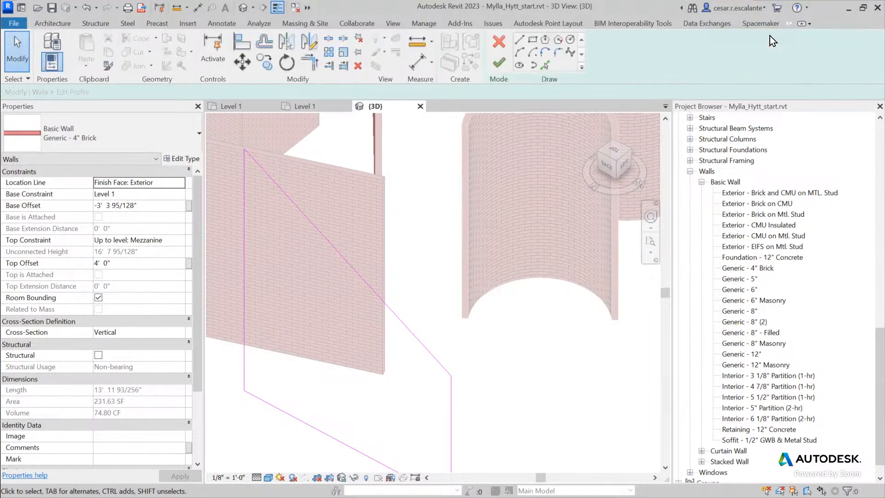
{"action": "left_click", "coordinate": [500, 65]}
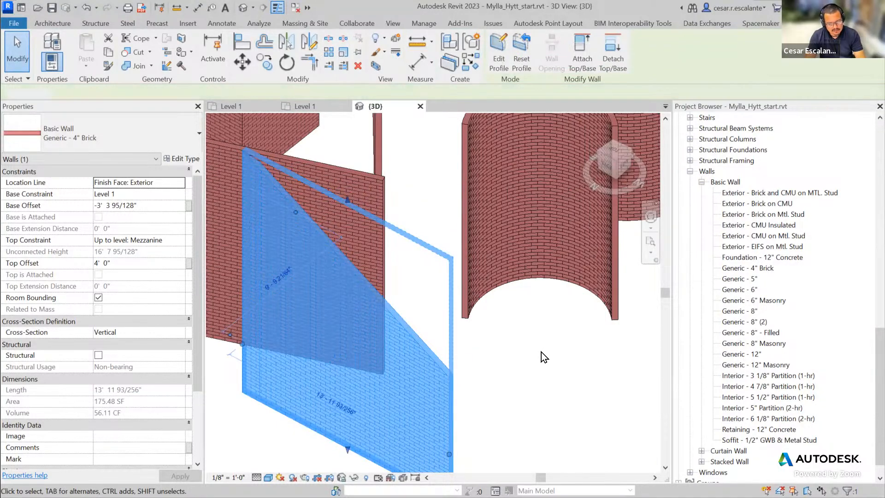
{"action": "left_click", "coordinate": [541, 352]}
{"action": "scroll", "coordinate": [534, 352], "scroll_direction": "down", "scroll_amount": 3}
{"action": "middle_click_drag", "start_coordinate": [587, 379], "coordinate": [492, 398]}
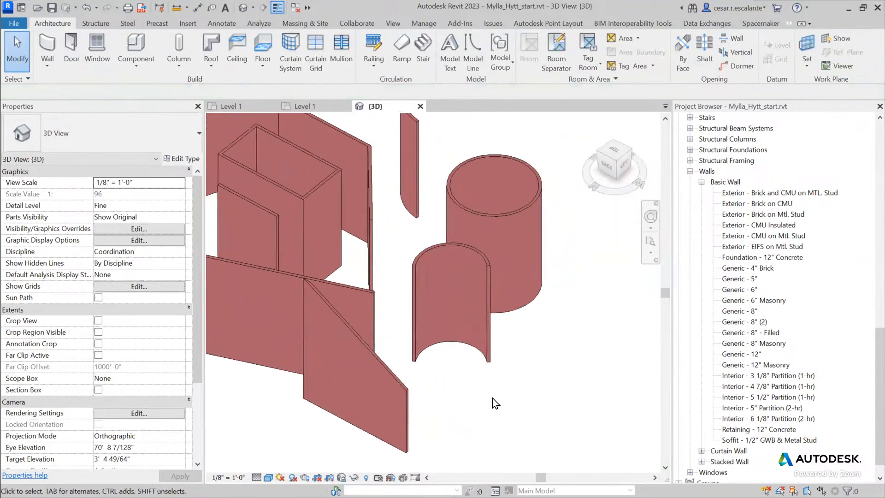
- Examine the end wall's finished sloped profile and its surrounding Generic - 4" Brick walls in the 3D view
{"action": "scroll", "coordinate": [492, 397], "scroll_direction": "down", "scroll_amount": 3}
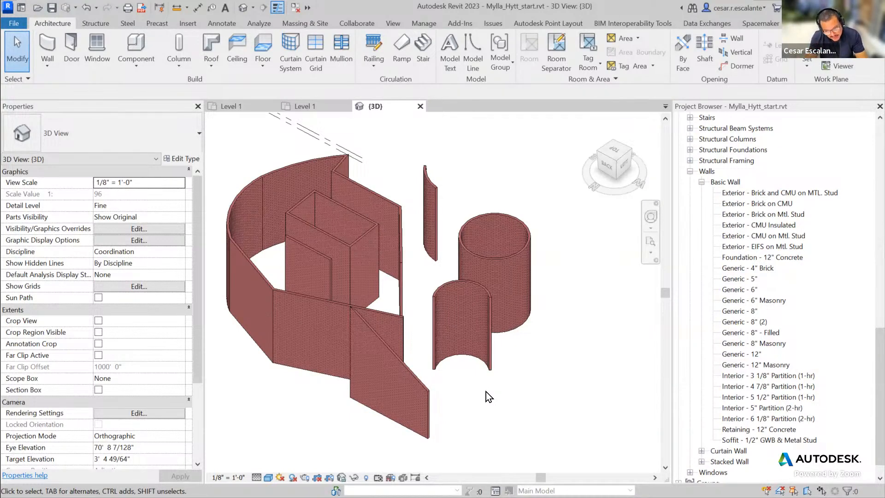
{"action": "left_click", "coordinate": [417, 382]}
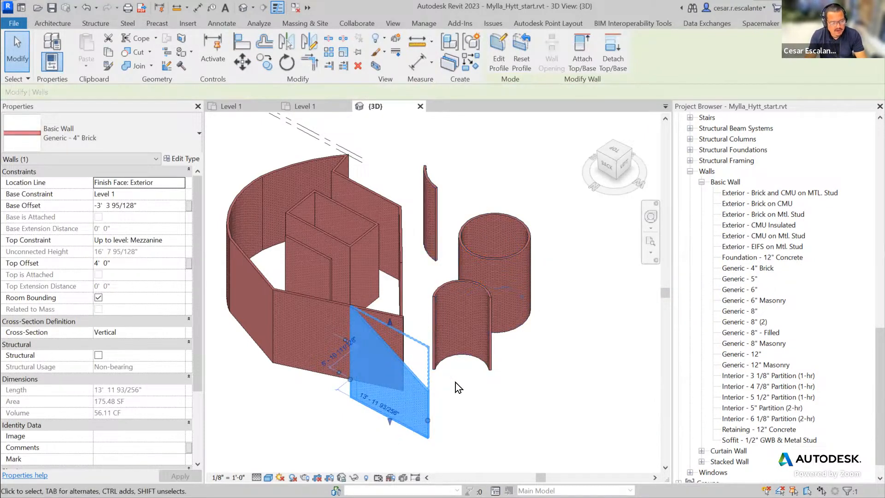
{"action": "left_click", "coordinate": [492, 383]}
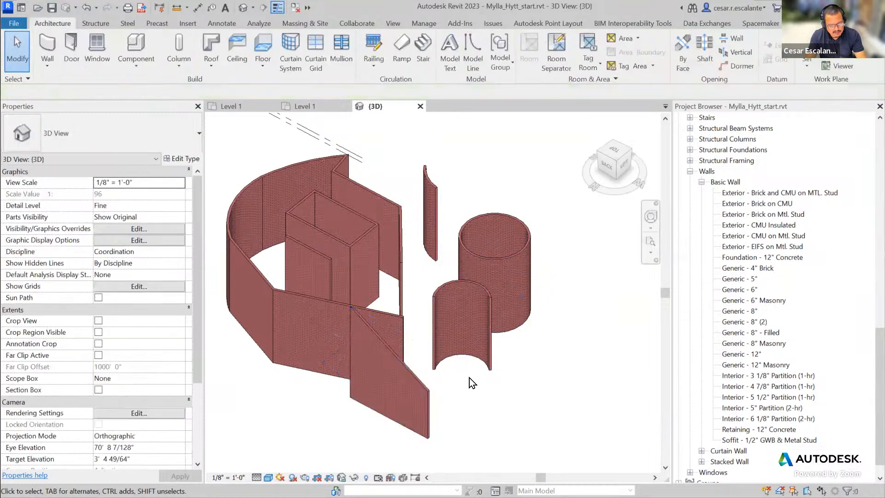
{"action": "left_click", "coordinate": [426, 383]}
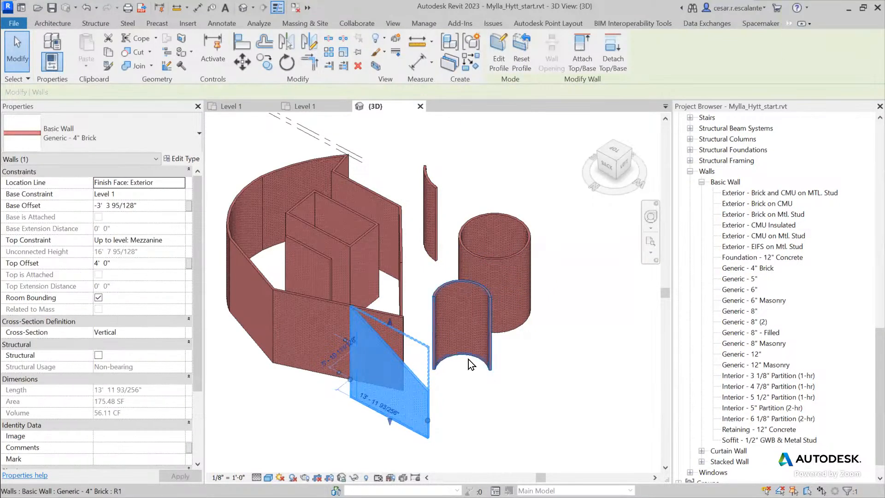
{"action": "left_click", "coordinate": [559, 397]}
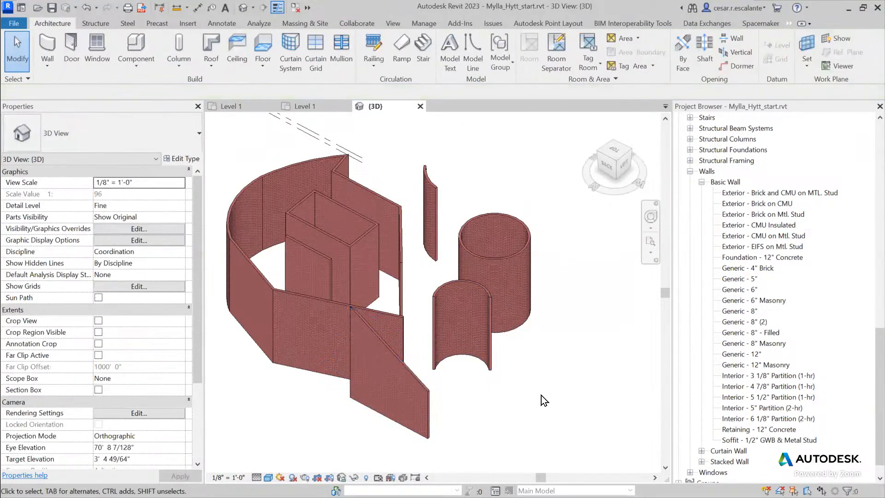
{"action": "left_click", "coordinate": [422, 392]}
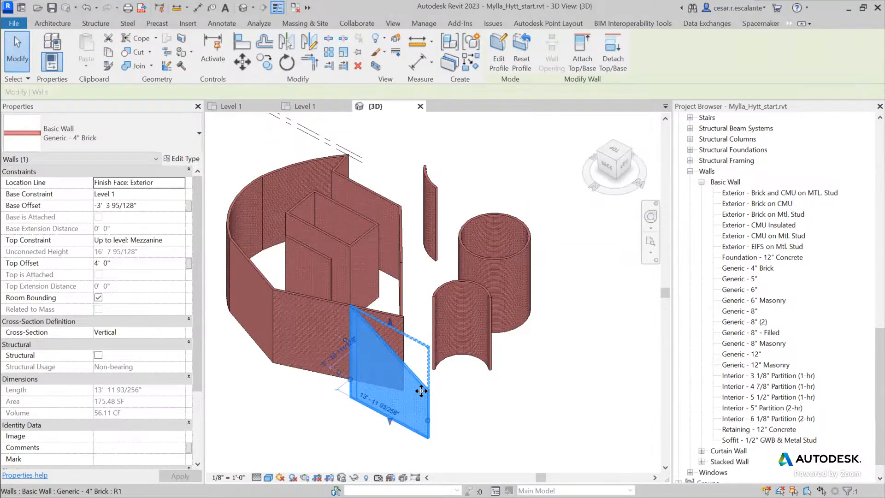
{"action": "left_click", "coordinate": [544, 394]}
{"action": "scroll", "coordinate": [543, 394], "scroll_direction": "down", "scroll_amount": 3}
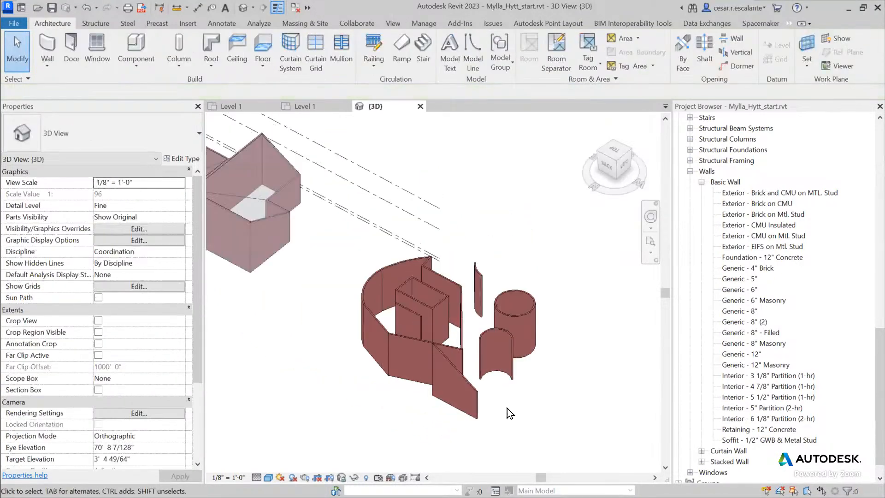
{"action": "scroll", "coordinate": [507, 408], "scroll_direction": "up", "scroll_amount": 3}
{"action": "scroll", "coordinate": [494, 408], "scroll_direction": "up", "scroll_amount": 2}
{"action": "left_click", "coordinate": [410, 397]}
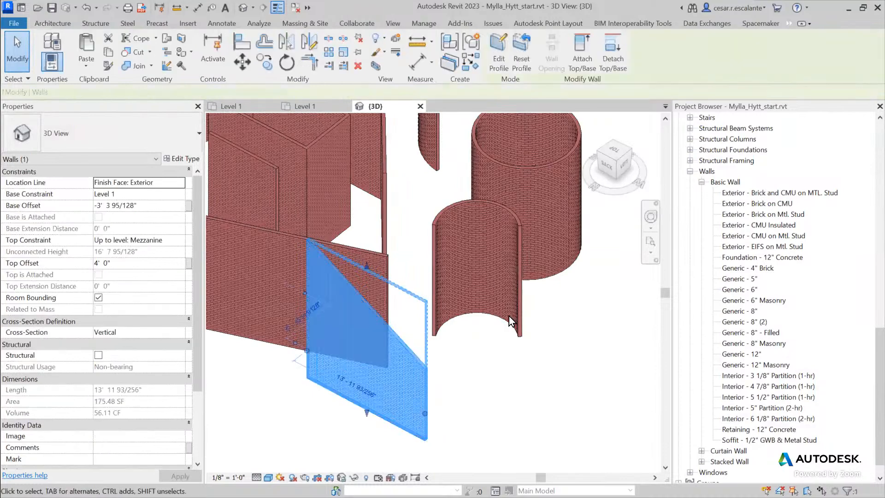
{"action": "left_click", "coordinate": [506, 399]}
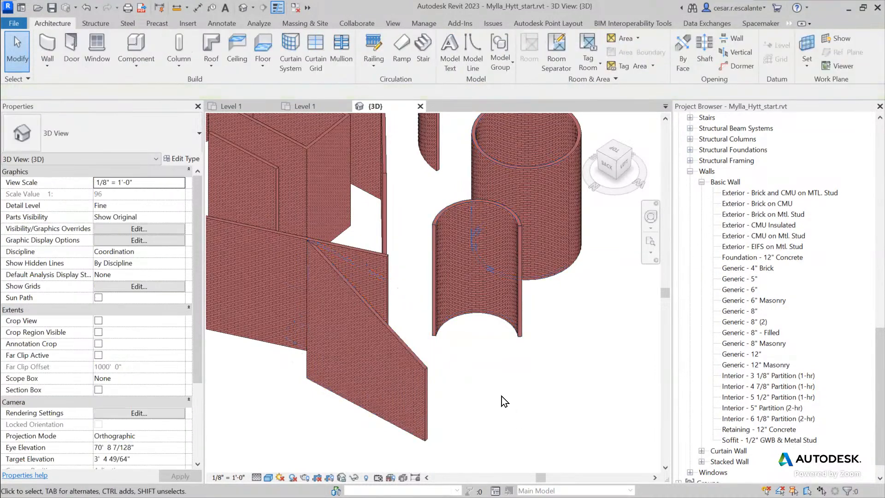
{"action": "scroll", "coordinate": [499, 393], "scroll_direction": "down", "scroll_amount": 3}
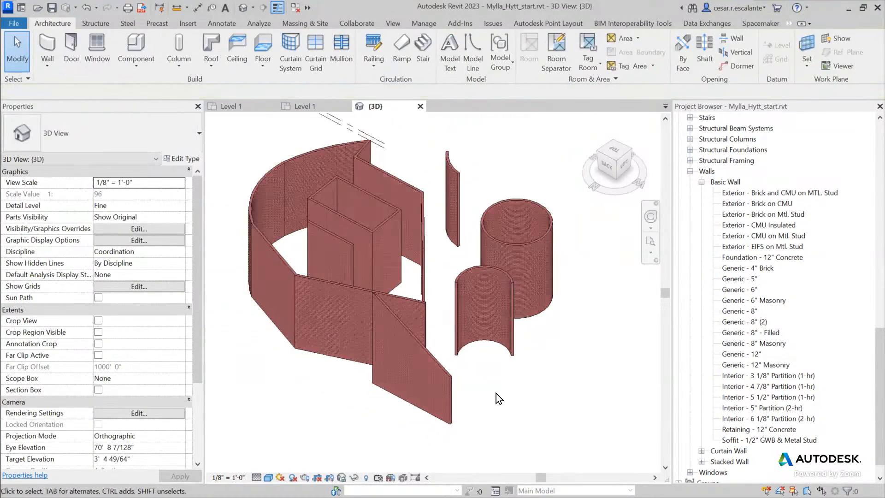
- Bring the area around the gabled building into view and write the on-screen note heading "Rules of Sketchmode"
{"action": "middle_click_drag", "start_coordinate": [496, 394], "coordinate": [623, 405]}
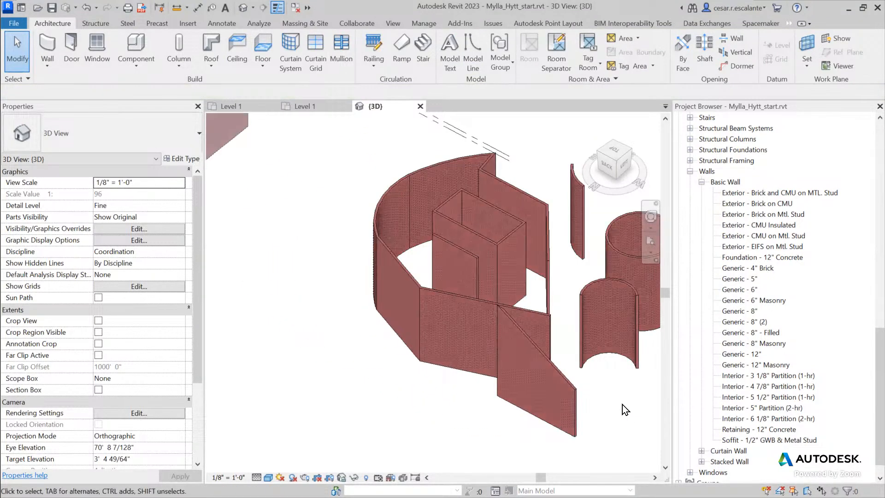
{"action": "scroll", "coordinate": [622, 404], "scroll_direction": "down", "scroll_amount": 2}
{"action": "middle_click_drag", "start_coordinate": [324, 386], "coordinate": [402, 379]}
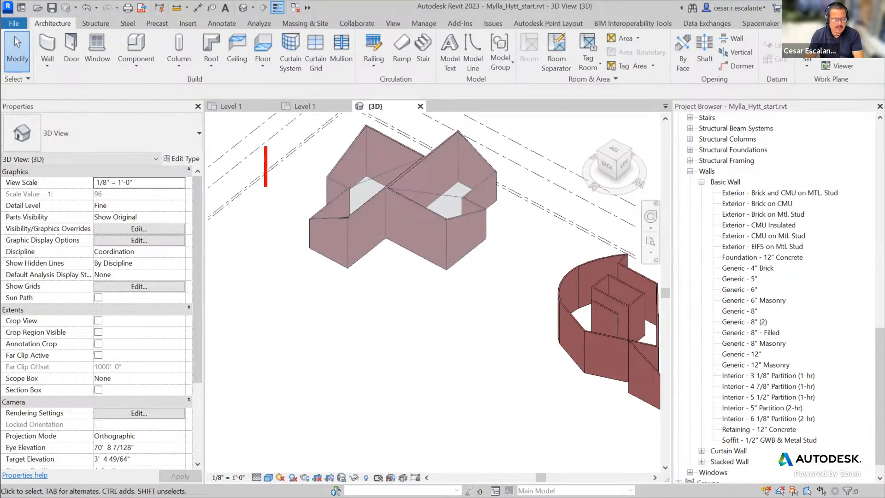
{"action": "type", "text": "Ru"}
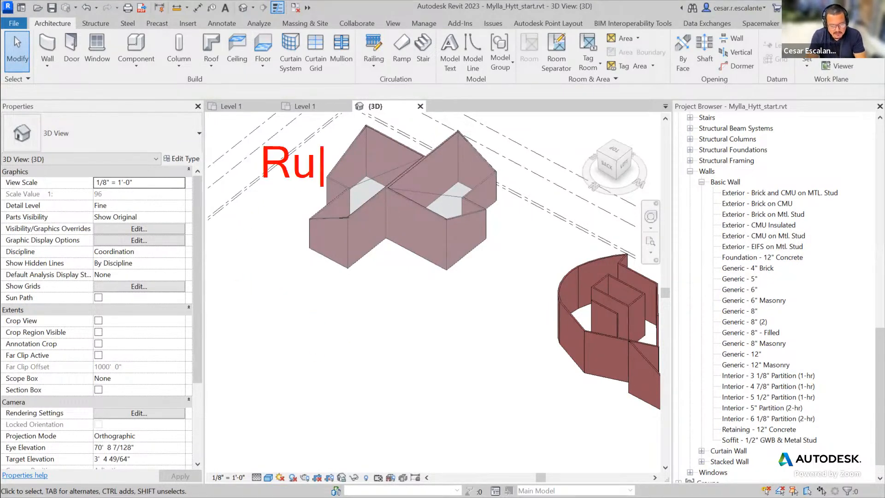
{"action": "type", "text": "les of S"}
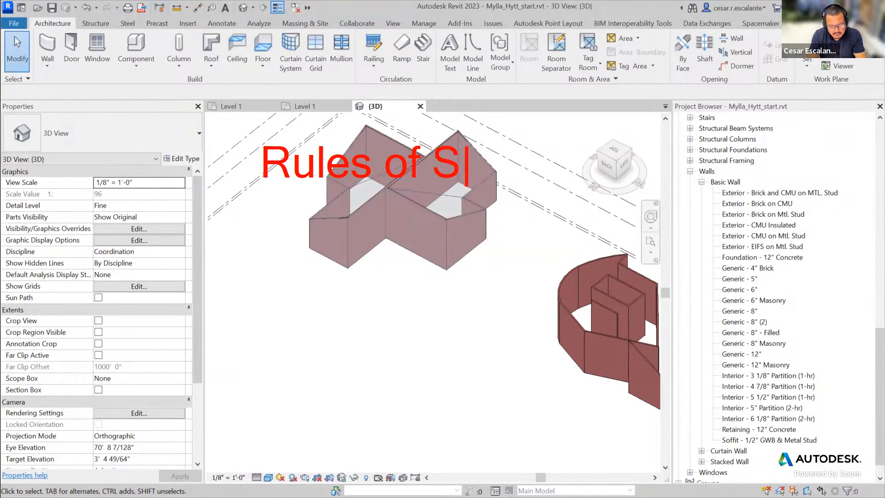
{"action": "type", "text": "ketchmode"}
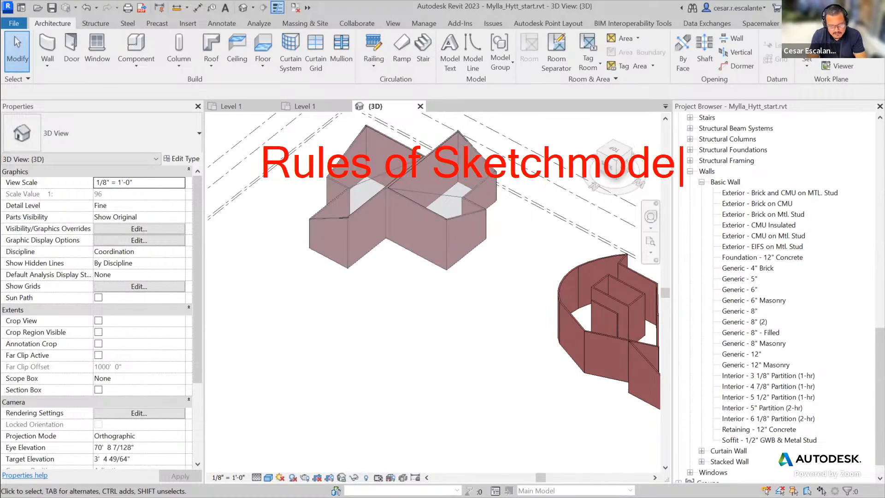
{"action": "key", "text": "Return"}
- Add the first rule to the on-screen note: "1. All sketch line MUST be in a closed loop"
{"action": "type", "text": "1. All "}
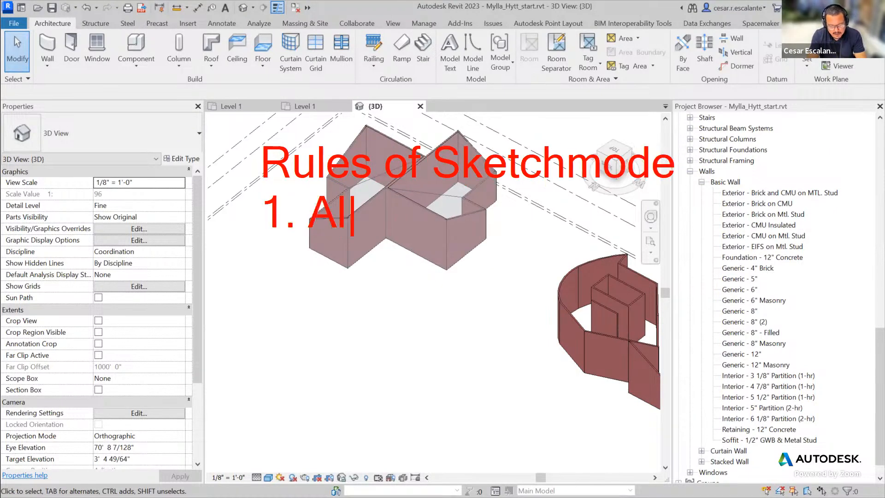
{"action": "type", "text": "sket"}
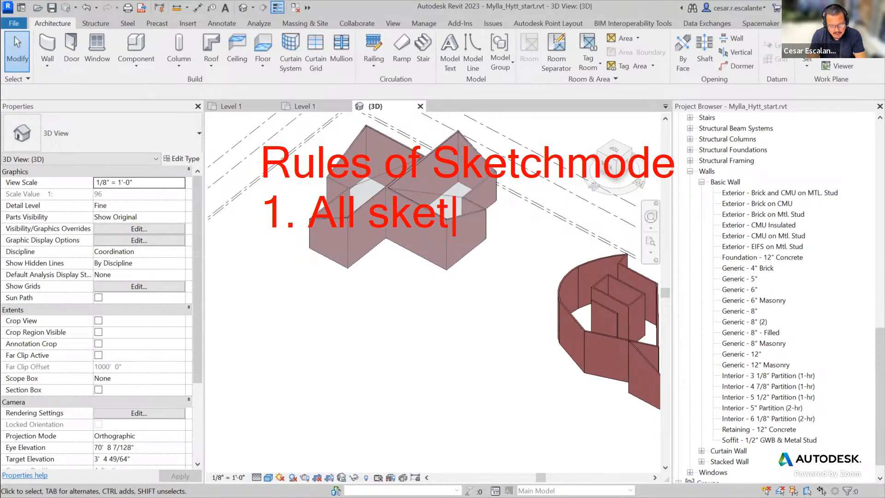
{"action": "type", "text": "ch line "}
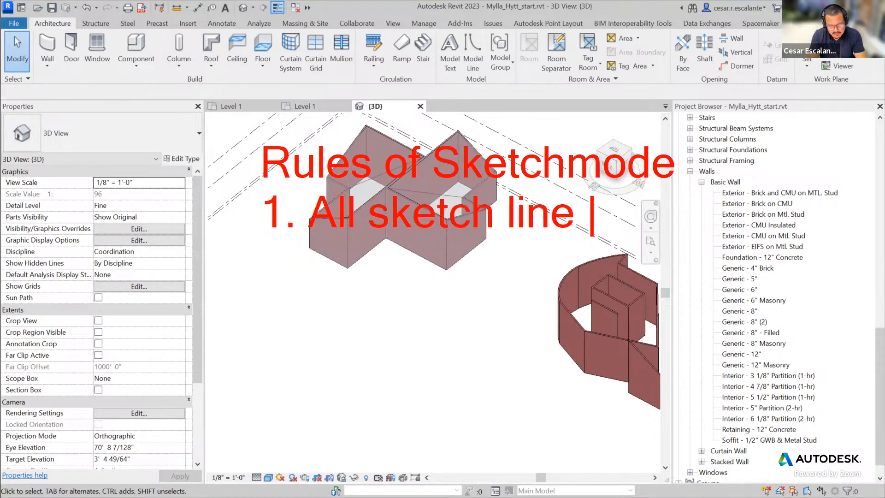
{"action": "type", "text": "MUST be"}
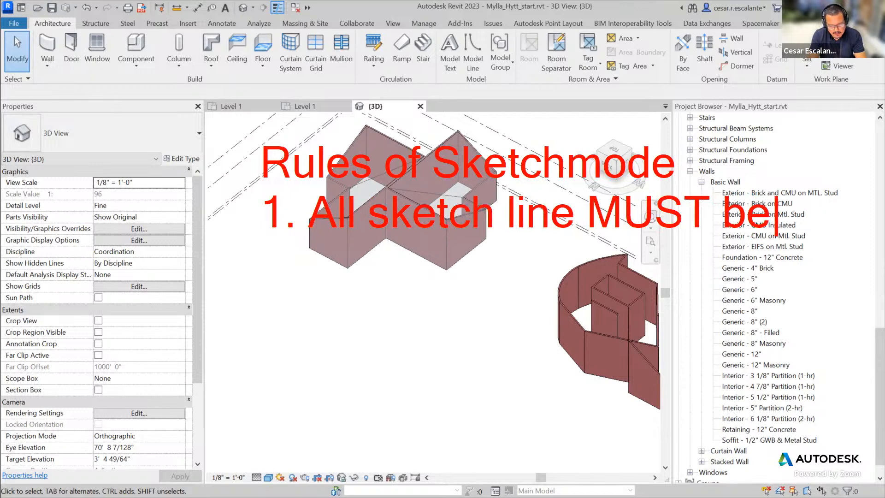
{"action": "key", "text": "Return"}
{"action": "type", "text": "in "}
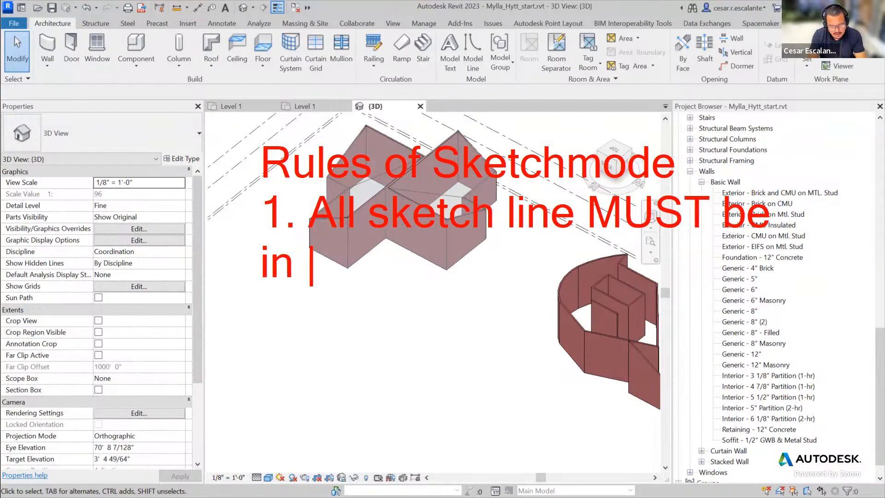
{"action": "type", "text": "a closed loop"}
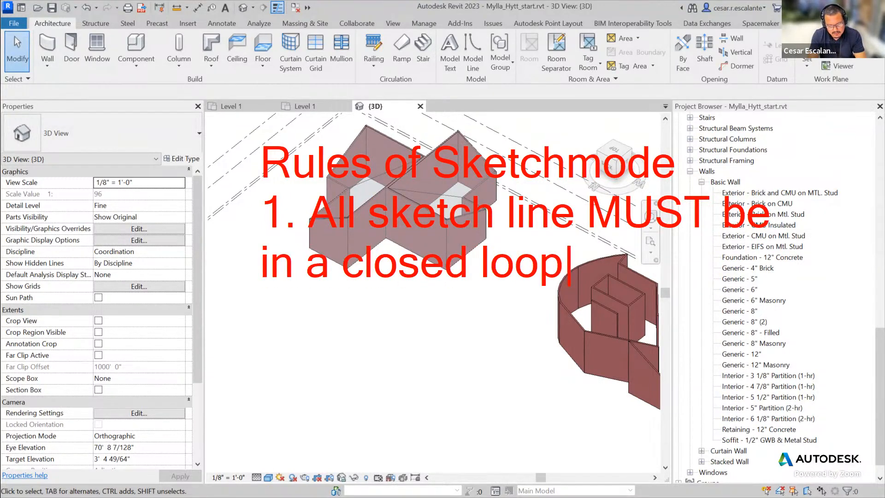
- Leave a blank line and add the second rule to the note: "2. Sketch lines cannot overlap"
{"action": "key", "text": "Return"}
{"action": "key", "text": "Return"}
{"action": "type", "text": "2"}
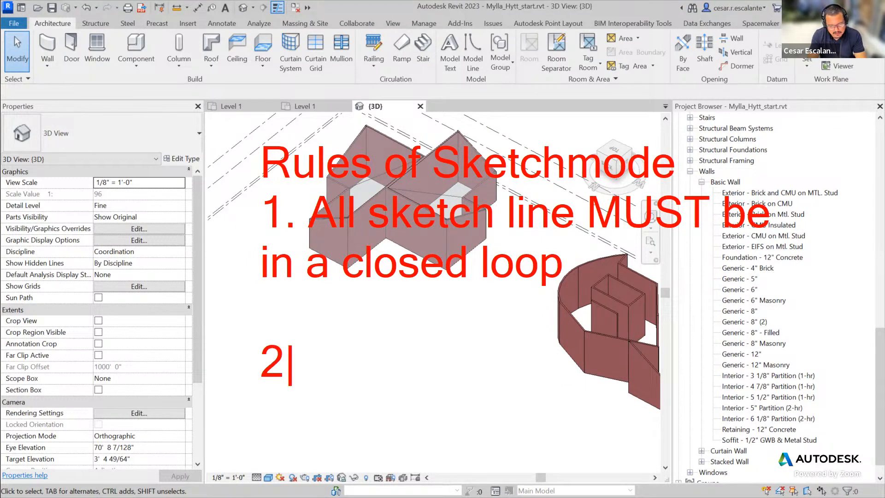
{"action": "type", "text": ". S"}
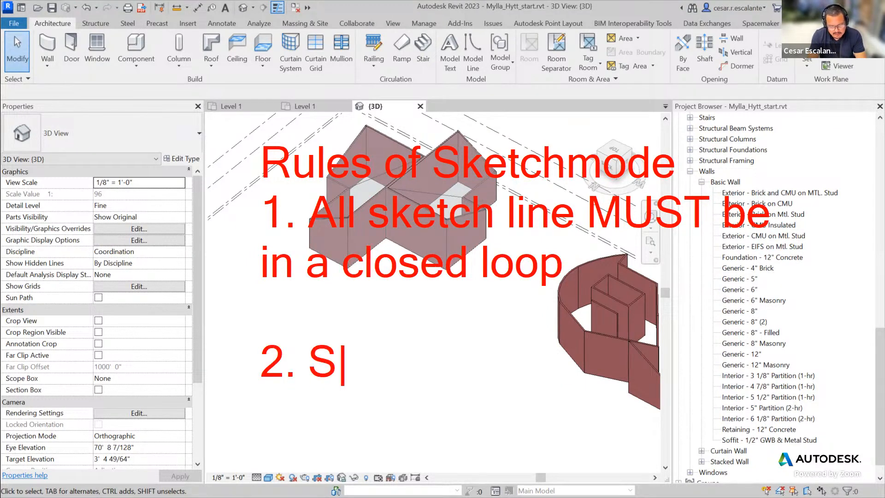
{"action": "type", "text": "ketch lines can"}
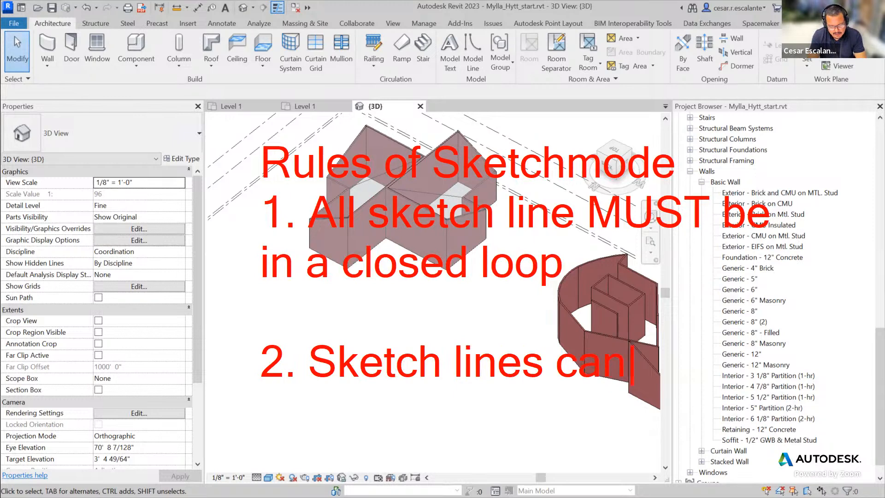
{"action": "type", "text": "not overlap"}
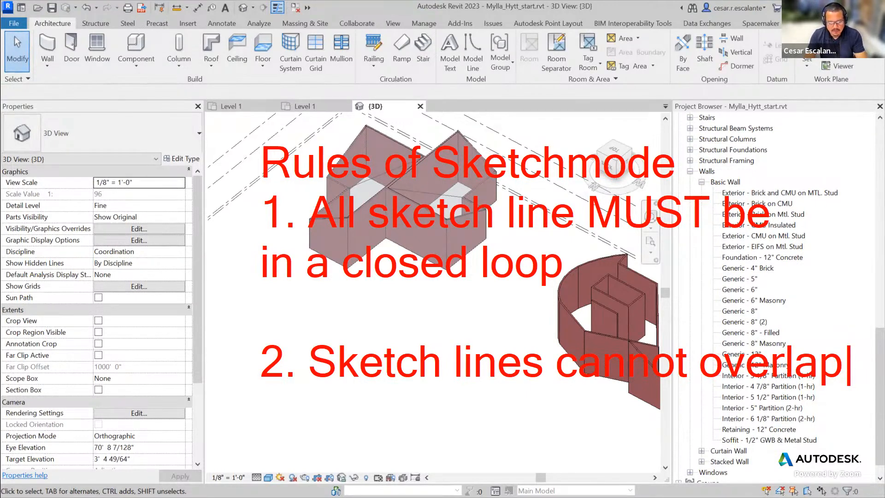
- Clear the note, reopen the end wall's profile and pull the sloped top line's outer end away from the vertical line
{"action": "scroll", "coordinate": [500, 400], "scroll_direction": "down", "scroll_amount": 4}
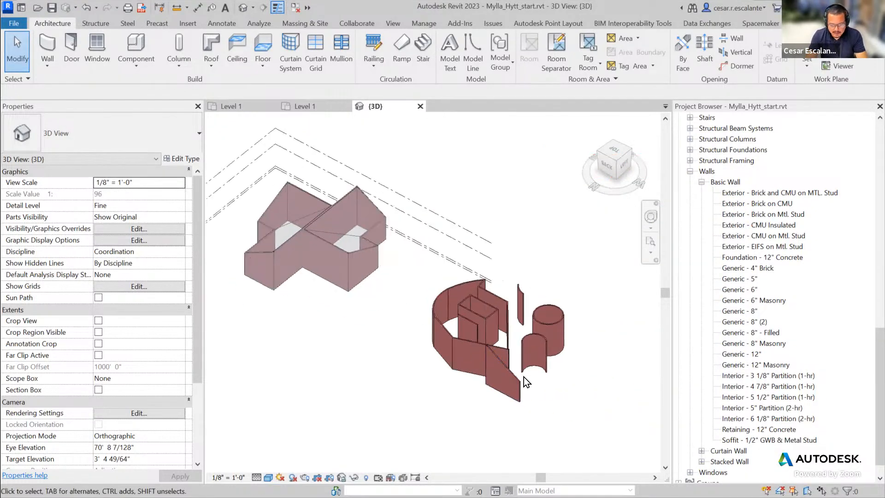
{"action": "scroll", "coordinate": [515, 383], "scroll_direction": "up", "scroll_amount": 3}
{"action": "left_click", "coordinate": [507, 378]}
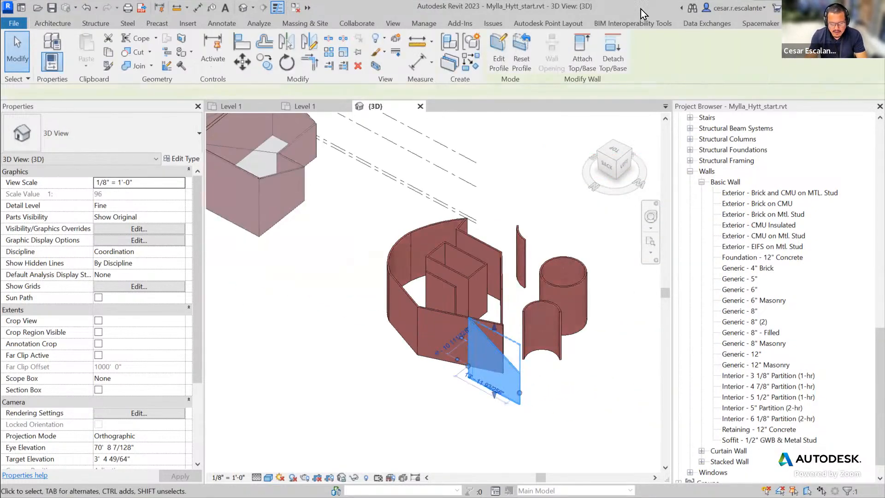
{"action": "left_click", "coordinate": [499, 56]}
{"action": "scroll", "coordinate": [516, 408], "scroll_direction": "up", "scroll_amount": 5}
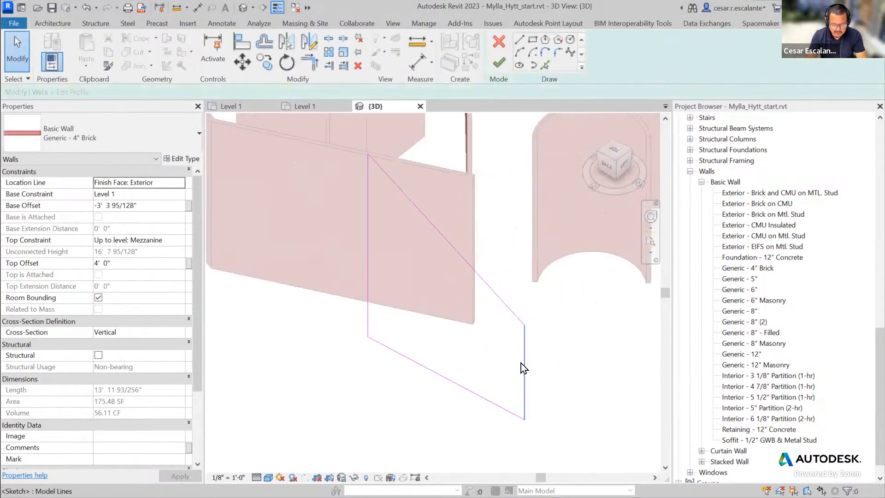
{"action": "scroll", "coordinate": [521, 368], "scroll_direction": "up", "scroll_amount": 1}
{"action": "mouse_move", "coordinate": [525, 318]}
{"action": "left_mouse_down"}
{"action": "mouse_move", "coordinate": [502, 259]}
{"action": "mouse_move", "coordinate": [520, 287]}
{"action": "left_mouse_up"}
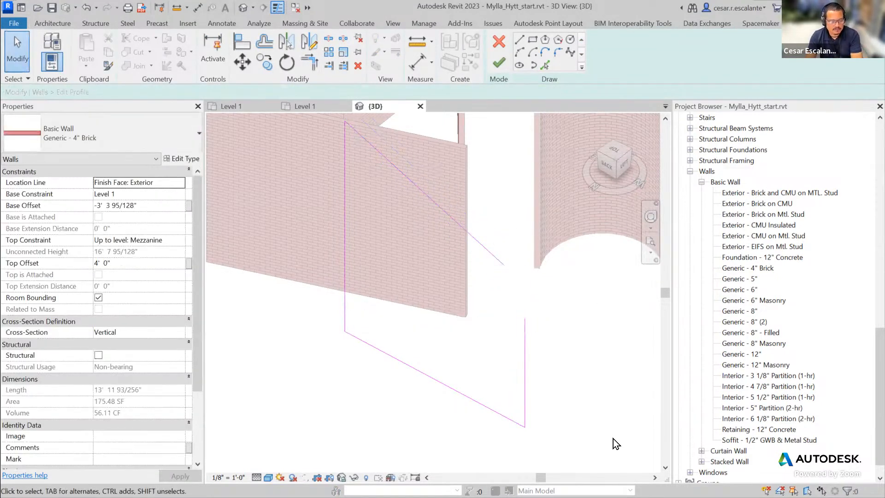
- Try to finish the open profile, and rejoin the sloped line's outer end to the vertical line's upper endpoint
{"action": "left_click", "coordinate": [499, 63]}
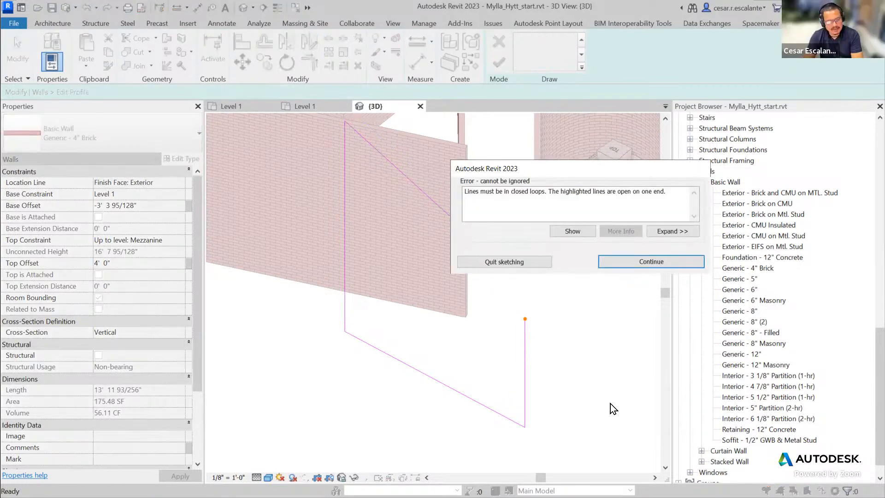
{"action": "left_click", "coordinate": [653, 261]}
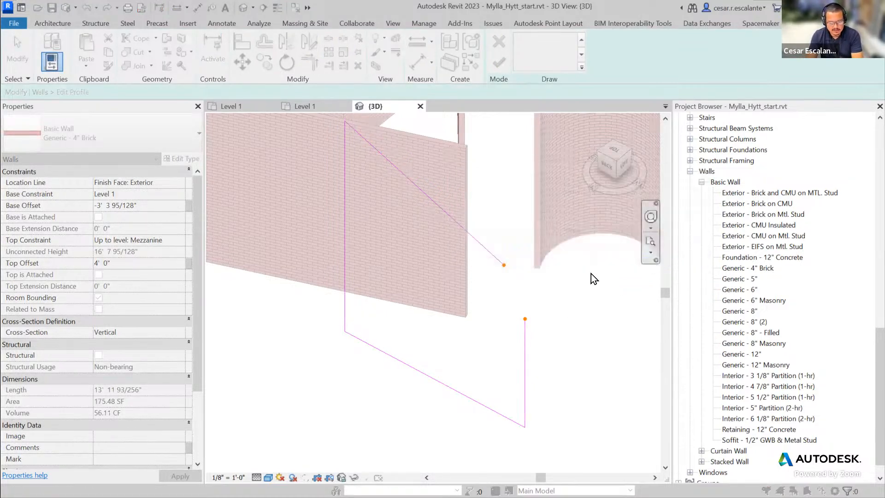
{"action": "mouse_move", "coordinate": [496, 259]}
{"action": "left_mouse_down"}
{"action": "mouse_move", "coordinate": [534, 306]}
{"action": "mouse_move", "coordinate": [525, 319]}
{"action": "left_mouse_up"}
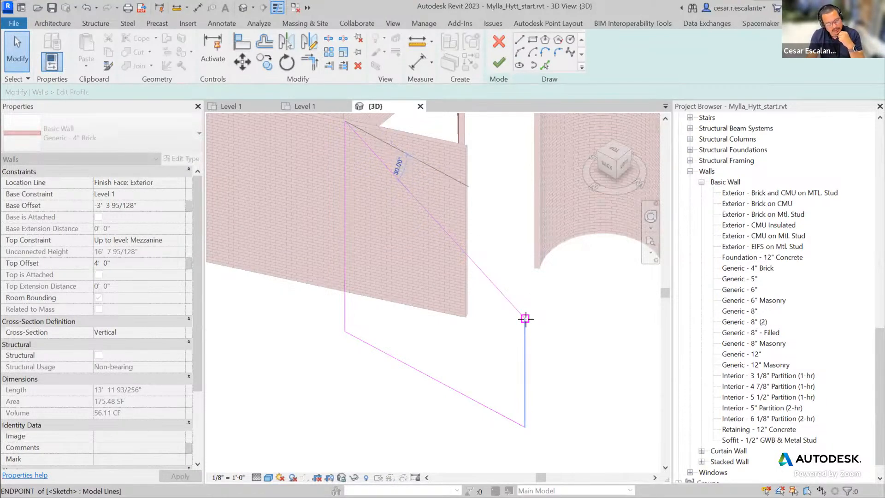
{"action": "left_click_drag", "start_coordinate": [526, 318], "coordinate": [525, 318]}
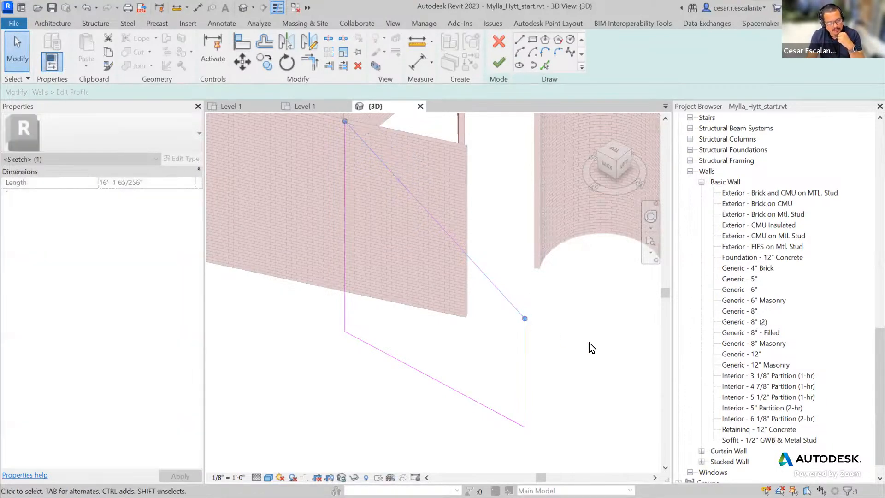
- Stretch the sloped top line past the outer vertical line so they cross, making it about 17'-2" long
{"action": "scroll", "coordinate": [537, 330], "scroll_direction": "up", "scroll_amount": 5}
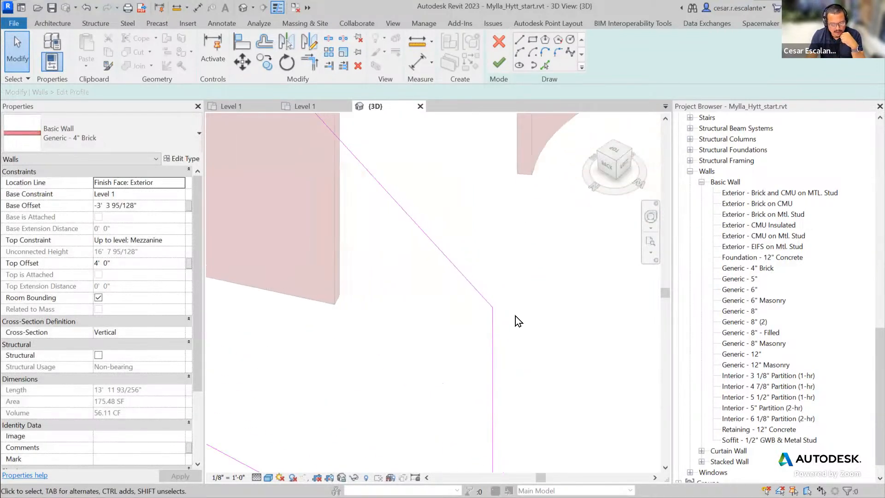
{"action": "left_click", "coordinate": [469, 287]}
{"action": "mouse_move", "coordinate": [484, 304]}
{"action": "left_mouse_down"}
{"action": "mouse_move", "coordinate": [491, 353]}
{"action": "mouse_move", "coordinate": [516, 371]}
{"action": "left_mouse_up"}
{"action": "left_click", "coordinate": [573, 322]}
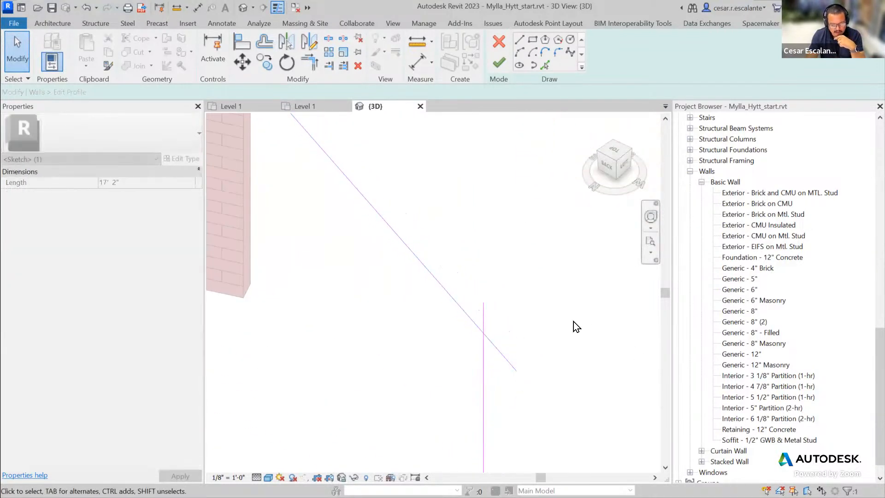
- Try to finish the end wall's profile with the sloped and outer vertical lines crossing, and return to the sketch
{"action": "scroll", "coordinate": [573, 322], "scroll_direction": "down", "scroll_amount": 4}
{"action": "middle_click_drag", "start_coordinate": [574, 371], "coordinate": [547, 362]}
{"action": "left_click", "coordinate": [501, 69]}
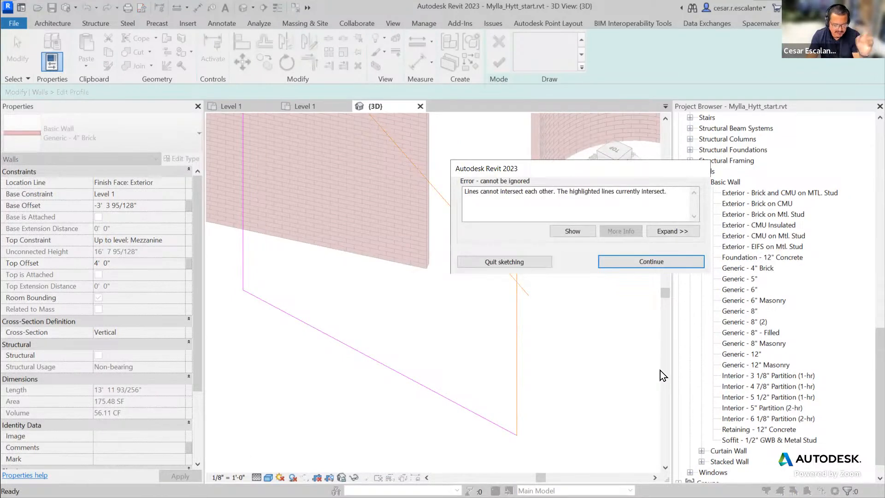
{"action": "left_click", "coordinate": [647, 262]}
{"action": "scroll", "coordinate": [554, 324], "scroll_direction": "up", "scroll_amount": 2}
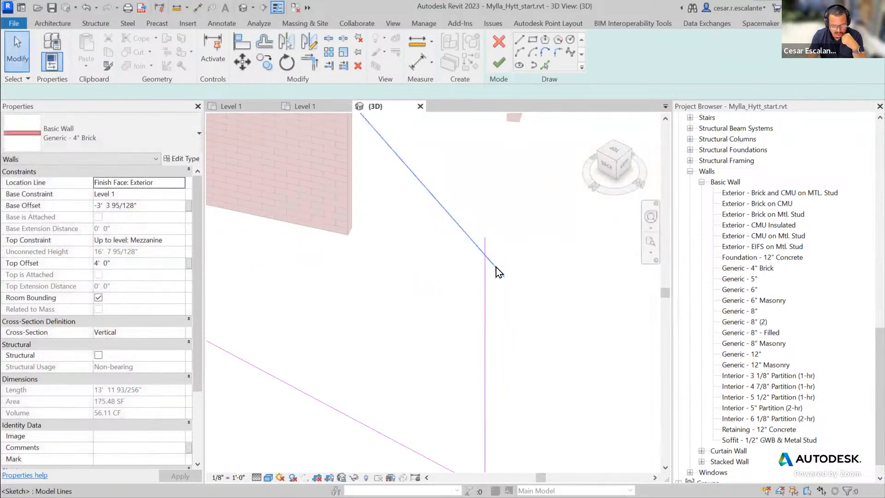
- Shorten the sloped top line back to the outer vertical line so the two meet at a shared endpoint
{"action": "left_click", "coordinate": [496, 267]}
{"action": "scroll", "coordinate": [560, 431], "scroll_direction": "up", "scroll_amount": 2}
{"action": "mouse_move", "coordinate": [534, 388]}
{"action": "left_mouse_down"}
{"action": "mouse_move", "coordinate": [521, 322]}
{"action": "mouse_move", "coordinate": [508, 336]}
{"action": "left_mouse_up"}
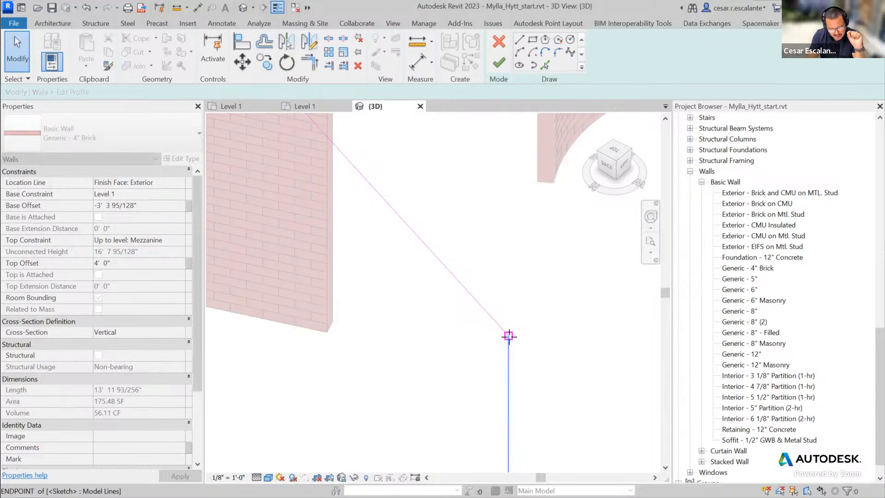
{"action": "scroll", "coordinate": [558, 361], "scroll_direction": "down", "scroll_amount": 5}
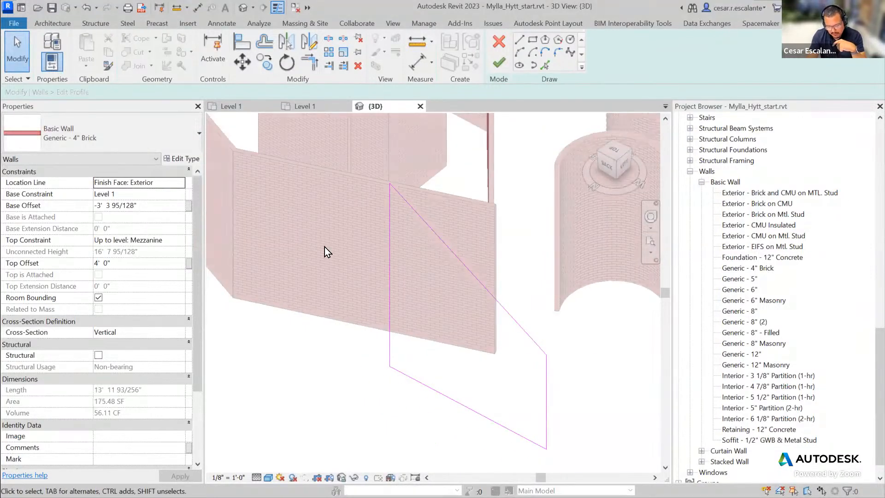
- Sketch a rectangle about 9'-0" high that overlaps the outer side of the end wall's profile
{"action": "left_click", "coordinate": [533, 42]}
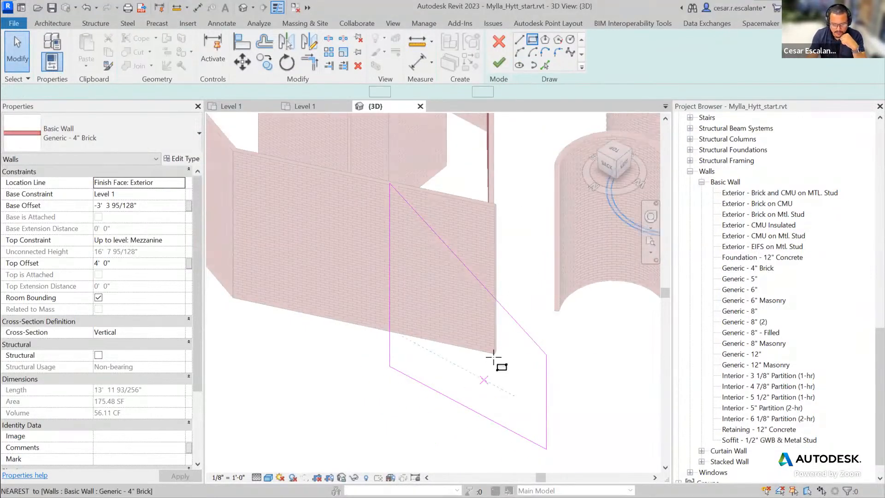
{"action": "left_click", "coordinate": [496, 380]}
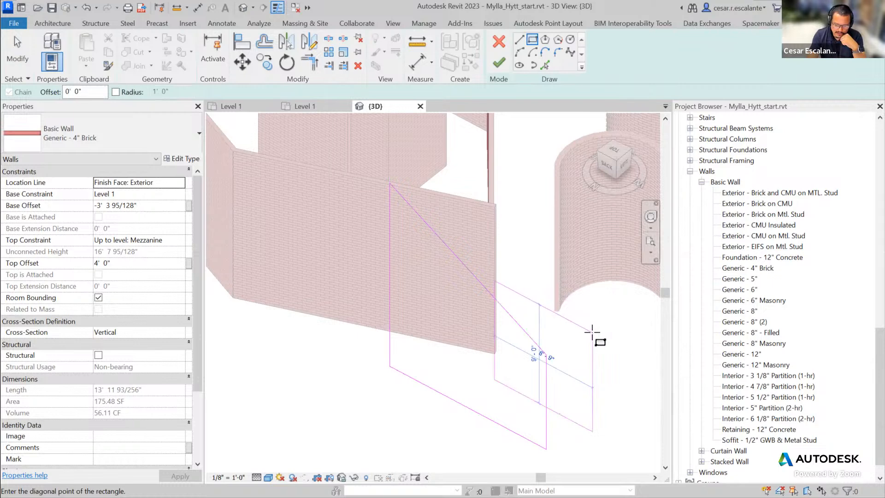
{"action": "left_click", "coordinate": [592, 332]}
{"action": "left_click", "coordinate": [314, 404]}
{"action": "middle_click_drag", "start_coordinate": [262, 402], "coordinate": [196, 355]}
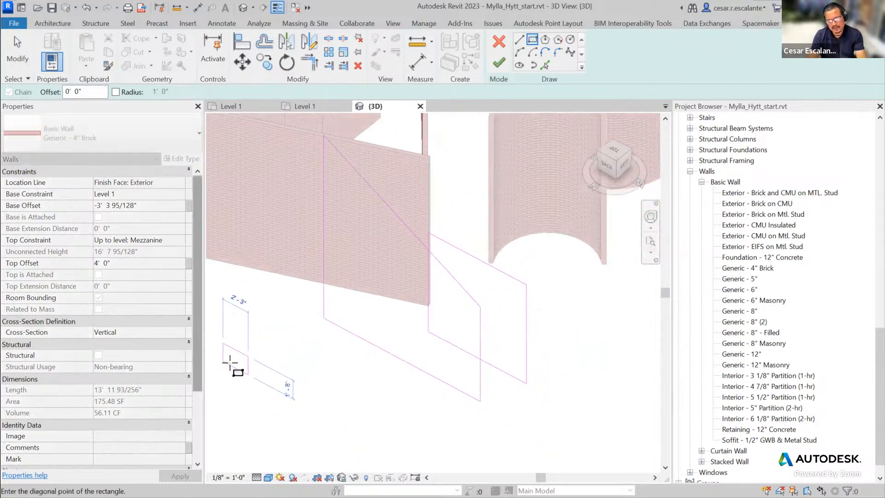
{"action": "key", "text": "Escape"}
{"action": "key", "text": "Escape"}
- Try to finish the profile with the overlapping rectangle, and return to the sketch
{"action": "left_click", "coordinate": [499, 62]}
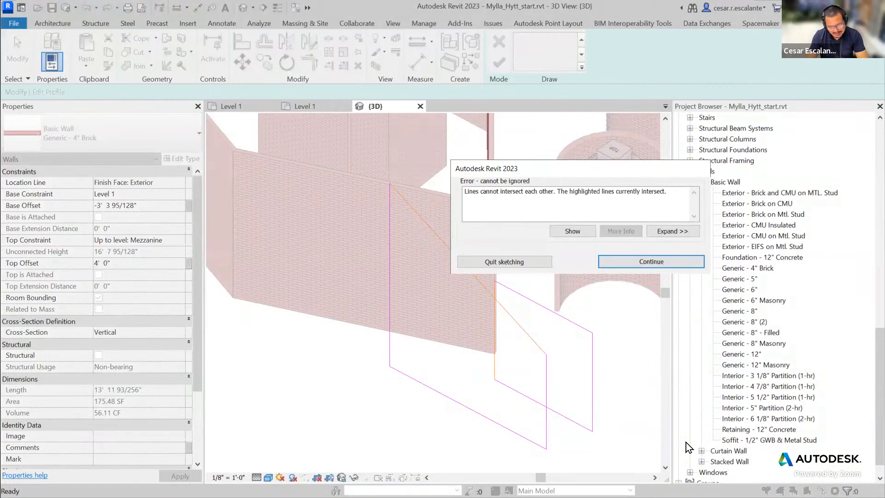
{"action": "left_click_drag", "start_coordinate": [578, 173], "coordinate": [315, 155]}
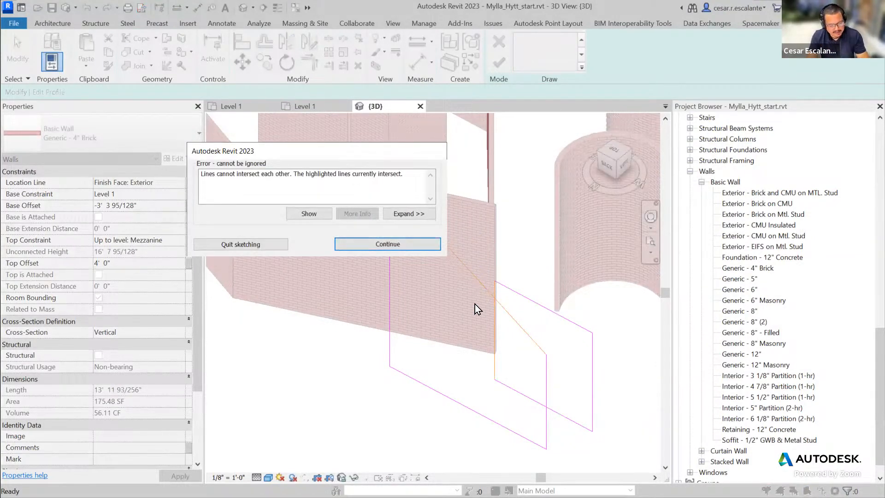
{"action": "left_click", "coordinate": [346, 245]}
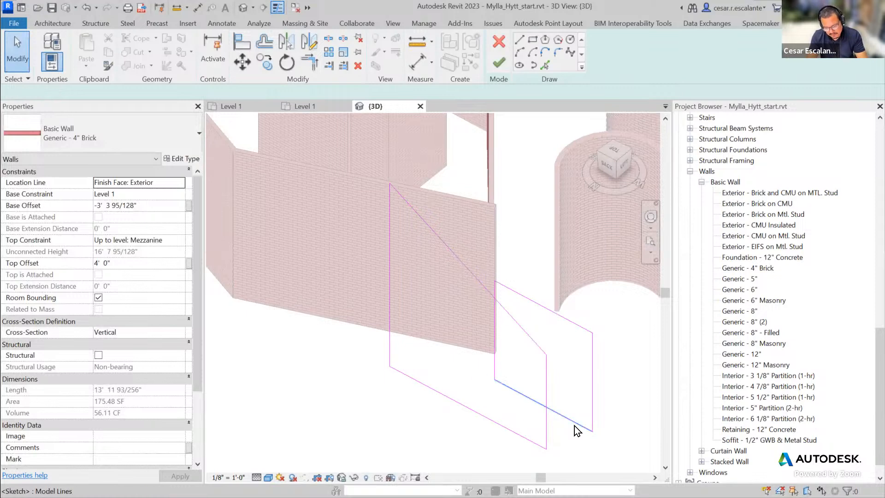
- Delete the four lines of the overlapping rectangle from the profile sketch
{"action": "left_click", "coordinate": [574, 425]}
{"action": "key", "text": "Delete"}
{"action": "left_click", "coordinate": [592, 387]}
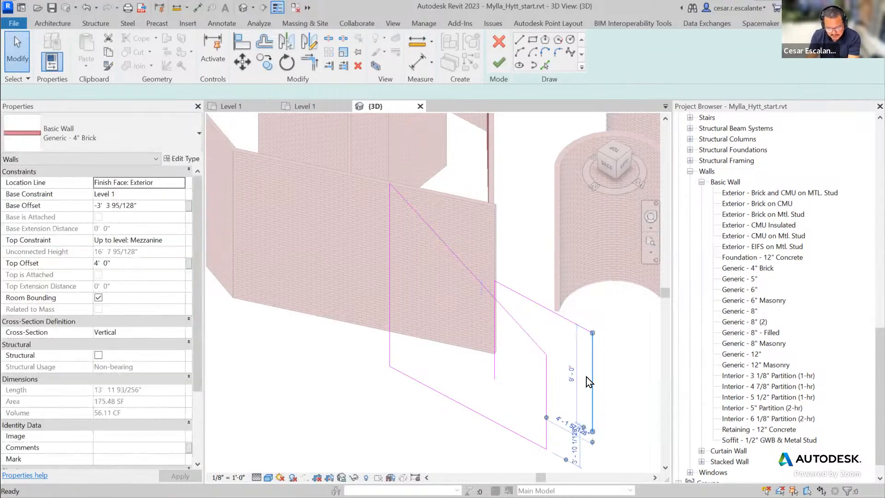
{"action": "key", "text": "Delete"}
{"action": "left_click", "coordinate": [553, 313]}
{"action": "key", "text": "Delete"}
{"action": "left_click", "coordinate": [494, 353]}
{"action": "key", "text": "Delete"}
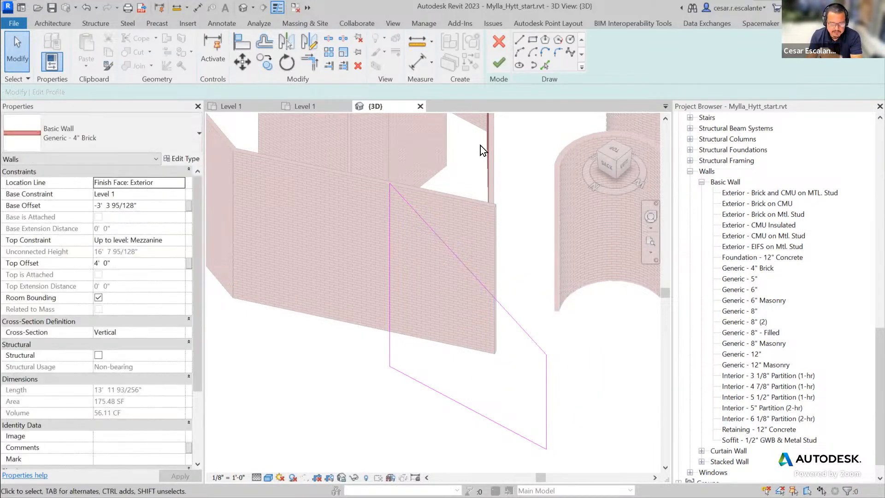
- Finish the end wall's closed profile sketch and deselect the wall
{"action": "left_click", "coordinate": [504, 67]}
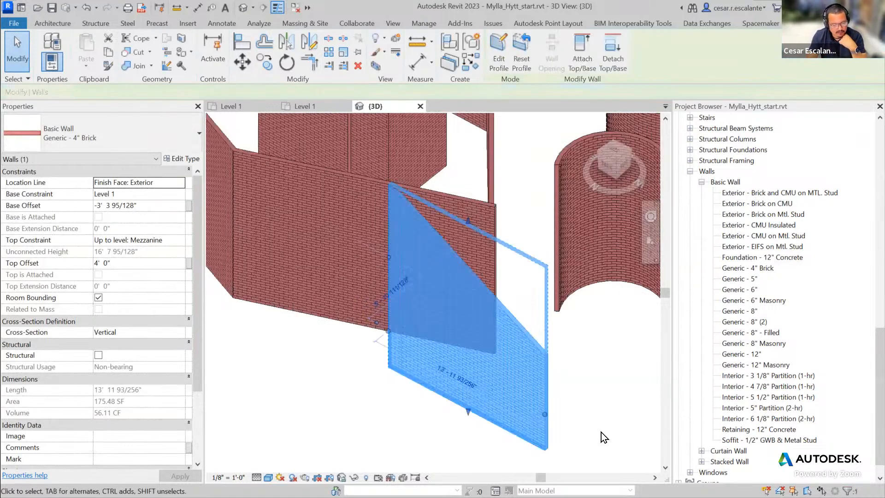
{"action": "left_click", "coordinate": [299, 405]}
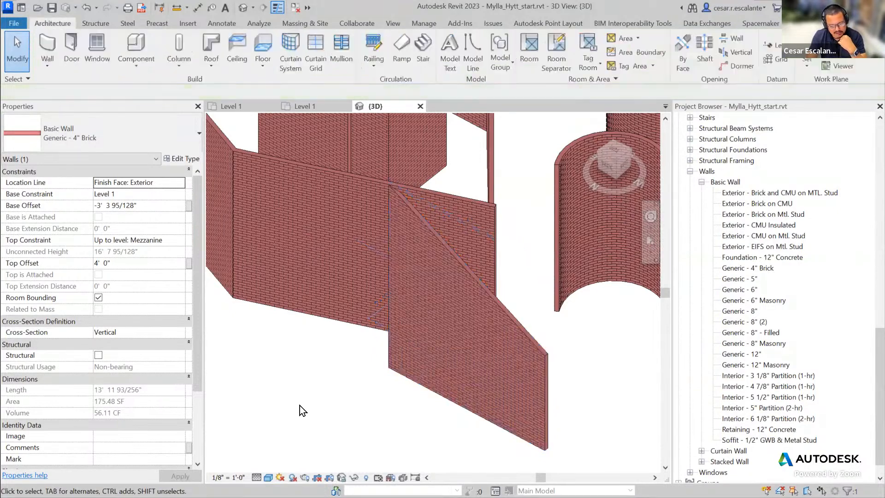
{"action": "scroll", "coordinate": [300, 405], "scroll_direction": "down", "scroll_amount": 5}
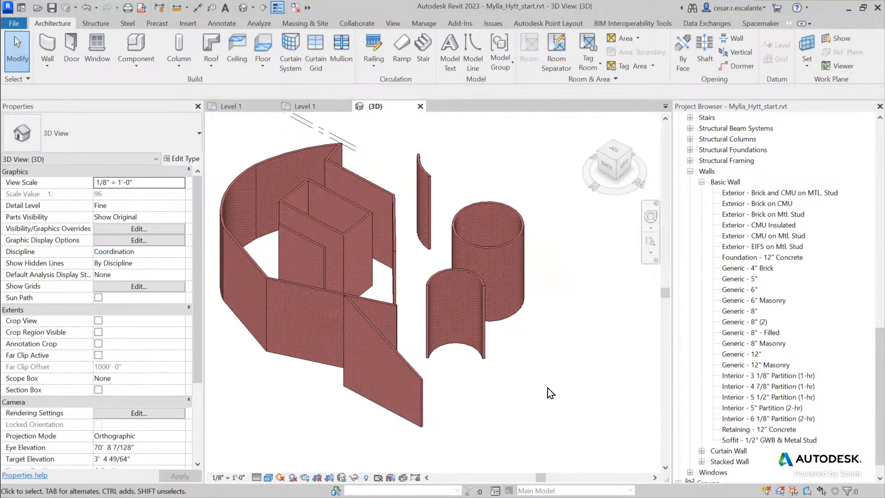
- Return to the main building walls in the 3D view and save the project
{"action": "scroll", "coordinate": [541, 400], "scroll_direction": "down", "scroll_amount": 3}
{"action": "middle_click_drag", "start_coordinate": [541, 394], "coordinate": [459, 438]}
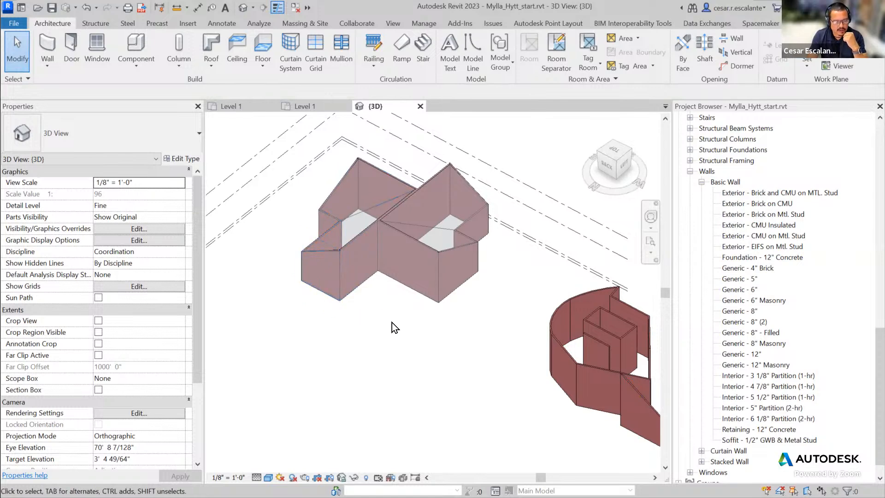
{"action": "middle_click_drag", "start_coordinate": [395, 328], "coordinate": [368, 346]}
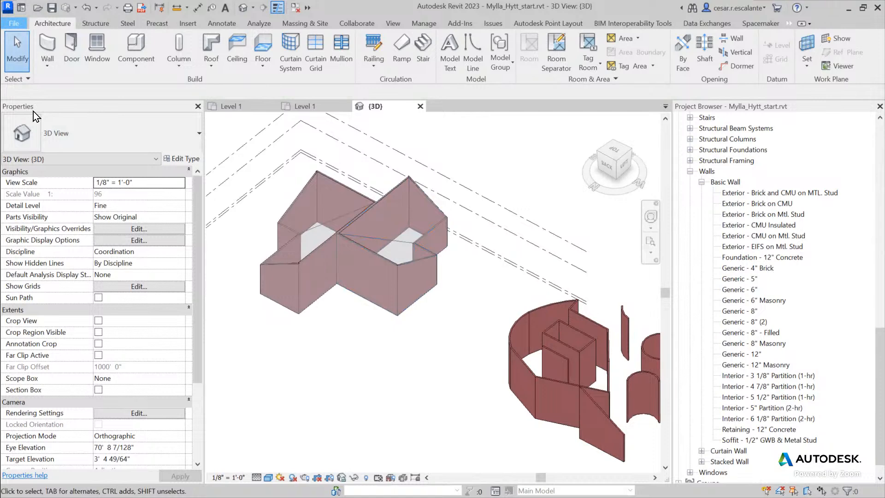
{"action": "left_click", "coordinate": [17, 24]}
{"action": "left_click", "coordinate": [40, 143]}
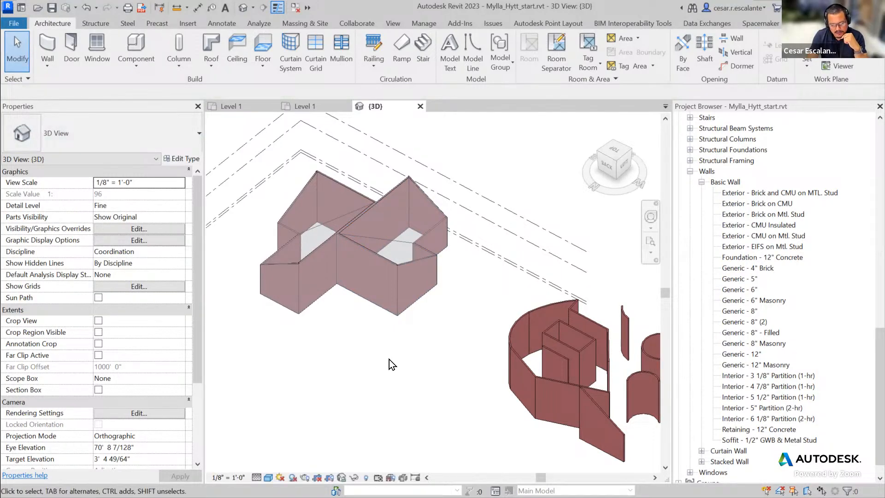
- Open the Level 1 floor plan and examine how the building's brick walls line up with the plan image at the inner corner
{"action": "scroll", "coordinate": [403, 340], "scroll_direction": "up", "scroll_amount": 5}
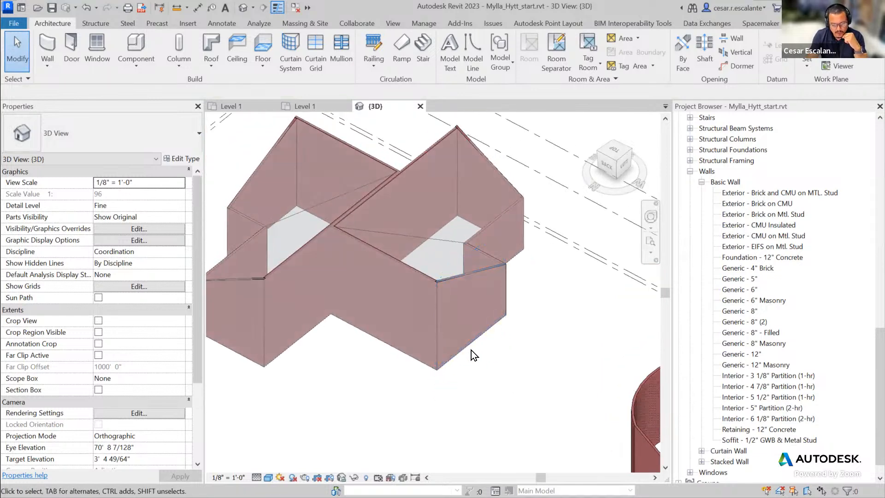
{"action": "scroll", "coordinate": [471, 349], "scroll_direction": "up", "scroll_amount": 2}
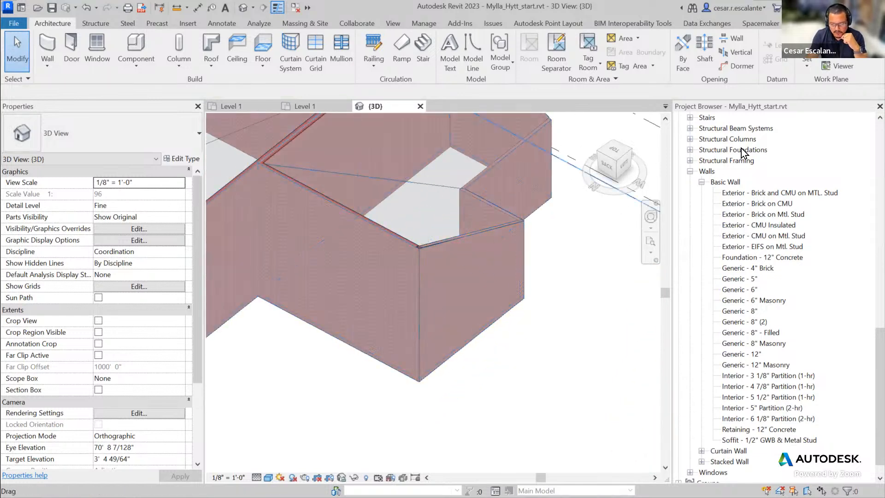
{"action": "key", "text": "Home"}
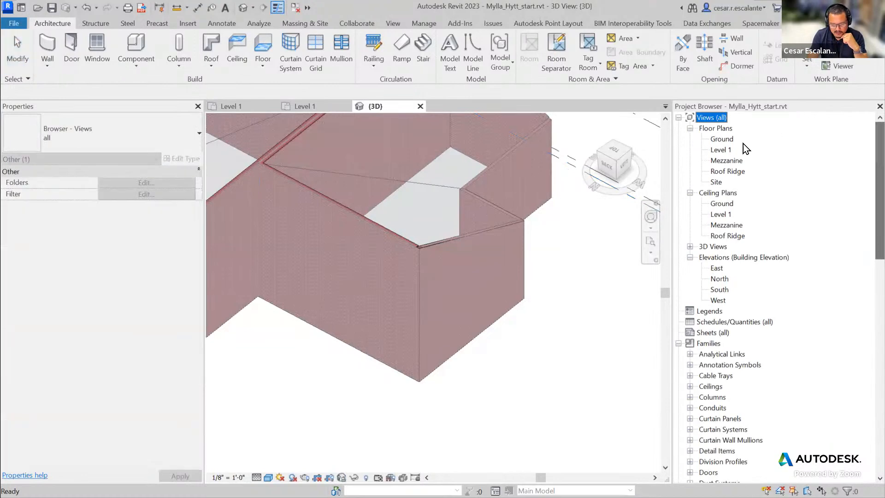
{"action": "double_click", "coordinate": [722, 150]}
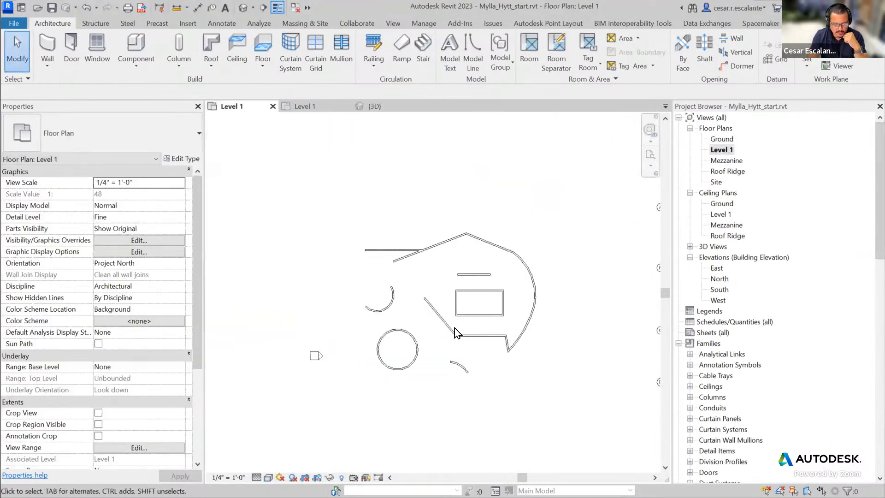
{"action": "scroll", "coordinate": [512, 230], "scroll_direction": "up", "scroll_amount": 5}
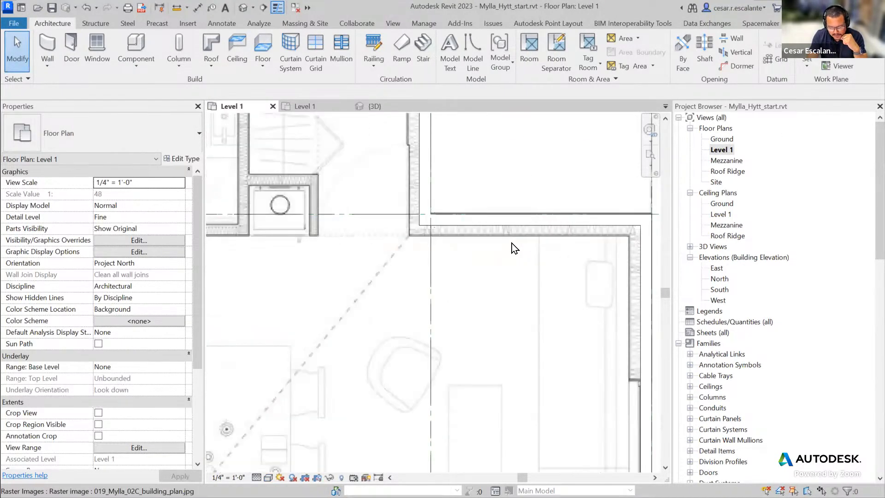
{"action": "scroll", "coordinate": [512, 244], "scroll_direction": "up", "scroll_amount": 2}
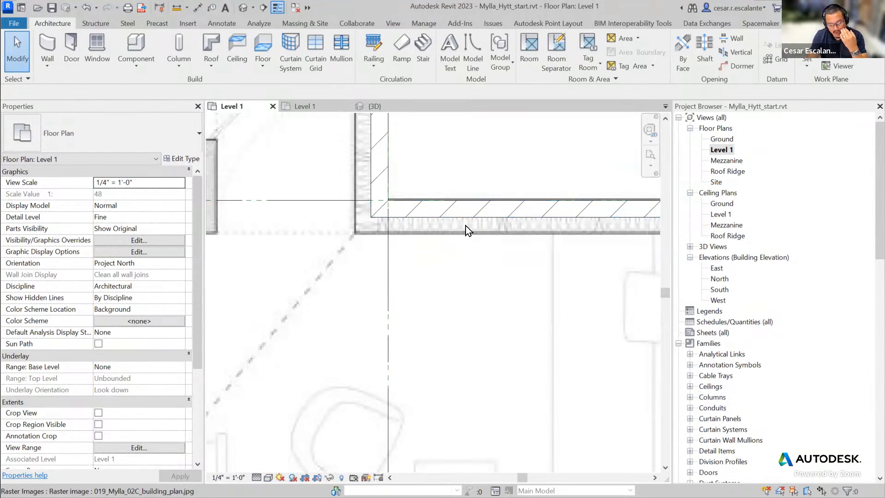
{"action": "scroll", "coordinate": [399, 242], "scroll_direction": "up", "scroll_amount": 3}
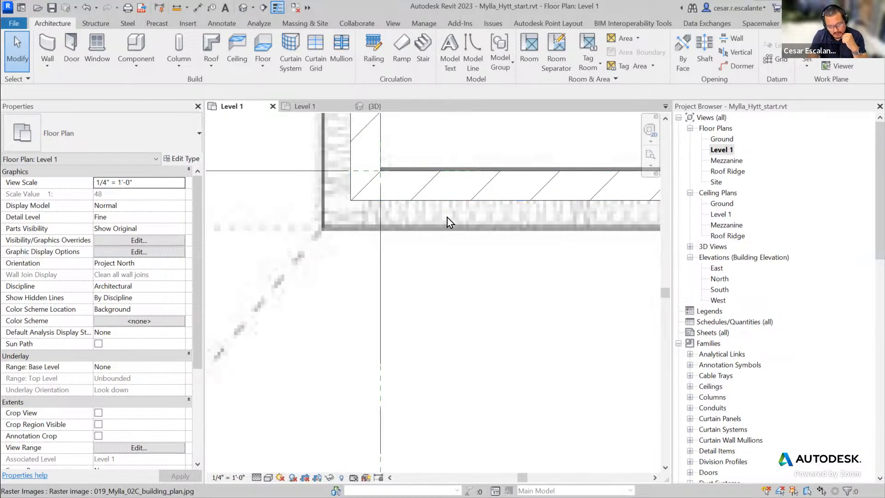
{"action": "mouse_move", "coordinate": [495, 244]}
{"action": "middle_mouse_down"}
{"action": "mouse_move", "coordinate": [389, 292]}
{"action": "mouse_move", "coordinate": [389, 284]}
{"action": "middle_mouse_up"}
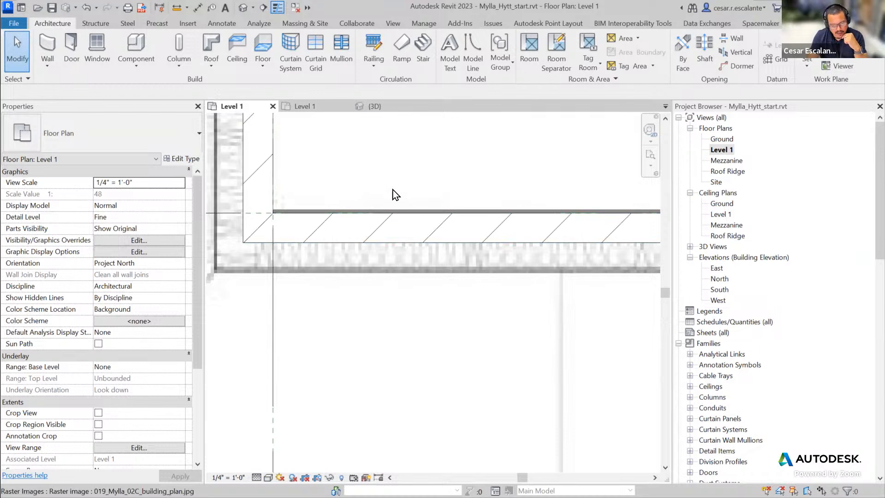
{"action": "scroll", "coordinate": [393, 190], "scroll_direction": "down", "scroll_amount": 3}
{"action": "scroll", "coordinate": [398, 210], "scroll_direction": "down", "scroll_amount": 8}
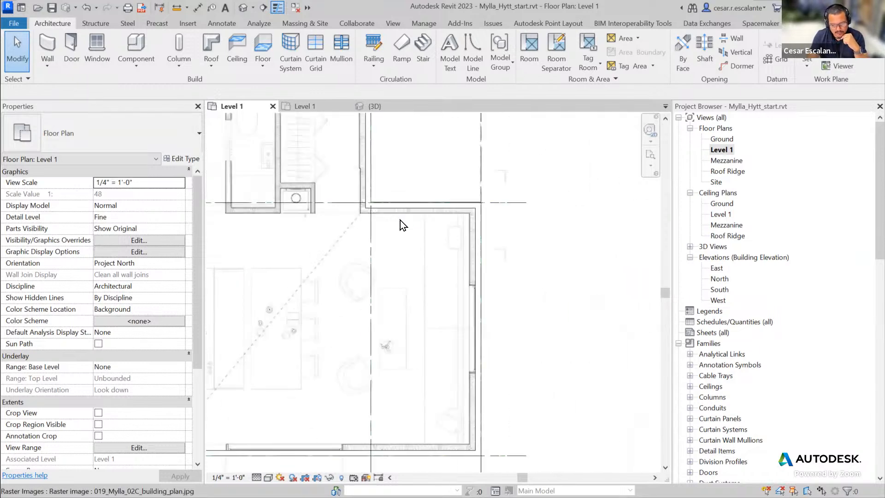
- Examine the West elevation's sloped roofline on the building elevations image, and return to the gridded building plan
{"action": "middle_click_drag", "start_coordinate": [526, 354], "coordinate": [302, 308]}
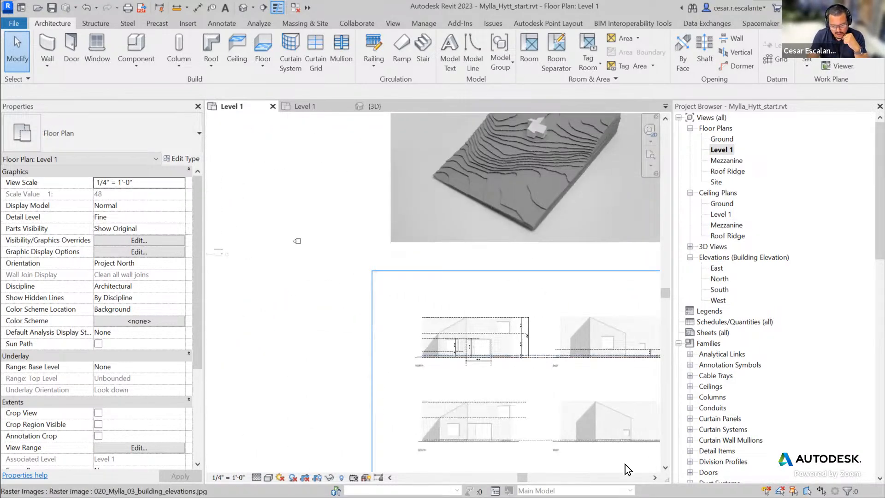
{"action": "scroll", "coordinate": [627, 461], "scroll_direction": "up", "scroll_amount": 5}
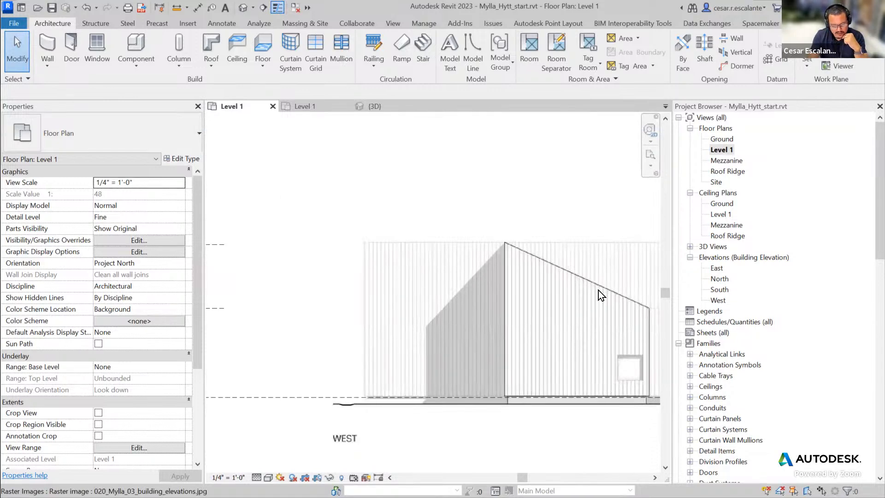
{"action": "scroll", "coordinate": [599, 386], "scroll_direction": "down", "scroll_amount": 6}
{"action": "middle_click_drag", "start_coordinate": [533, 377], "coordinate": [618, 421]}
{"action": "scroll", "coordinate": [408, 264], "scroll_direction": "up", "scroll_amount": 4}
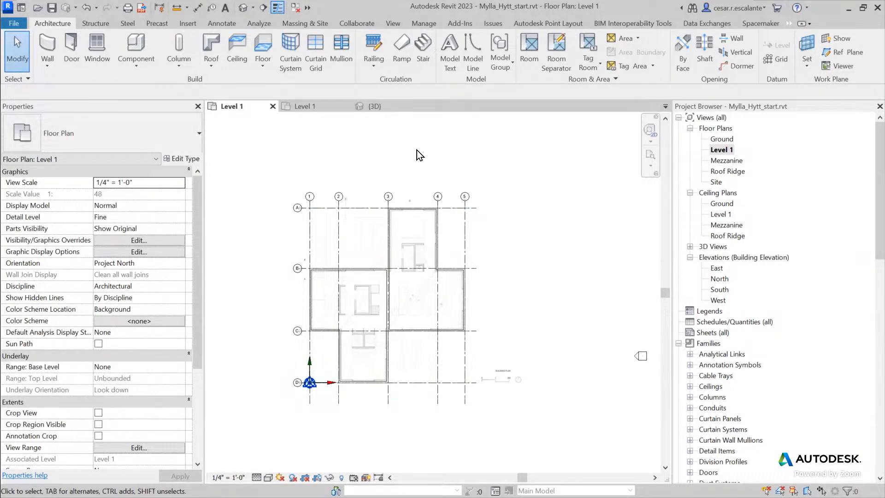
- Open the profile sketch of the building's sloped-top end wall in the 3D view, finish it and deselect the wall
{"action": "left_click", "coordinate": [385, 107]}
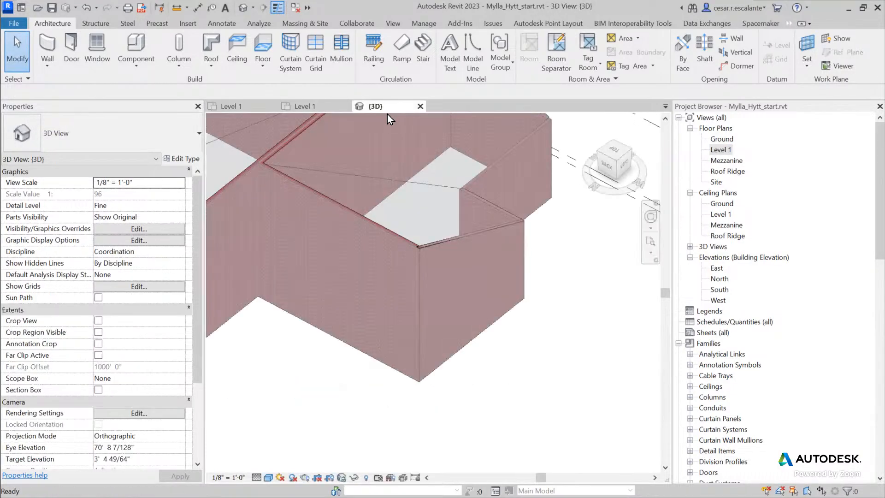
{"action": "left_click", "coordinate": [498, 244]}
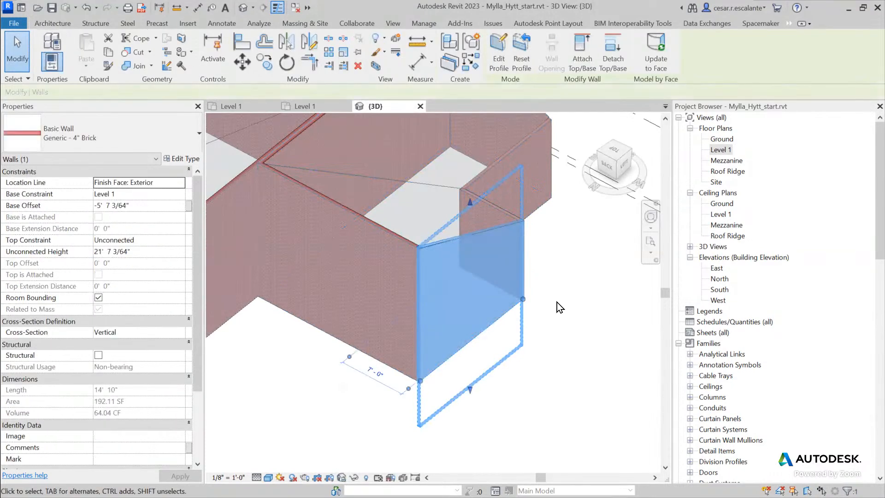
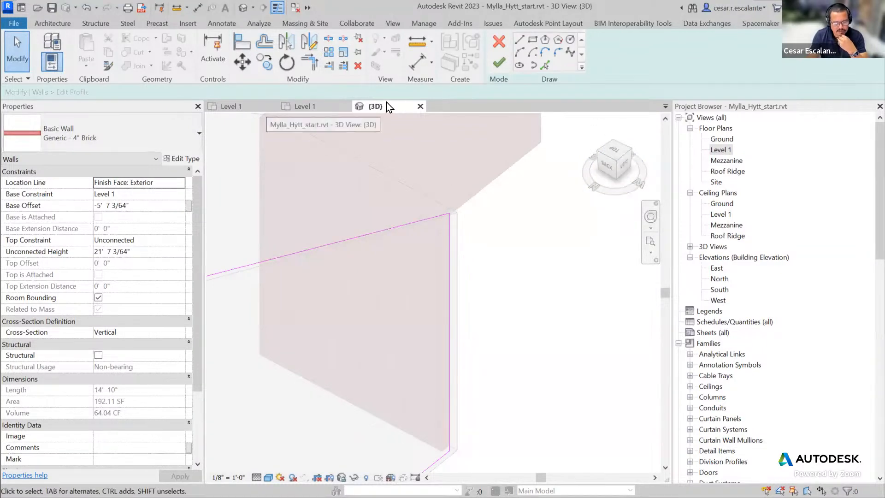
{"action": "left_click", "coordinate": [504, 59]}
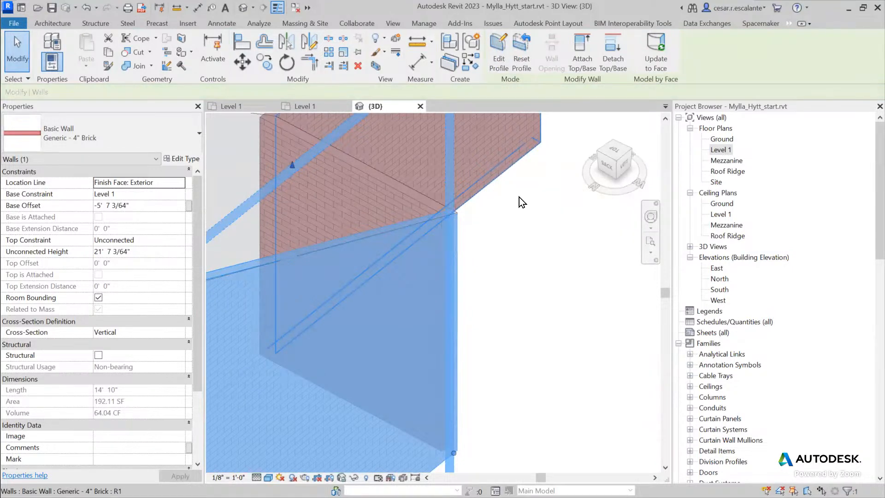
{"action": "left_click", "coordinate": [563, 248]}
{"action": "scroll", "coordinate": [562, 247], "scroll_direction": "down", "scroll_amount": 4}
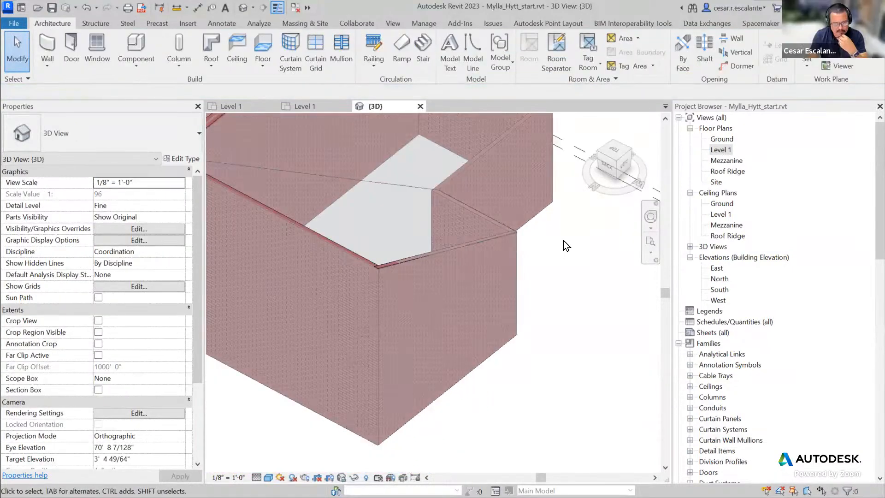
- Examine the User Interface tools list and the ViewCube settings in the program Options, and close the dialog
{"action": "left_click", "coordinate": [15, 24]}
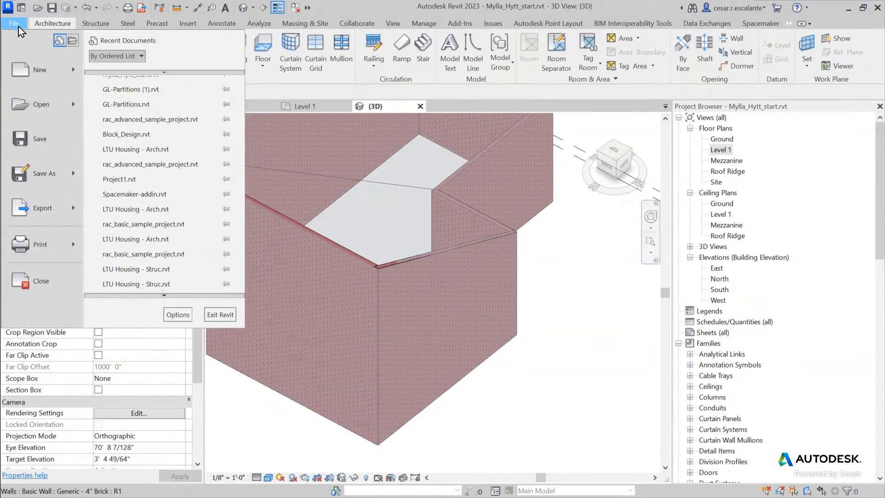
{"action": "scroll", "coordinate": [194, 283], "scroll_direction": "down", "scroll_amount": 1}
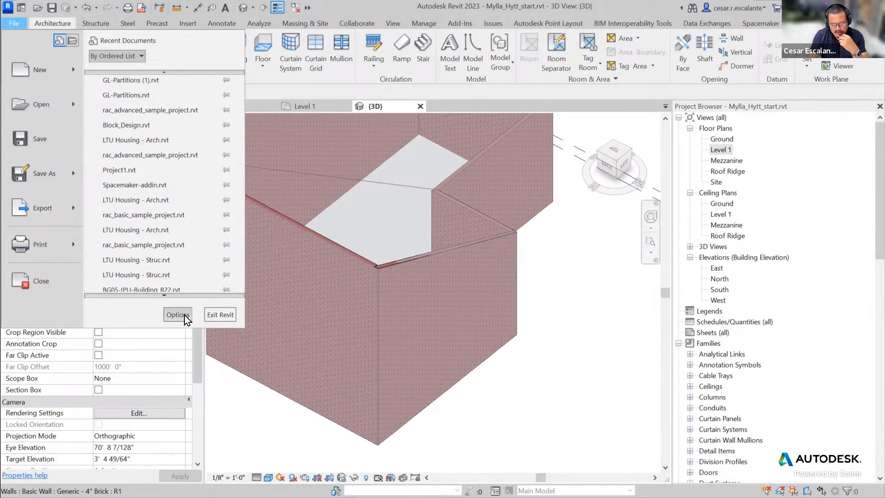
{"action": "left_click", "coordinate": [185, 316]}
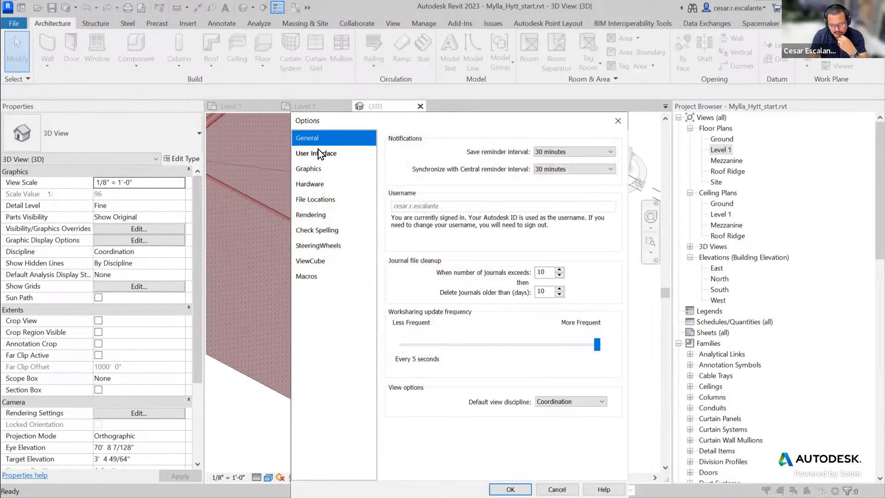
{"action": "left_click", "coordinate": [319, 151]}
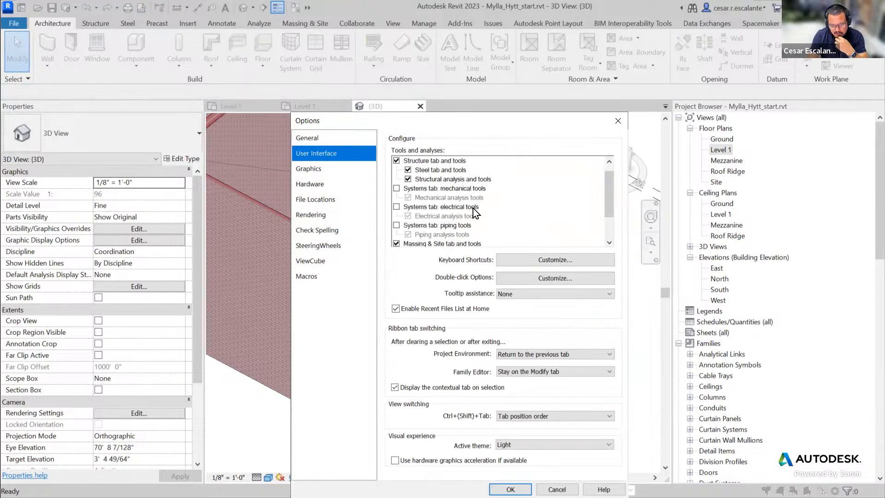
{"action": "scroll", "coordinate": [473, 209], "scroll_direction": "down", "scroll_amount": 2}
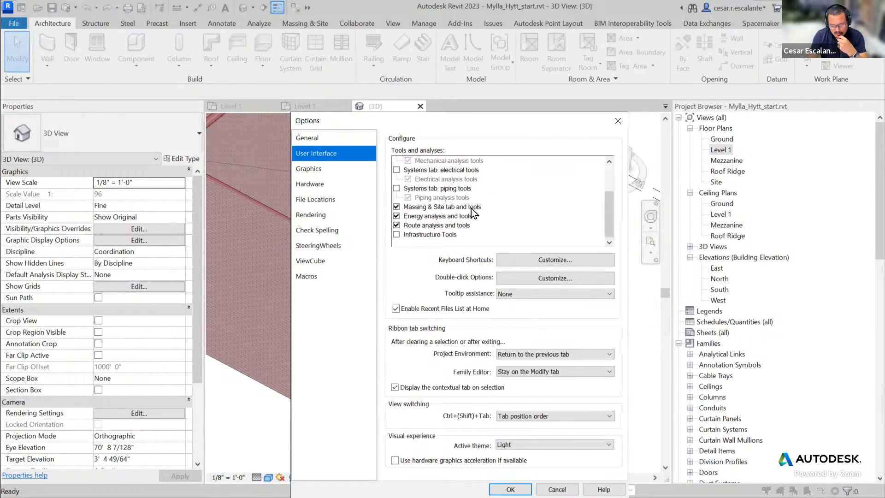
{"action": "left_click", "coordinate": [312, 263]}
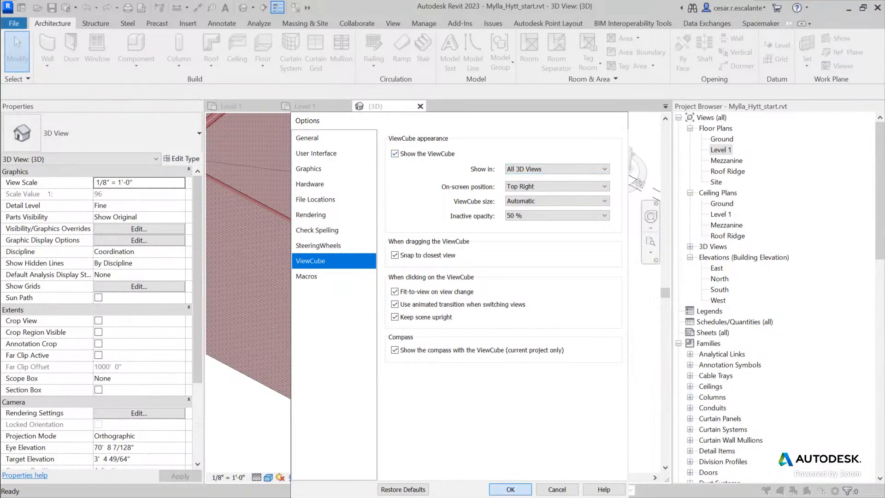
{"action": "left_click", "coordinate": [510, 489]}
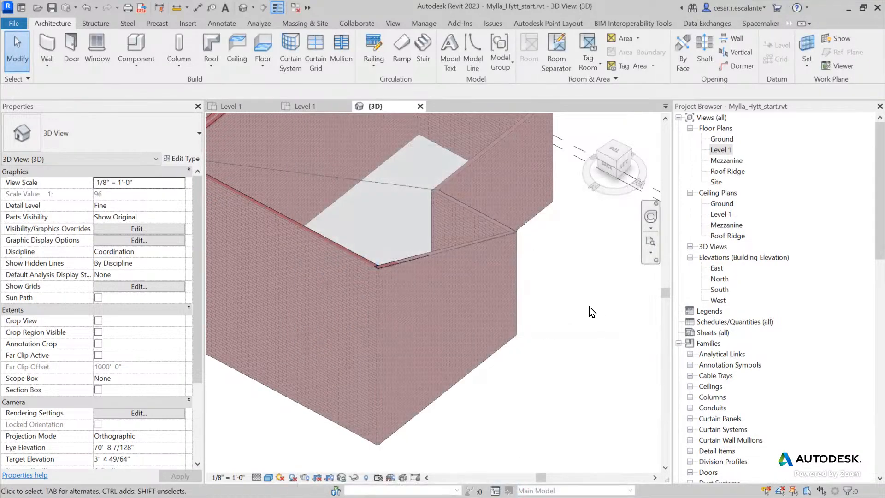
- Undock the Project Browser, move it around over the 3D view, and dock it back beside the view
{"action": "scroll", "coordinate": [589, 307], "scroll_direction": "down", "scroll_amount": 3}
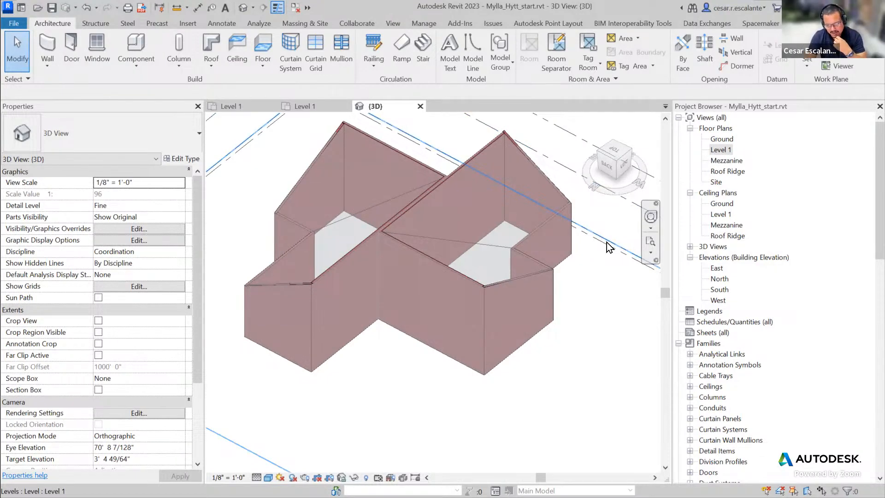
{"action": "left_click_drag", "start_coordinate": [742, 110], "coordinate": [866, 152]}
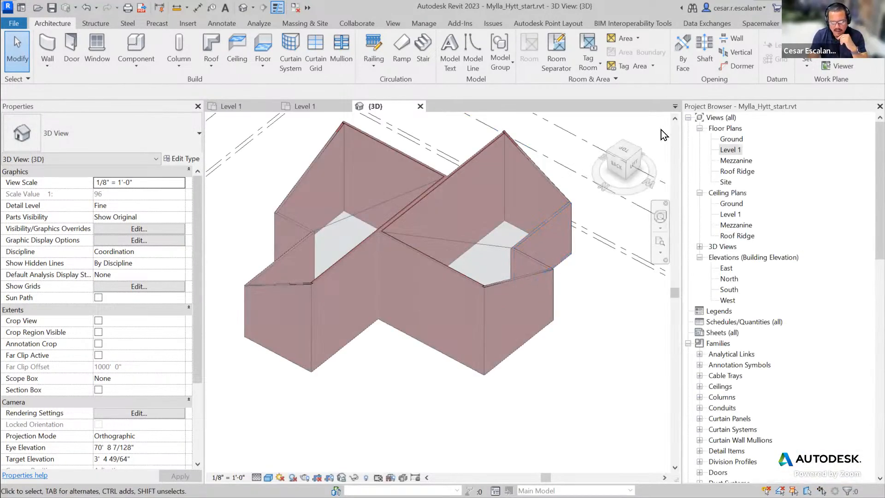
{"action": "left_click_drag", "start_coordinate": [724, 107], "coordinate": [546, 189]}
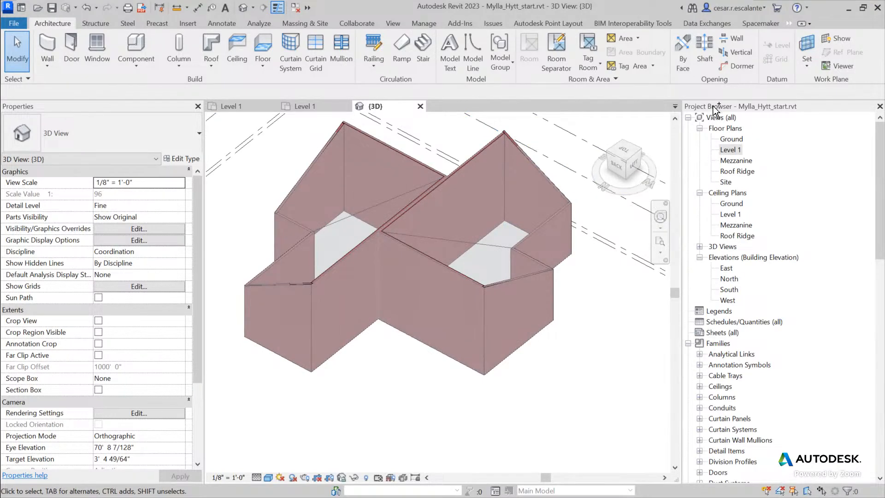
{"action": "left_click_drag", "start_coordinate": [681, 98], "coordinate": [881, 117]}
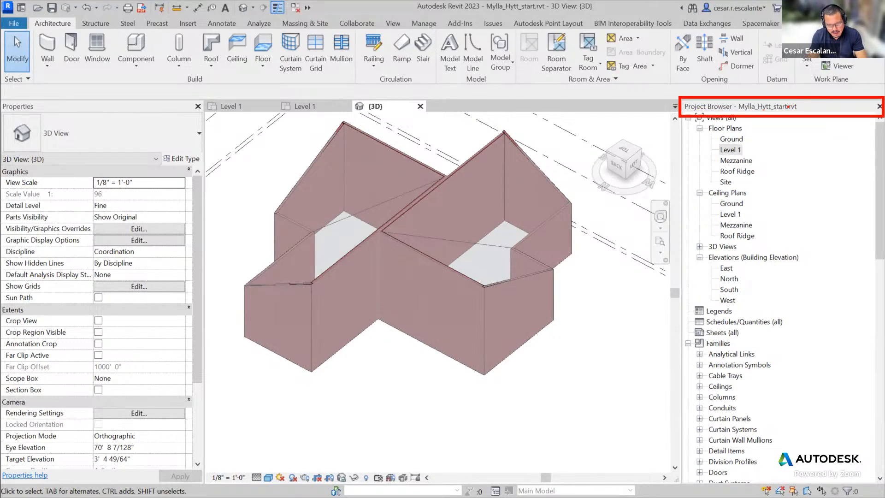
{"action": "key", "text": "Escape"}
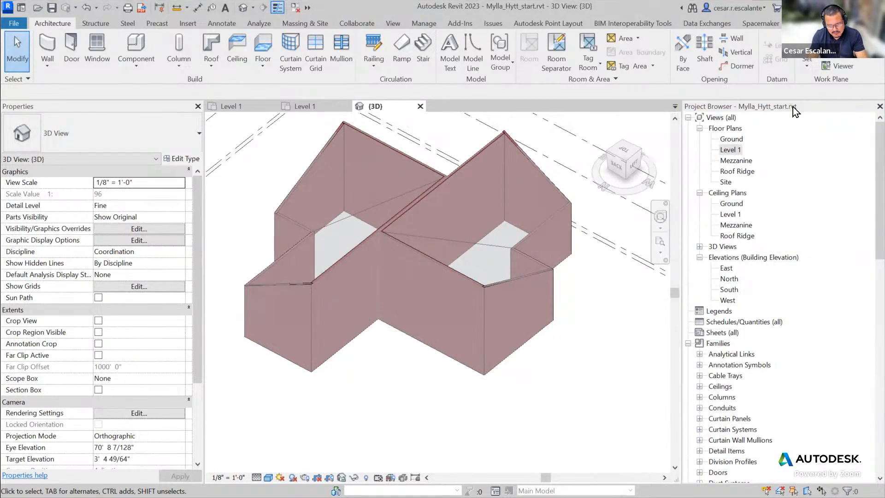
{"action": "mouse_move", "coordinate": [787, 108]}
{"action": "left_mouse_down"}
{"action": "mouse_move", "coordinate": [788, 162]}
{"action": "mouse_move", "coordinate": [443, 251]}
{"action": "left_mouse_up"}
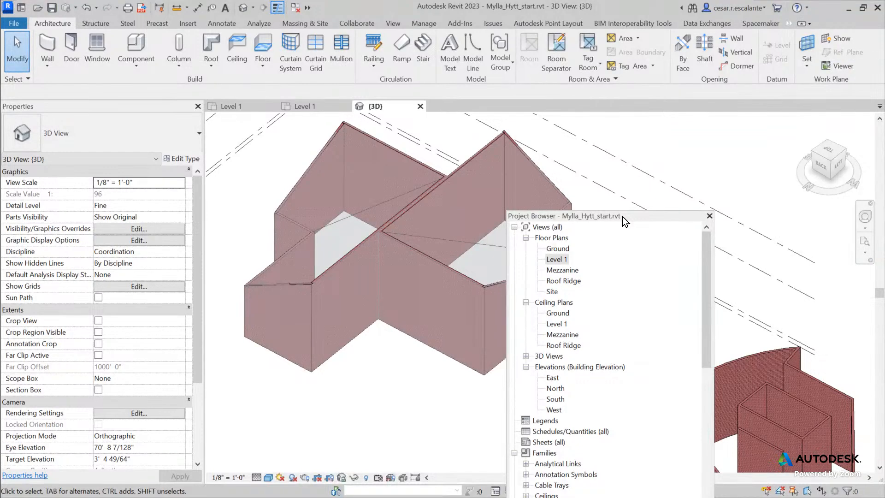
{"action": "left_click_drag", "start_coordinate": [624, 220], "coordinate": [410, 239]}
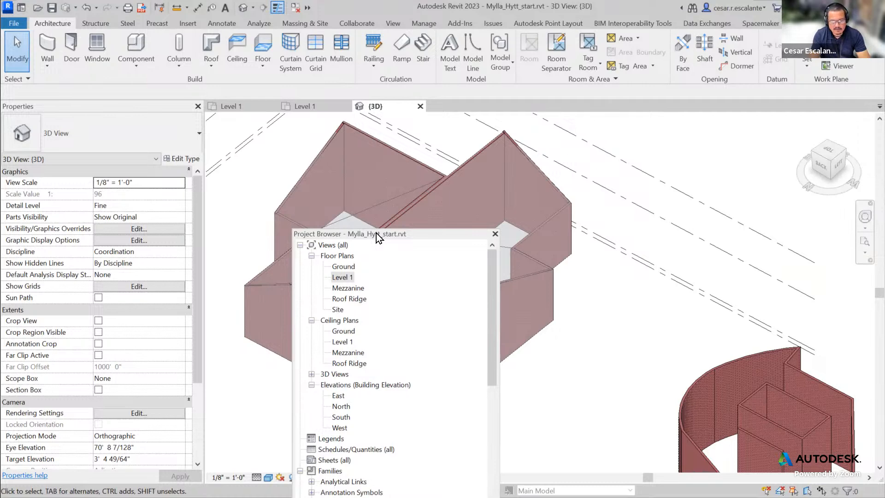
{"action": "left_click_drag", "start_coordinate": [377, 237], "coordinate": [681, 241]}
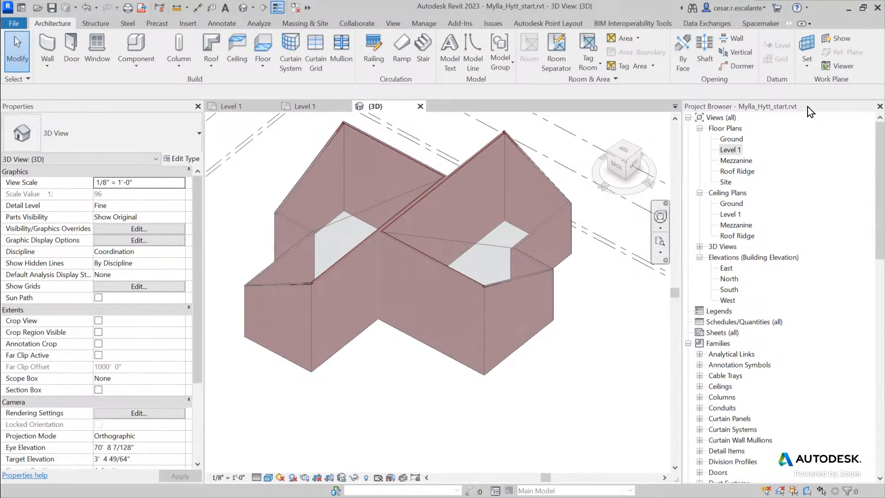
- Float the Project Browser over the 3D view and check which user interface components are enabled
{"action": "left_click_drag", "start_coordinate": [807, 107], "coordinate": [522, 213]}
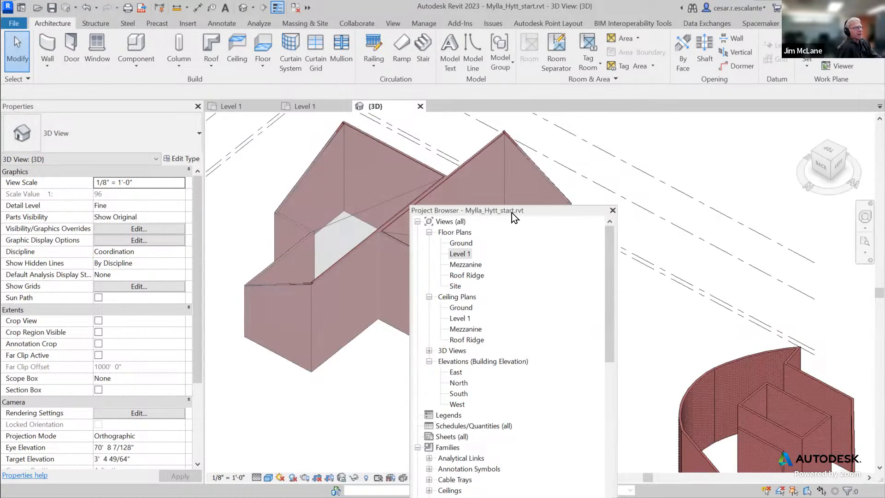
{"action": "left_click_drag", "start_coordinate": [512, 213], "coordinate": [606, 166]}
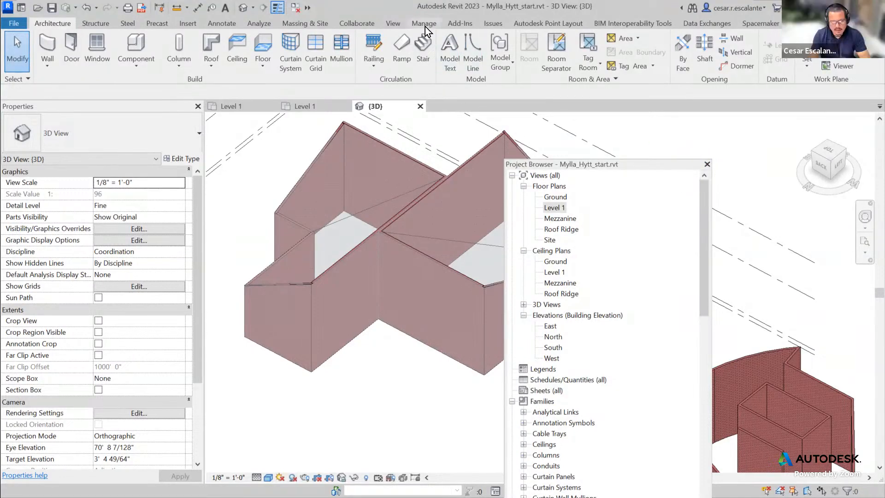
{"action": "left_click", "coordinate": [399, 26]}
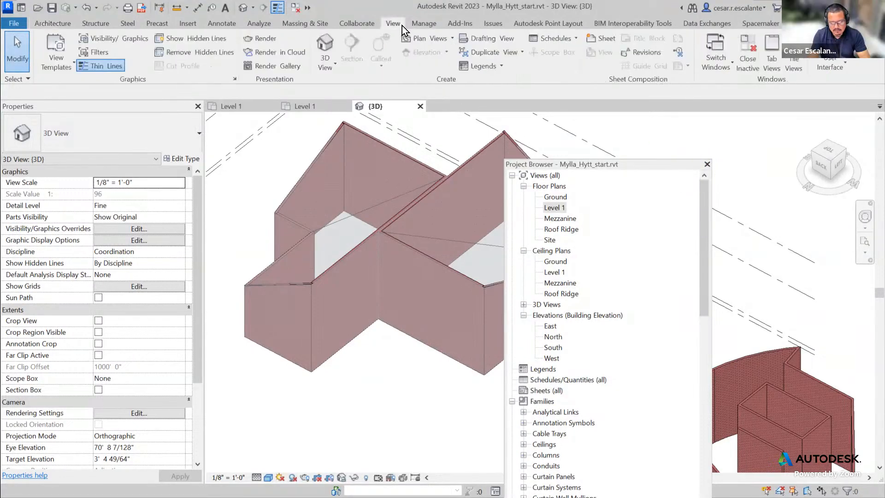
{"action": "left_click", "coordinate": [836, 64]}
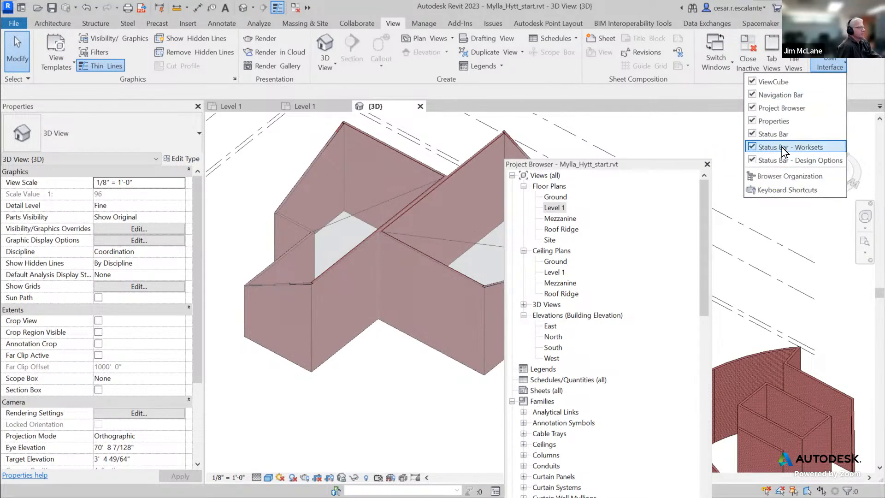
{"action": "left_click", "coordinate": [767, 222]}
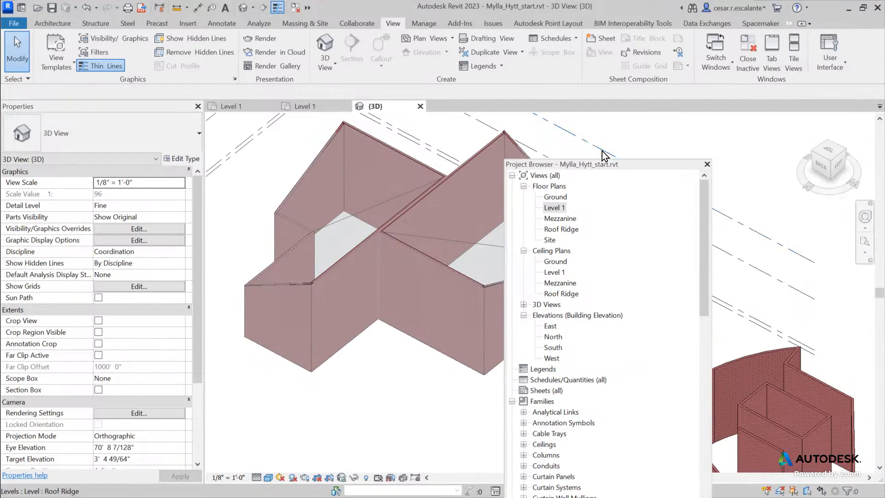
- Restore the floating Project Browser to its docked position, and repeat the undocking and redocking once
{"action": "left_click_drag", "start_coordinate": [608, 164], "coordinate": [577, 164]}
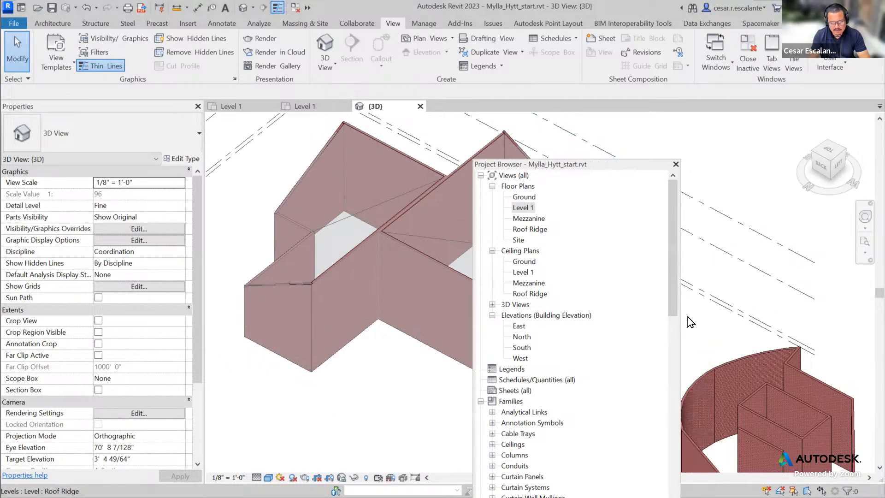
{"action": "double_click", "coordinate": [586, 165]}
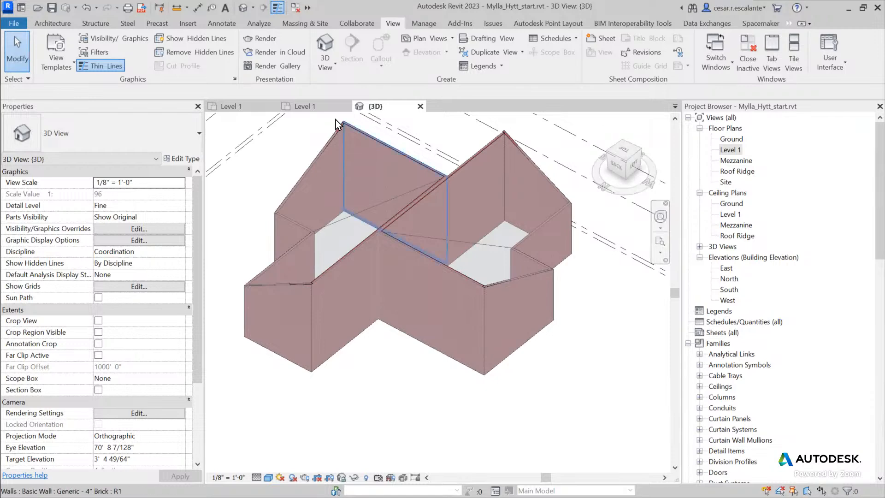
{"action": "left_click_drag", "start_coordinate": [758, 106], "coordinate": [662, 139]}
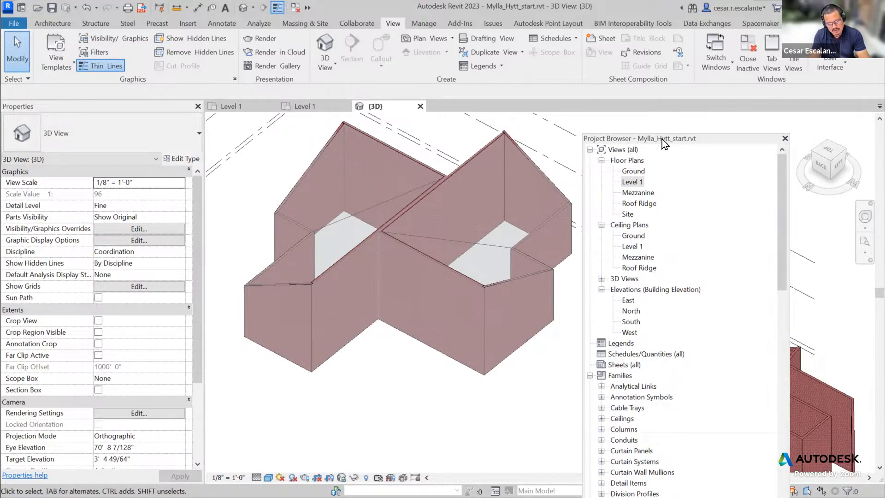
{"action": "left_click_drag", "start_coordinate": [662, 139], "coordinate": [838, 212]}
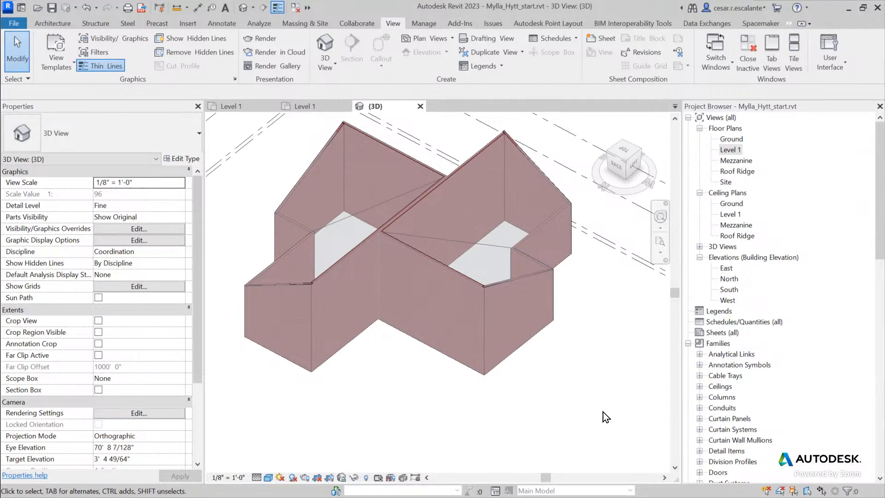
- Edit the profile of the straight wall beside the curved sample wall, adding a rectangular opening about 4' by 4', and deselect the wall
{"action": "scroll", "coordinate": [603, 411], "scroll_direction": "down", "scroll_amount": 2}
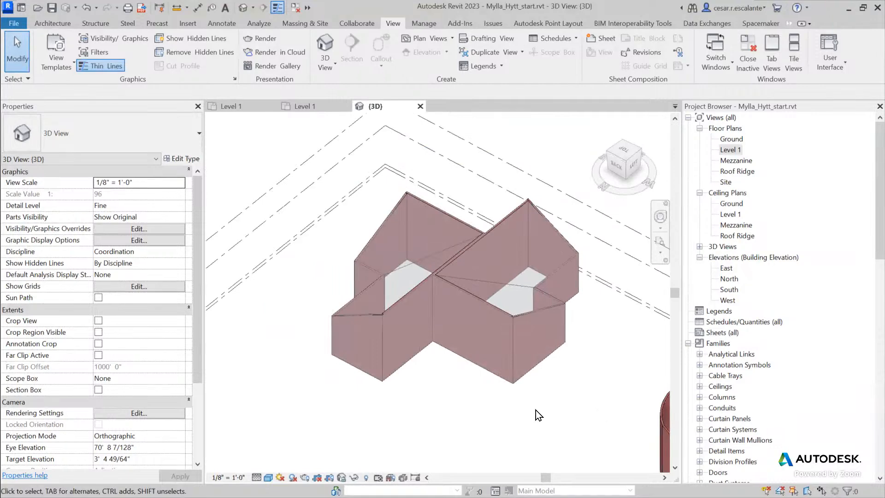
{"action": "middle_click_drag", "start_coordinate": [536, 412], "coordinate": [360, 312]}
{"action": "scroll", "coordinate": [361, 311], "scroll_direction": "down", "scroll_amount": 3}
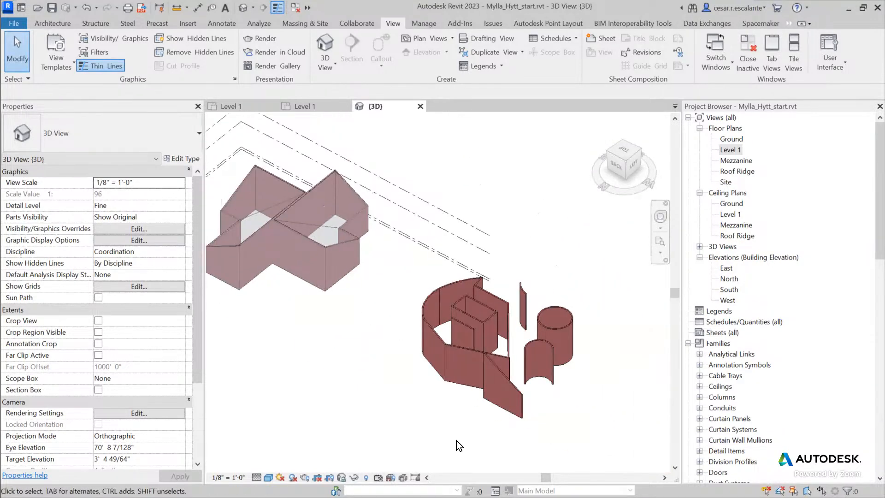
{"action": "scroll", "coordinate": [529, 439], "scroll_direction": "up", "scroll_amount": 2}
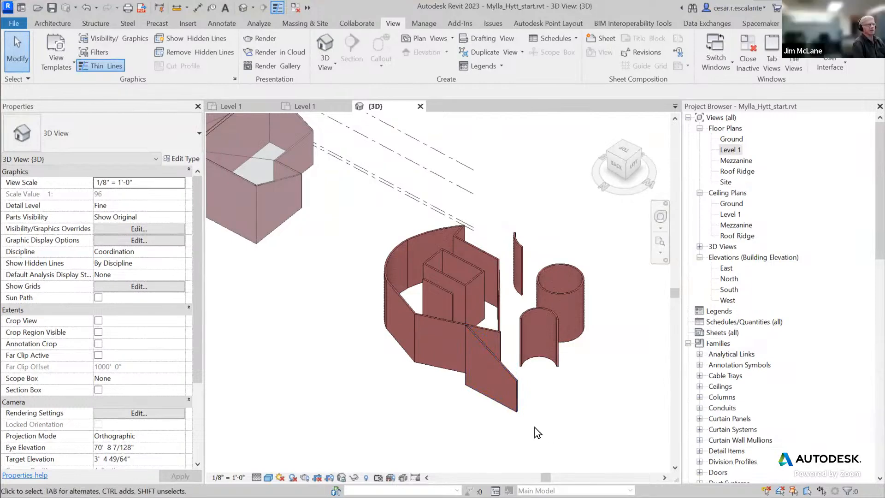
{"action": "scroll", "coordinate": [534, 428], "scroll_direction": "up", "scroll_amount": 2}
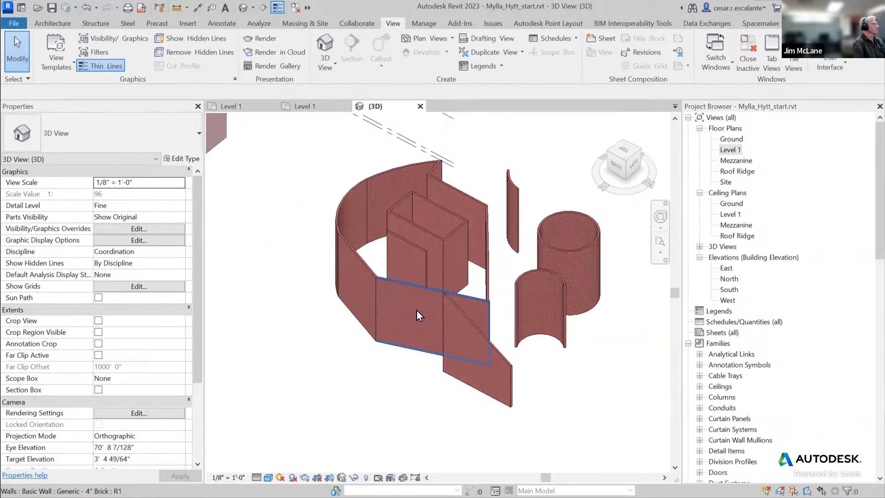
{"action": "left_click", "coordinate": [414, 297]}
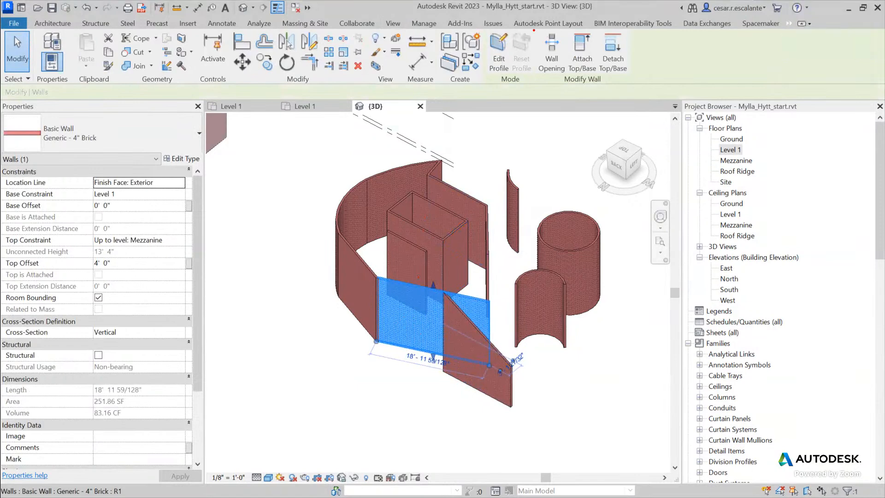
{"action": "mouse_move", "coordinate": [467, 27]}
{"action": "left_mouse_down", "text": "ctrl"}
{"action": "mouse_move", "coordinate": [518, 60]}
{"action": "mouse_move", "coordinate": [525, 99]}
{"action": "left_mouse_up", "text": "ctrl"}
{"action": "mouse_move", "coordinate": [361, 277]}
{"action": "left_mouse_down"}
{"action": "mouse_move", "coordinate": [496, 104]}
{"action": "mouse_move", "coordinate": [508, 114]}
{"action": "left_mouse_up"}
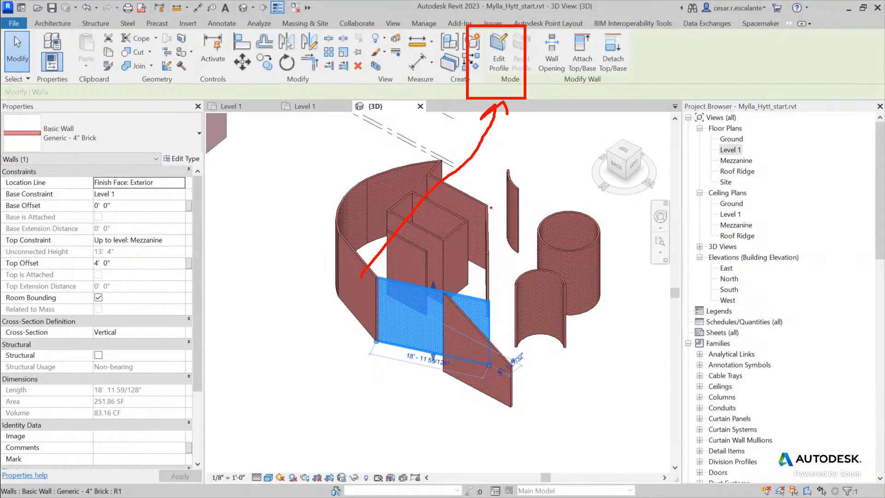
{"action": "key", "text": "Escape"}
{"action": "left_click", "coordinate": [500, 56]}
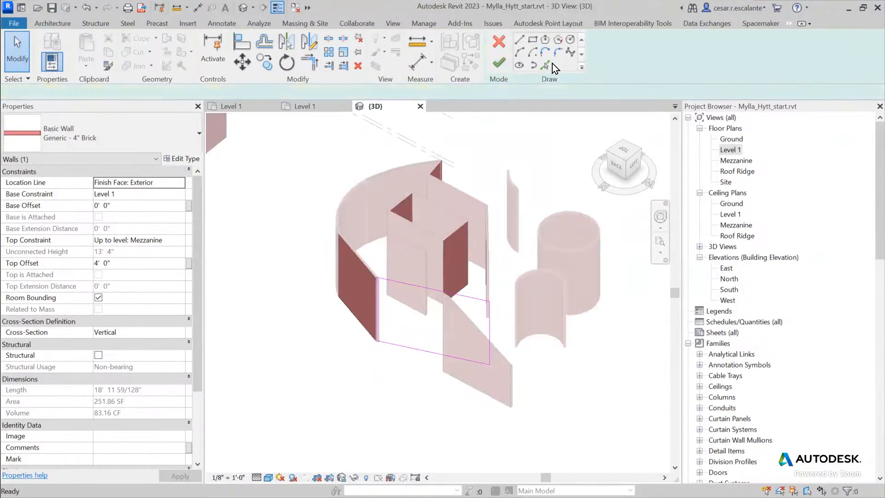
{"action": "left_click", "coordinate": [533, 39]}
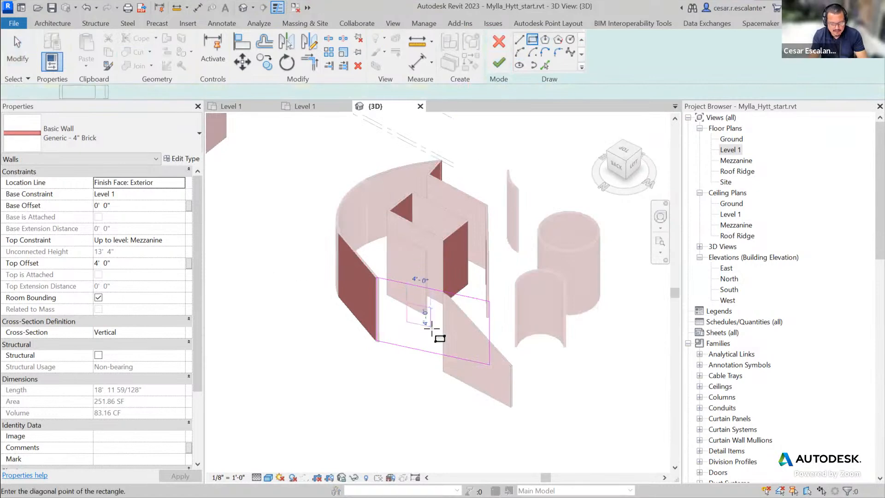
{"action": "left_click", "coordinate": [500, 63]}
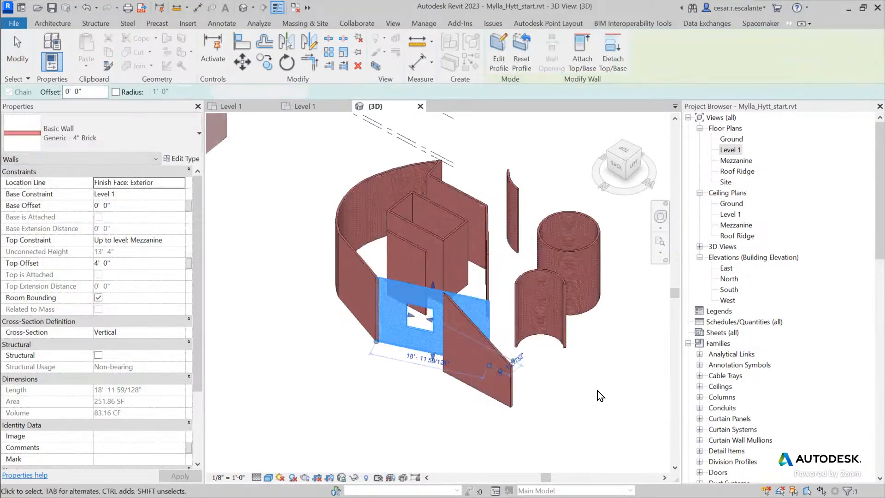
{"action": "left_click", "coordinate": [503, 464]}
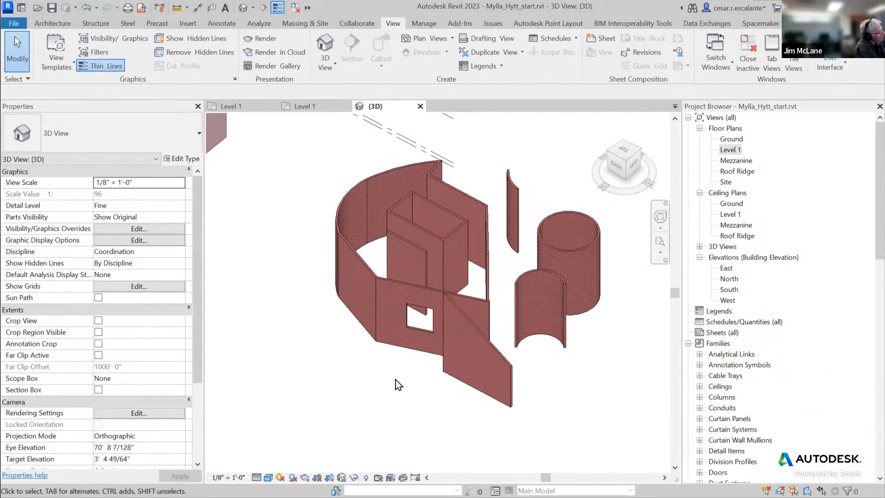
{"action": "scroll", "coordinate": [396, 380], "scroll_direction": "up", "scroll_amount": 1}
{"action": "scroll", "coordinate": [372, 322], "scroll_direction": "up", "scroll_amount": 1}
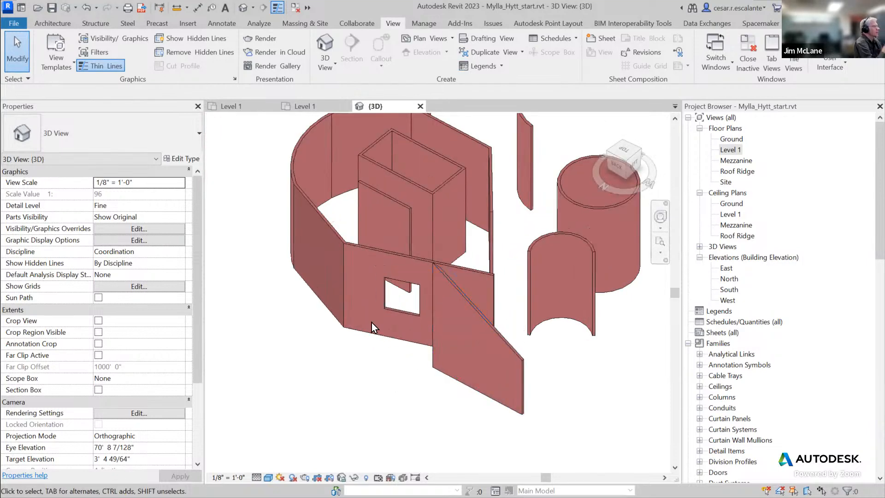
- Edit the profile of the straight wall beside the curved sample wall and delete its rectangular opening
{"action": "left_click", "coordinate": [376, 292]}
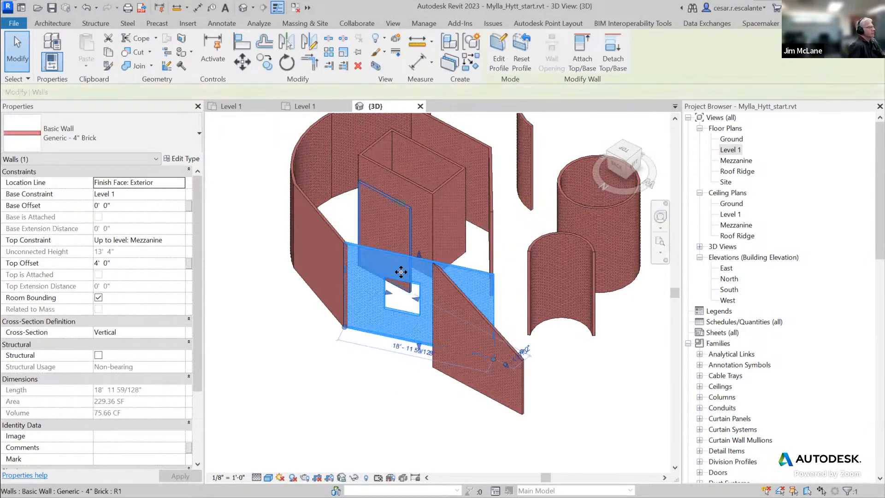
{"action": "left_click", "coordinate": [504, 61]}
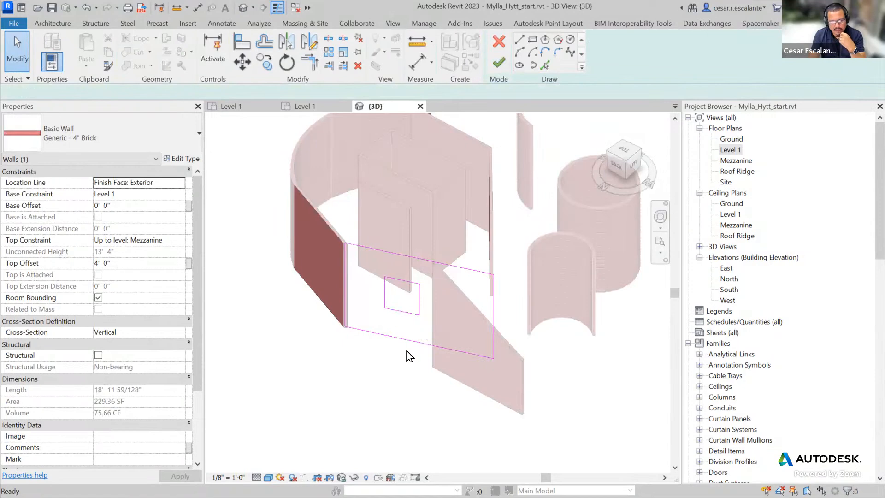
{"action": "left_click_drag", "start_coordinate": [374, 266], "coordinate": [436, 329]}
{"action": "key", "text": "Delete"}
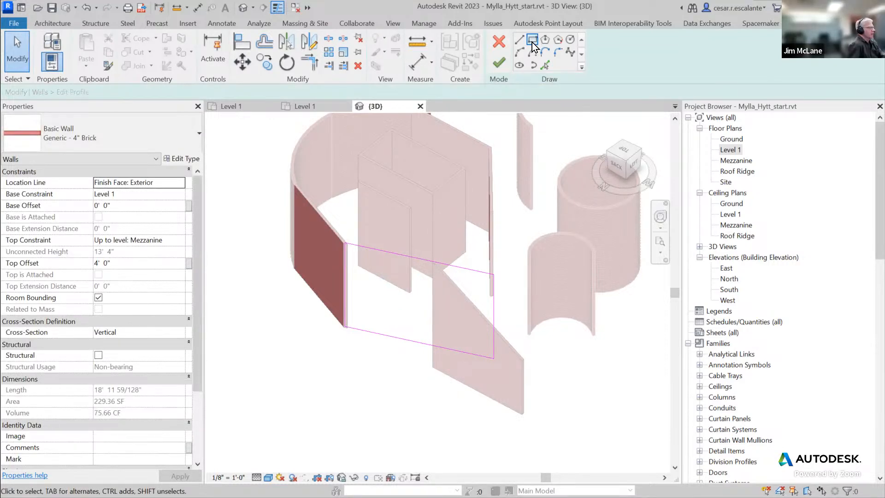
- Sketch a new rectangular opening about 4' wide by 3' high in the wall profile, finish the edit, and deselect the wall
{"action": "left_click", "coordinate": [532, 41]}
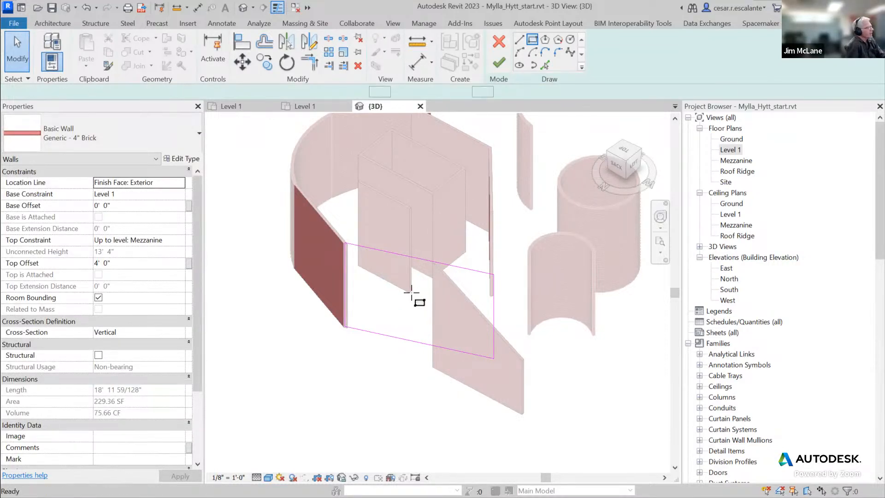
{"action": "left_click", "coordinate": [386, 288]}
{"action": "left_click", "coordinate": [418, 313]}
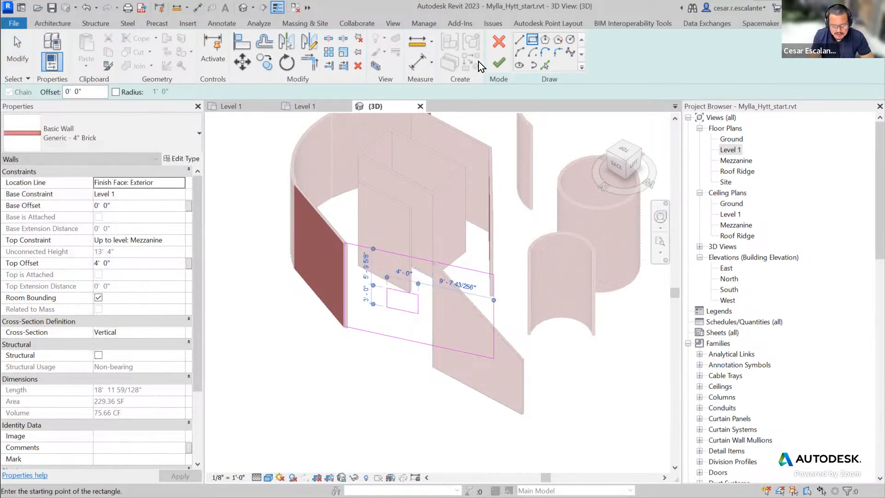
{"action": "left_click", "coordinate": [497, 63]}
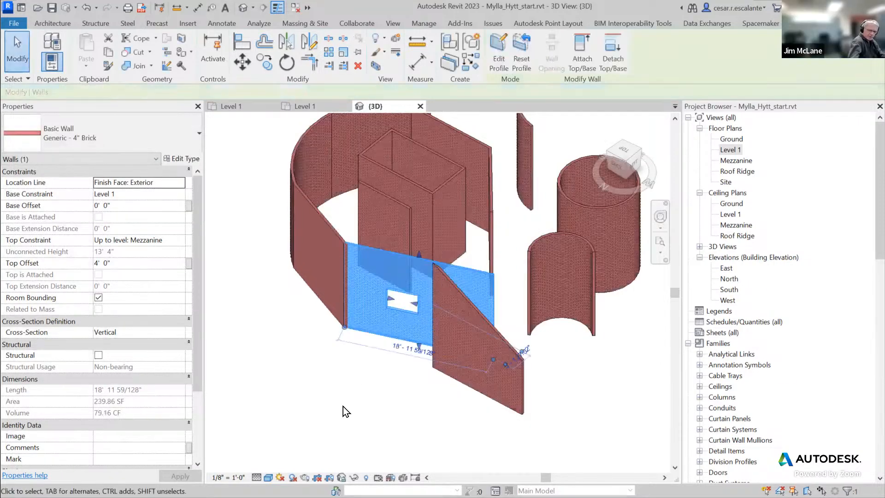
{"action": "left_click", "coordinate": [343, 406]}
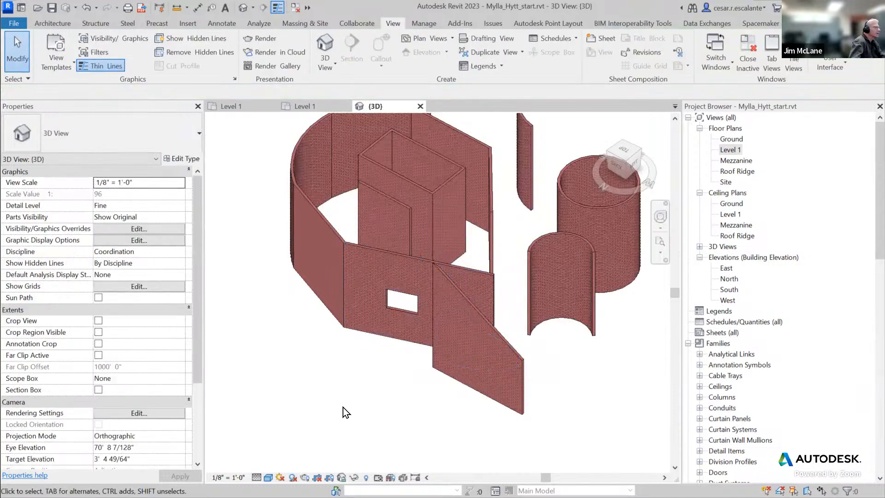
- Open the profile of the sloping-top wall next to the wall with the opening, finish the edit, and deselect the wall
{"action": "scroll", "coordinate": [343, 405], "scroll_direction": "down", "scroll_amount": 3}
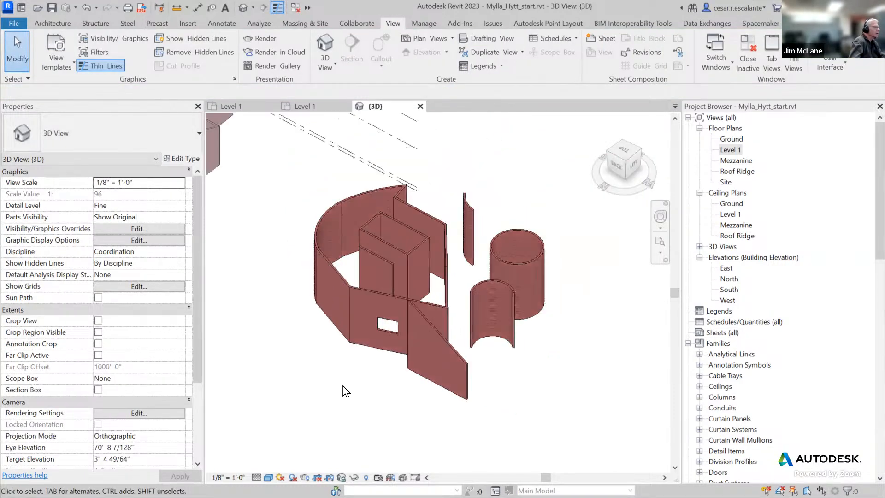
{"action": "middle_click_drag", "start_coordinate": [346, 389], "coordinate": [457, 421]}
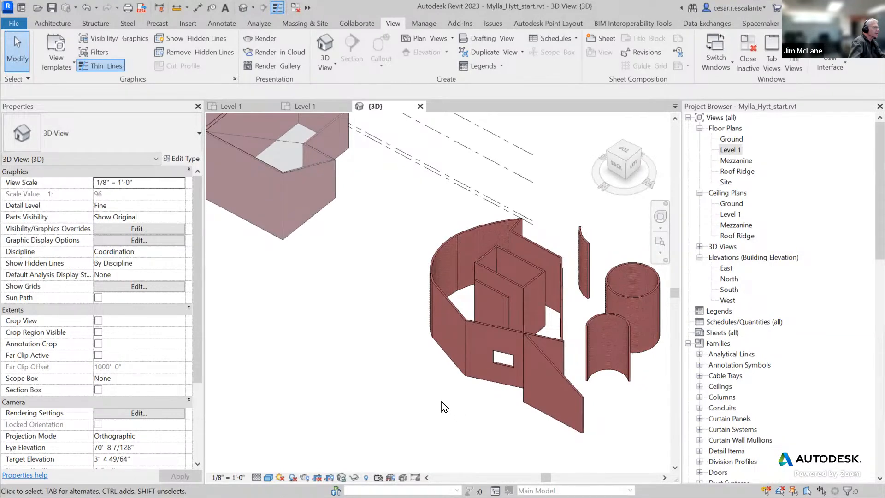
{"action": "scroll", "coordinate": [415, 383], "scroll_direction": "down", "scroll_amount": 2}
{"action": "middle_click_drag", "start_coordinate": [409, 385], "coordinate": [449, 392]}
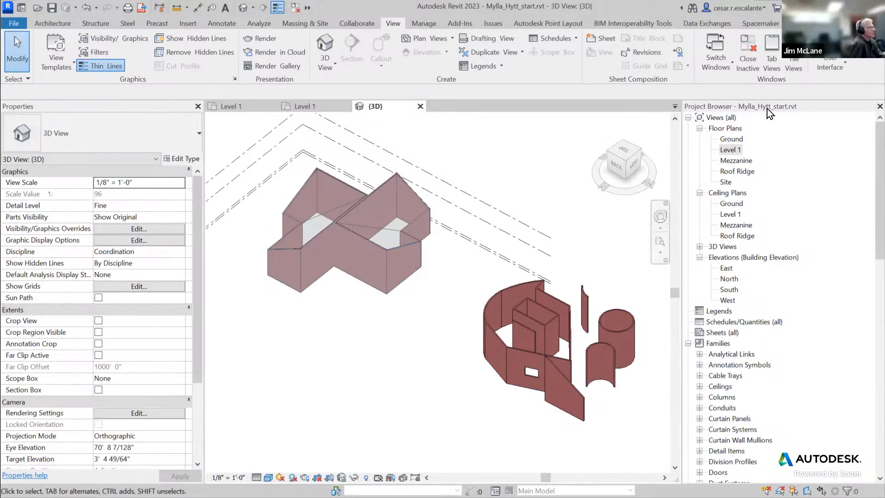
{"action": "left_click", "coordinate": [565, 394]}
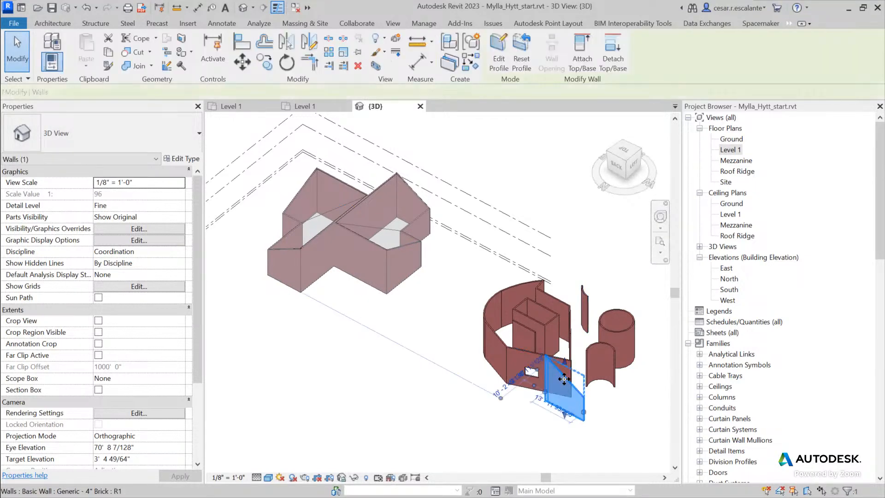
{"action": "left_click", "coordinate": [504, 62]}
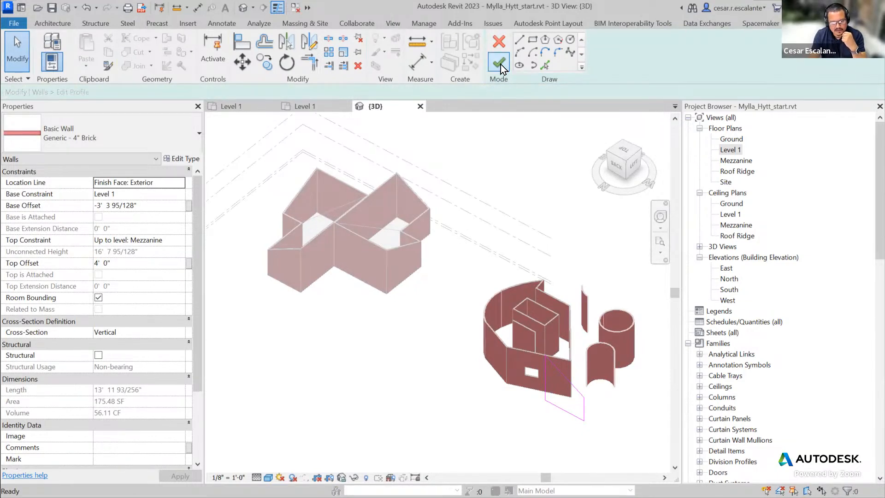
{"action": "left_click", "coordinate": [501, 64]}
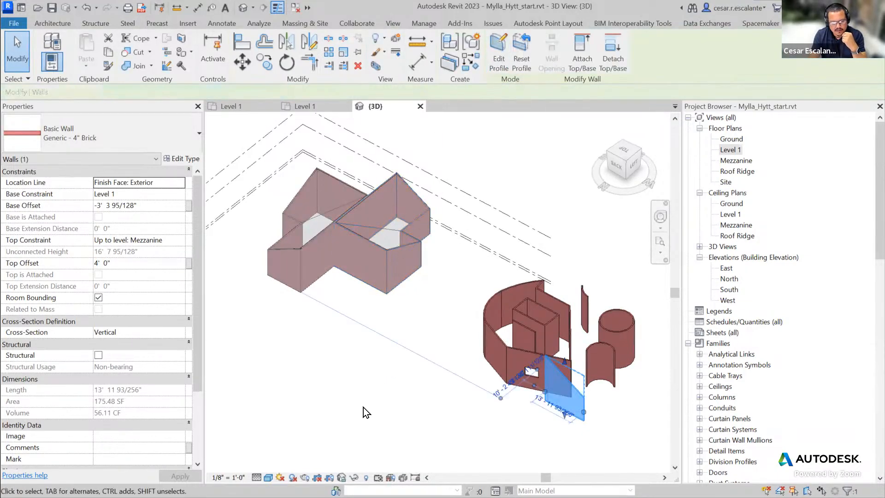
{"action": "left_click", "coordinate": [363, 408]}
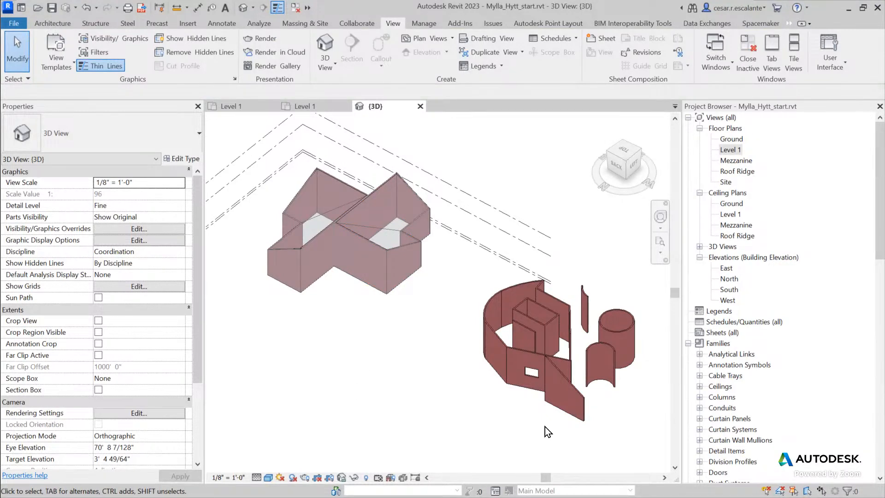
- Switch to the browser window with the YouTube live stream and move it up over the model to view the live chat
{"action": "scroll", "coordinate": [565, 432], "scroll_direction": "up", "scroll_amount": 3}
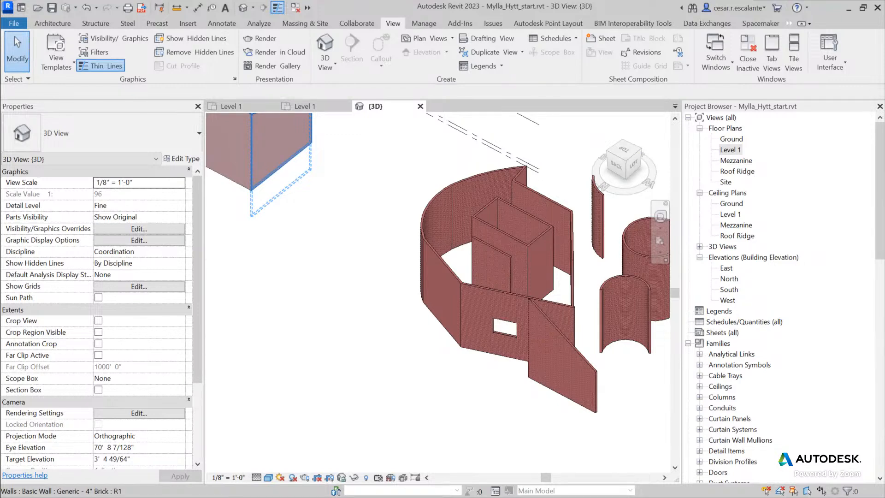
{"action": "key", "text": "alt+Tab"}
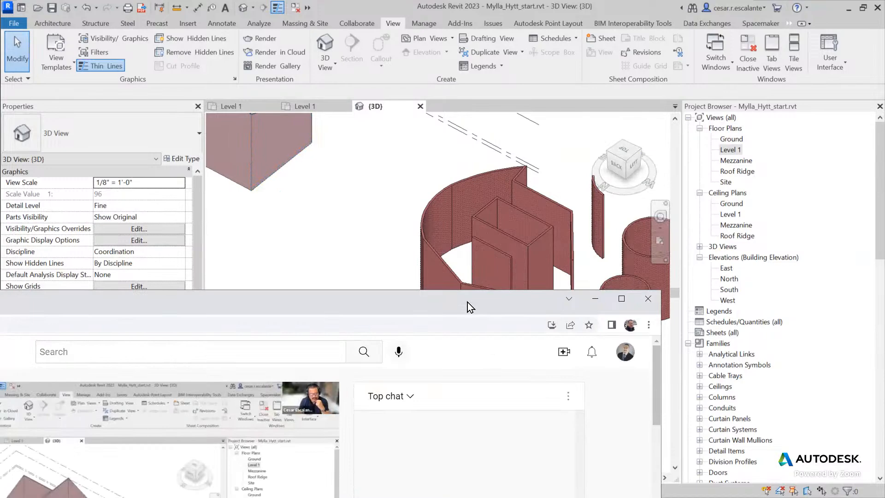
{"action": "left_click_drag", "start_coordinate": [468, 302], "coordinate": [673, 64]}
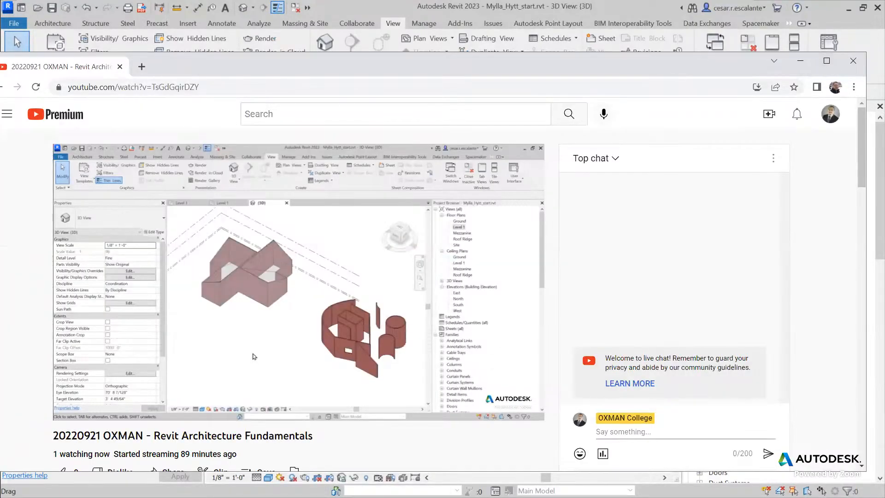